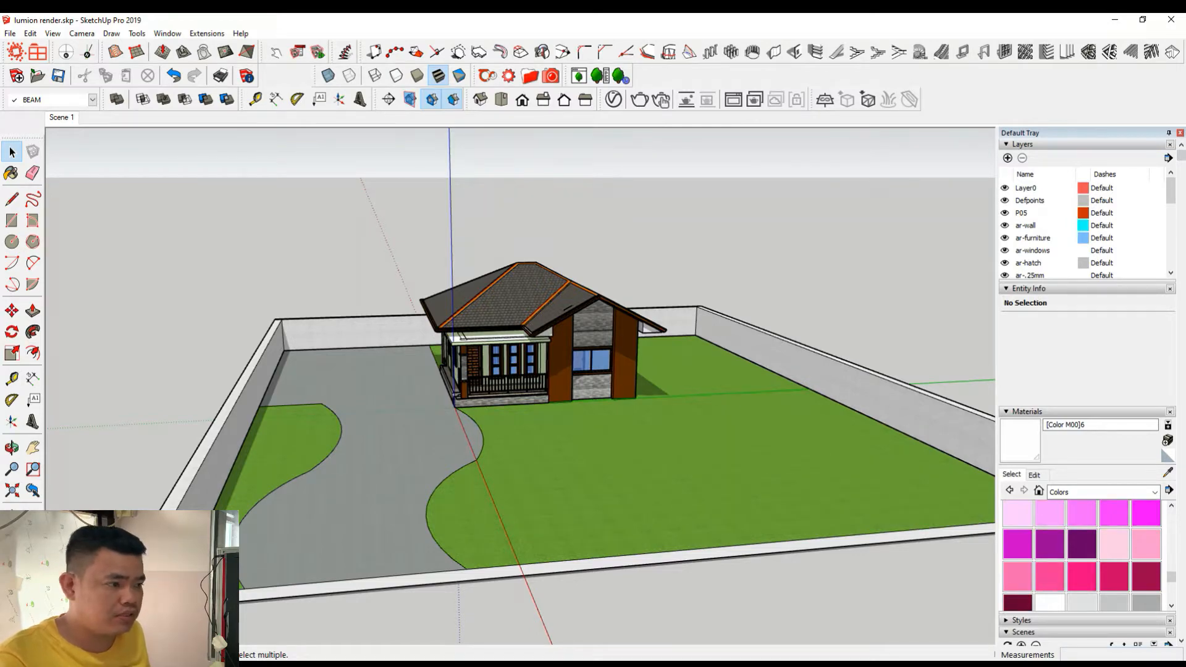
Step: Examine the house model's front facade, porch, railing, door and stone cladding from several angles
{"action": "scroll", "coordinate": [391, 328], "scroll_direction": "up", "scroll_amount": 2}
{"action": "scroll", "coordinate": [770, 368], "scroll_direction": "up", "scroll_amount": 4}
{"action": "scroll", "coordinate": [664, 516], "scroll_direction": "down", "scroll_amount": 4}
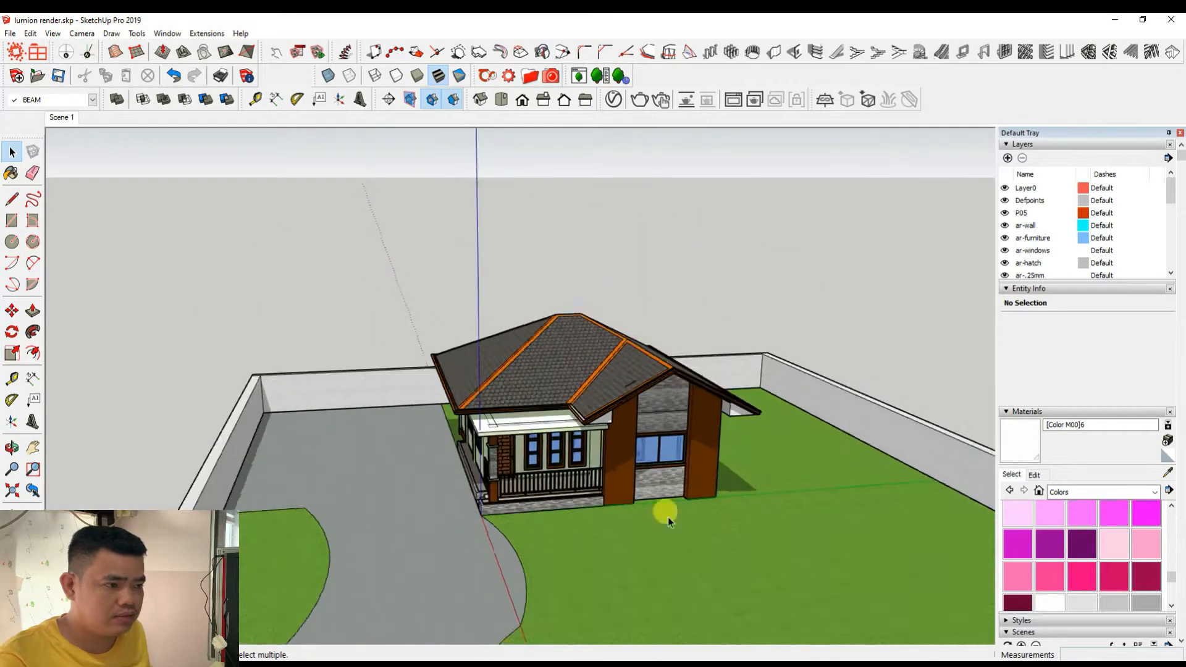
{"action": "scroll", "coordinate": [765, 487], "scroll_direction": "up", "scroll_amount": 4}
{"action": "middle_click_drag", "start_coordinate": [765, 487], "coordinate": [624, 430]}
{"action": "scroll", "coordinate": [435, 431], "scroll_direction": "down", "scroll_amount": 3}
{"action": "scroll", "coordinate": [525, 400], "scroll_direction": "up", "scroll_amount": 4}
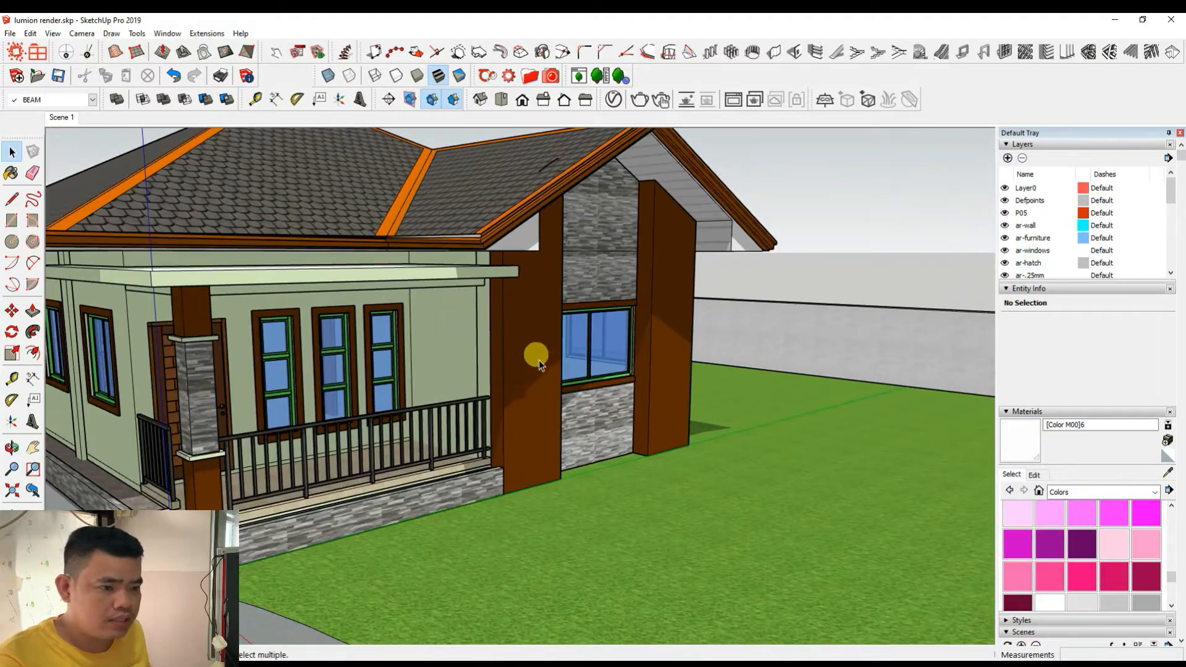
{"action": "scroll", "coordinate": [536, 366], "scroll_direction": "down", "scroll_amount": 2}
{"action": "scroll", "coordinate": [216, 405], "scroll_direction": "up", "scroll_amount": 3}
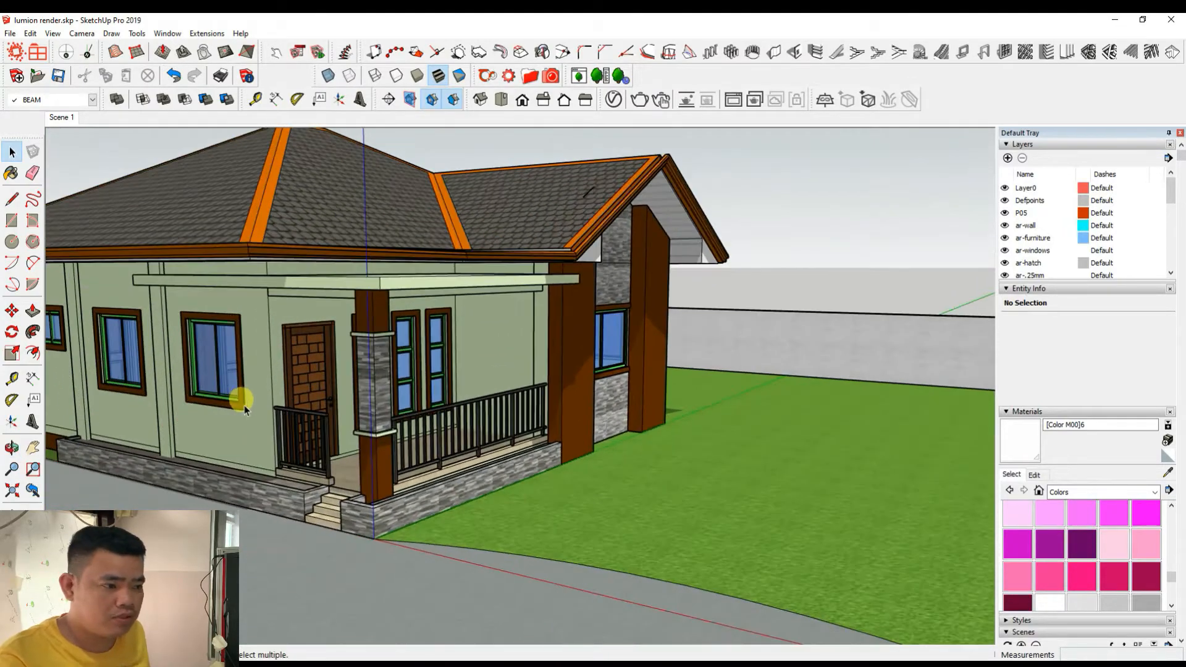
{"action": "scroll", "coordinate": [269, 404], "scroll_direction": "down", "scroll_amount": 3}
{"action": "middle_click_drag", "start_coordinate": [389, 415], "coordinate": [318, 435]}
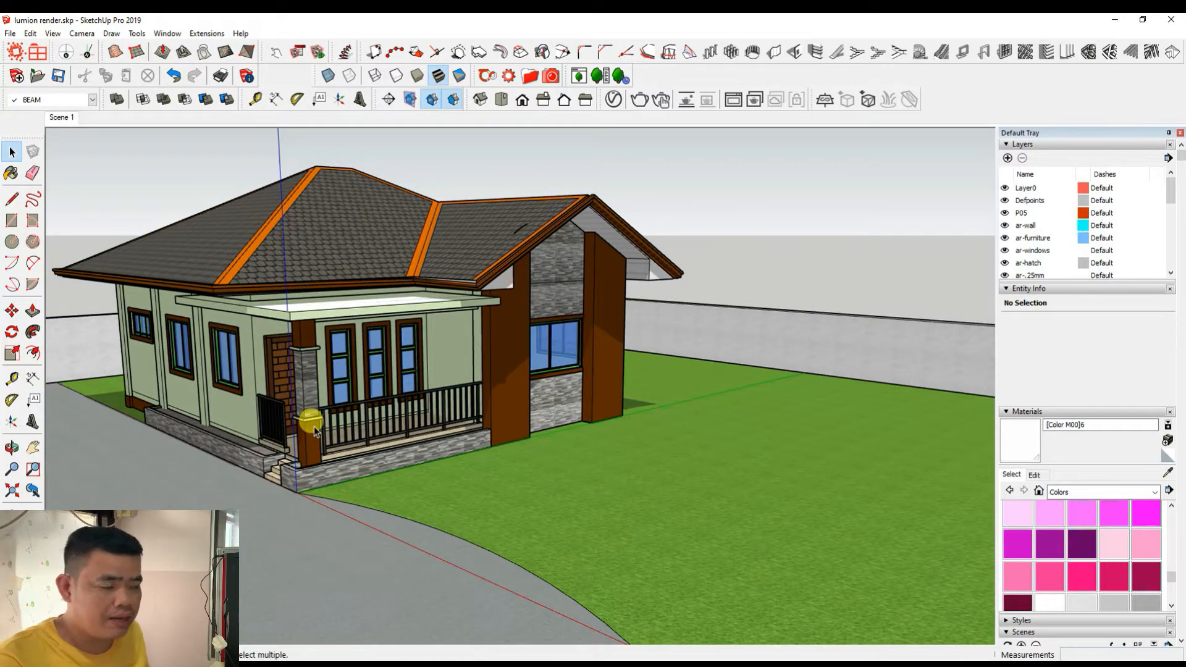
{"action": "scroll", "coordinate": [508, 397], "scroll_direction": "up", "scroll_amount": 3}
{"action": "scroll", "coordinate": [508, 397], "scroll_direction": "down", "scroll_amount": 3}
Step: Examine the house's side walls and windows up close, and the whole house from outside the boundary wall
{"action": "middle_click_drag", "start_coordinate": [543, 411], "coordinate": [68, 460]}
{"action": "scroll", "coordinate": [709, 415], "scroll_direction": "up", "scroll_amount": 8}
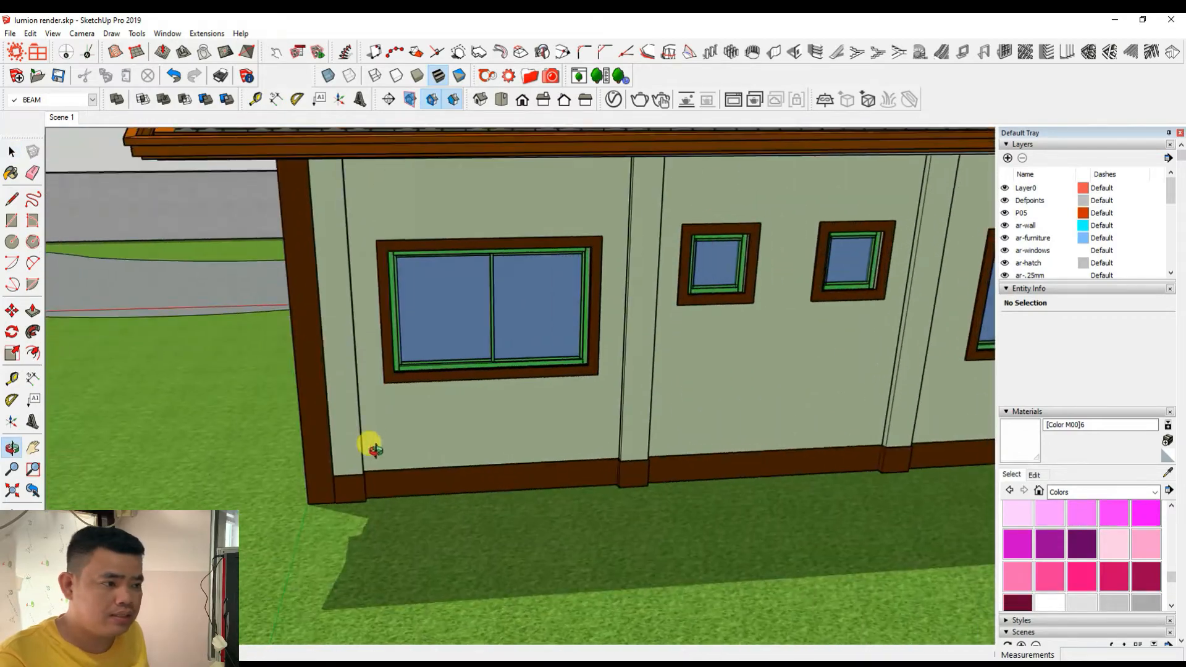
{"action": "middle_click_drag", "start_coordinate": [375, 450], "coordinate": [440, 432]}
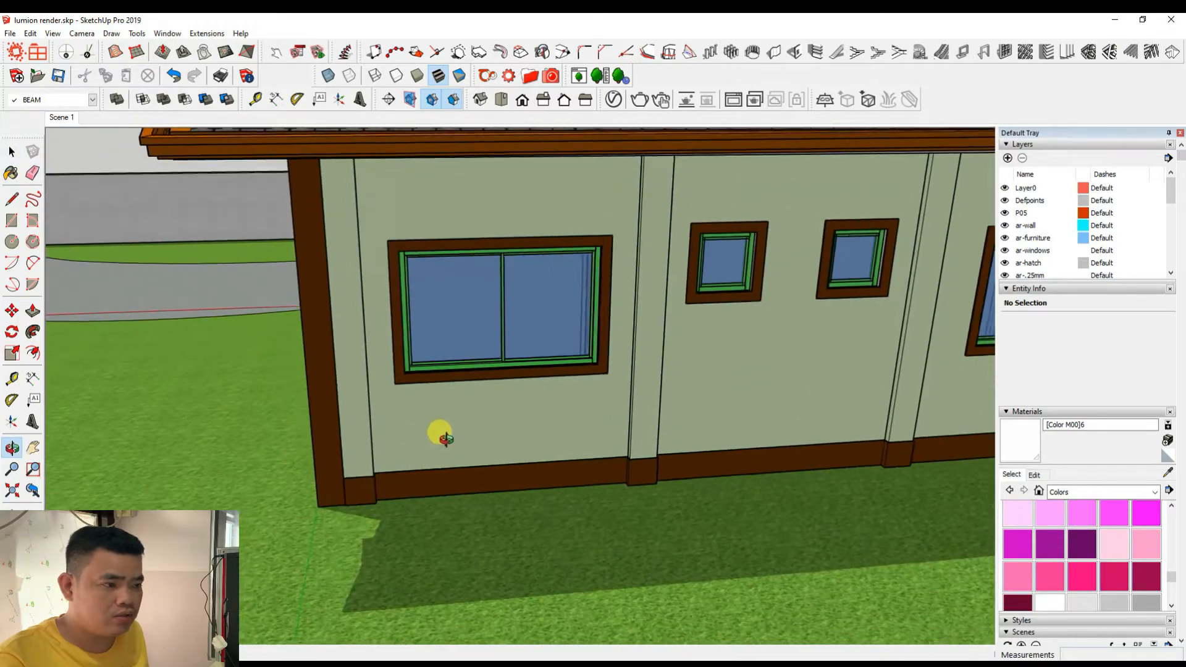
{"action": "scroll", "coordinate": [494, 358], "scroll_direction": "up", "scroll_amount": 2}
{"action": "key", "text": "space"}
{"action": "scroll", "coordinate": [499, 354], "scroll_direction": "up", "scroll_amount": 2}
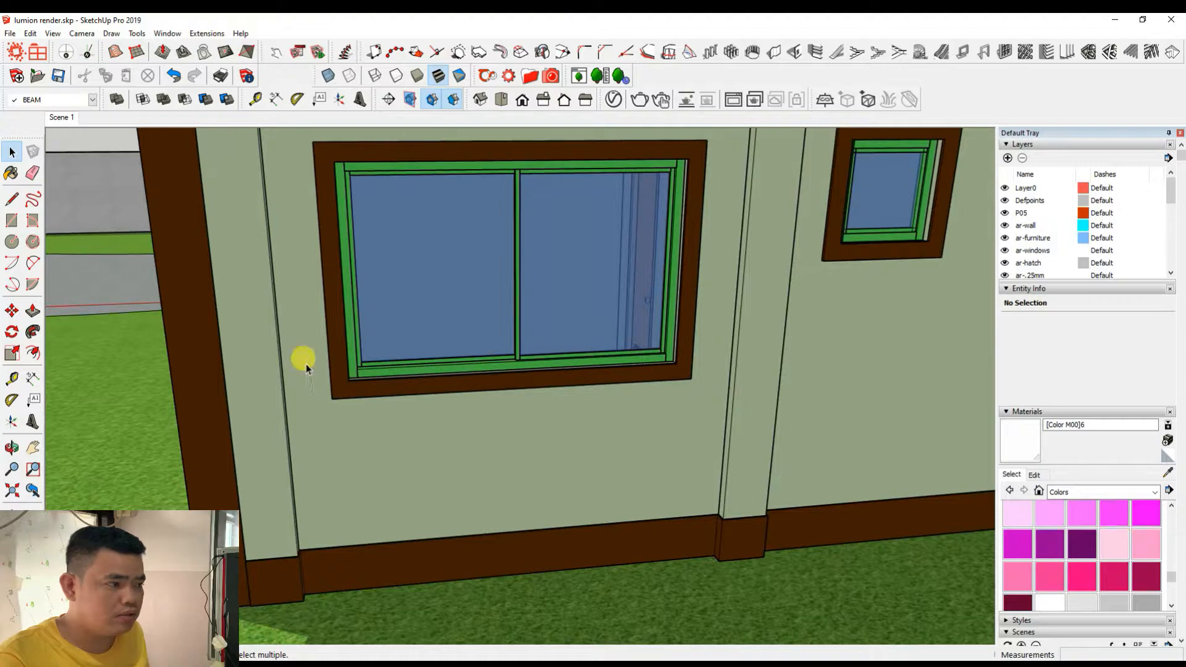
{"action": "scroll", "coordinate": [731, 265], "scroll_direction": "down", "scroll_amount": 4}
{"action": "scroll", "coordinate": [715, 286], "scroll_direction": "up", "scroll_amount": 5}
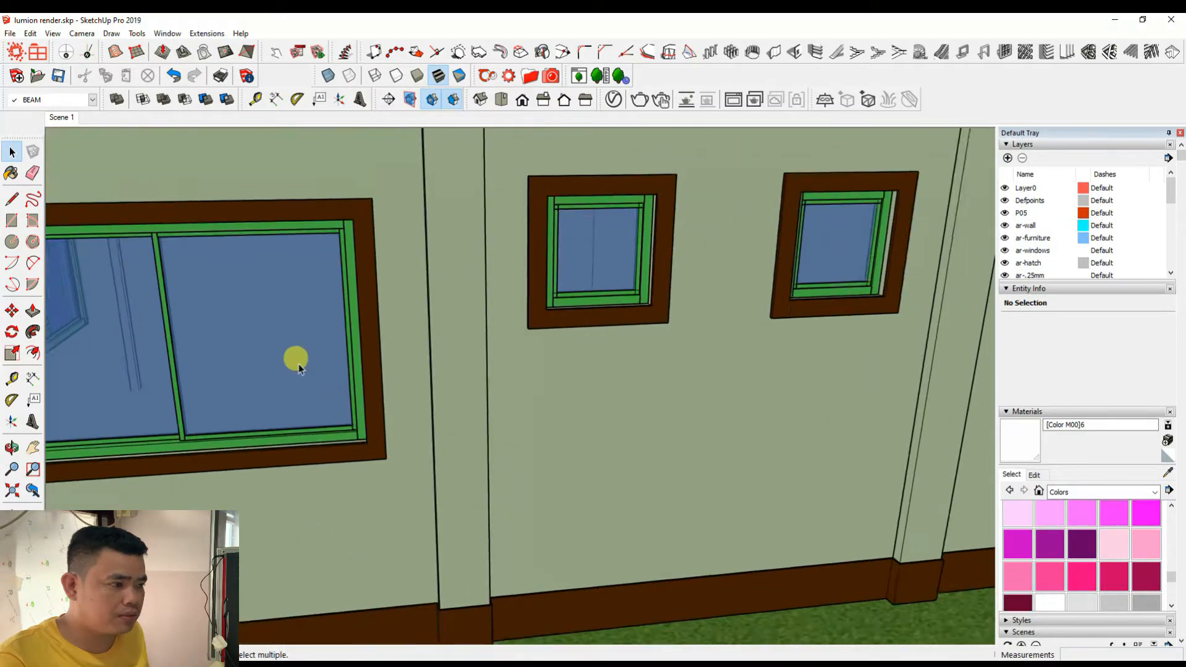
{"action": "scroll", "coordinate": [299, 364], "scroll_direction": "down", "scroll_amount": 3}
{"action": "middle_click_drag", "start_coordinate": [846, 347], "coordinate": [286, 397]}
{"action": "scroll", "coordinate": [689, 307], "scroll_direction": "up", "scroll_amount": 1}
{"action": "scroll", "coordinate": [687, 306], "scroll_direction": "up", "scroll_amount": 2}
{"action": "middle_click_drag", "start_coordinate": [638, 371], "coordinate": [344, 347]}
{"action": "scroll", "coordinate": [350, 353], "scroll_direction": "down", "scroll_amount": 1}
{"action": "scroll", "coordinate": [351, 353], "scroll_direction": "down", "scroll_amount": 3}
{"action": "middle_click_drag", "start_coordinate": [595, 402], "coordinate": [782, 348]}
{"action": "scroll", "coordinate": [326, 369], "scroll_direction": "down", "scroll_amount": 4}
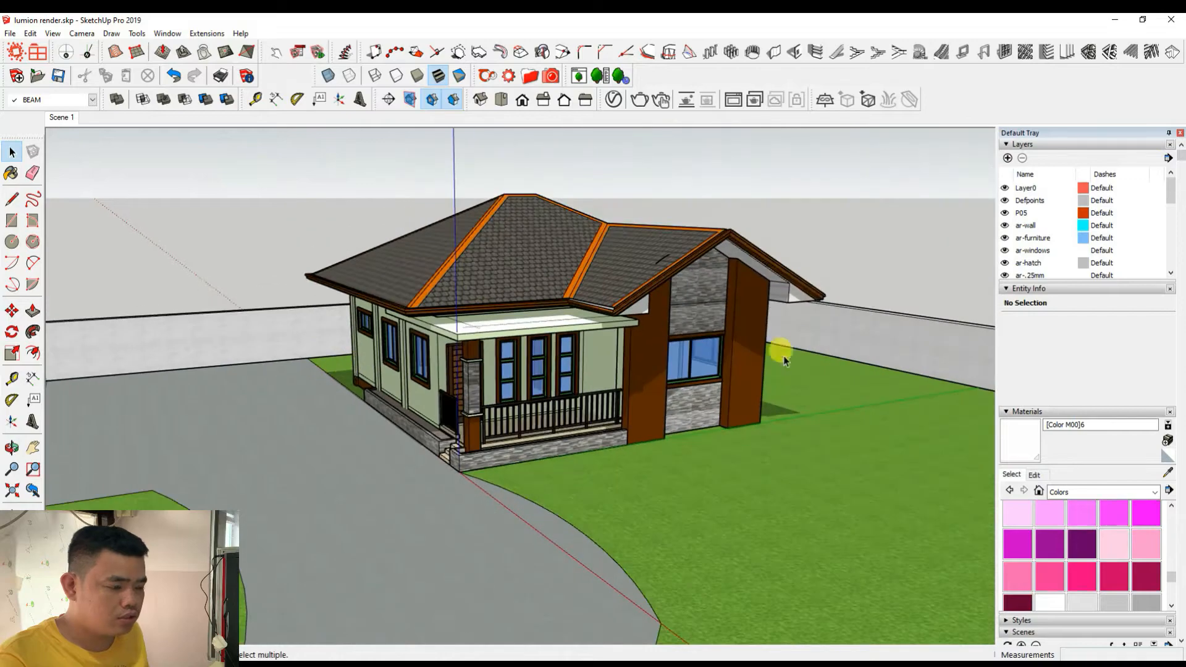
{"action": "scroll", "coordinate": [782, 347], "scroll_direction": "up", "scroll_amount": 5}
{"action": "scroll", "coordinate": [765, 360], "scroll_direction": "down", "scroll_amount": 5}
{"action": "middle_click_drag", "start_coordinate": [538, 415], "coordinate": [708, 320]}
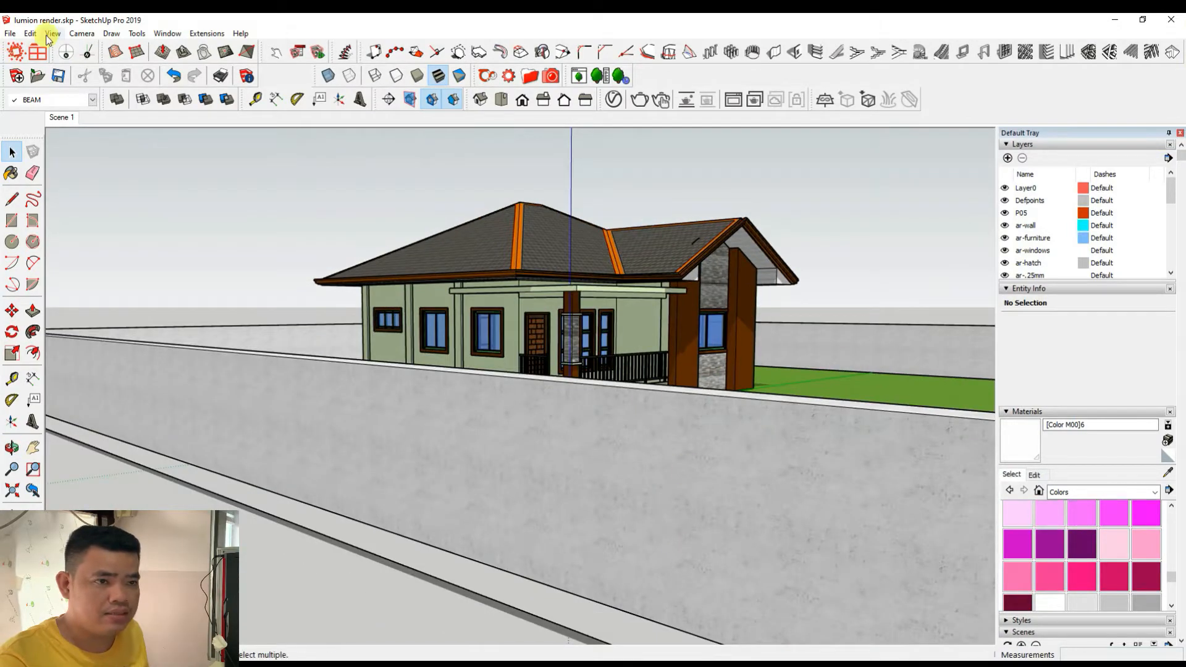
Step: Save the model as lumion render.skp in SketchUp Version 2018 format in the VLOG 29 folder, replacing the existing file
{"action": "left_click", "coordinate": [9, 33]}
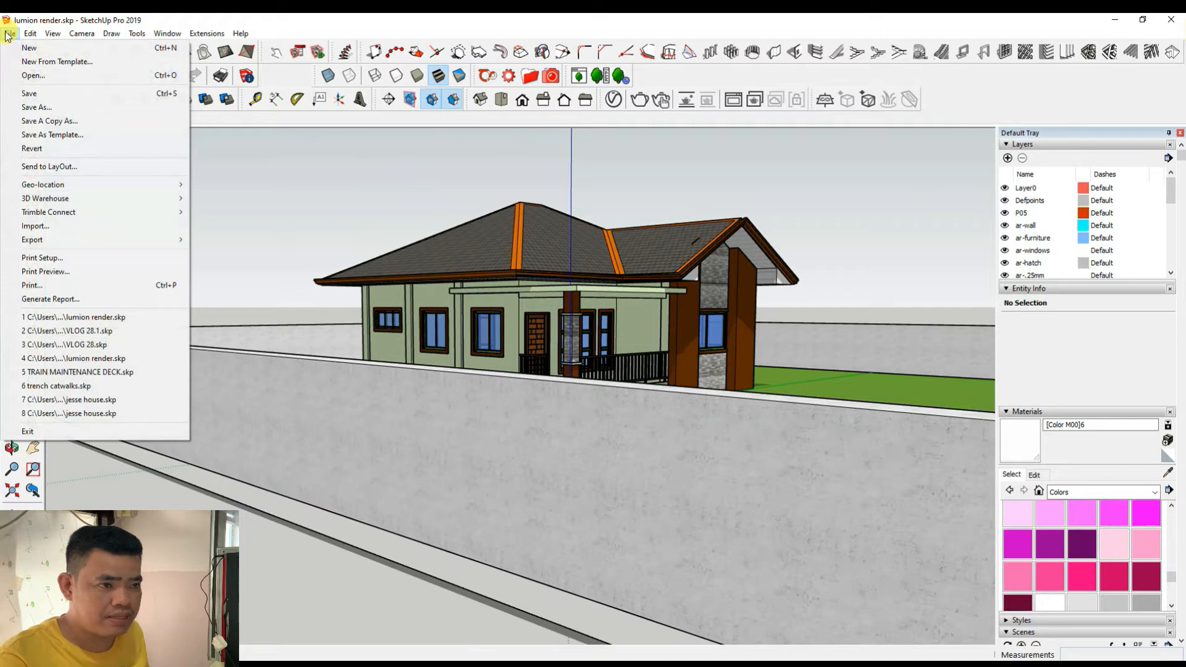
{"action": "left_click", "coordinate": [27, 107]}
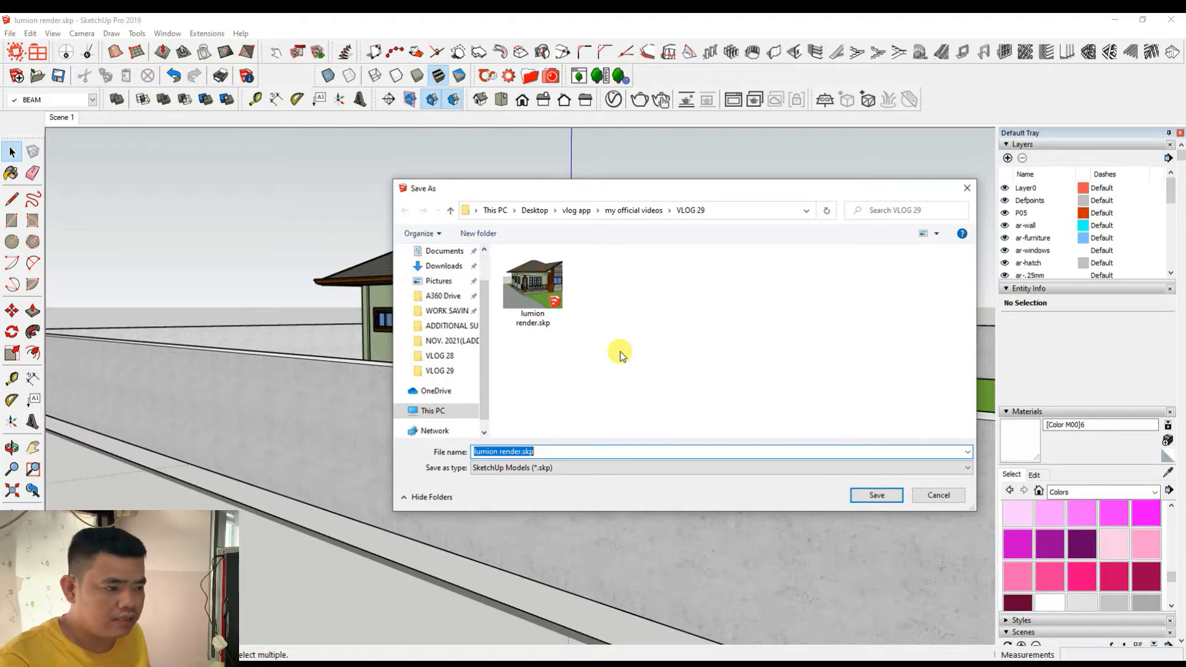
{"action": "left_click", "coordinate": [557, 474]}
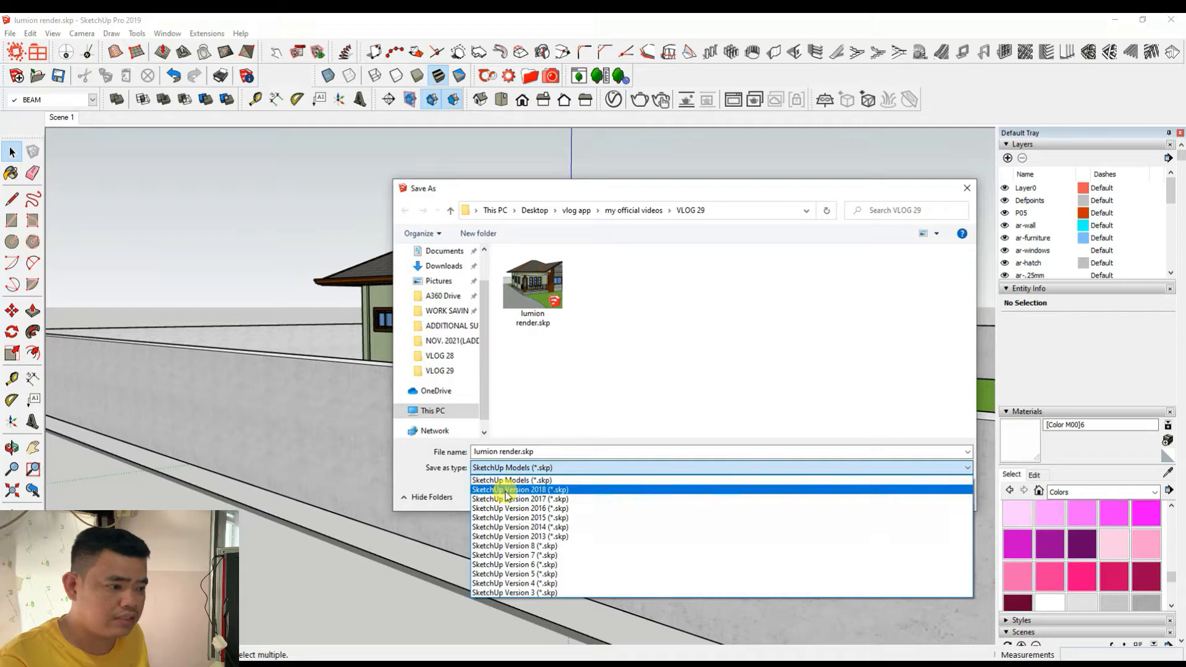
{"action": "left_click", "coordinate": [506, 490]}
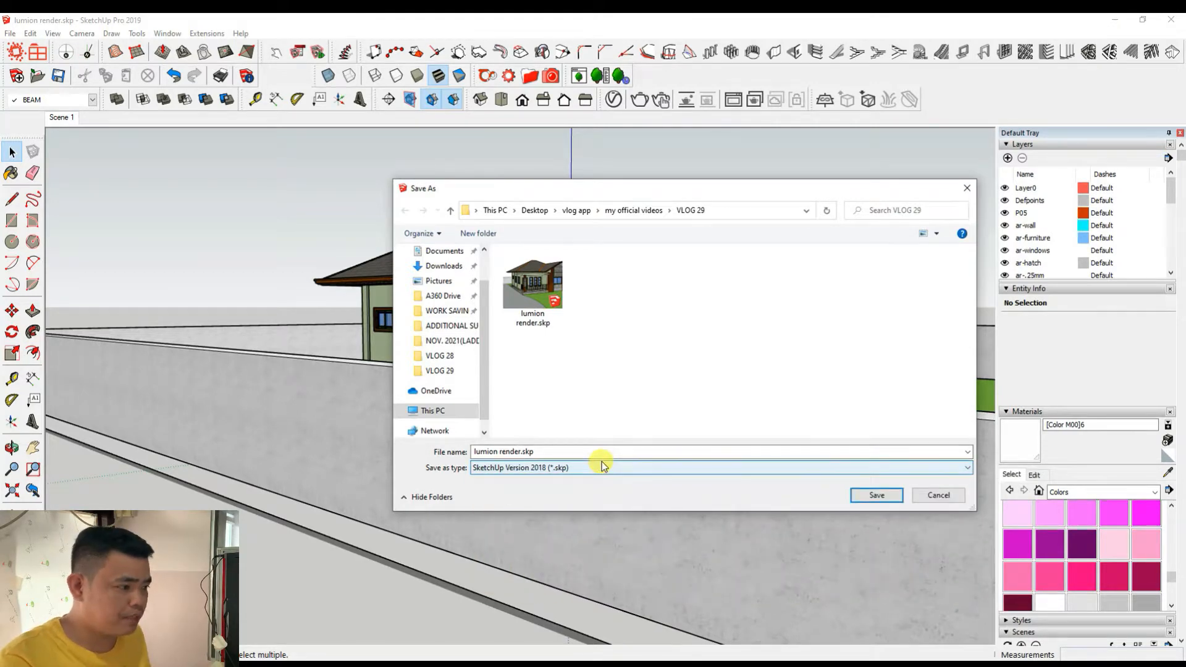
{"action": "left_click", "coordinate": [876, 498]}
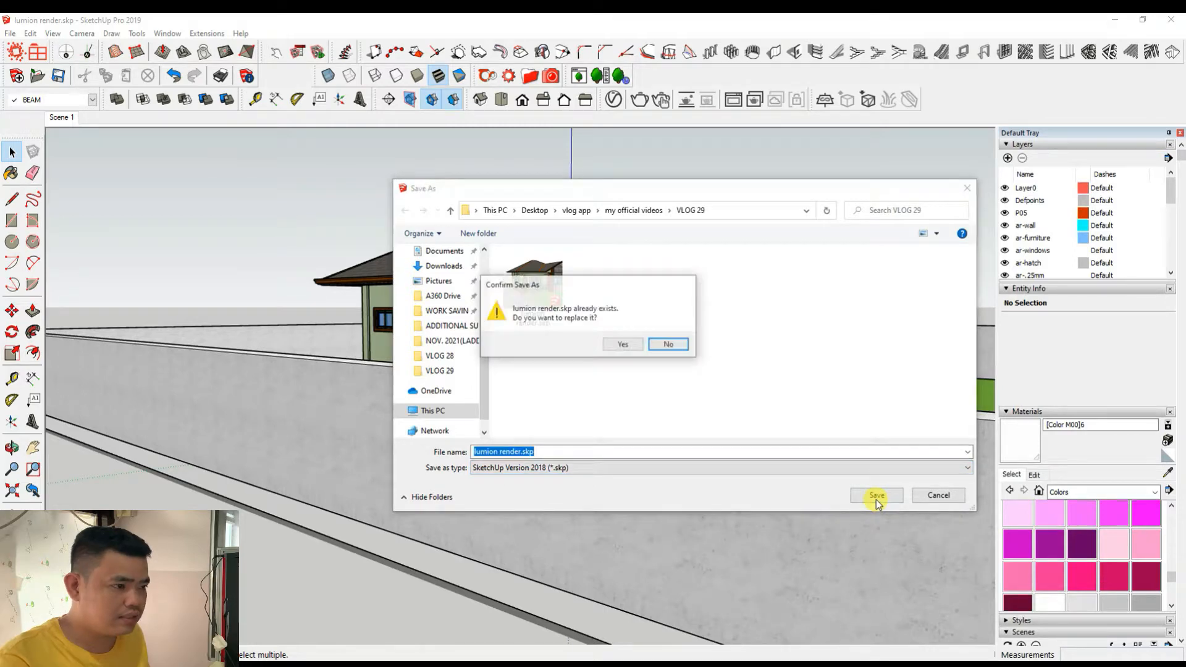
{"action": "left_click", "coordinate": [625, 341]}
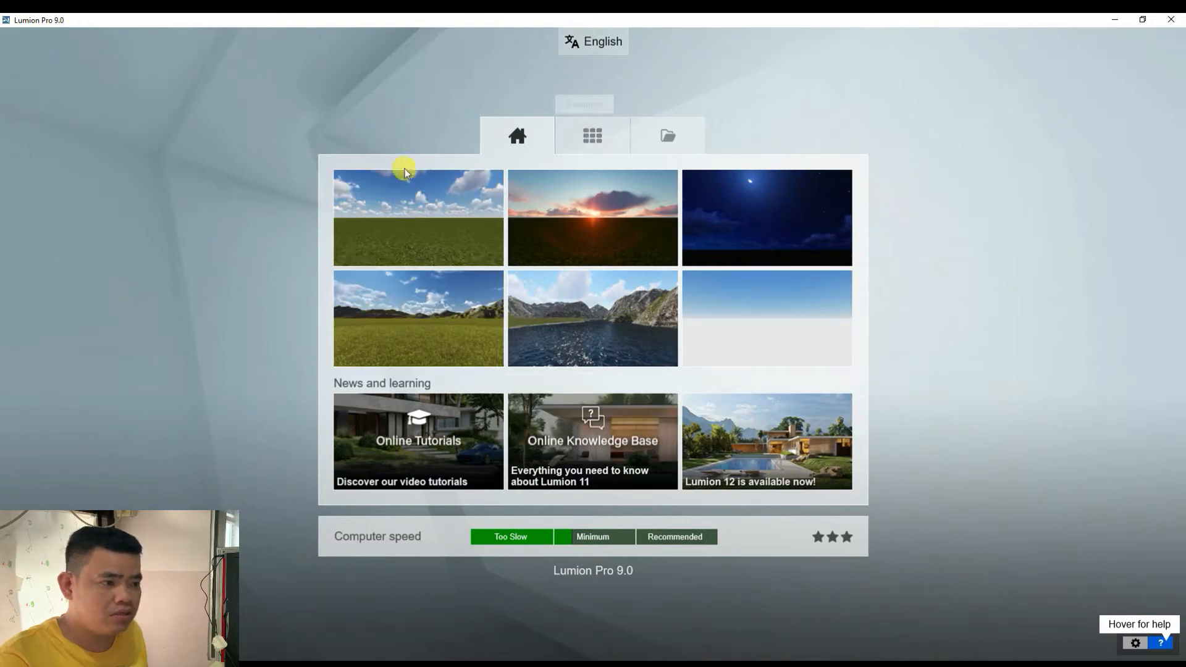
Step: In Lumion, start a new scene from the grassy plain preset with surrounding mountains and look around it
{"action": "left_click", "coordinate": [398, 317]}
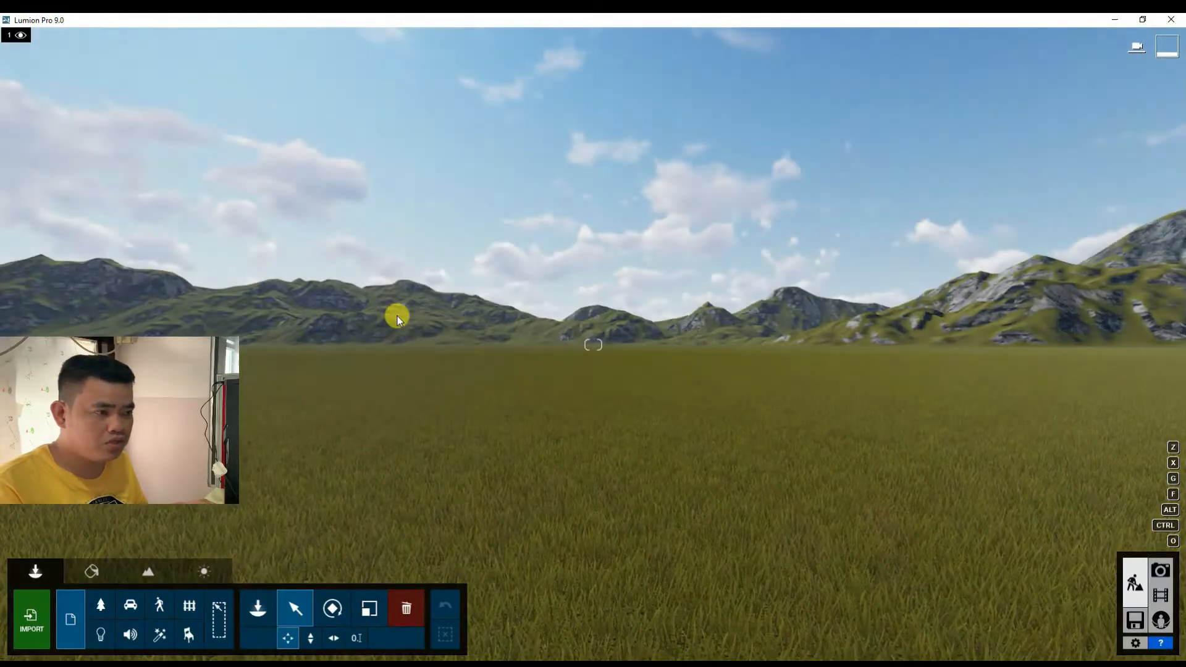
{"action": "right_click_drag", "start_coordinate": [593, 345], "coordinate": [501, 392]}
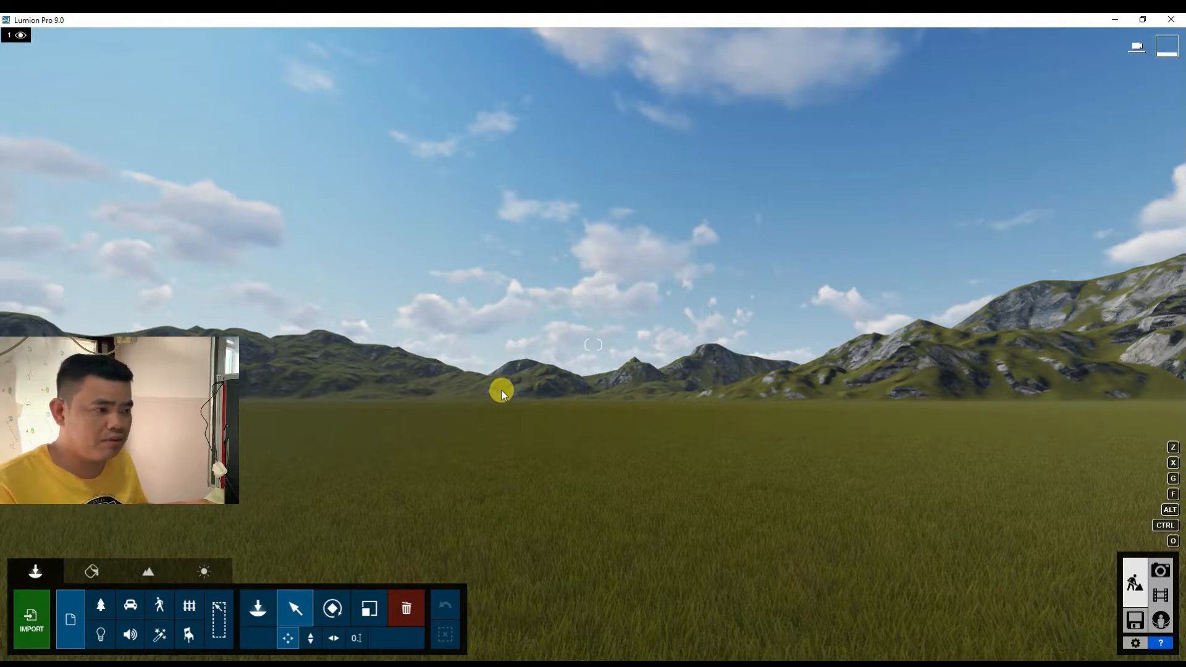
{"action": "mouse_move", "coordinate": [535, 454]}
{"action": "right_mouse_down"}
{"action": "mouse_move", "coordinate": [533, 470]}
{"action": "mouse_move", "coordinate": [535, 454]}
{"action": "right_mouse_up"}
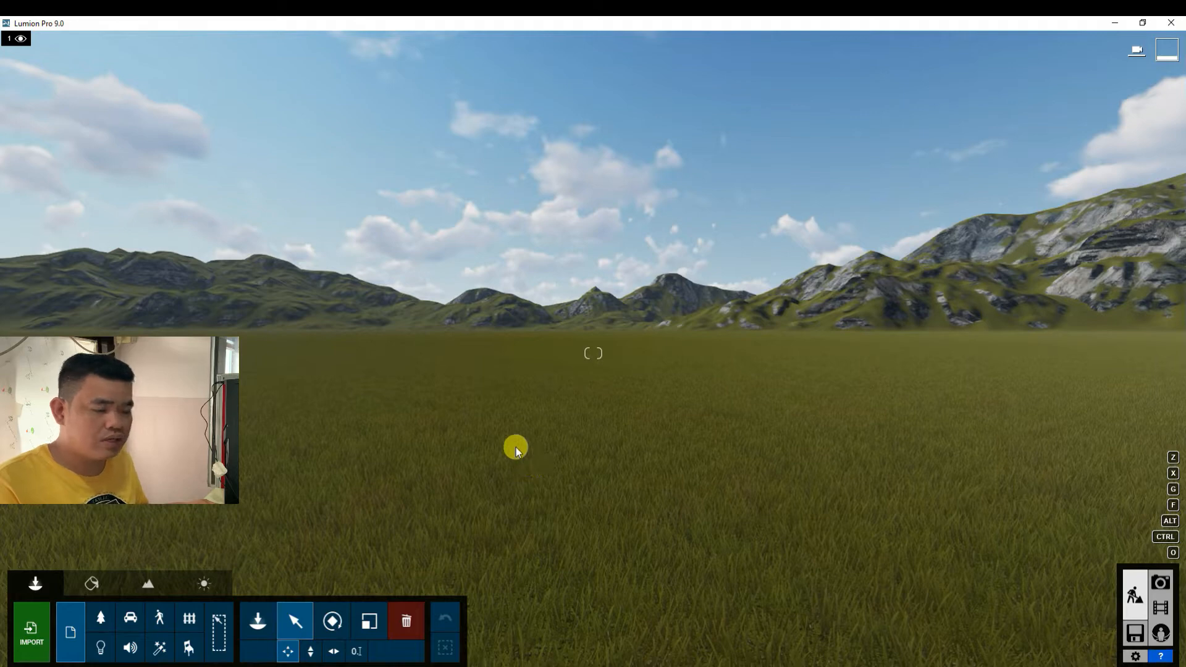
{"action": "mouse_move", "coordinate": [544, 372]}
{"action": "right_mouse_down"}
{"action": "mouse_move", "coordinate": [569, 370]}
{"action": "mouse_move", "coordinate": [544, 372]}
{"action": "right_mouse_up"}
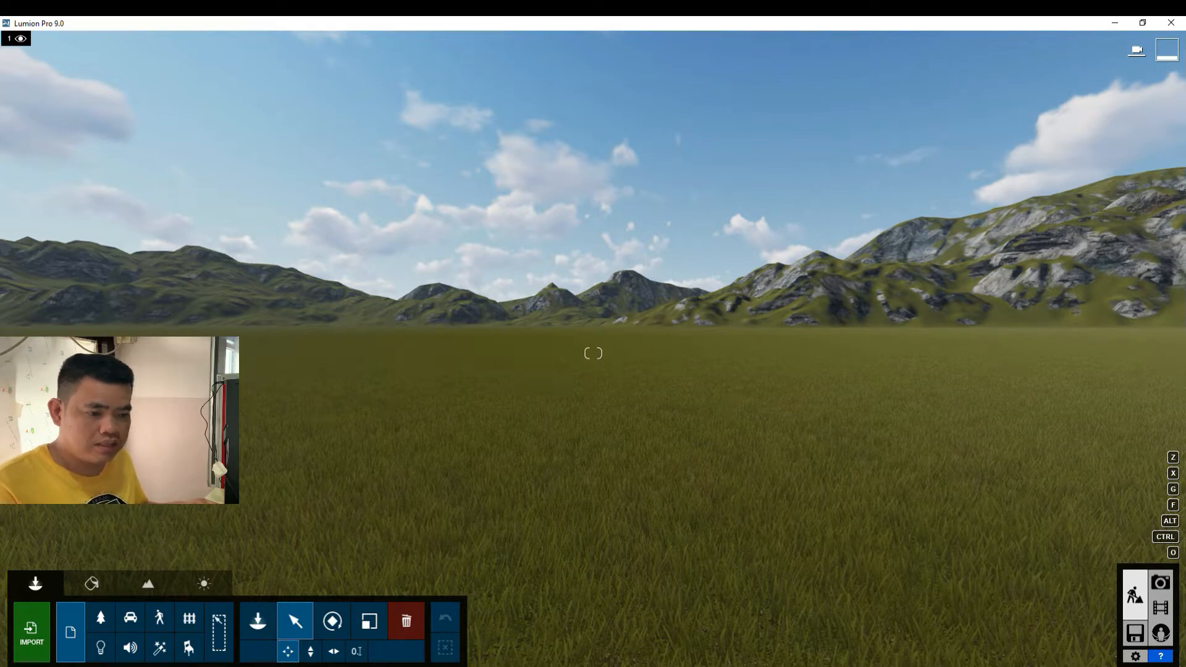
Step: Import lumion render.skp from the VLOG 29 folder as a new model named lumion render with Import edges off
{"action": "left_click", "coordinate": [47, 642]}
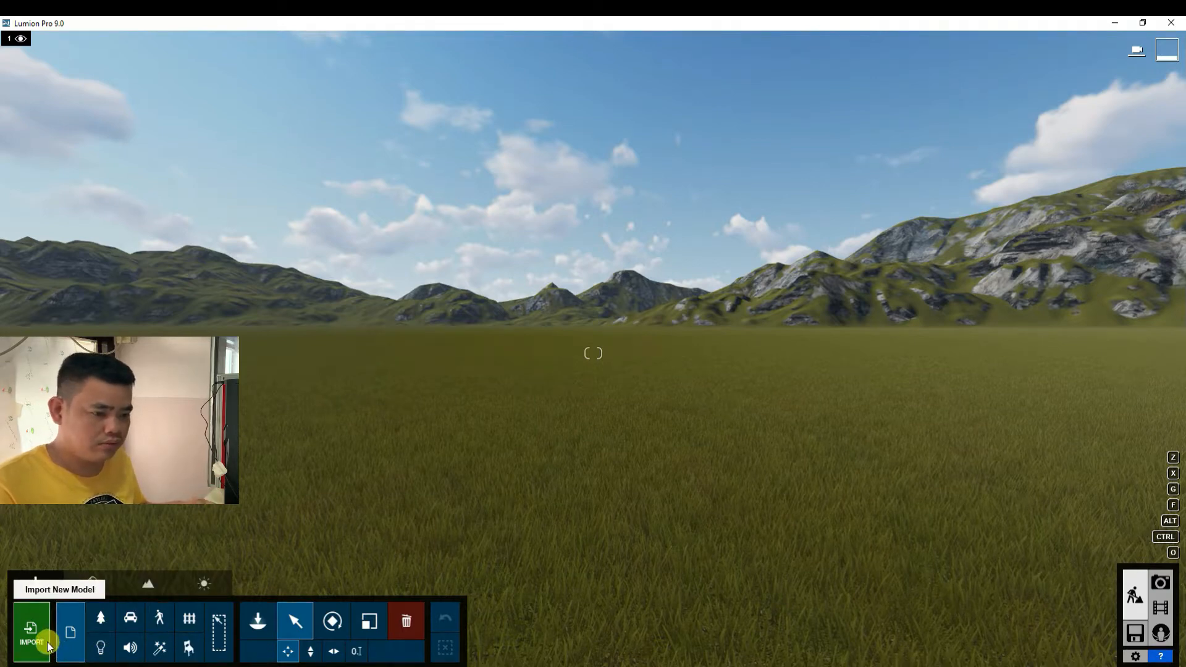
{"action": "left_click", "coordinate": [121, 122]}
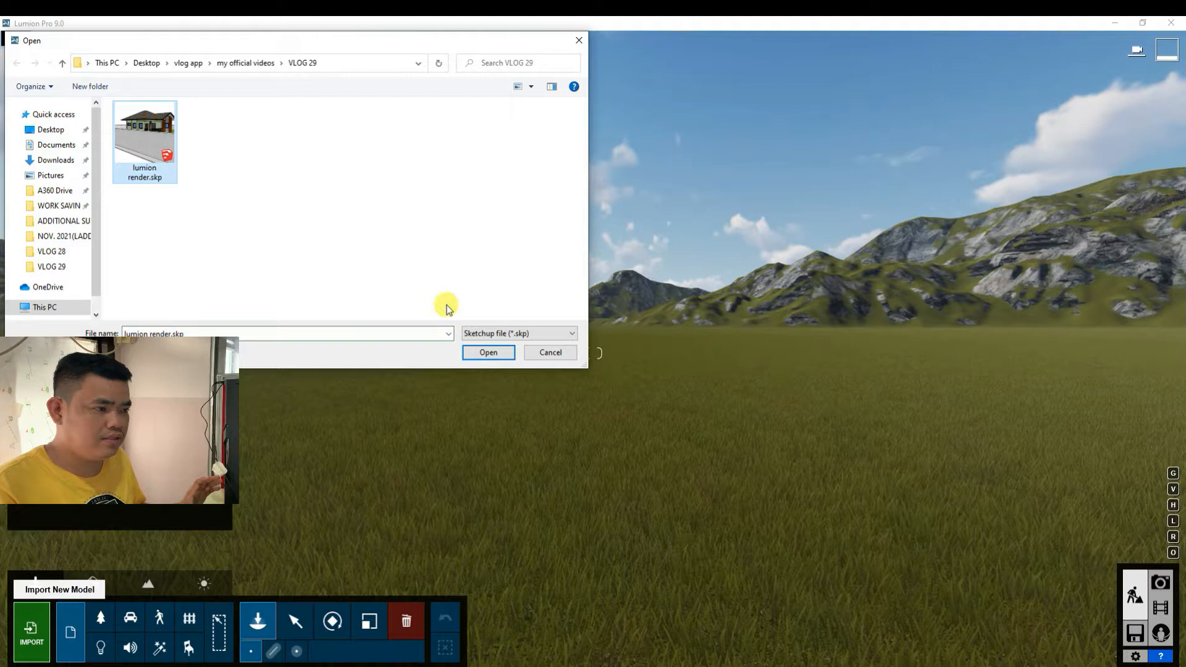
{"action": "left_click", "coordinate": [488, 352]}
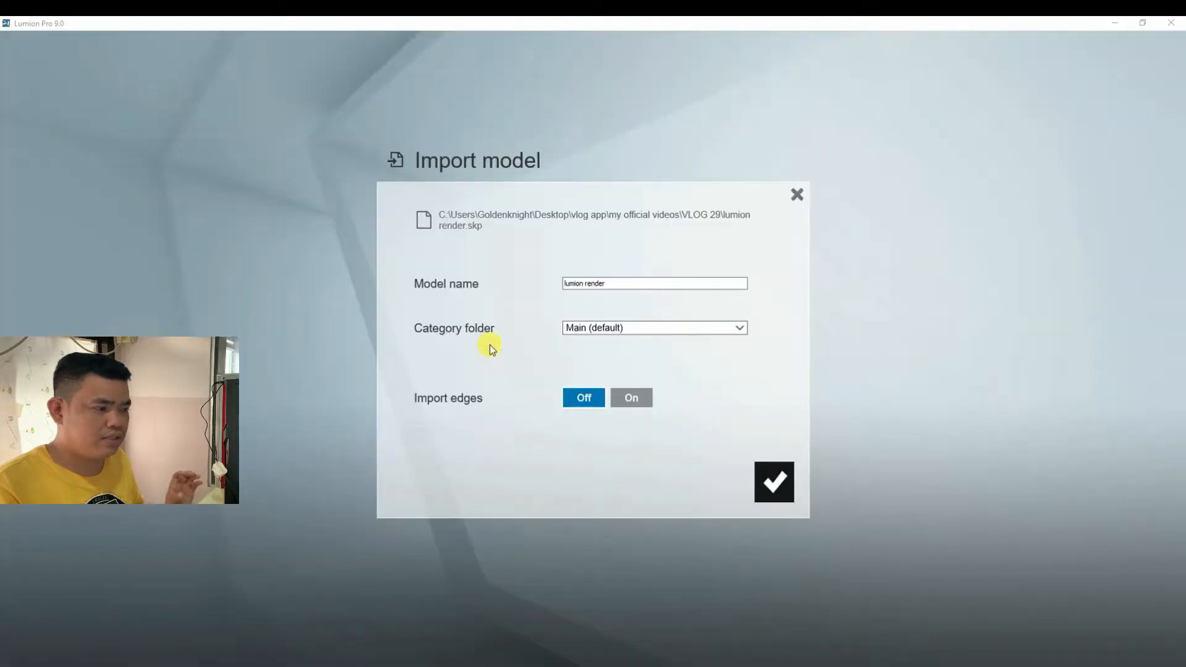
{"action": "left_click", "coordinate": [775, 488]}
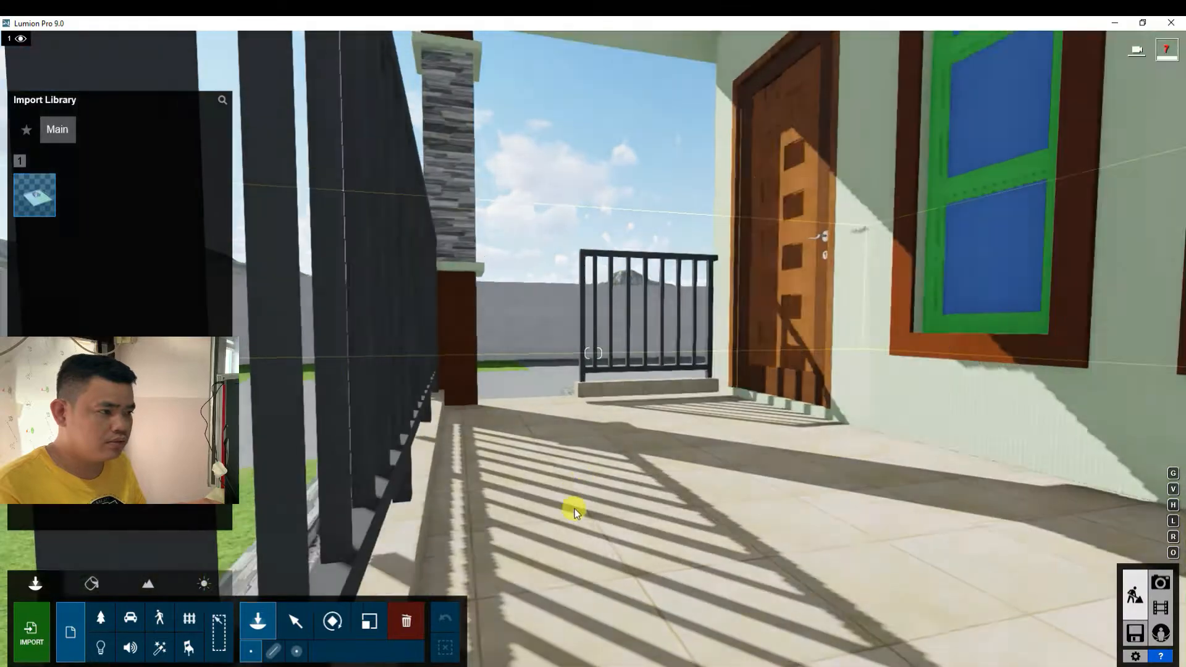
Step: Place the imported house model on the grassy plain
{"action": "key", "text": "w"}
{"action": "right_click_drag", "start_coordinate": [574, 513], "coordinate": [595, 323]}
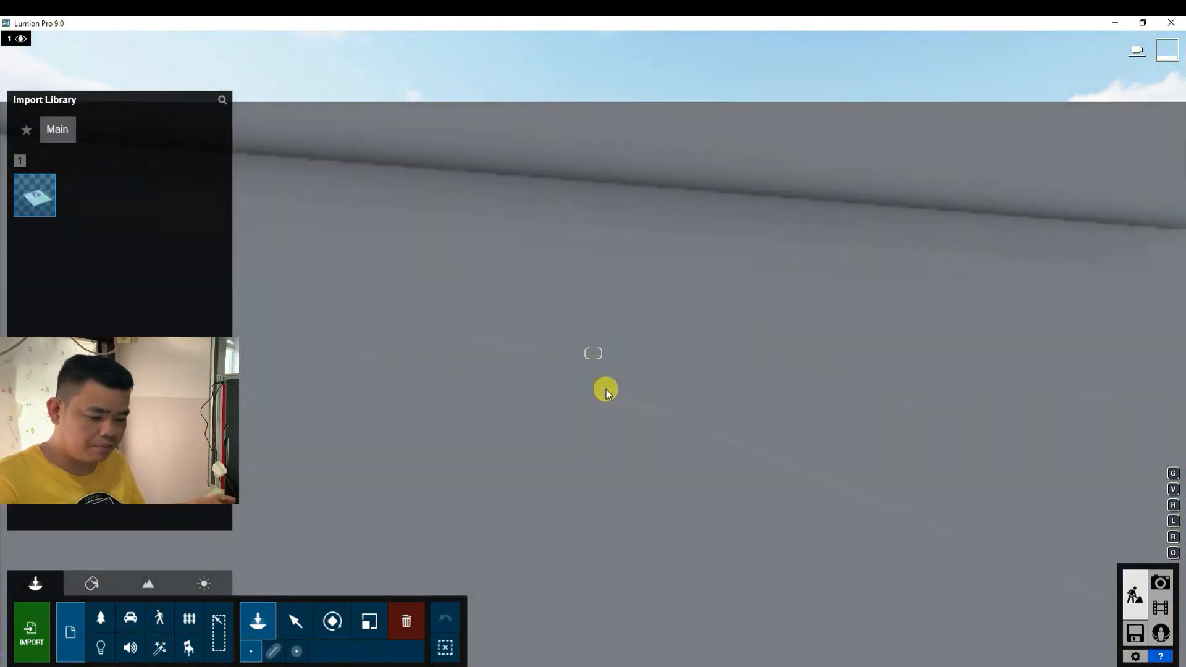
{"action": "left_click", "coordinate": [606, 390]}
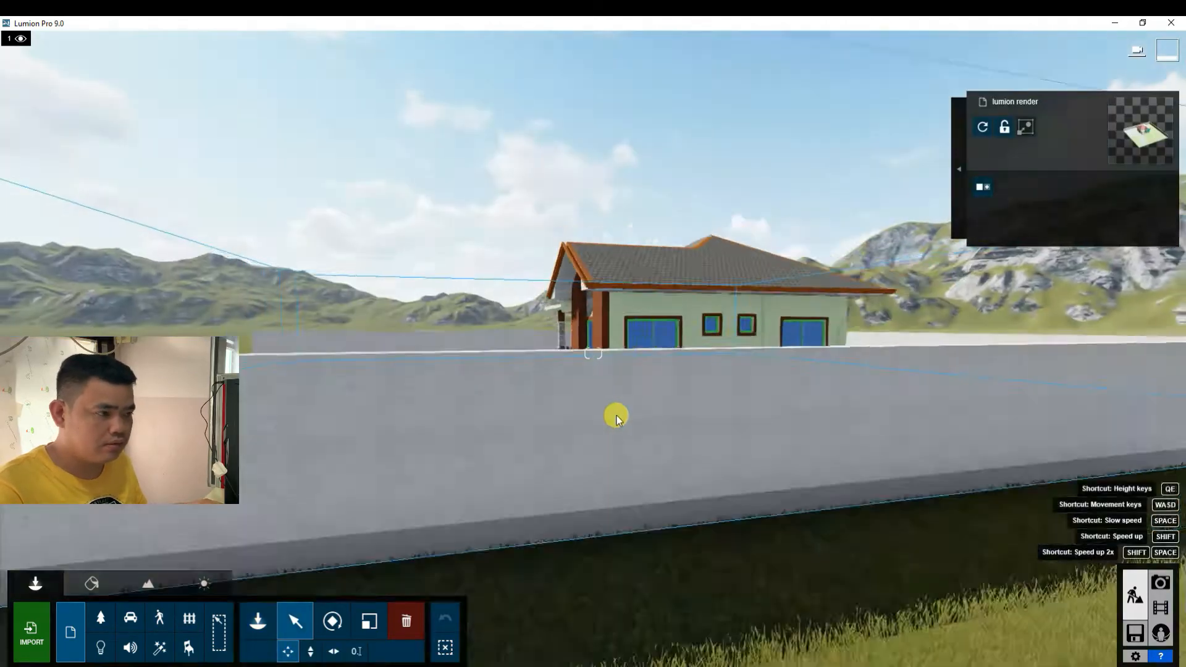
Step: Examine the placed model from outside its boundary wall and around to the front of the house
{"action": "scroll", "coordinate": [616, 416], "scroll_direction": "down", "scroll_amount": 5}
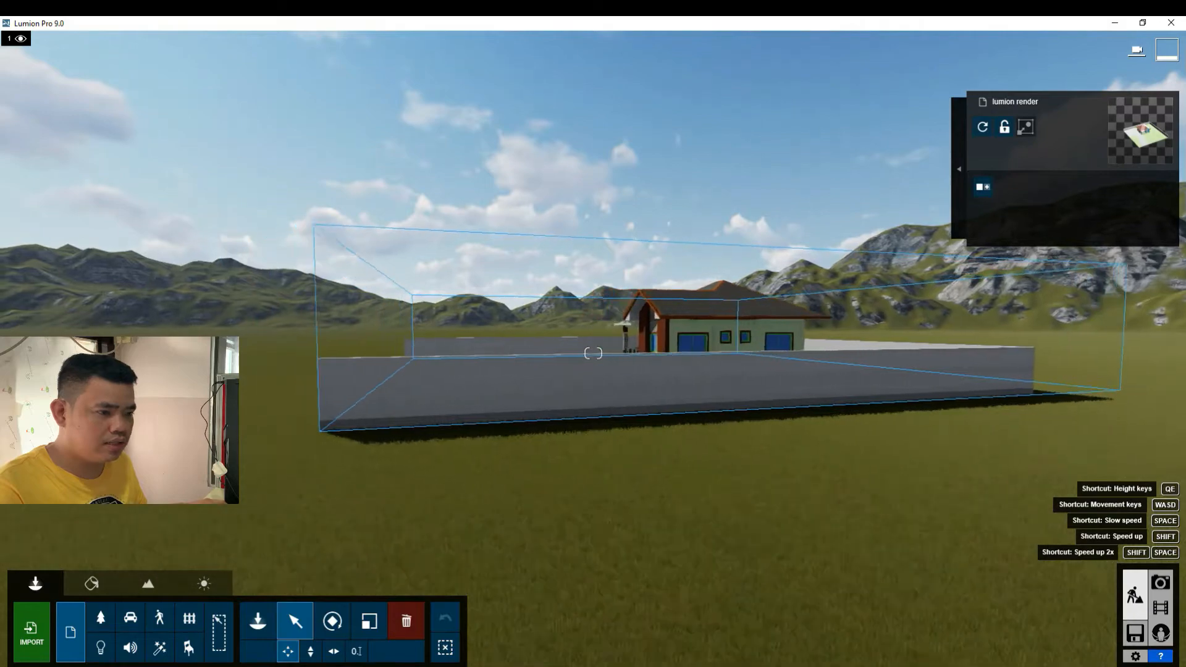
{"action": "right_click_drag", "start_coordinate": [485, 374], "coordinate": [580, 410]}
{"action": "key", "text": "s"}
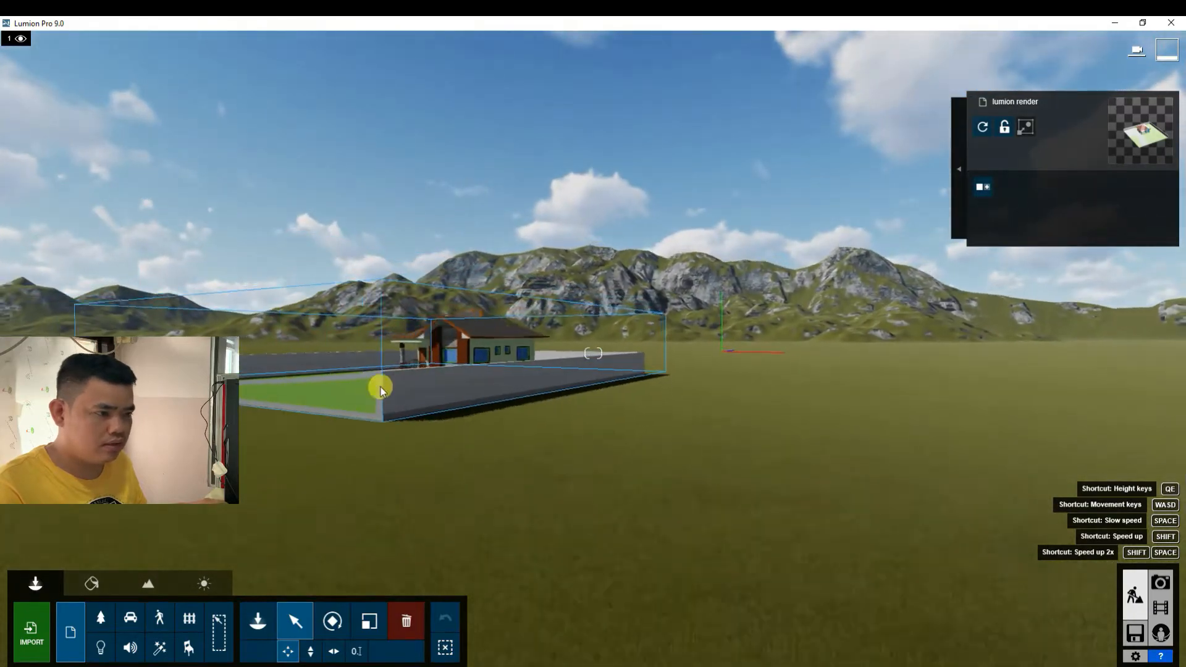
{"action": "key", "text": "w"}
{"action": "key", "text": "a"}
{"action": "key", "text": "s"}
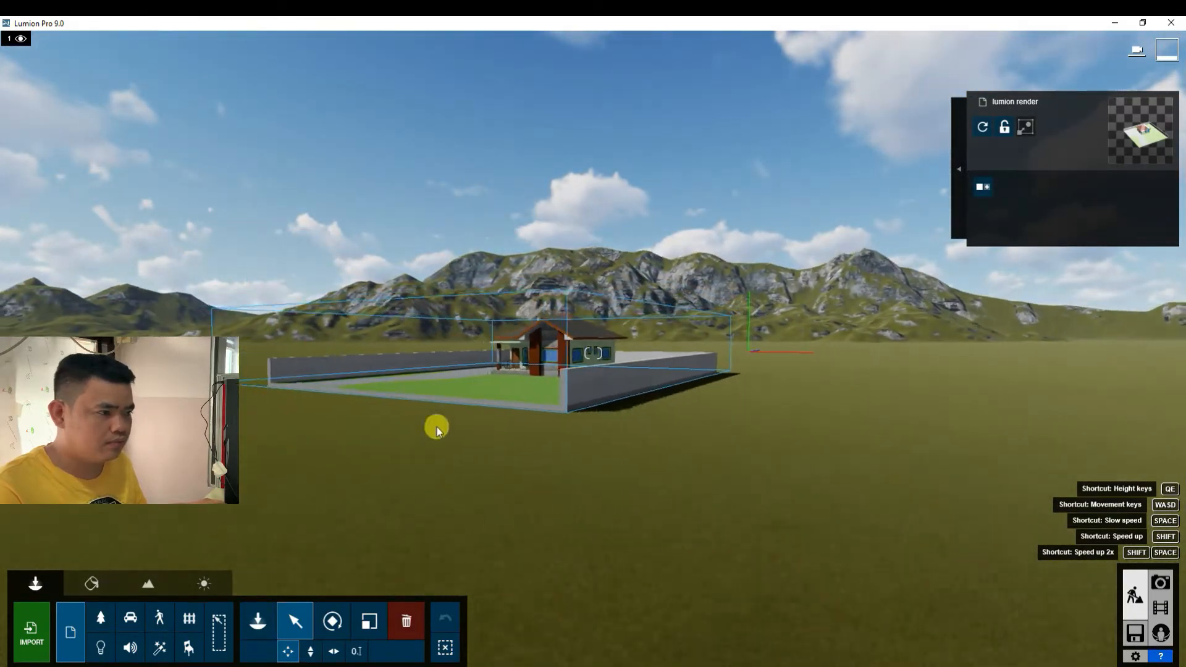
{"action": "key", "text": "a"}
{"action": "key", "text": "w"}
{"action": "right_click_drag", "start_coordinate": [417, 357], "coordinate": [477, 402]}
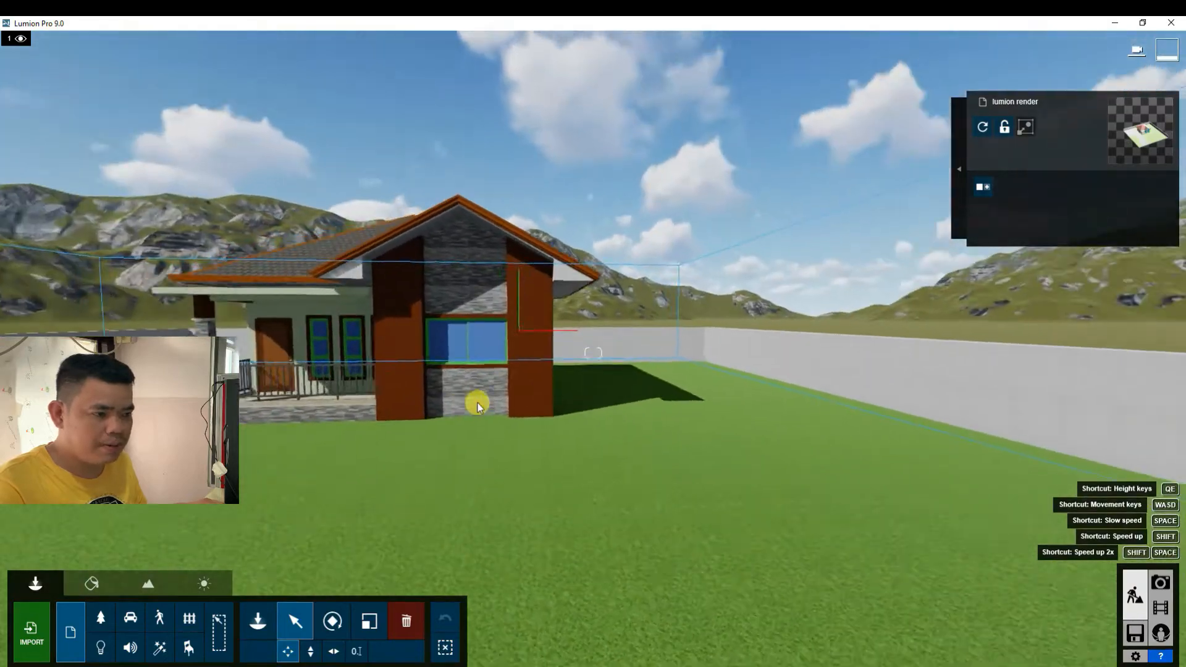
{"action": "key", "text": "s"}
Step: Select the house model and lower it slightly into the terrain with the vertical move option
{"action": "left_click", "coordinate": [472, 431]}
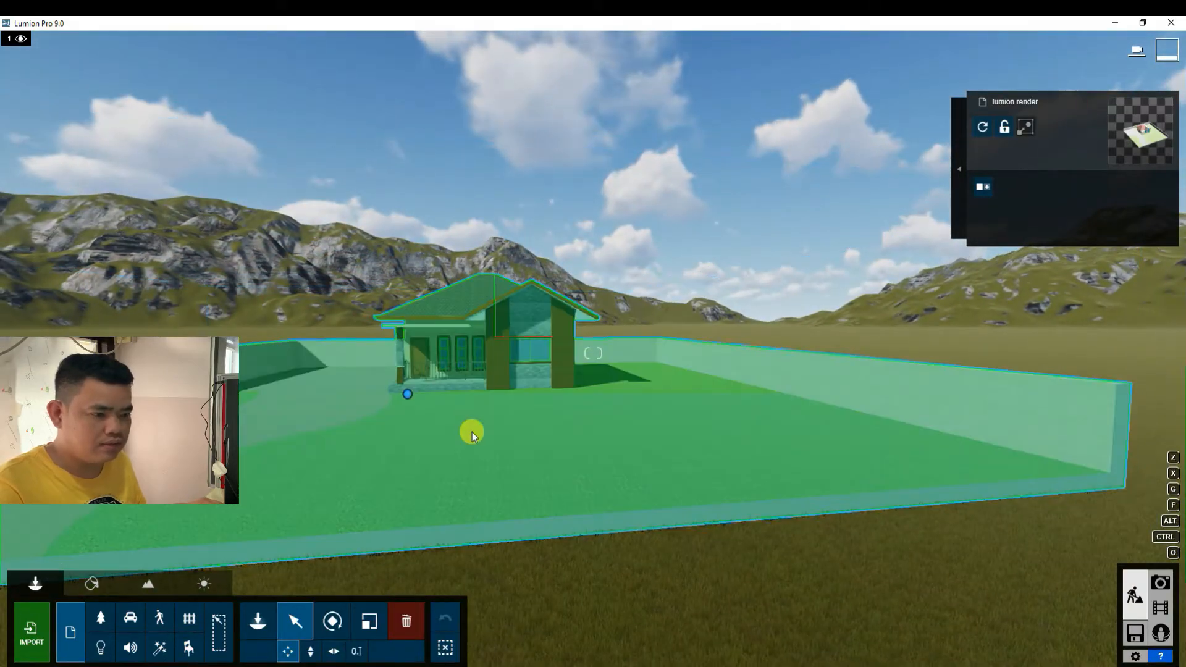
{"action": "left_click", "coordinate": [308, 652]}
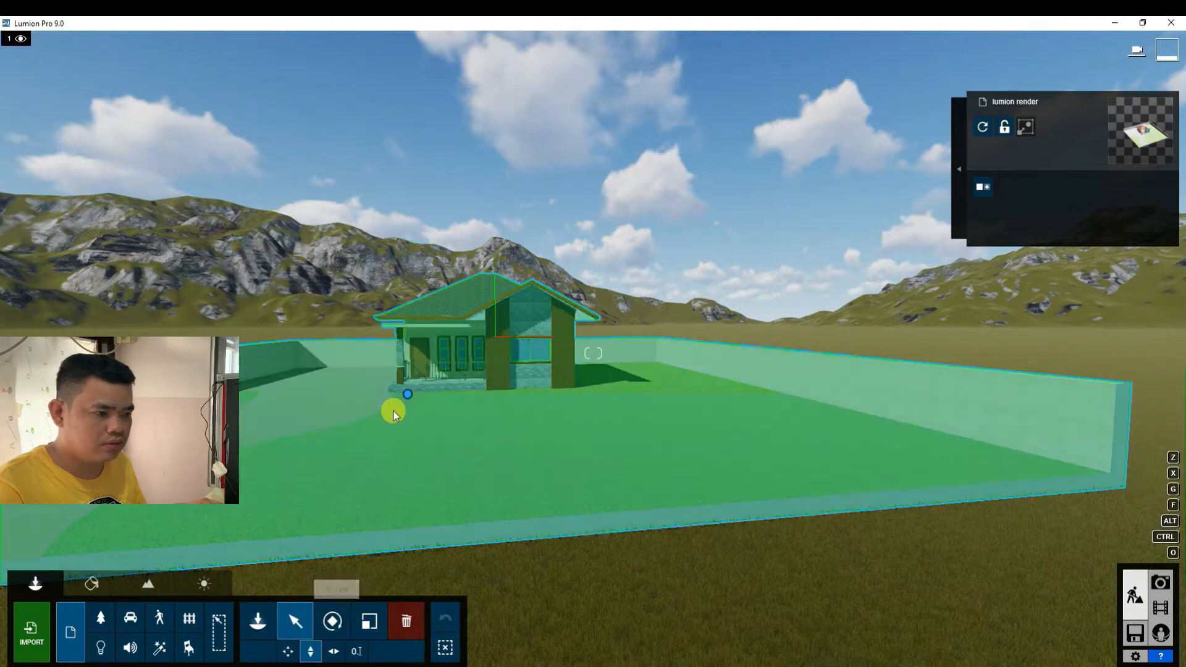
{"action": "left_click_drag", "start_coordinate": [405, 399], "coordinate": [405, 404]}
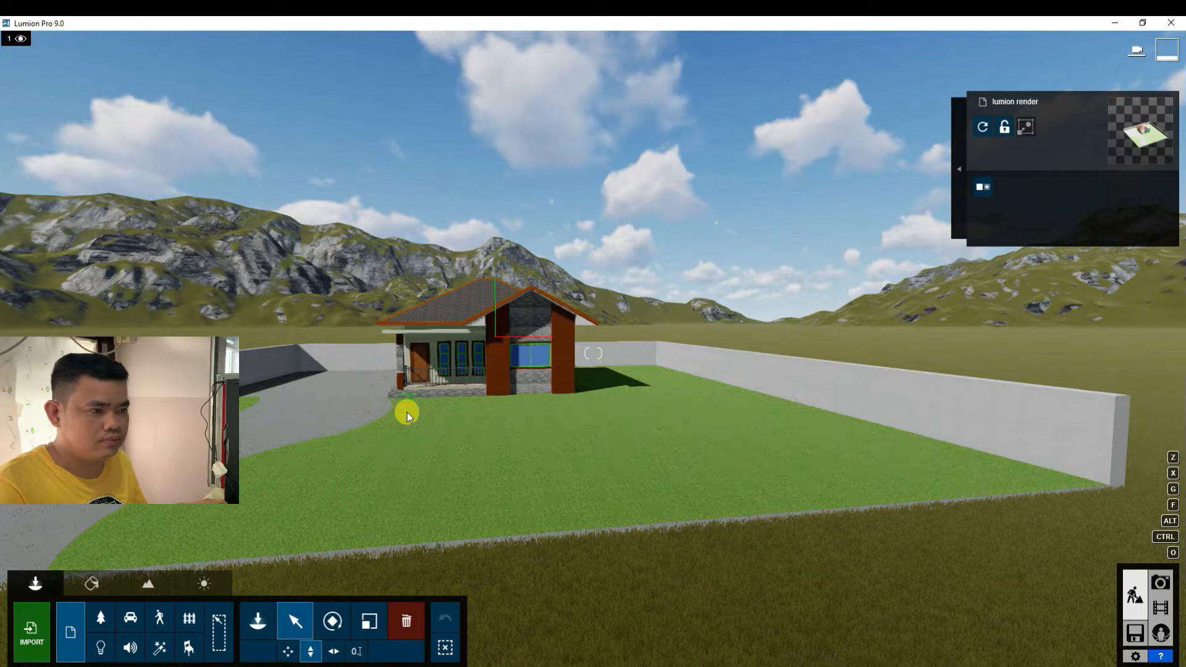
Step: Inspect the lowered model's lawn, stone facade and front porch from close range and from the driveway side
{"action": "key", "text": "w"}
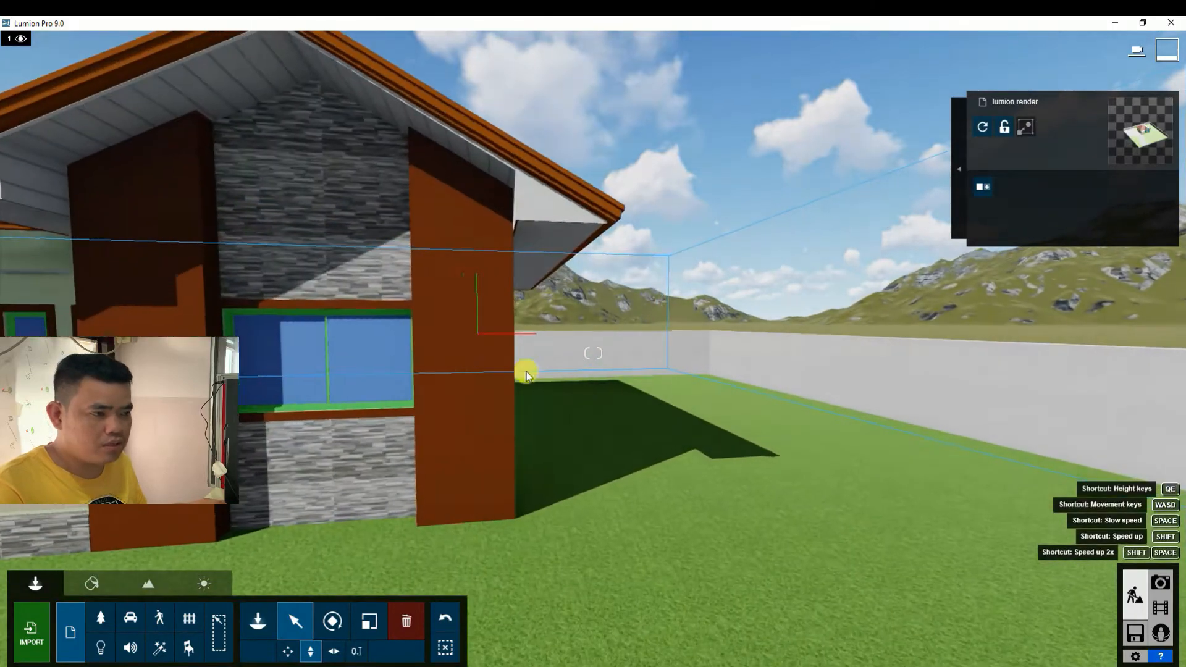
{"action": "key", "text": "s"}
{"action": "key", "text": "a"}
{"action": "key", "text": "s"}
{"action": "key", "text": "a"}
{"action": "right_click_drag", "start_coordinate": [425, 401], "coordinate": [406, 420]}
{"action": "key", "text": "w"}
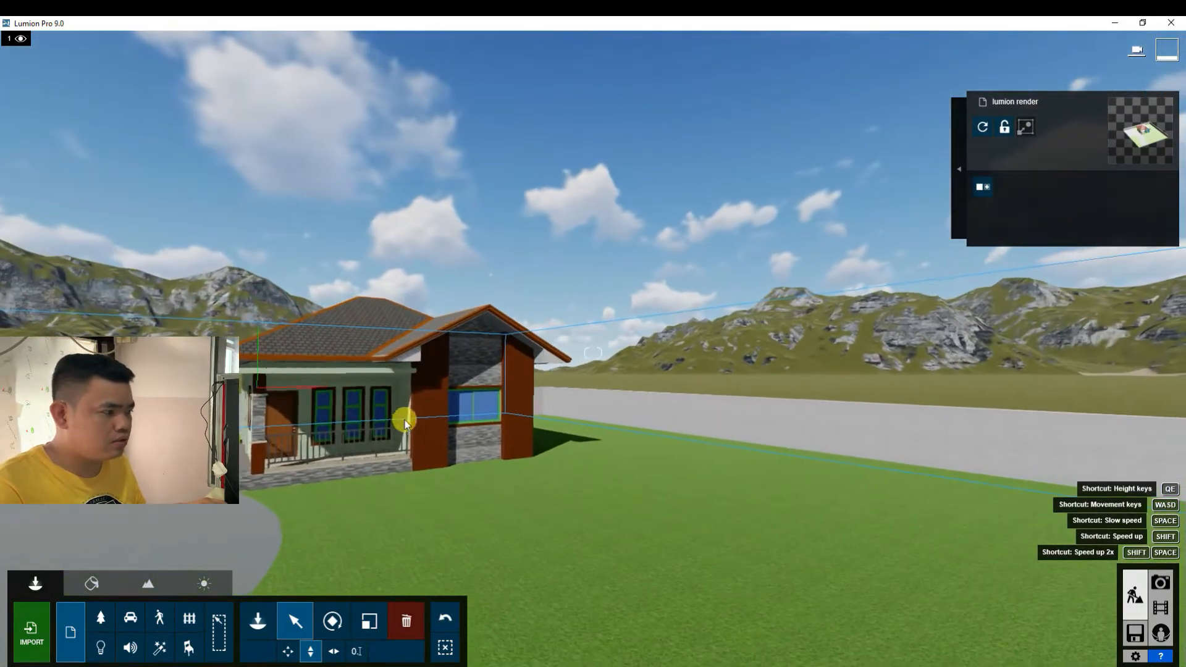
Step: Switch to photo mode, increase the focal length and frame the whole house from a raised viewpoint about 6 m high
{"action": "left_click", "coordinate": [1160, 586]}
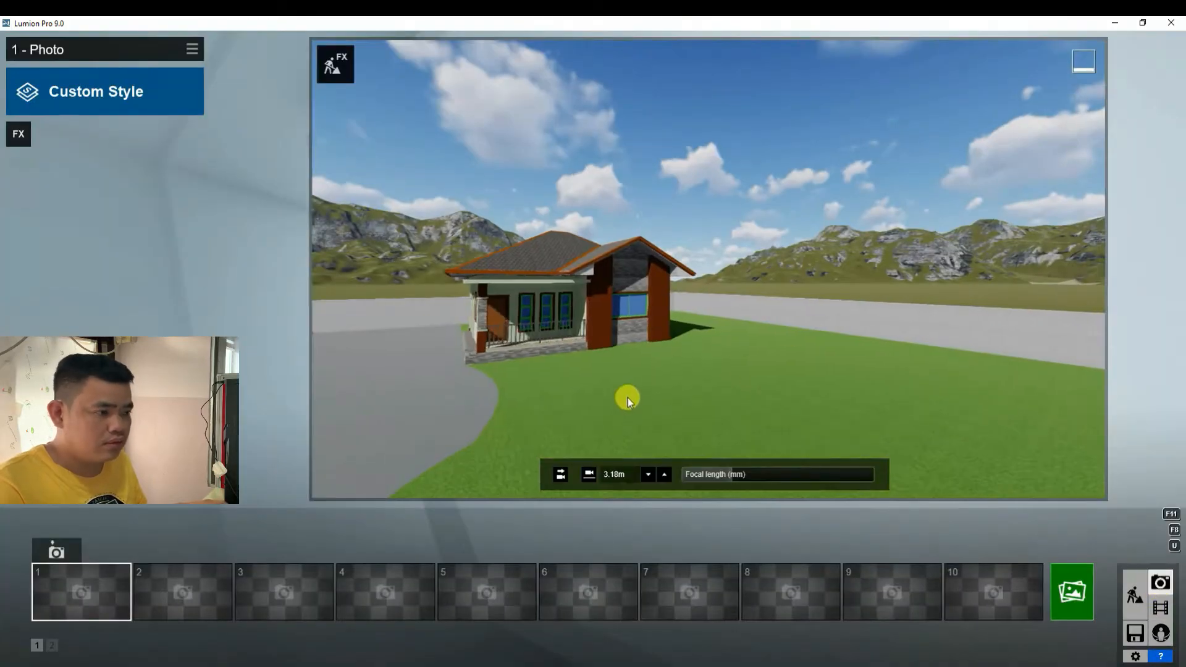
{"action": "right_click_drag", "start_coordinate": [498, 366], "coordinate": [553, 371]}
{"action": "key", "text": "q"}
{"action": "left_click_drag", "start_coordinate": [745, 474], "coordinate": [772, 473]}
{"action": "scroll", "coordinate": [741, 358], "scroll_direction": "down", "scroll_amount": 5}
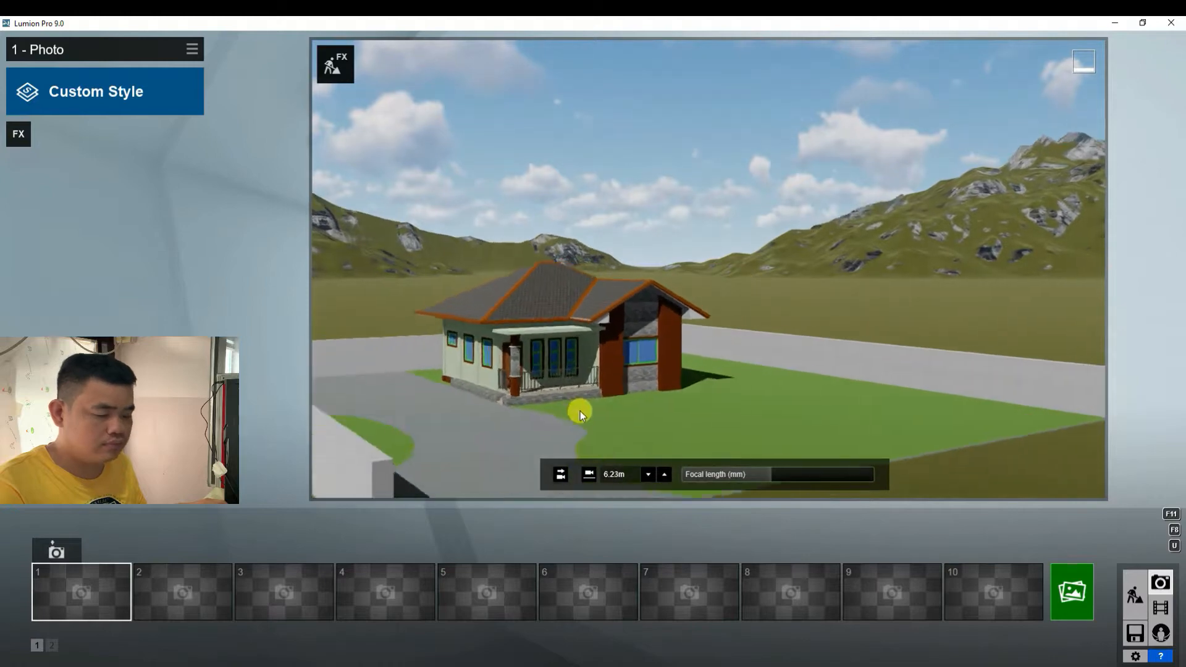
Step: Try closer framings of the house from the raised viewpoint and from low over the front lawn
{"action": "scroll", "coordinate": [580, 410], "scroll_direction": "up", "scroll_amount": 3}
{"action": "key", "text": "s"}
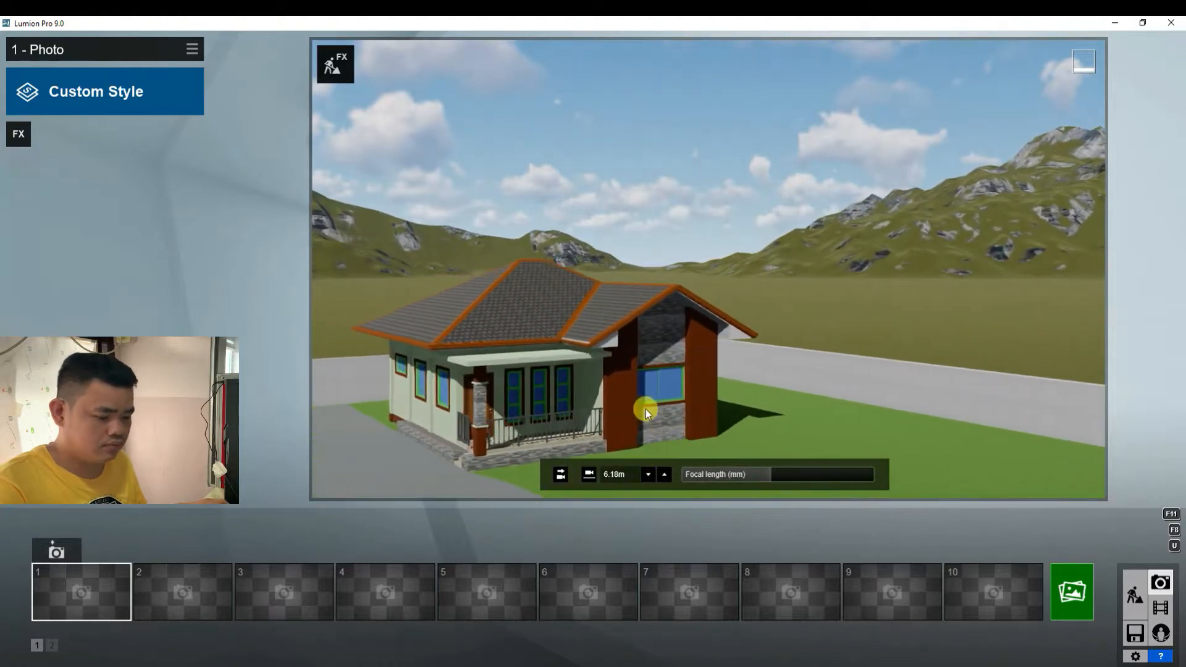
{"action": "key", "text": "w"}
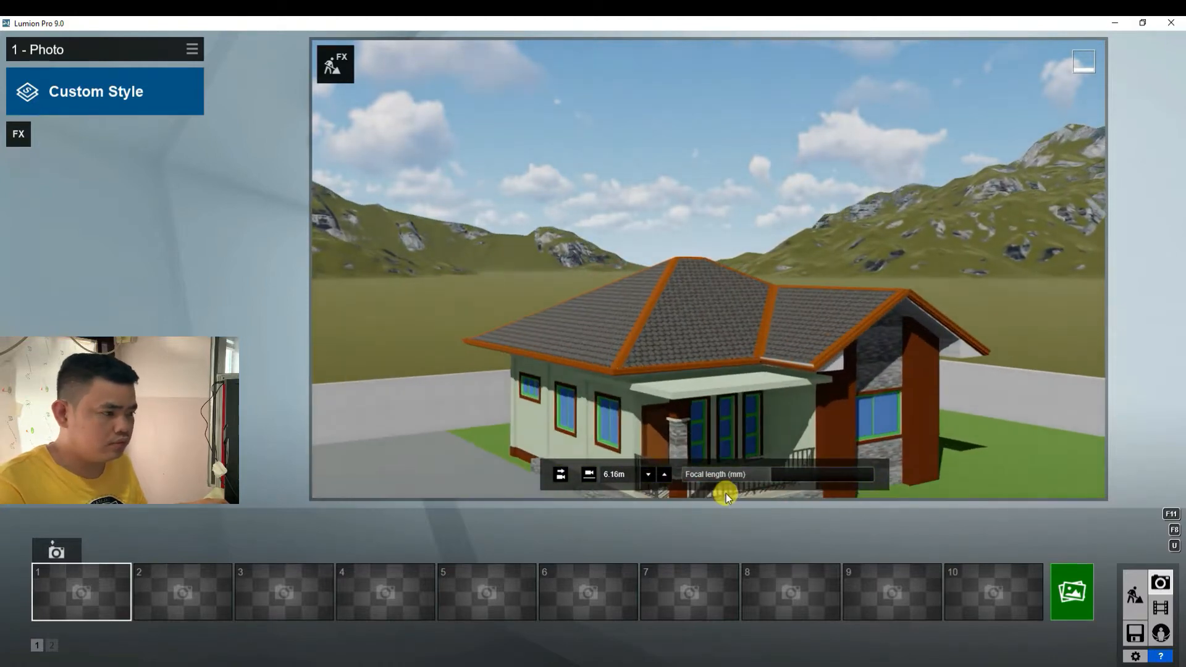
{"action": "key", "text": "d"}
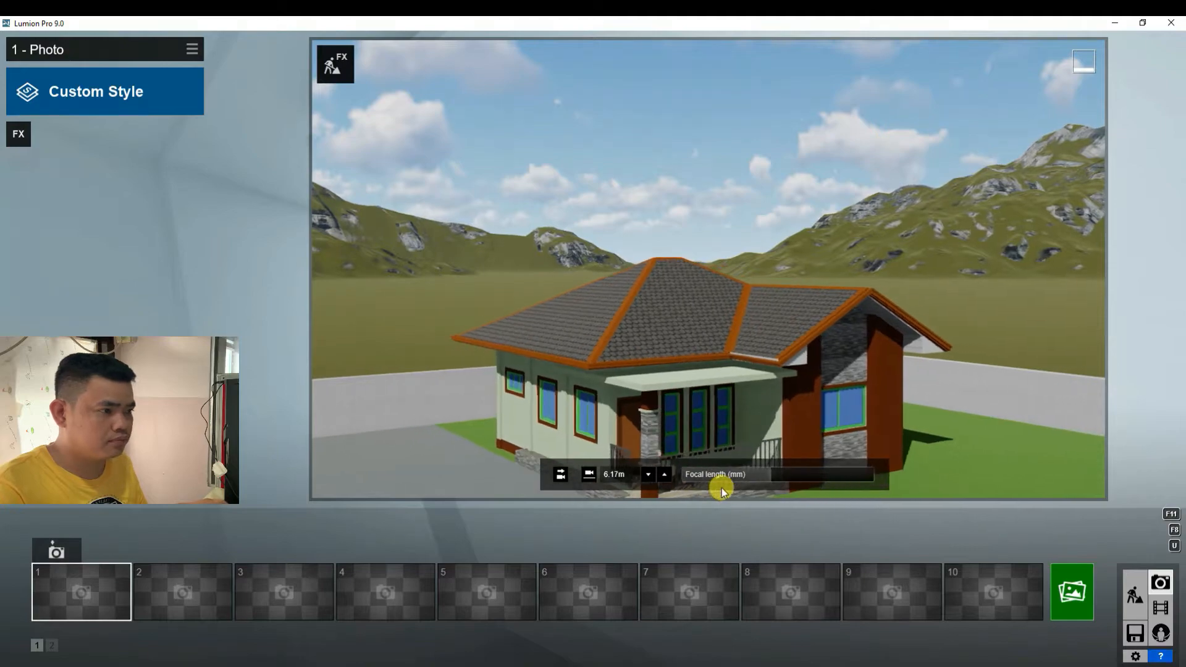
{"action": "key", "text": "s"}
{"action": "right_click_drag", "start_coordinate": [640, 430], "coordinate": [573, 423]}
{"action": "key", "text": "w"}
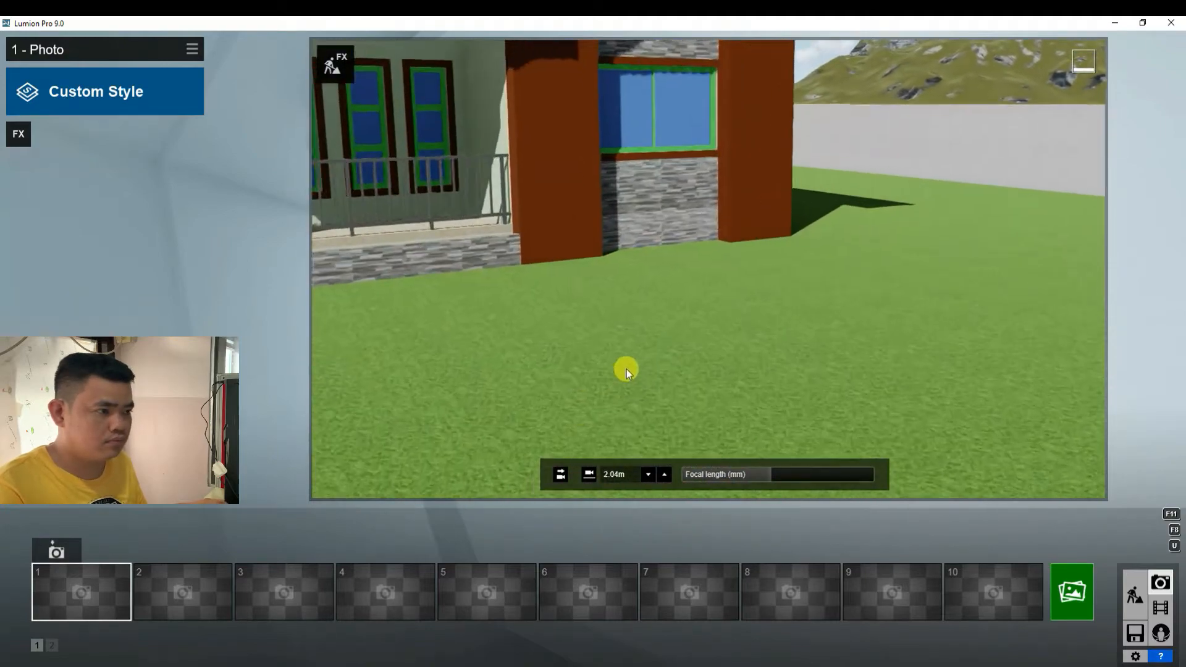
Step: Frame the house's porch corner and side wall from the driveway at a camera height of about 1.5 m
{"action": "key", "text": "s"}
{"action": "key", "text": "s"}
{"action": "key", "text": "a"}
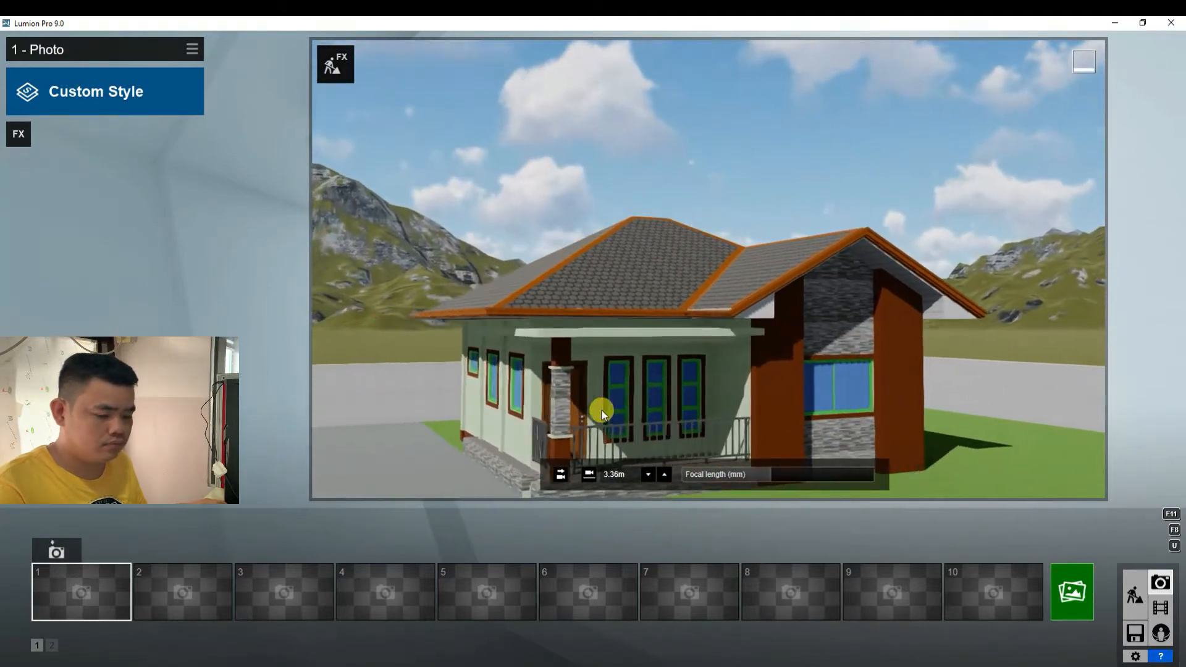
{"action": "key", "text": "q"}
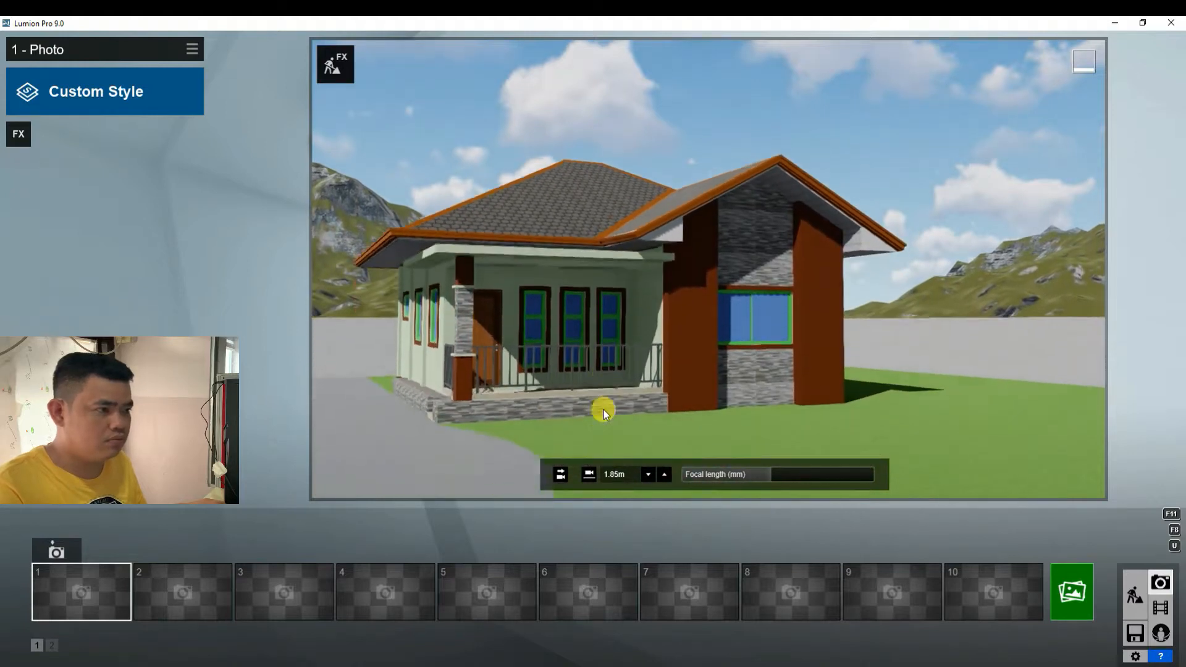
{"action": "key", "text": "a"}
{"action": "right_click_drag", "start_coordinate": [603, 411], "coordinate": [636, 455]}
{"action": "key", "text": "a"}
{"action": "key", "text": "a"}
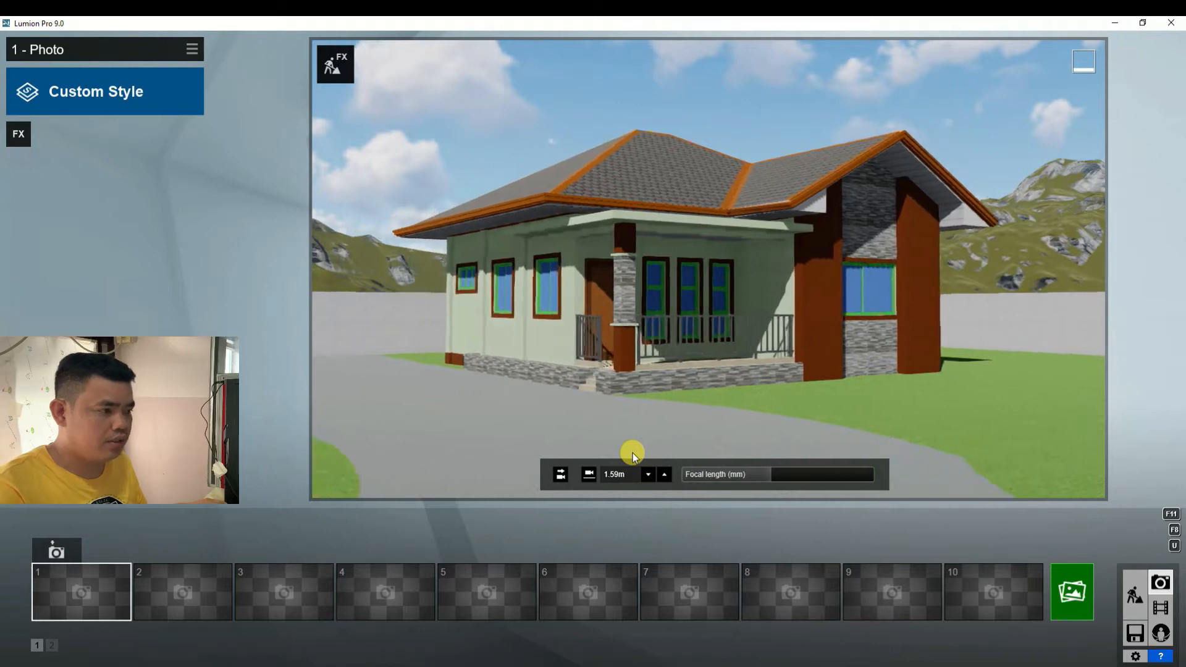
{"action": "key", "text": "s"}
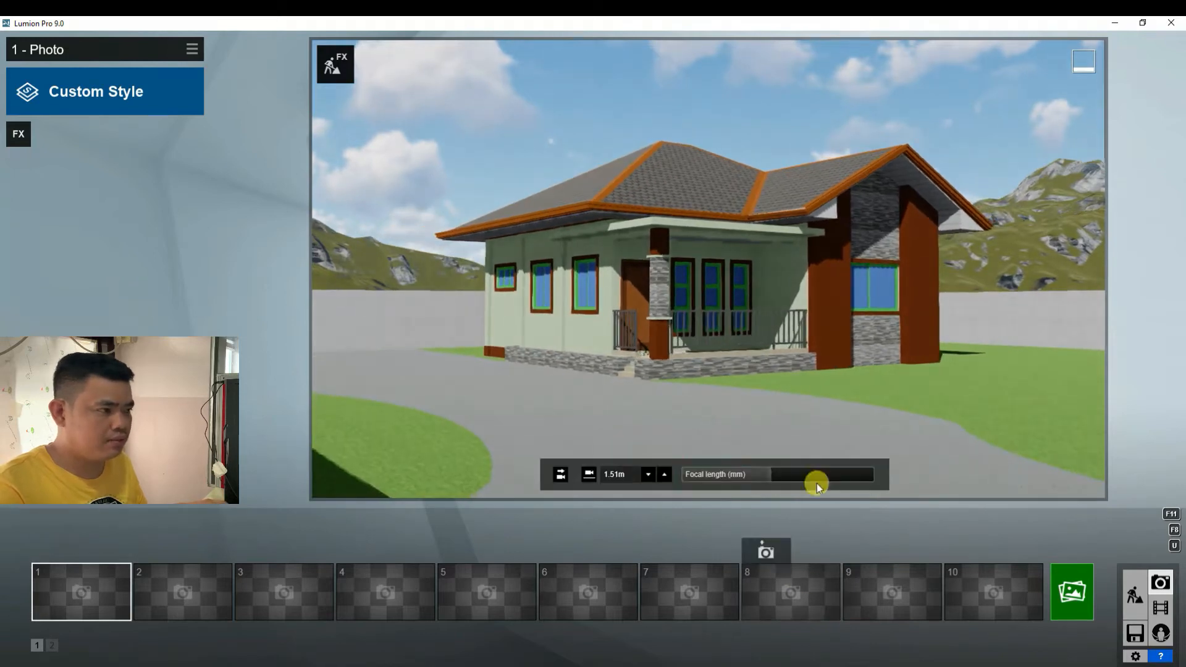
Step: Reduce the focal length slightly and lower the camera to about 1.2 m, facing the porch corner from the driveway
{"action": "left_click_drag", "start_coordinate": [787, 476], "coordinate": [766, 476]}
{"action": "key", "text": "s"}
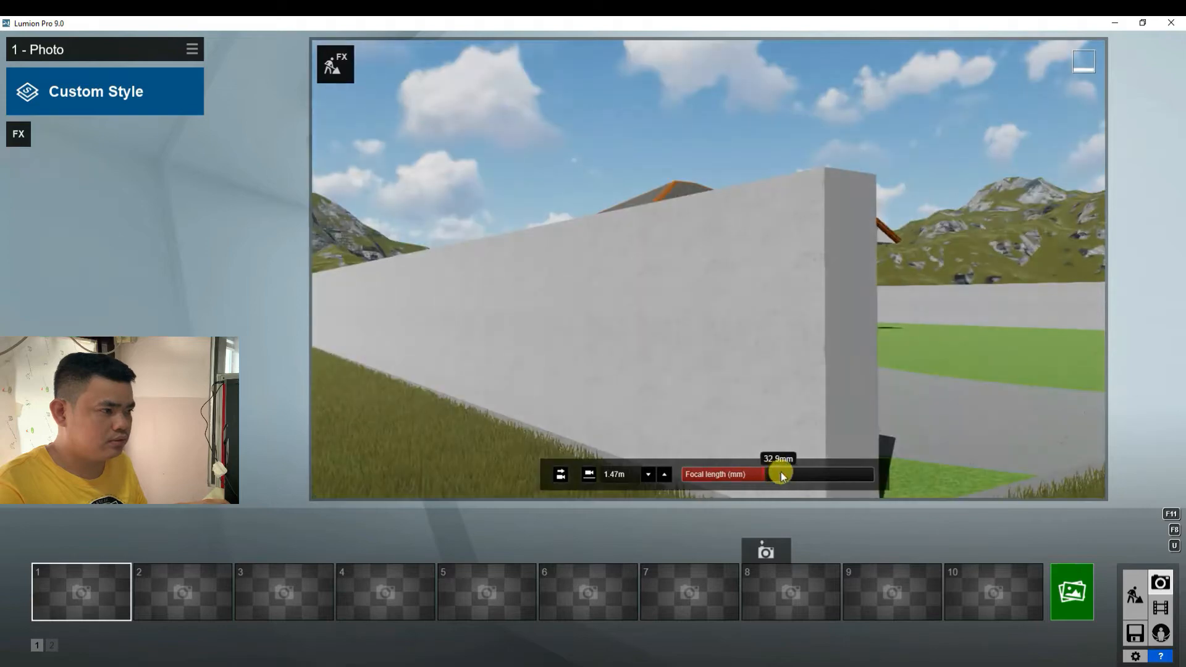
{"action": "key", "text": "w"}
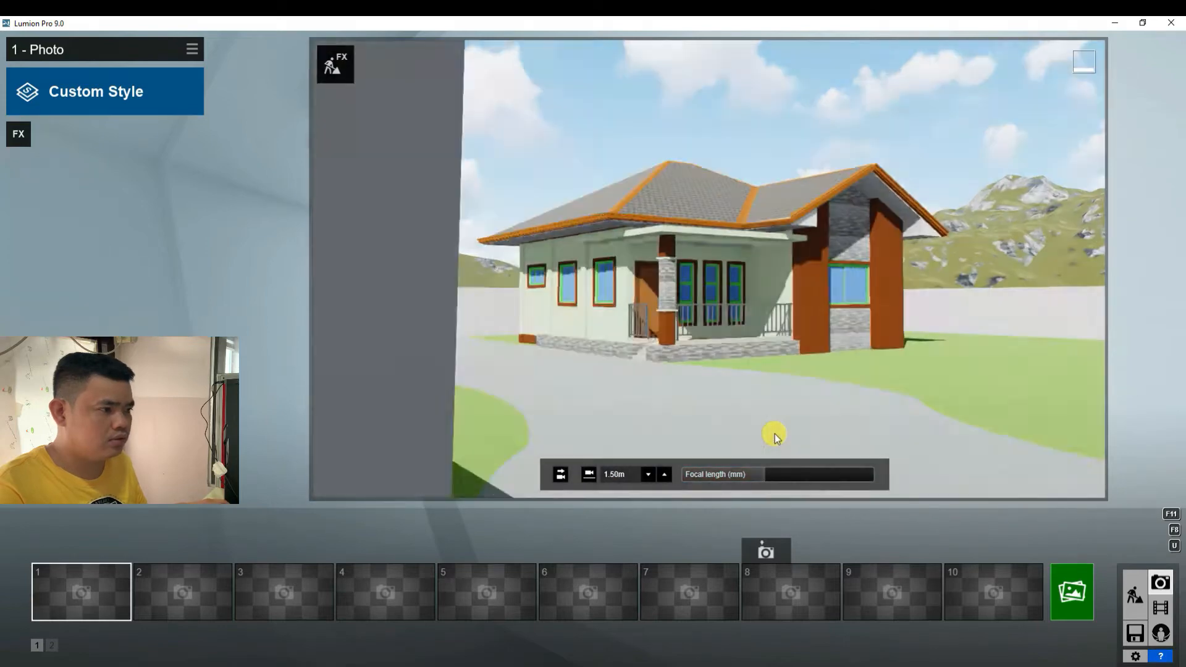
{"action": "key", "text": "s"}
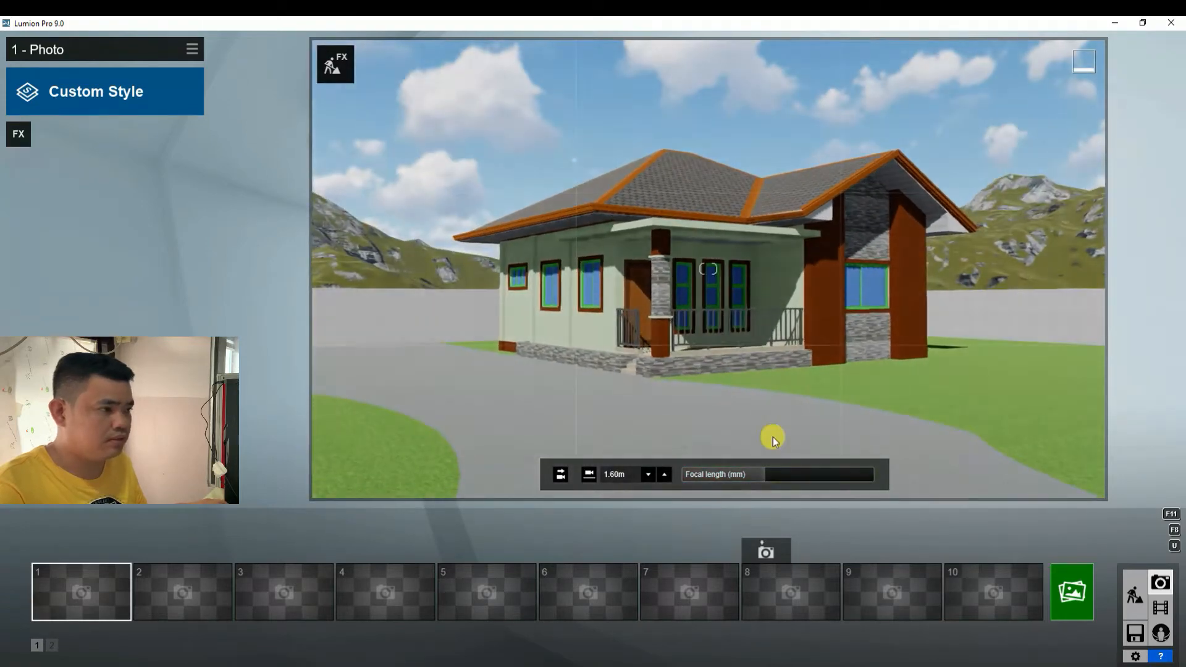
{"action": "key", "text": "e"}
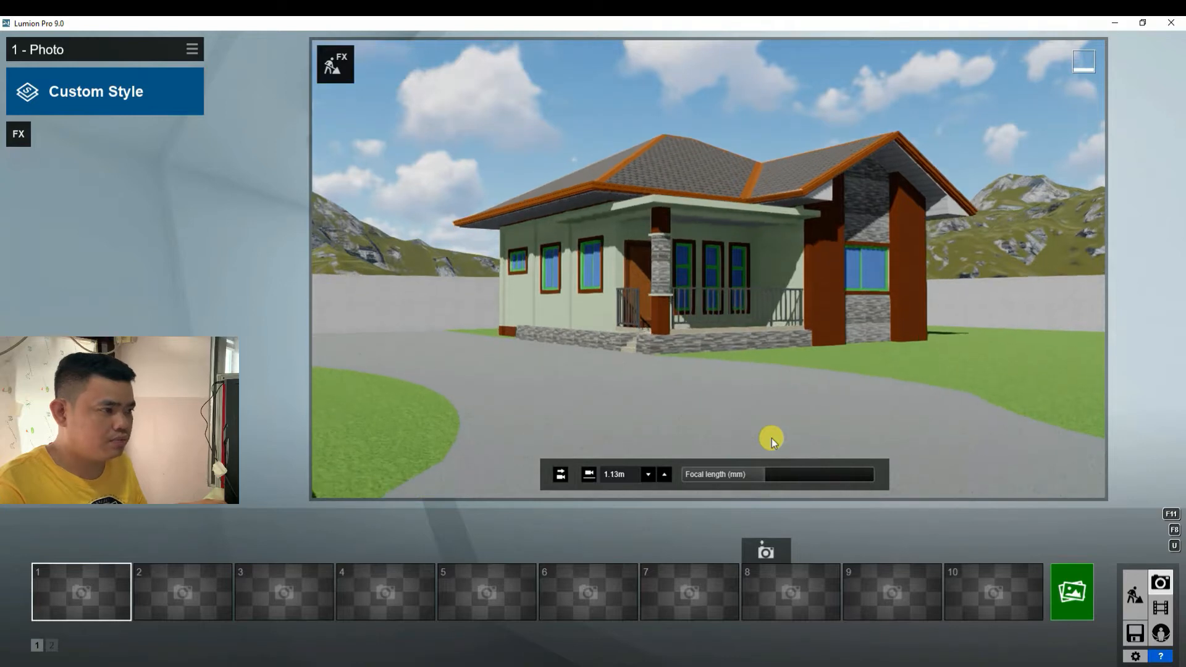
{"action": "right_click_drag", "start_coordinate": [705, 368], "coordinate": [715, 377]}
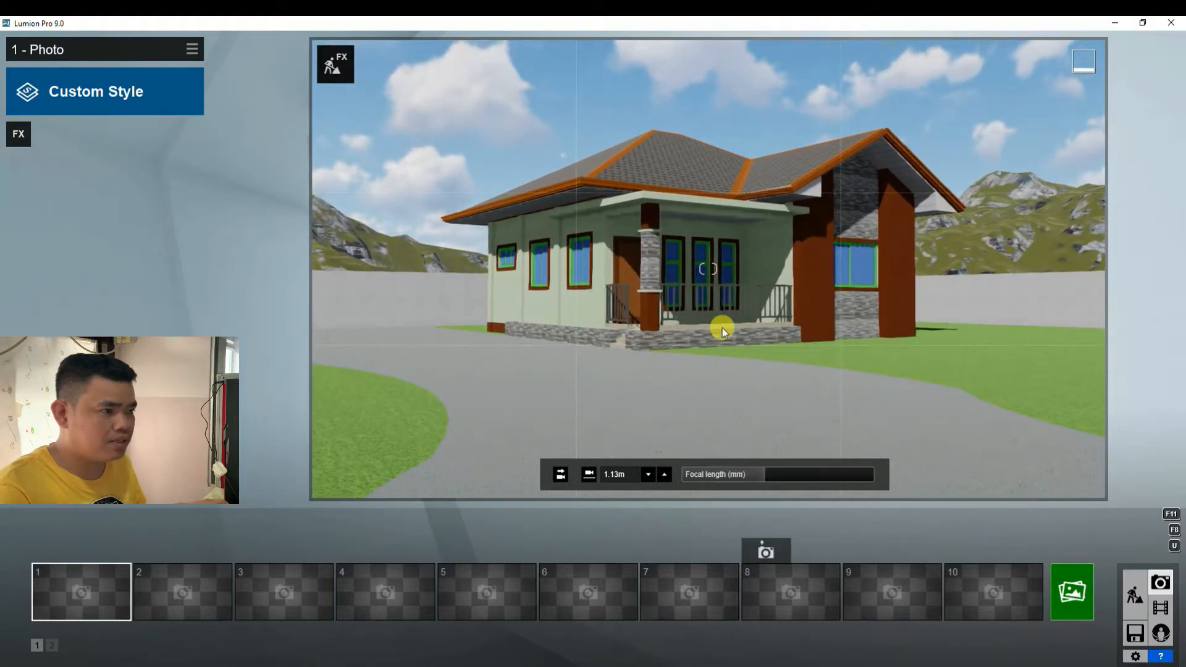
{"action": "scroll", "coordinate": [721, 328], "scroll_direction": "up", "scroll_amount": 2}
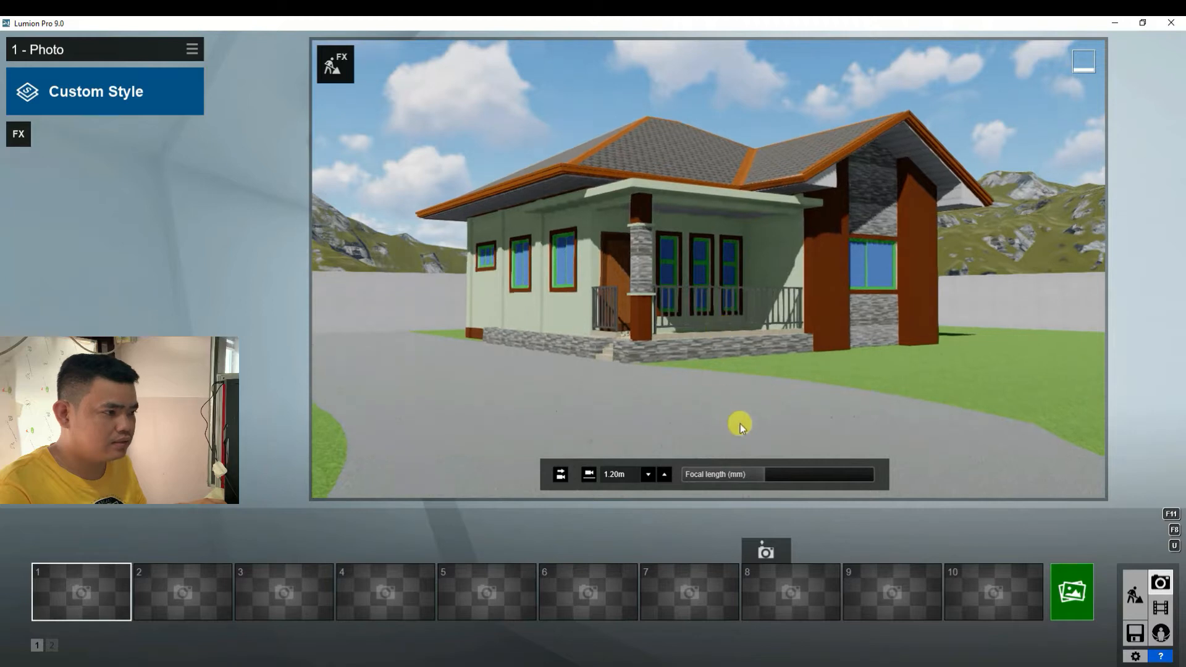
{"action": "mouse_move", "coordinate": [769, 478]}
{"action": "scroll", "coordinate": [762, 477], "scroll_direction": "down", "scroll_amount": 1}
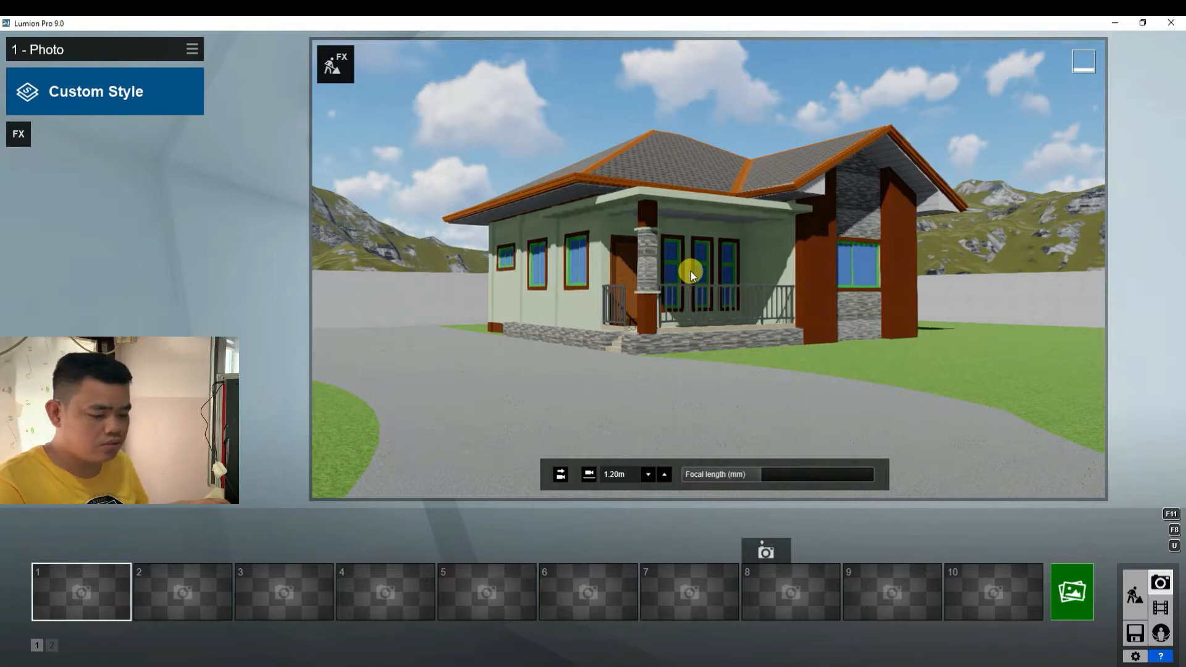
Step: Try upward-looking close-up framings of the front porch from a camera height of about 0.5 m
{"action": "scroll", "coordinate": [724, 284], "scroll_direction": "up", "scroll_amount": 3}
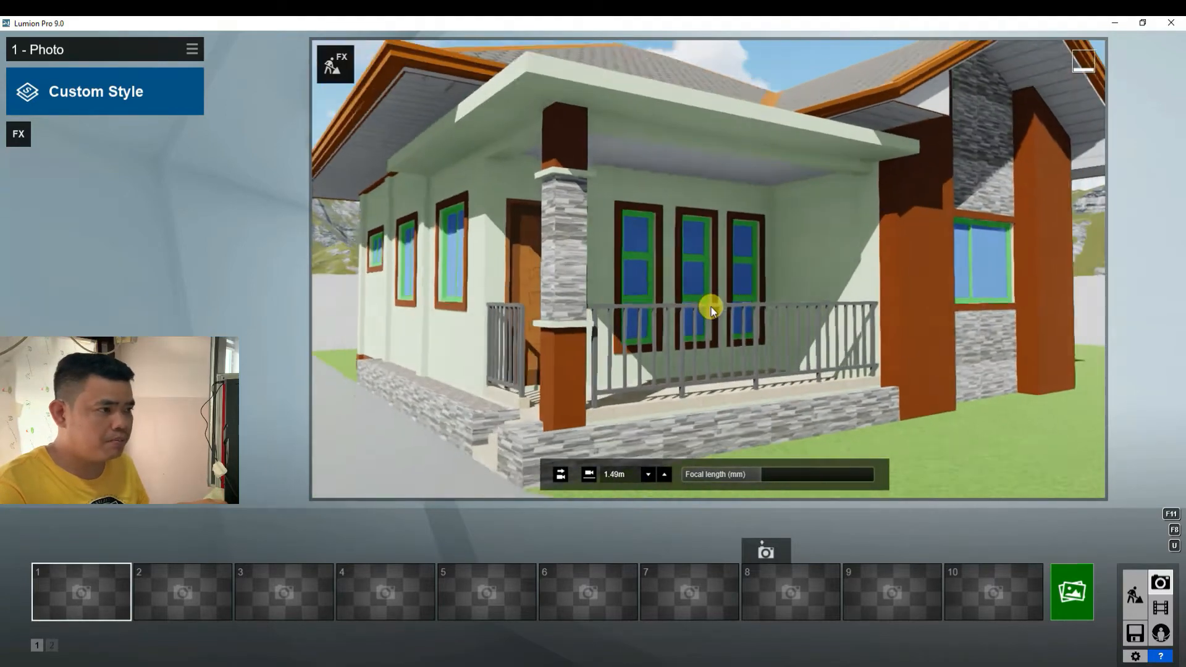
{"action": "middle_click_drag", "start_coordinate": [707, 307], "coordinate": [661, 199]}
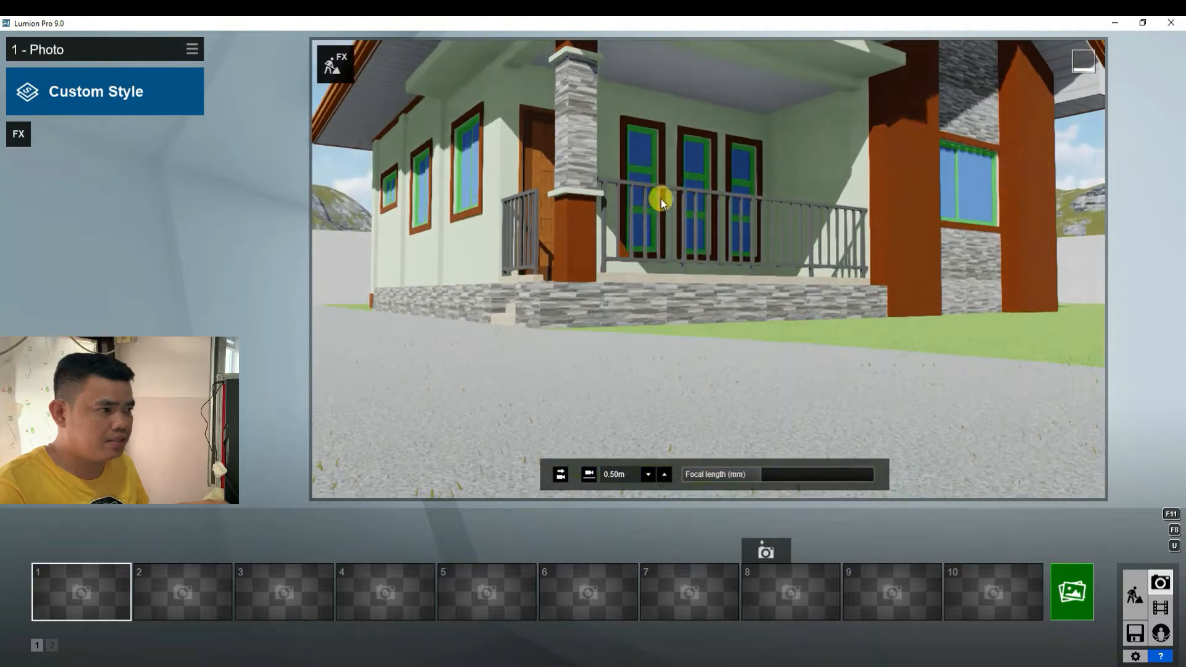
{"action": "scroll", "coordinate": [651, 266], "scroll_direction": "down", "scroll_amount": 5}
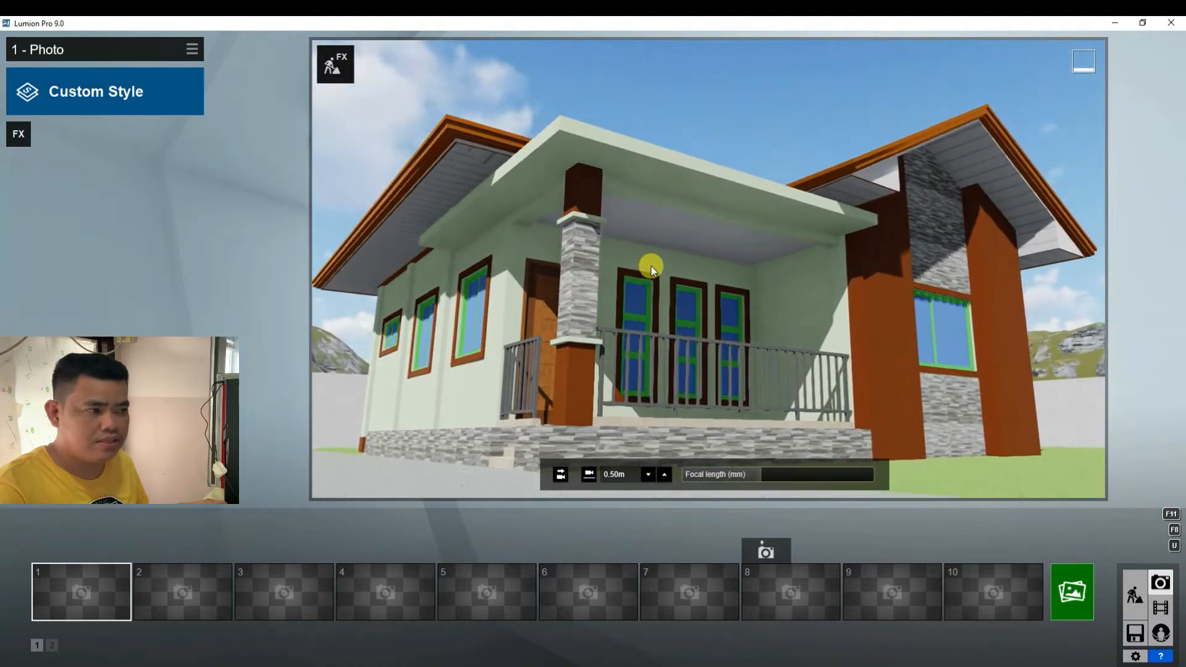
{"action": "scroll", "coordinate": [643, 287], "scroll_direction": "down", "scroll_amount": 2}
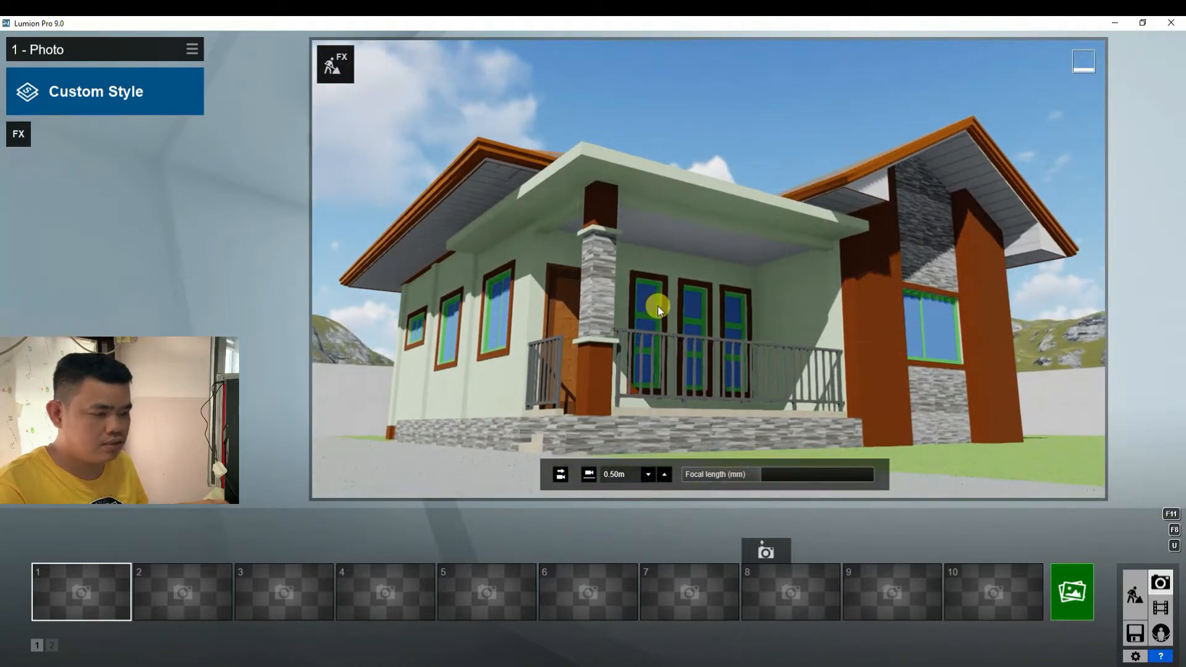
{"action": "scroll", "coordinate": [658, 306], "scroll_direction": "up", "scroll_amount": 5}
{"action": "scroll", "coordinate": [658, 306], "scroll_direction": "down", "scroll_amount": 5}
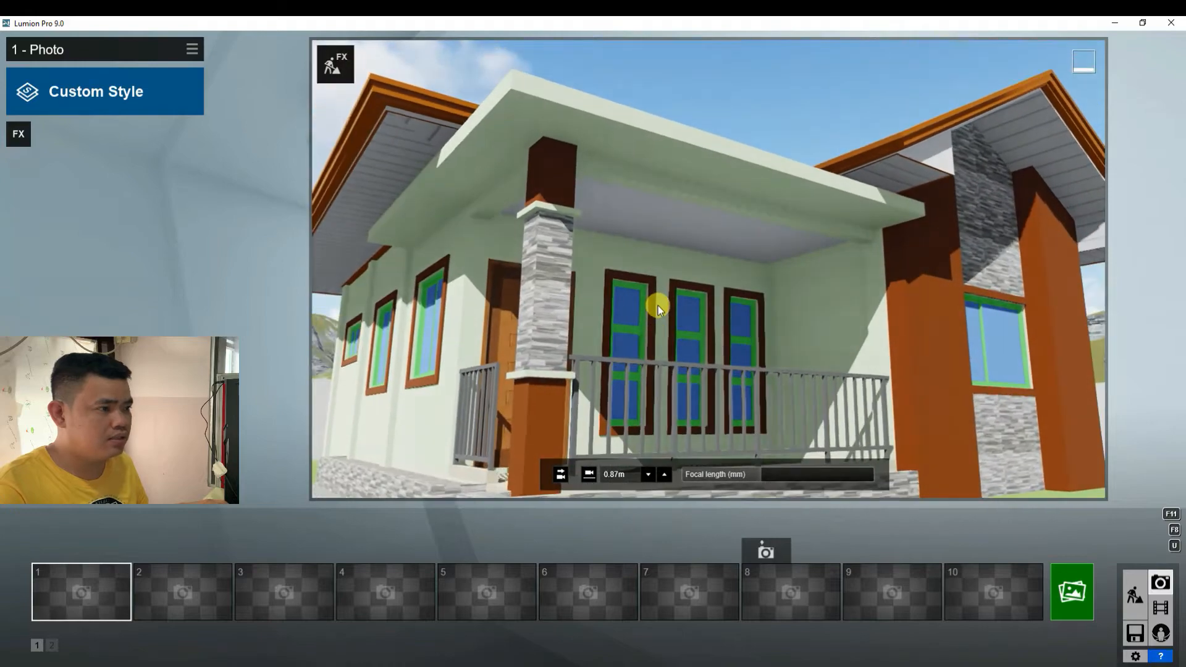
{"action": "key", "text": "s"}
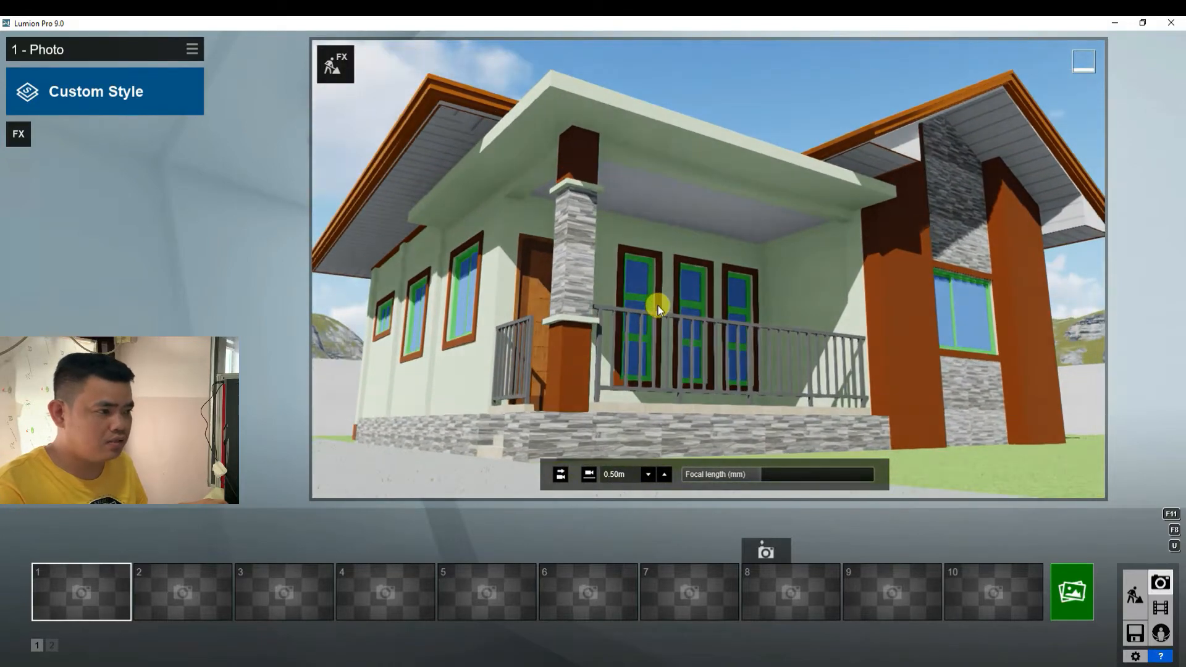
Step: Frame the whole house from the driveway at a camera height of about 1.4 m and store the view in photo slot 1
{"action": "right_click_drag", "start_coordinate": [656, 307], "coordinate": [655, 364]}
{"action": "key", "text": "q"}
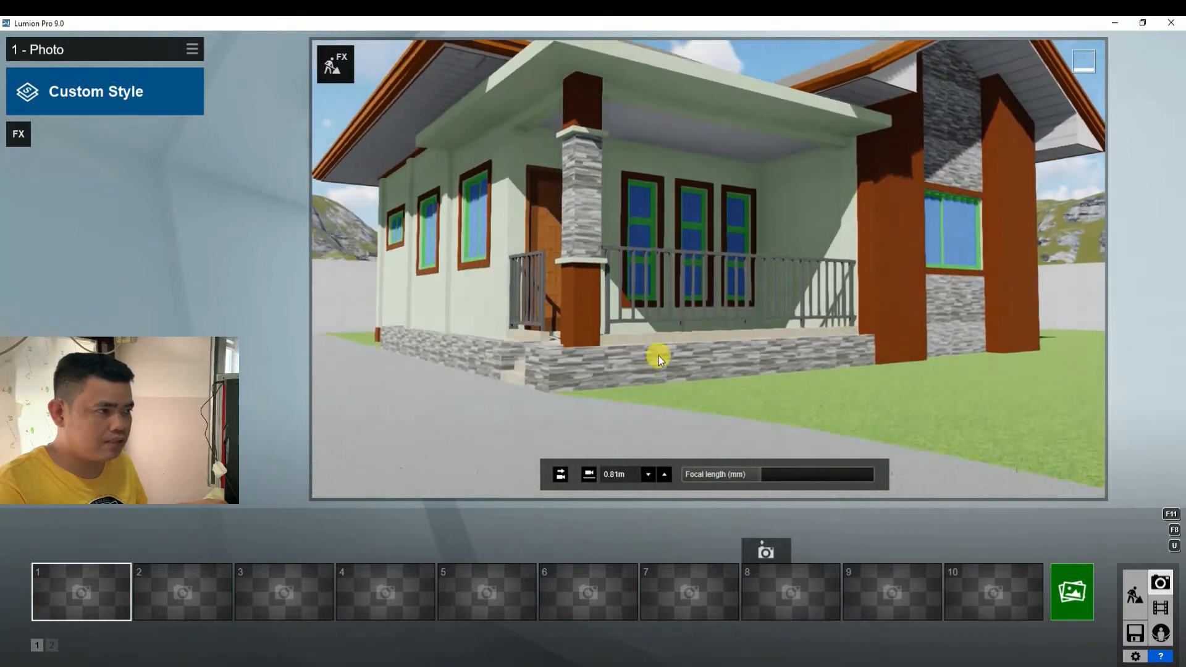
{"action": "key", "text": "q"}
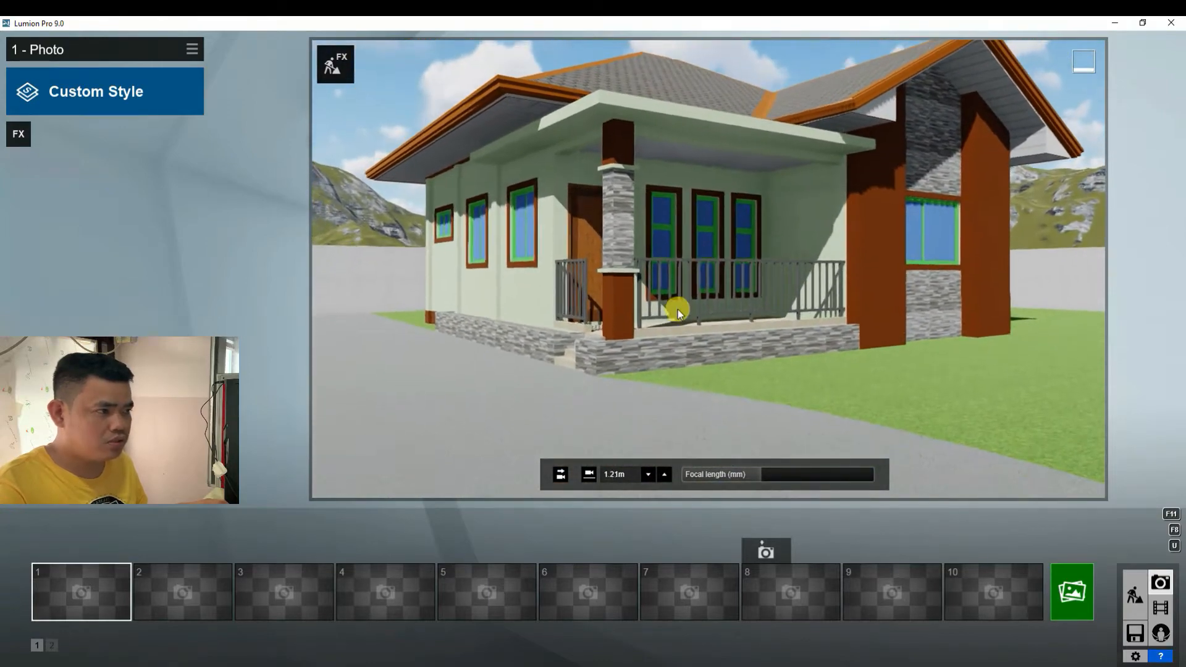
{"action": "key", "text": "q"}
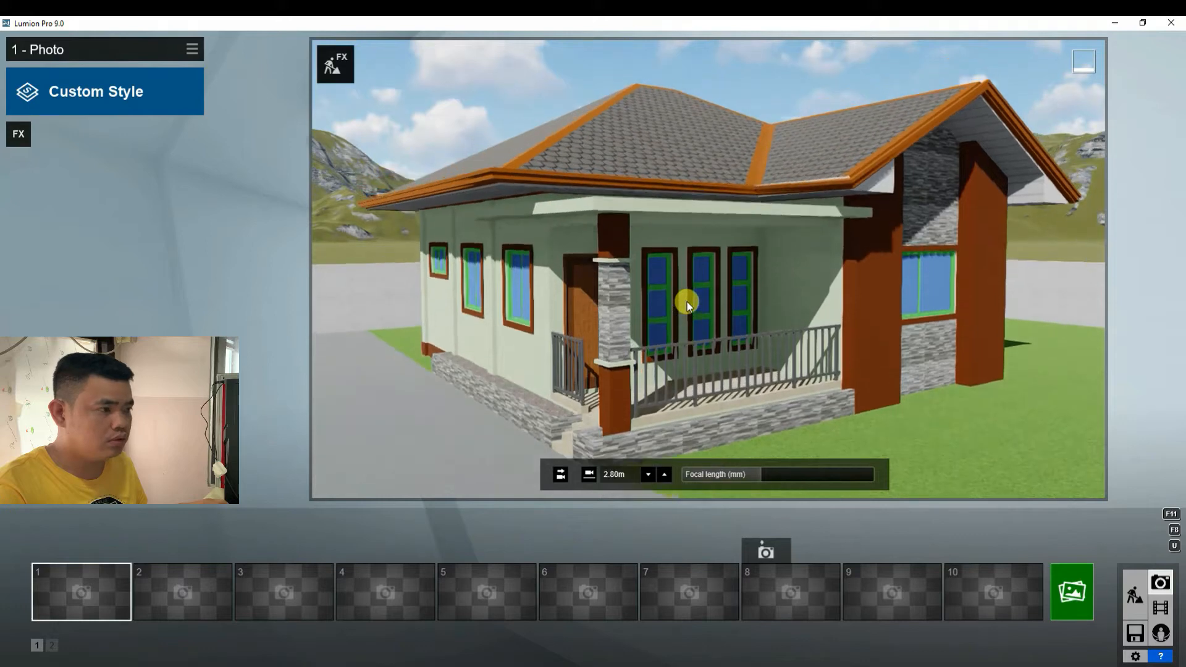
{"action": "key", "text": "e"}
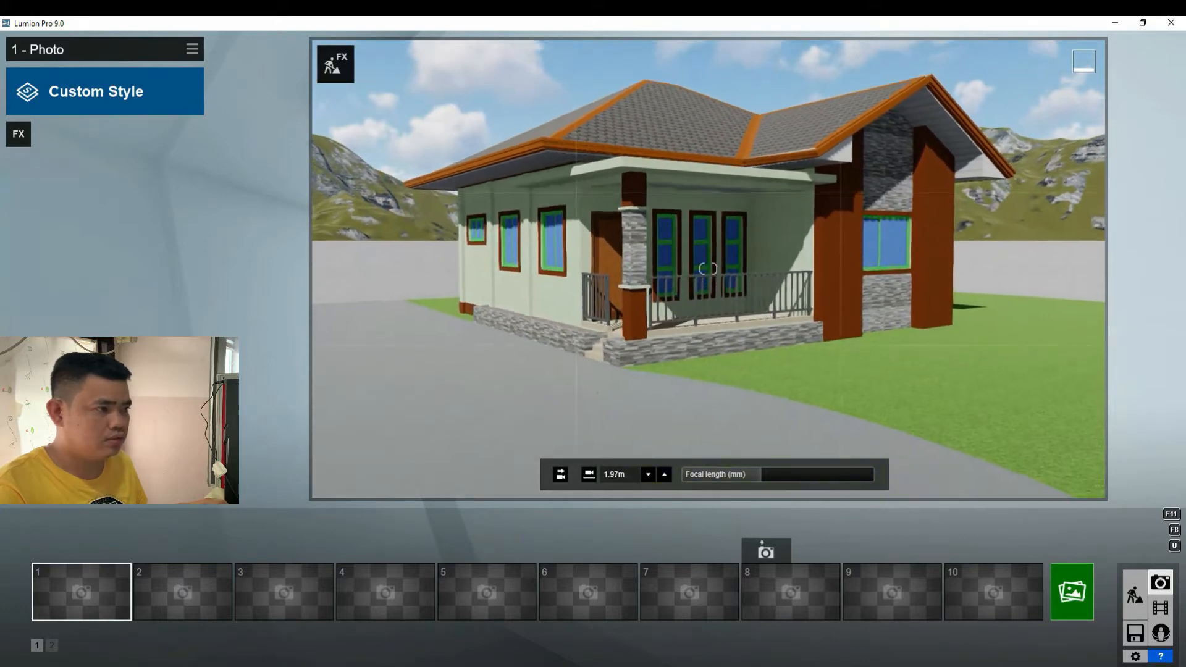
{"action": "key", "text": "s"}
{"action": "key", "text": "e"}
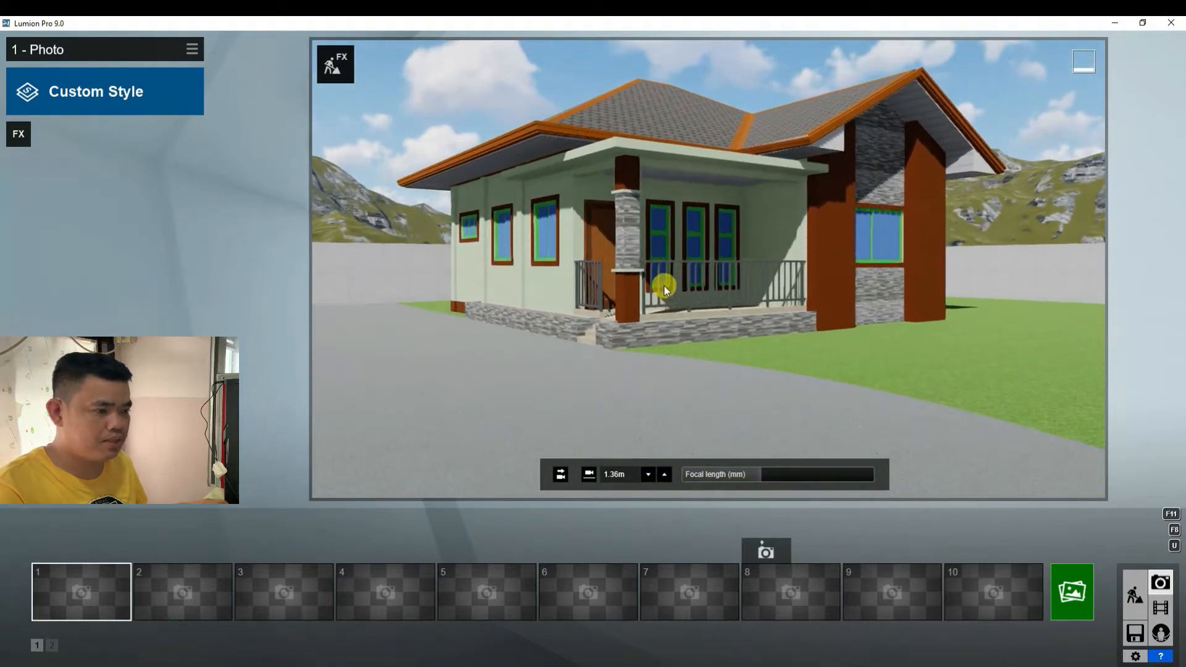
{"action": "right_click_drag", "start_coordinate": [665, 287], "coordinate": [691, 318]}
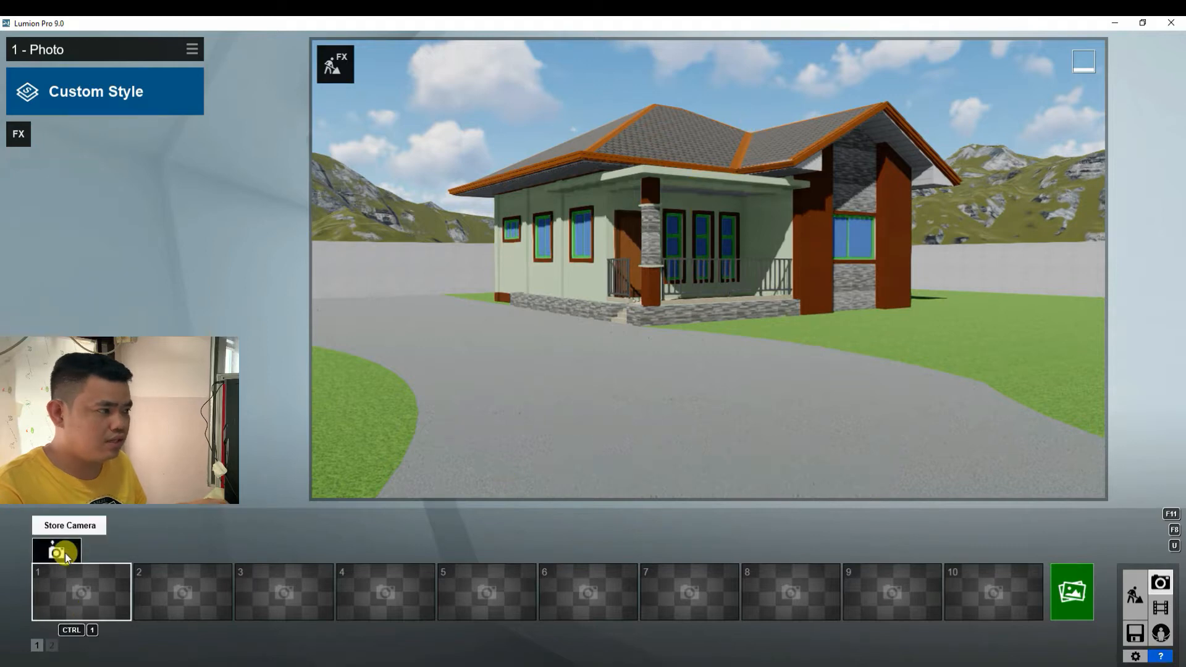
{"action": "left_click", "coordinate": [56, 552]}
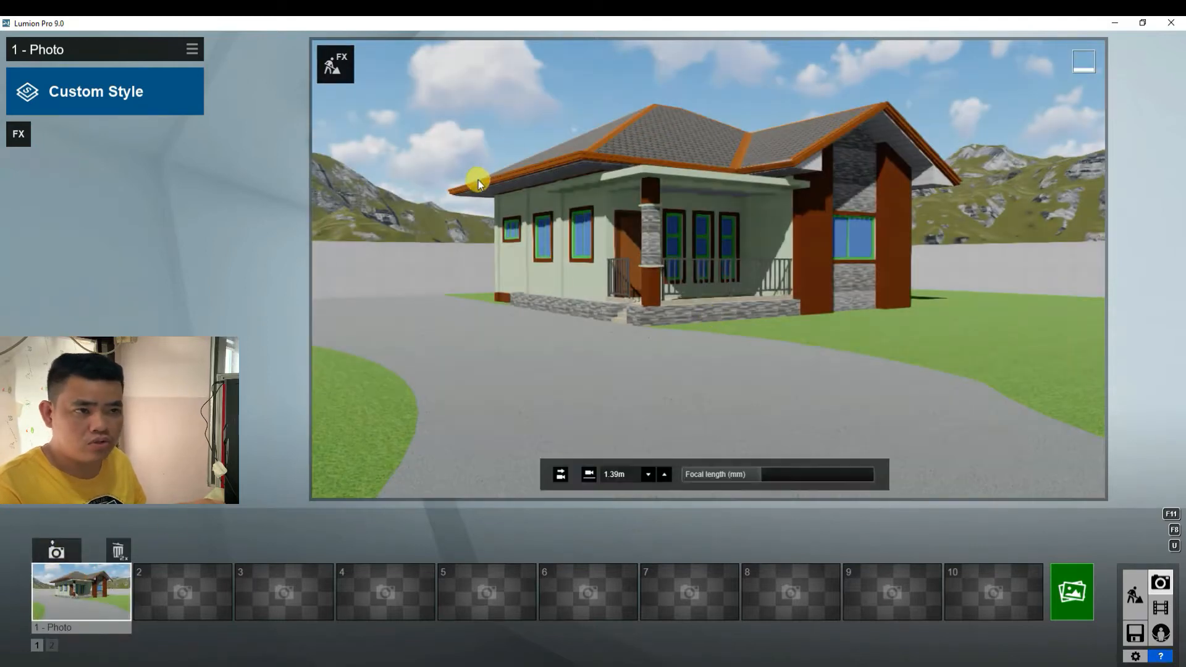
Step: Apply the Realistic style to the stored photo and add the Real Skies weather effect to it
{"action": "left_click", "coordinate": [105, 97]}
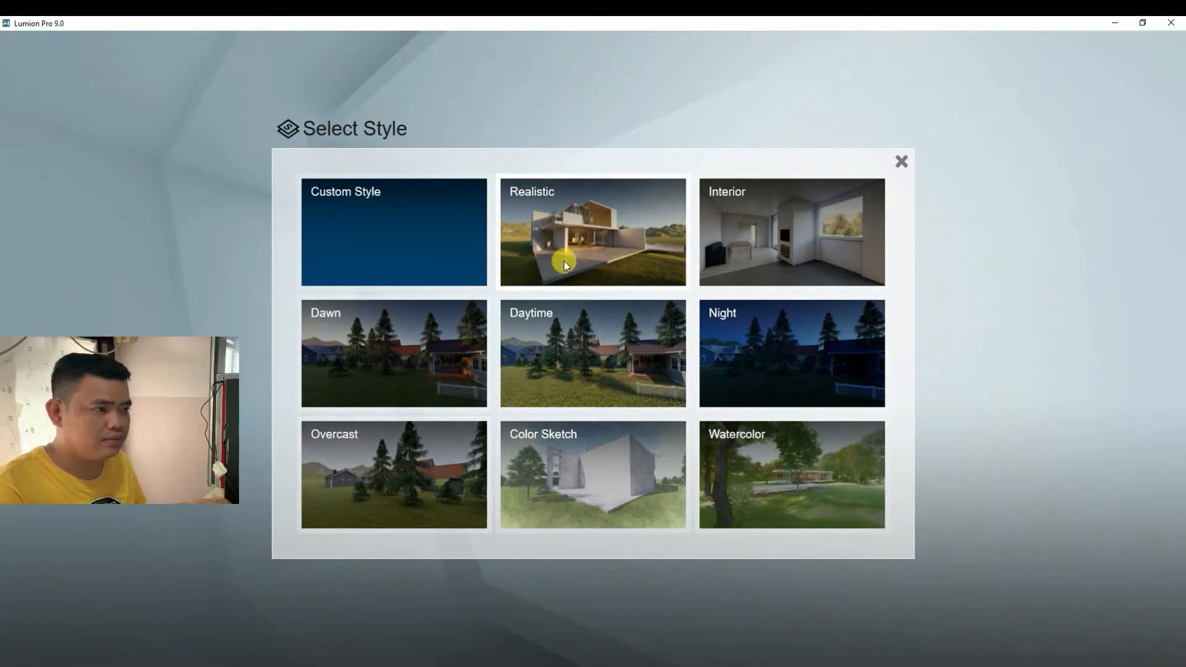
{"action": "left_click", "coordinate": [569, 220]}
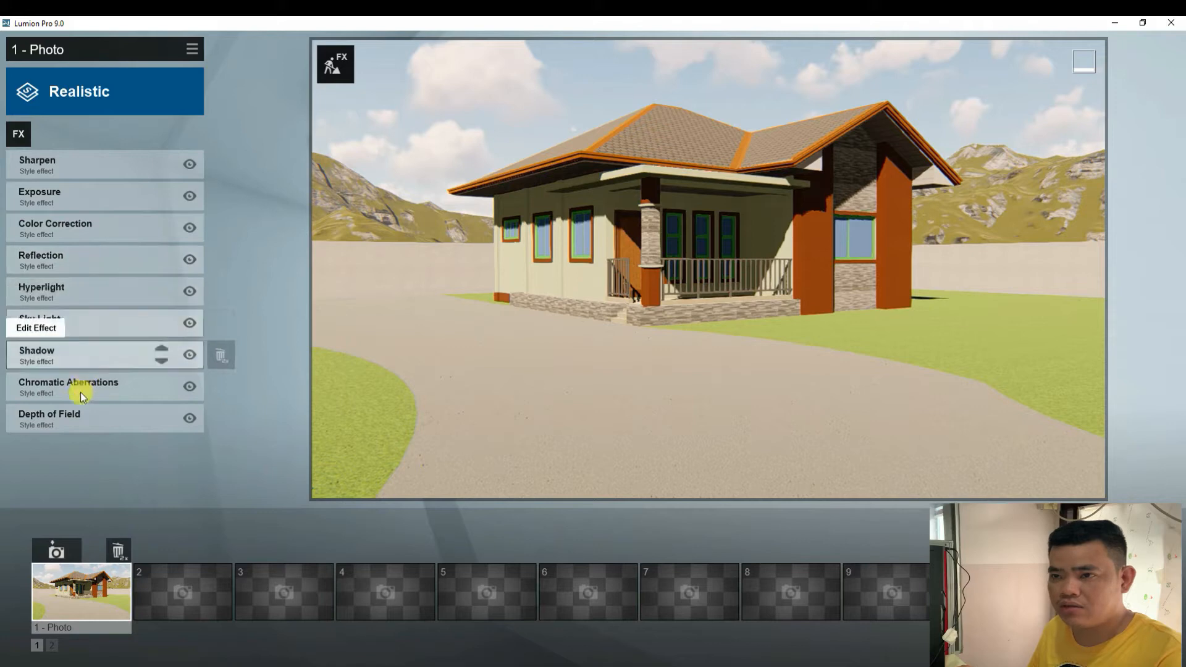
{"action": "left_click", "coordinate": [20, 135]}
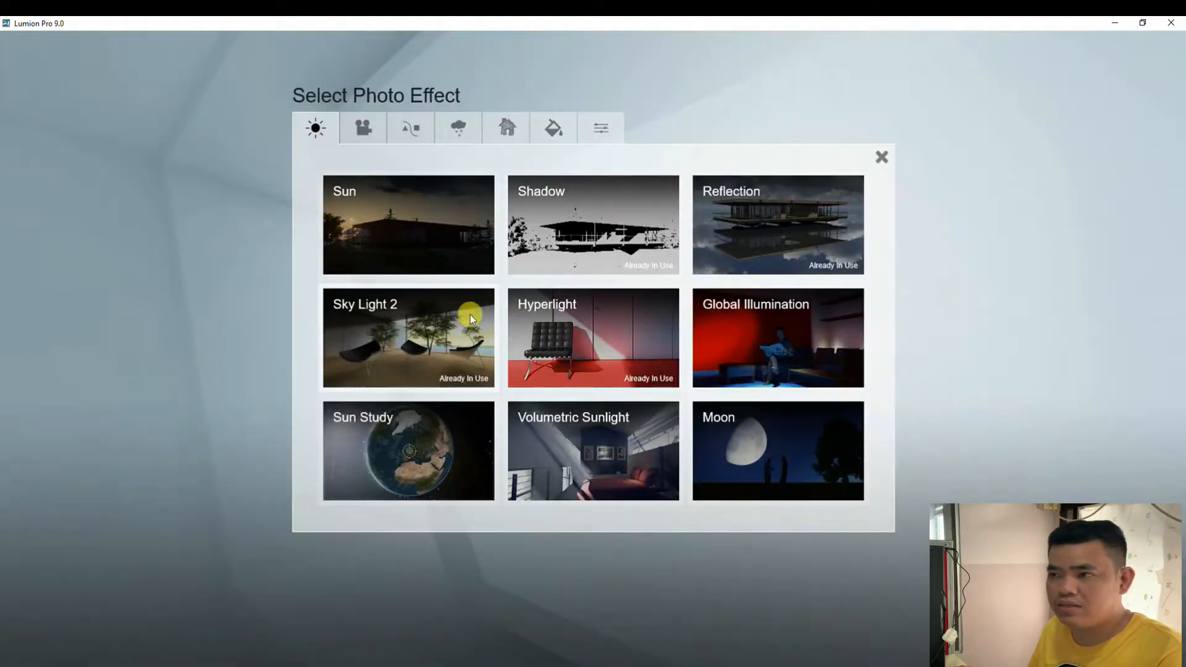
{"action": "left_click", "coordinate": [456, 127]}
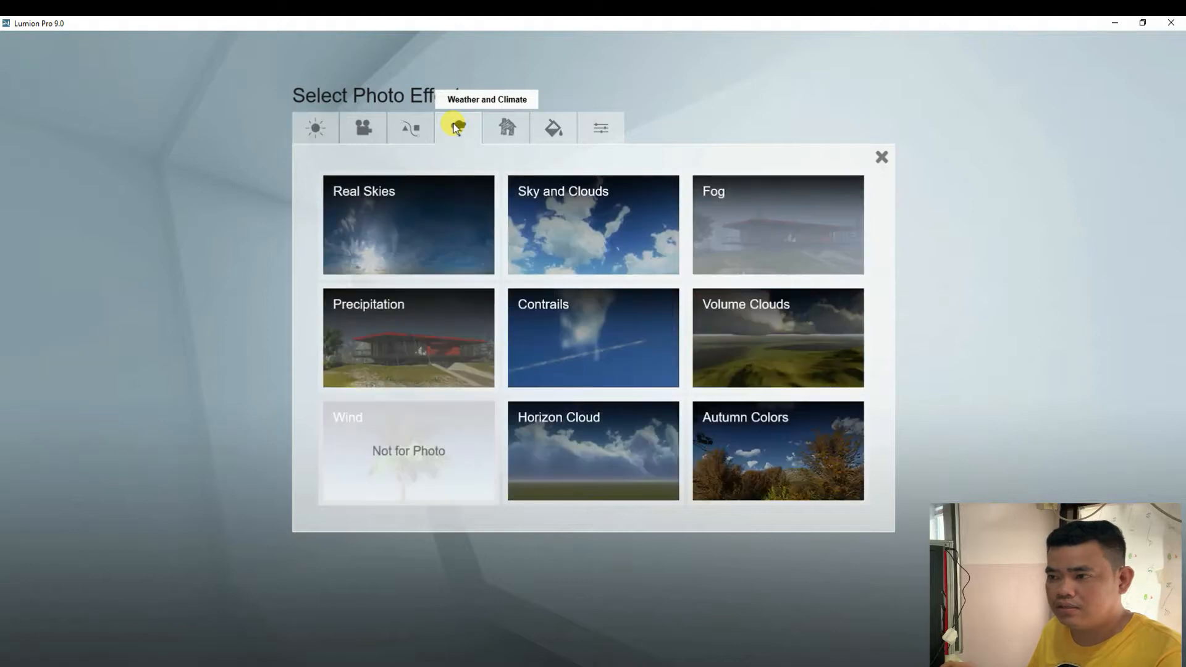
{"action": "left_click", "coordinate": [380, 231]}
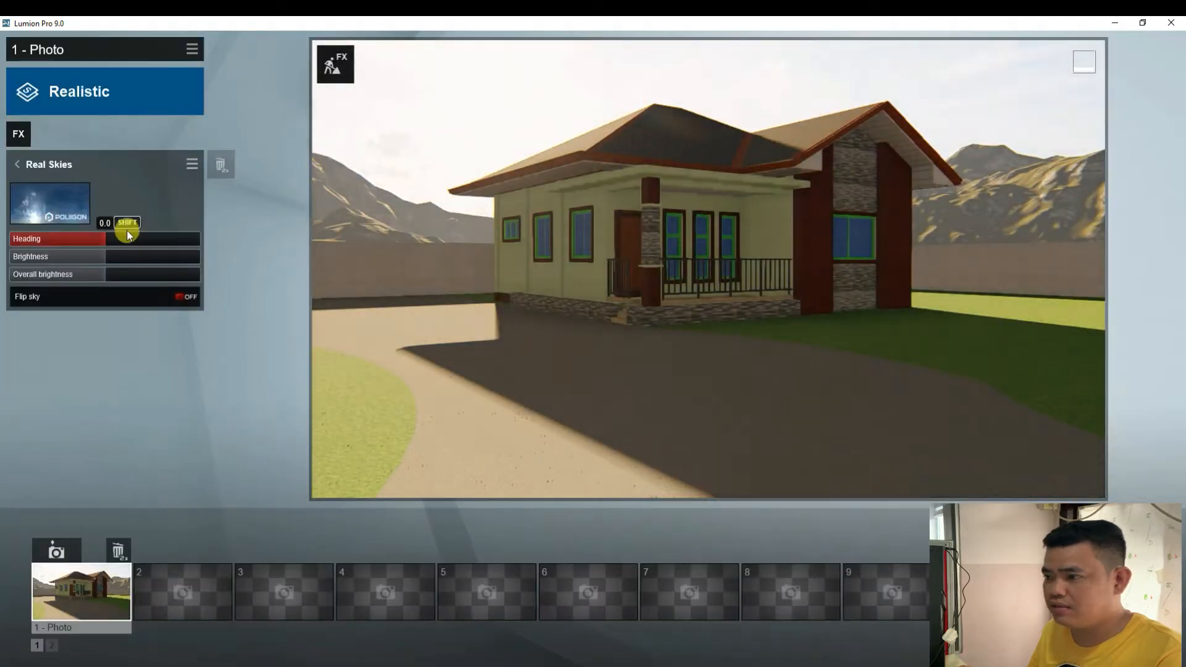
Step: Set the Real Skies heading to about 168.3 and its brightness to 1.1 so the house front is sunlit
{"action": "left_click_drag", "start_coordinate": [113, 245], "coordinate": [195, 241]}
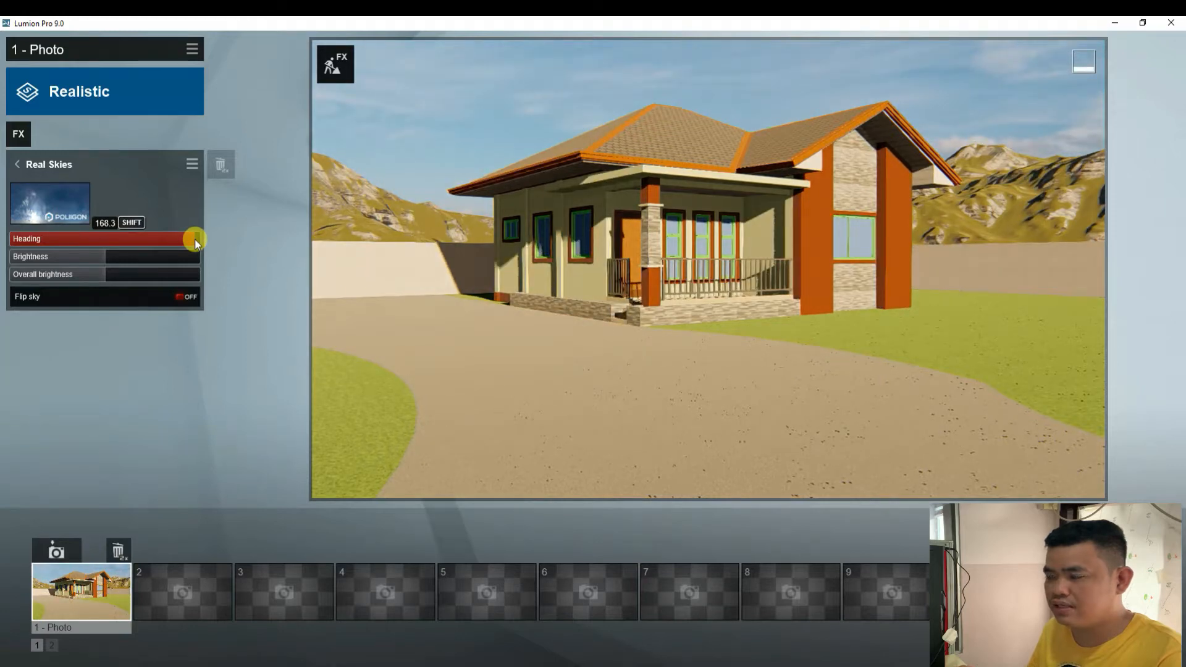
{"action": "mouse_move", "coordinate": [331, 288]}
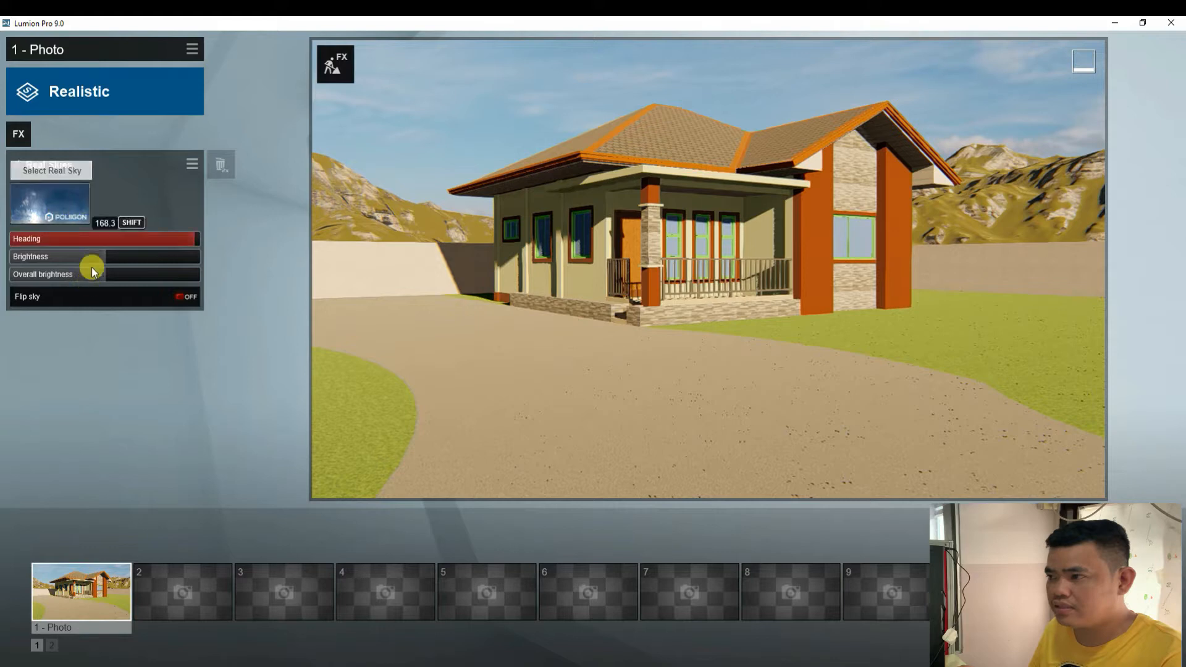
{"action": "mouse_move", "coordinate": [99, 259]}
{"action": "mouse_move", "coordinate": [98, 259]}
{"action": "left_mouse_down"}
{"action": "mouse_move", "coordinate": [130, 260]}
{"action": "mouse_move", "coordinate": [112, 259]}
{"action": "left_mouse_up"}
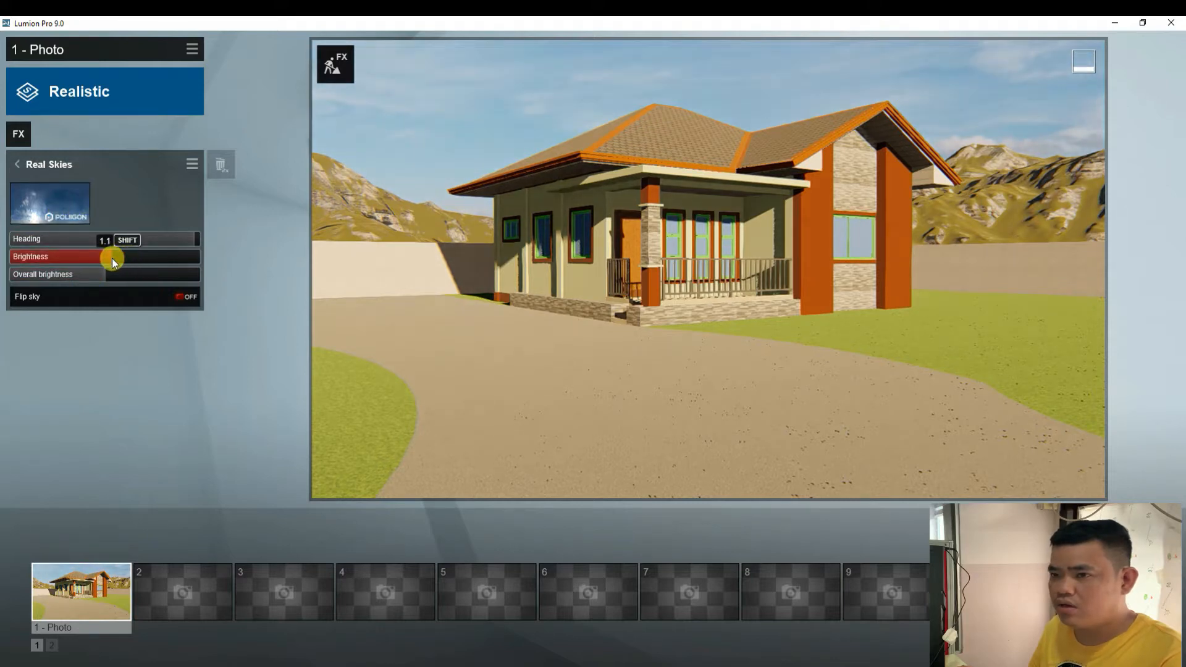
Step: Switch the real sky to the third Cloudy preset and turn its heading to the maximum
{"action": "left_click", "coordinate": [27, 201]}
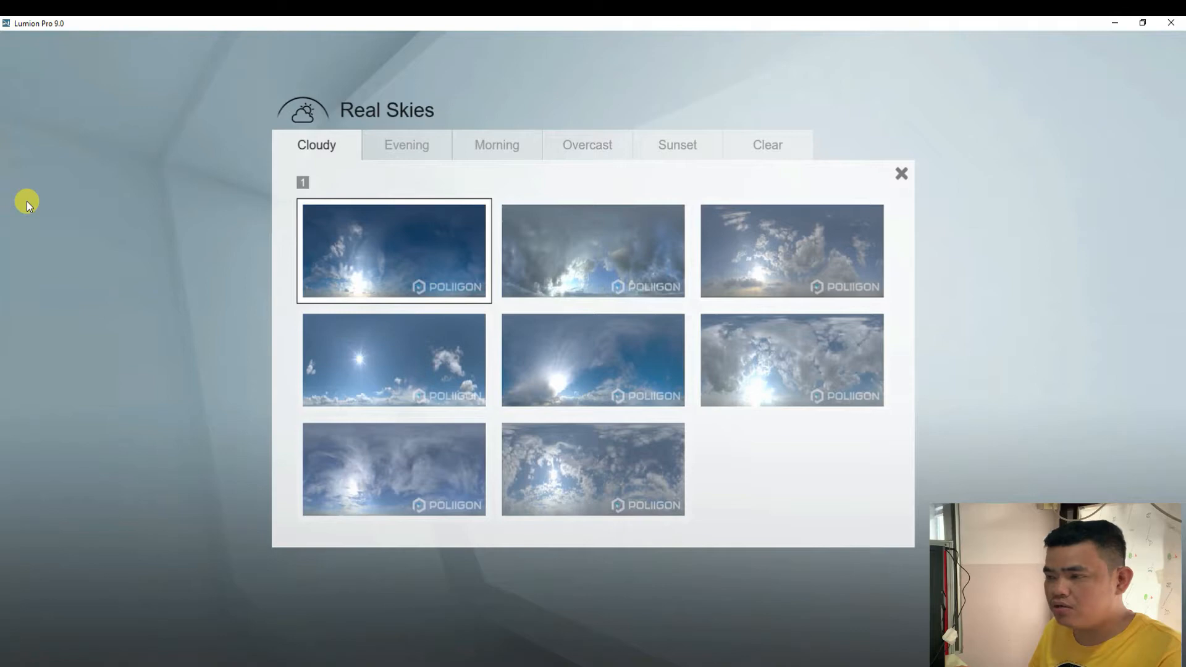
{"action": "left_click", "coordinate": [758, 243]}
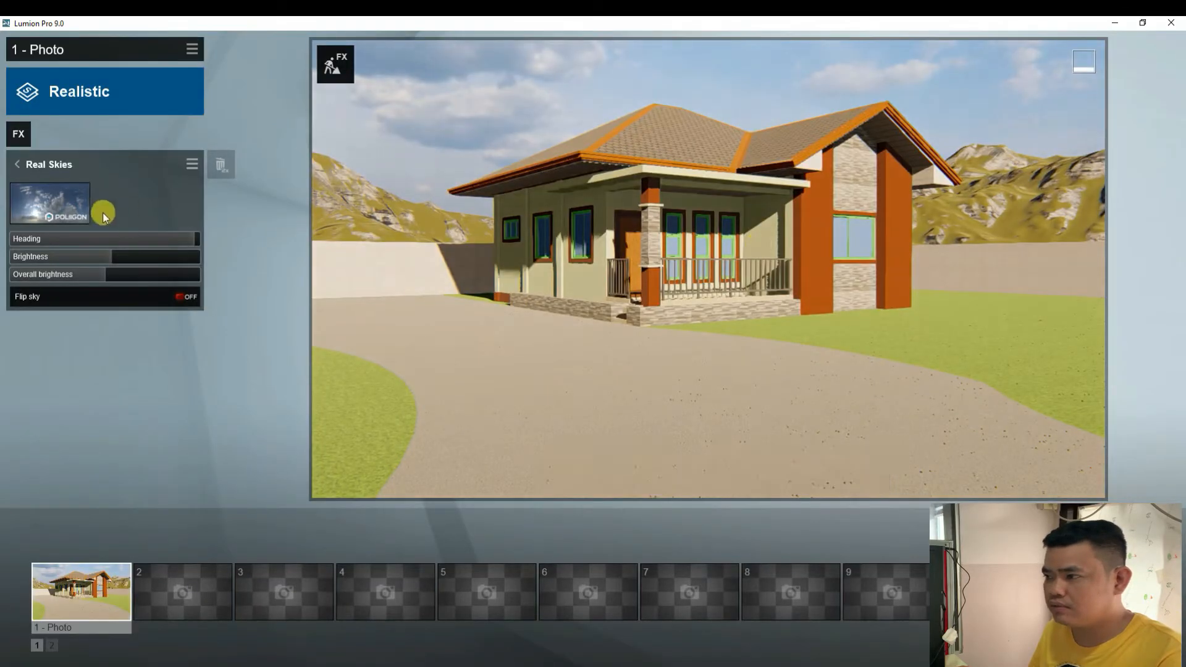
{"action": "left_click_drag", "start_coordinate": [182, 247], "coordinate": [199, 239]}
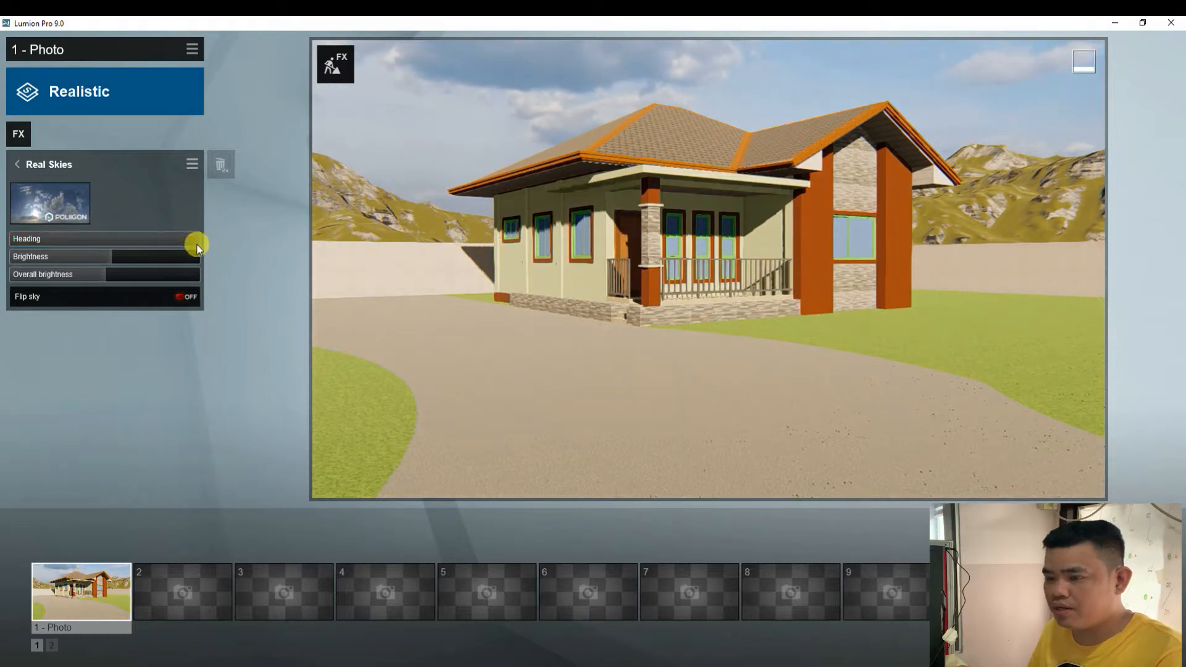
{"action": "left_click", "coordinate": [17, 164]}
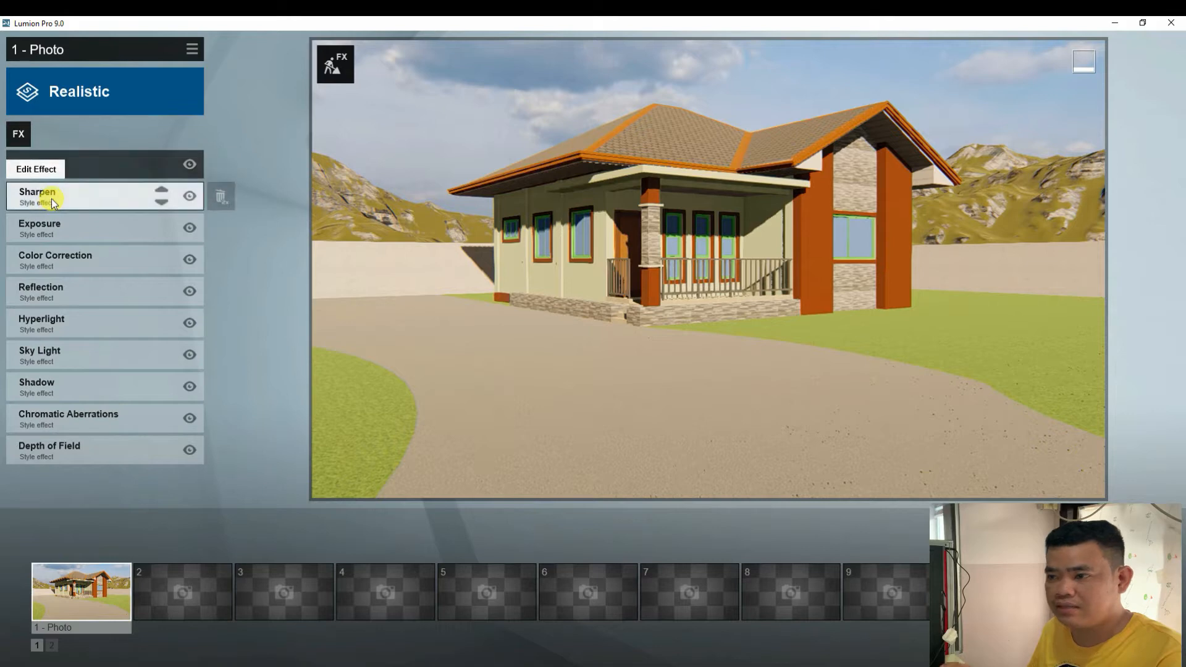
Step: Add the Precipitation effect to the photo and reduce its particles quantity and extra fog addition to zero
{"action": "left_click", "coordinate": [24, 138]}
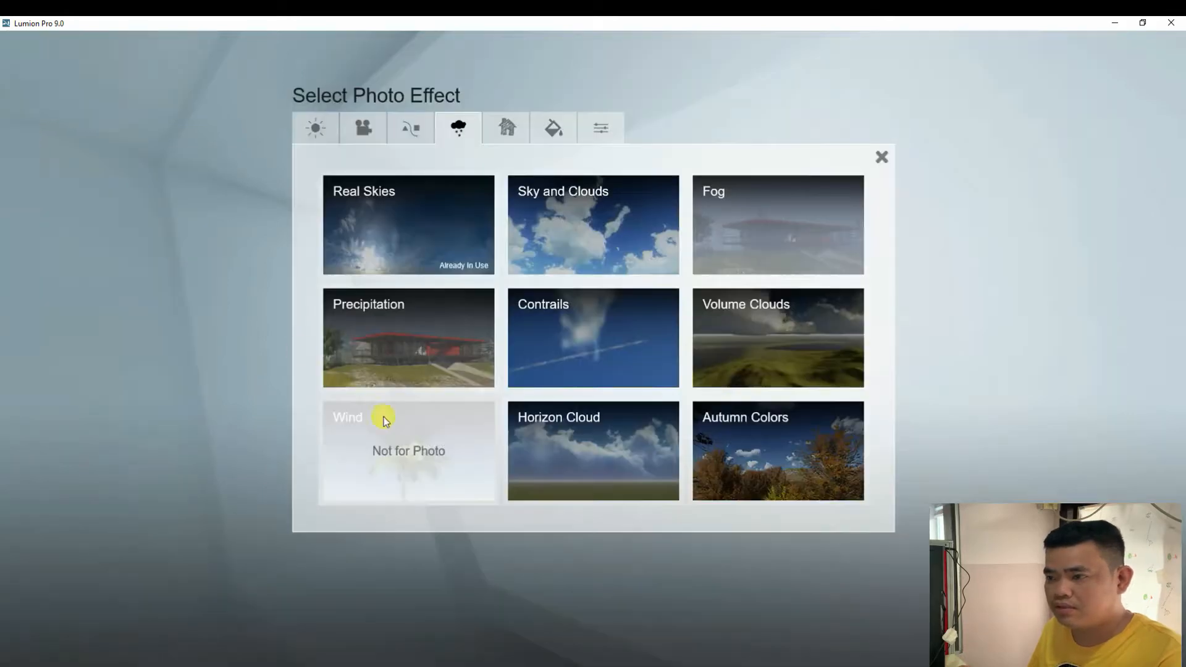
{"action": "left_click", "coordinate": [388, 349]}
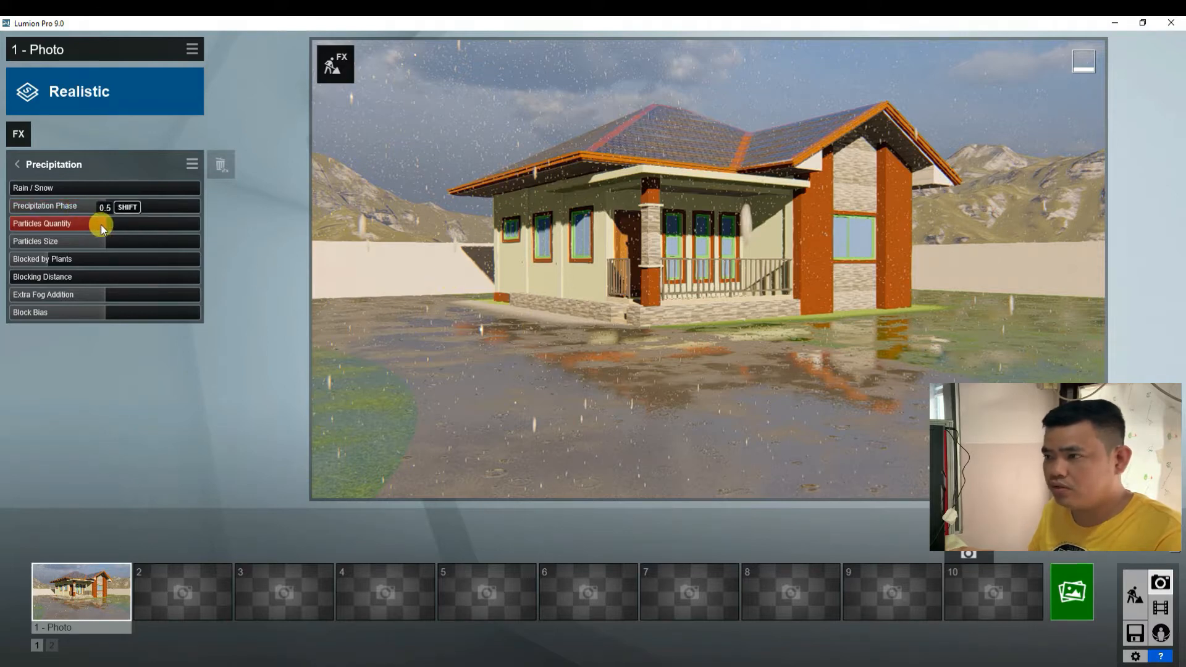
{"action": "left_click_drag", "start_coordinate": [102, 229], "coordinate": [10, 230]}
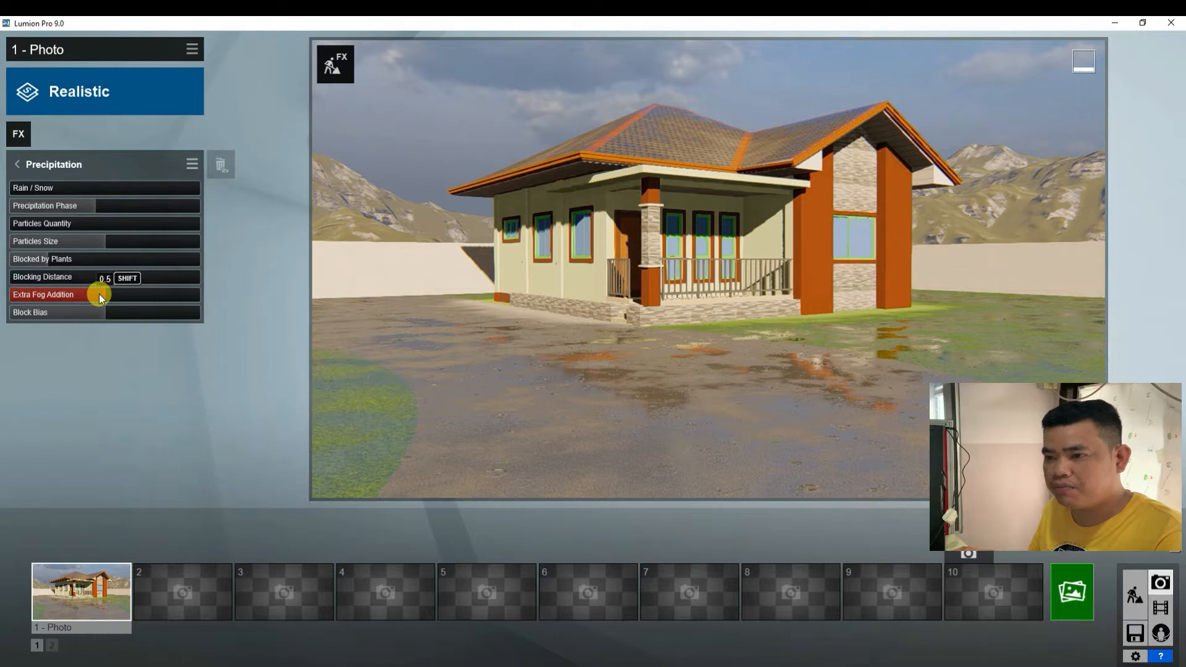
{"action": "left_click_drag", "start_coordinate": [99, 294], "coordinate": [10, 295]}
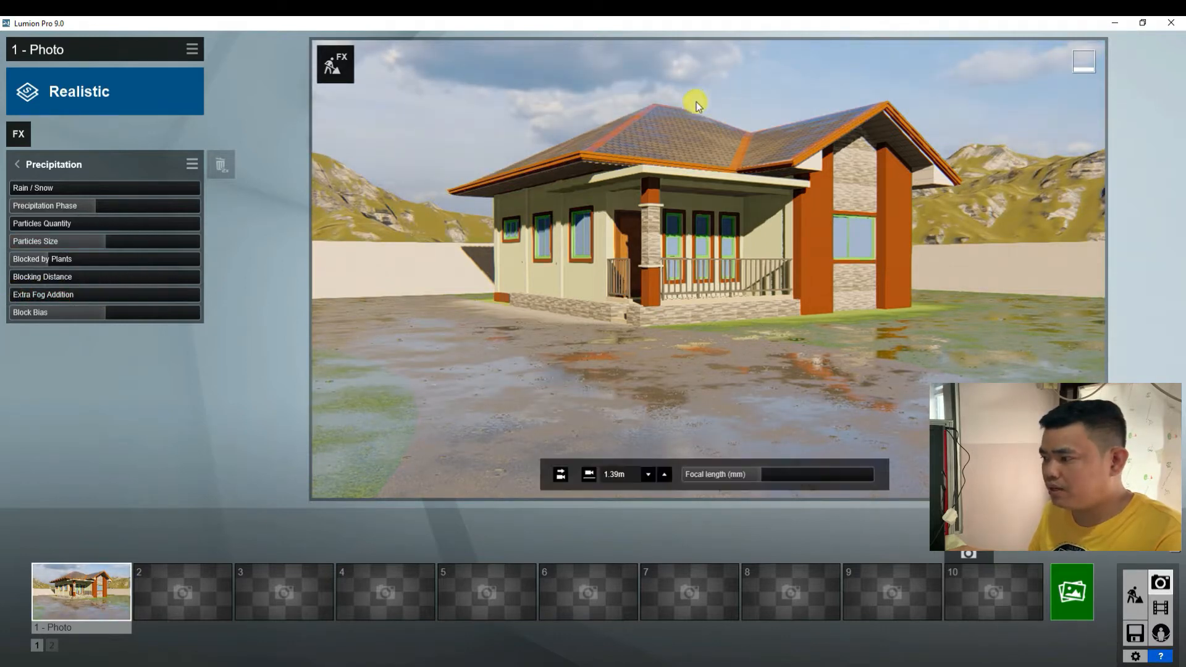
Step: Render the current shot at Desktop 1920x1080 into the Downloads folder, overwriting 1.jpg, and close the finished render
{"action": "left_click", "coordinate": [1075, 593]}
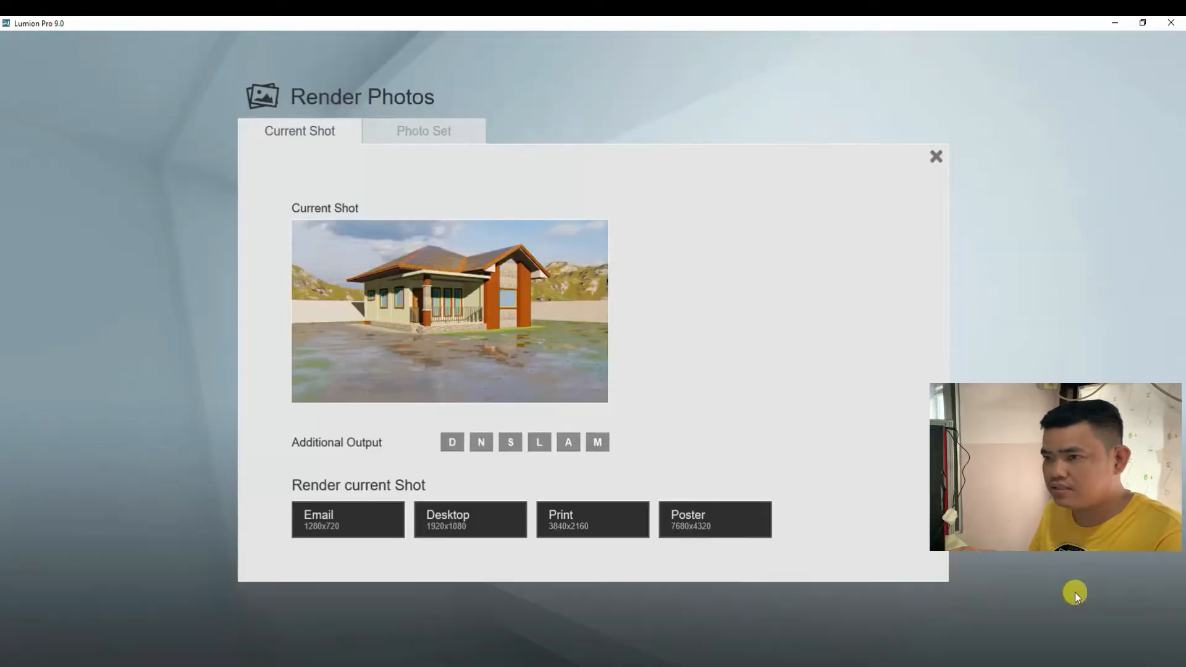
{"action": "left_click", "coordinate": [446, 525]}
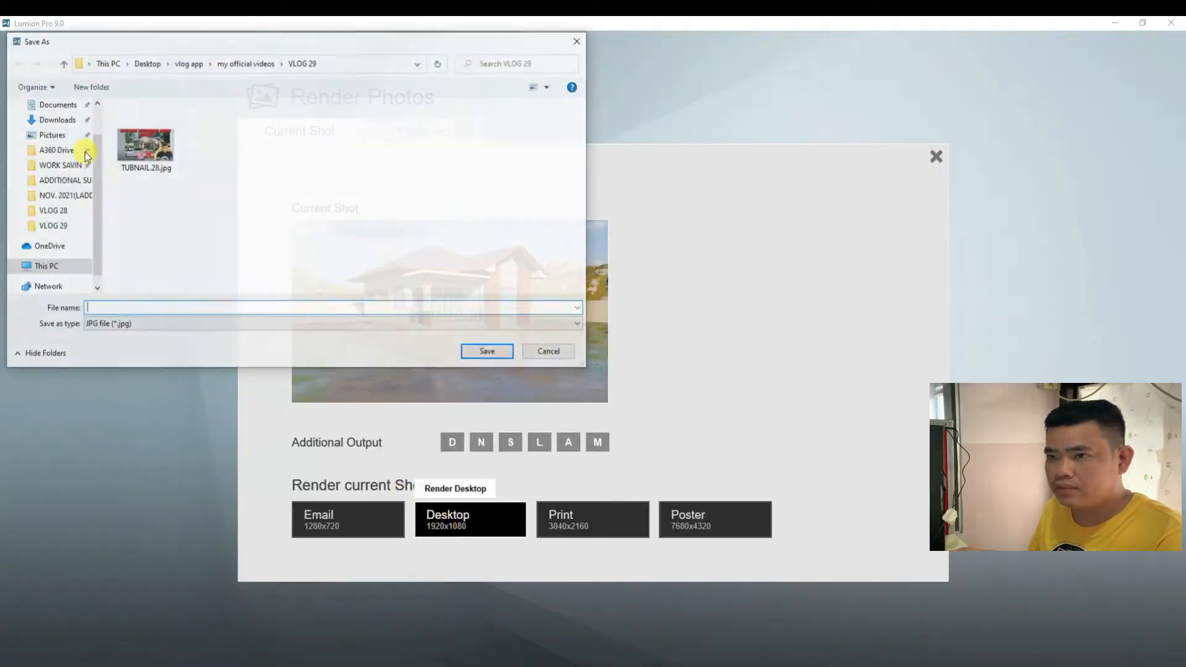
{"action": "left_click", "coordinate": [55, 119]}
{"action": "left_click", "coordinate": [137, 146]}
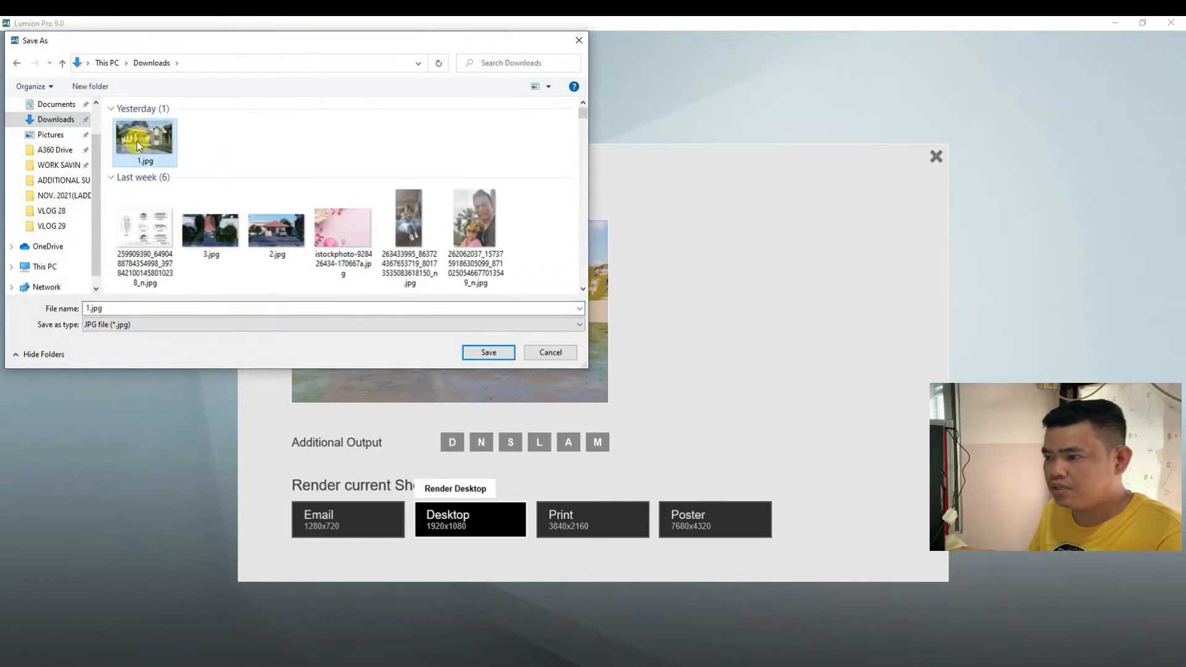
{"action": "left_click", "coordinate": [488, 353]}
{"action": "left_click", "coordinate": [614, 399]}
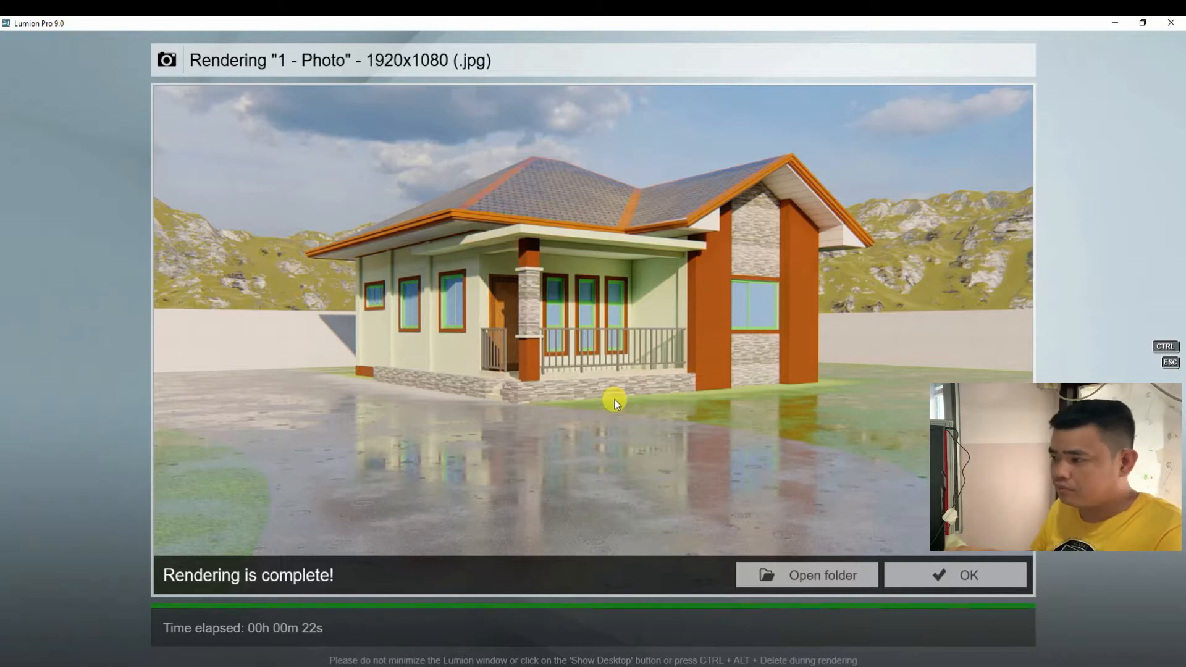
{"action": "left_click", "coordinate": [953, 576]}
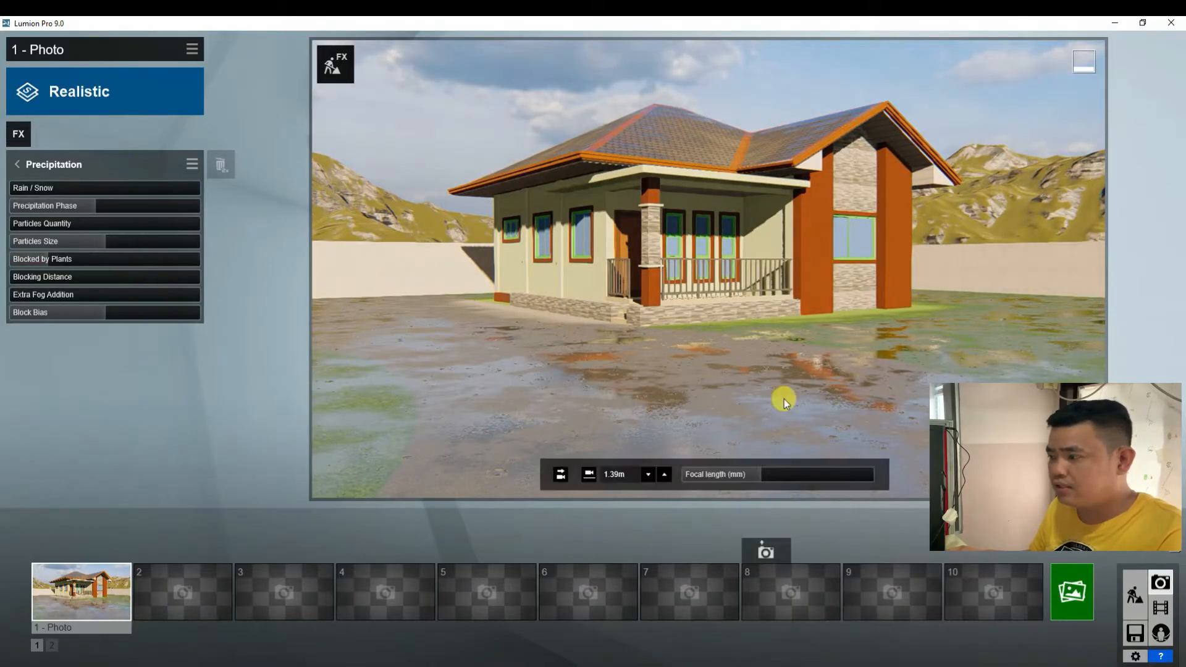
Step: Return to build mode and assign the Standard material to the orange roof trim (Color C07)
{"action": "left_click", "coordinate": [1133, 596]}
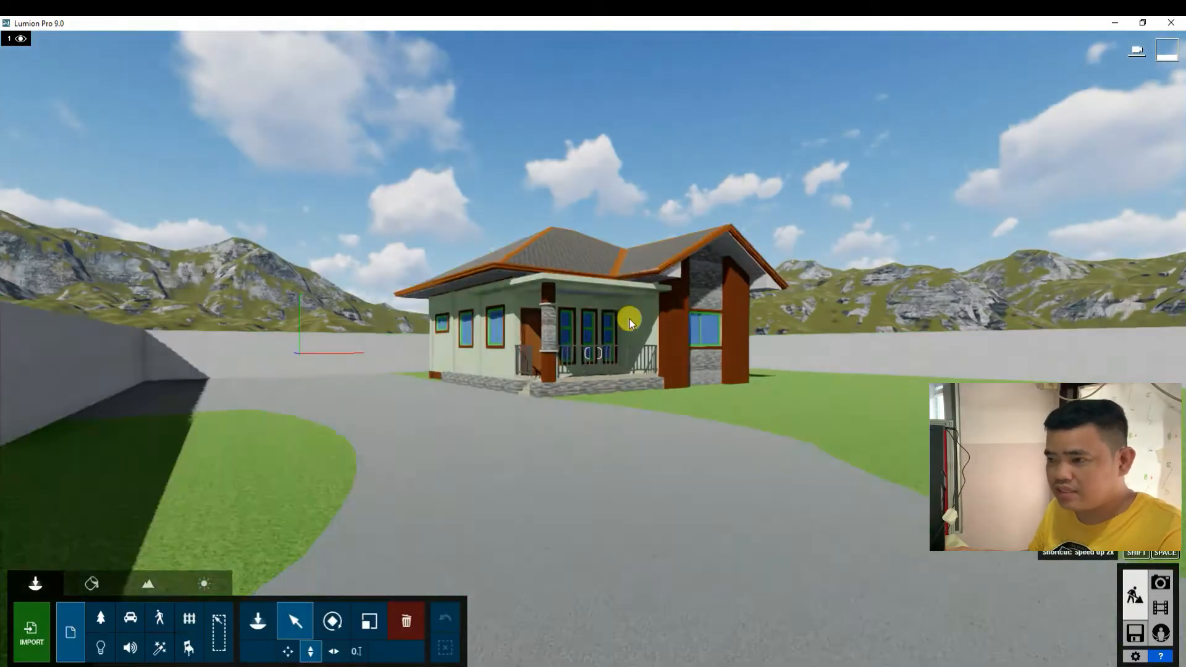
{"action": "scroll", "coordinate": [629, 319], "scroll_direction": "up", "scroll_amount": 6}
{"action": "key", "text": "s"}
{"action": "key", "text": "a"}
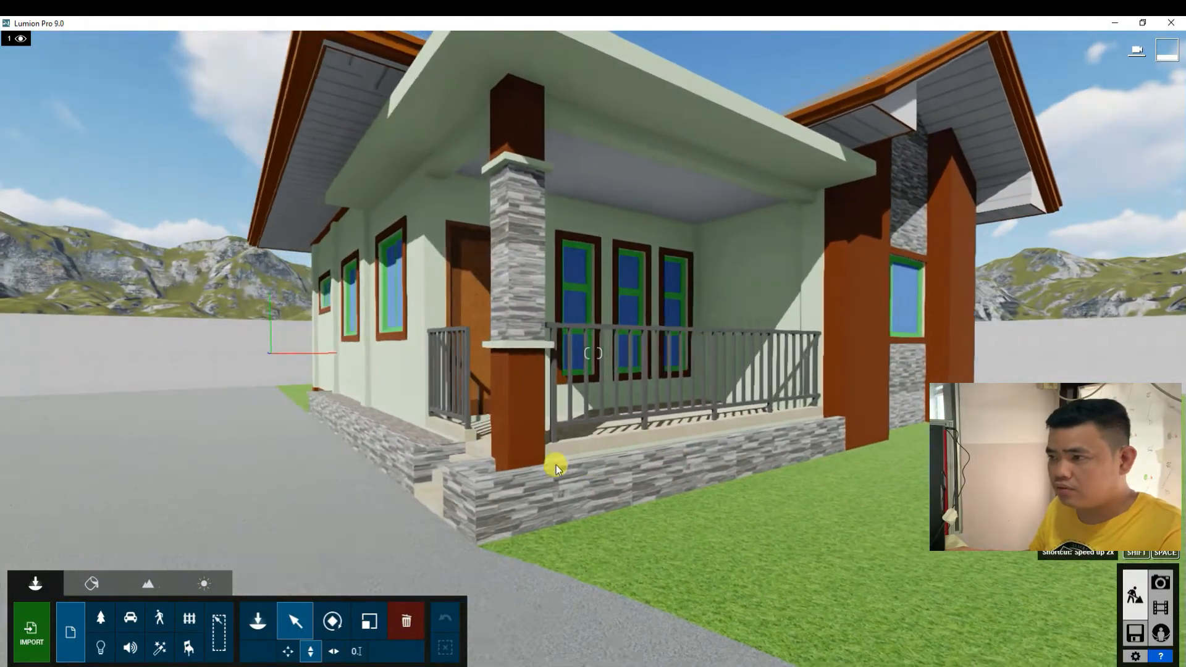
{"action": "key", "text": "q"}
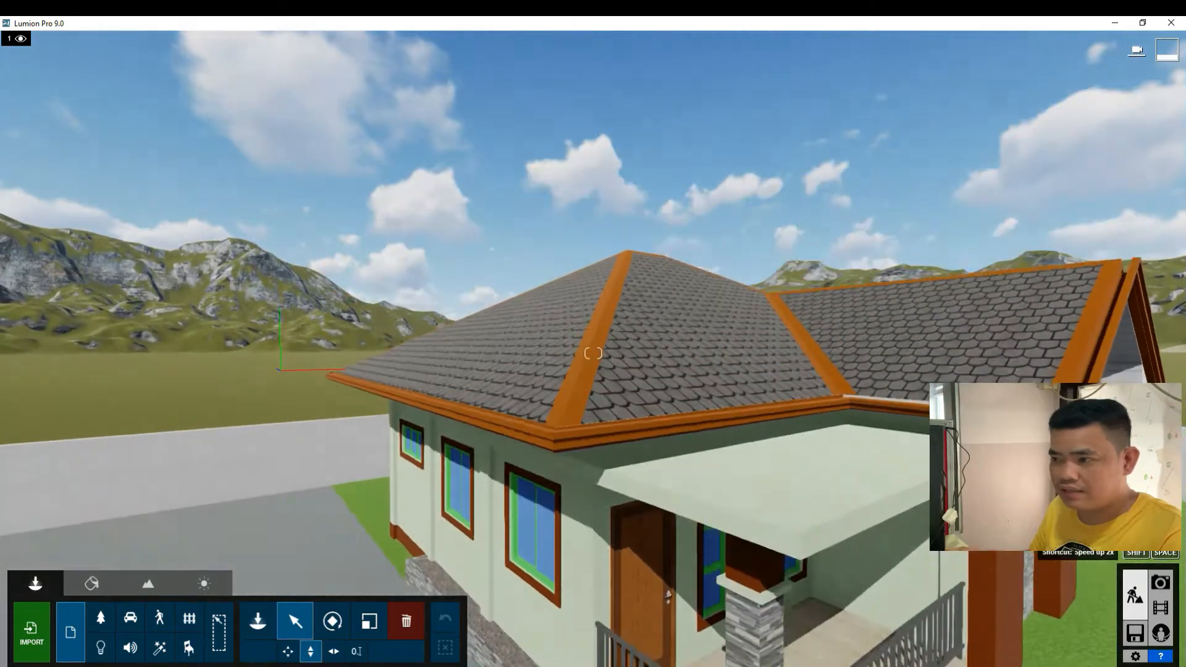
{"action": "key", "text": "w"}
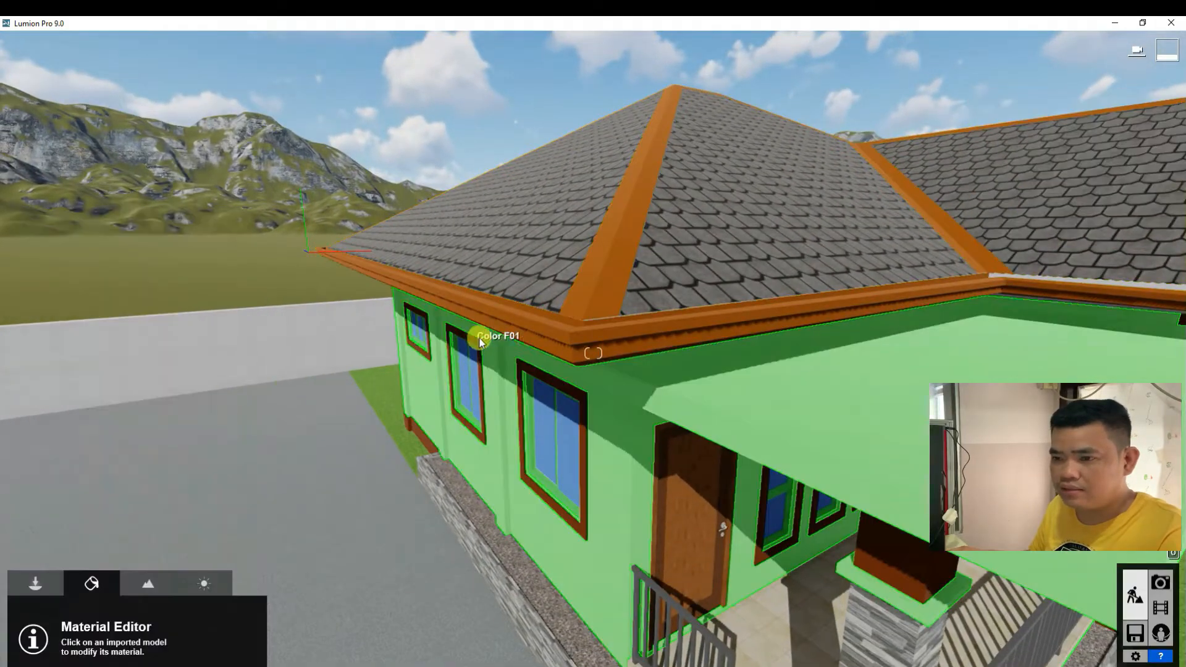
{"action": "left_click", "coordinate": [524, 324]}
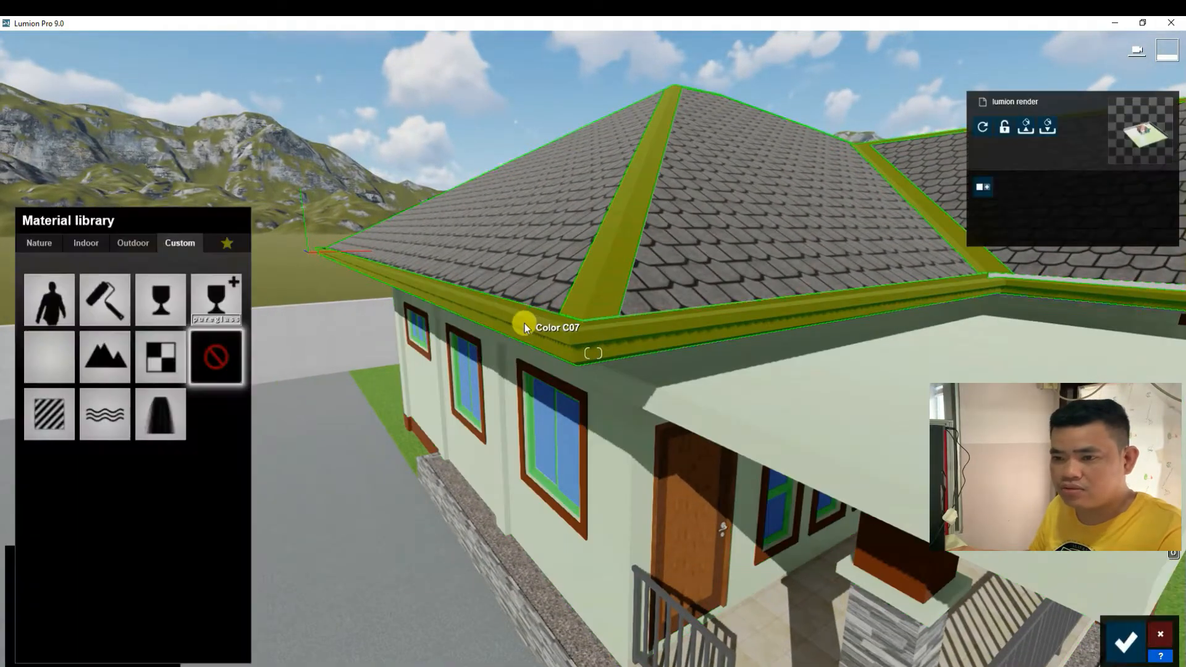
{"action": "left_click", "coordinate": [41, 417]}
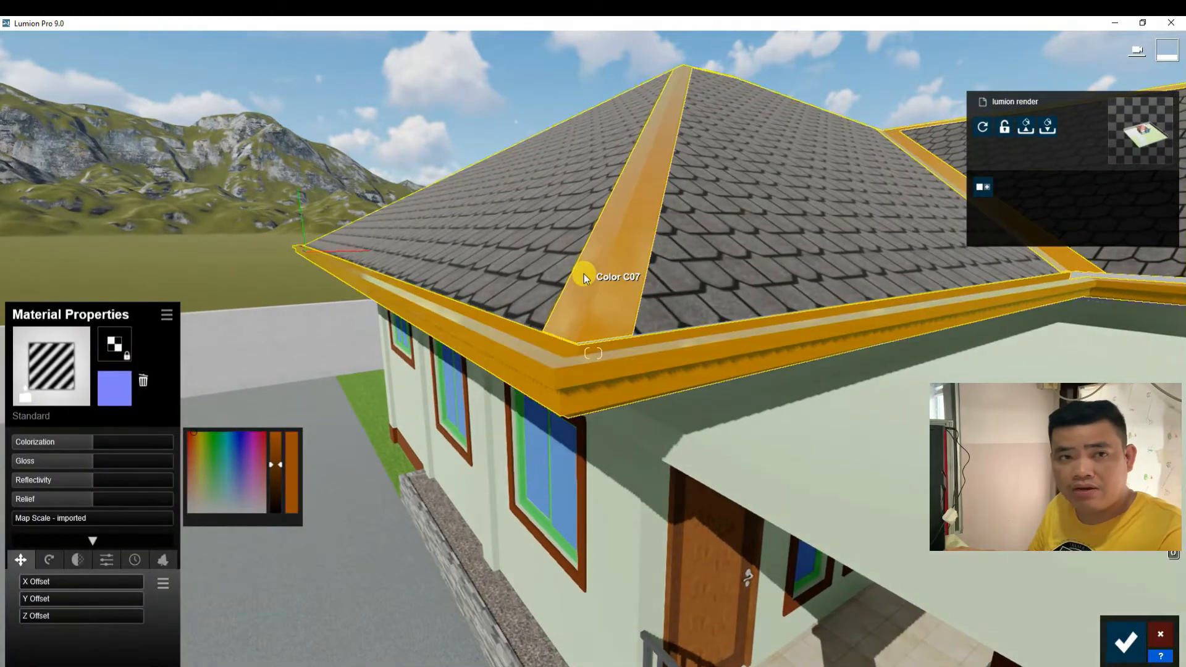
Step: Raise the roof trim's gloss slightly and its reflectivity moderately, and recolor the trim white
{"action": "key", "text": "q"}
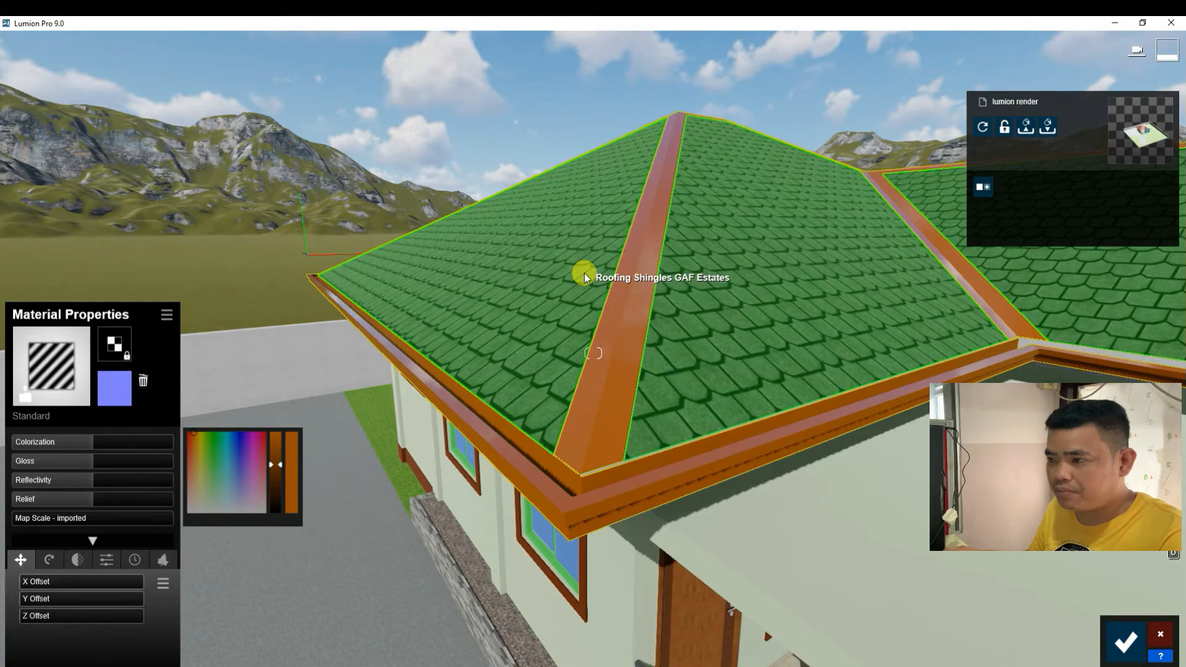
{"action": "key", "text": "w"}
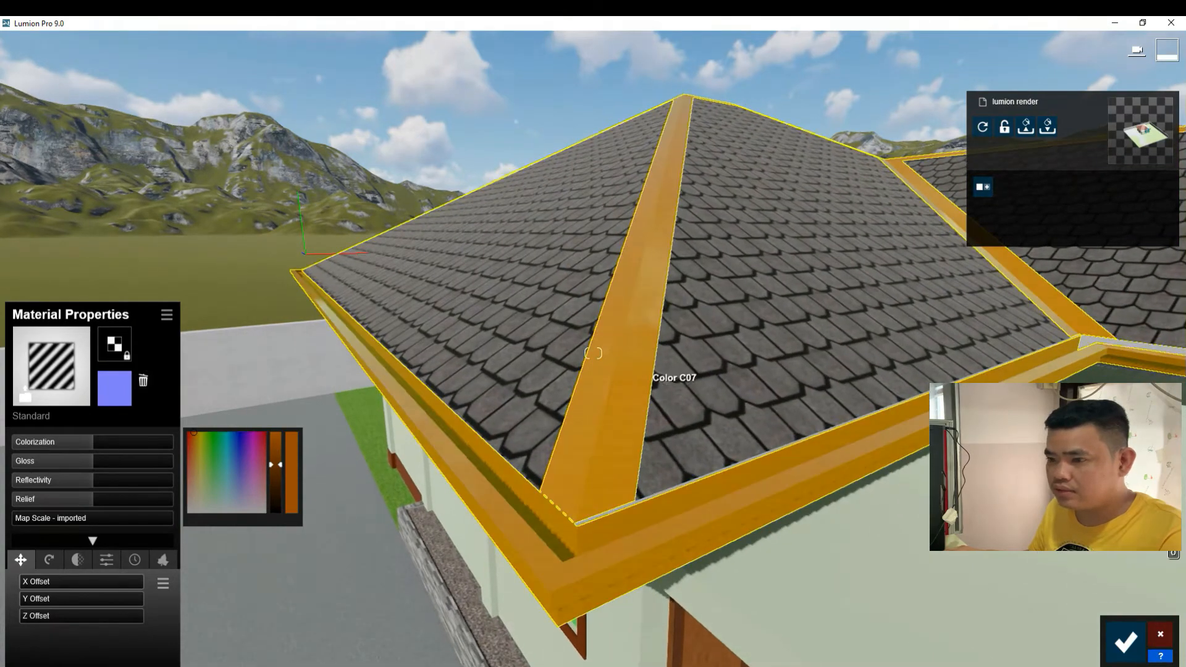
{"action": "mouse_move", "coordinate": [653, 377]}
{"action": "right_mouse_down"}
{"action": "mouse_move", "coordinate": [641, 402]}
{"action": "mouse_move", "coordinate": [640, 376]}
{"action": "right_mouse_up"}
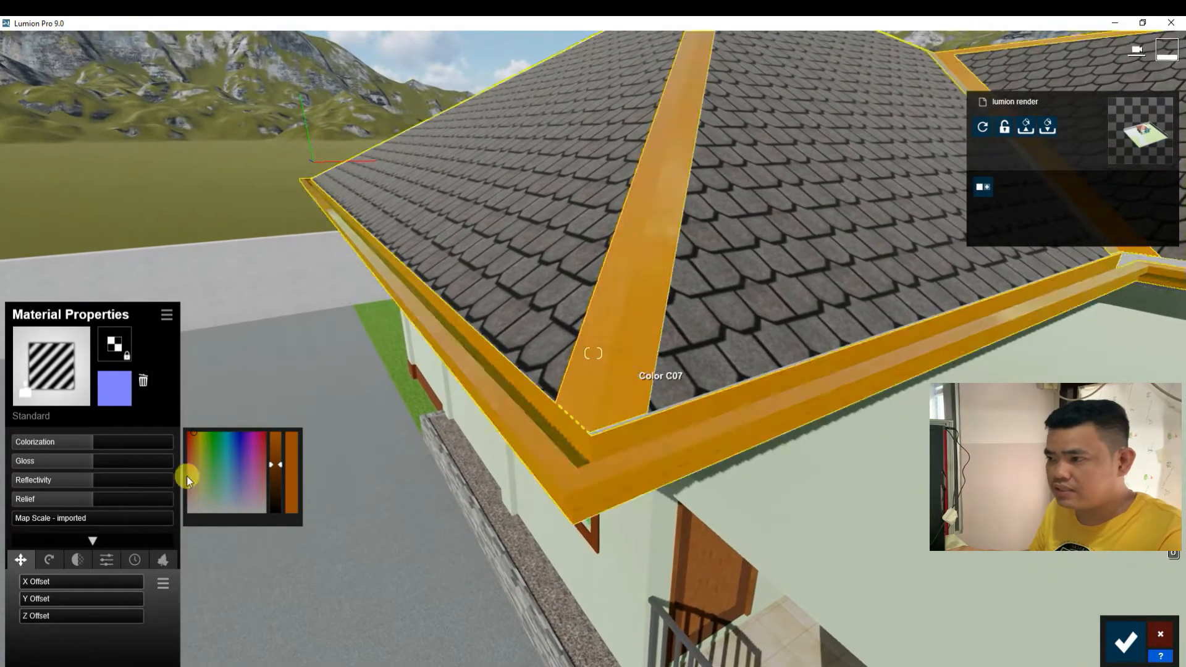
{"action": "left_click_drag", "start_coordinate": [87, 463], "coordinate": [119, 479]}
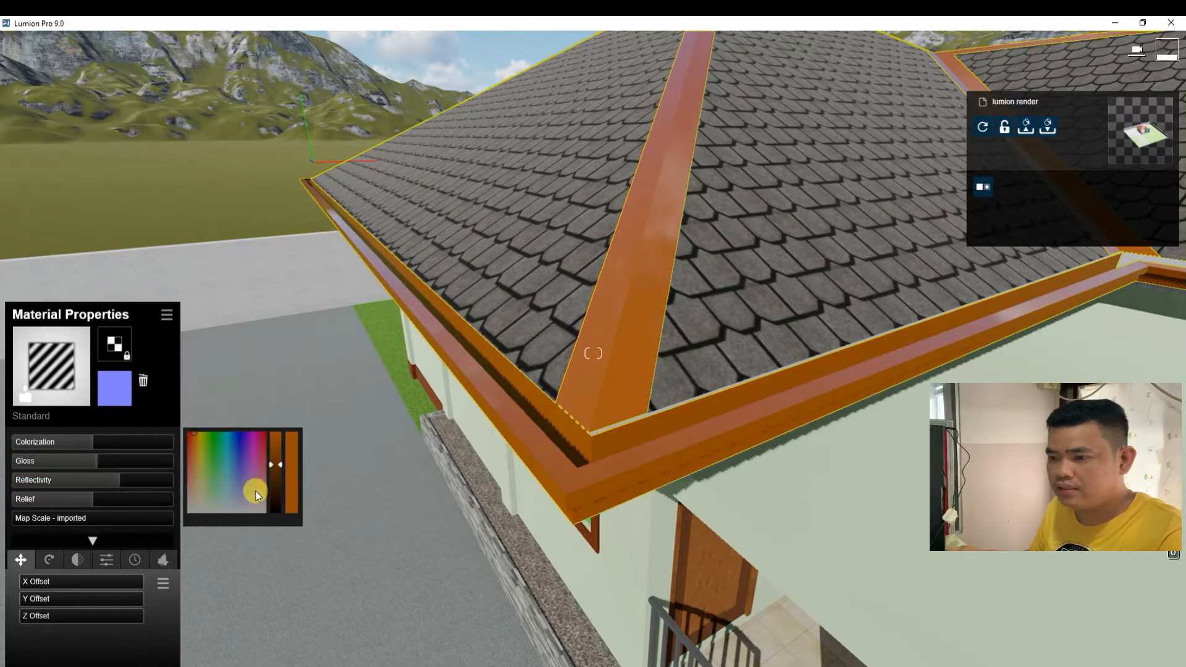
{"action": "left_click_drag", "start_coordinate": [198, 490], "coordinate": [185, 516]}
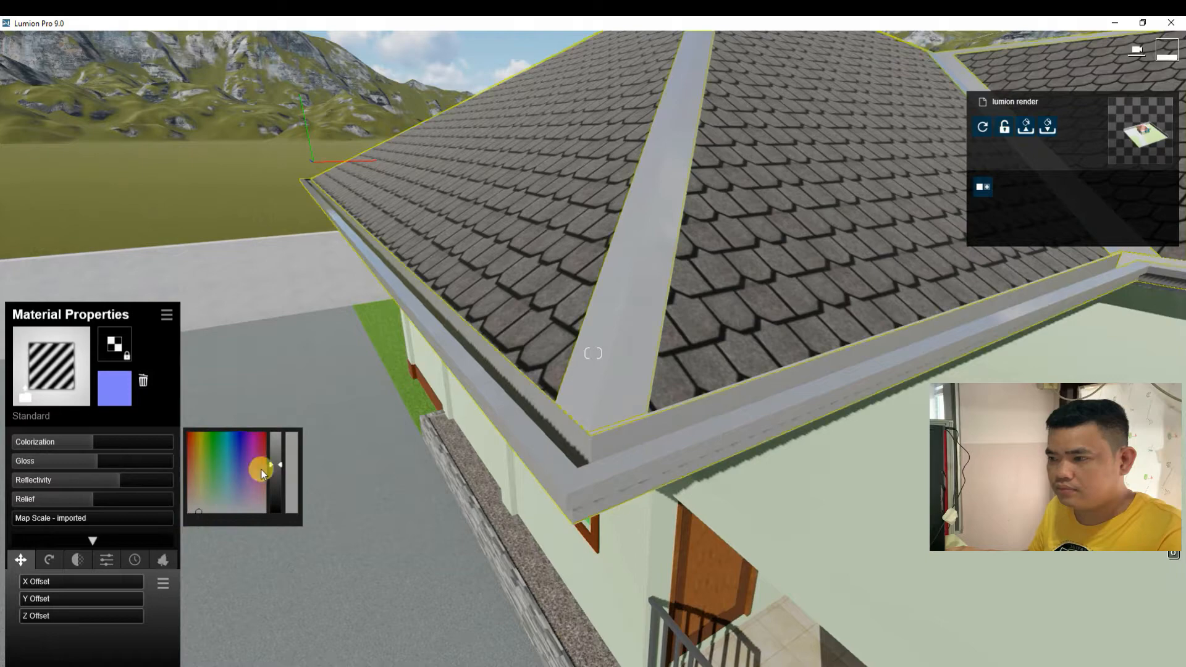
{"action": "left_click_drag", "start_coordinate": [274, 467], "coordinate": [276, 418]}
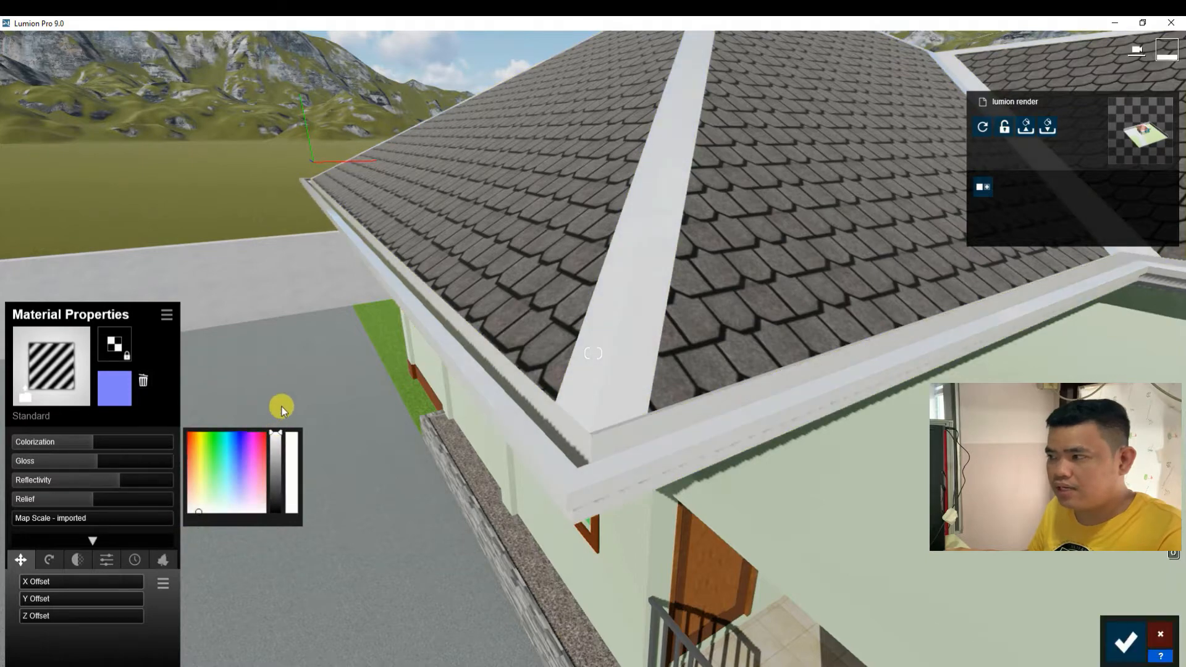
Step: Assign the Standard material to the brown porch column, facade columns and window frames (Color C08)
{"action": "scroll", "coordinate": [469, 193], "scroll_direction": "down", "scroll_amount": 10, "text": "shift"}
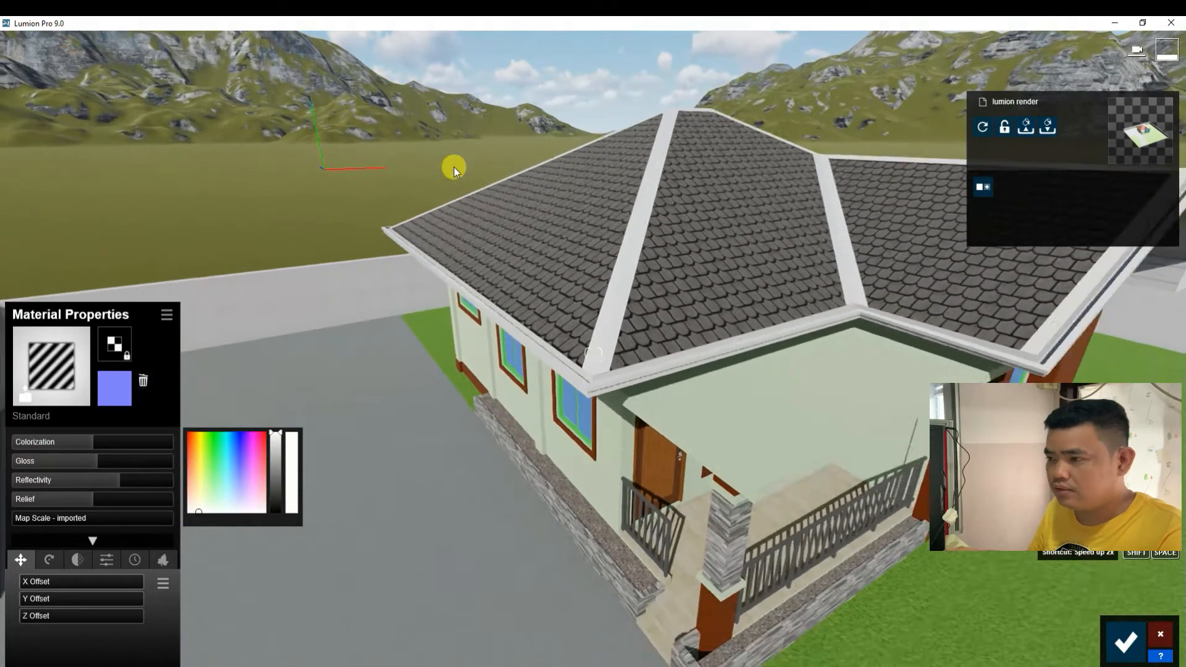
{"action": "scroll", "coordinate": [490, 216], "scroll_direction": "down", "scroll_amount": 10, "text": "shift"}
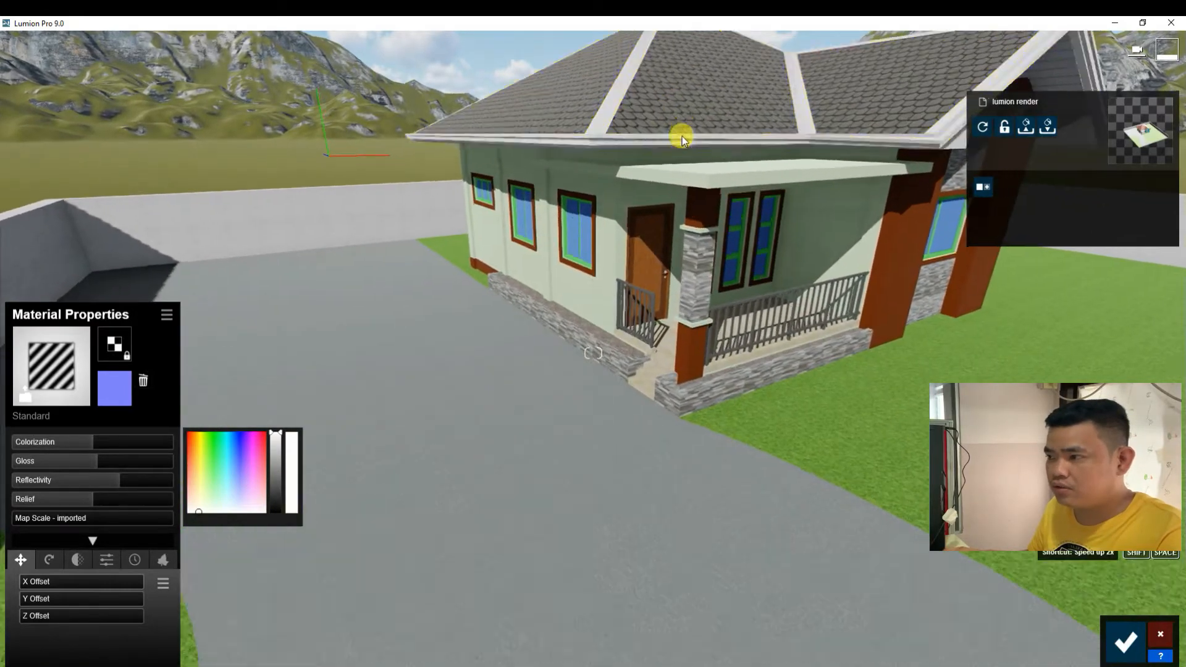
{"action": "scroll", "coordinate": [682, 136], "scroll_direction": "up", "scroll_amount": 10, "text": "shift"}
{"action": "scroll", "coordinate": [522, 370], "scroll_direction": "down", "scroll_amount": 3}
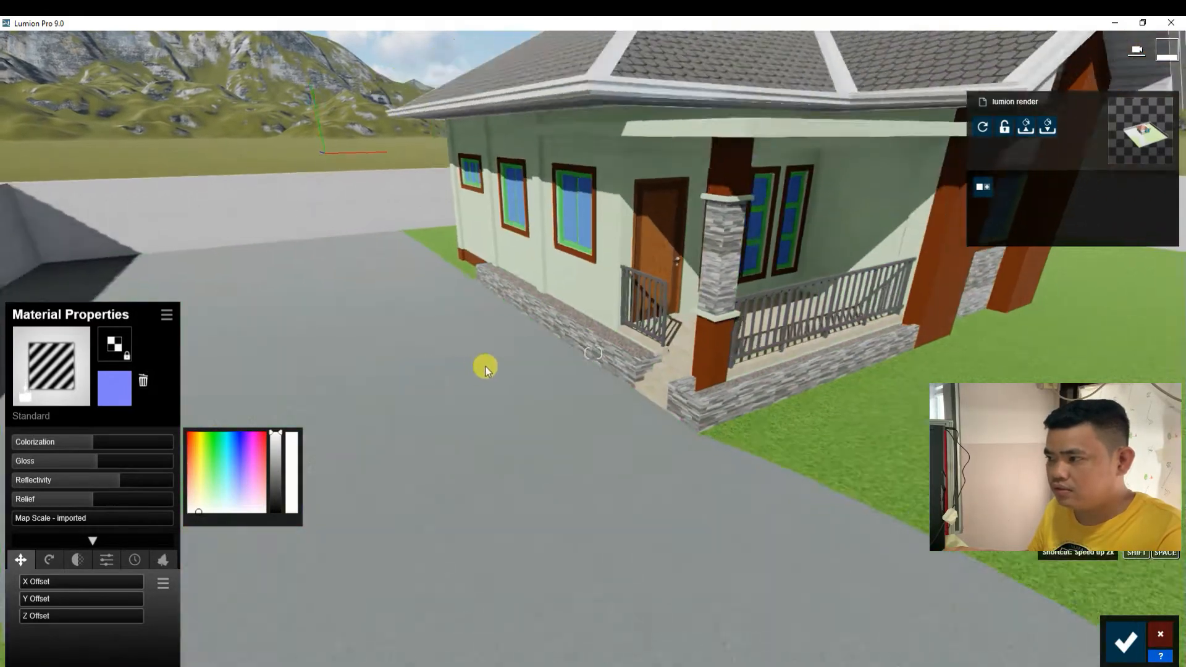
{"action": "left_click", "coordinate": [695, 353]}
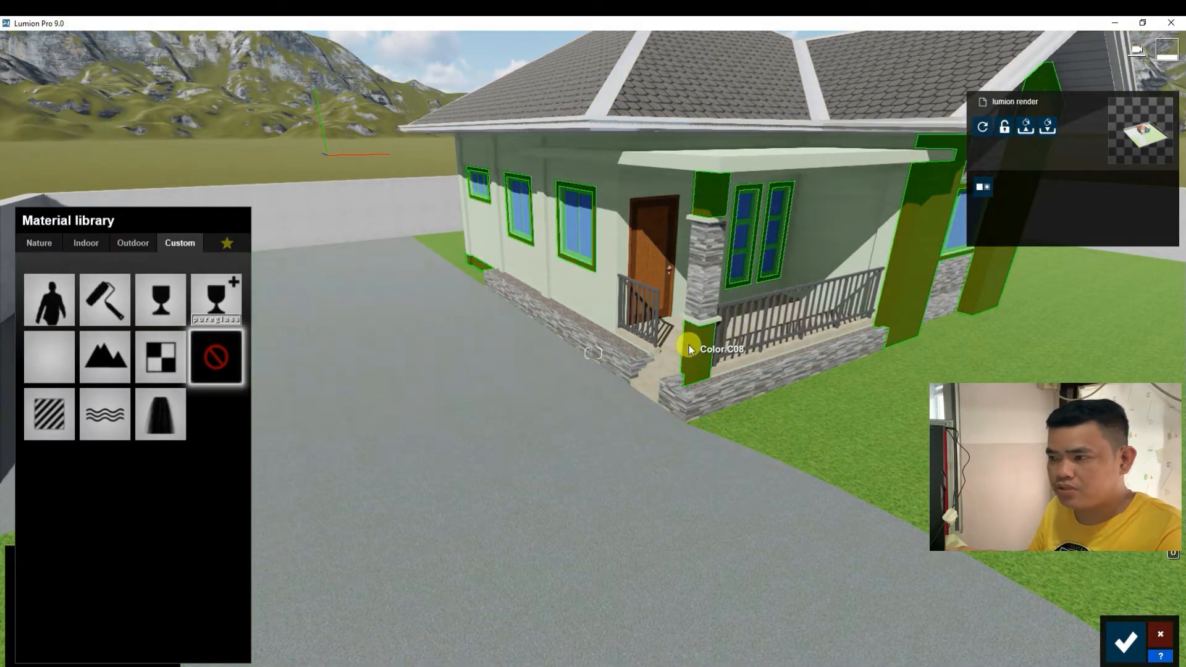
{"action": "left_click", "coordinate": [40, 417]}
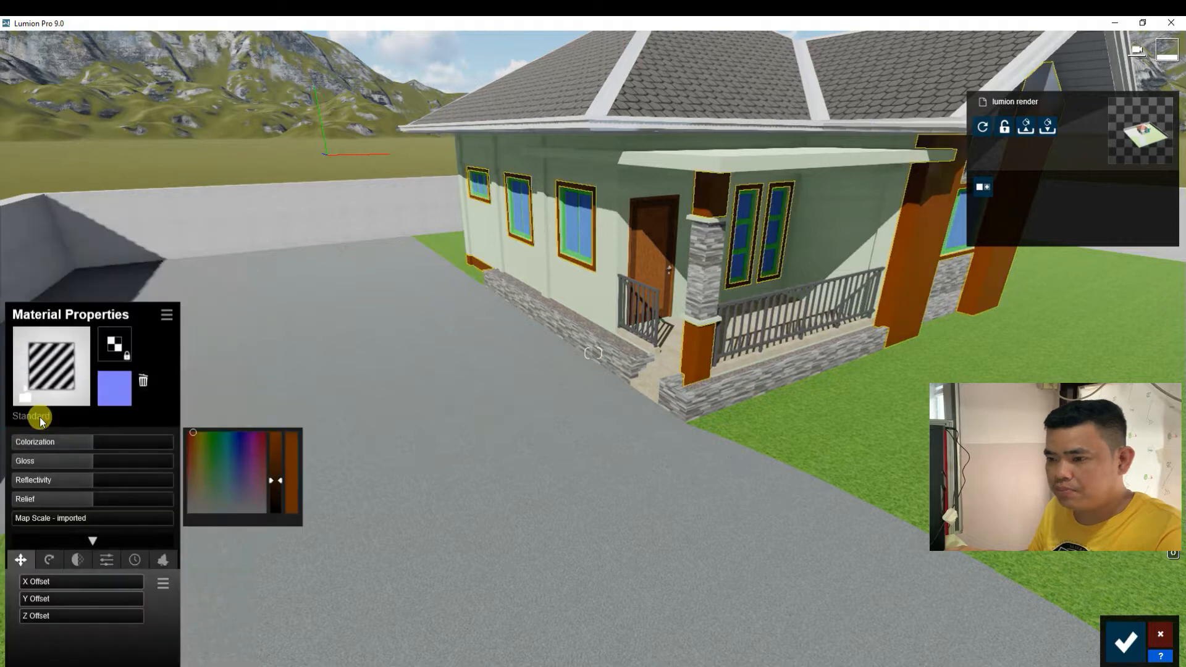
Step: Recolor the brown porch column, facade columns and window surrounds (Color C08) to a muted olive green
{"action": "left_click", "coordinate": [209, 459]}
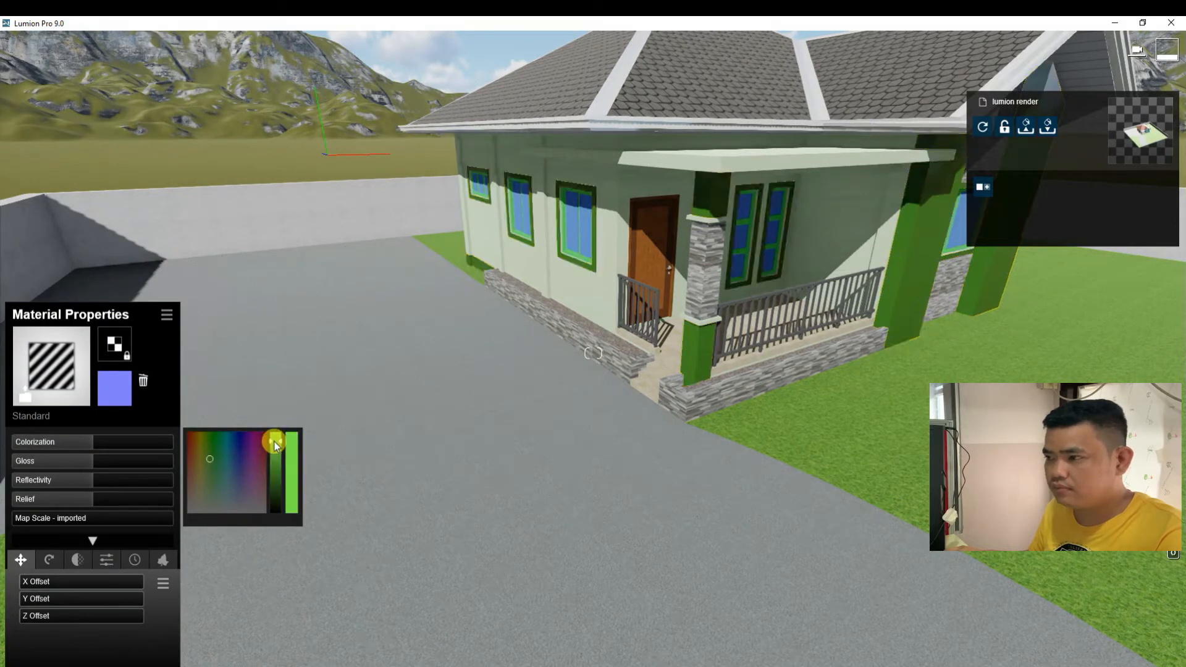
{"action": "left_click", "coordinate": [275, 442]}
{"action": "left_click", "coordinate": [207, 487]}
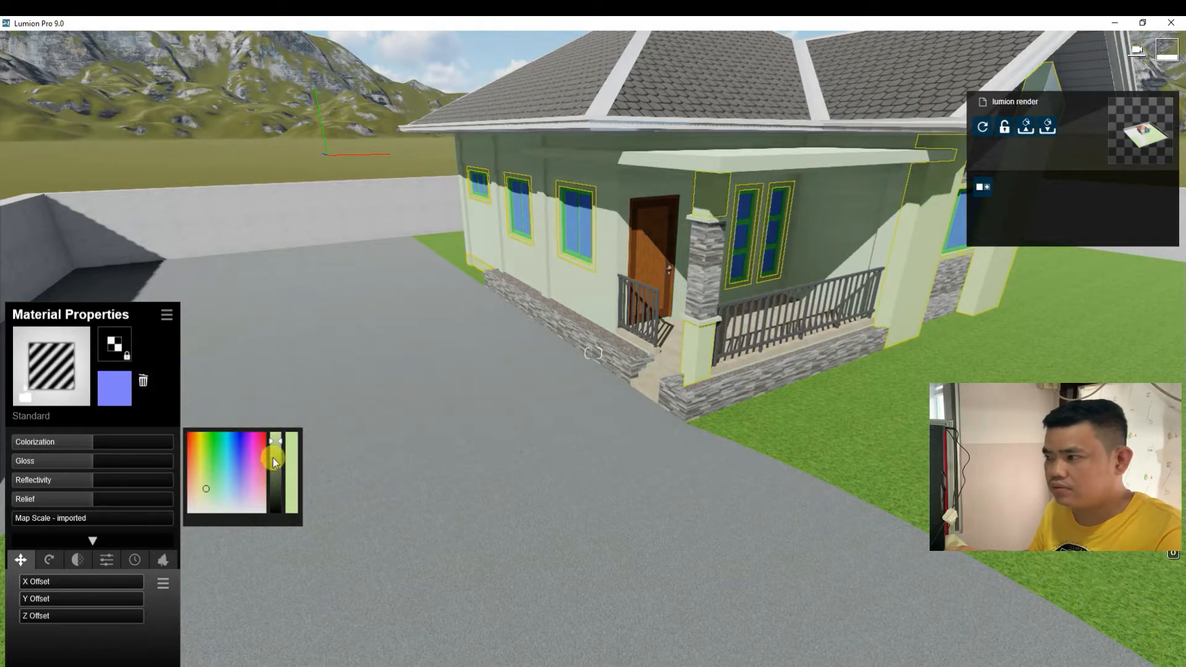
{"action": "left_click_drag", "start_coordinate": [274, 462], "coordinate": [273, 474]}
Step: Darken the olive green of the columns and window surrounds slightly, reduce its gloss to 0.2, and save the material
{"action": "key", "text": "shift+s"}
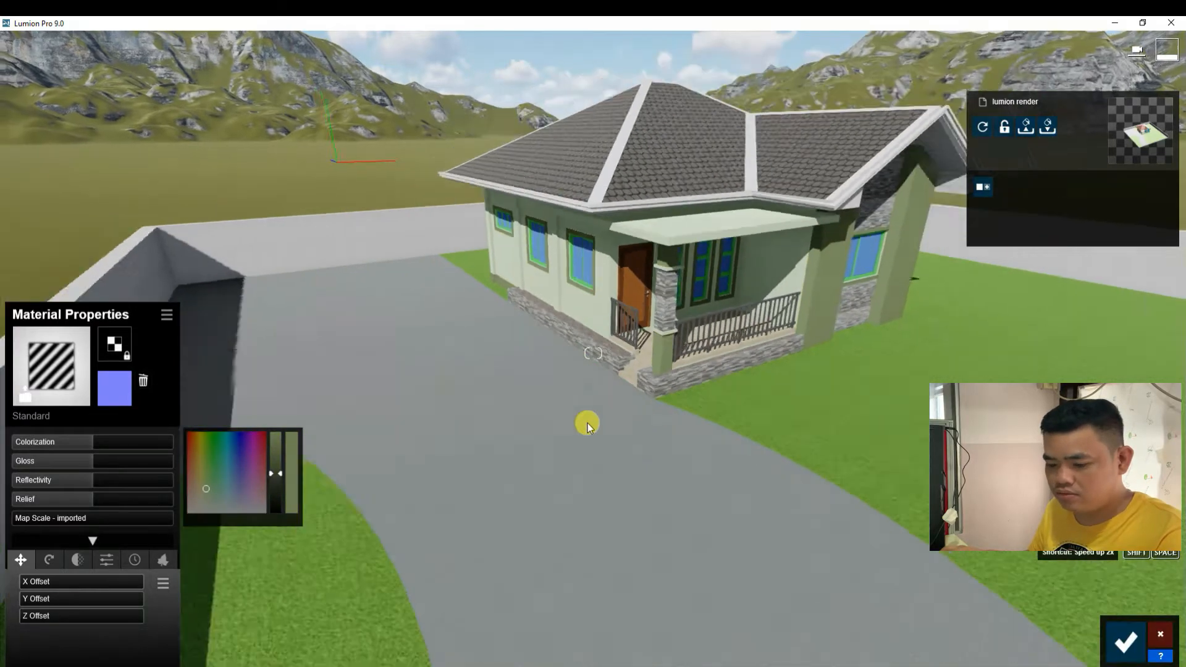
{"action": "key", "text": "w"}
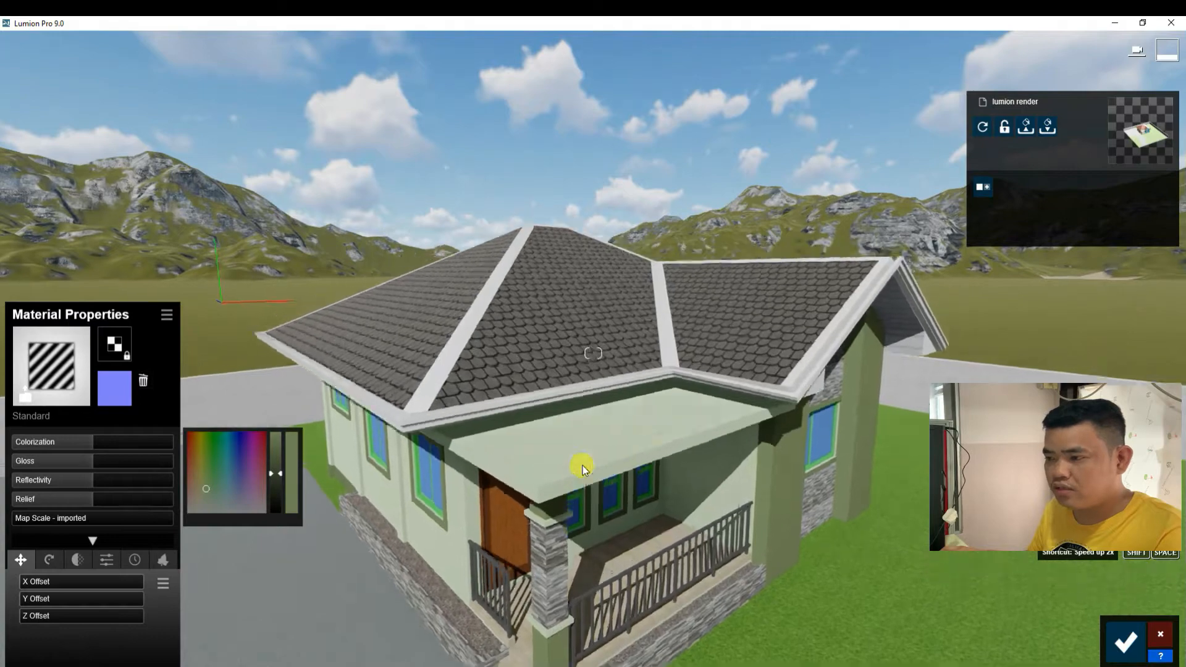
{"action": "key", "text": "shift+s"}
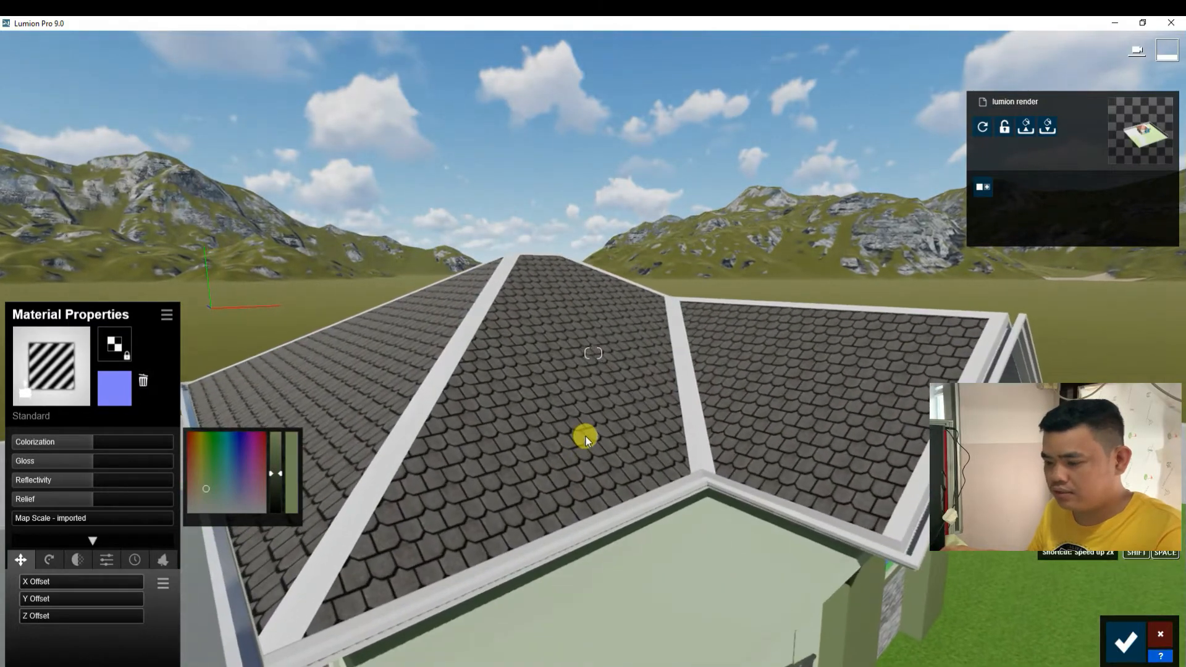
{"action": "key", "text": "w"}
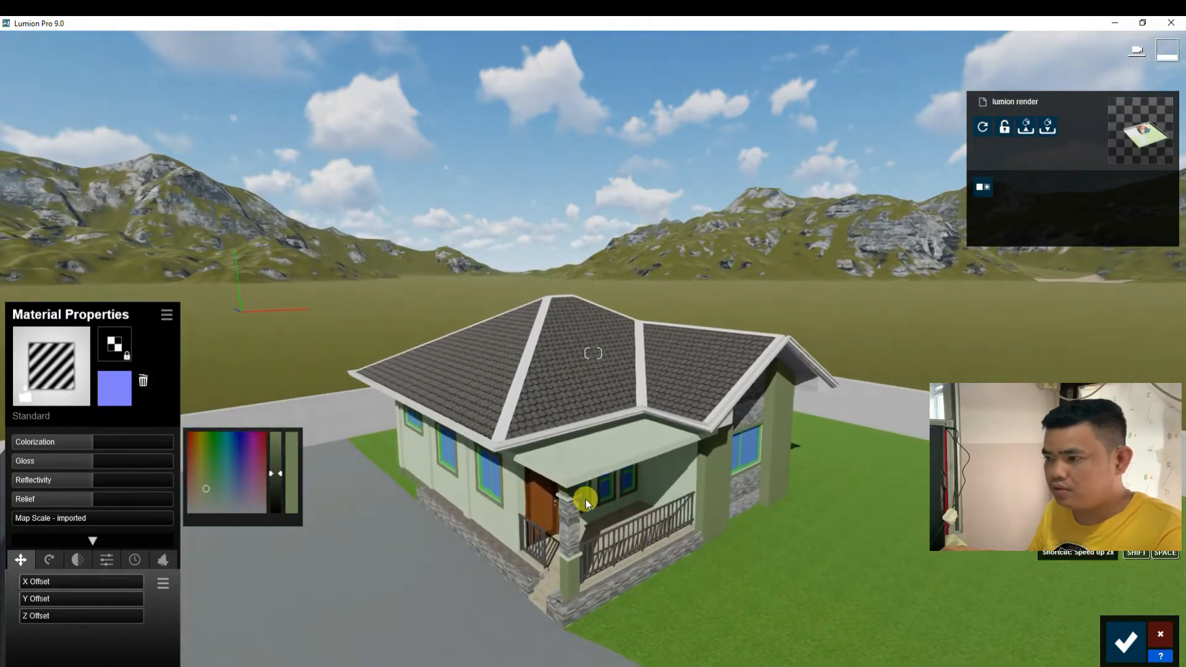
{"action": "key", "text": "w"}
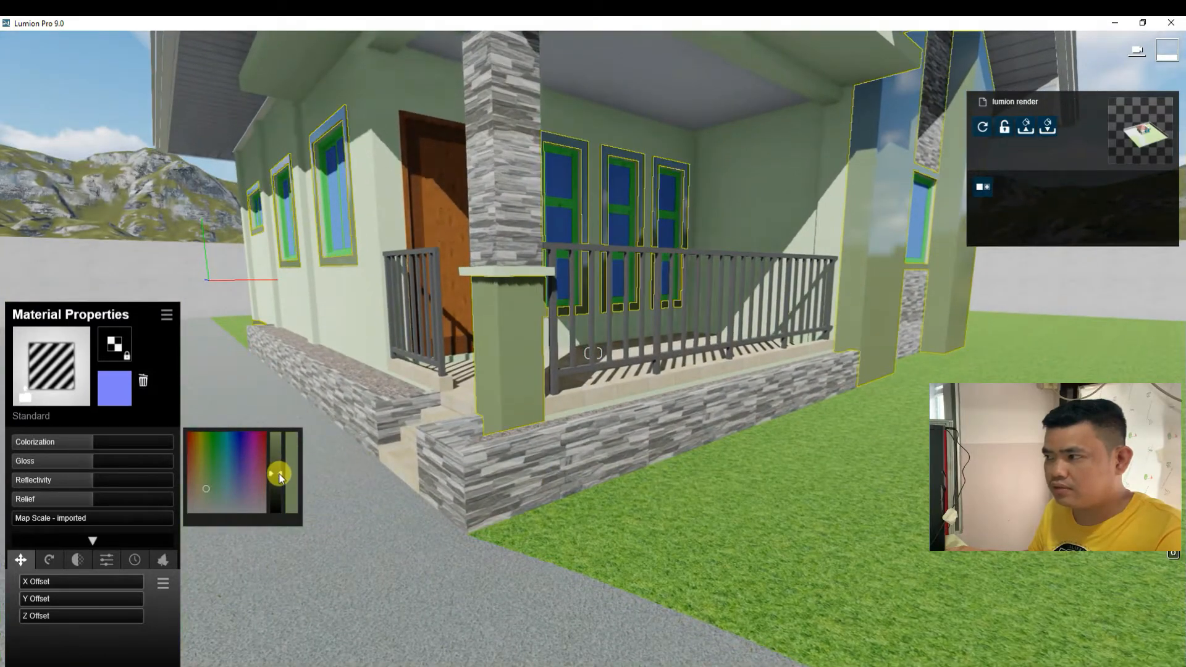
{"action": "mouse_move", "coordinate": [279, 474]}
{"action": "left_mouse_down"}
{"action": "mouse_move", "coordinate": [274, 489]}
{"action": "mouse_move", "coordinate": [270, 476]}
{"action": "left_mouse_up"}
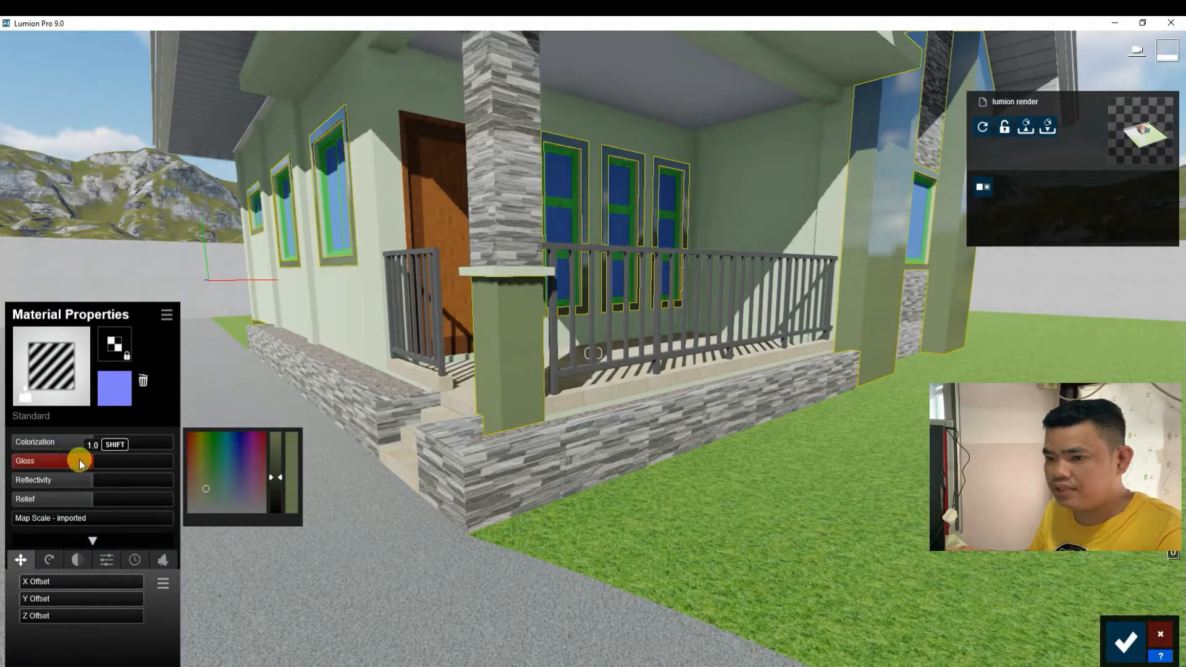
{"action": "left_click_drag", "start_coordinate": [79, 460], "coordinate": [32, 468]}
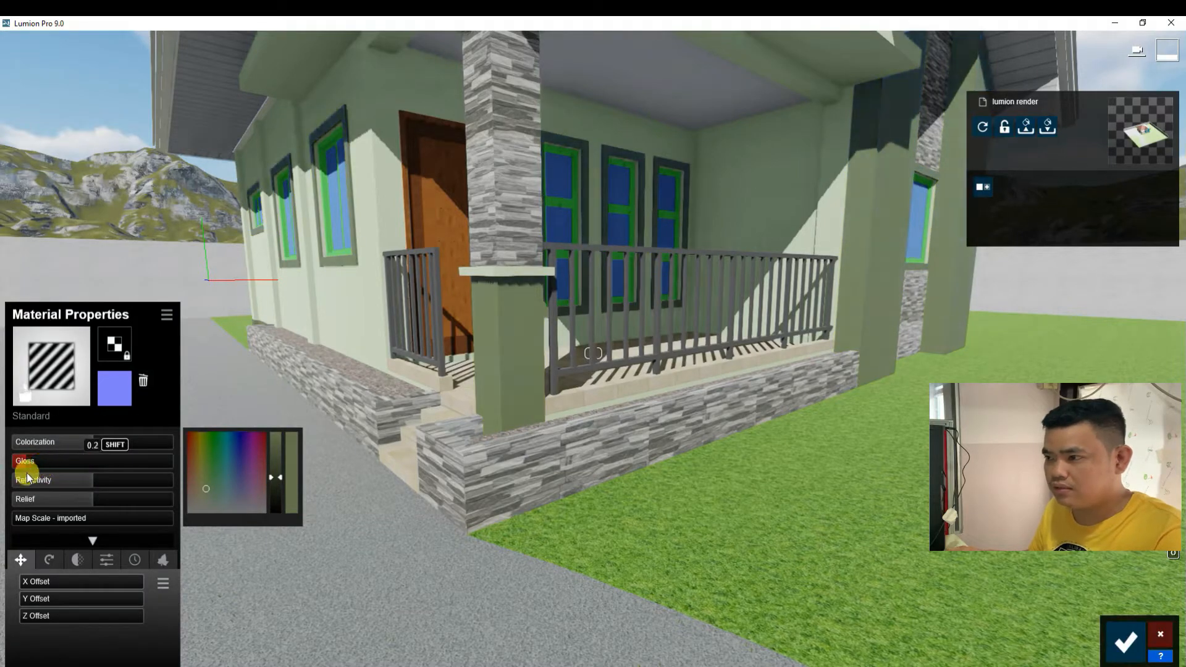
{"action": "scroll", "coordinate": [509, 484], "scroll_direction": "down", "scroll_amount": 6}
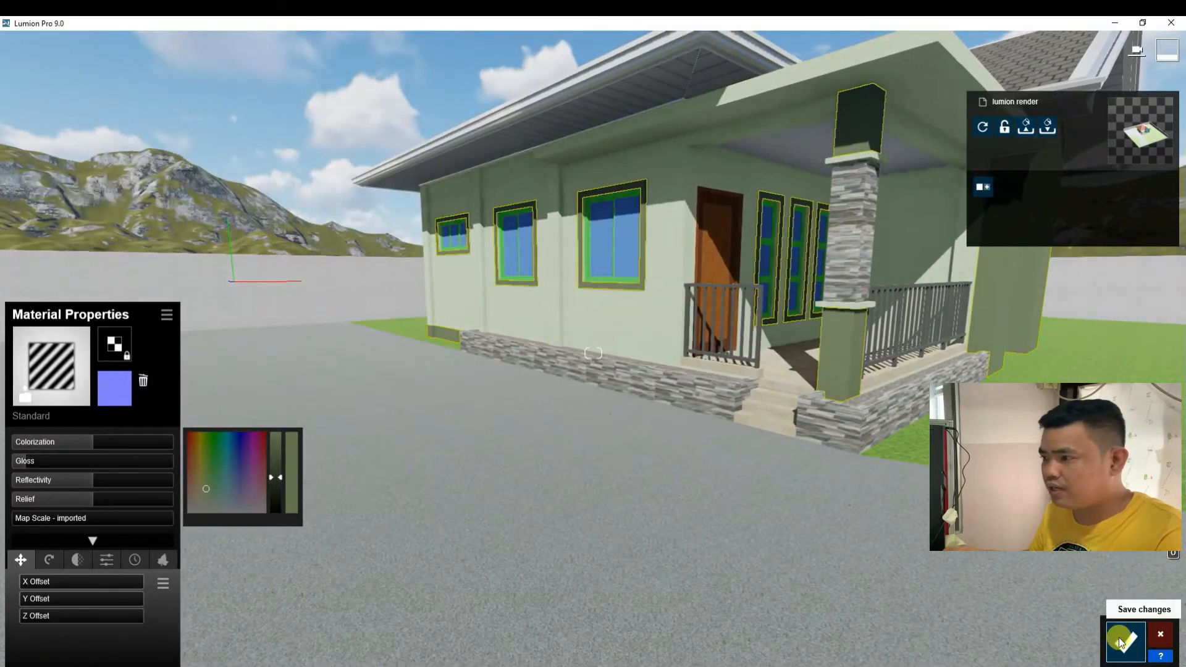
{"action": "left_click", "coordinate": [1118, 638]}
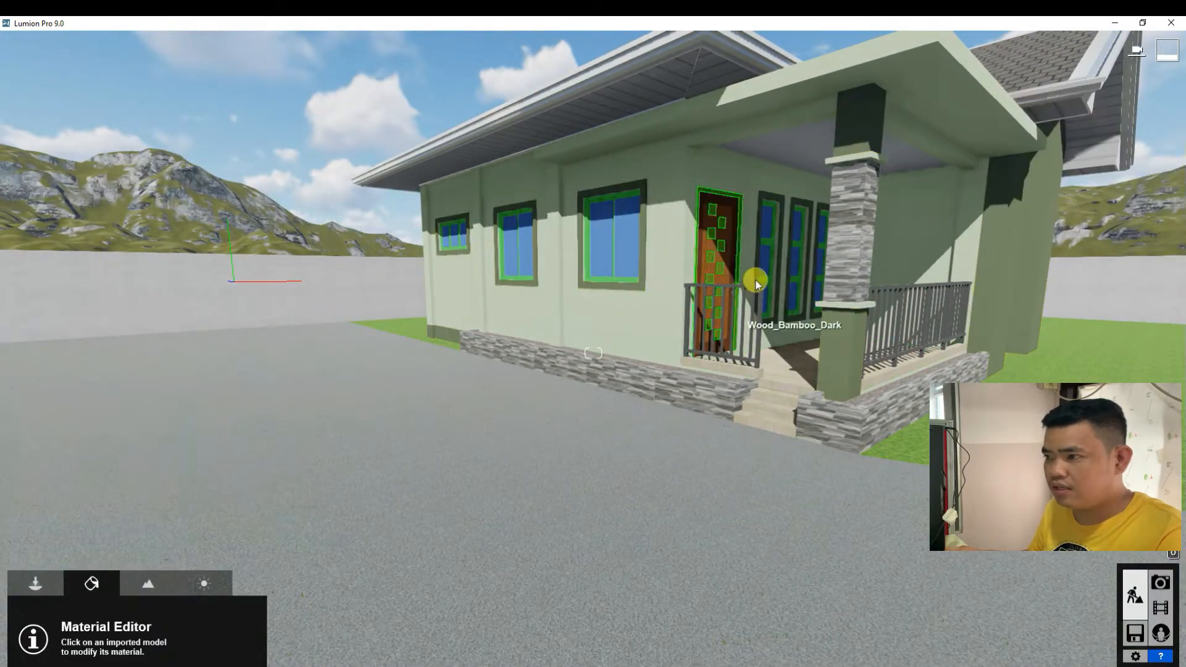
Step: Assign the Standard material to the light green walls (Color F01), reduce its gloss to near zero and dim the color slightly
{"action": "scroll", "coordinate": [755, 279], "scroll_direction": "up", "scroll_amount": 4}
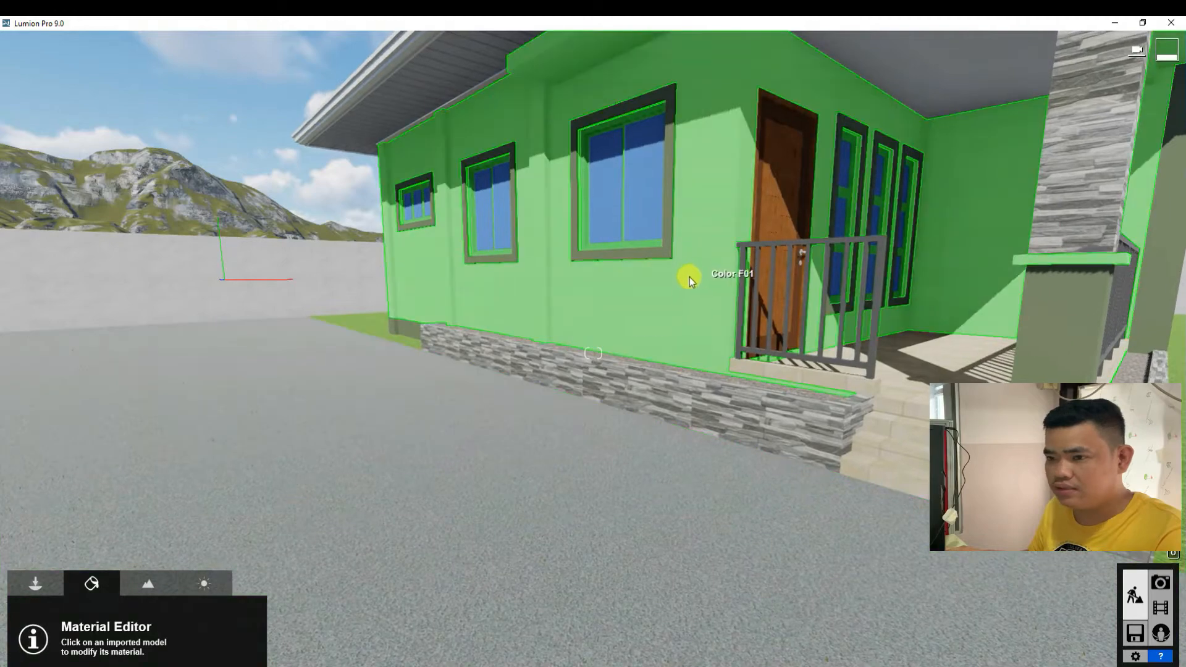
{"action": "left_click", "coordinate": [688, 279]}
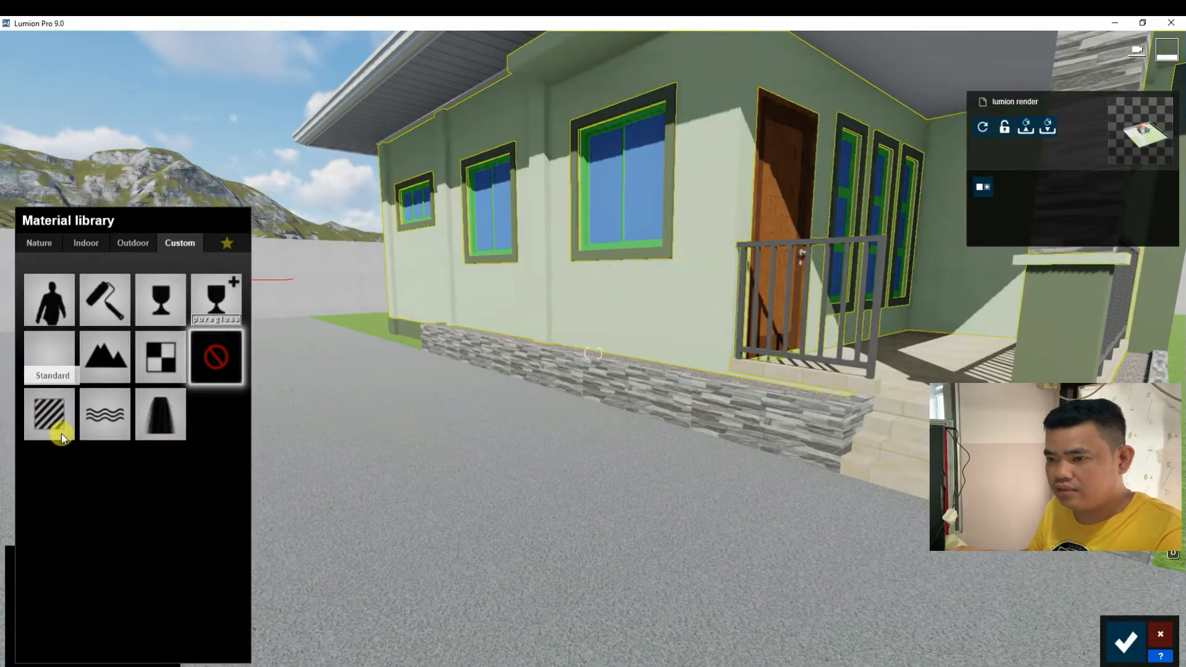
{"action": "left_click", "coordinate": [50, 420]}
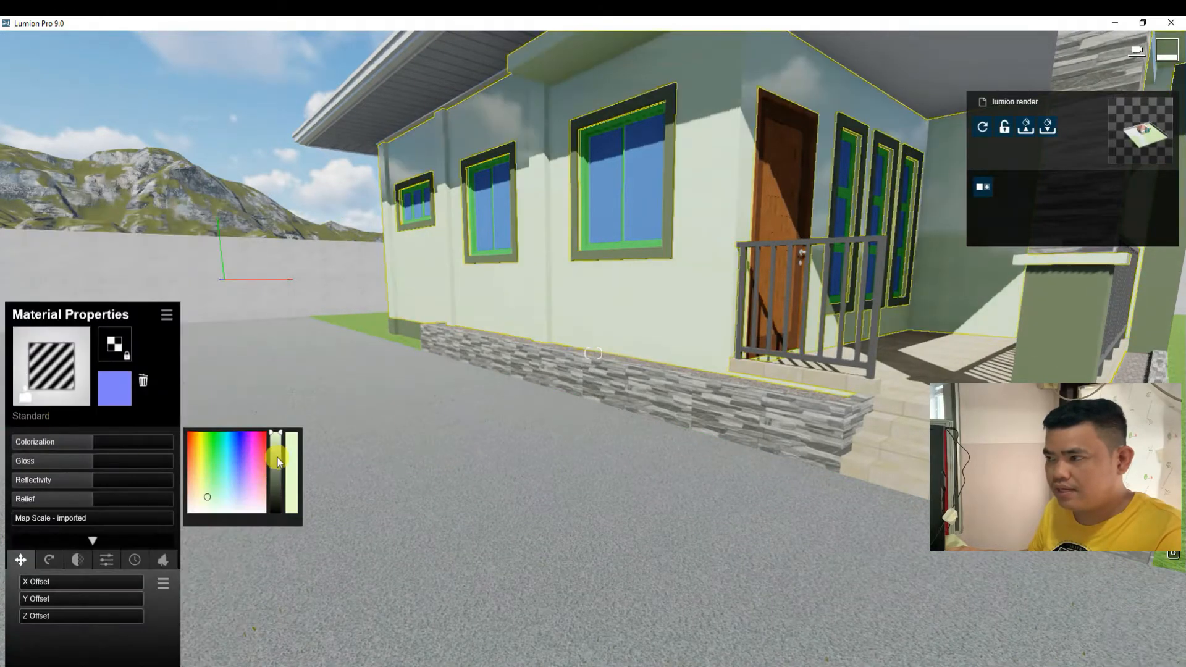
{"action": "left_click_drag", "start_coordinate": [276, 453], "coordinate": [276, 446]}
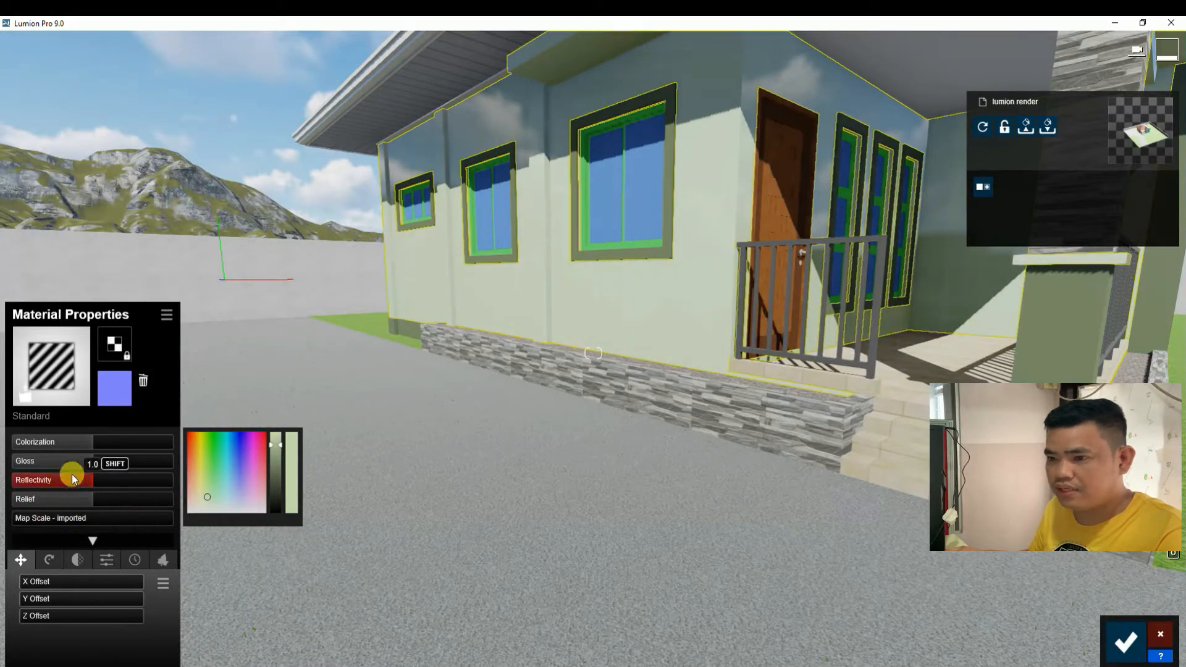
{"action": "left_click_drag", "start_coordinate": [75, 467], "coordinate": [26, 472]}
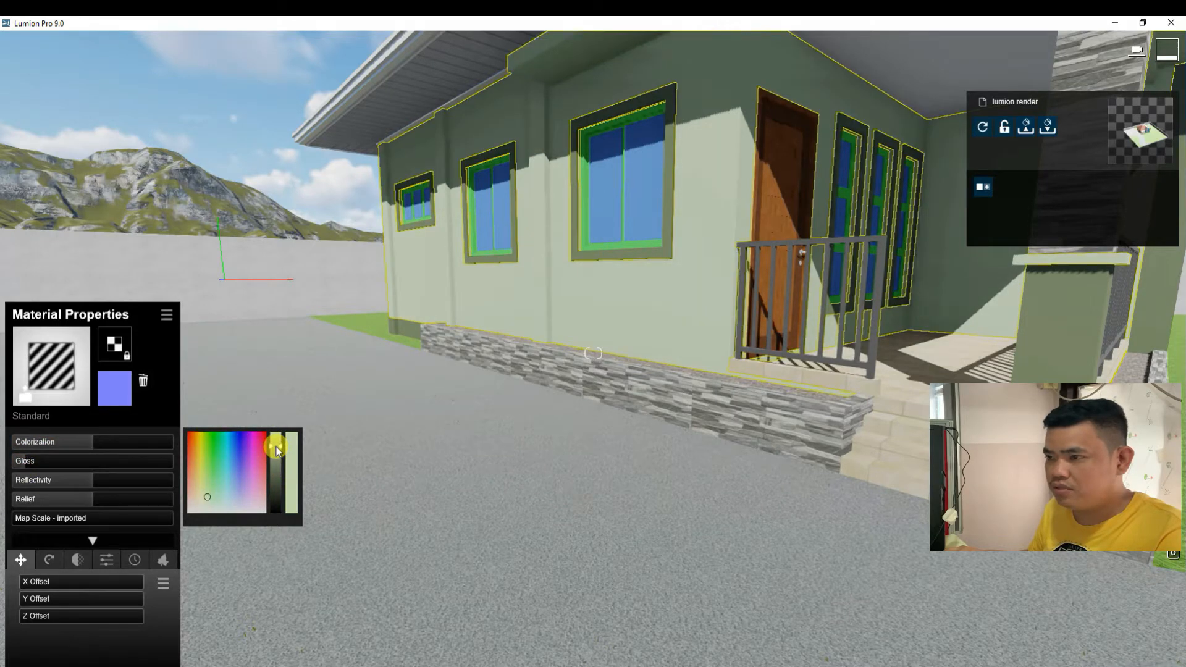
{"action": "left_click_drag", "start_coordinate": [277, 447], "coordinate": [275, 439]}
Step: Assign the Standard material to the stone cladding on the porch base, column and facade (Material1)
{"action": "key", "text": "s"}
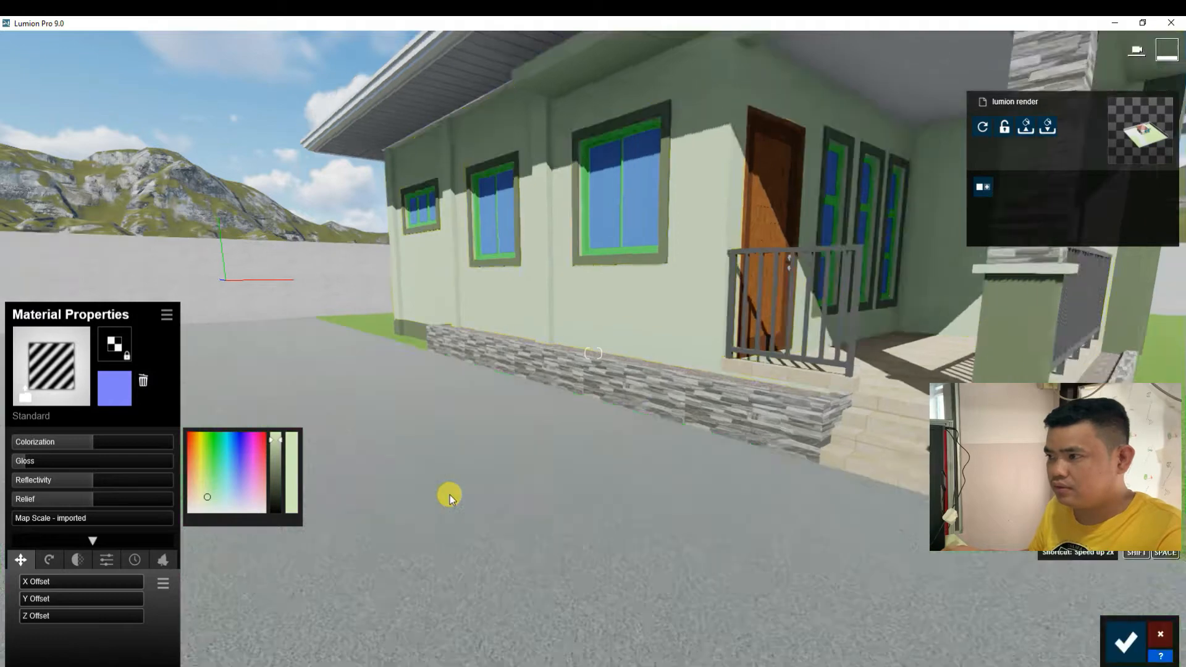
{"action": "key", "text": "d"}
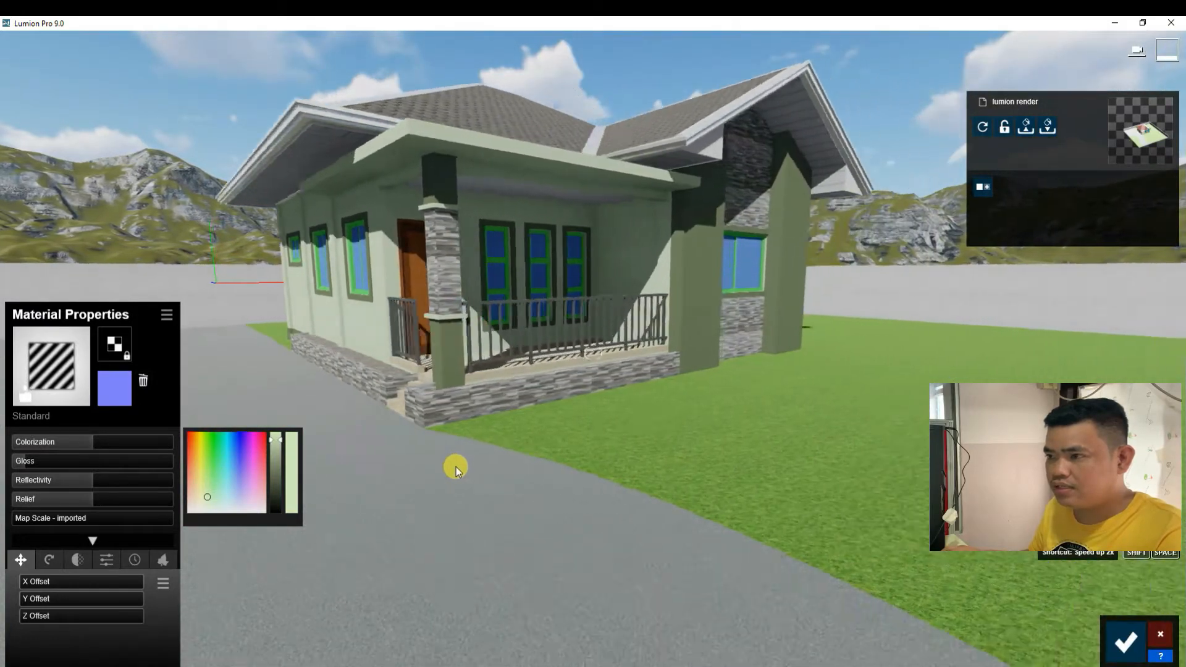
{"action": "key", "text": "w"}
{"action": "key", "text": "a"}
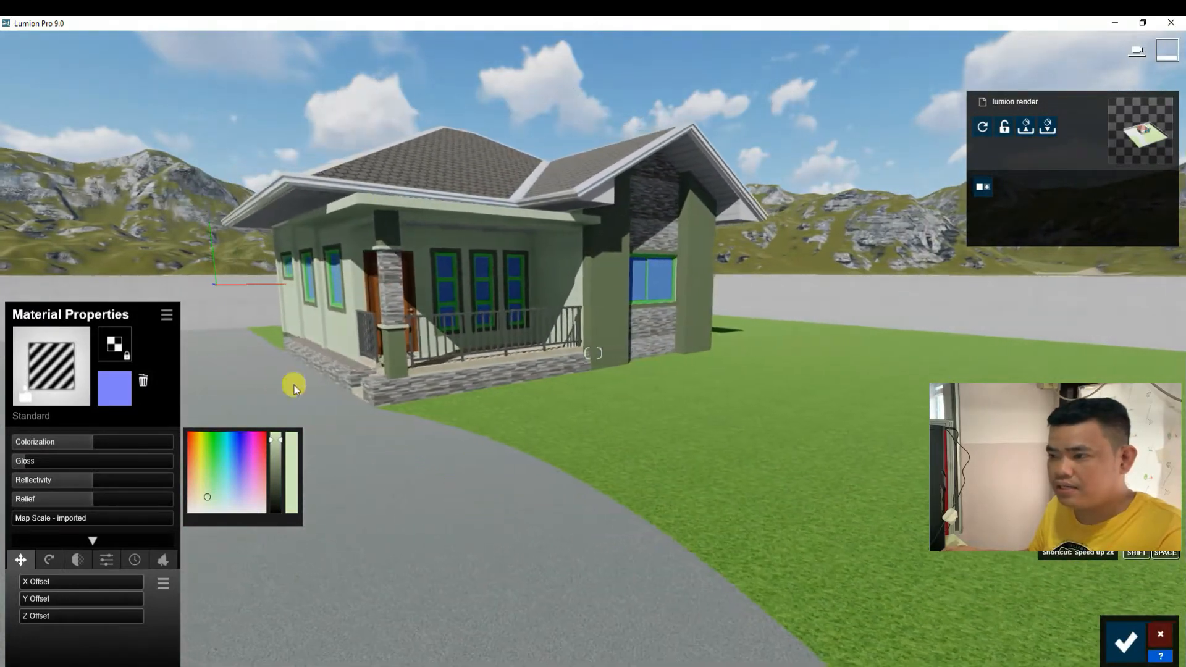
{"action": "key", "text": "w"}
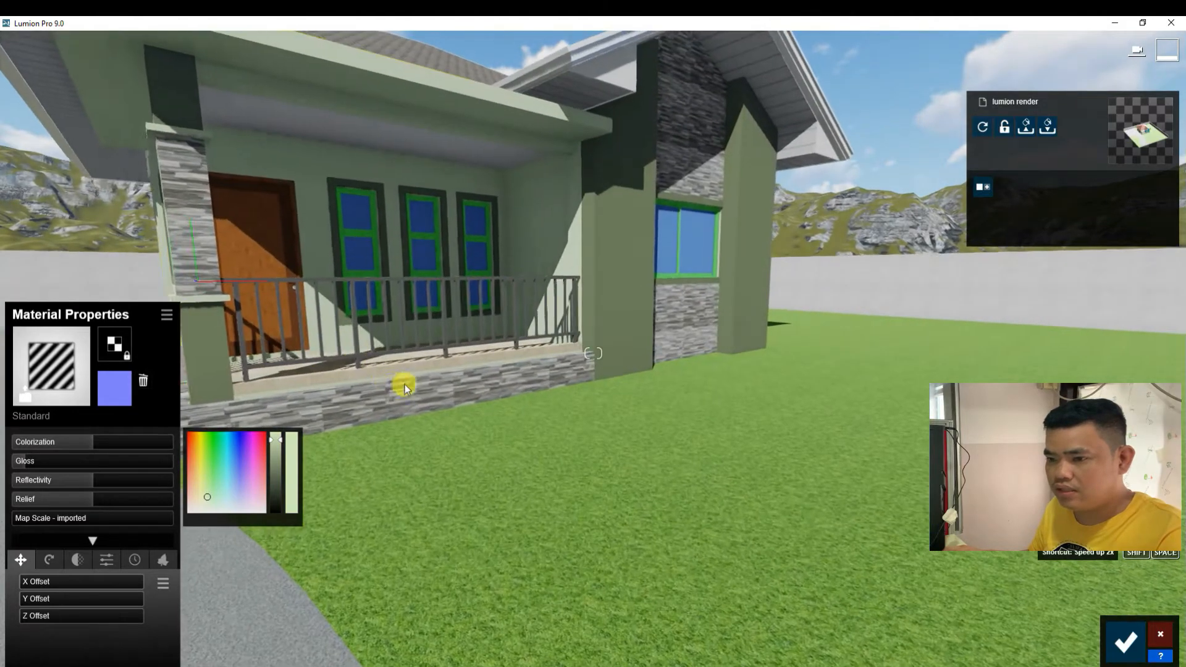
{"action": "left_click", "coordinate": [407, 389]}
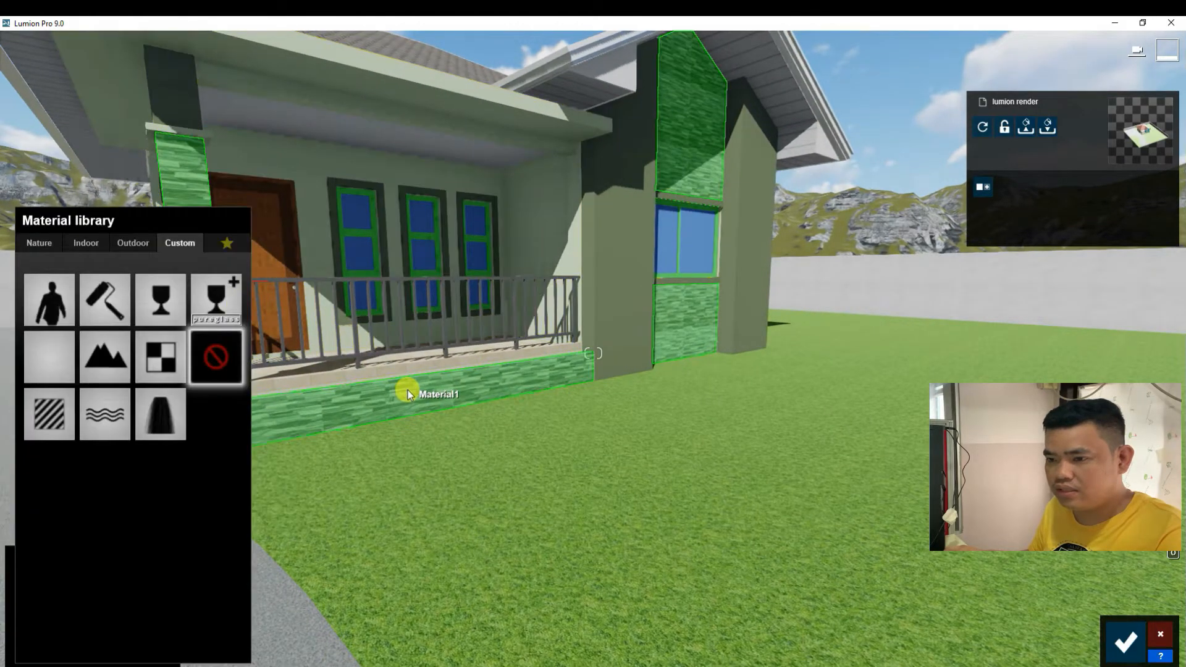
{"action": "left_click", "coordinate": [40, 409]}
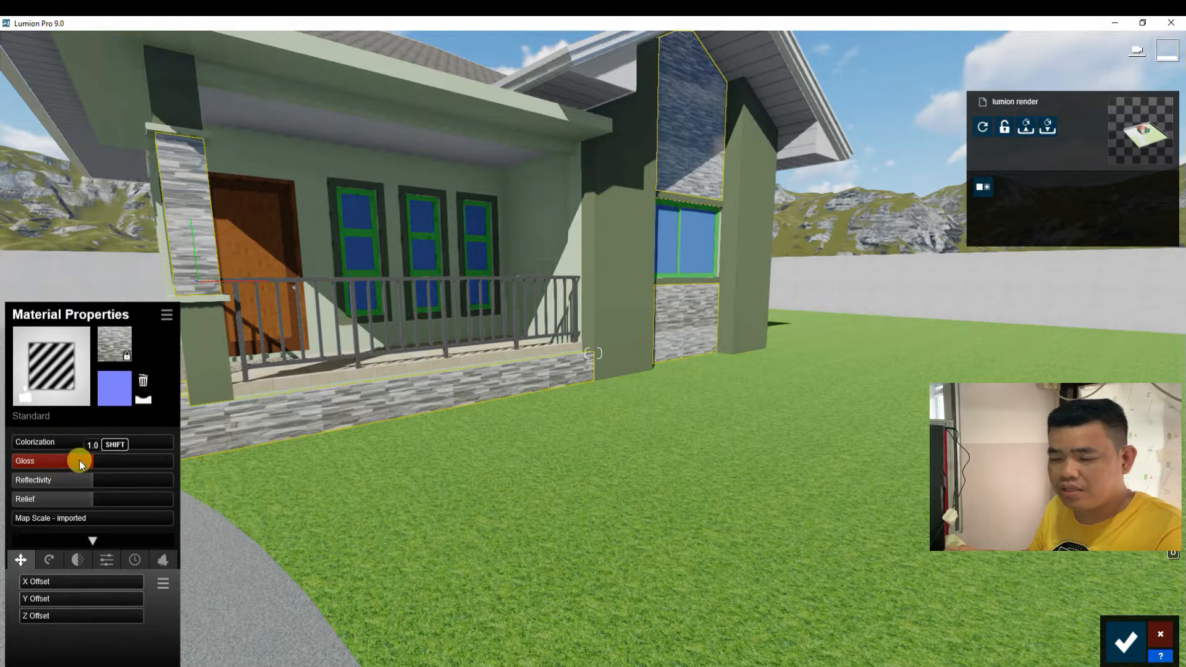
Step: Reduce the stone cladding's gloss to near zero, set its weathering to 0.6, and save the material
{"action": "left_click_drag", "start_coordinate": [79, 460], "coordinate": [46, 461]}
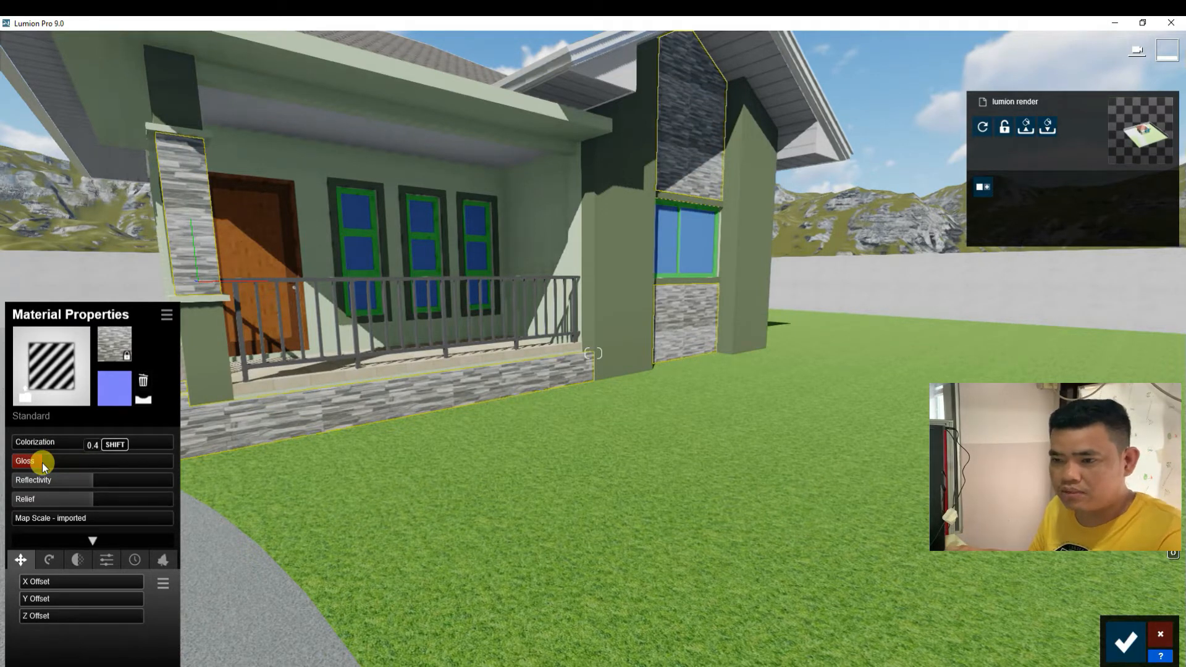
{"action": "left_click_drag", "start_coordinate": [42, 462], "coordinate": [23, 462]}
{"action": "left_click", "coordinate": [82, 481]}
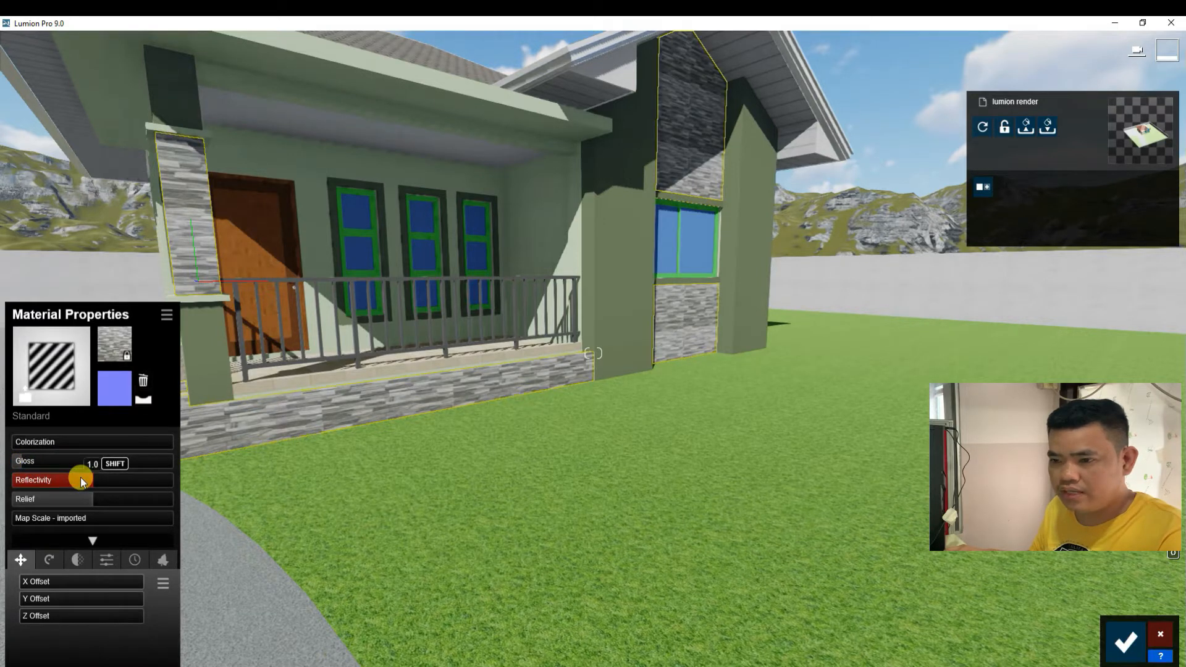
{"action": "left_click", "coordinate": [135, 561]}
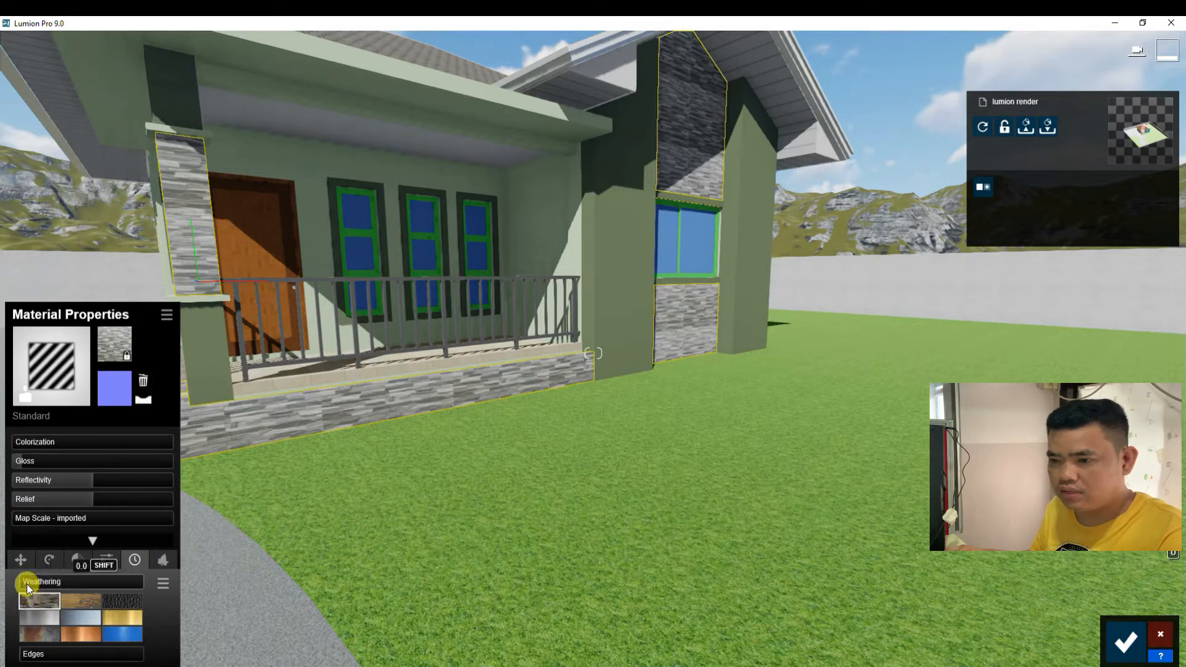
{"action": "left_click_drag", "start_coordinate": [27, 584], "coordinate": [93, 584], "text": "shift"}
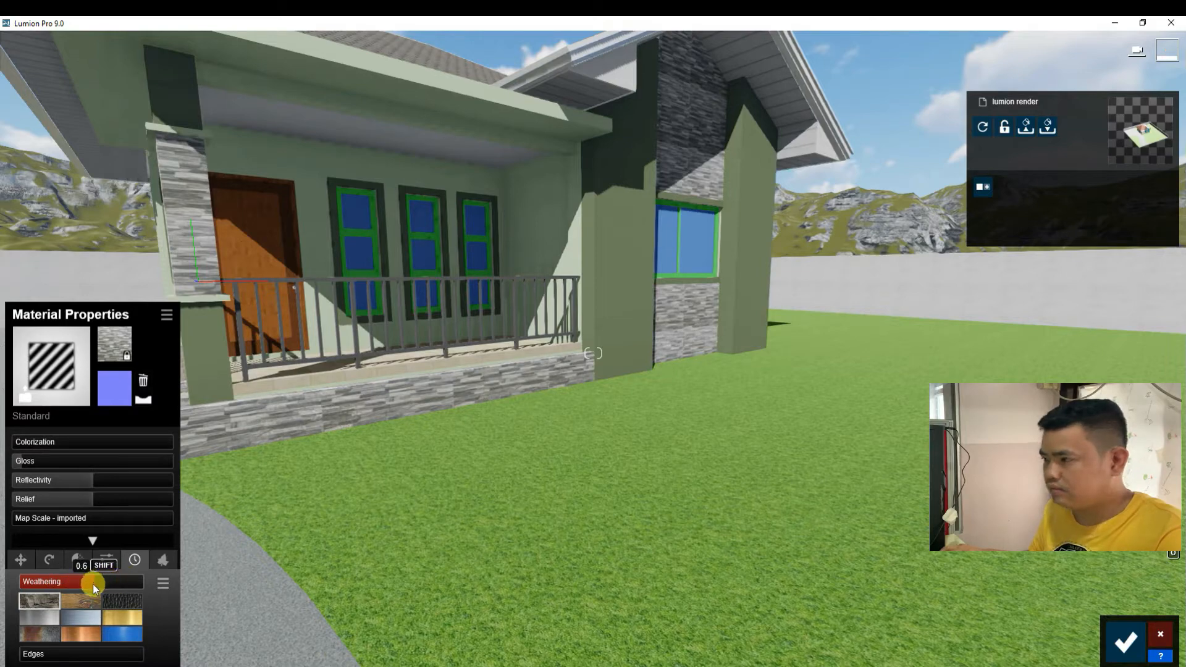
{"action": "left_click", "coordinate": [1110, 649]}
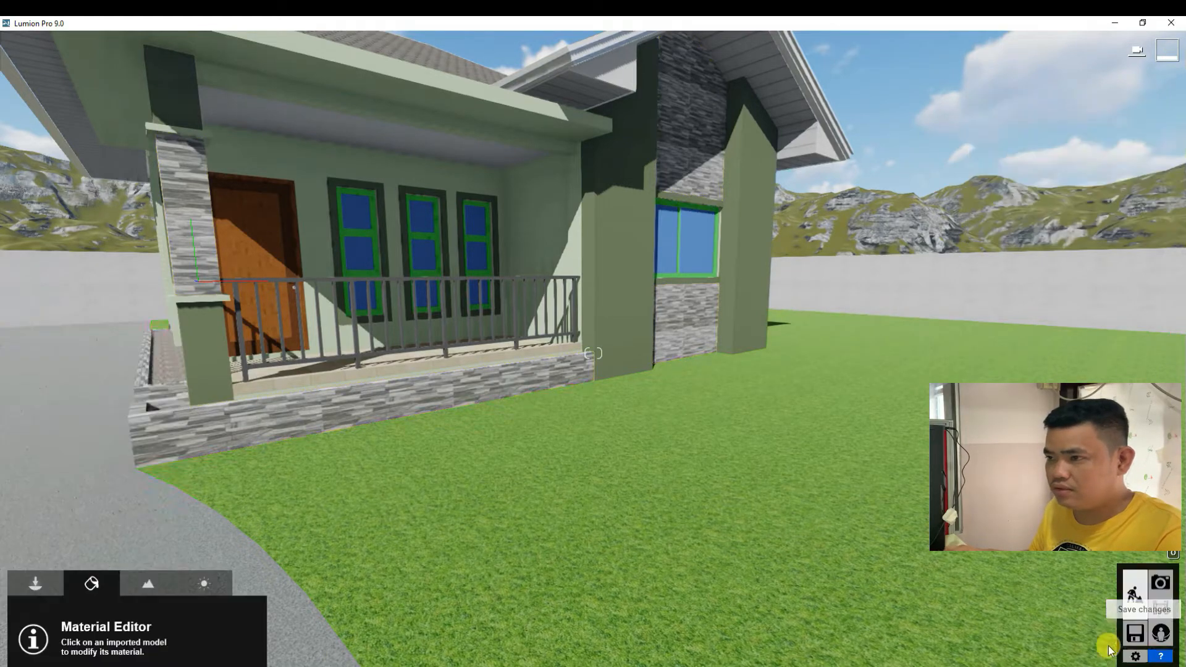
Step: Assign the Standard material to the bright green inner window frames (Color G03)
{"action": "key", "text": "s"}
{"action": "key", "text": "a"}
{"action": "right_click_drag", "start_coordinate": [853, 612], "coordinate": [841, 578]}
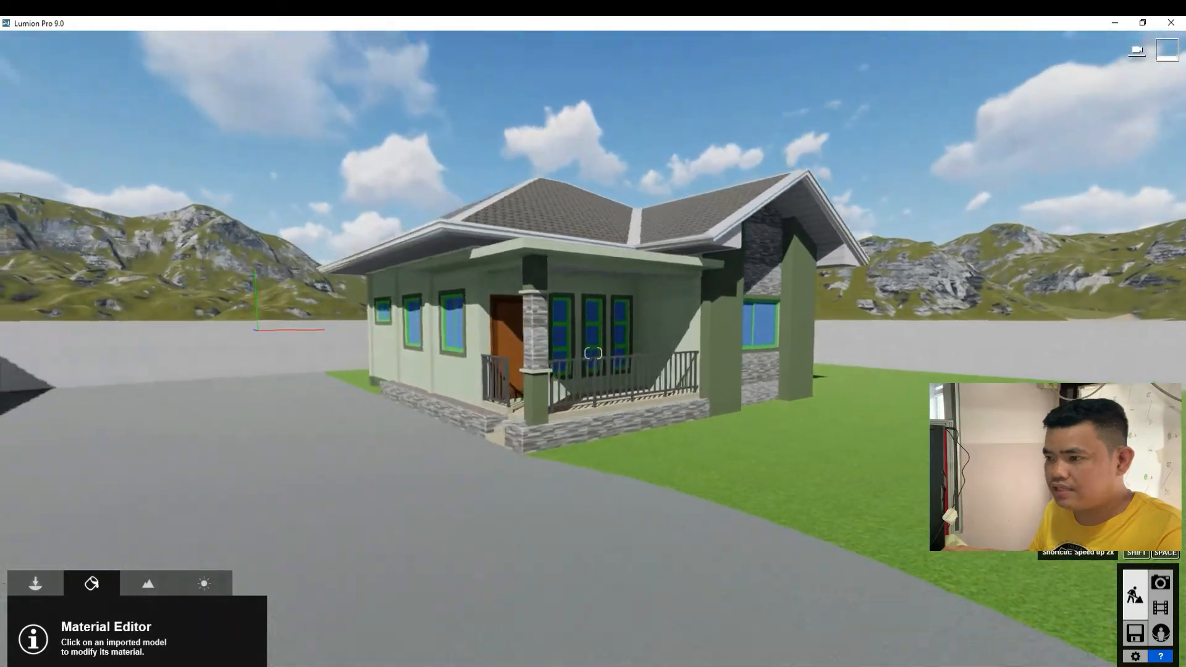
{"action": "key", "text": "w"}
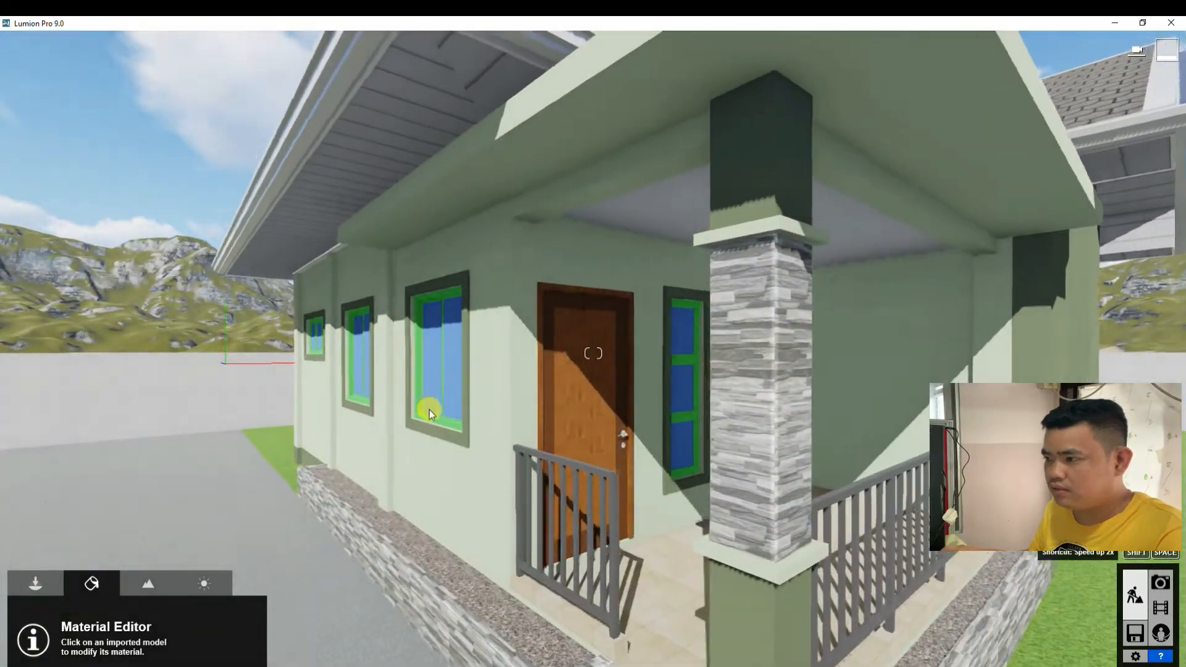
{"action": "key", "text": "a"}
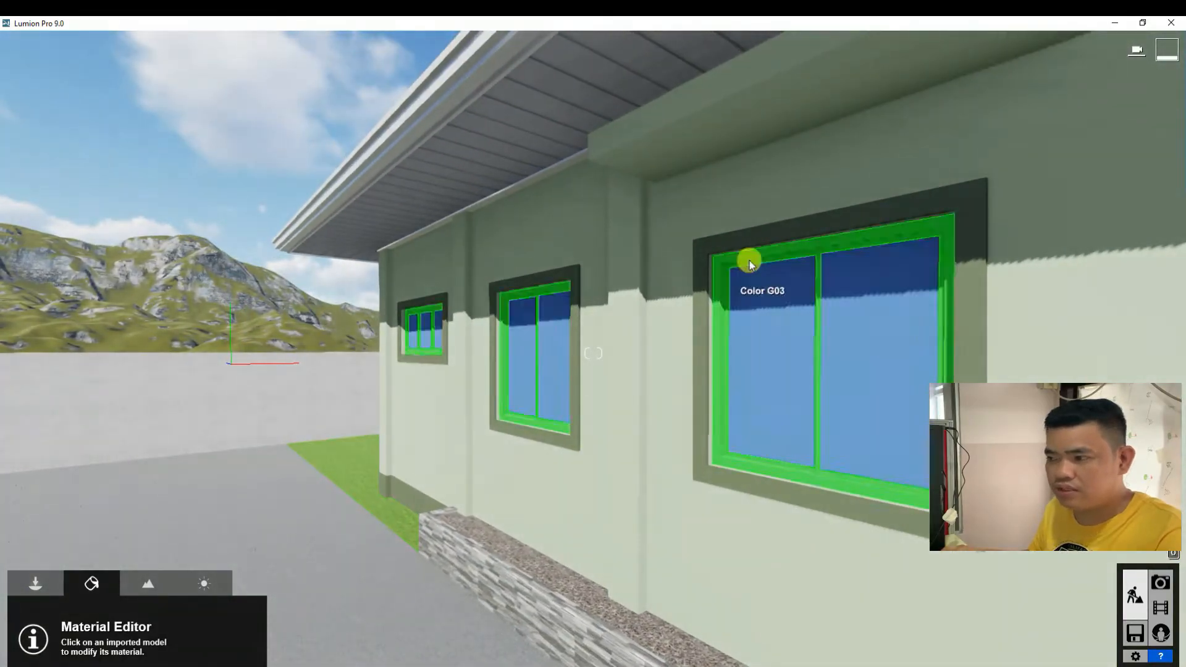
{"action": "left_click", "coordinate": [724, 425]}
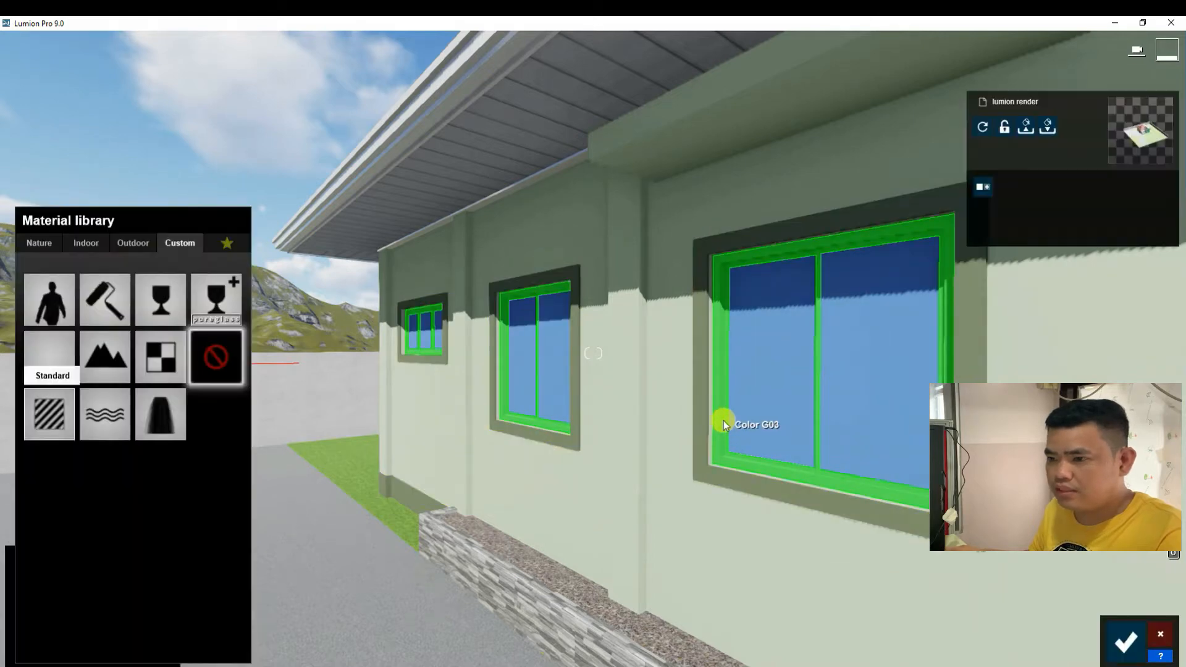
{"action": "left_click", "coordinate": [47, 420]}
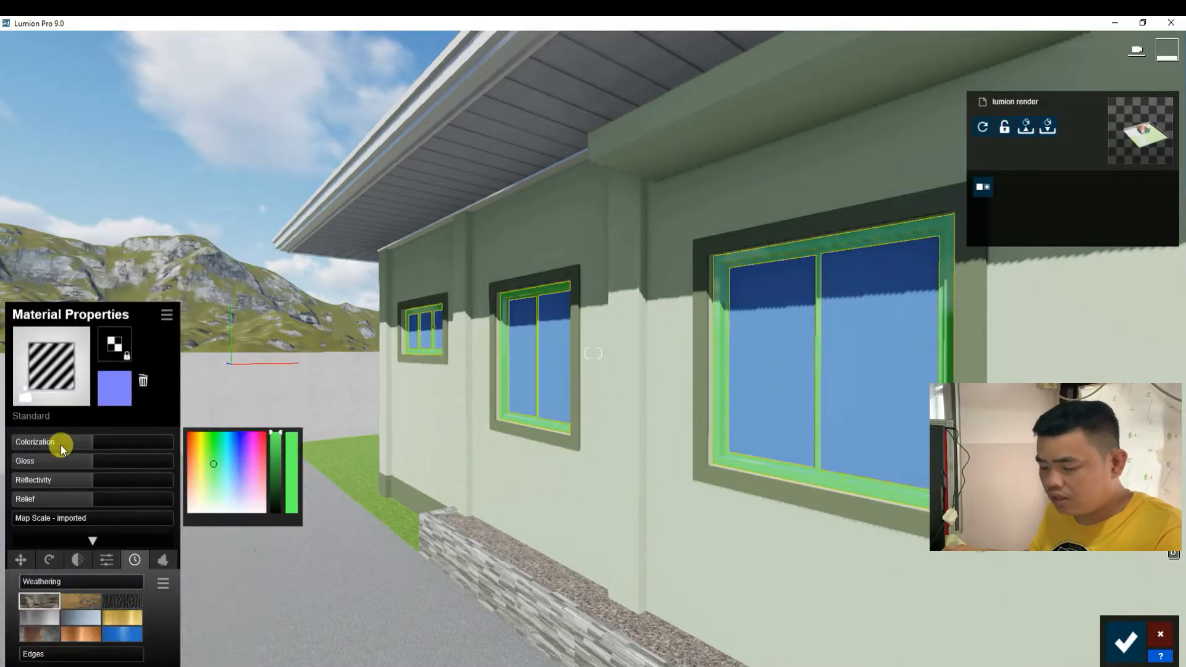
{"action": "key", "text": "w"}
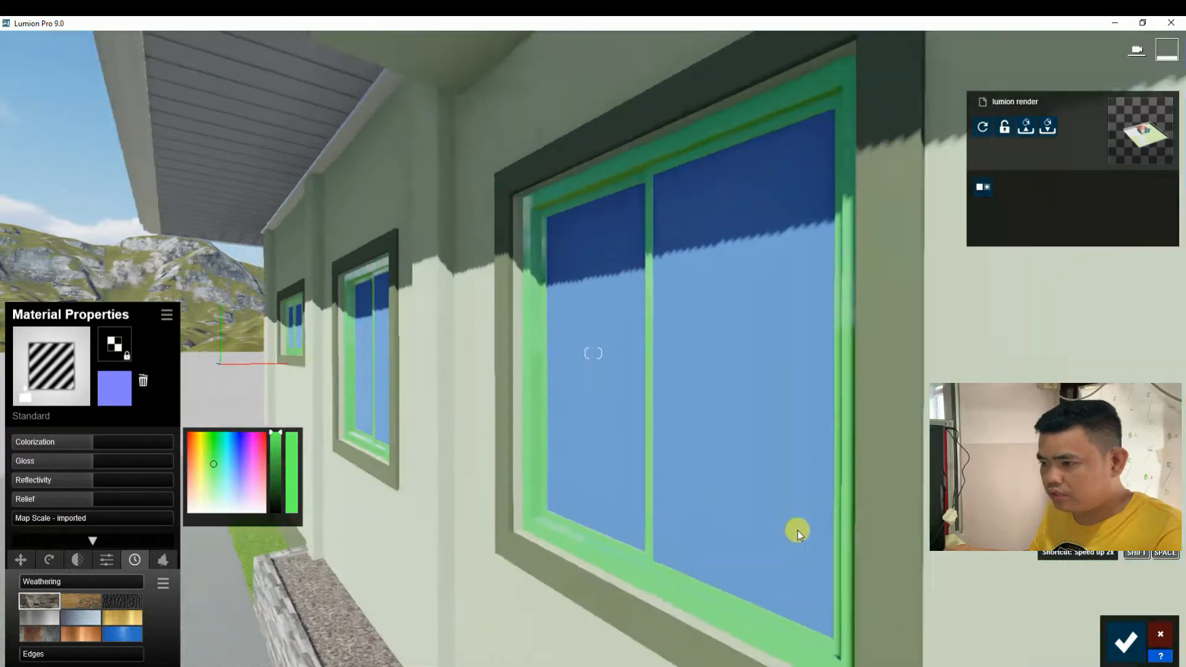
{"action": "key", "text": "a"}
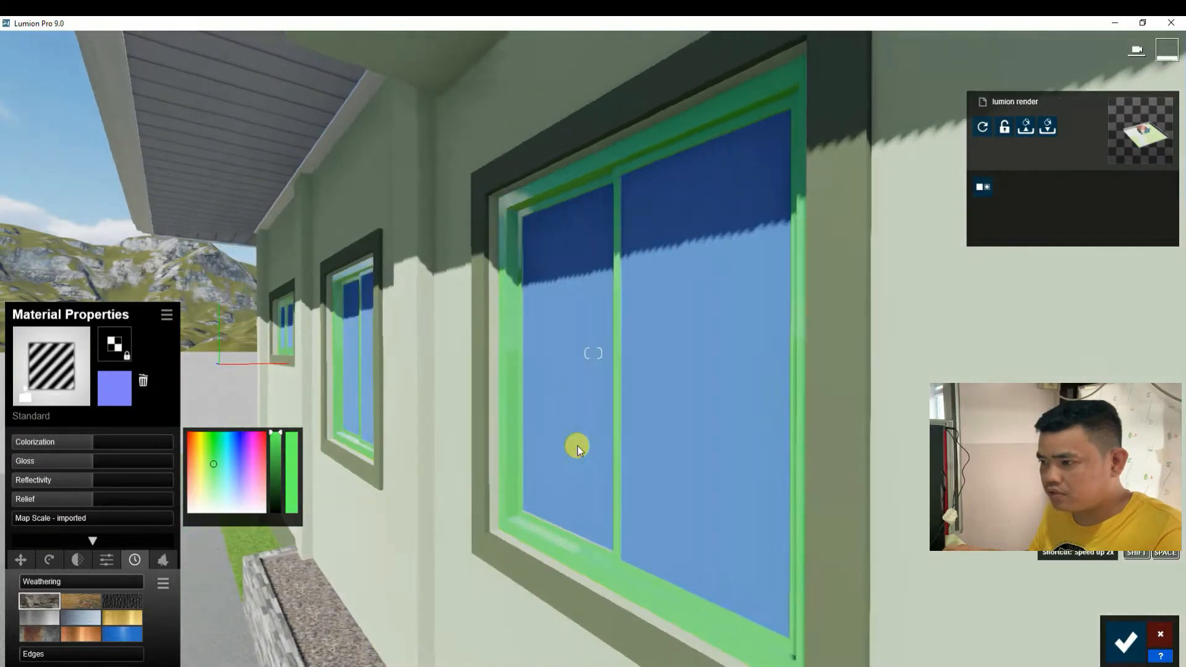
{"action": "key", "text": "shift+w"}
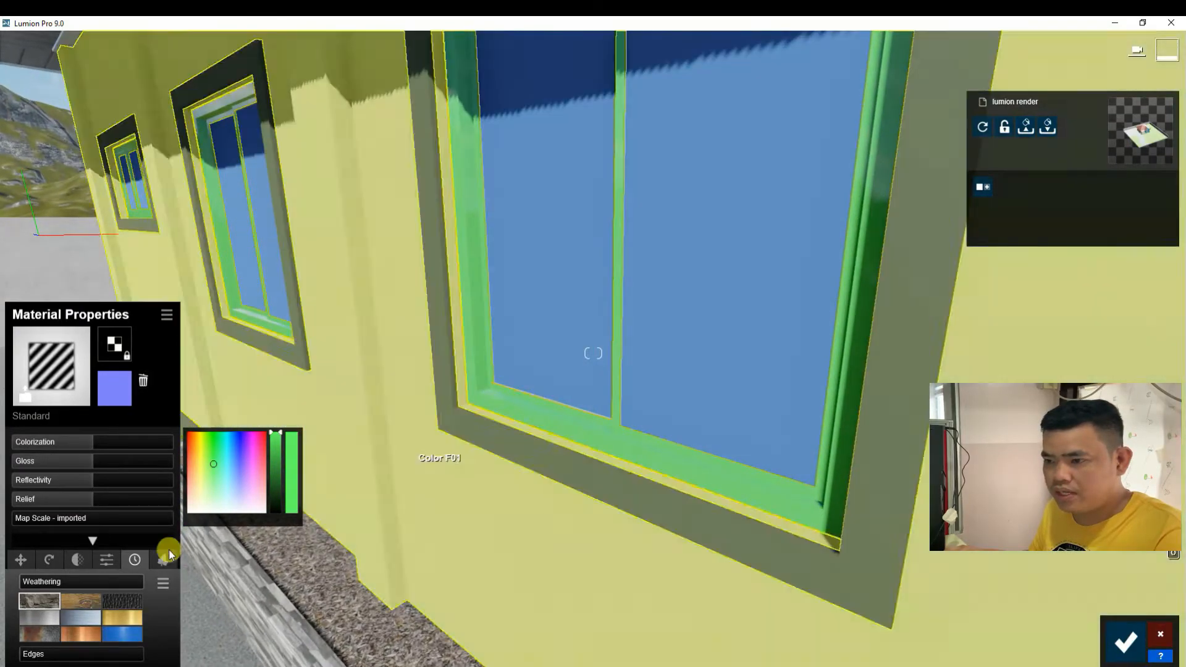
Step: Darken the inner window frames to black, lower their gloss slightly, raise their reflectivity, and save the material
{"action": "left_click_drag", "start_coordinate": [273, 442], "coordinate": [272, 515]}
{"action": "scroll", "coordinate": [601, 466], "scroll_direction": "down", "scroll_amount": 3}
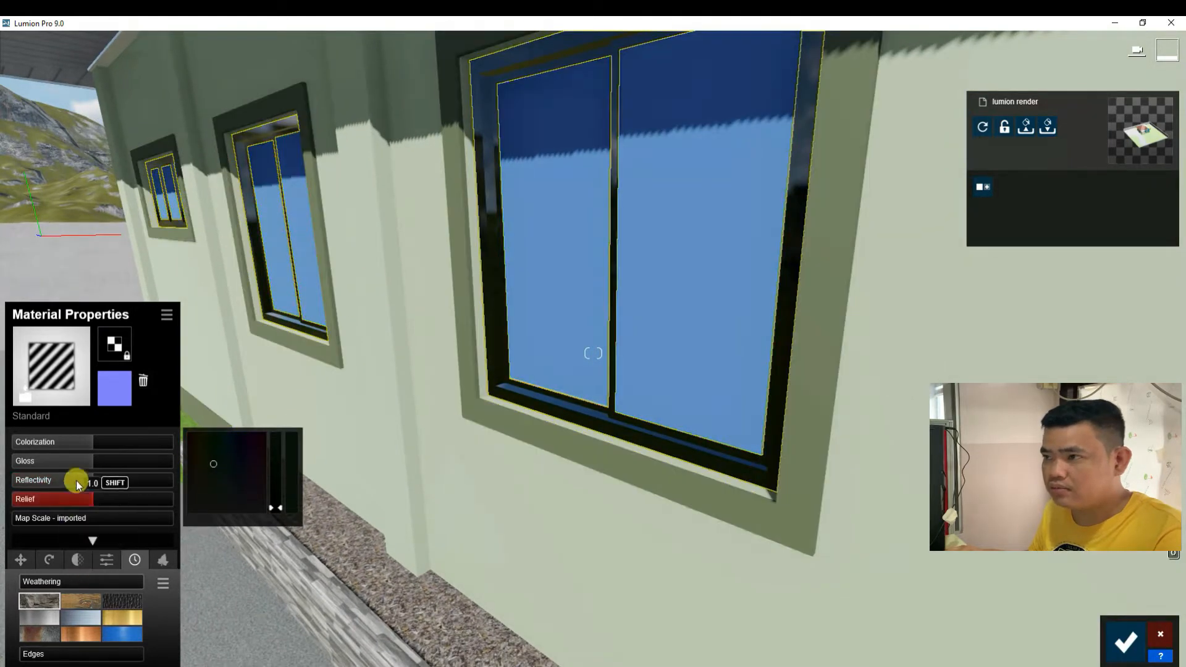
{"action": "left_click_drag", "start_coordinate": [75, 462], "coordinate": [121, 491]}
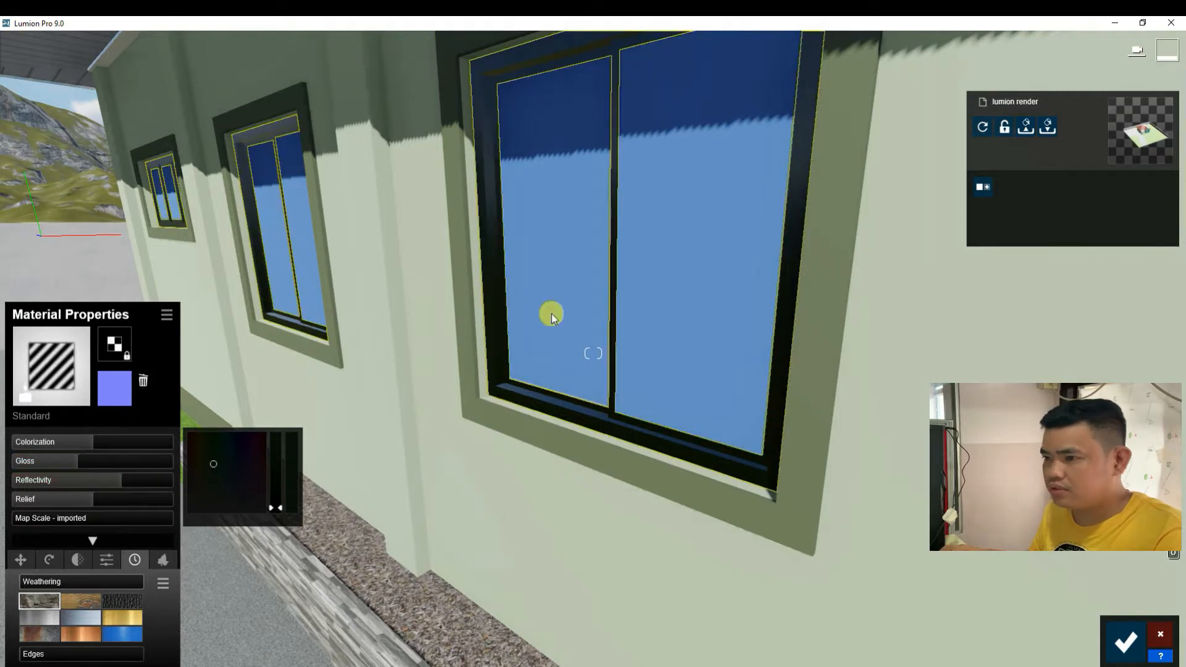
{"action": "left_click", "coordinate": [1114, 642]}
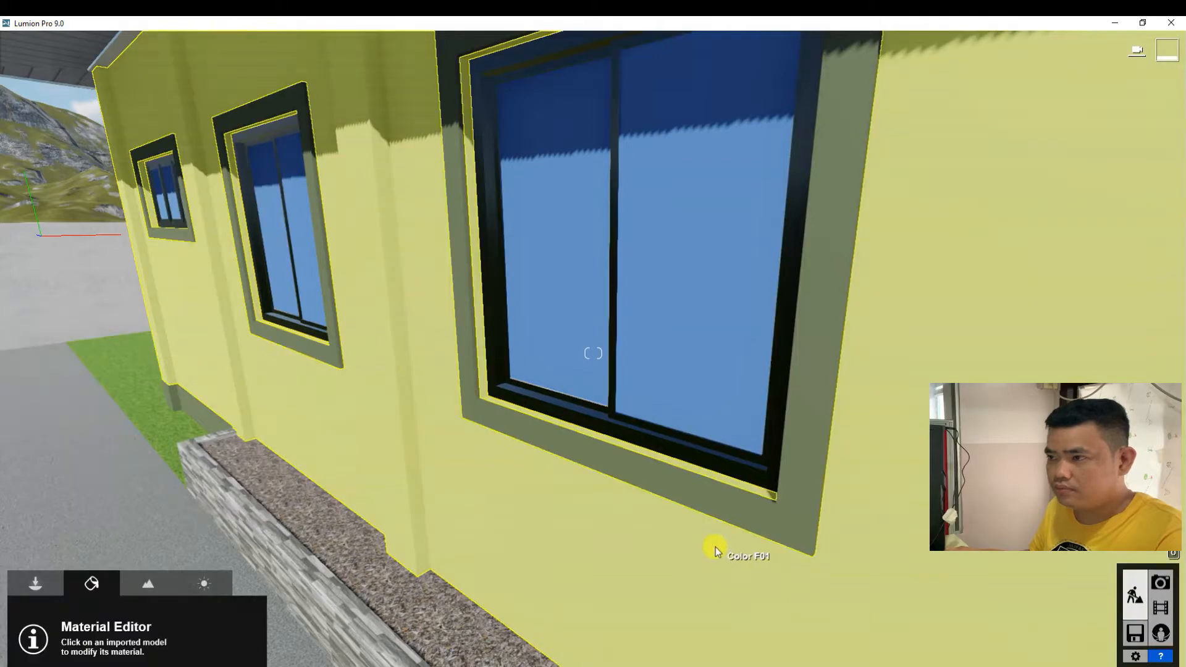
Step: Examine the house exterior from the side windows around to the roof, porch and front gable
{"action": "key", "text": "s"}
{"action": "right_click_drag", "start_coordinate": [383, 356], "coordinate": [313, 305]}
{"action": "key", "text": "s"}
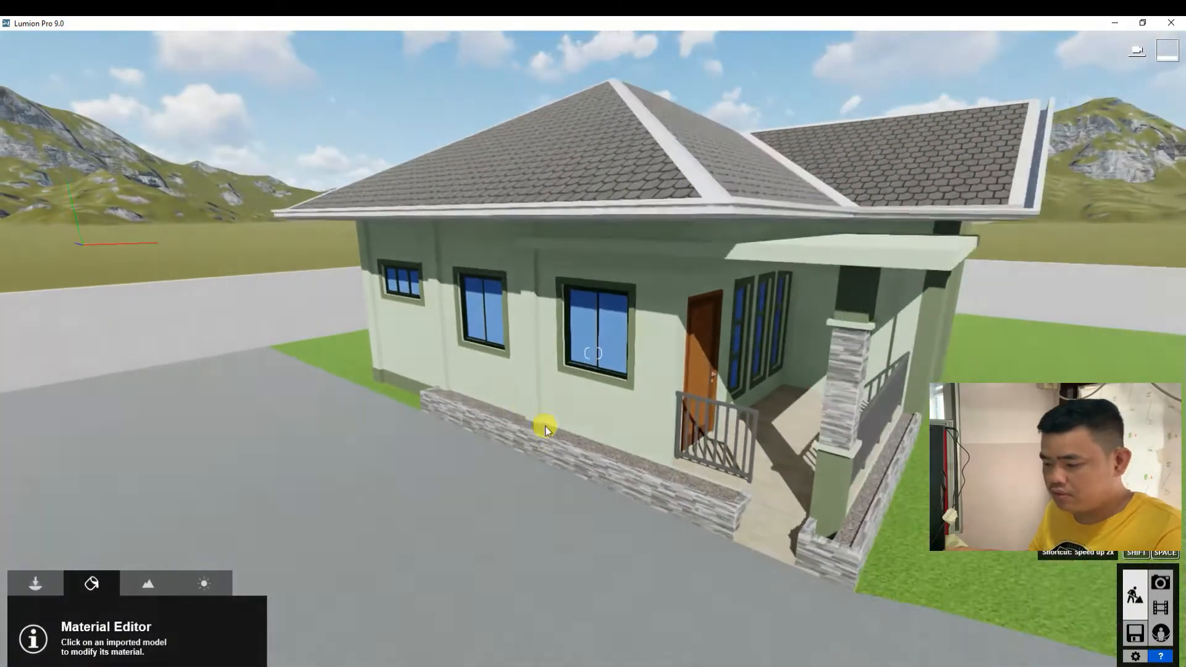
{"action": "right_click_drag", "start_coordinate": [543, 426], "coordinate": [540, 349]}
{"action": "key", "text": "w"}
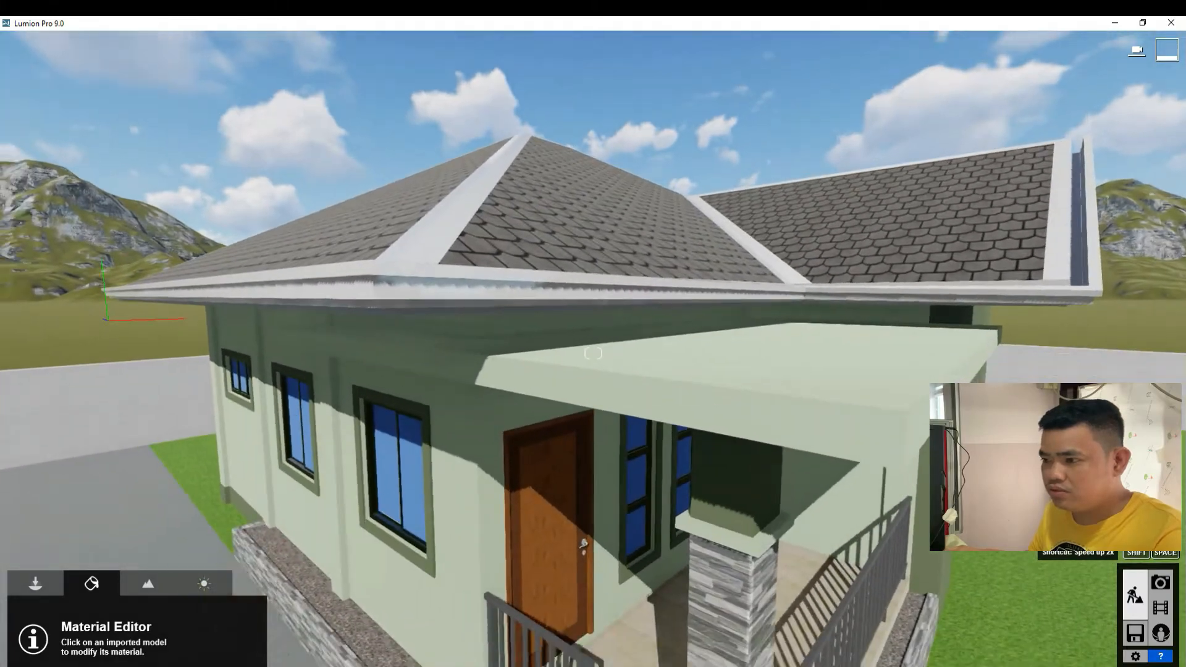
{"action": "right_click_drag", "start_coordinate": [471, 124], "coordinate": [458, 198]}
{"action": "key", "text": "s"}
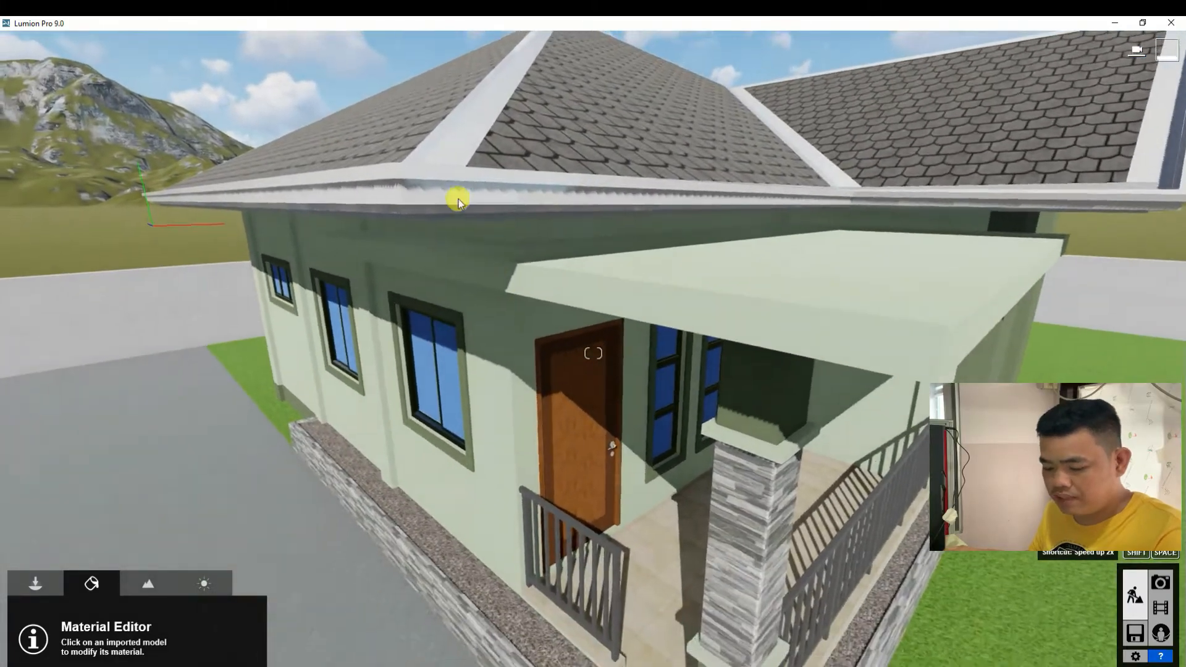
{"action": "key", "text": "d"}
{"action": "key", "text": "w"}
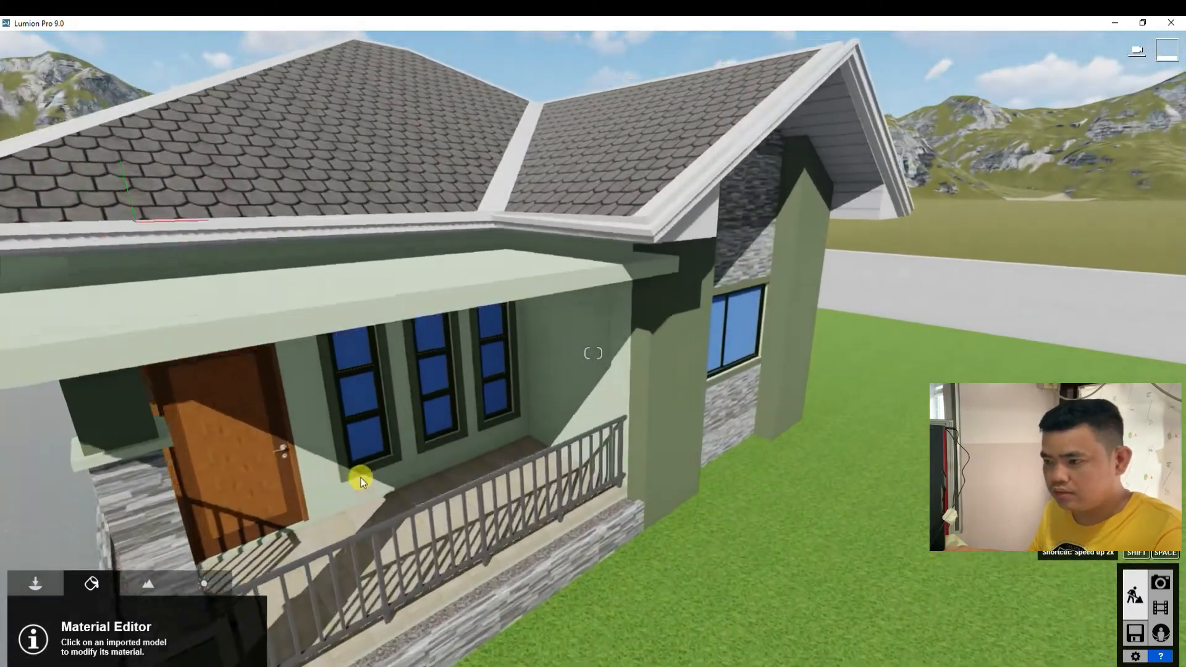
{"action": "key", "text": "q"}
{"action": "key", "text": "e"}
{"action": "key", "text": "e"}
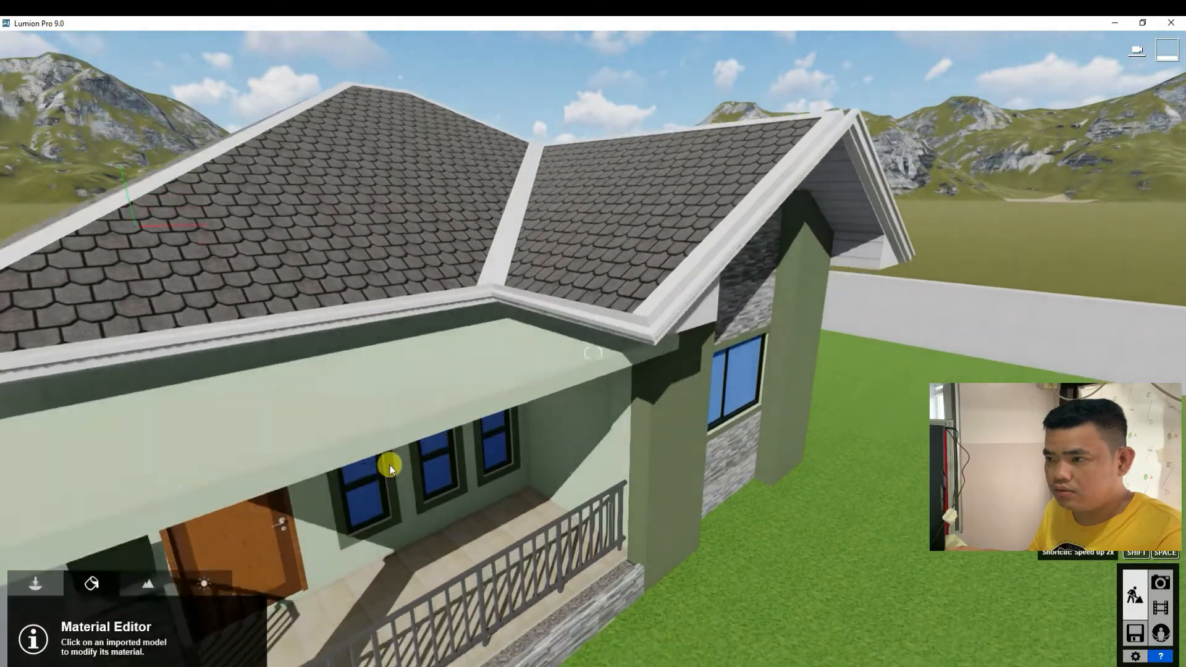
Step: Assign the Standard material to the porch railings (Color M06)
{"action": "key", "text": "w"}
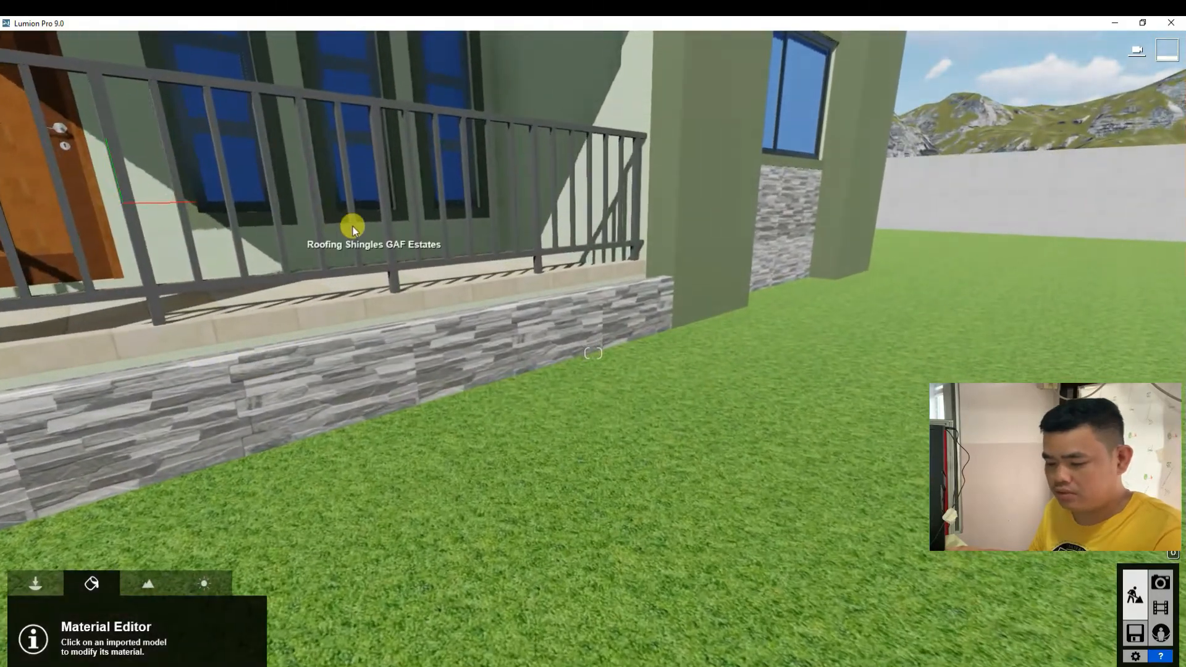
{"action": "key", "text": "a"}
{"action": "key", "text": "d"}
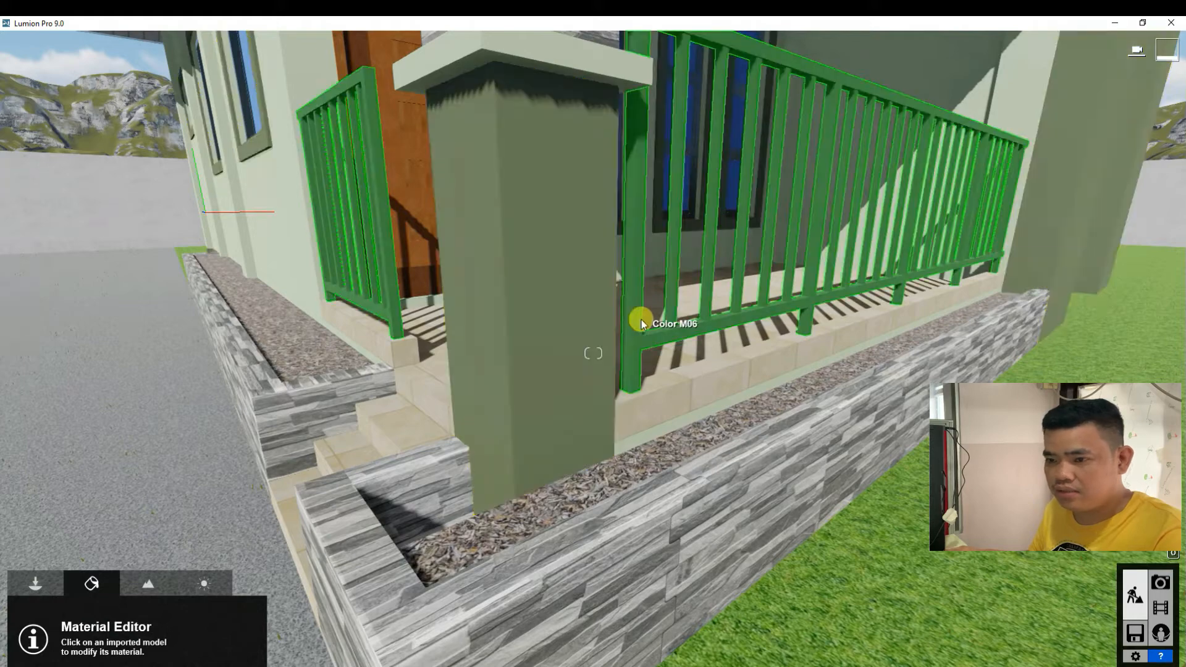
{"action": "left_click", "coordinate": [641, 323]}
{"action": "left_click", "coordinate": [43, 401]}
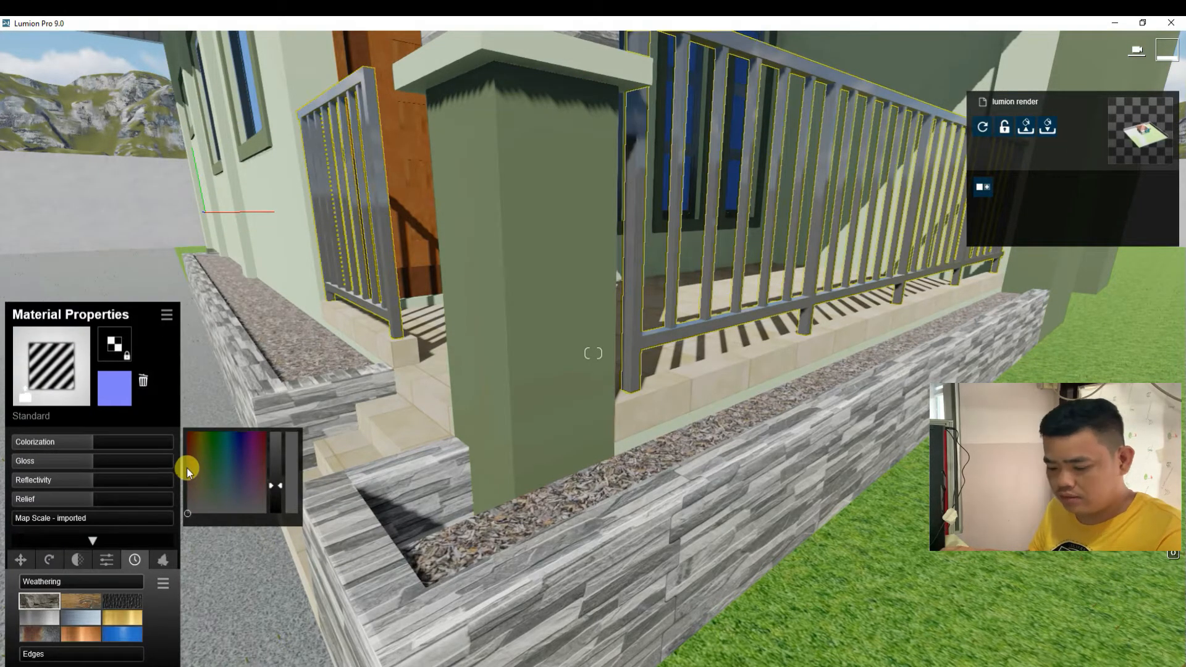
Step: Darken the porch railings to black, set their gloss to about 0.7, raise their reflectivity slightly, and save the material
{"action": "key", "text": "w"}
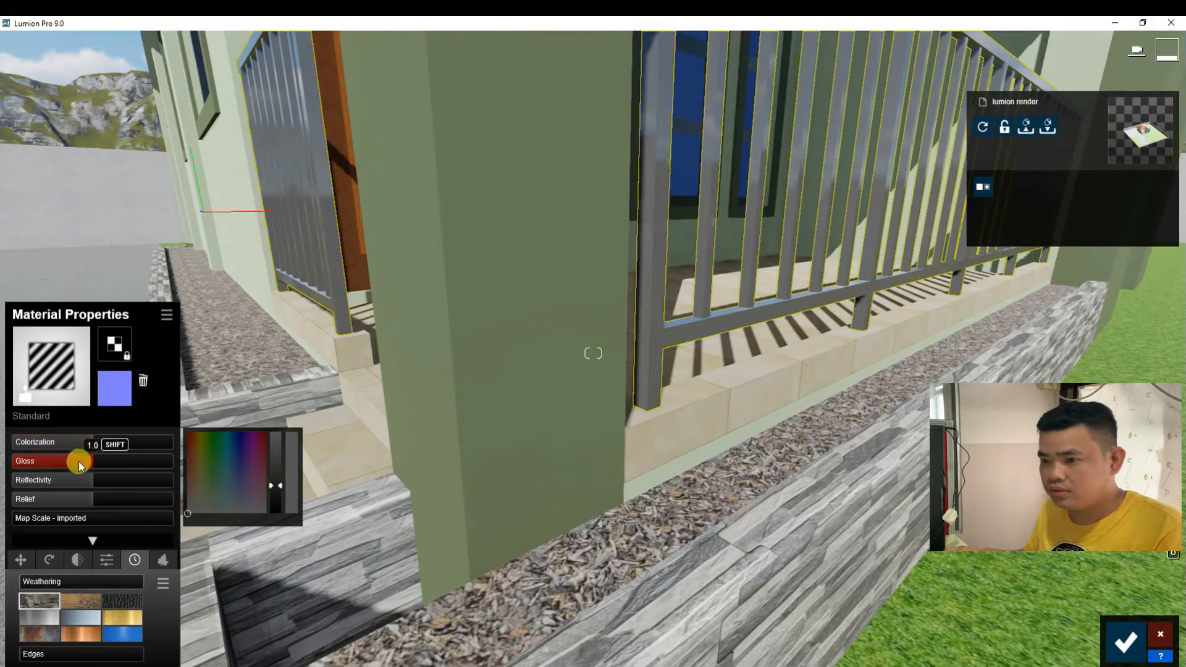
{"action": "left_click_drag", "start_coordinate": [79, 462], "coordinate": [61, 462]}
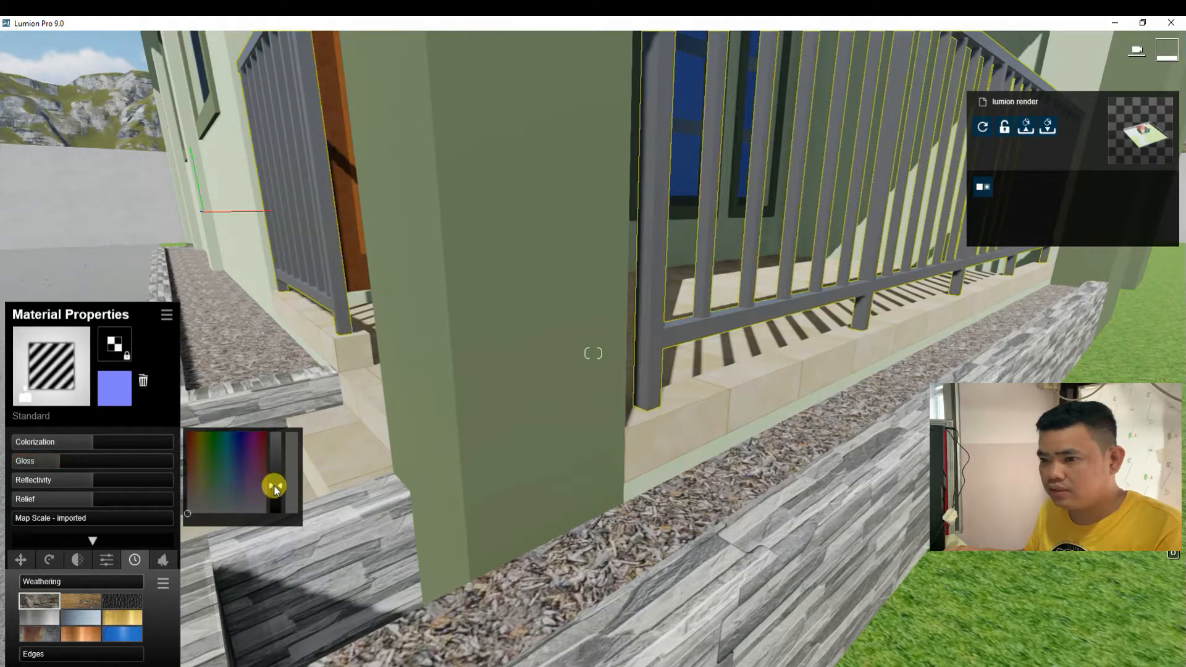
{"action": "left_click_drag", "start_coordinate": [273, 485], "coordinate": [268, 526]}
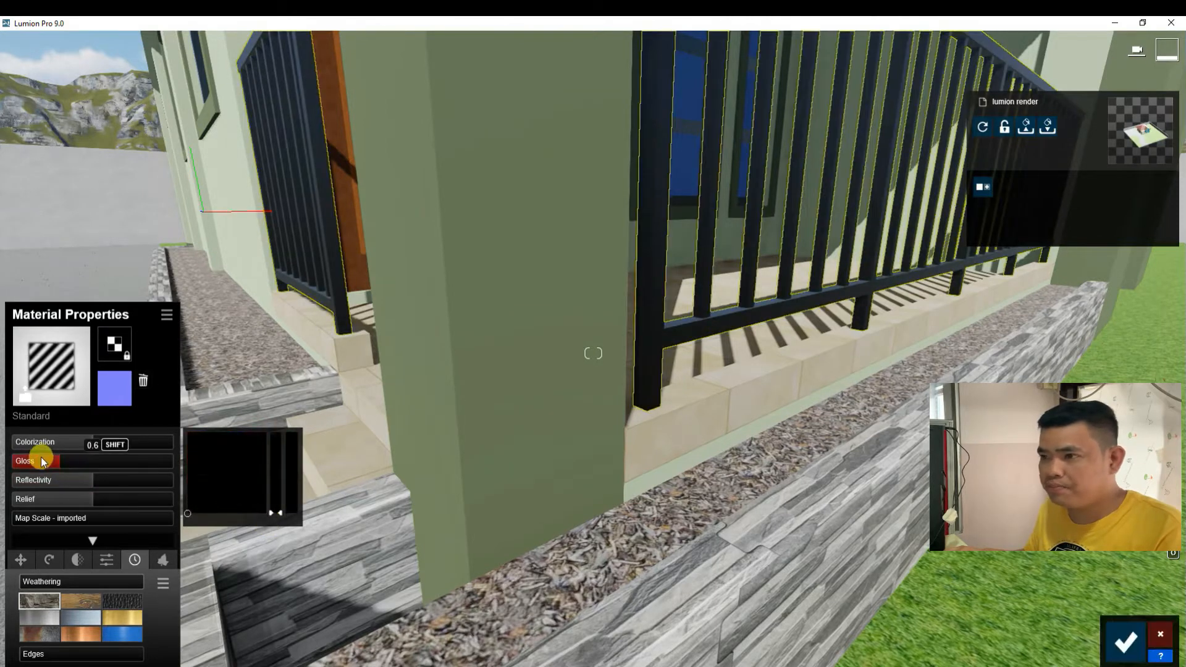
{"action": "left_click_drag", "start_coordinate": [82, 464], "coordinate": [114, 472]}
{"action": "left_click", "coordinate": [75, 462]}
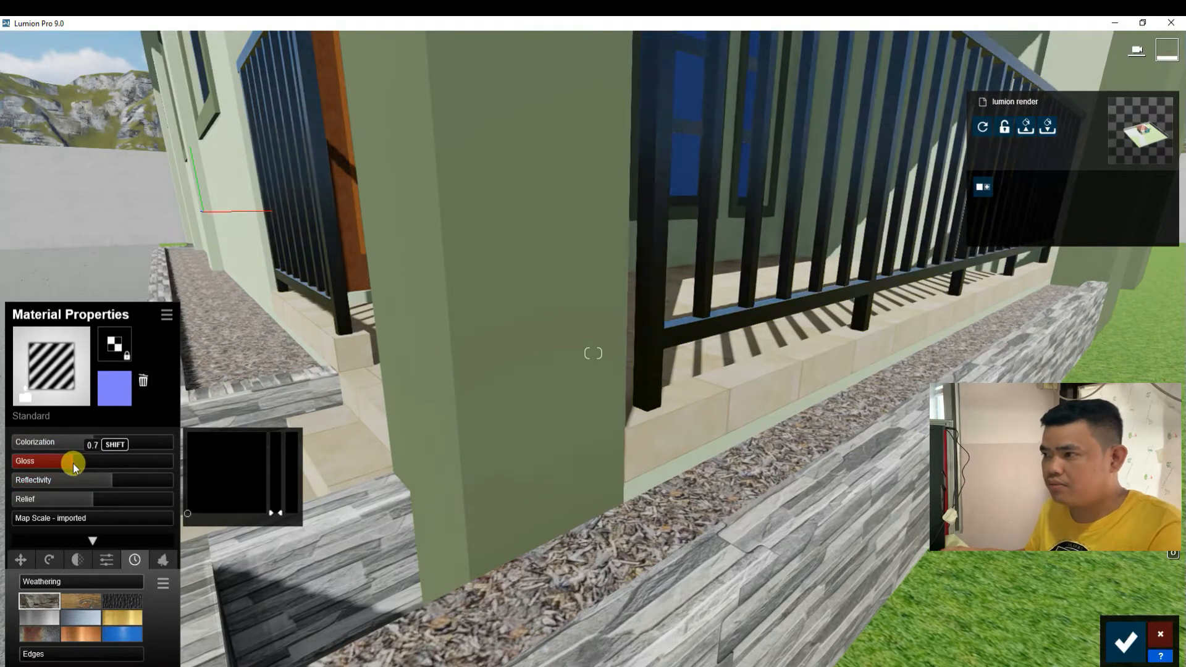
{"action": "scroll", "coordinate": [450, 531], "scroll_direction": "down", "scroll_amount": 5}
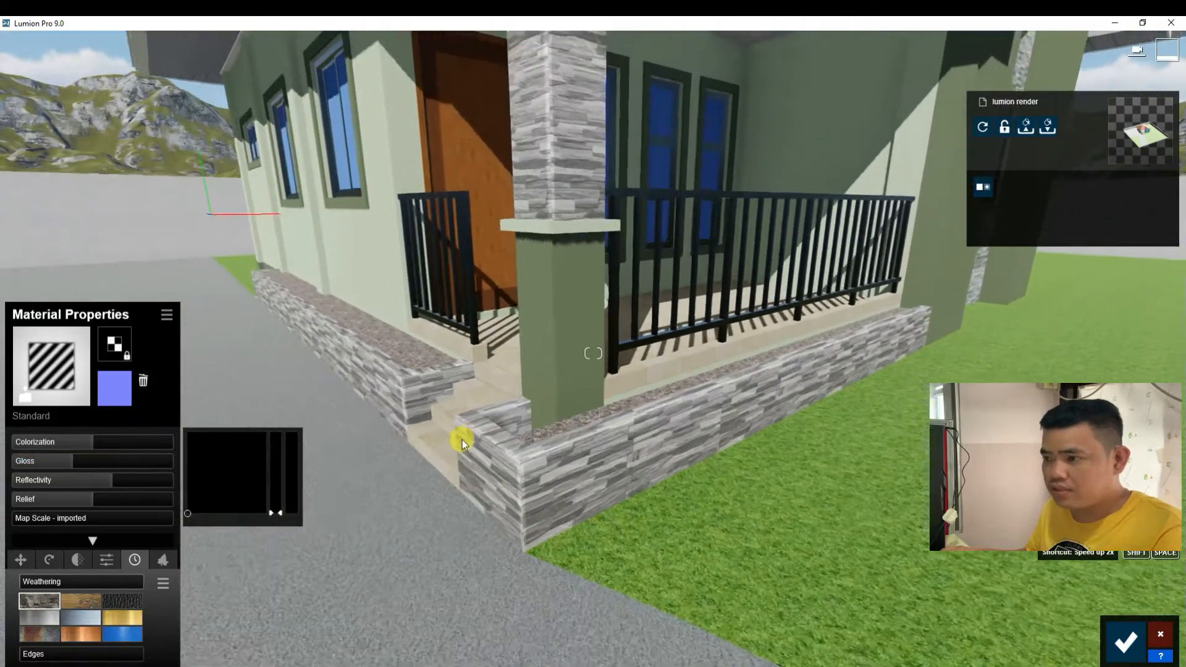
{"action": "right_click_drag", "start_coordinate": [462, 440], "coordinate": [423, 272]}
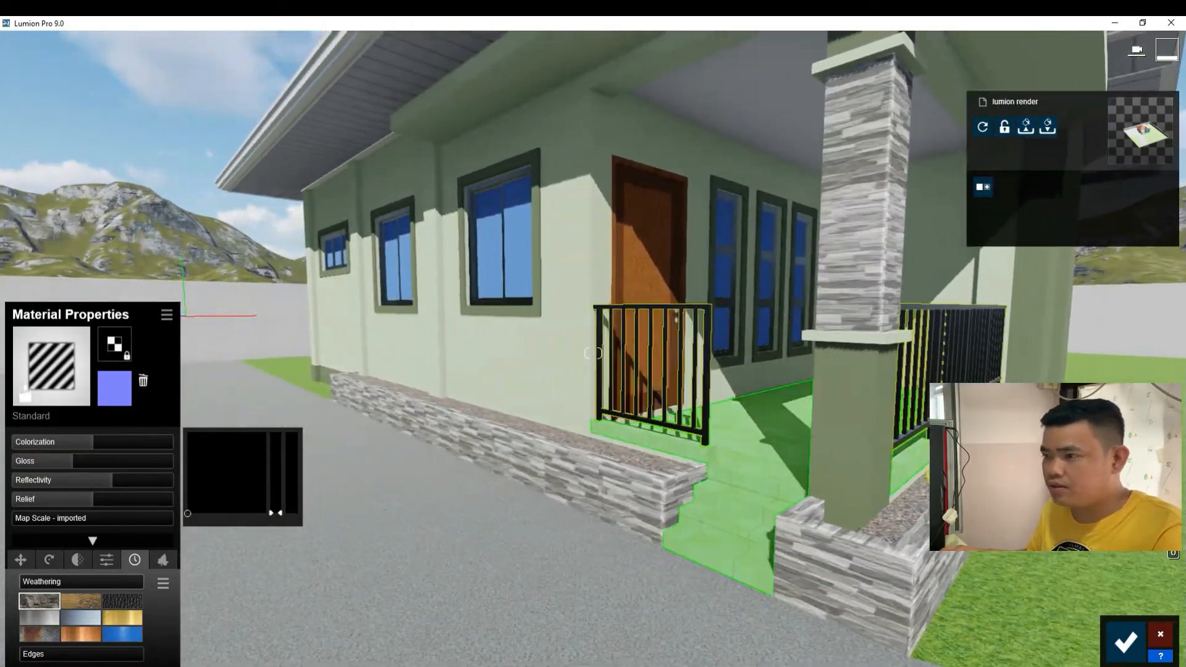
{"action": "left_click", "coordinate": [1133, 642]}
Step: Replace the blue window glass (Translucent Glass Blue) with the outdoor glass material Glass Panels Volume 001
{"action": "scroll", "coordinate": [497, 225], "scroll_direction": "up", "scroll_amount": 3}
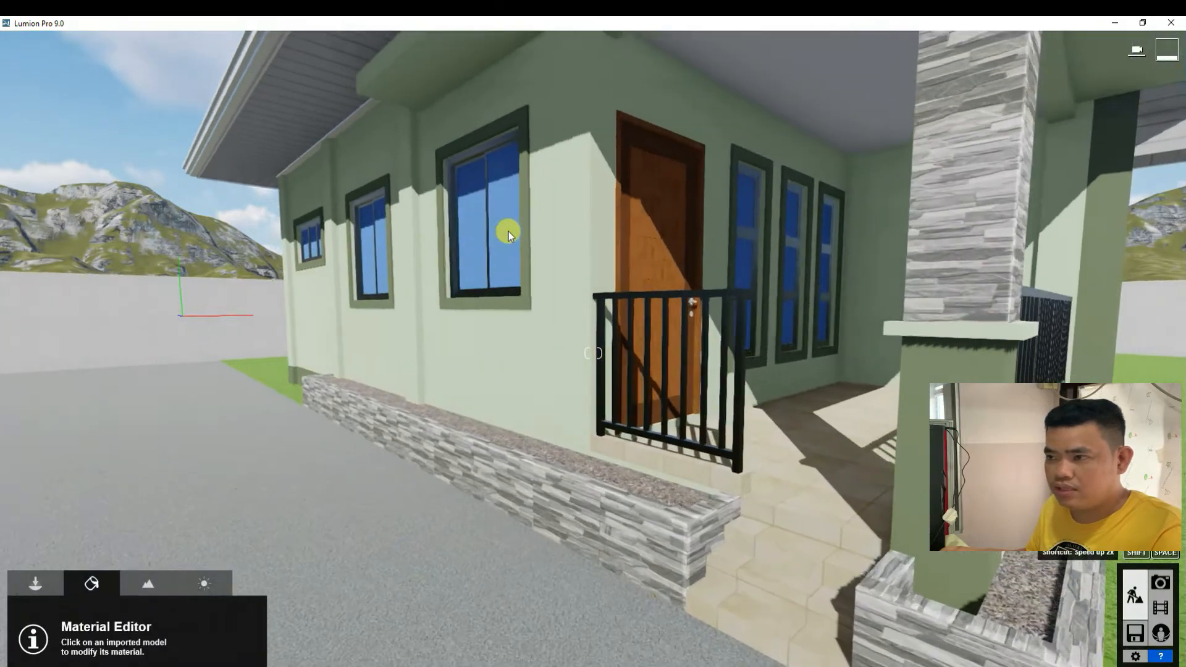
{"action": "left_click", "coordinate": [502, 208]}
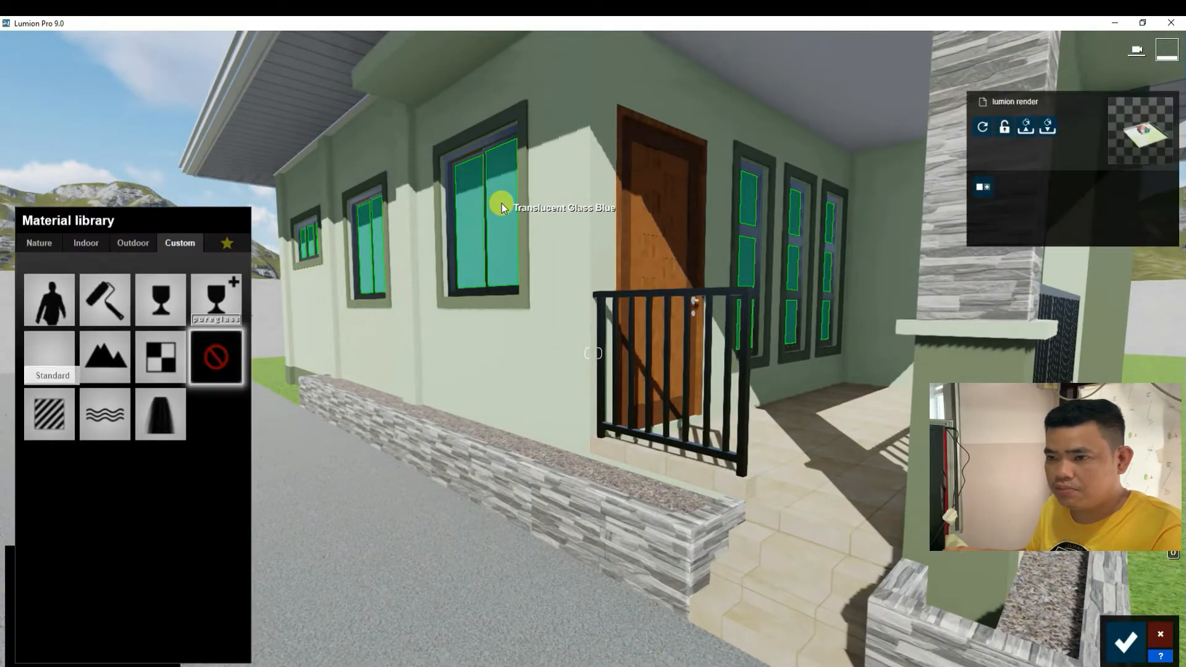
{"action": "left_click", "coordinate": [126, 242]}
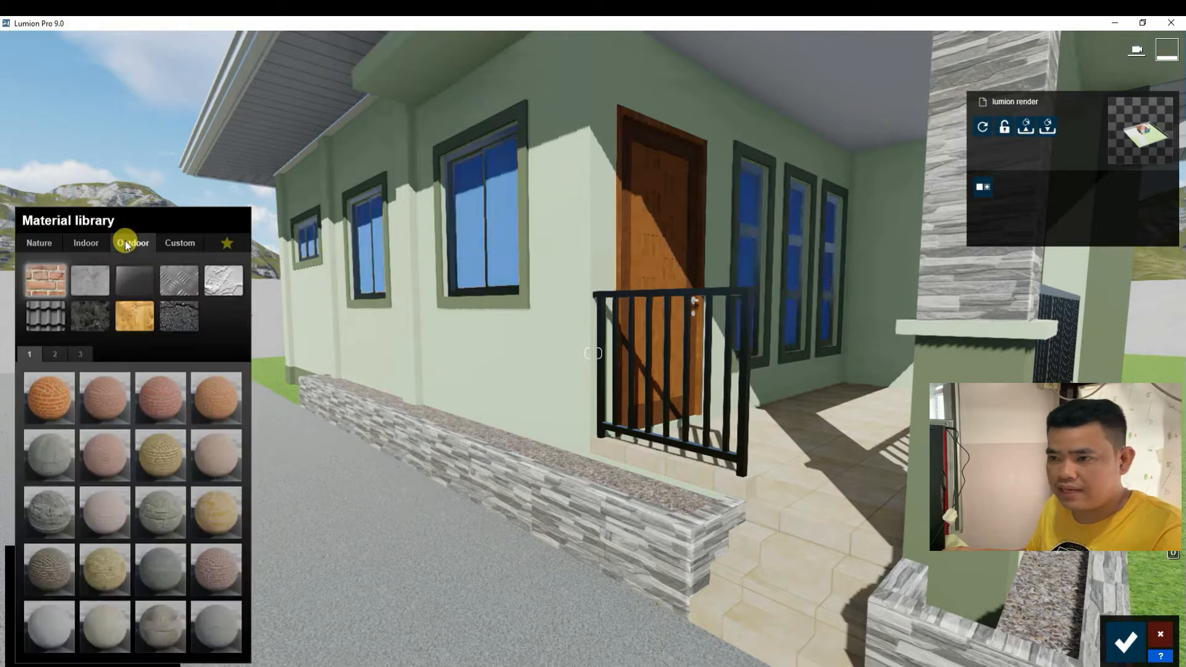
{"action": "left_click", "coordinate": [132, 284]}
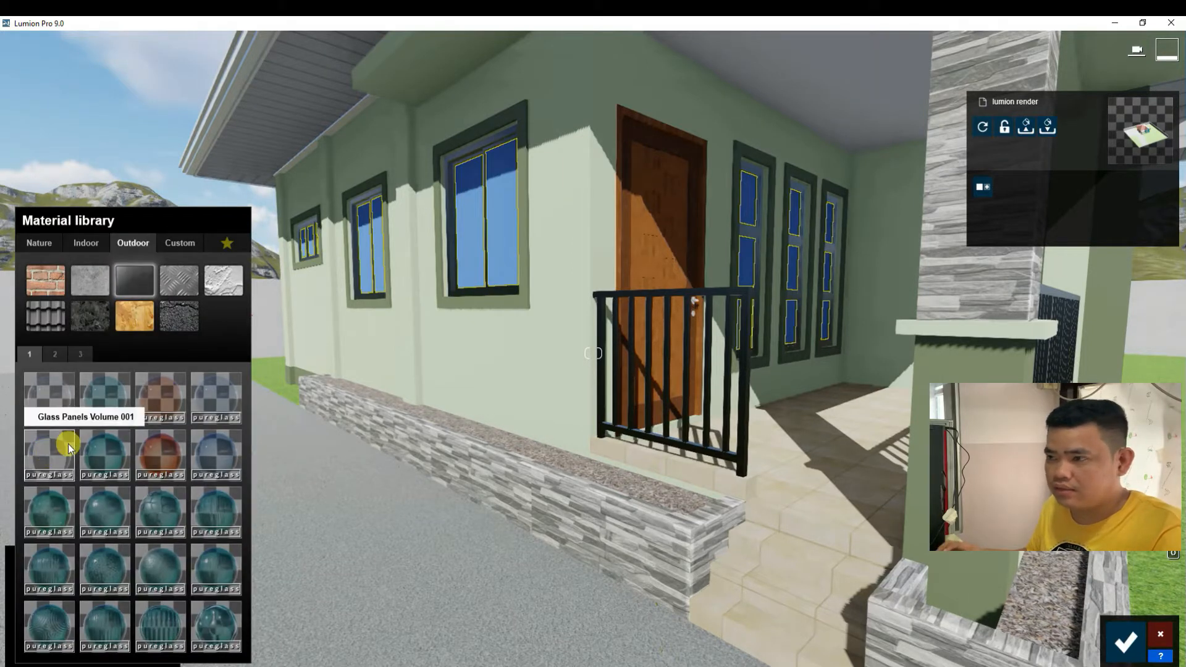
{"action": "left_click", "coordinate": [40, 446]}
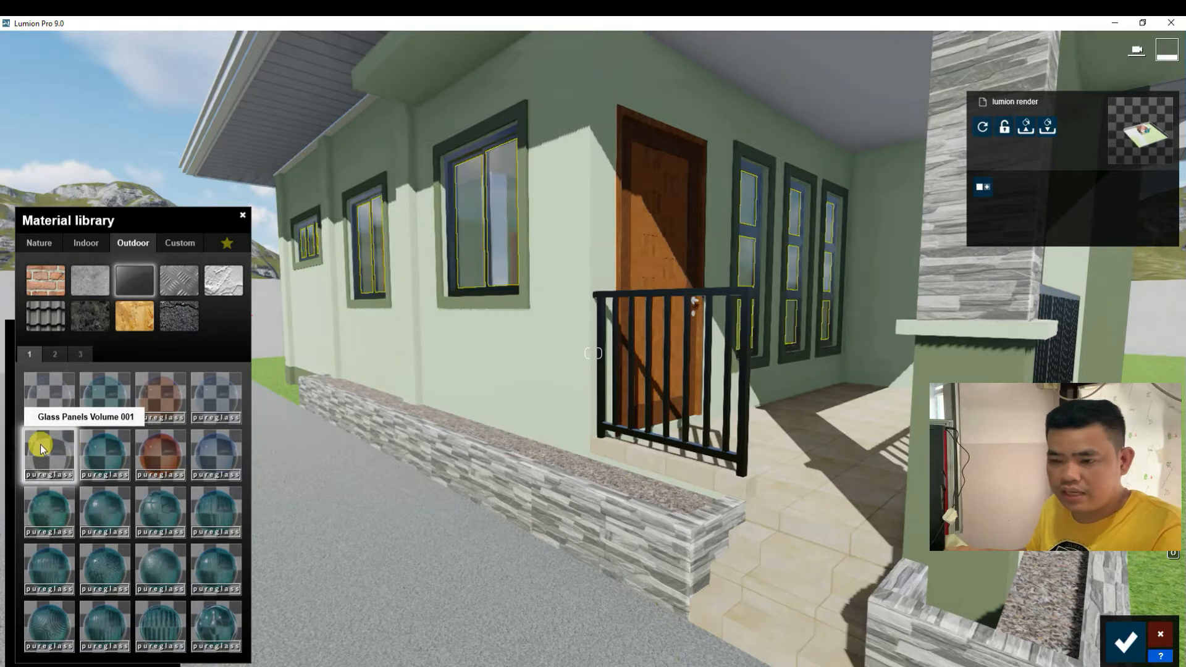
Step: Raise the window glass reflectivity to about 9.0 and save the material
{"action": "left_click", "coordinate": [39, 444]}
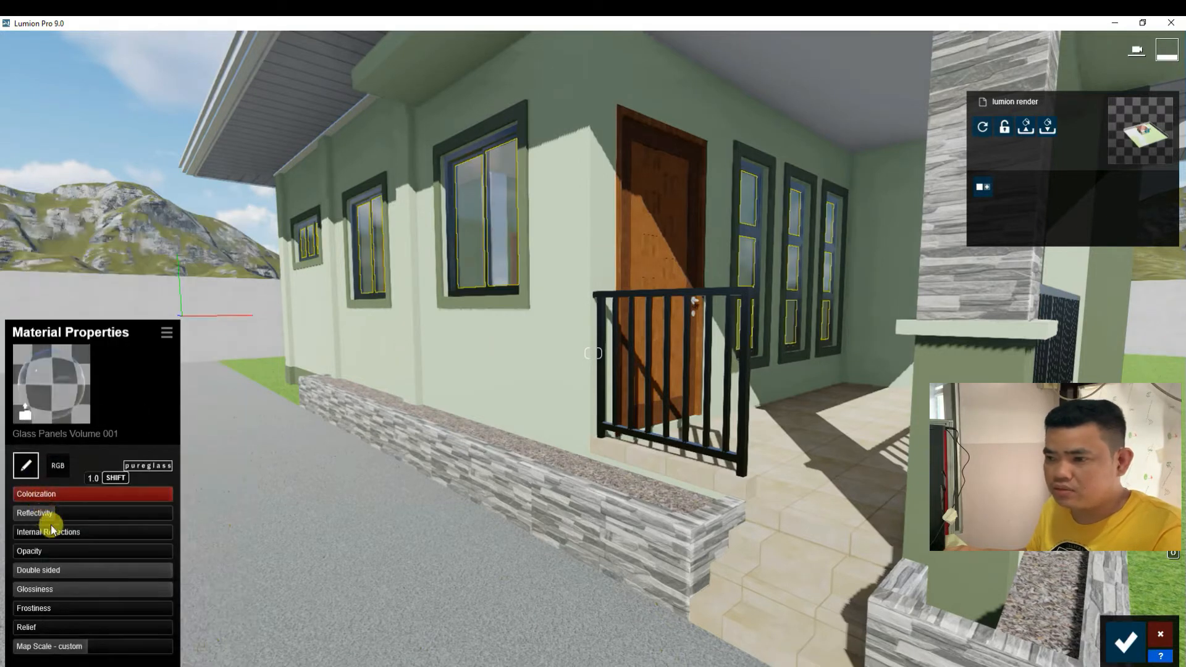
{"action": "left_click_drag", "start_coordinate": [53, 517], "coordinate": [123, 518]}
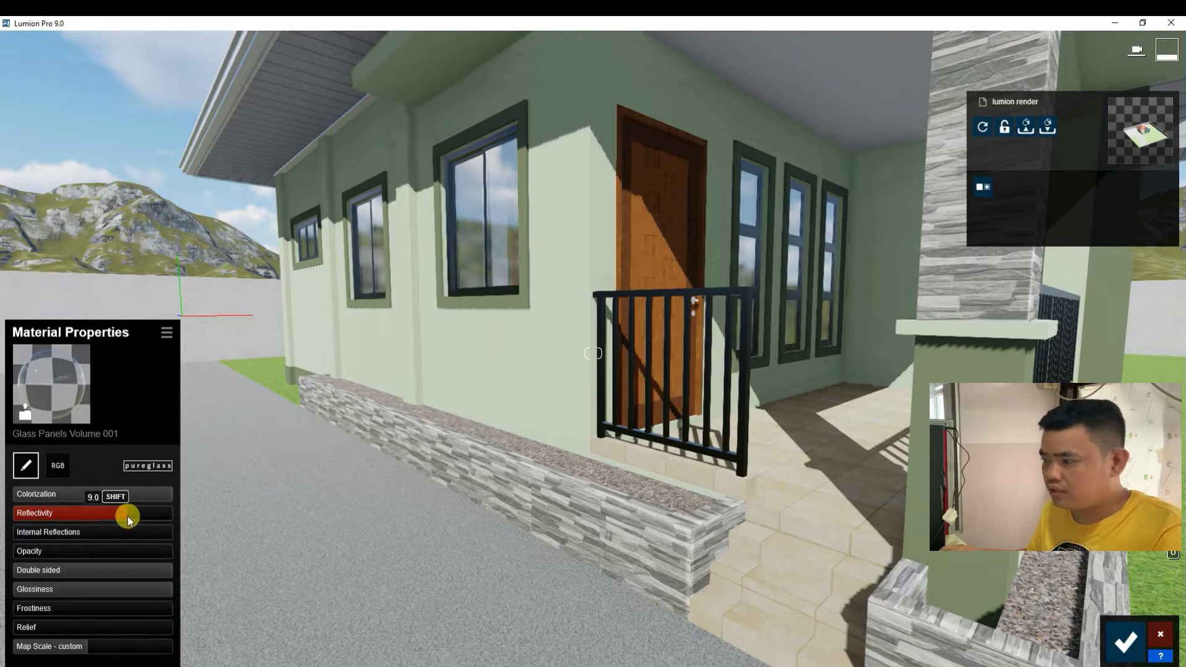
{"action": "left_click", "coordinate": [1122, 648]}
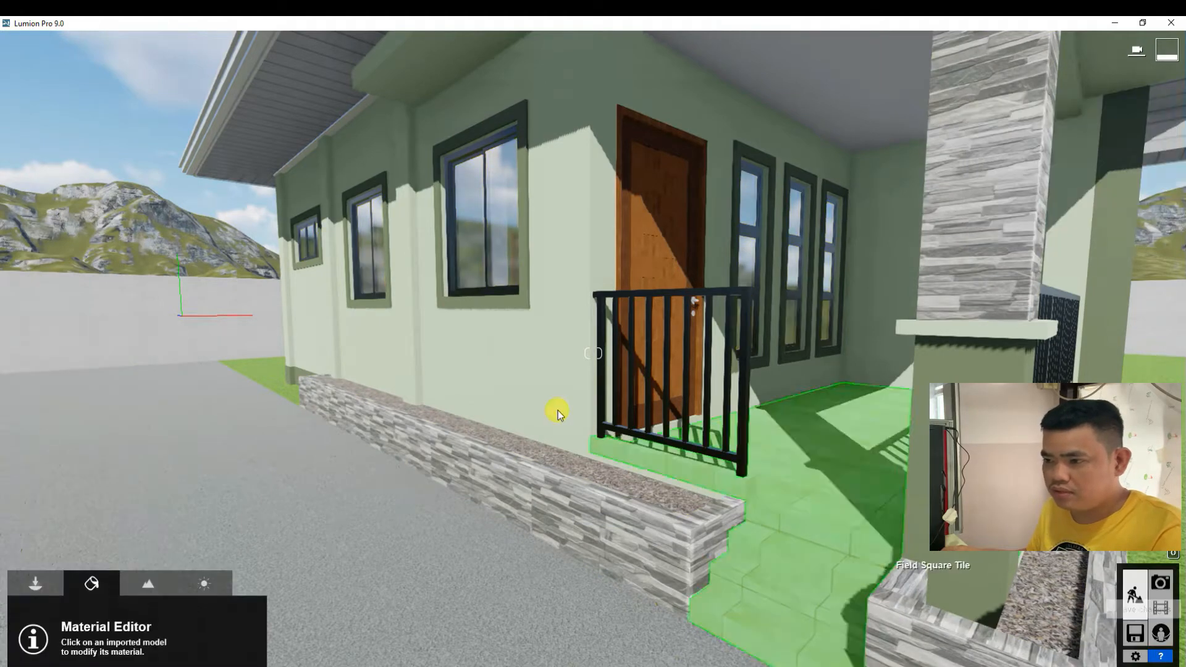
Step: Replace the planter bed groundcover (Groundcover Wood Mix) with the nature soil material Landscape 06 C
{"action": "left_click", "coordinate": [545, 457]}
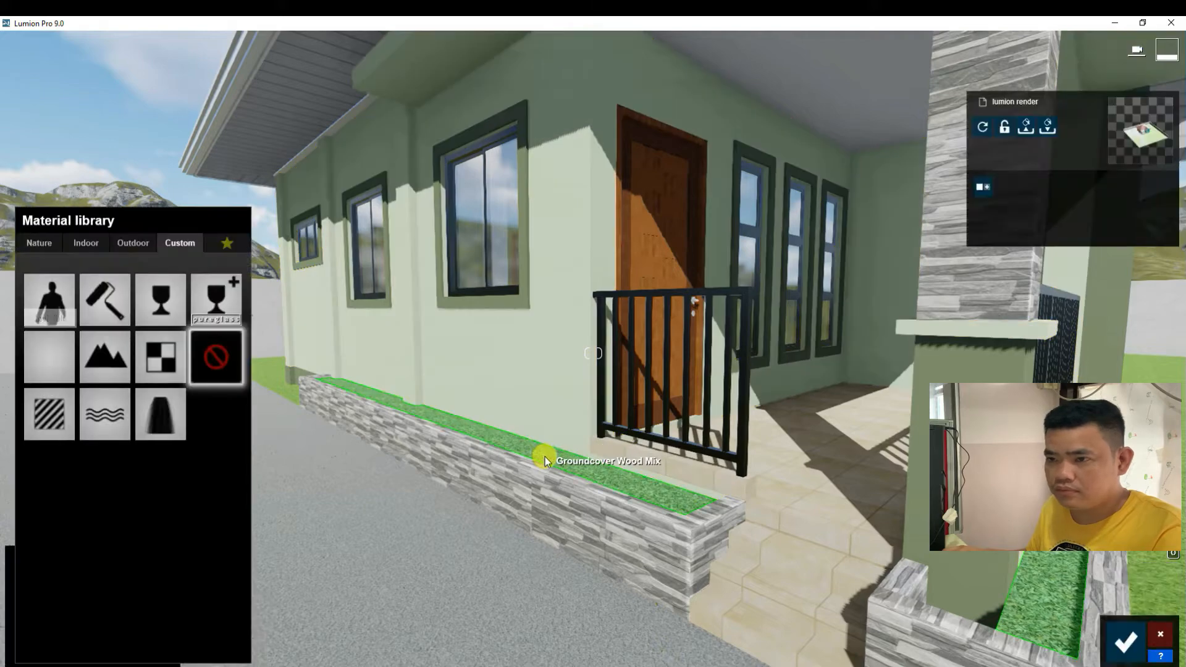
{"action": "left_click", "coordinate": [134, 247]}
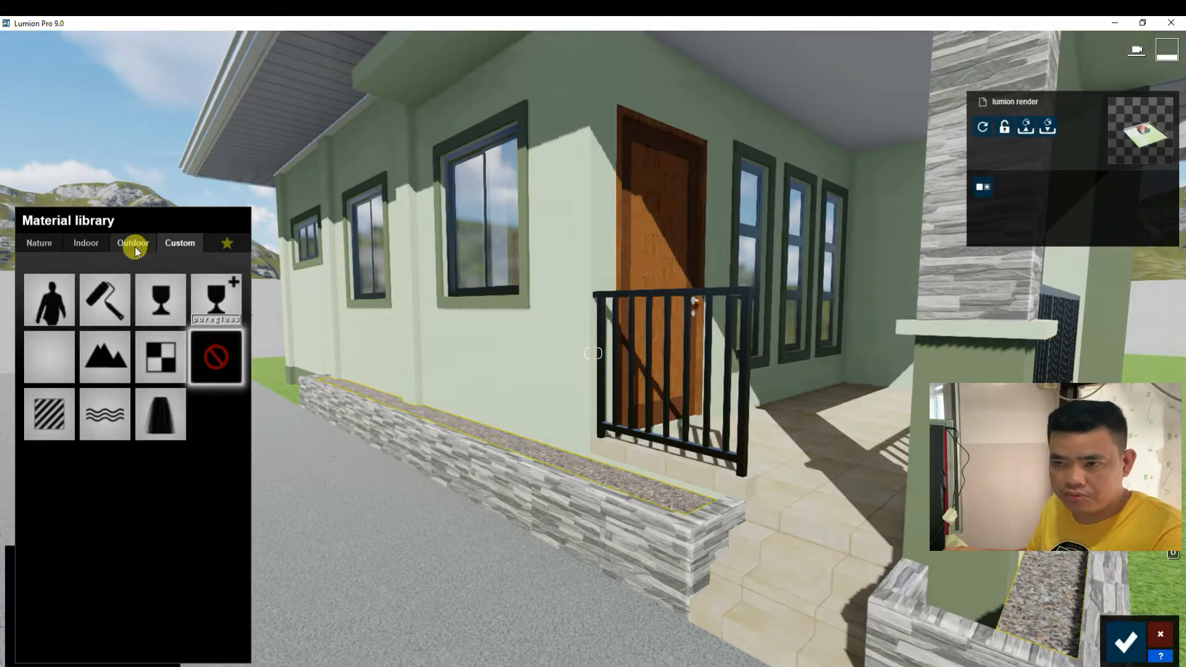
{"action": "left_click", "coordinate": [43, 242]}
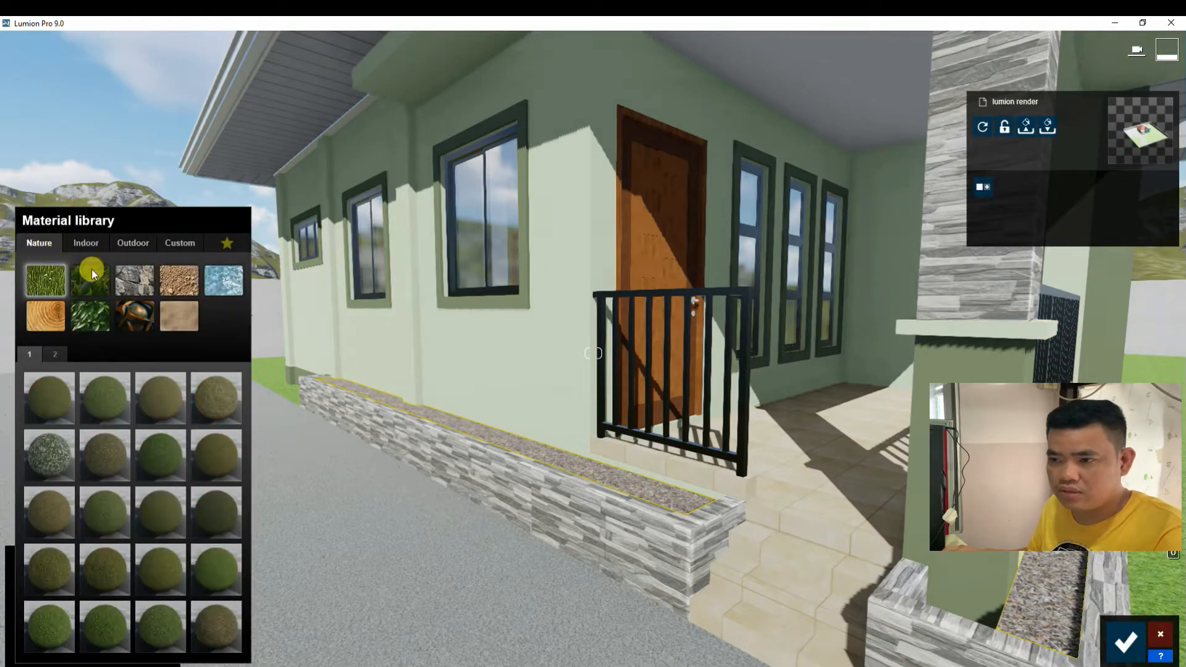
{"action": "left_click", "coordinate": [179, 280]}
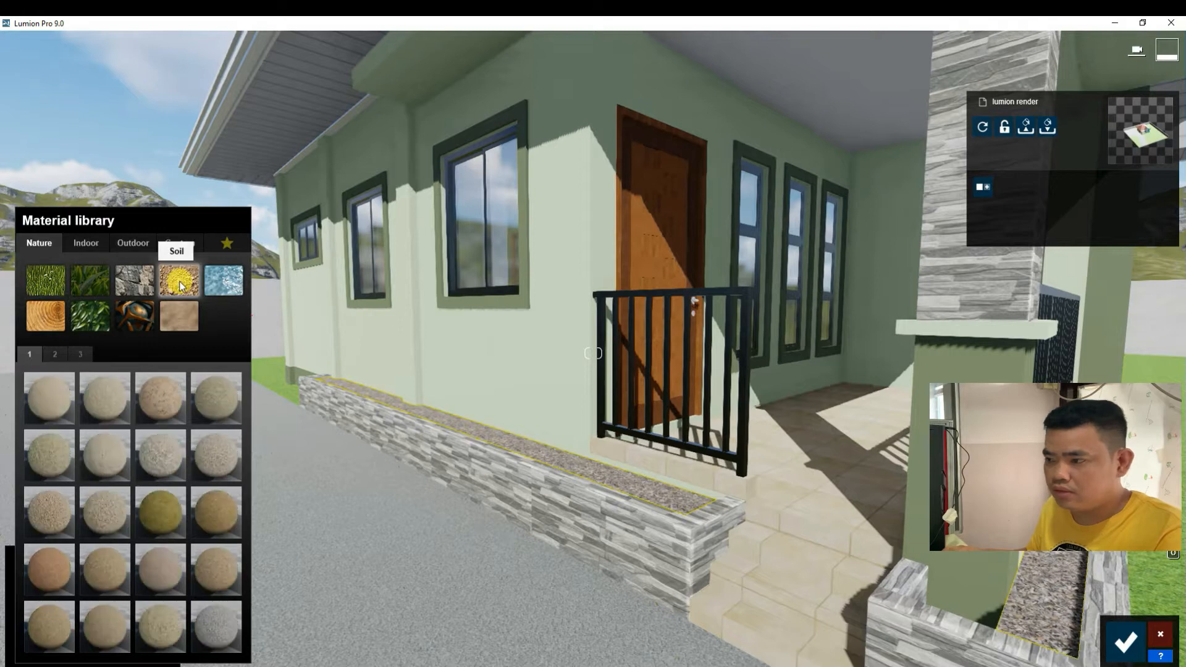
{"action": "left_click", "coordinate": [162, 403]}
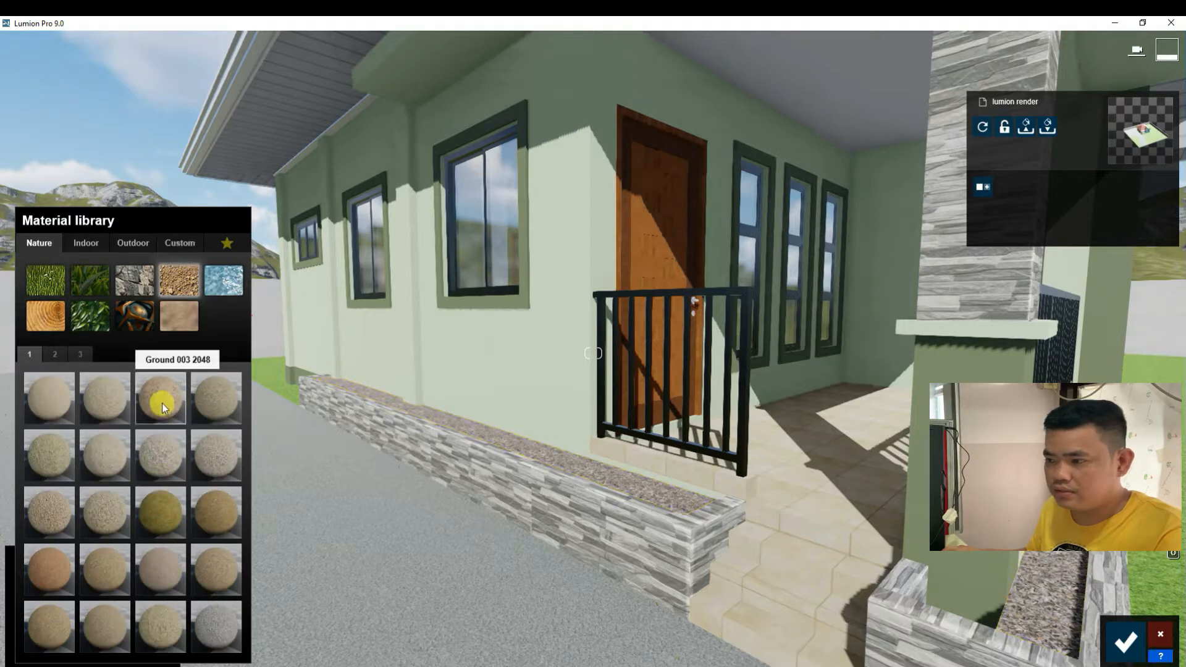
{"action": "left_click", "coordinate": [154, 458]}
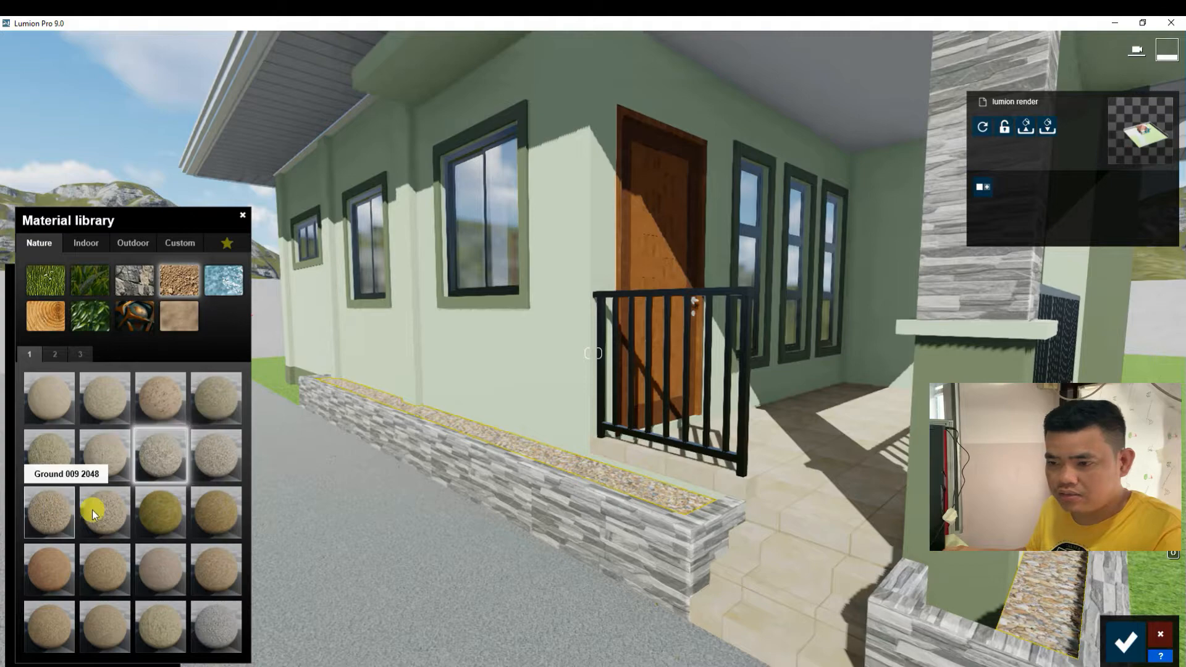
{"action": "left_click", "coordinate": [55, 354]}
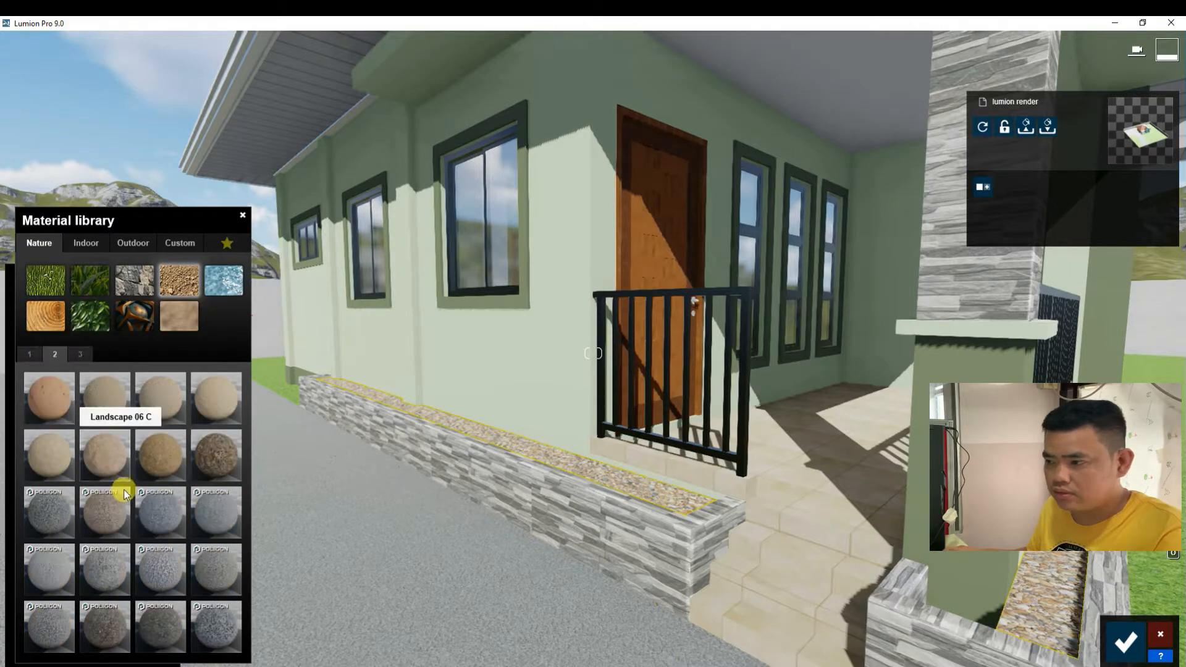
{"action": "left_click", "coordinate": [105, 454]}
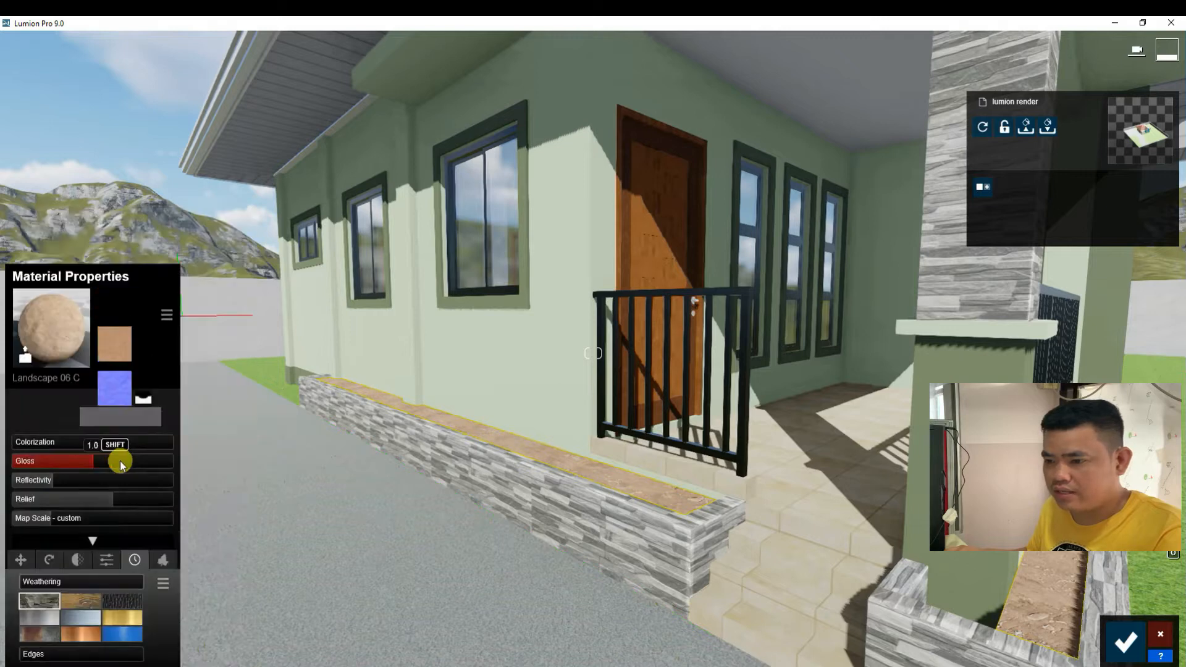
Step: Set the planter soil's map scale to about 4.5 and save the material
{"action": "mouse_move", "coordinate": [53, 517]}
{"action": "left_mouse_down"}
{"action": "mouse_move", "coordinate": [43, 520]}
{"action": "mouse_move", "coordinate": [57, 514]}
{"action": "left_mouse_up"}
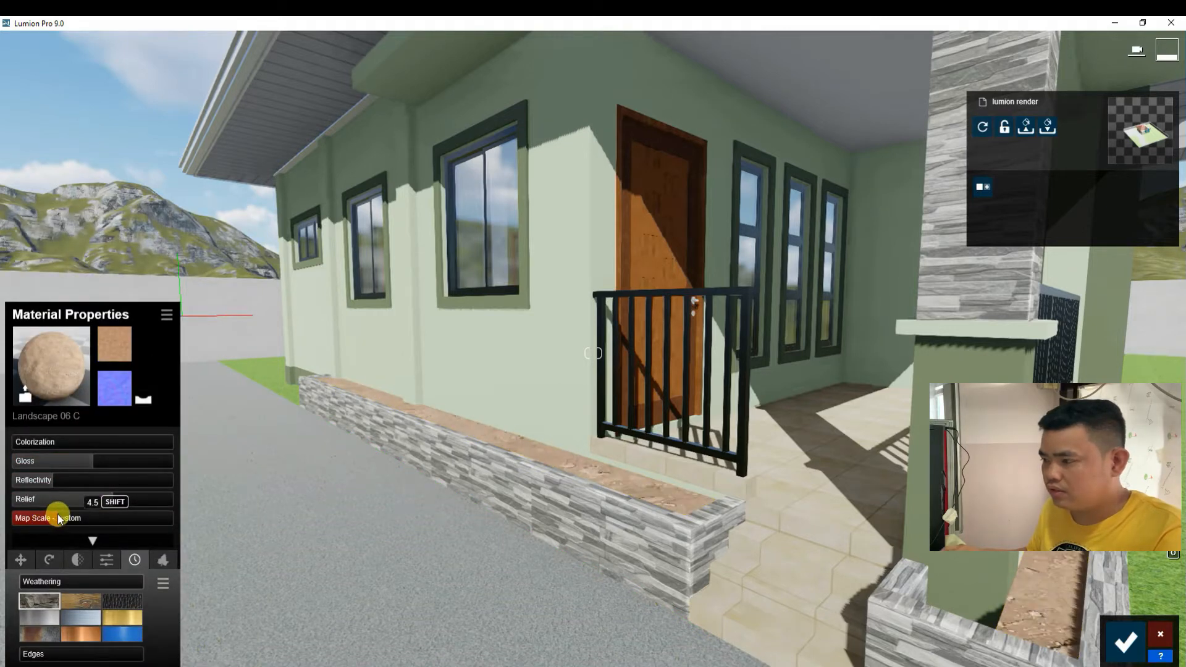
{"action": "left_click", "coordinate": [1128, 644]}
{"action": "key", "text": "s"}
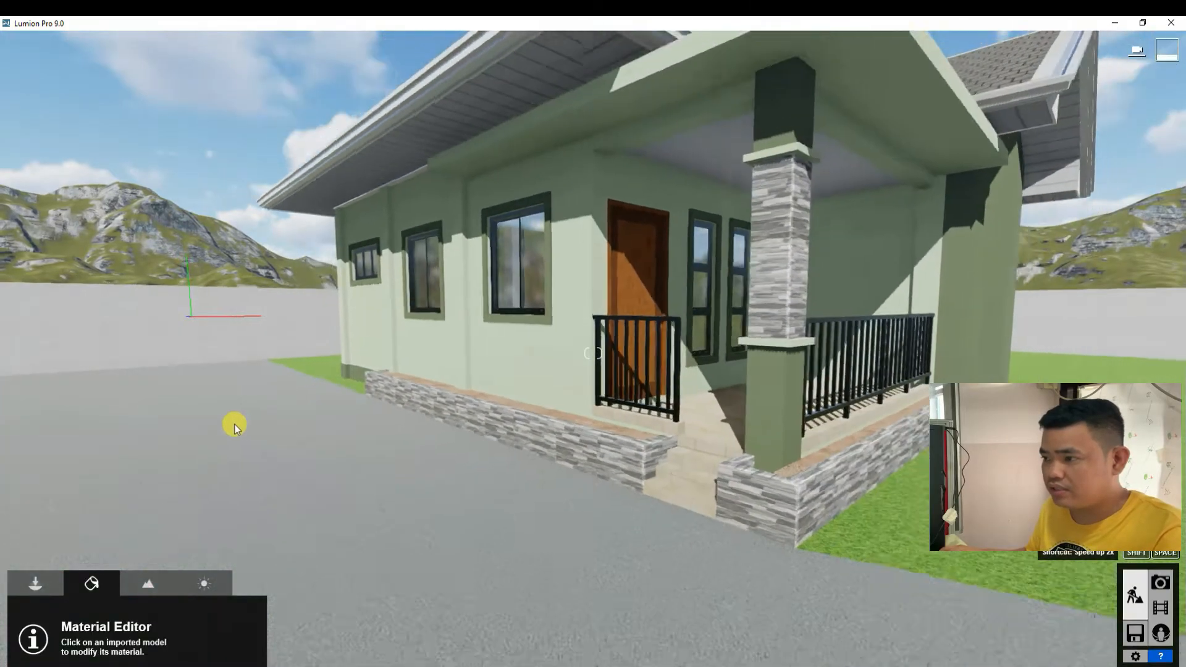
Step: Replace the lawn material (Grass Dark Green) with the 3D grass Circular Grass 03
{"action": "key", "text": "s"}
{"action": "key", "text": "w"}
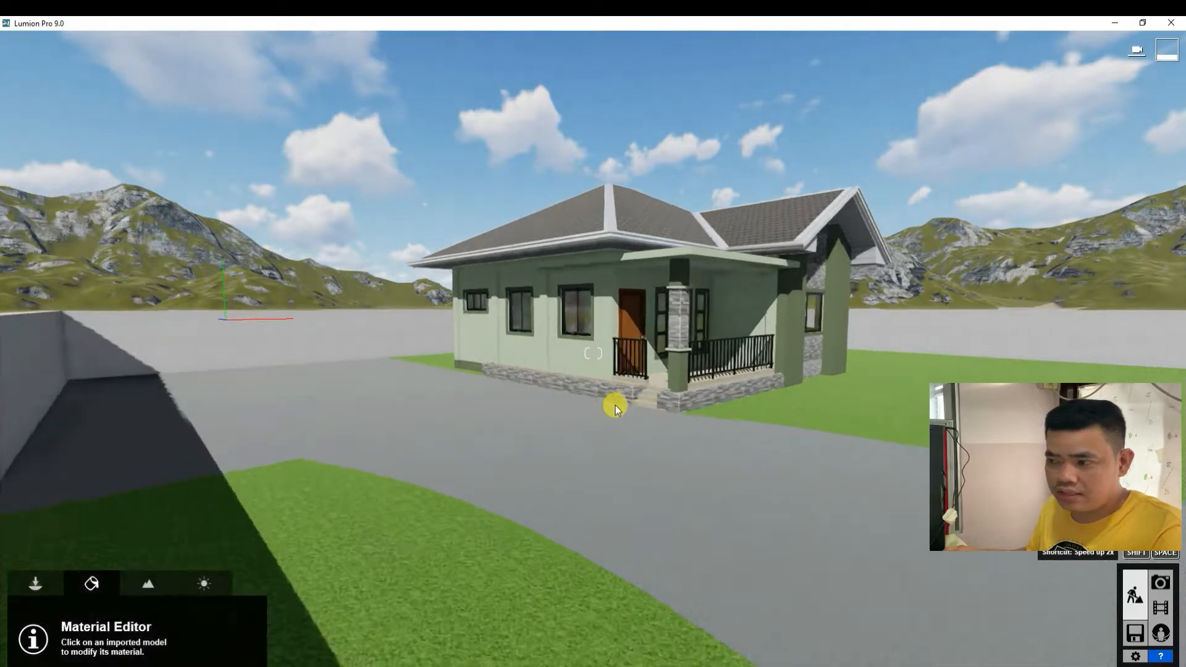
{"action": "key", "text": "d"}
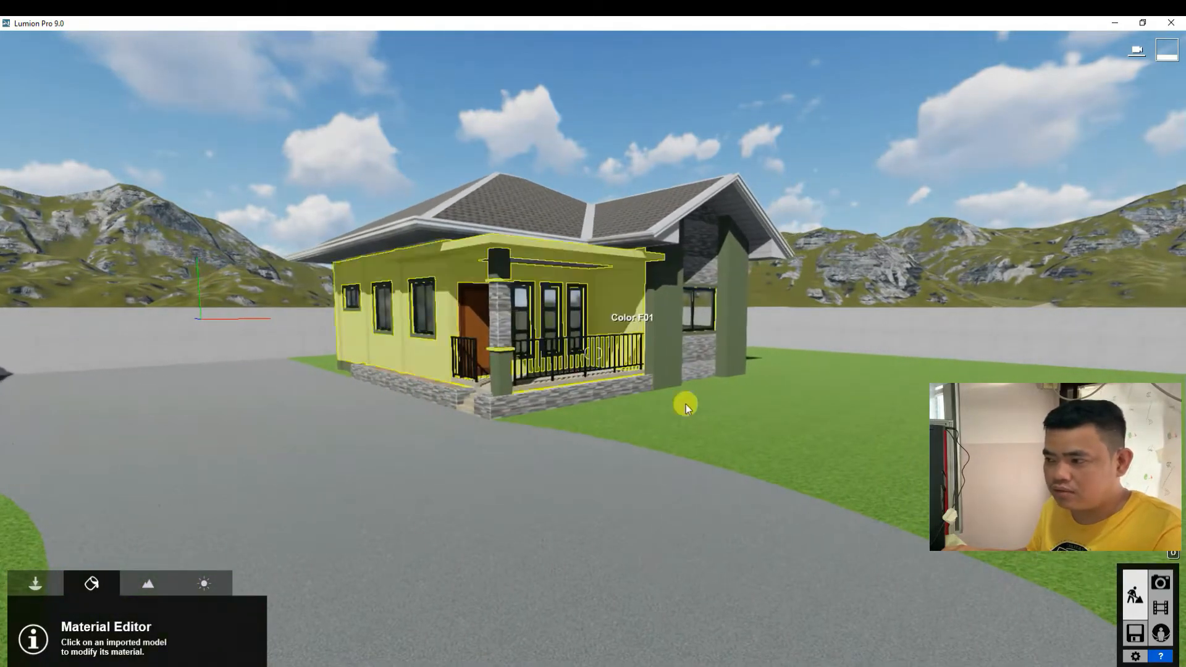
{"action": "left_click", "coordinate": [763, 457]}
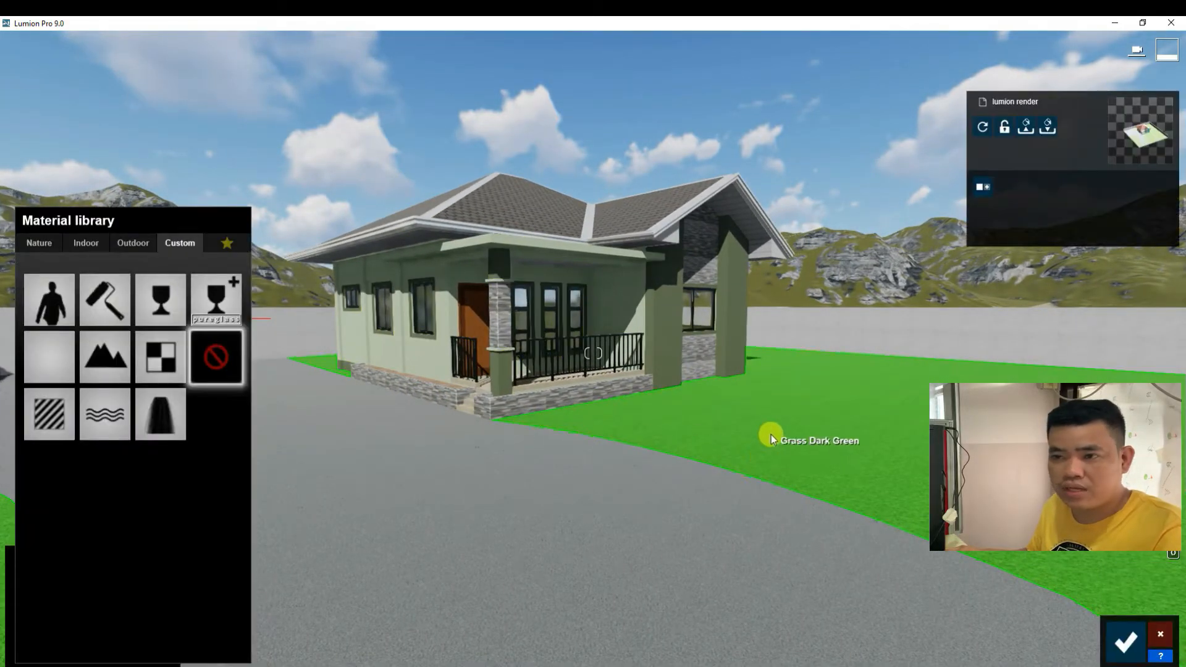
{"action": "left_click", "coordinate": [31, 244]}
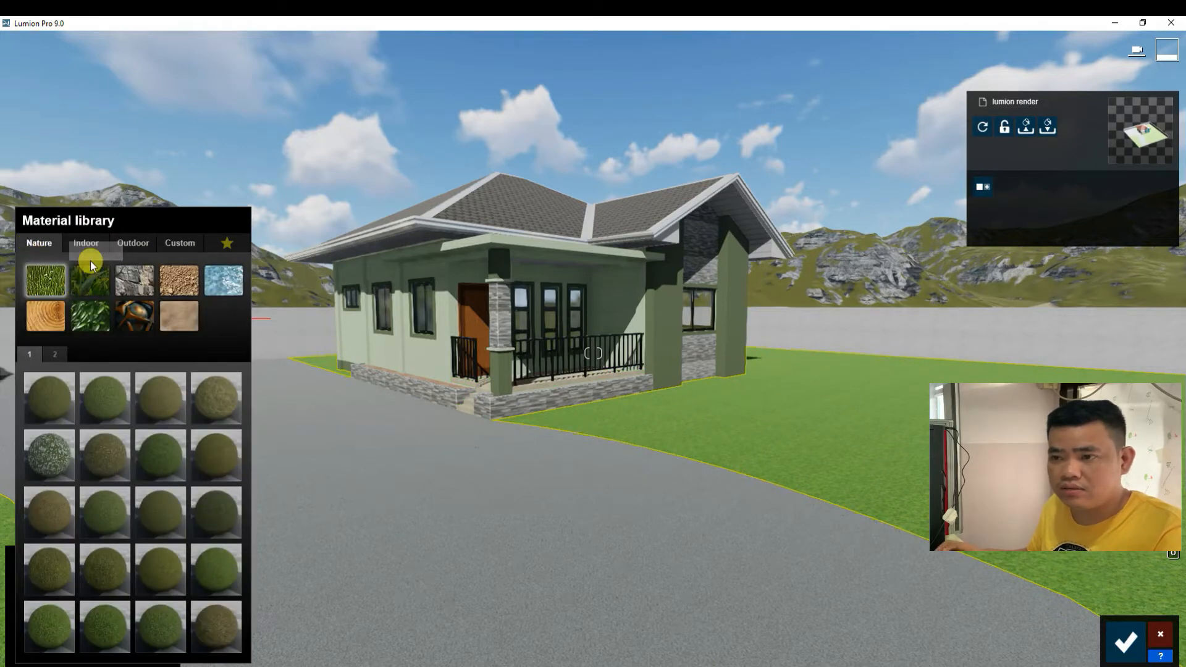
{"action": "left_click", "coordinate": [89, 282]}
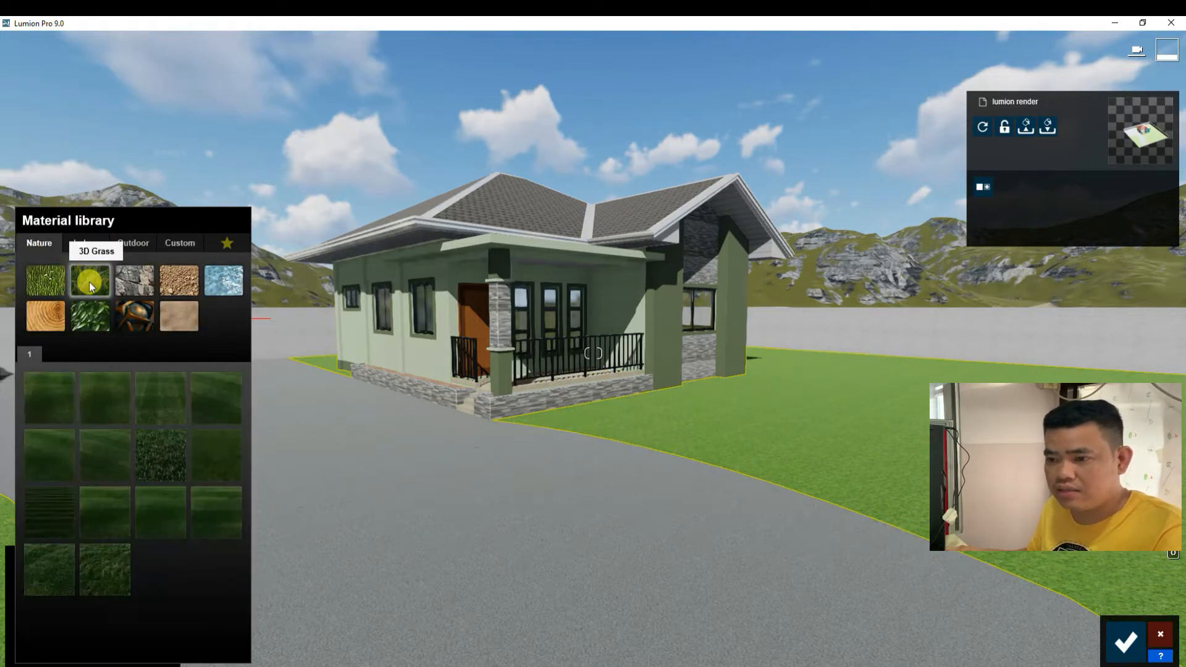
{"action": "left_click", "coordinate": [109, 463]}
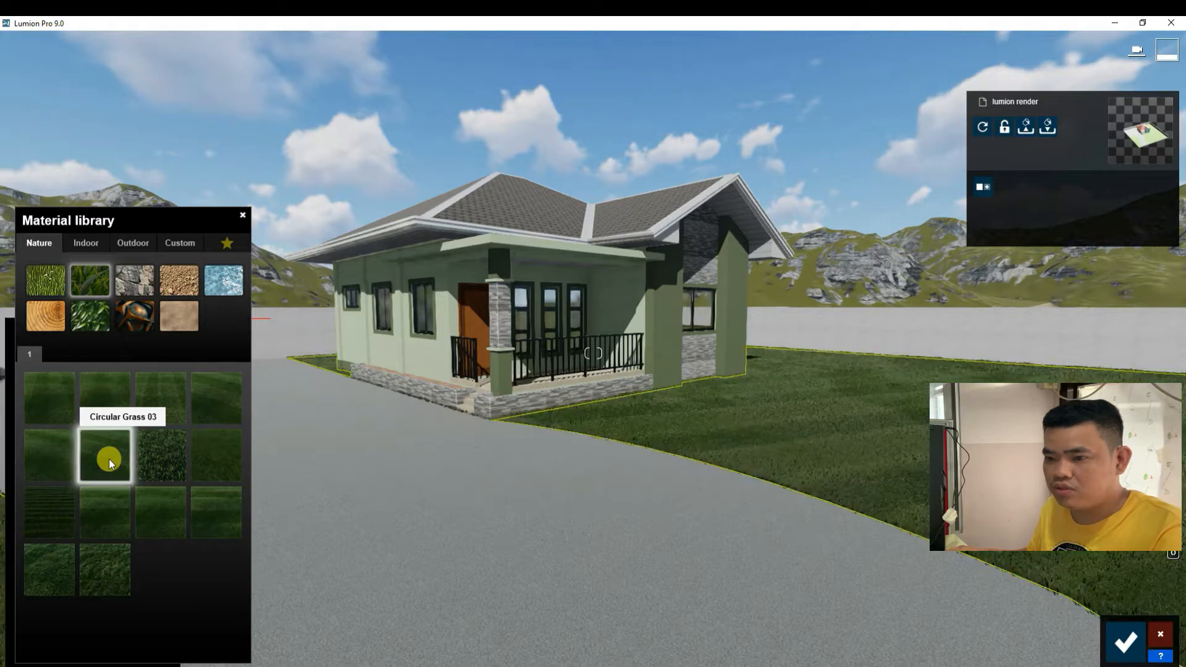
Step: Increase the lawn's grass size, raise its colorization to about 0.9, and save the material
{"action": "left_click", "coordinate": [109, 458]}
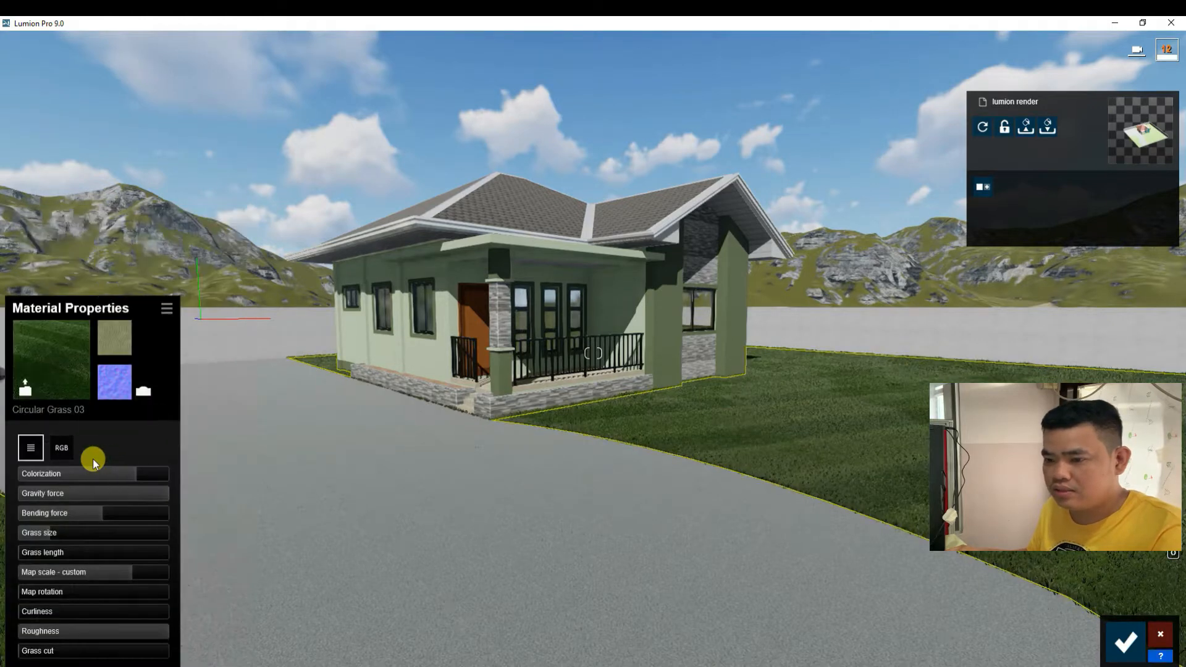
{"action": "left_click_drag", "start_coordinate": [47, 535], "coordinate": [72, 532]}
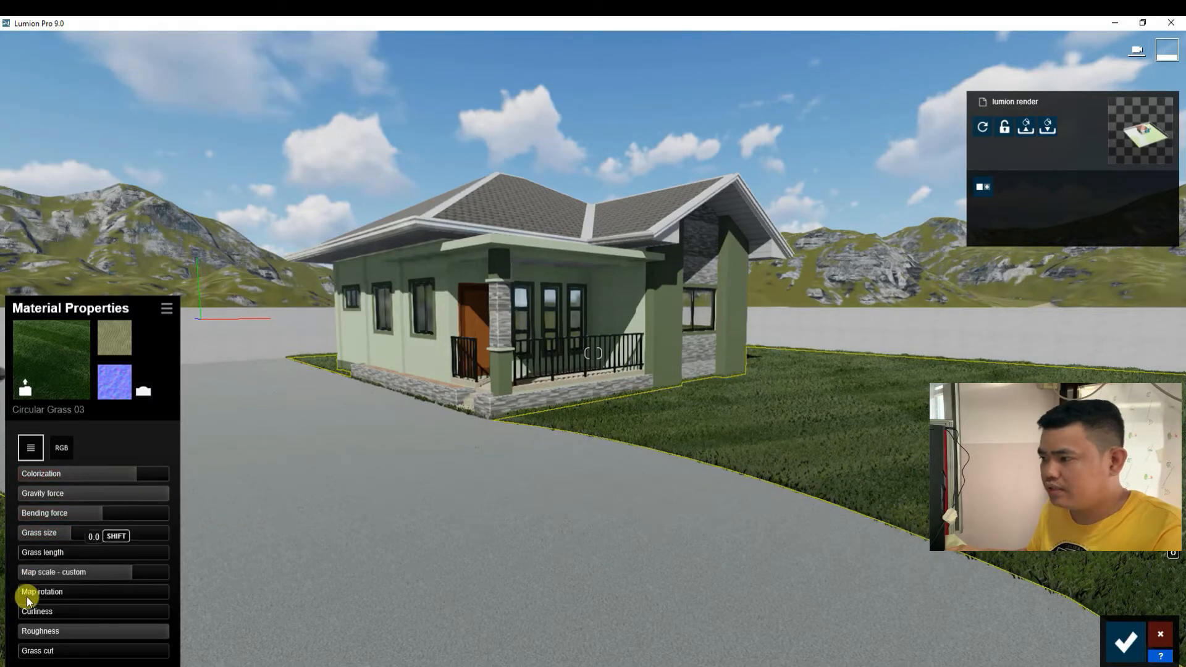
{"action": "mouse_move", "coordinate": [140, 480]}
{"action": "left_mouse_down"}
{"action": "mouse_move", "coordinate": [158, 478]}
{"action": "mouse_move", "coordinate": [147, 469]}
{"action": "left_mouse_up"}
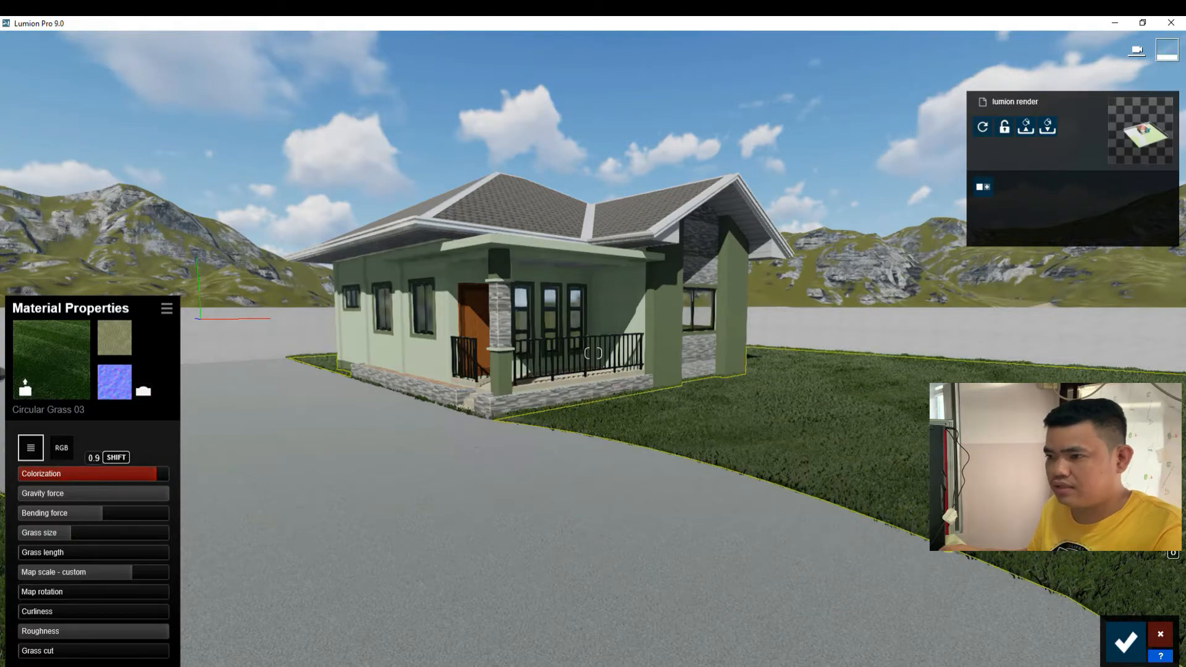
Step: Switch to Photo mode and bring up photo 1 of the house
{"action": "key", "text": "w"}
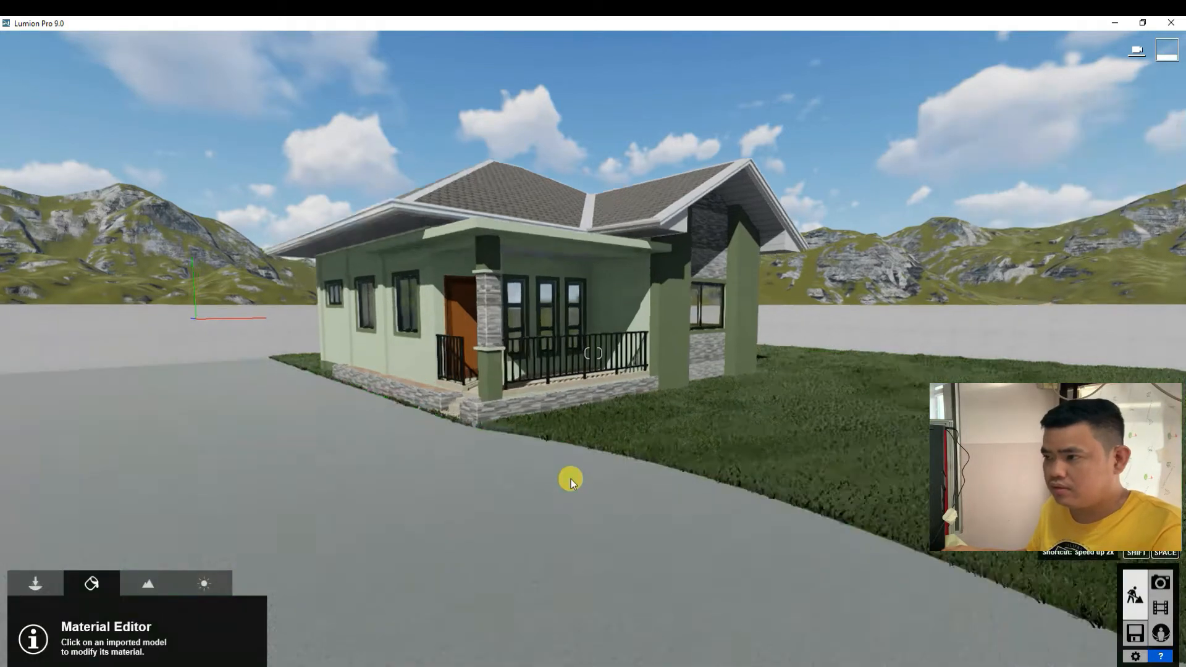
{"action": "key", "text": "q"}
{"action": "key", "text": "s"}
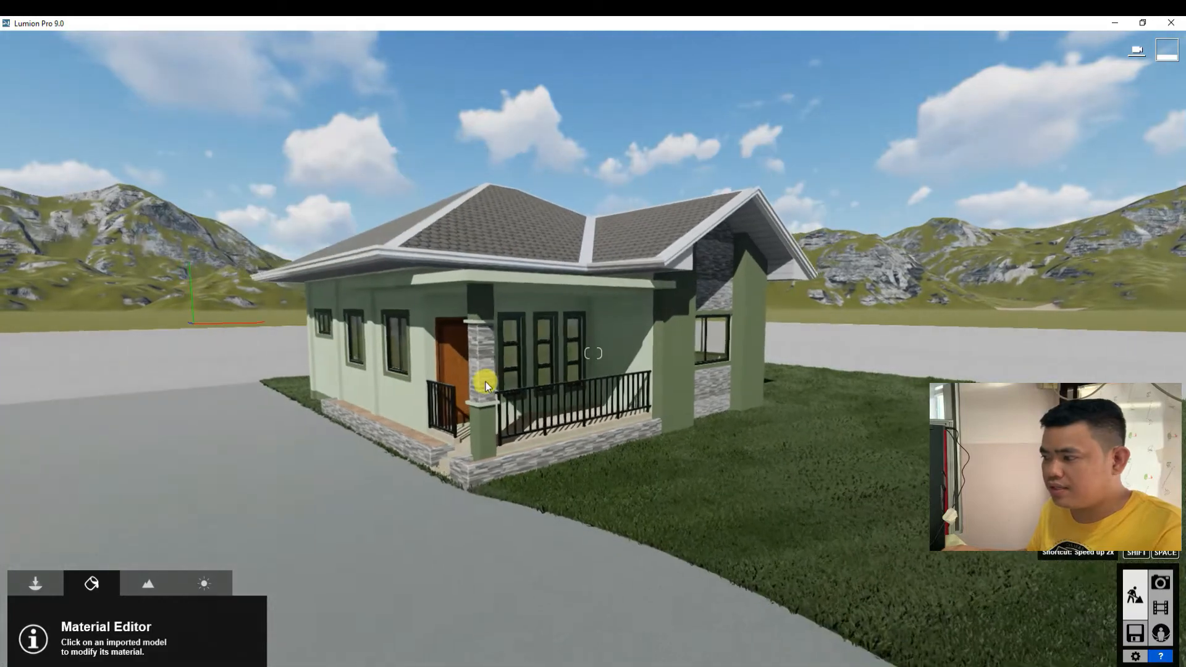
{"action": "left_click", "coordinate": [1164, 584]}
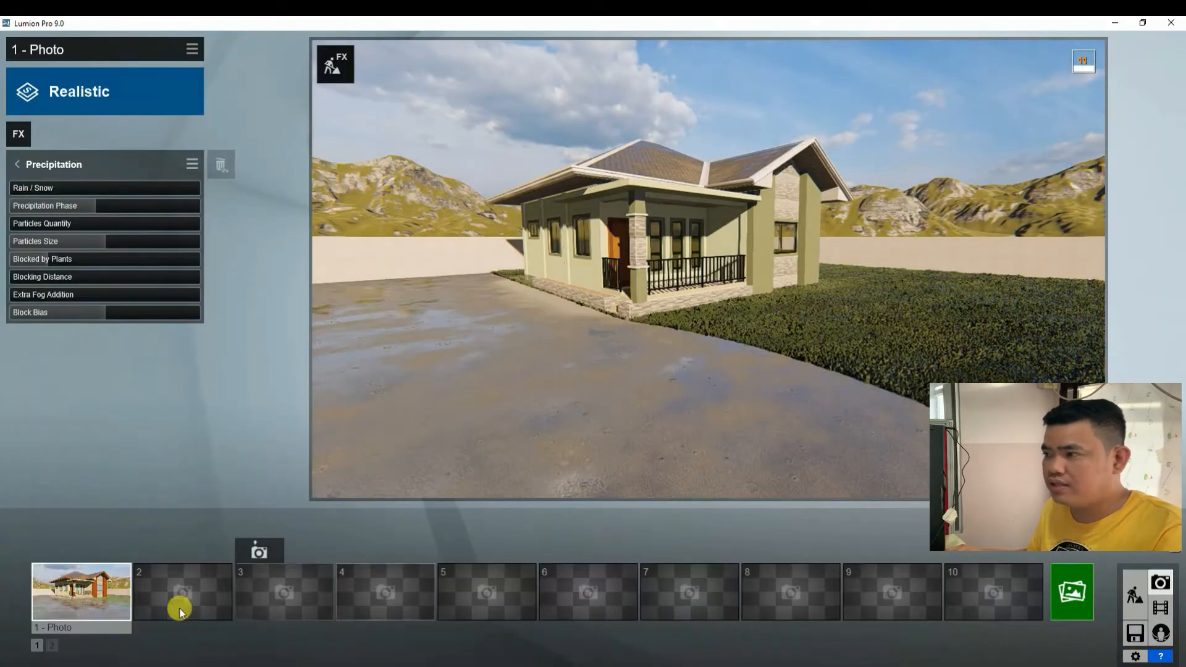
{"action": "left_click", "coordinate": [101, 589]}
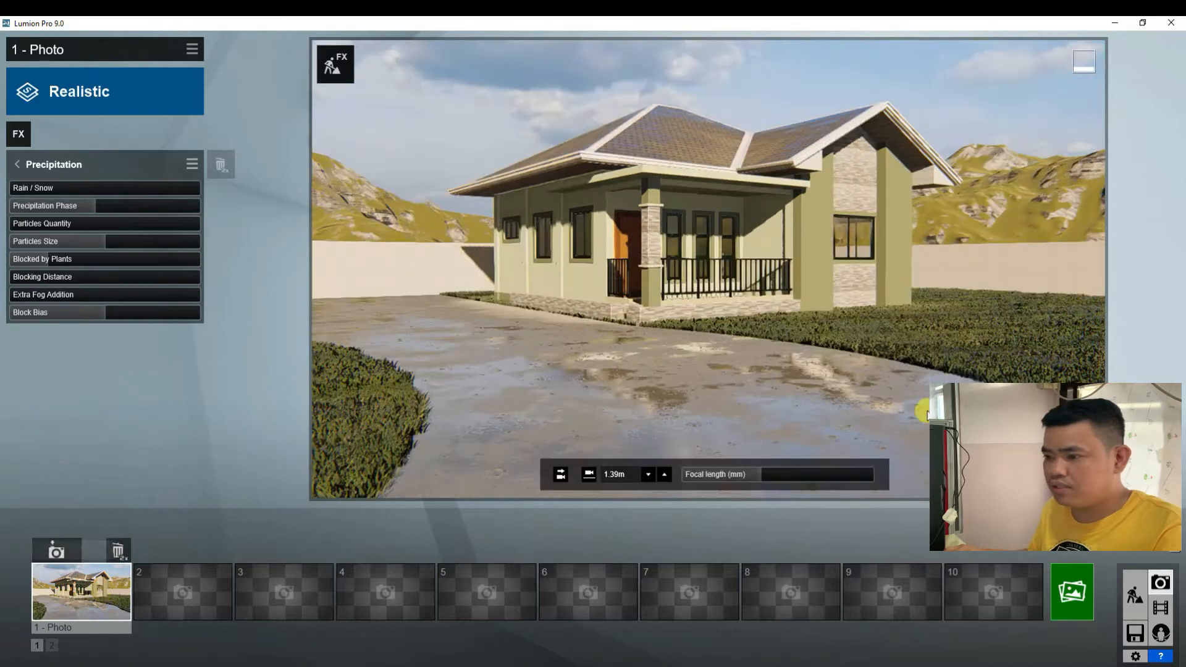
Step: Render the current shot at Desktop size 1920x1080, overwriting 1.jpg in the Downloads folder
{"action": "left_click", "coordinate": [1059, 595]}
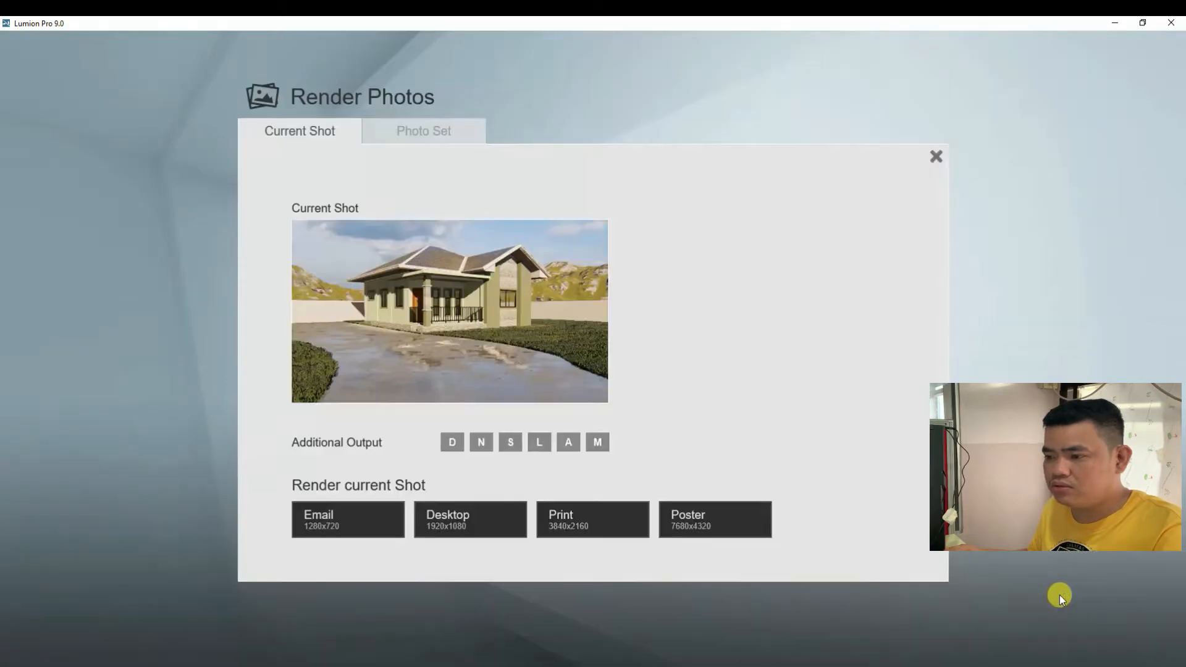
{"action": "left_click", "coordinate": [458, 516]}
{"action": "left_click", "coordinate": [145, 165]}
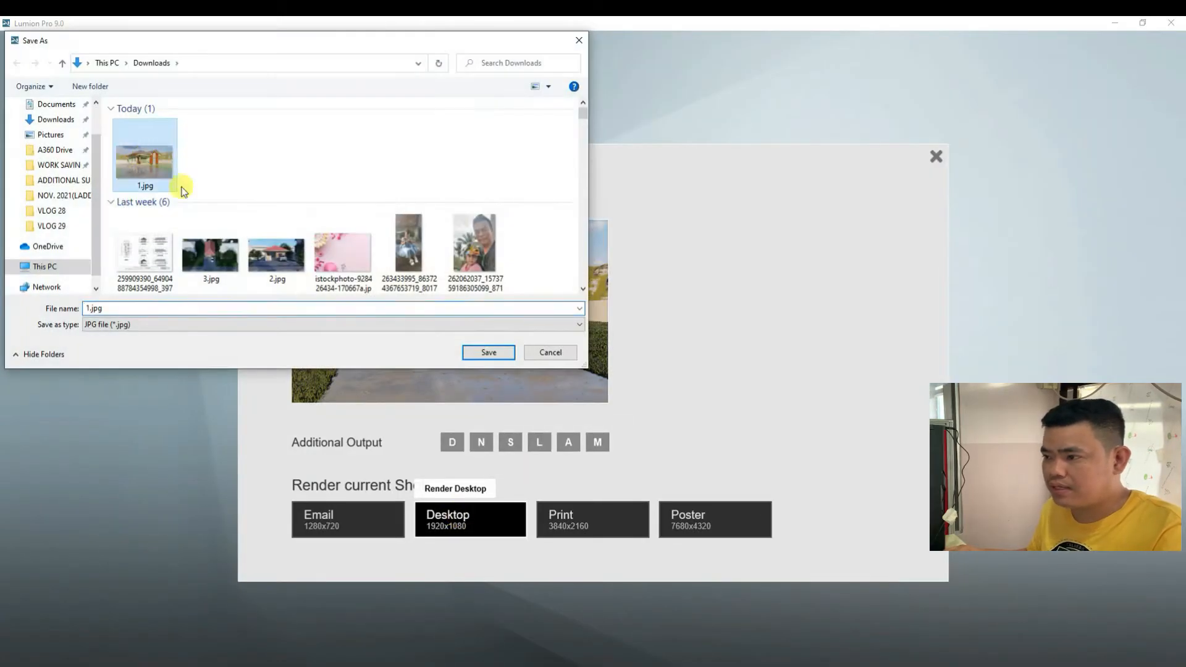
{"action": "left_click", "coordinate": [488, 353]}
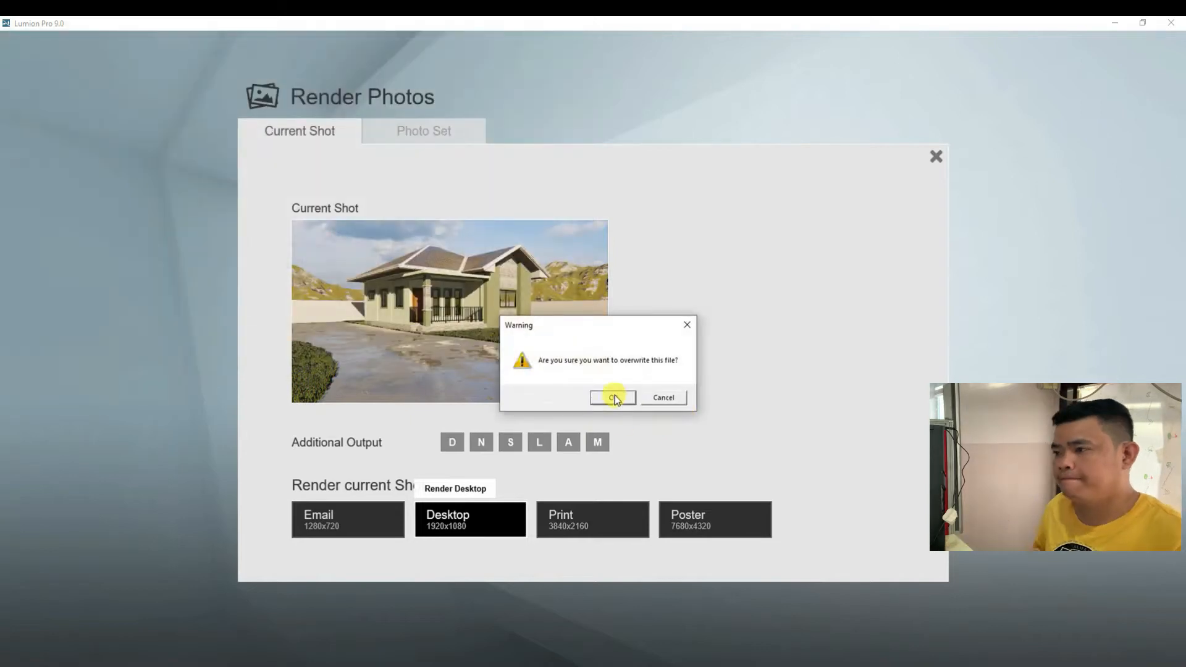
{"action": "left_click", "coordinate": [615, 397]}
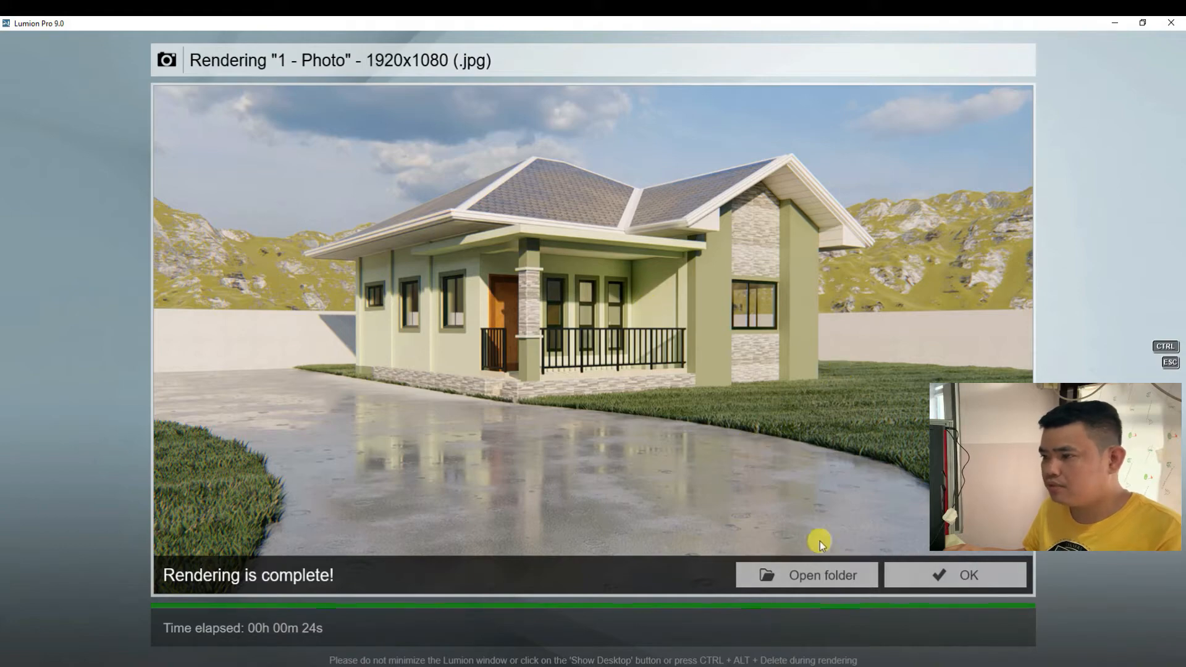
{"action": "left_click", "coordinate": [941, 584]}
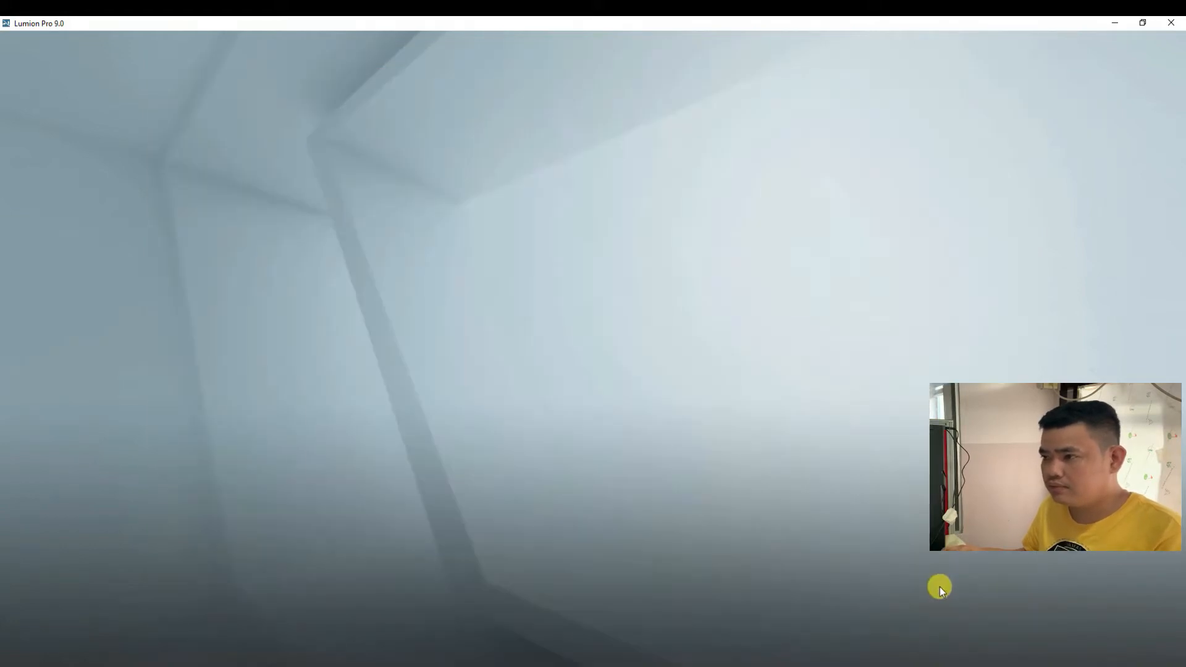
Step: Return to Build mode, recolor the main wall paint (Color F01) to a paler, less saturated green, and save it
{"action": "scroll", "coordinate": [561, 291], "scroll_direction": "up", "scroll_amount": 5}
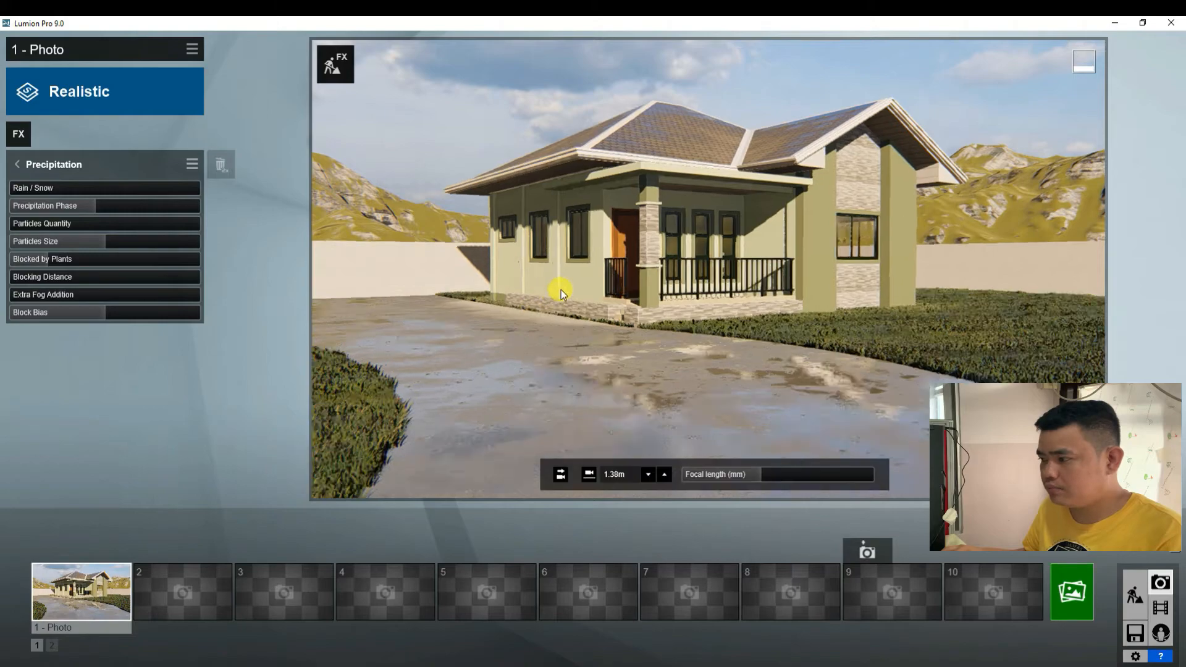
{"action": "left_click", "coordinate": [1134, 593]}
{"action": "scroll", "coordinate": [413, 340], "scroll_direction": "up", "scroll_amount": 5}
{"action": "scroll", "coordinate": [381, 397], "scroll_direction": "up", "scroll_amount": 5}
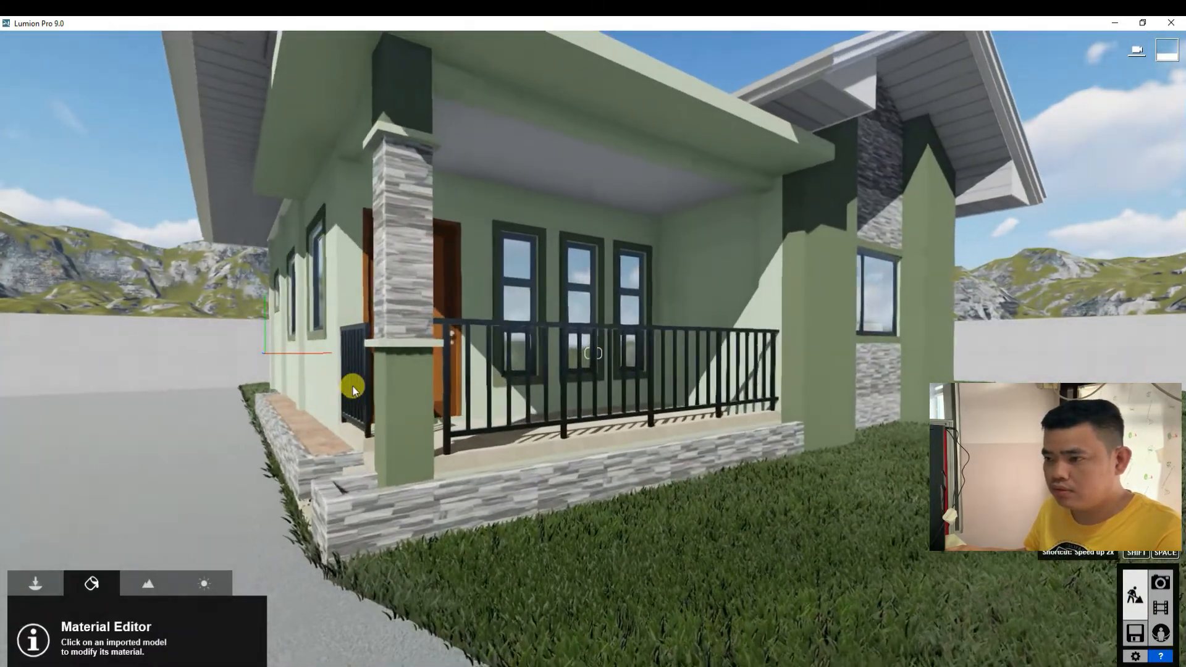
{"action": "key", "text": "a"}
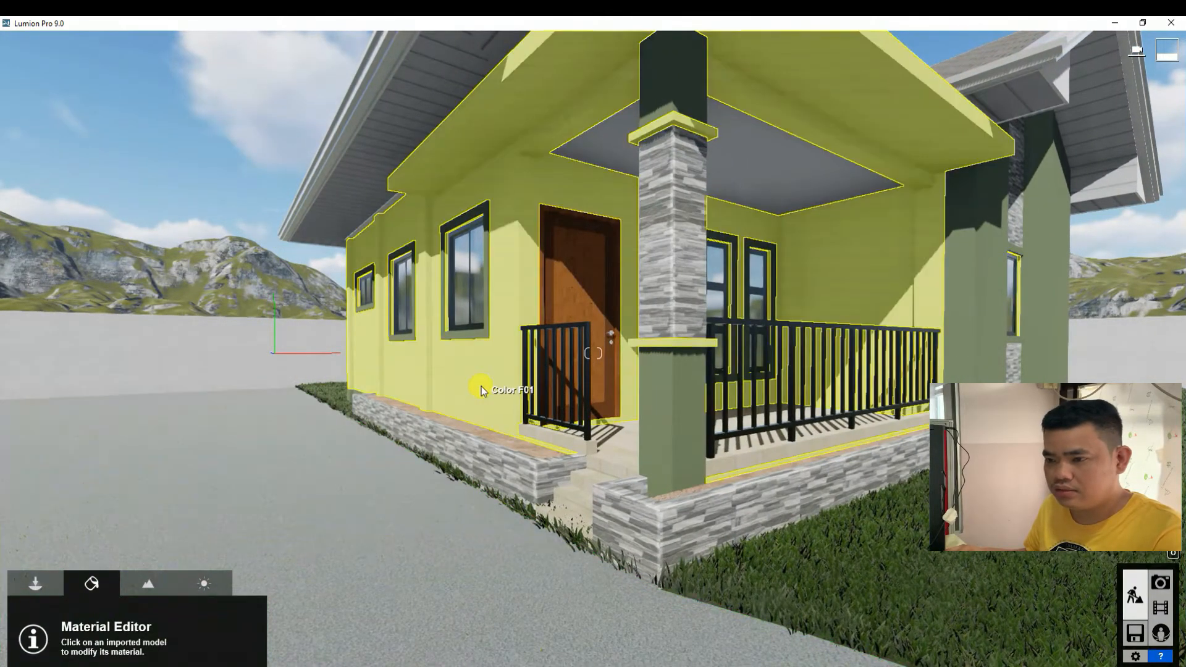
{"action": "left_click", "coordinate": [482, 387]}
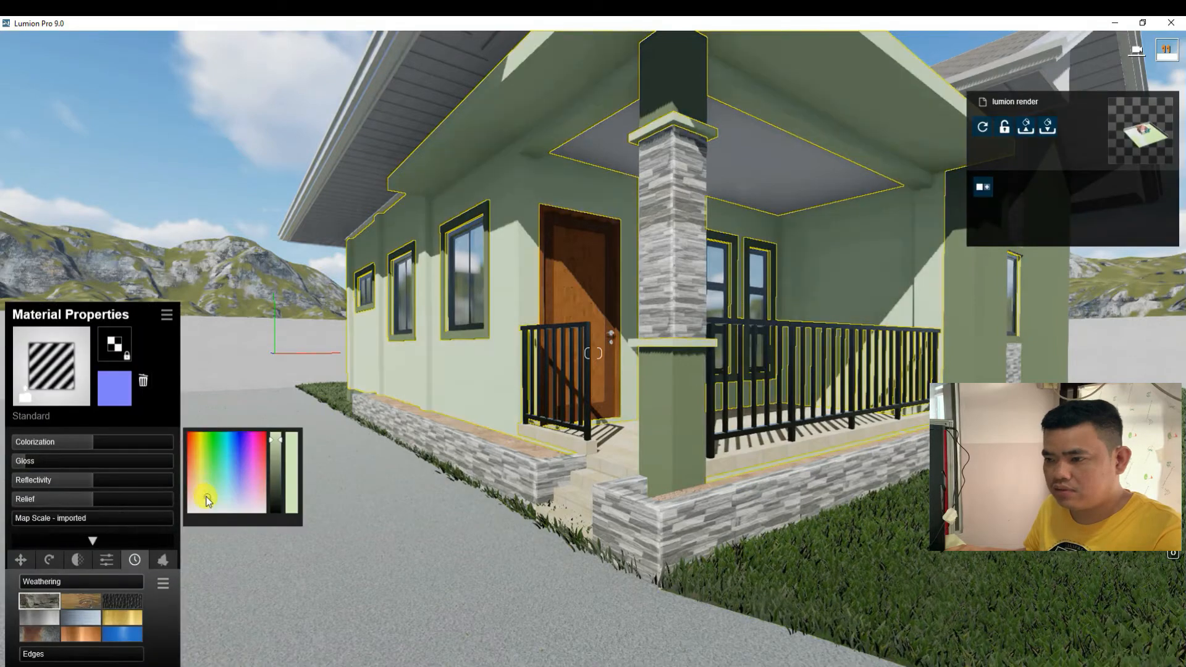
{"action": "left_click", "coordinate": [275, 436]}
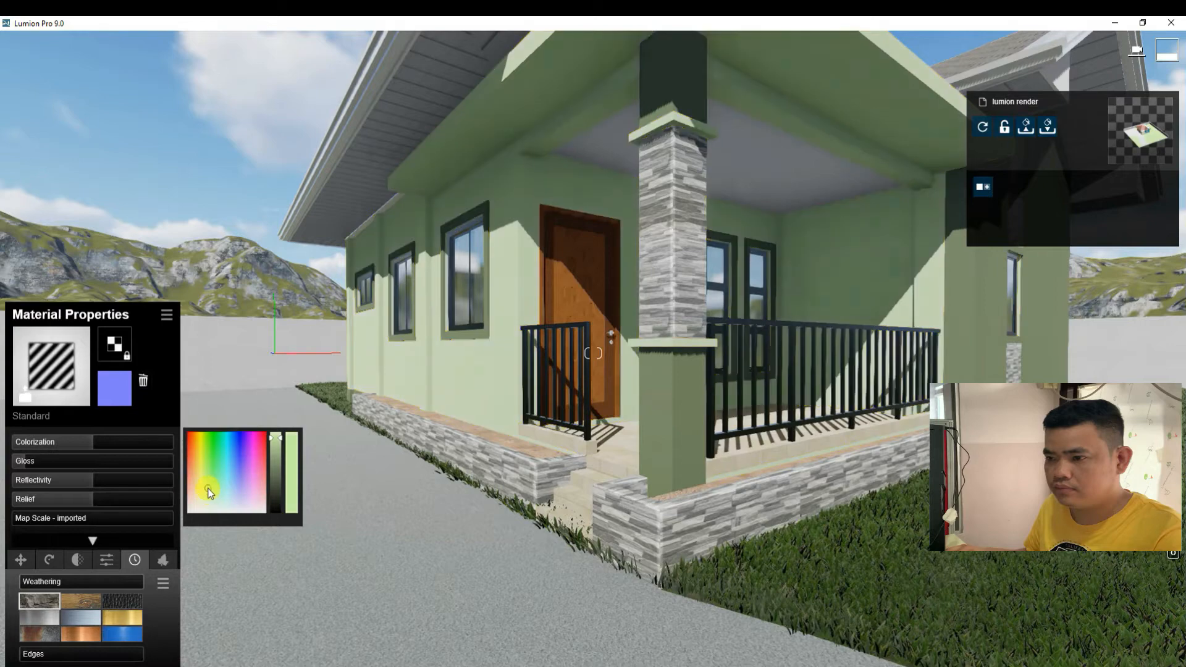
{"action": "left_click_drag", "start_coordinate": [208, 487], "coordinate": [203, 505]}
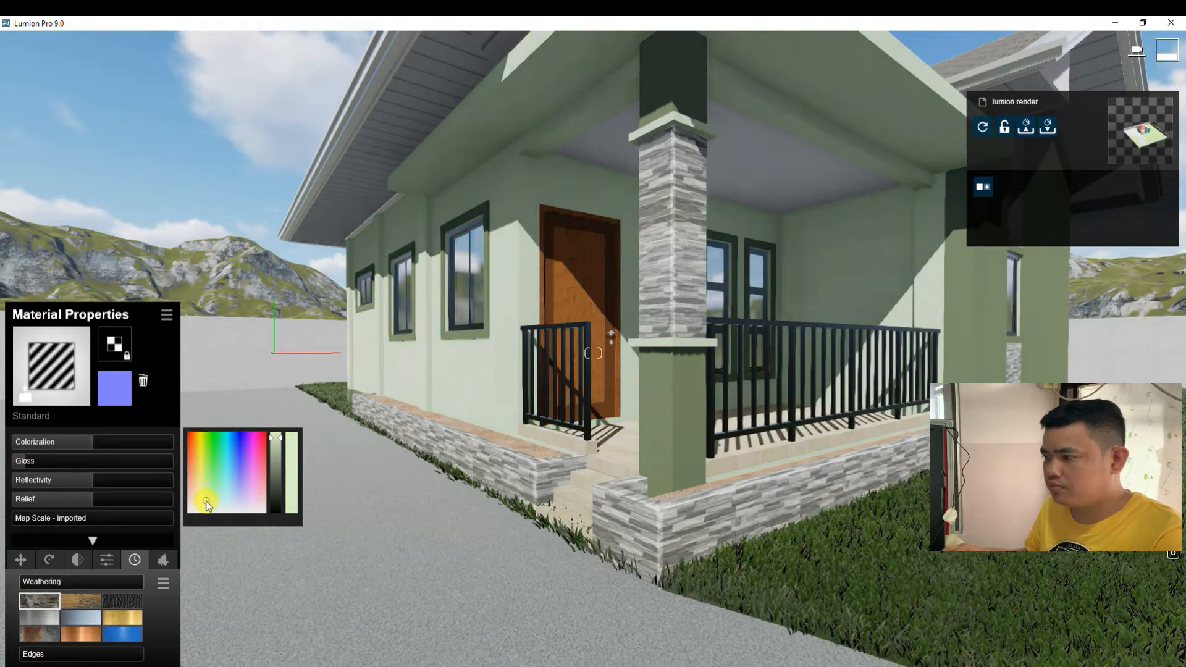
{"action": "left_click", "coordinate": [1136, 639]}
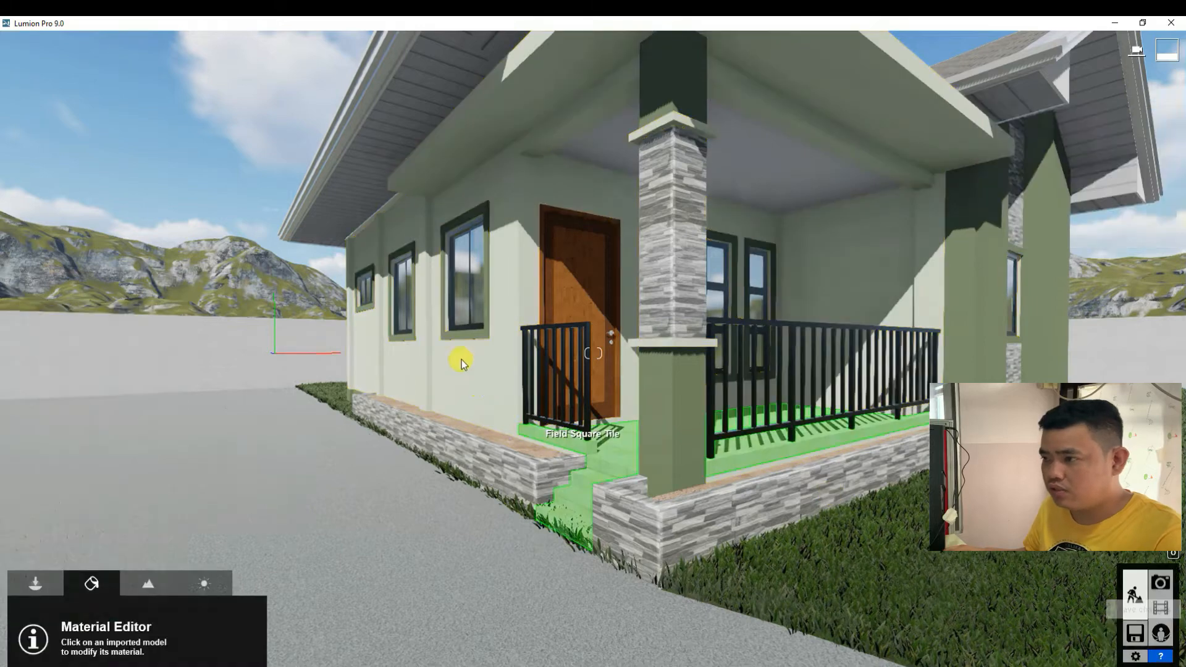
Step: Apply the Standard material to the roof shingles (Roofing Shingles GAF Estates), adjust their gloss and reflectivity, and save
{"action": "scroll", "coordinate": [461, 360], "scroll_direction": "down", "scroll_amount": 5}
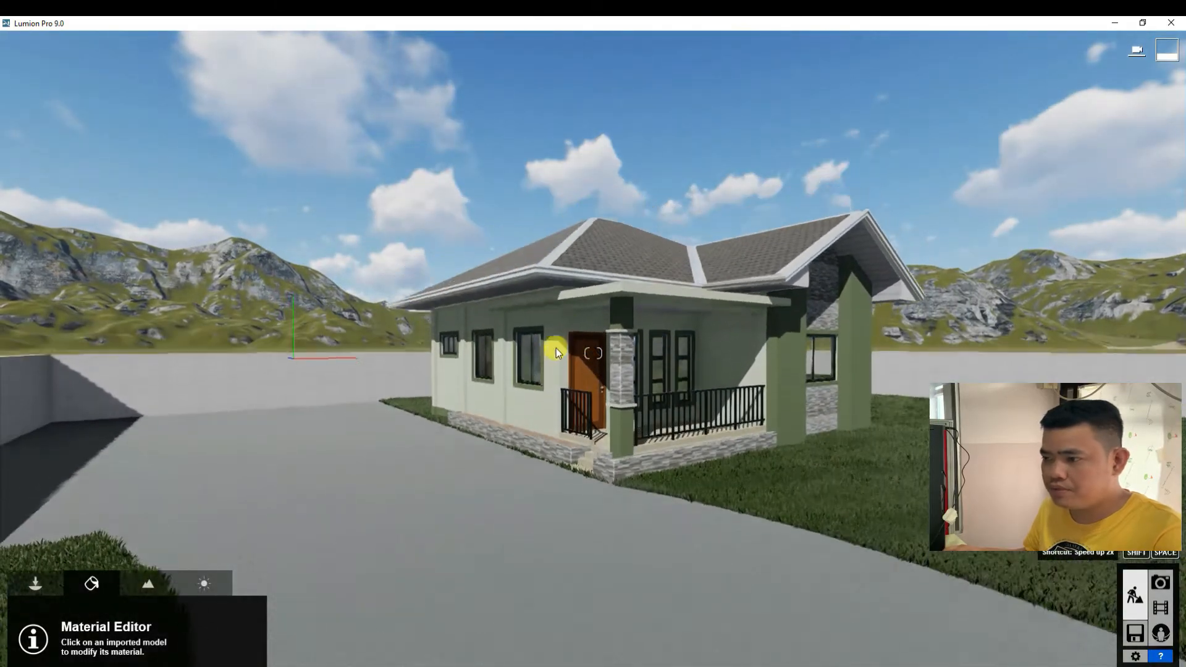
{"action": "scroll", "coordinate": [556, 347], "scroll_direction": "up", "scroll_amount": 5}
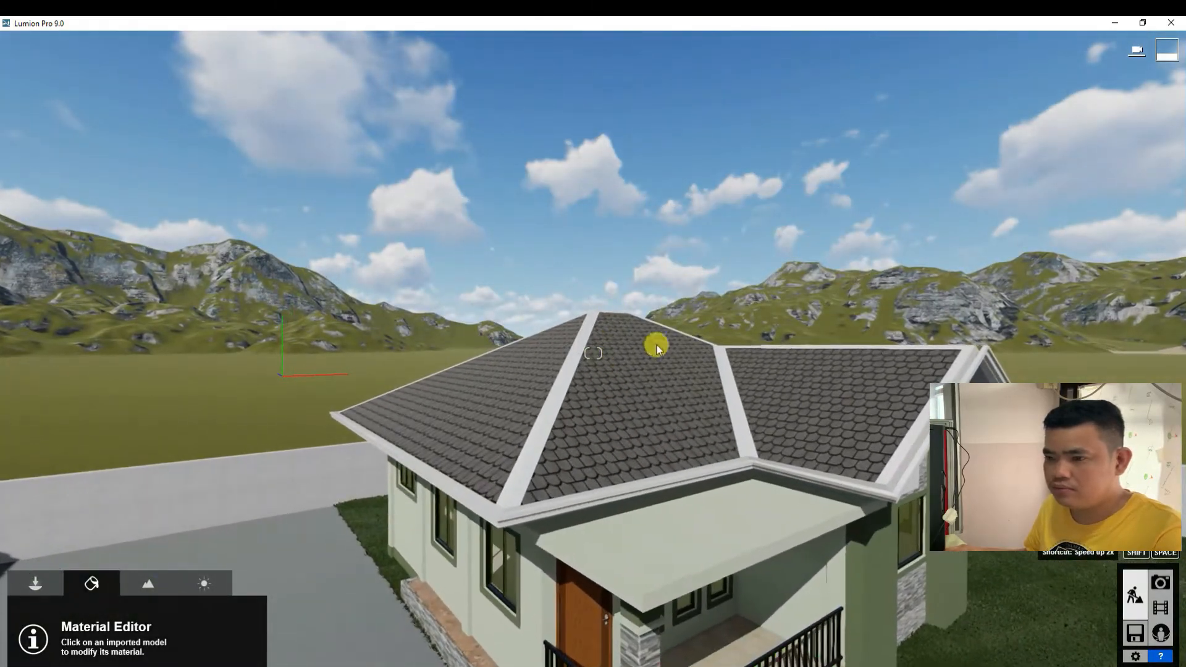
{"action": "left_click", "coordinate": [667, 400]}
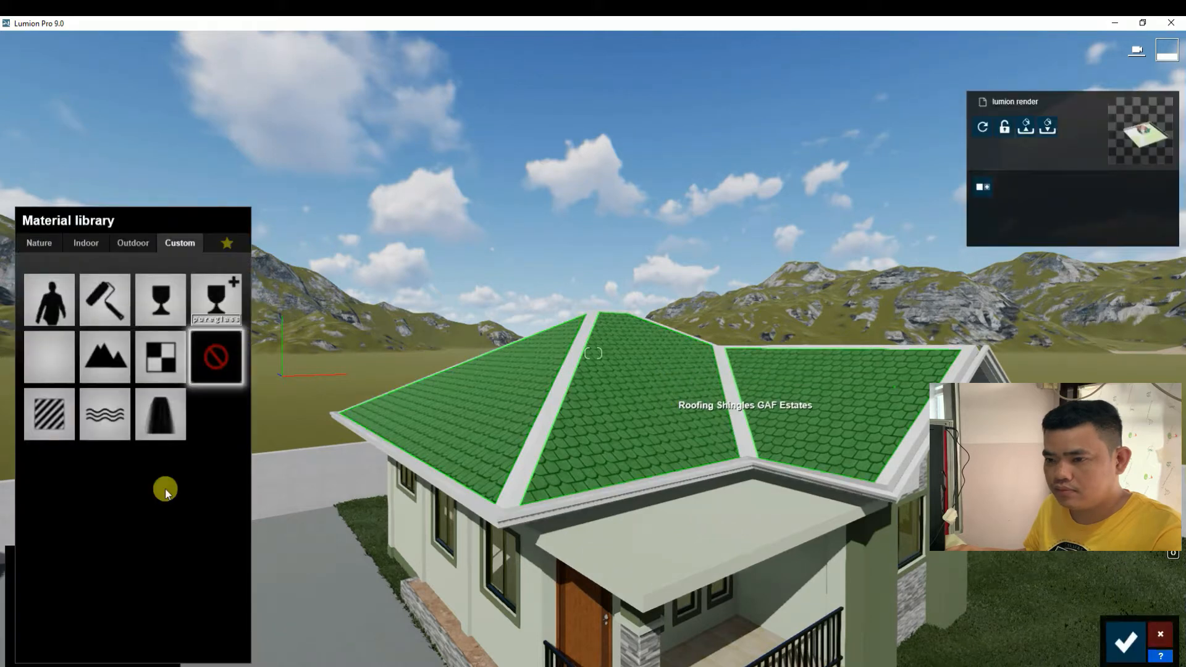
{"action": "left_click", "coordinate": [47, 413]}
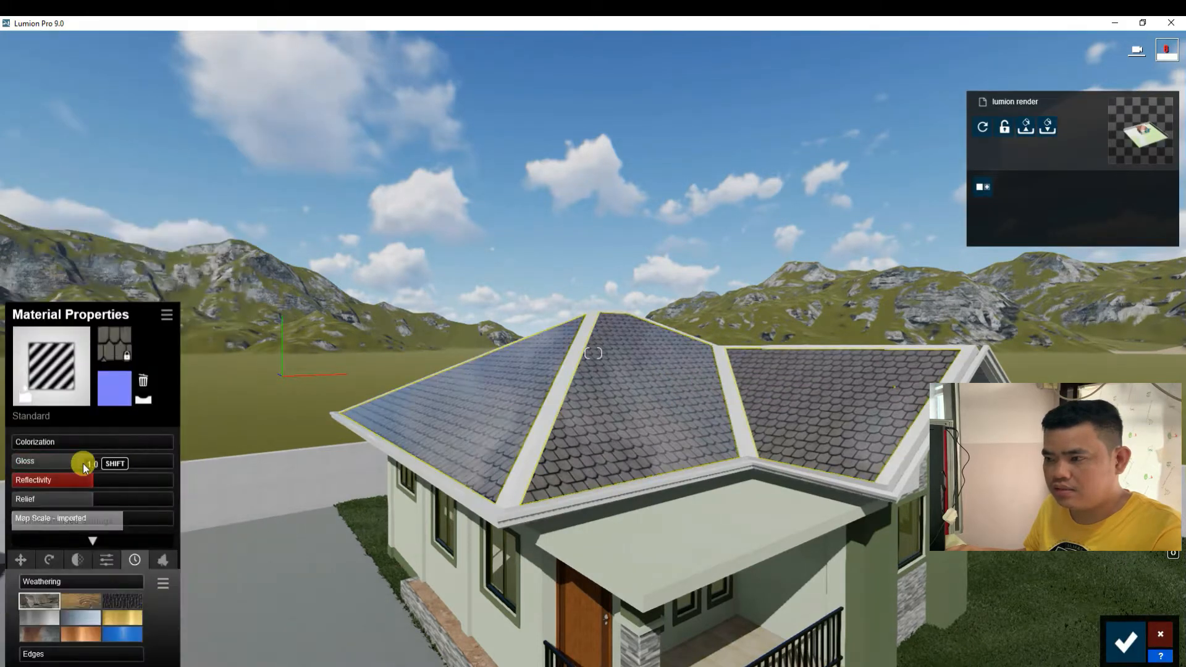
{"action": "left_click_drag", "start_coordinate": [83, 462], "coordinate": [136, 490]}
{"action": "left_click", "coordinate": [1125, 642]}
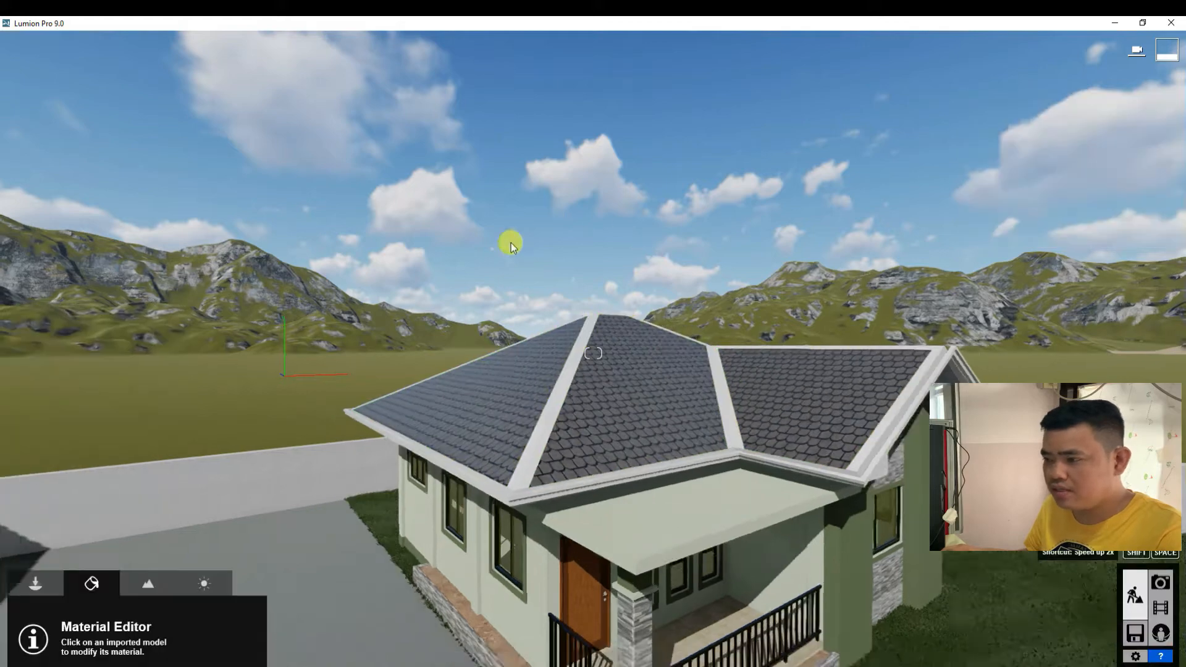
{"action": "key", "text": "s"}
{"action": "key", "text": "q"}
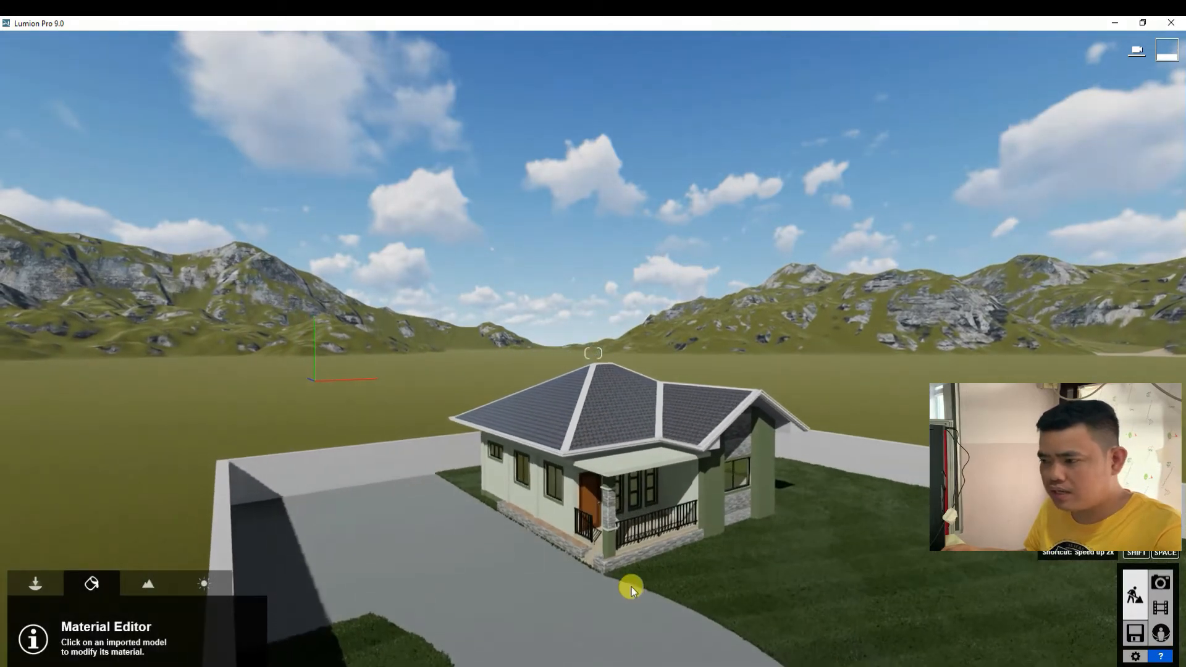
{"action": "key", "text": "w"}
{"action": "key", "text": "e"}
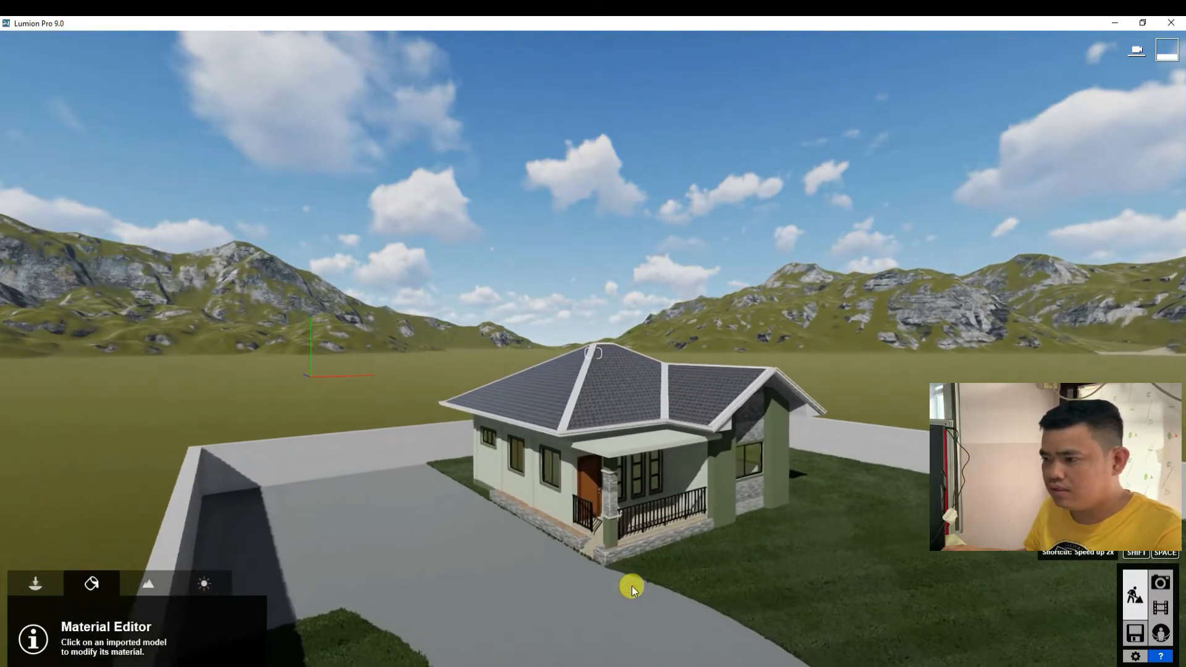
{"action": "key", "text": "w"}
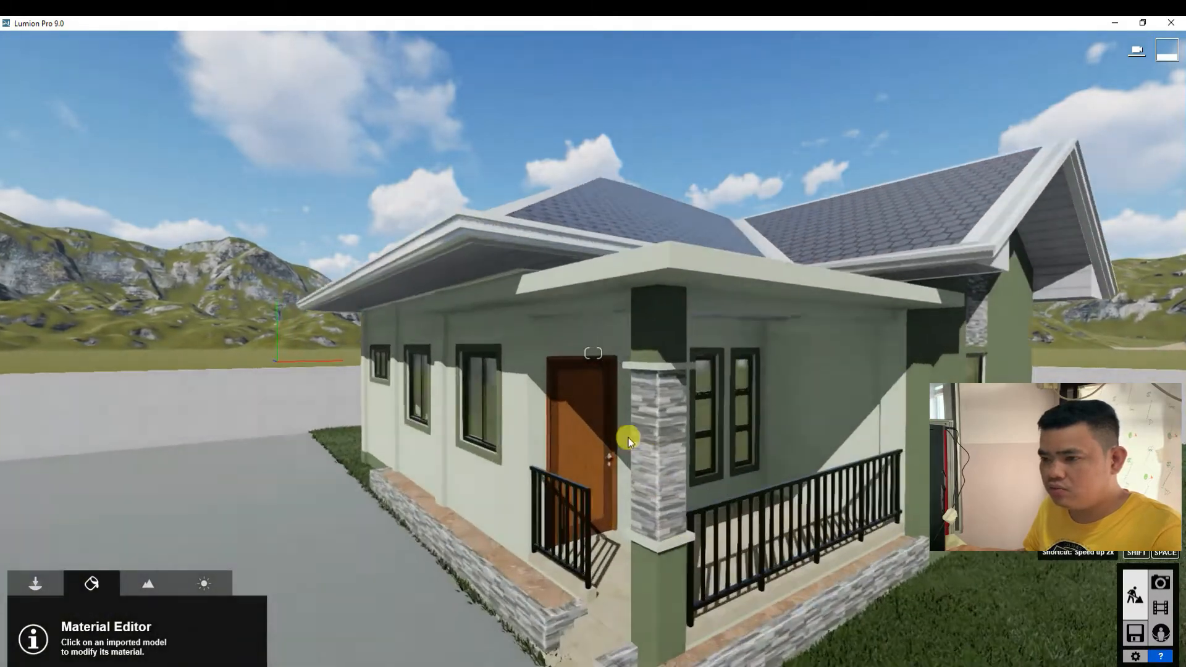
{"action": "key", "text": "s"}
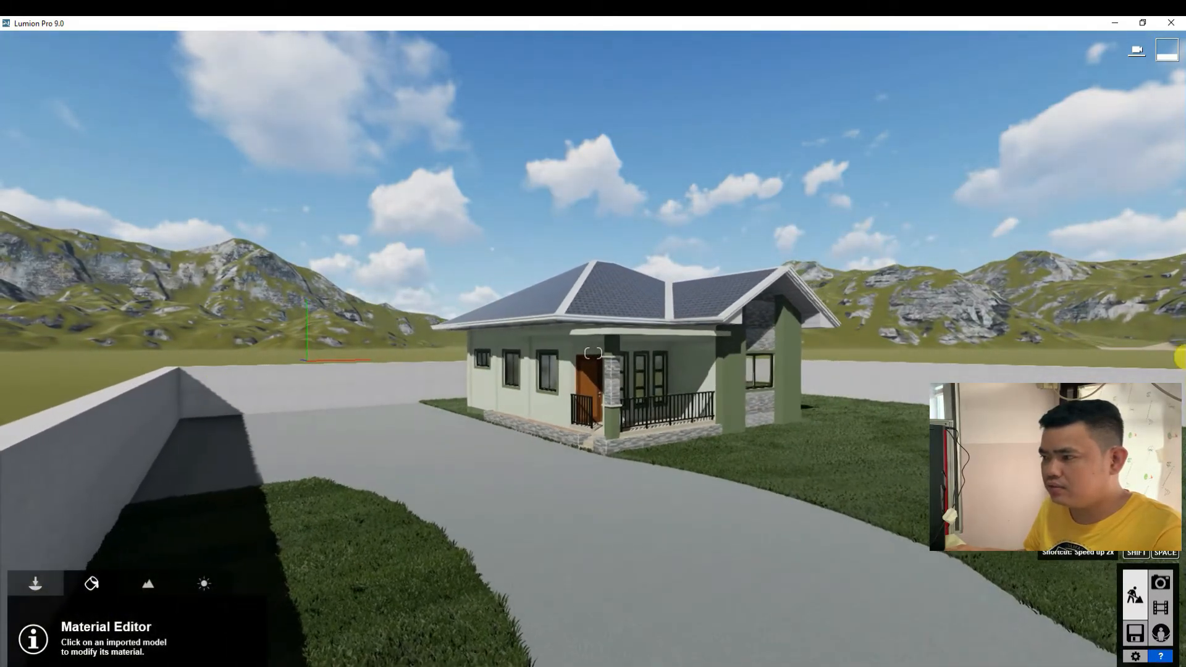
{"action": "left_click", "coordinate": [942, 387]}
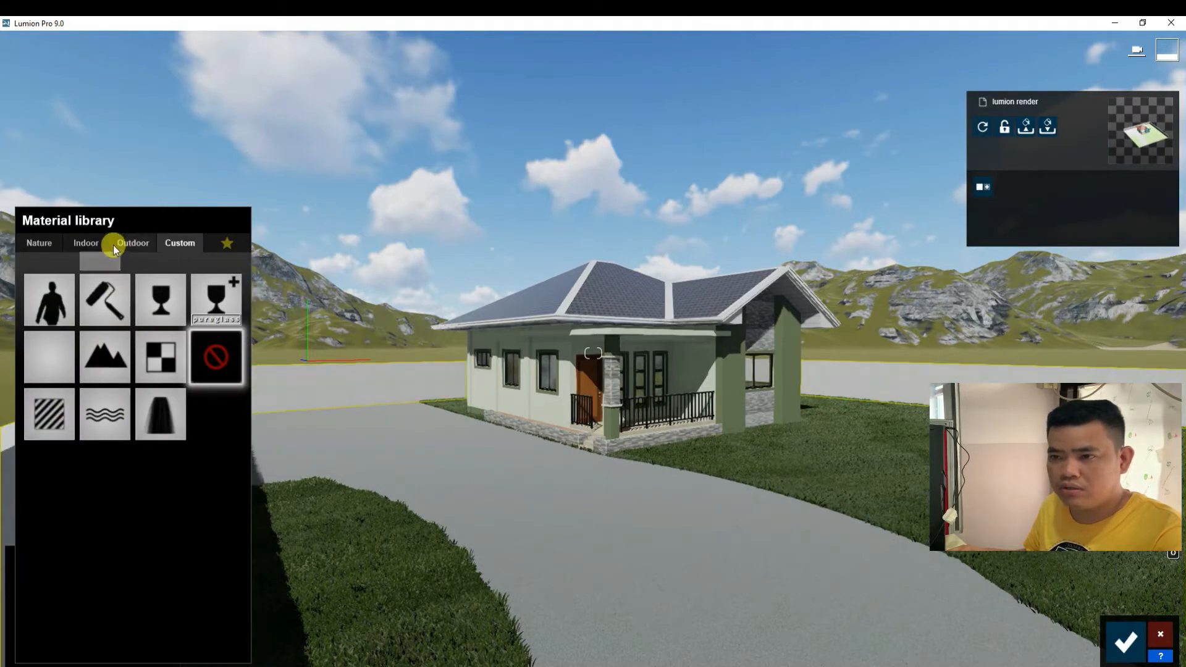
{"action": "left_click", "coordinate": [135, 244]}
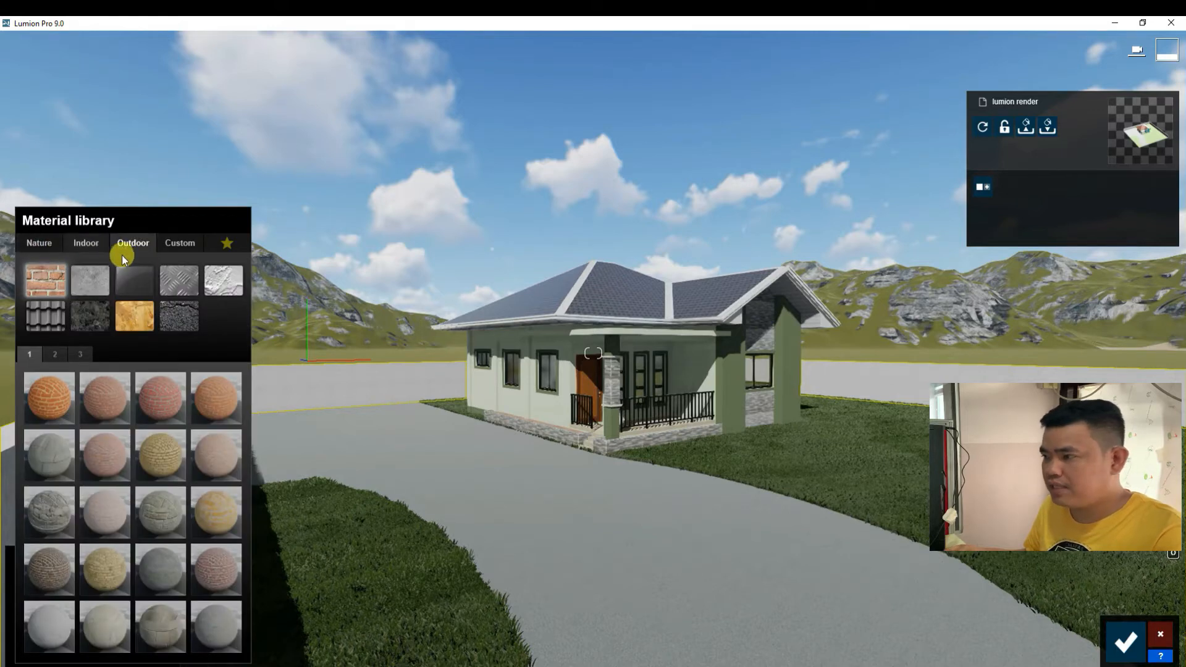
{"action": "left_click", "coordinate": [839, 477]}
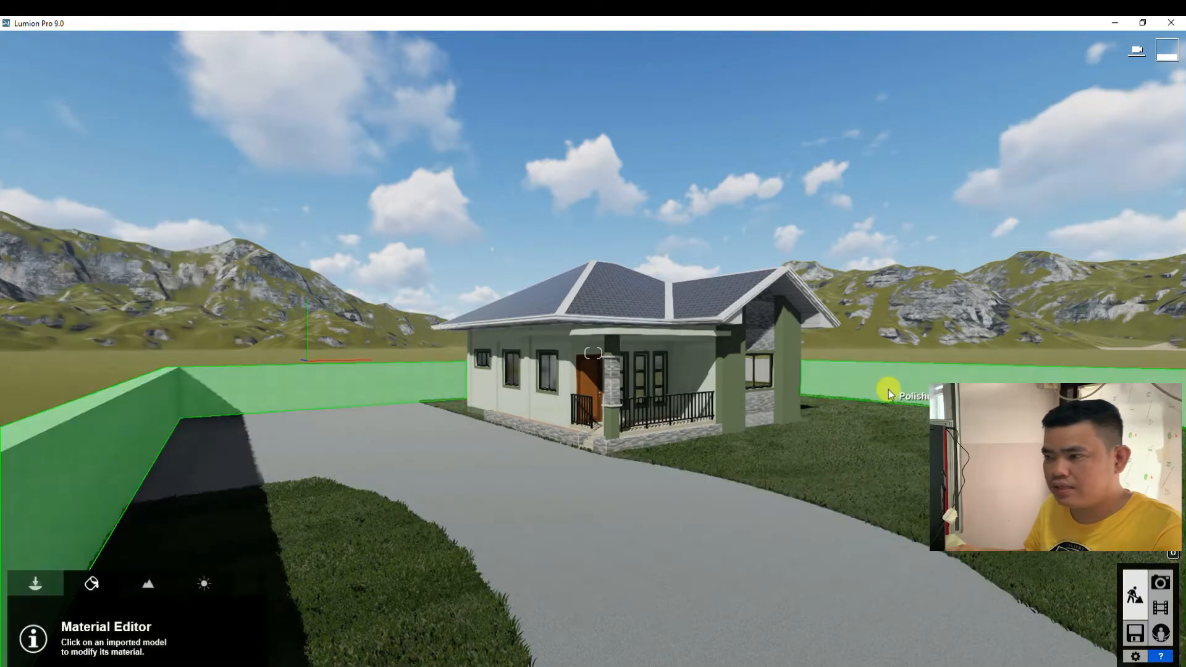
Step: Cover the perimeter wall (Polished Concrete) with the Leaves2 material from the Nature leaves category
{"action": "left_click", "coordinate": [888, 389]}
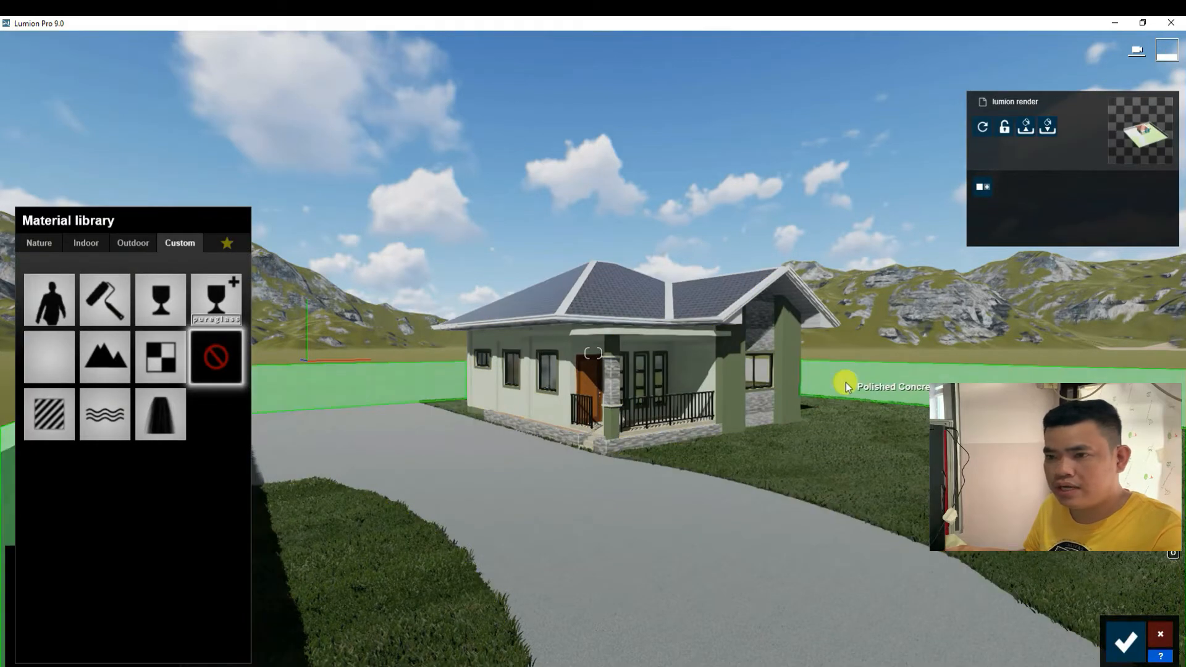
{"action": "left_click", "coordinate": [35, 245]}
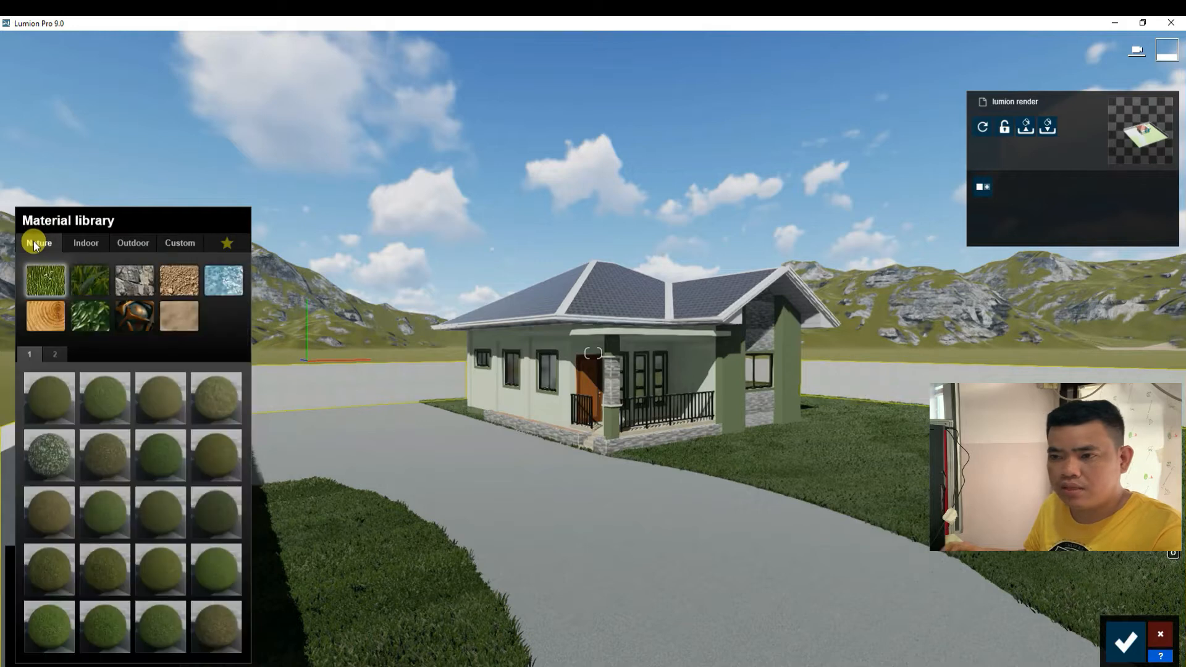
{"action": "left_click", "coordinate": [86, 325]}
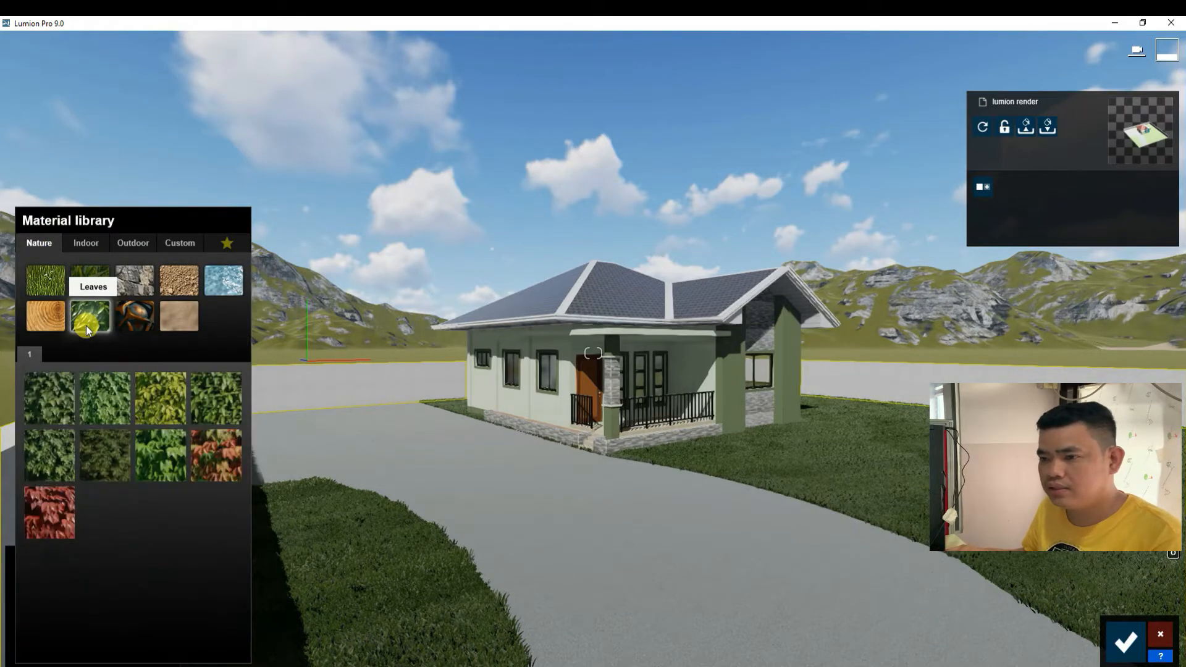
{"action": "left_click", "coordinate": [105, 393]}
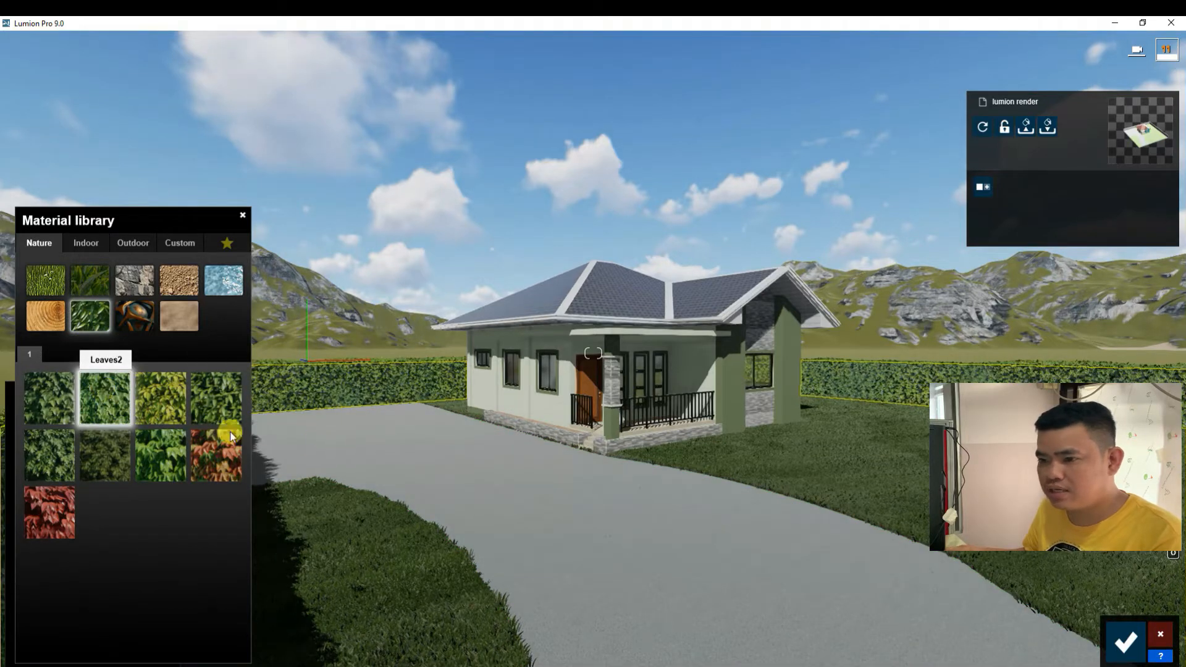
{"action": "left_click", "coordinate": [104, 394]}
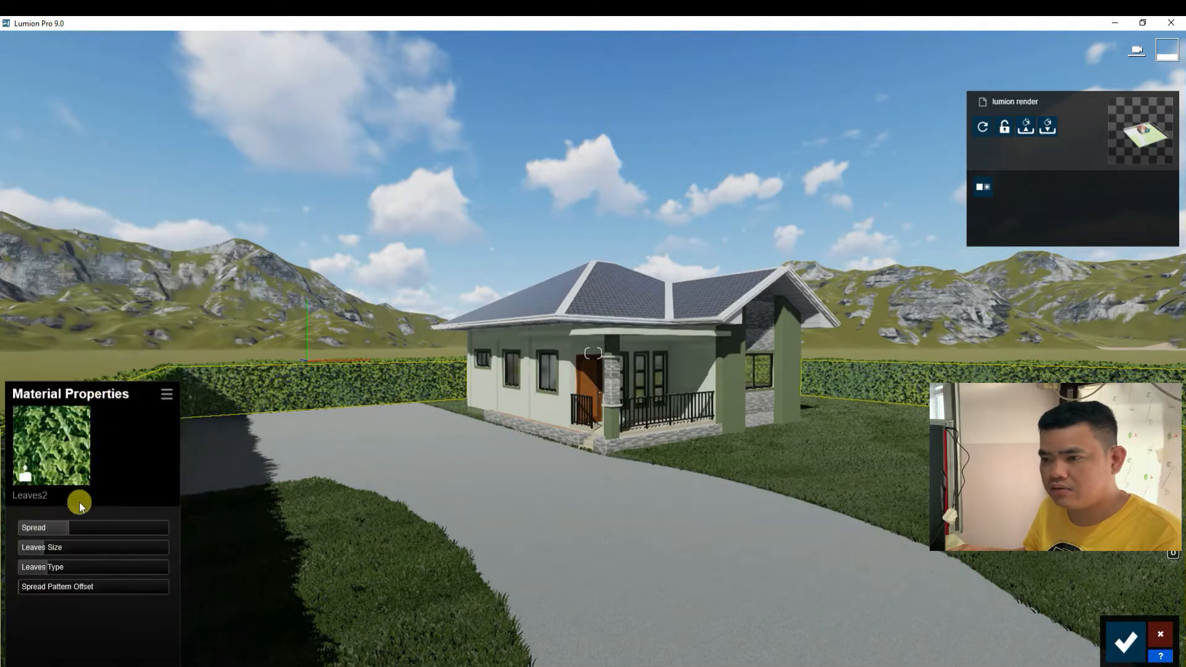
Step: Change the leaf type on the perimeter wall to fir-like foliage, adjust the leaf size for denser coverage, and save the material
{"action": "left_click_drag", "start_coordinate": [44, 546], "coordinate": [28, 550]}
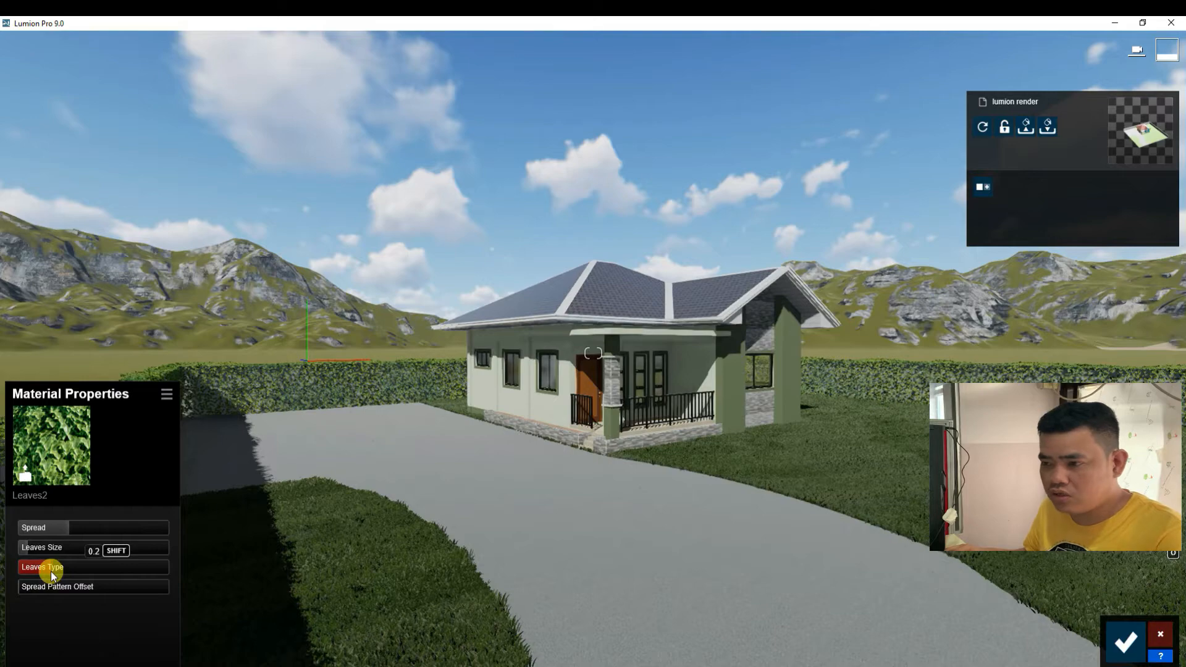
{"action": "key", "text": "q"}
{"action": "key", "text": "a"}
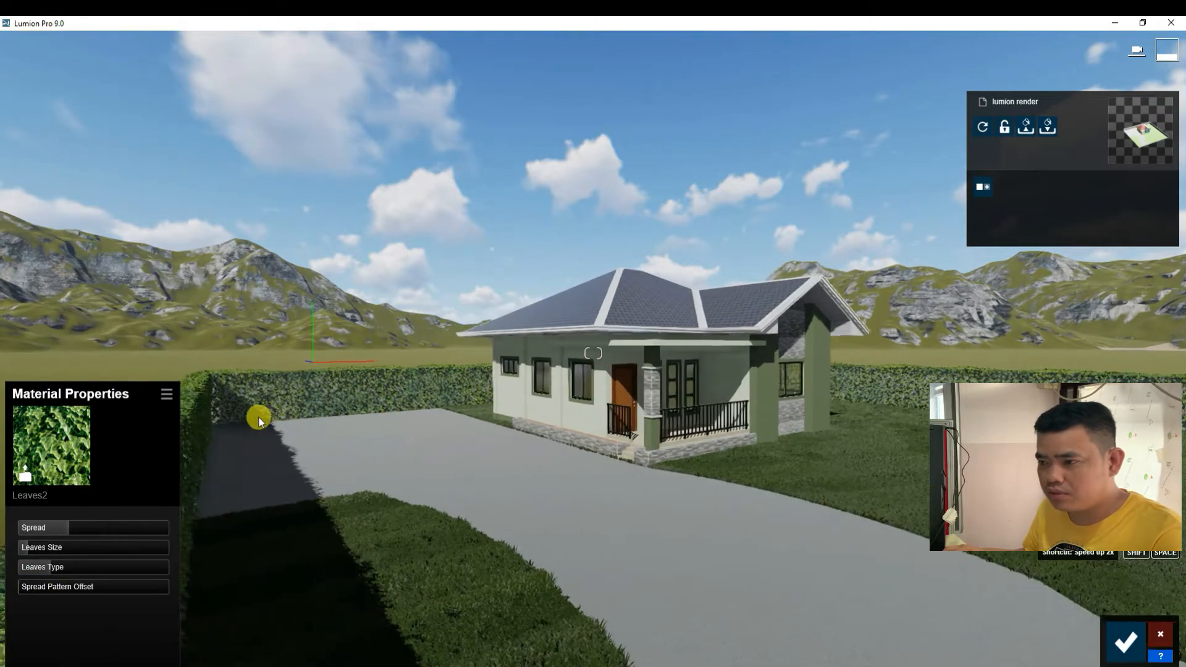
{"action": "key", "text": "w"}
{"action": "key", "text": "a"}
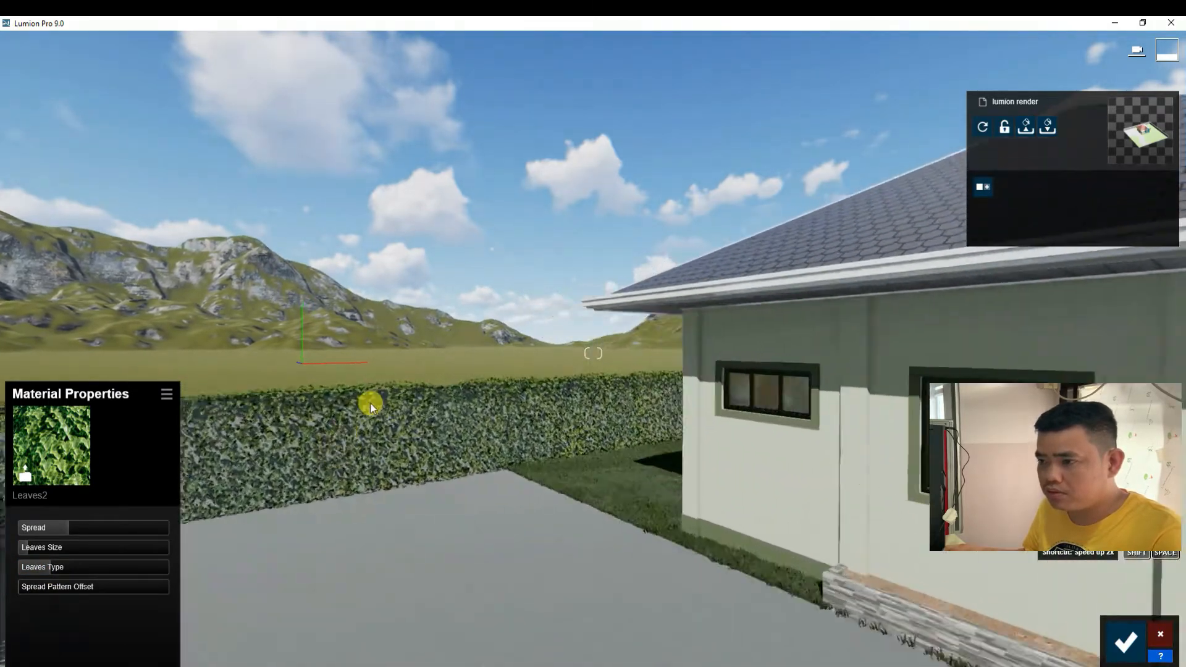
{"action": "right_click_drag", "start_coordinate": [377, 525], "coordinate": [450, 359]}
{"action": "key", "text": "w"}
{"action": "key", "text": "a"}
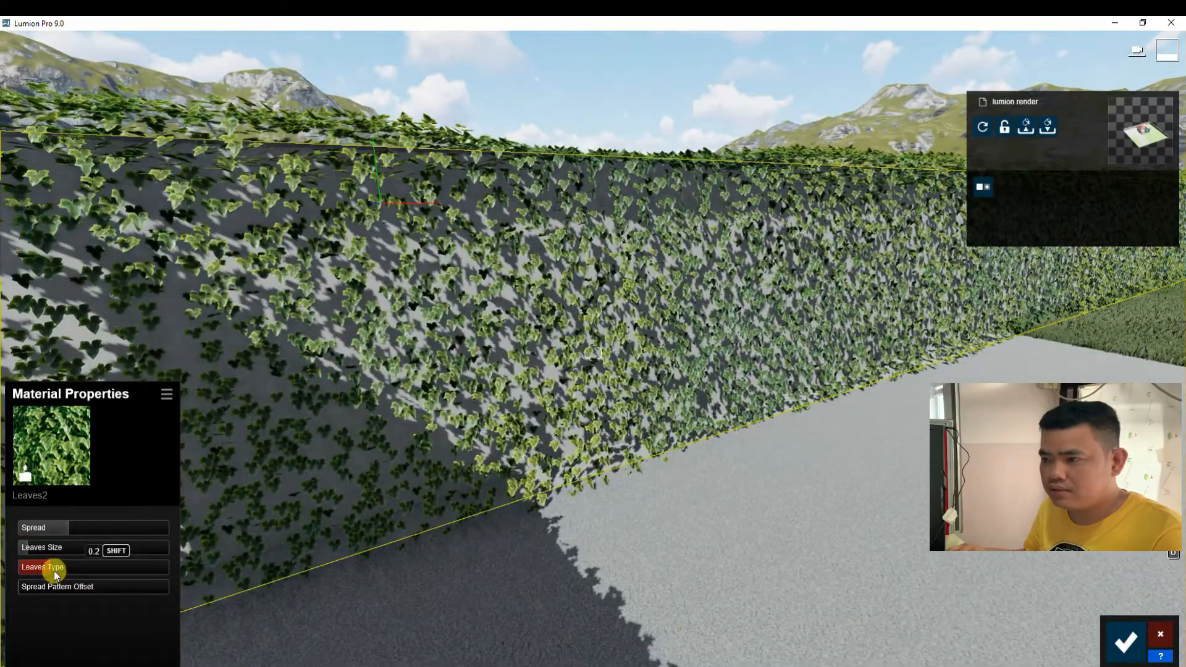
{"action": "left_click_drag", "start_coordinate": [54, 571], "coordinate": [121, 573]}
{"action": "scroll", "coordinate": [410, 383], "scroll_direction": "up", "scroll_amount": 5}
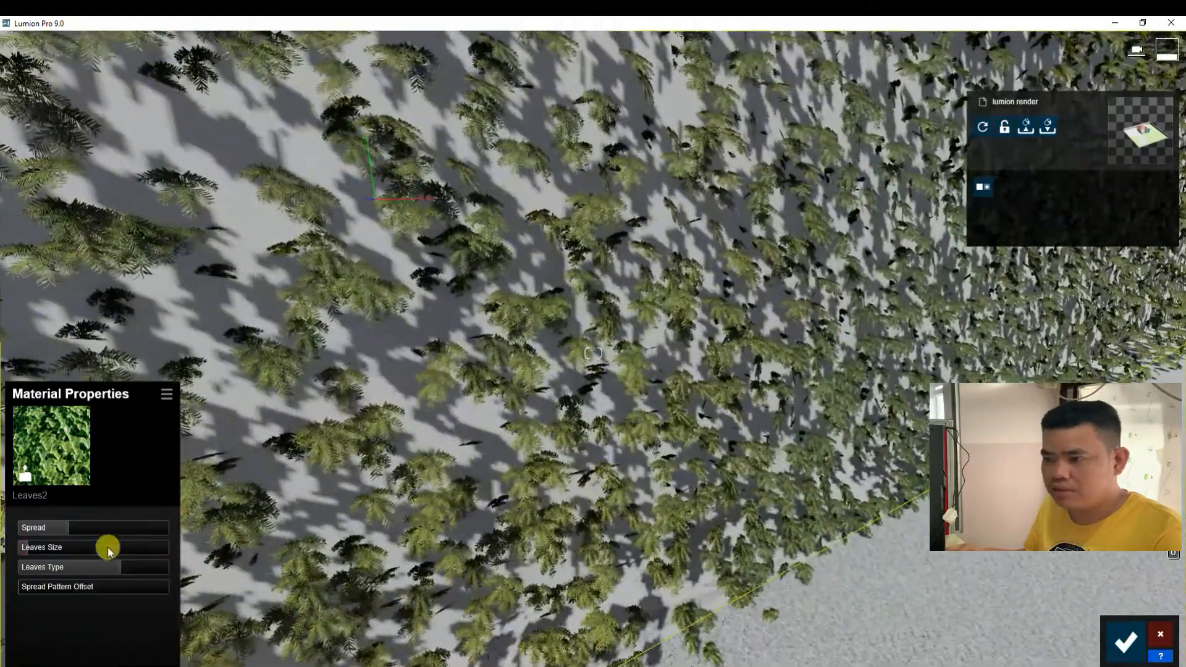
{"action": "left_click_drag", "start_coordinate": [111, 570], "coordinate": [57, 548]}
{"action": "left_click", "coordinate": [1126, 643]}
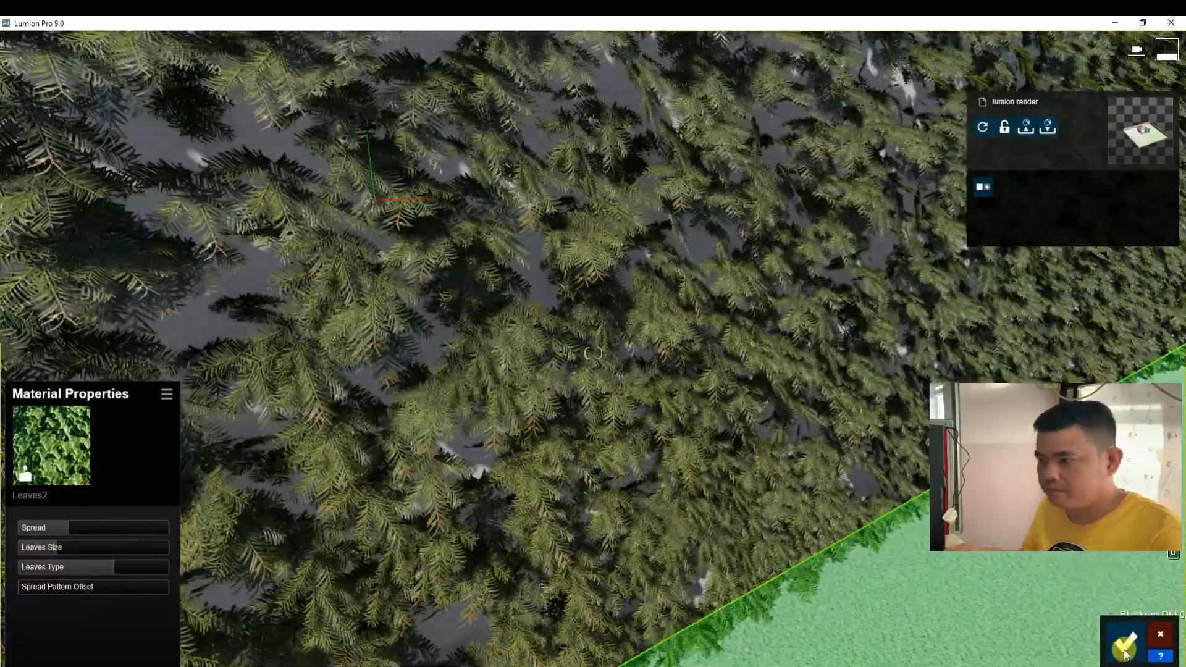
Step: Examine the leaf-covered perimeter wall from outside the lot and from above, together with the house
{"action": "key", "text": "s"}
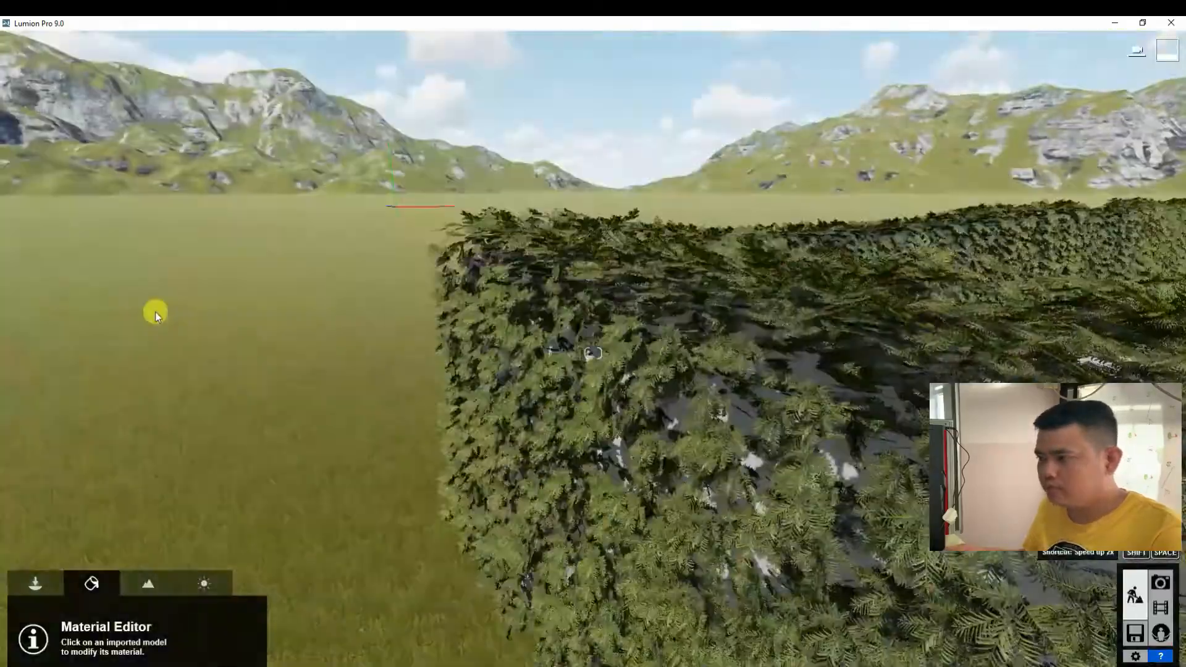
{"action": "key", "text": "a"}
{"action": "key", "text": "d"}
{"action": "key", "text": "q"}
{"action": "key", "text": "s"}
{"action": "key", "text": "q"}
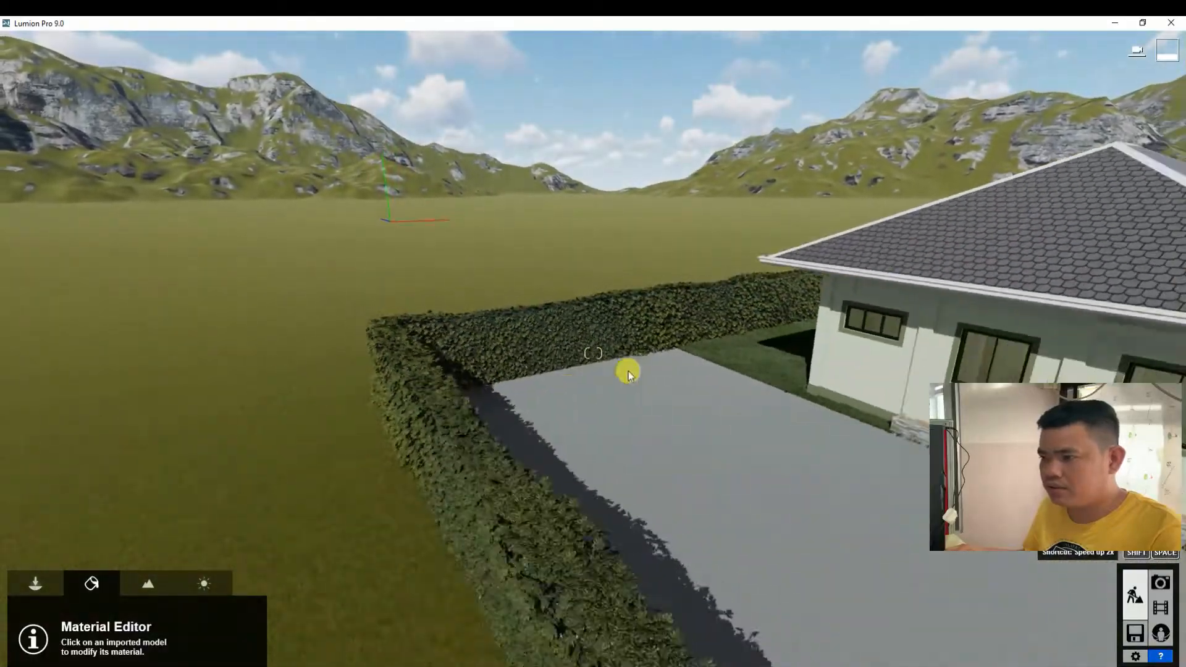
{"action": "key", "text": "s"}
{"action": "key", "text": "q"}
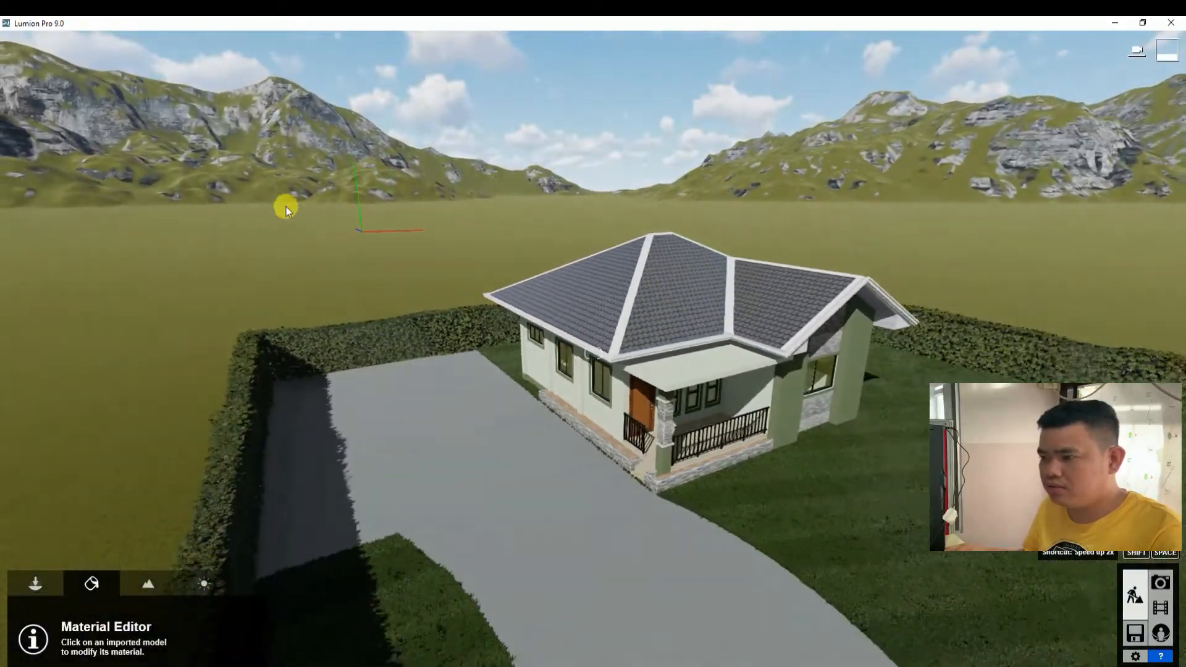
Step: Apply the outdoor Asphalt 001 1024 material to the driveway (Blacktop Old 02) and save the change
{"action": "right_click_drag", "start_coordinate": [283, 204], "coordinate": [538, 390]}
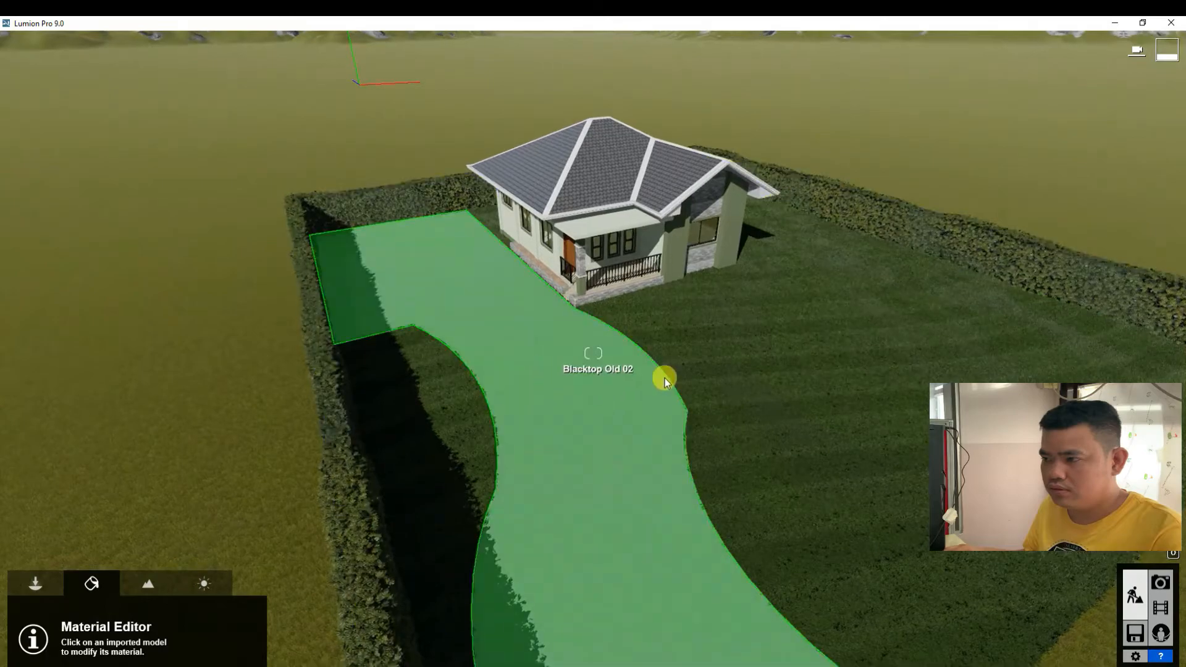
{"action": "key", "text": "w"}
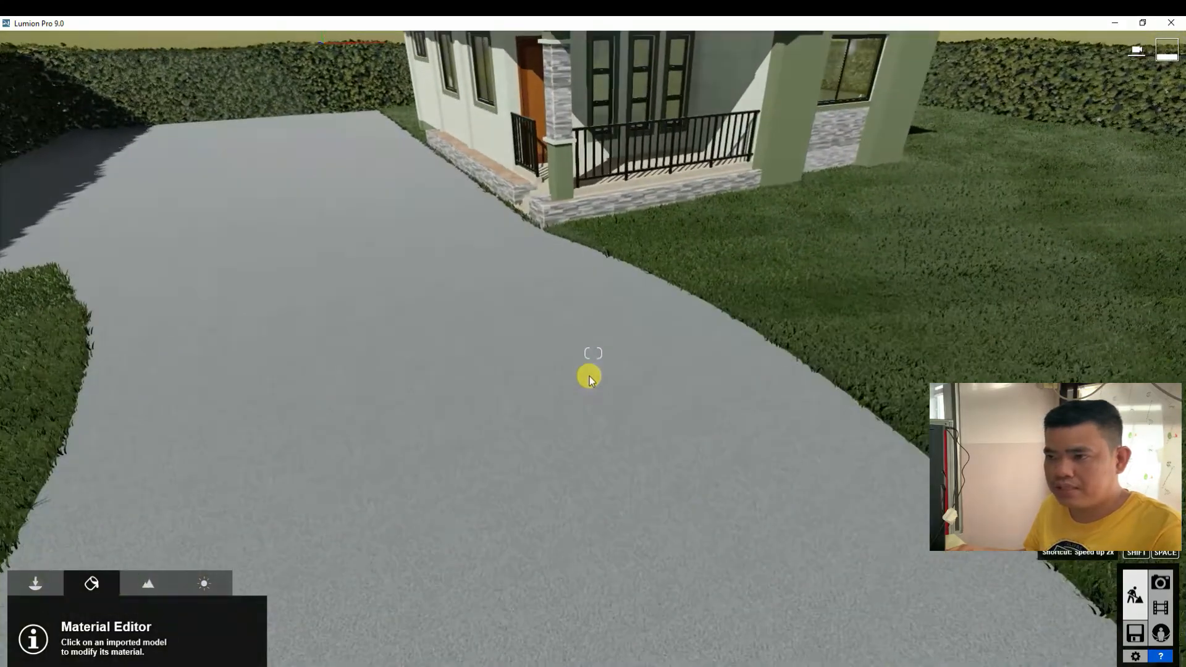
{"action": "key", "text": "s"}
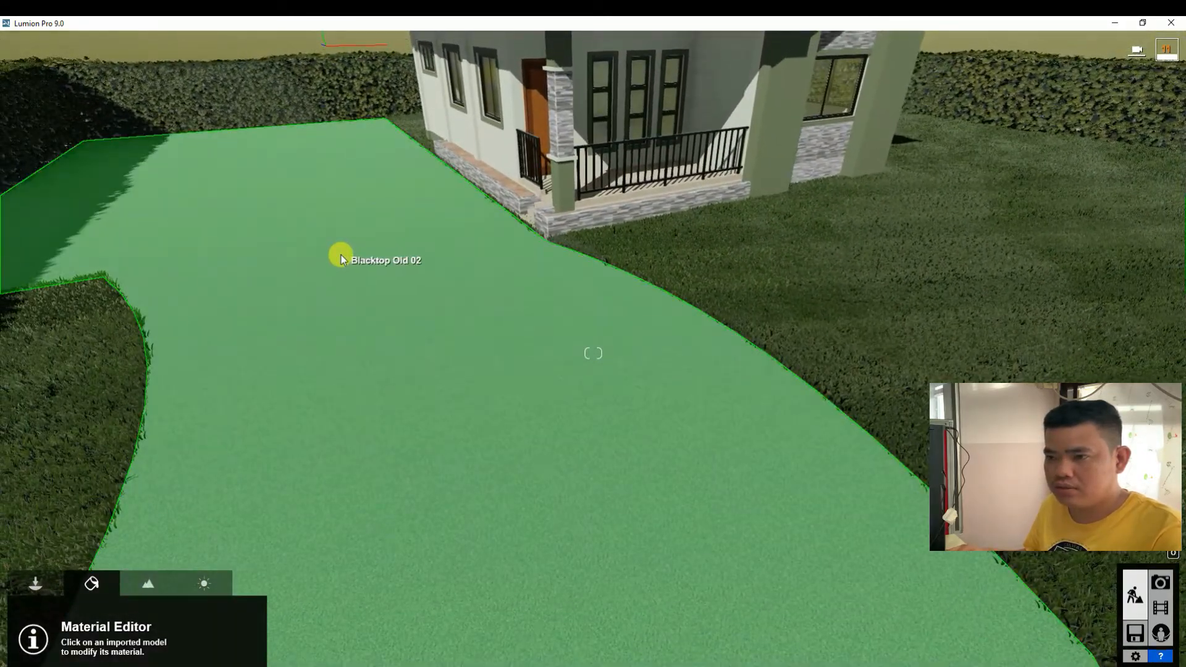
{"action": "left_click", "coordinate": [340, 259]}
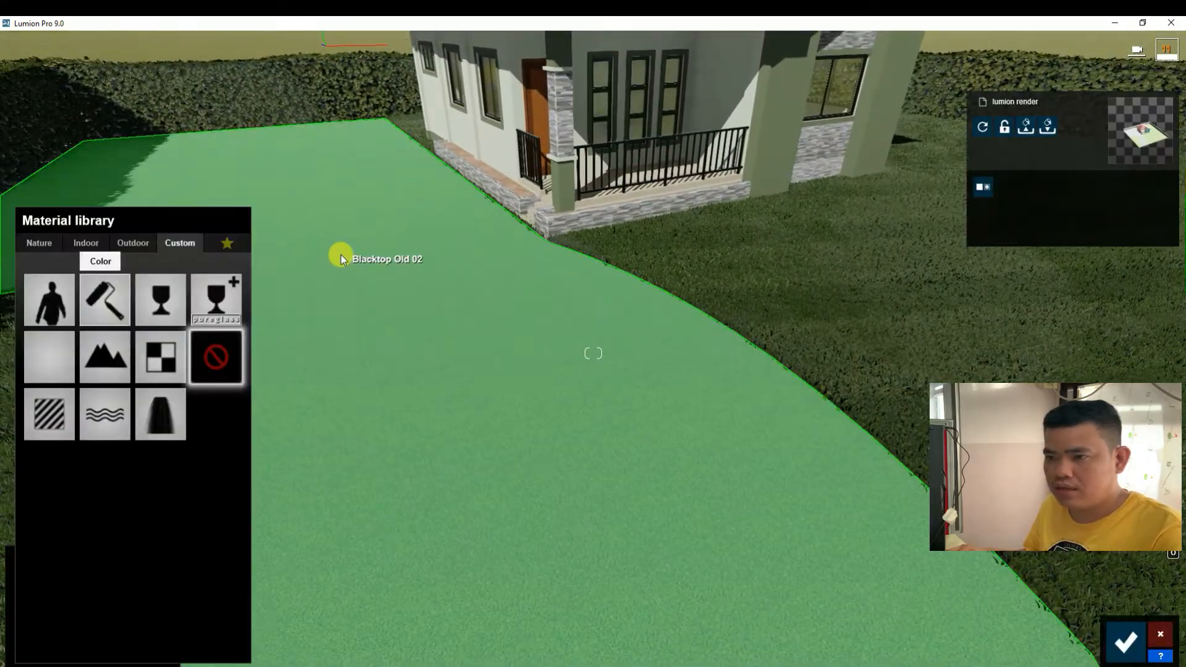
{"action": "left_click", "coordinate": [135, 245]}
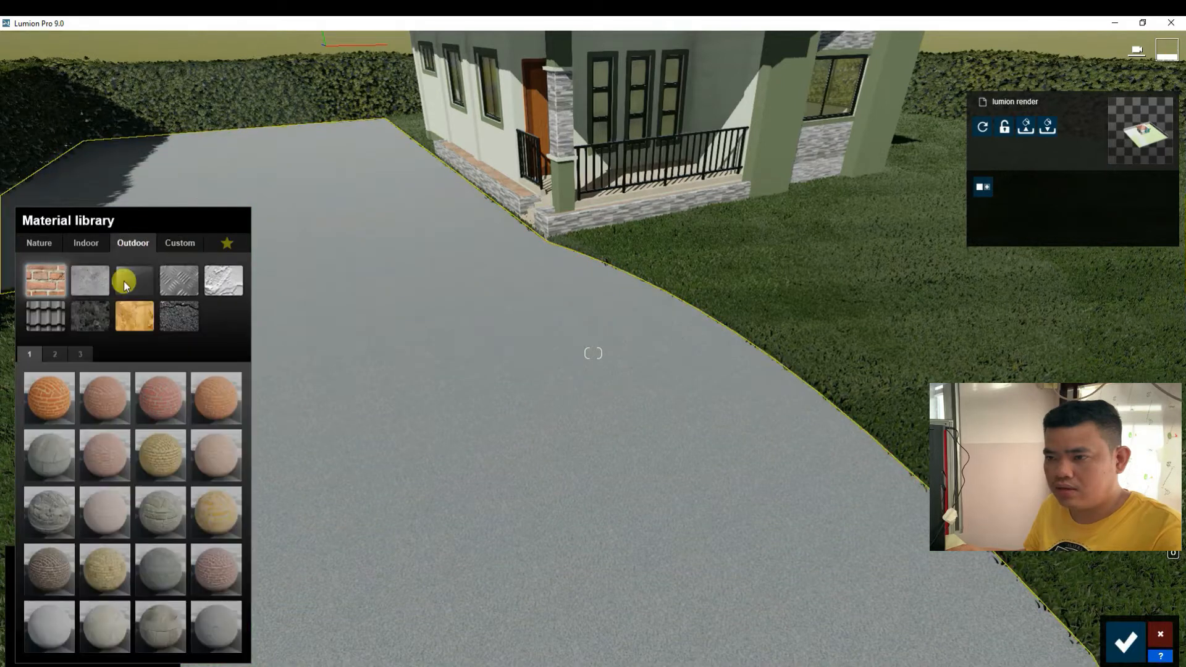
{"action": "left_click", "coordinate": [173, 321]}
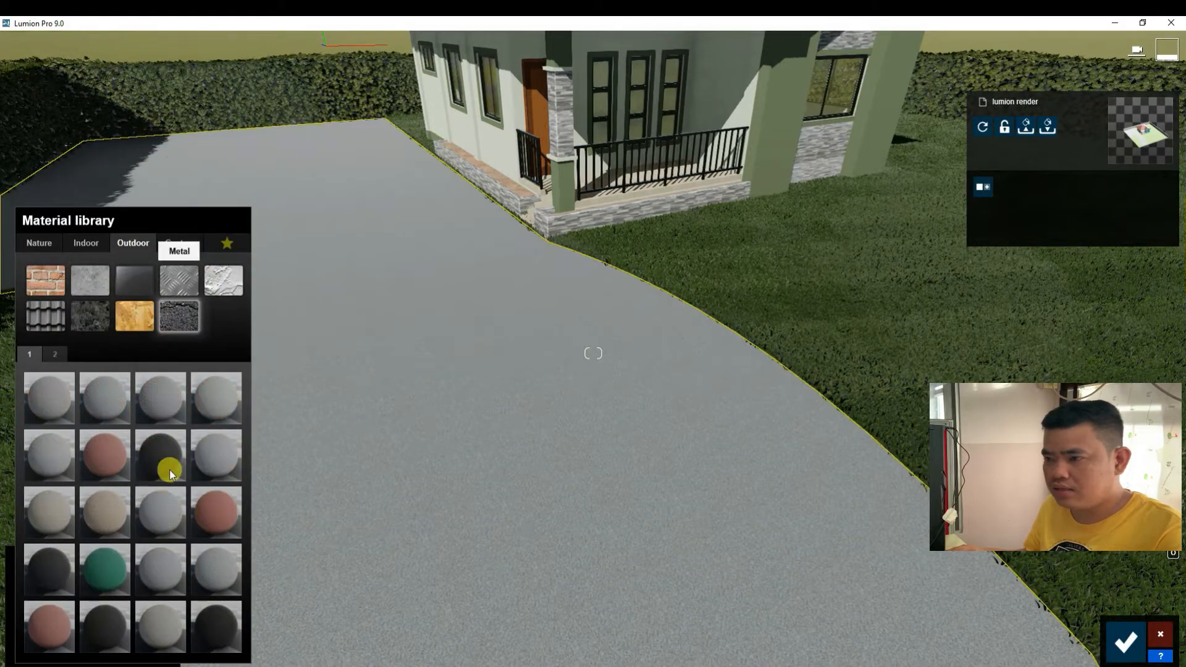
{"action": "left_click", "coordinate": [56, 401]}
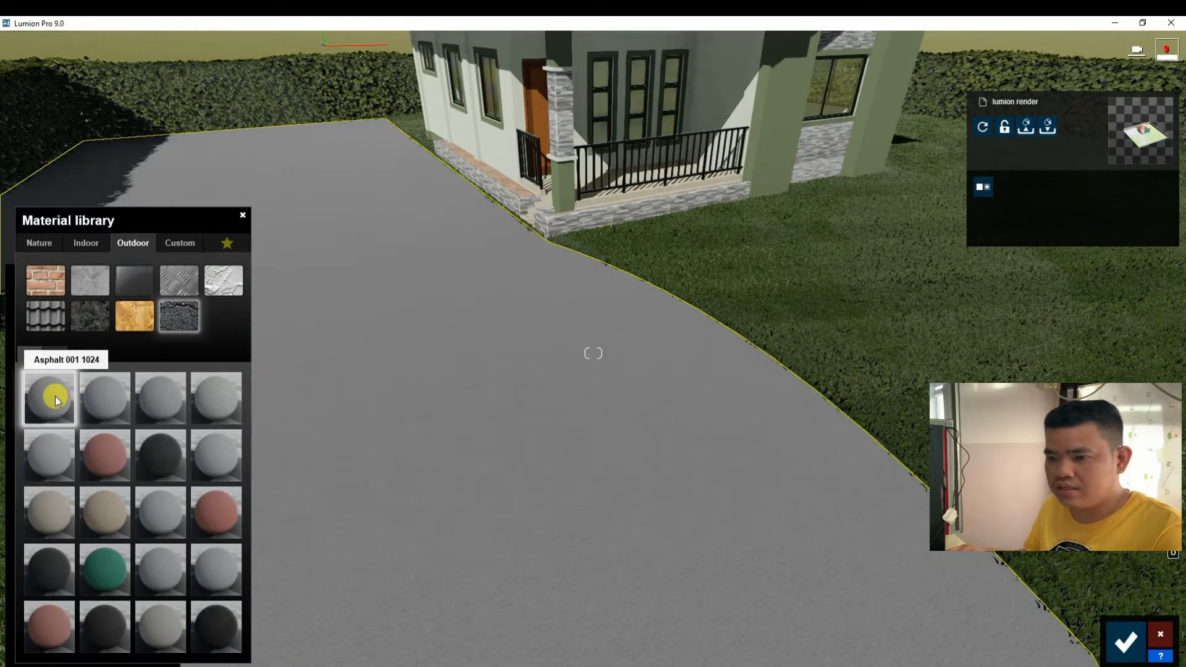
{"action": "left_click", "coordinate": [56, 401]}
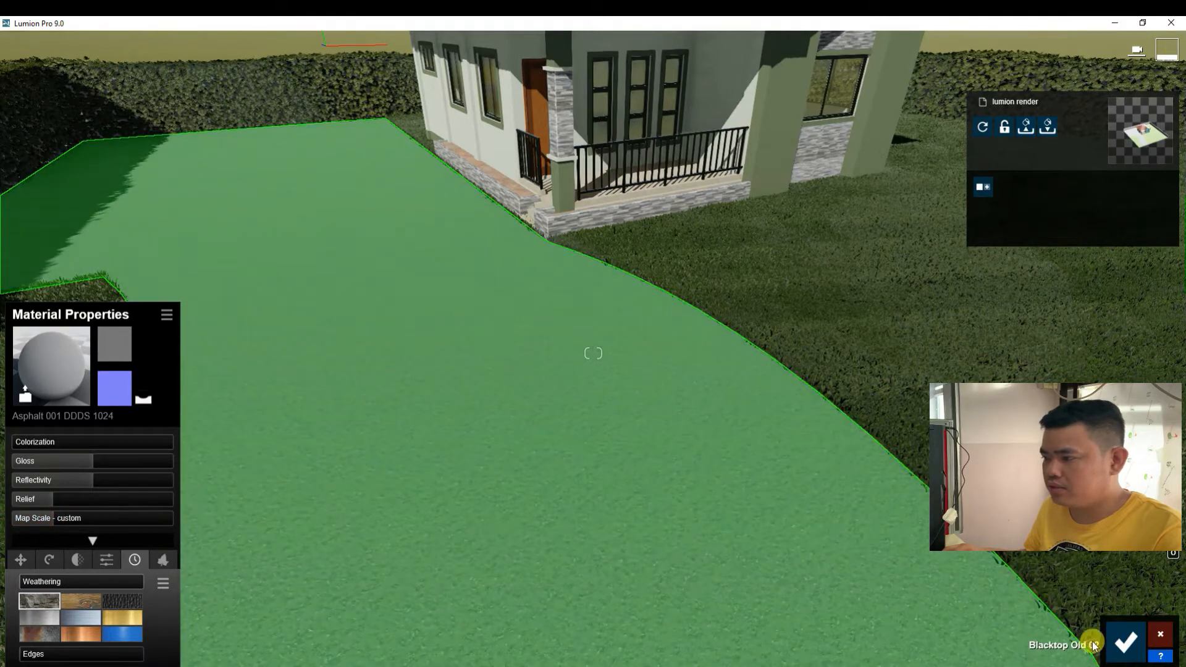
{"action": "left_click", "coordinate": [1125, 652]}
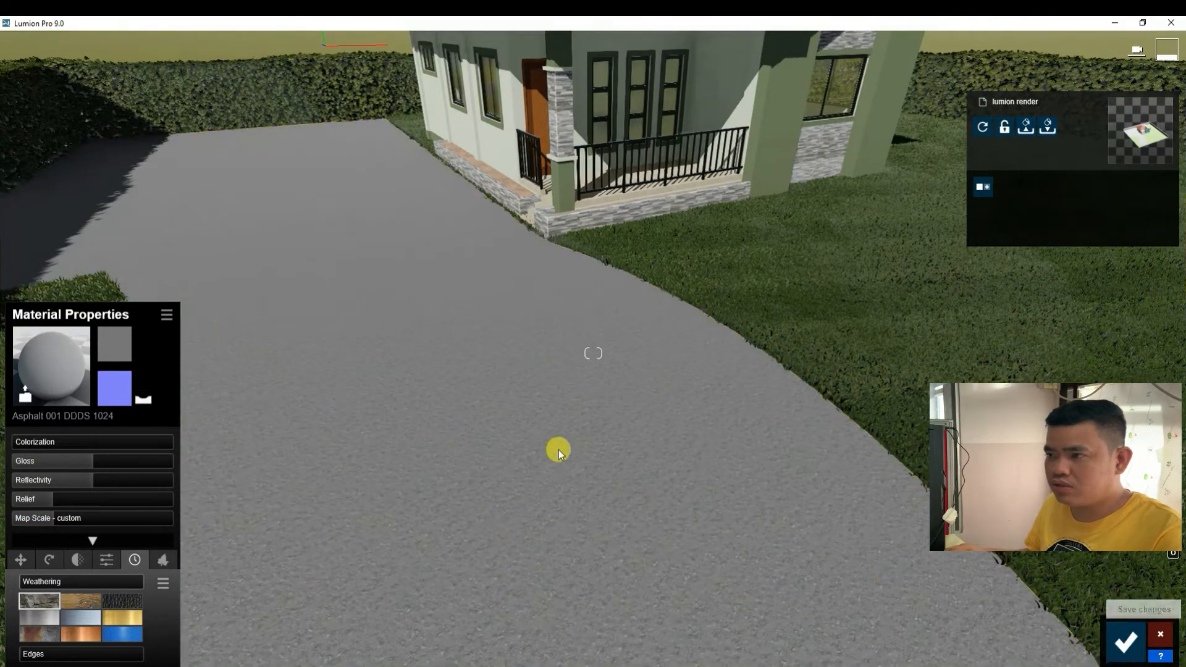
Step: Choose a full-crowned green broadleaf tree from page 14 of the Nature Library for planting around the house
{"action": "scroll", "coordinate": [556, 450], "scroll_direction": "down", "scroll_amount": 10}
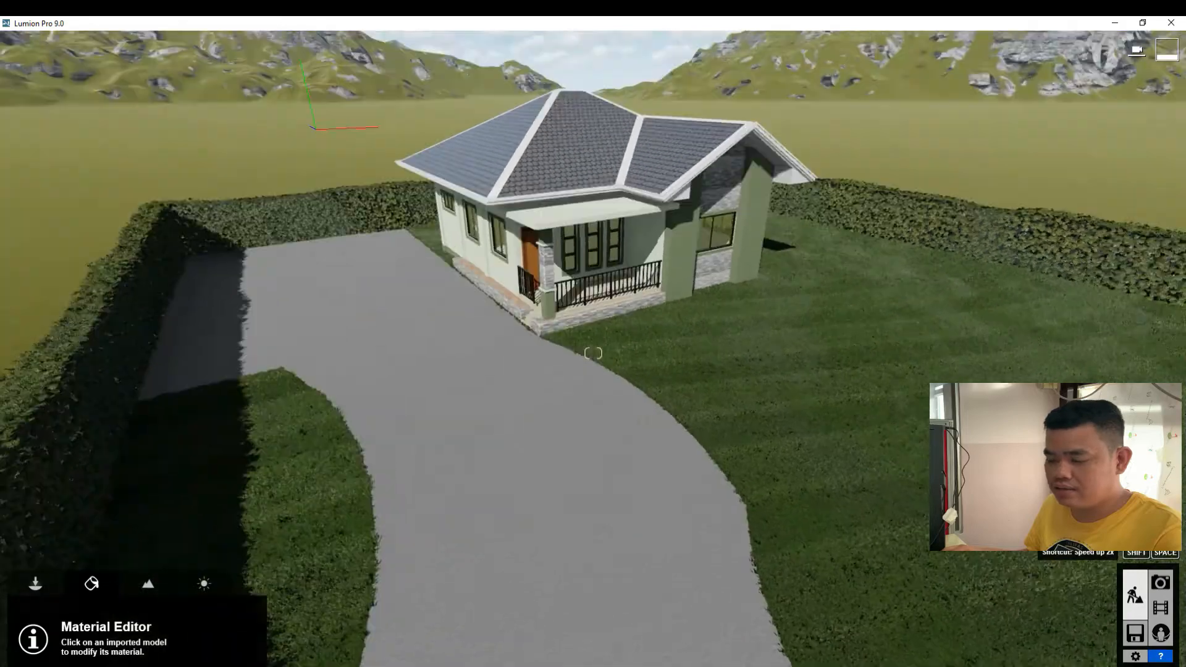
{"action": "right_click_drag", "start_coordinate": [433, 460], "coordinate": [444, 399]}
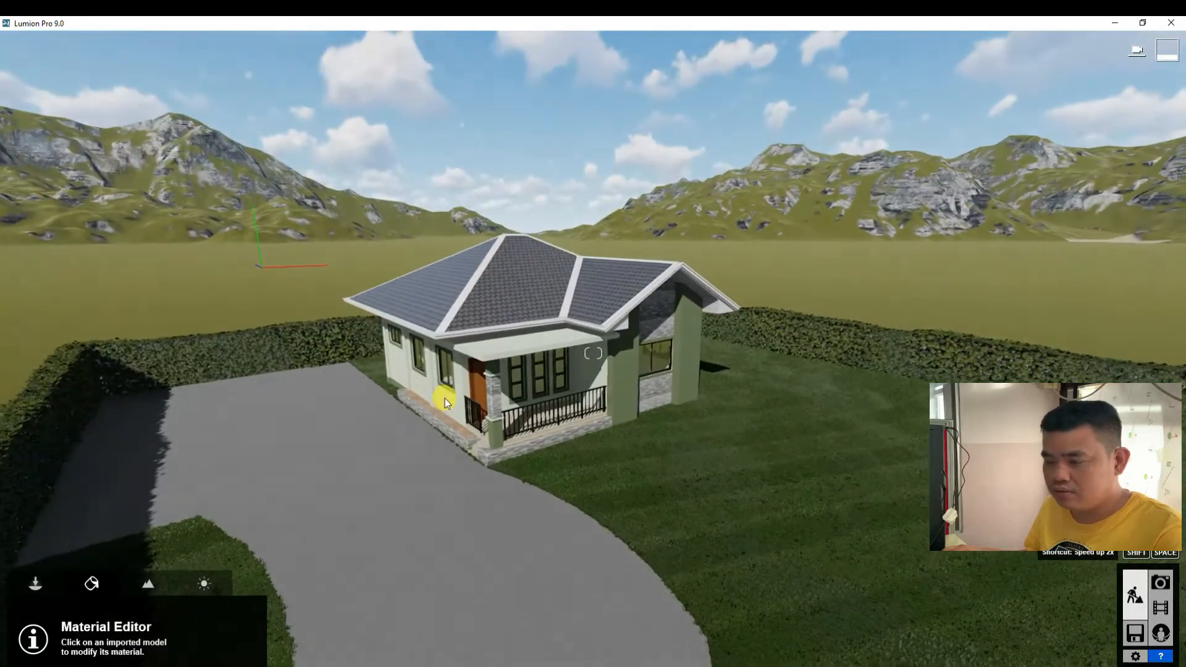
{"action": "scroll", "coordinate": [445, 398], "scroll_direction": "up", "scroll_amount": 5}
{"action": "middle_click_drag", "start_coordinate": [402, 378], "coordinate": [485, 307]}
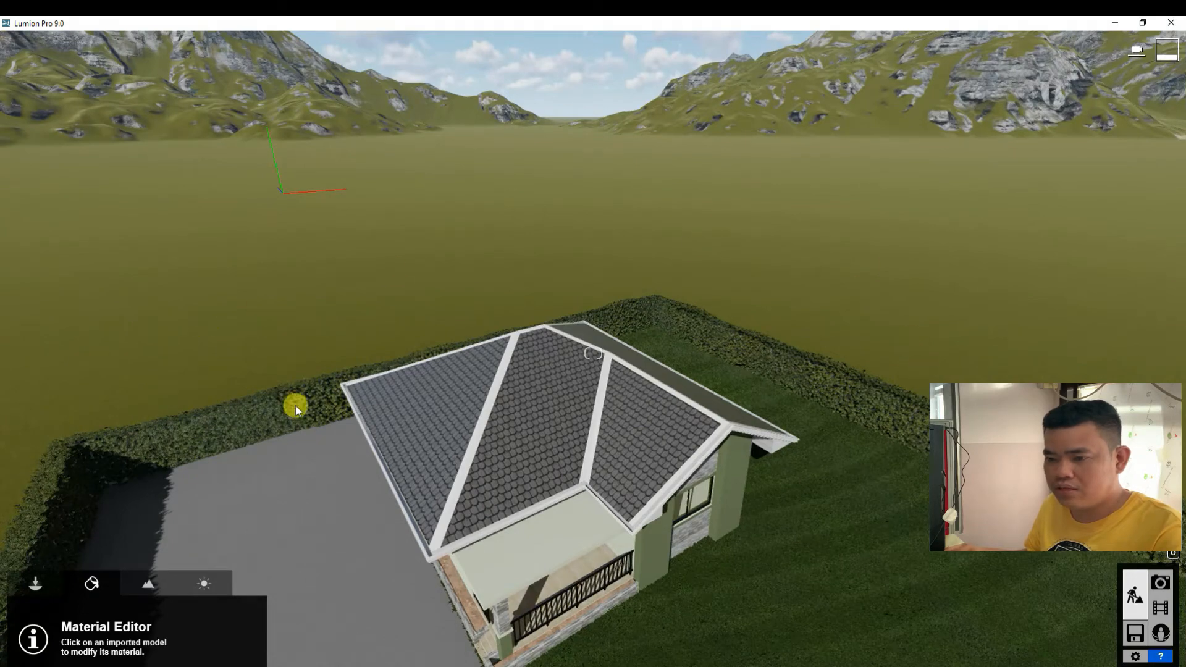
{"action": "left_click", "coordinate": [35, 583]}
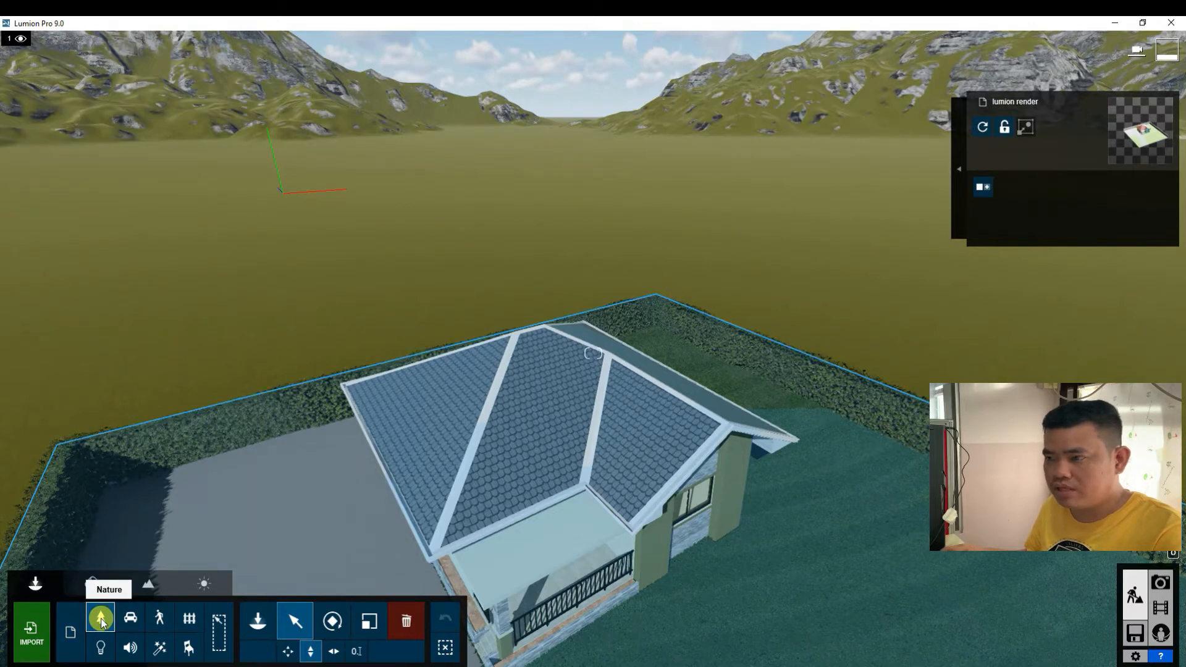
{"action": "left_click", "coordinate": [101, 619]}
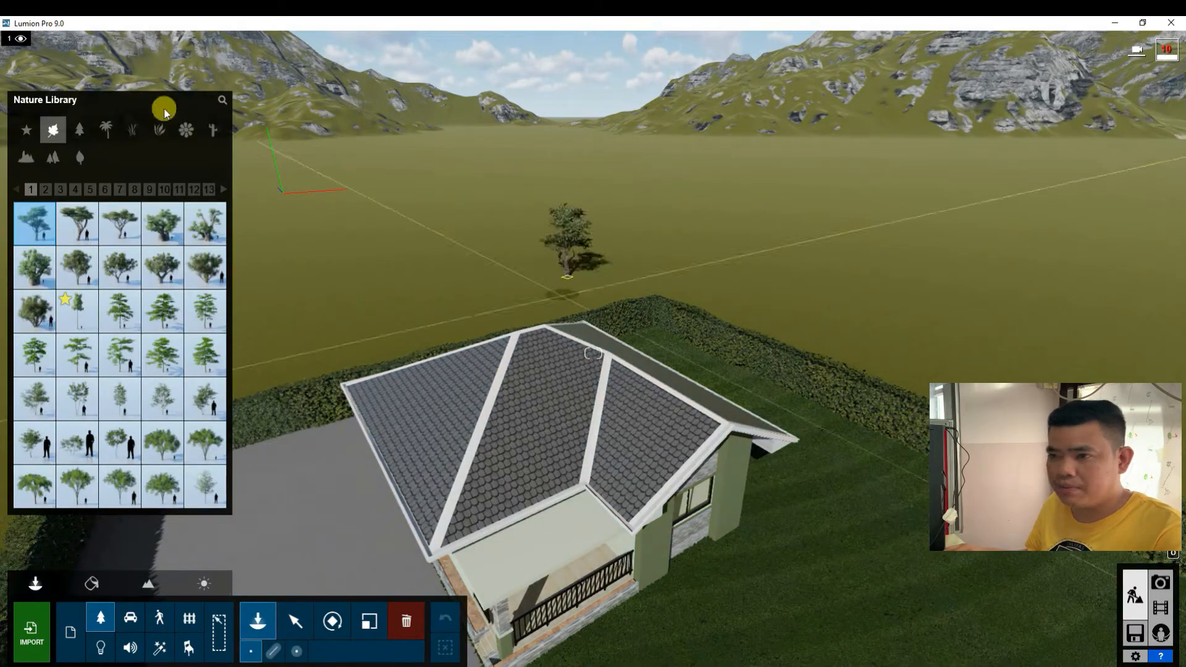
{"action": "left_click", "coordinate": [73, 188]}
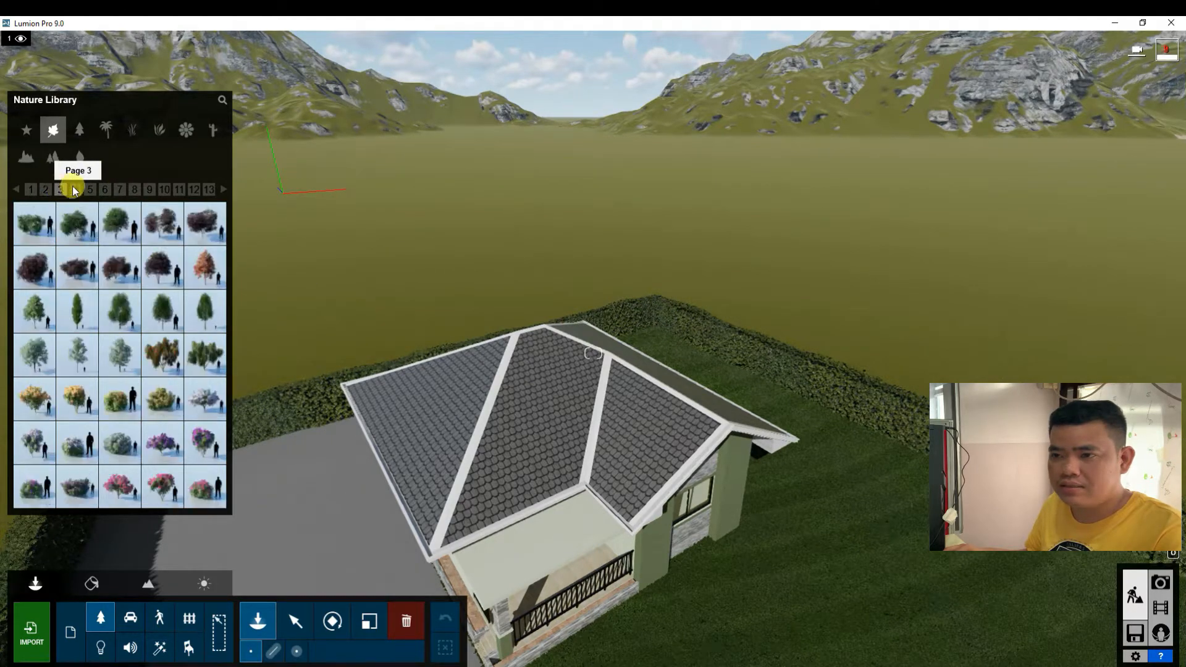
{"action": "left_click", "coordinate": [110, 189]}
{"action": "left_click", "coordinate": [120, 189]}
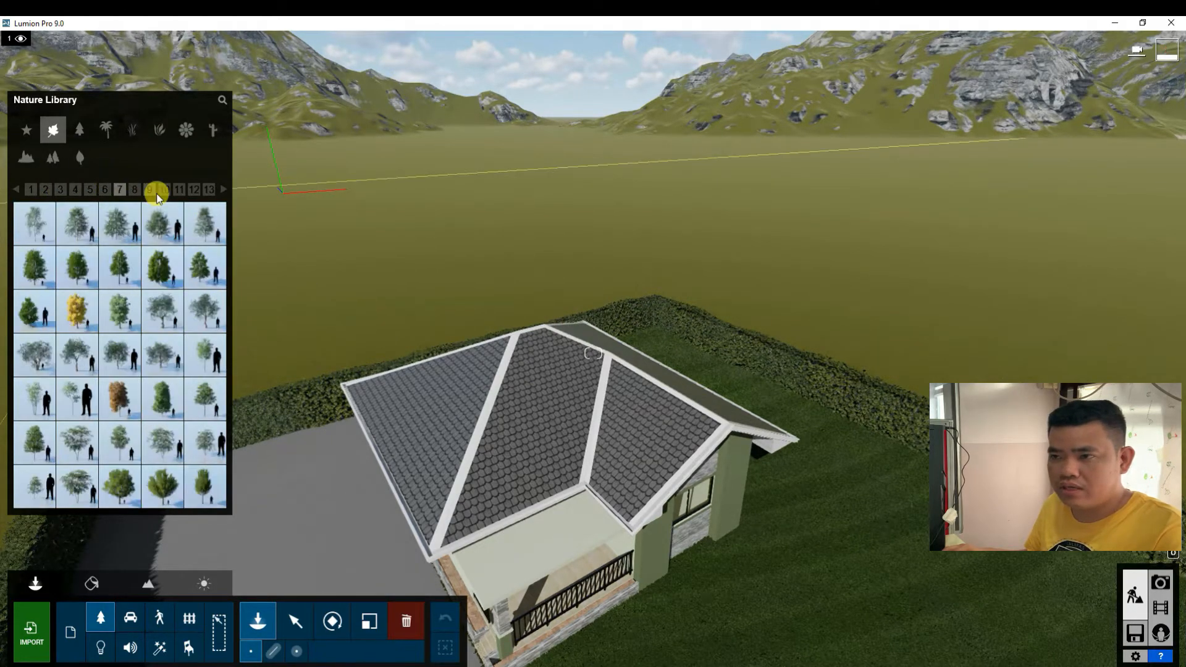
{"action": "left_click", "coordinate": [164, 189]}
{"action": "left_click", "coordinate": [224, 190]}
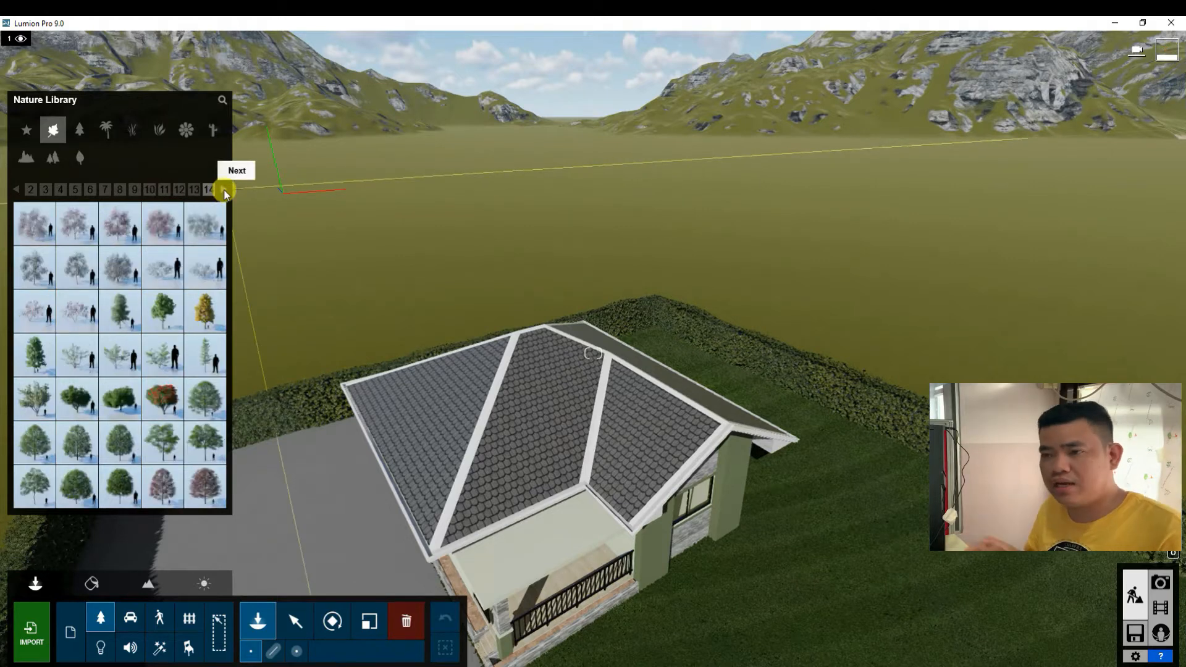
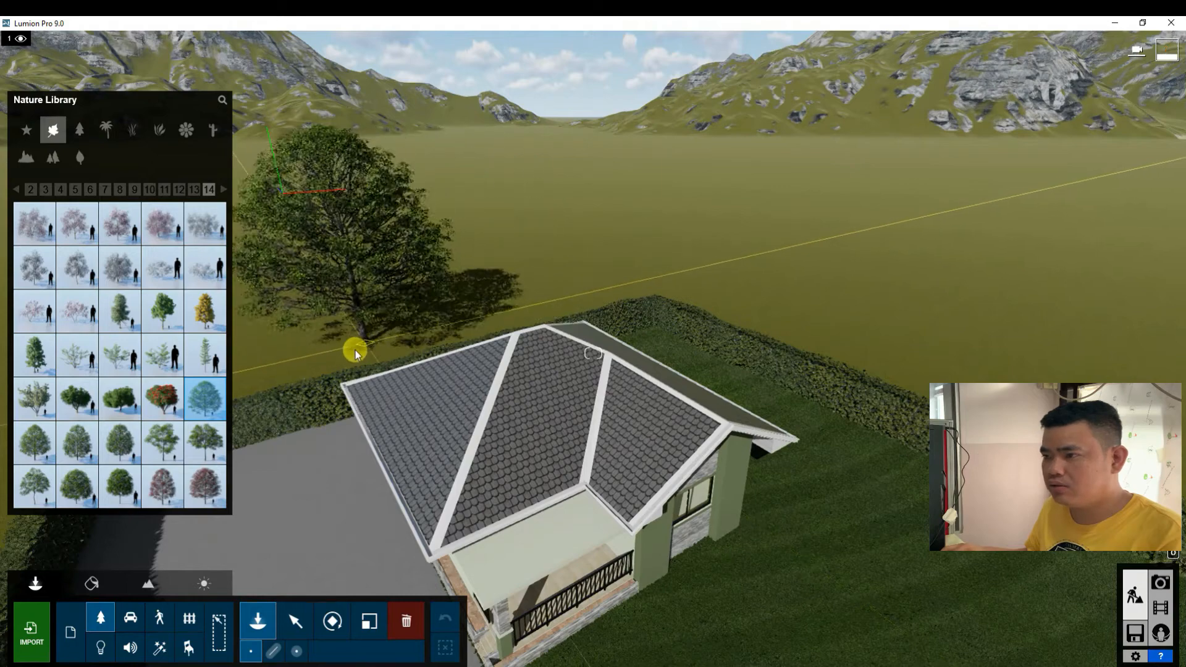
Step: Plant copies of the broadleaf tree outside the rear and side perimeter hedges to form a dense backdrop behind the house
{"action": "left_click", "coordinate": [353, 347]}
{"action": "left_click", "coordinate": [580, 260]}
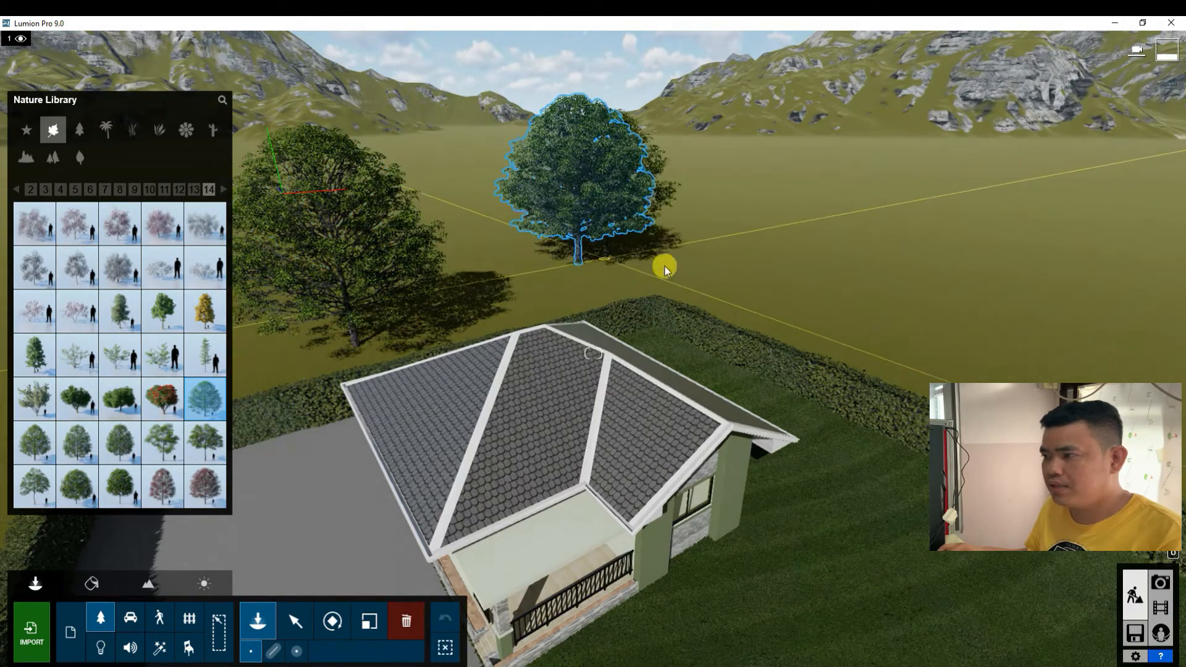
{"action": "left_click", "coordinate": [635, 253]}
{"action": "left_click", "coordinate": [883, 320]}
{"action": "left_click", "coordinate": [1010, 371]}
{"action": "left_click", "coordinate": [850, 296]}
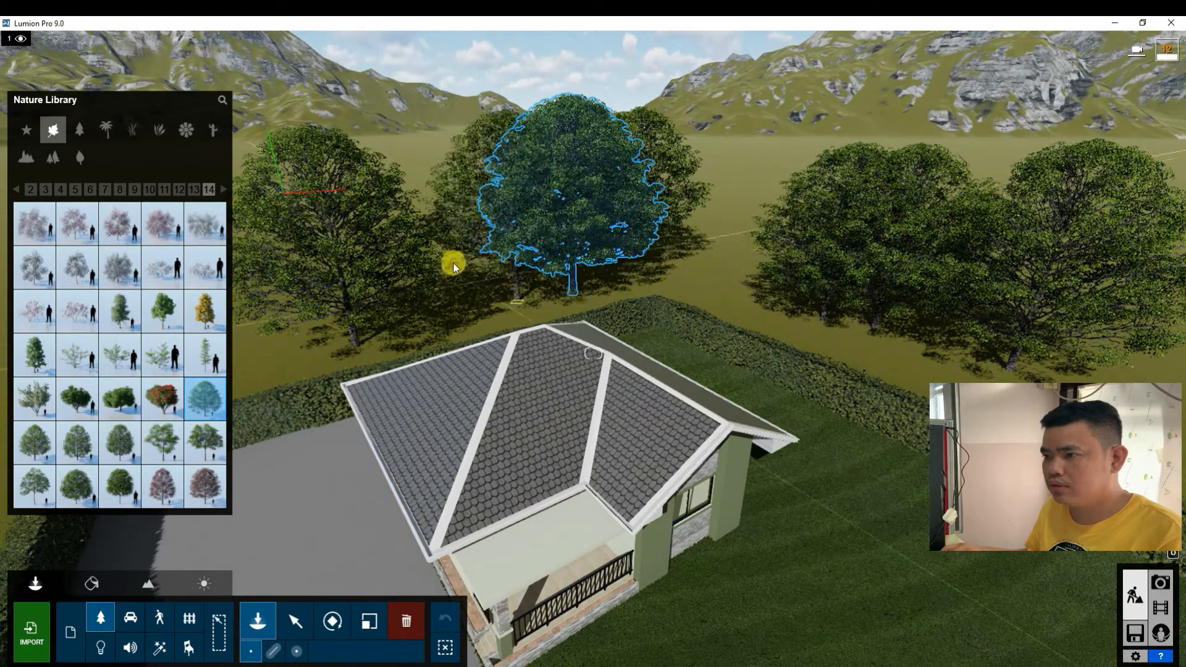
{"action": "left_click", "coordinate": [426, 346]}
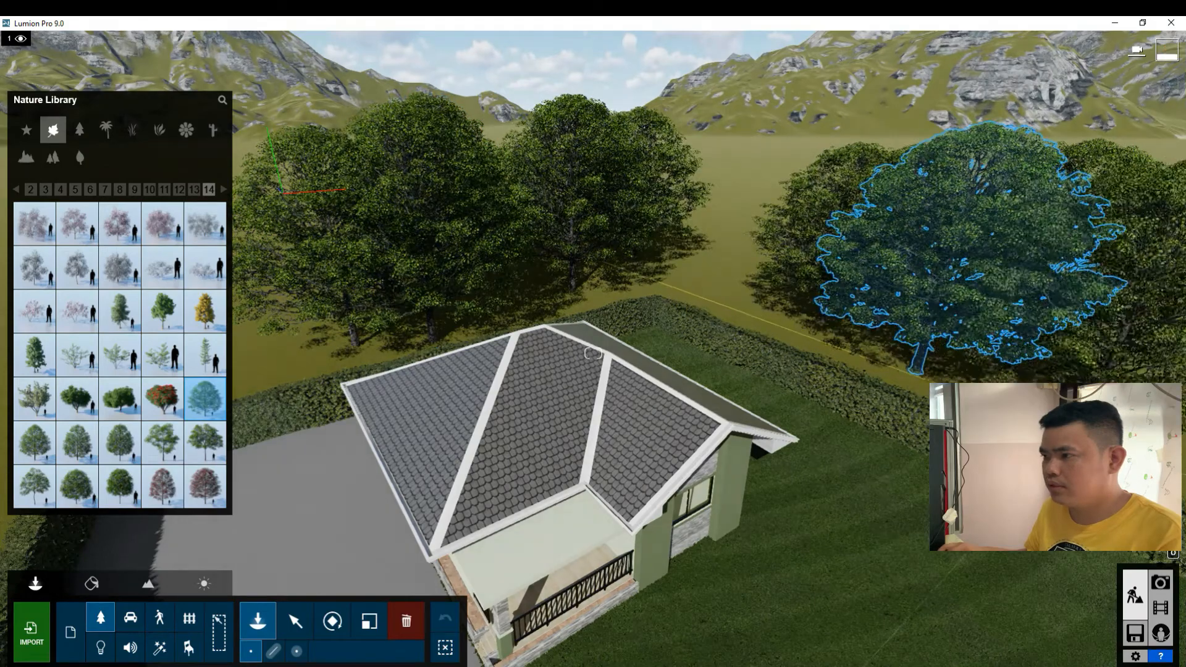
{"action": "left_click", "coordinate": [708, 302]}
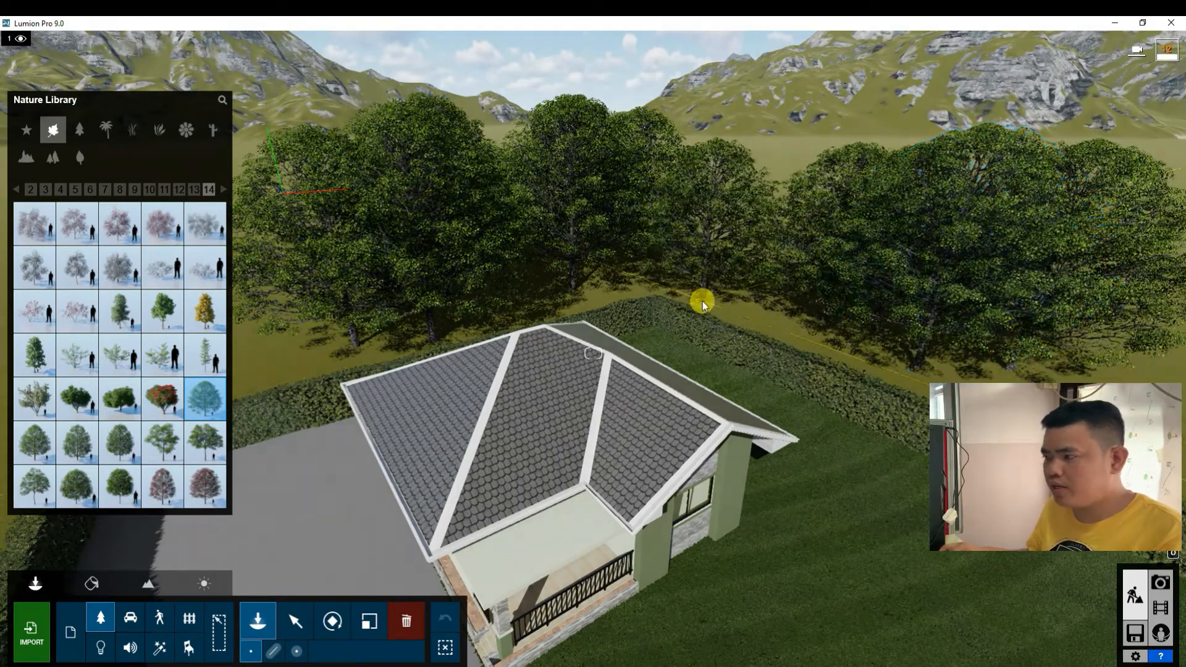
Step: Check the planted trees in the saved 1 - Photo camera view, and return to Build mode to inspect the lot's front
{"action": "left_click", "coordinate": [1162, 583]}
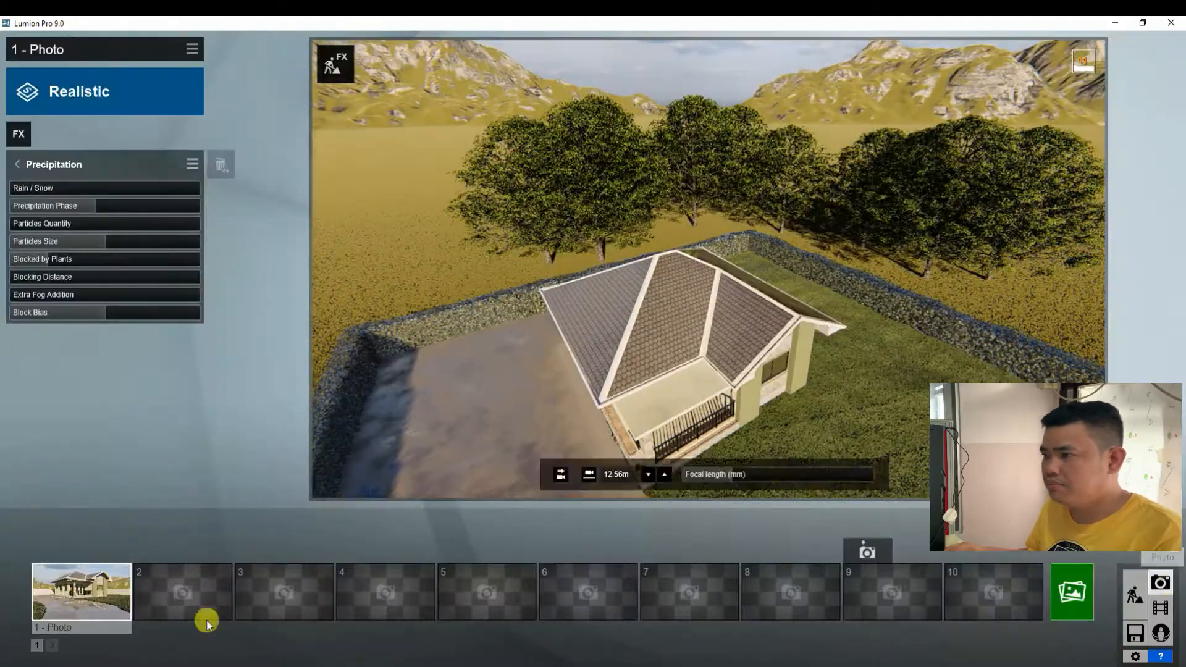
{"action": "left_click", "coordinate": [79, 587]}
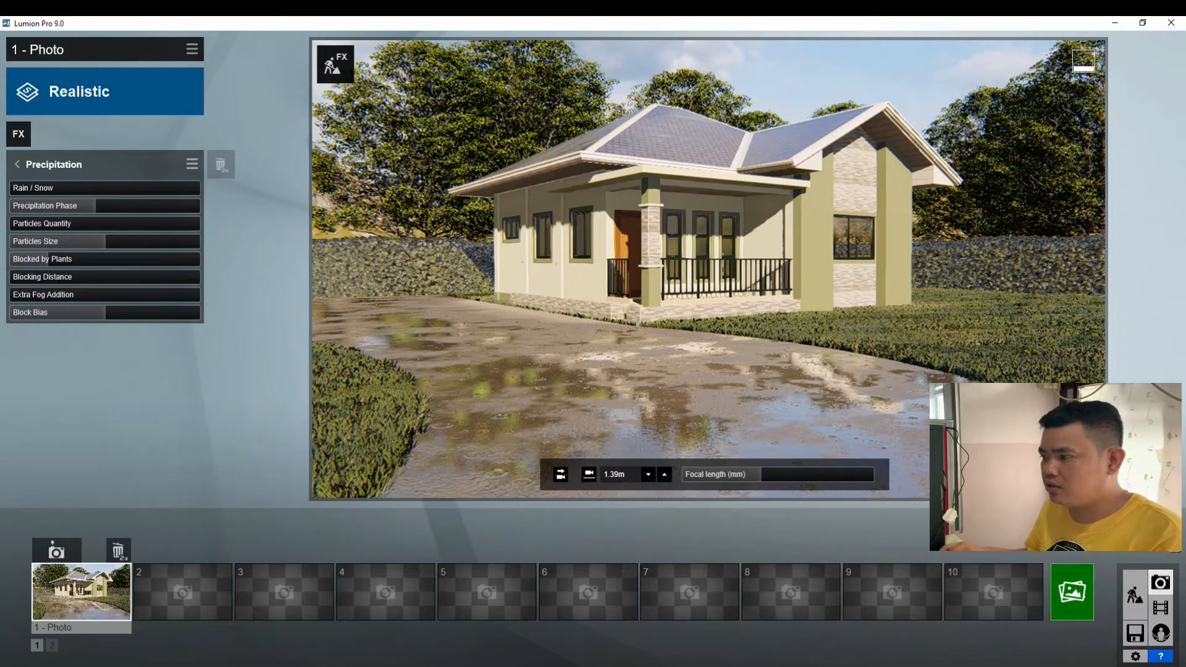
{"action": "left_click", "coordinate": [1124, 602]}
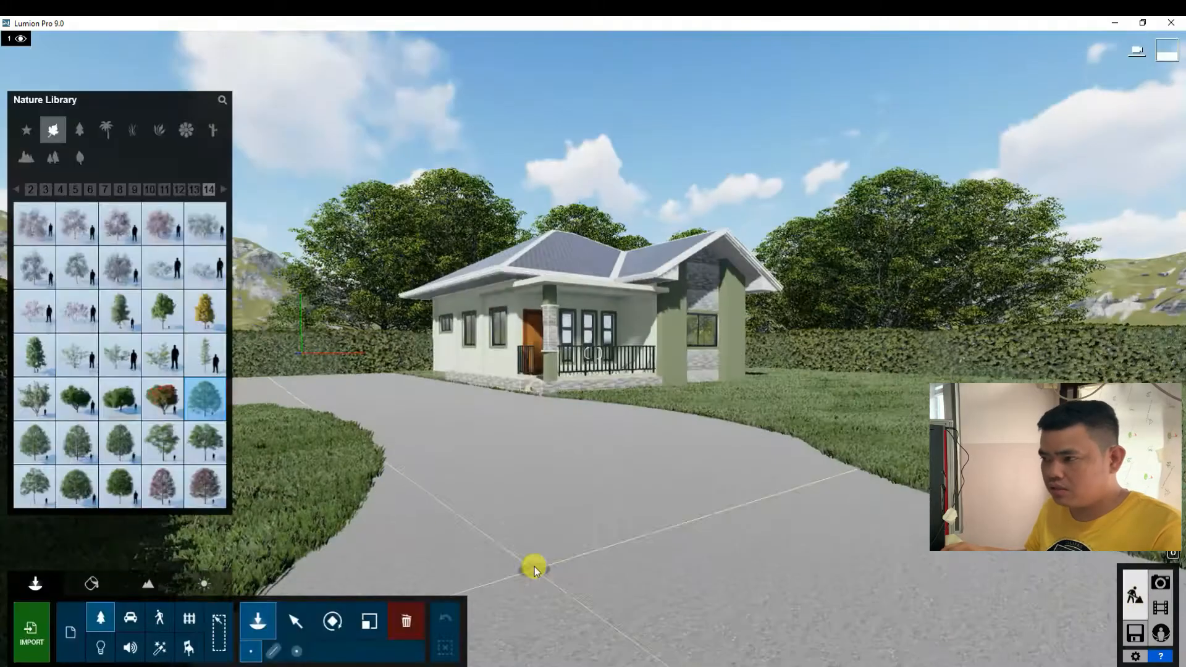
{"action": "key", "text": "s"}
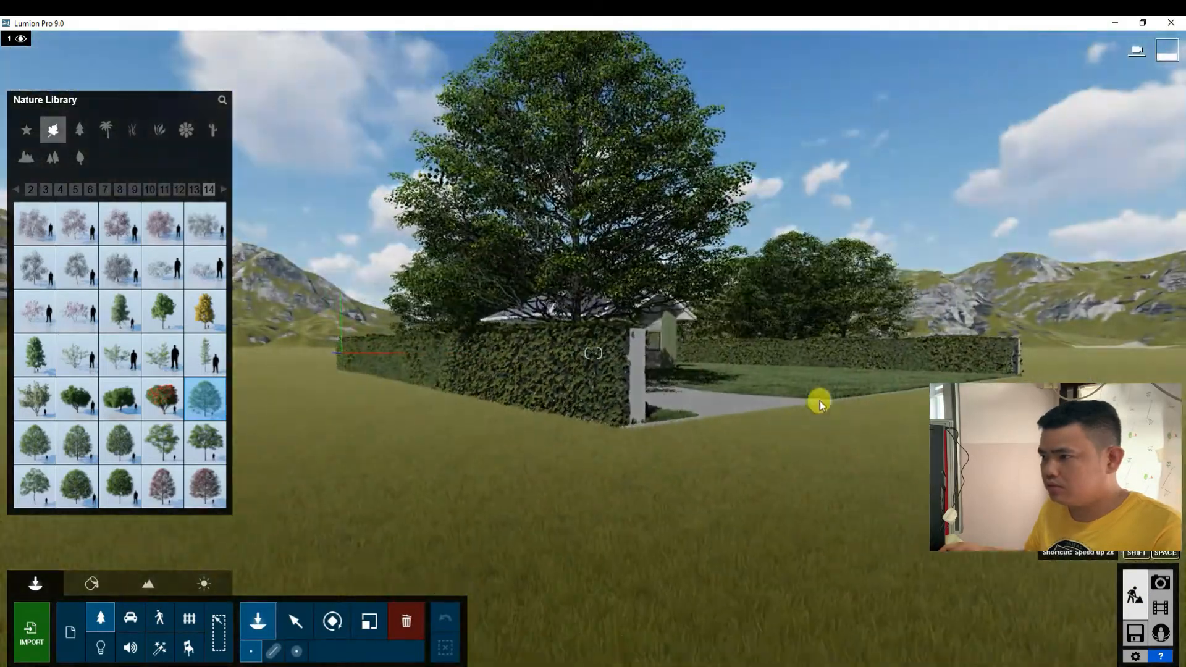
Step: Compare candidate broadleaf trees in the nature library, previewing birches from page 12 and EuropeanLinden2-L RT from page 6 near the yard
{"action": "key", "text": "w"}
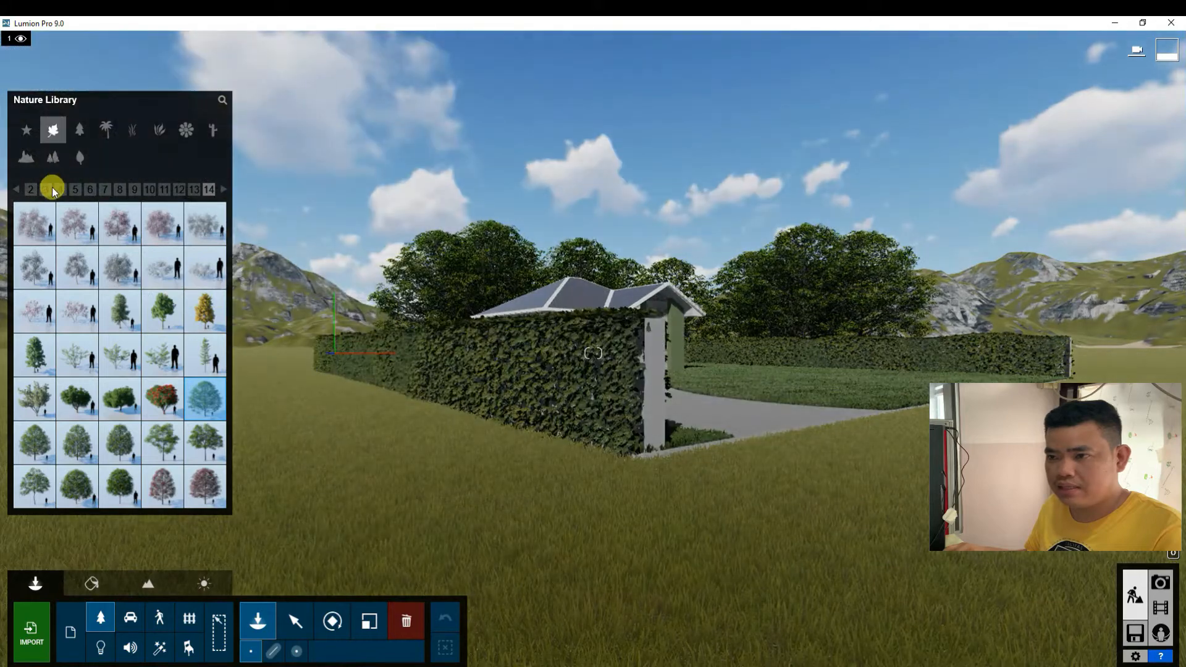
{"action": "left_click", "coordinate": [49, 188]}
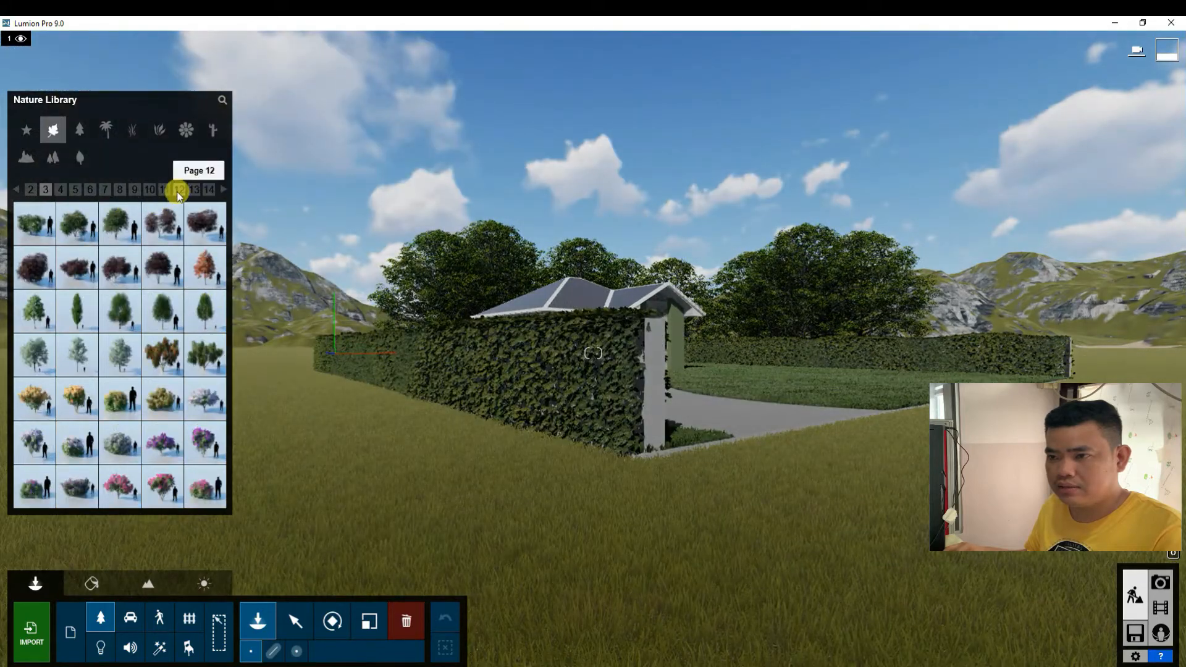
{"action": "left_click", "coordinate": [180, 189]}
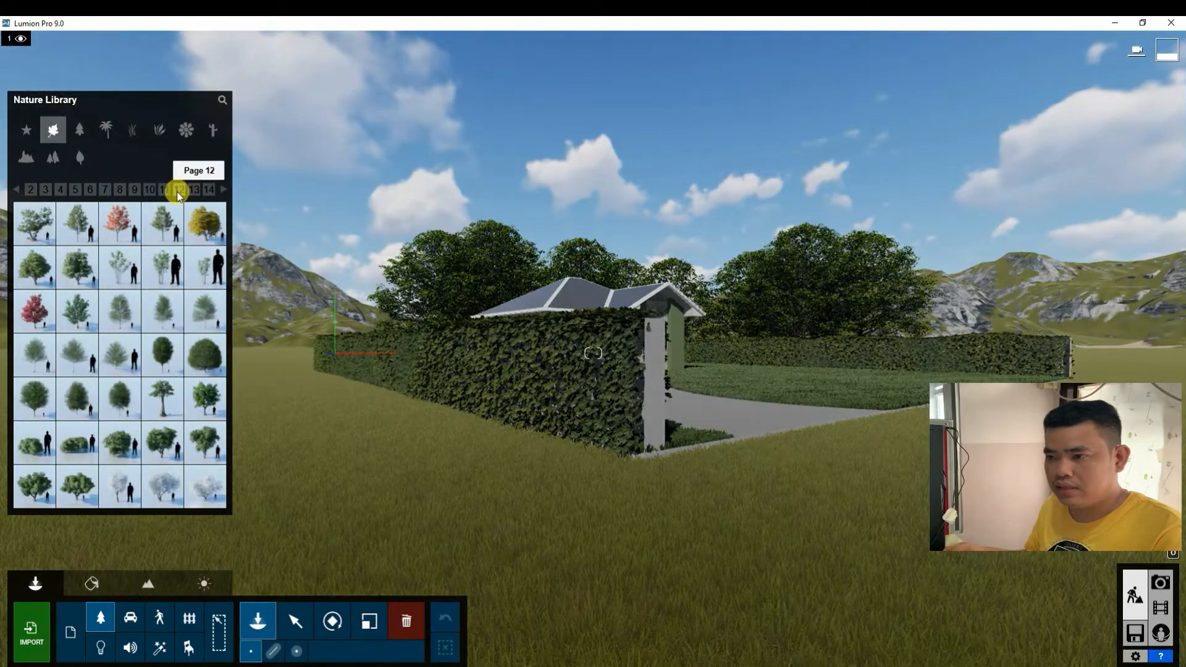
{"action": "left_click", "coordinate": [120, 311]}
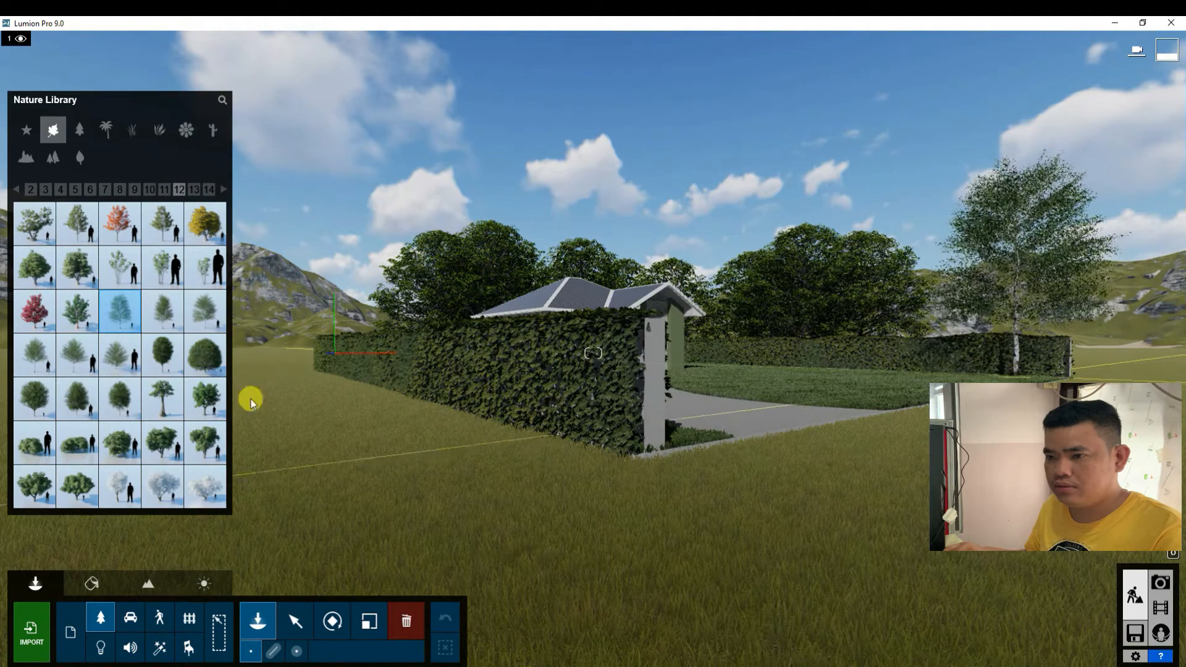
{"action": "left_click", "coordinate": [163, 311]}
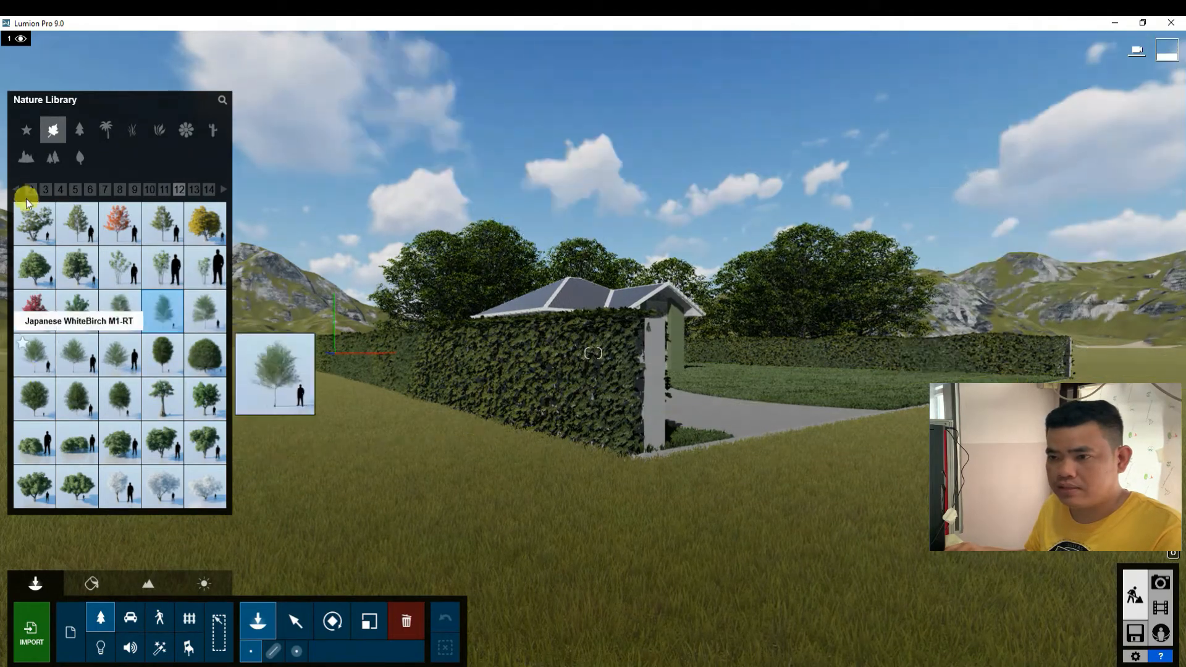
{"action": "left_click", "coordinate": [61, 191]}
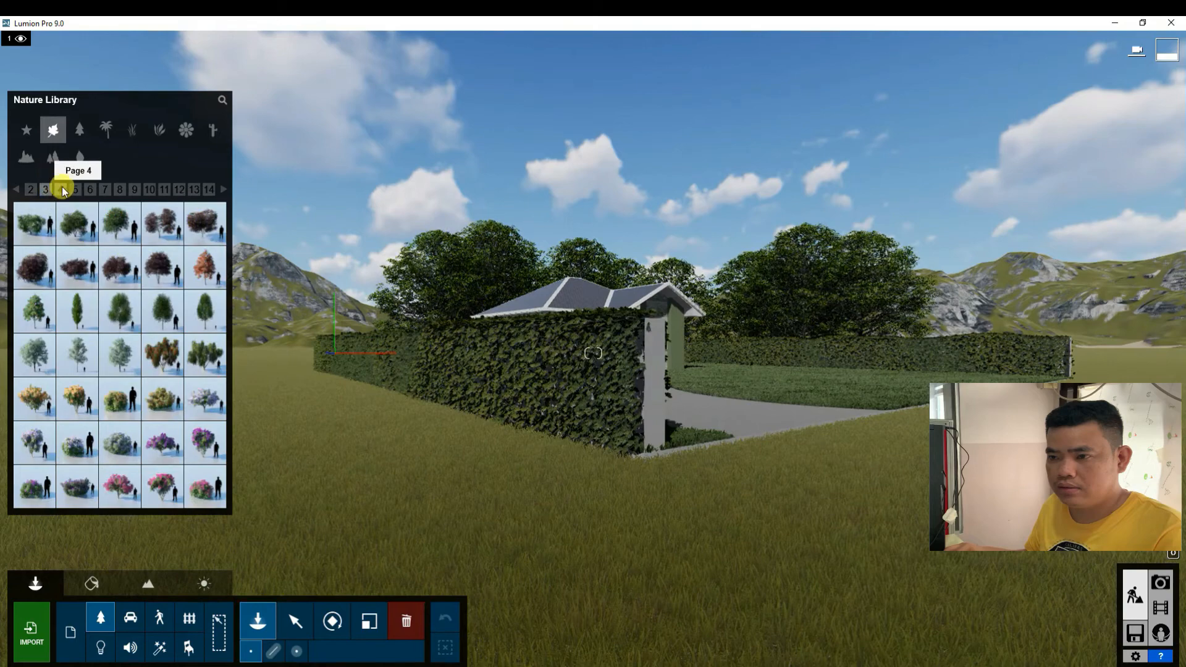
{"action": "left_click", "coordinate": [64, 189]}
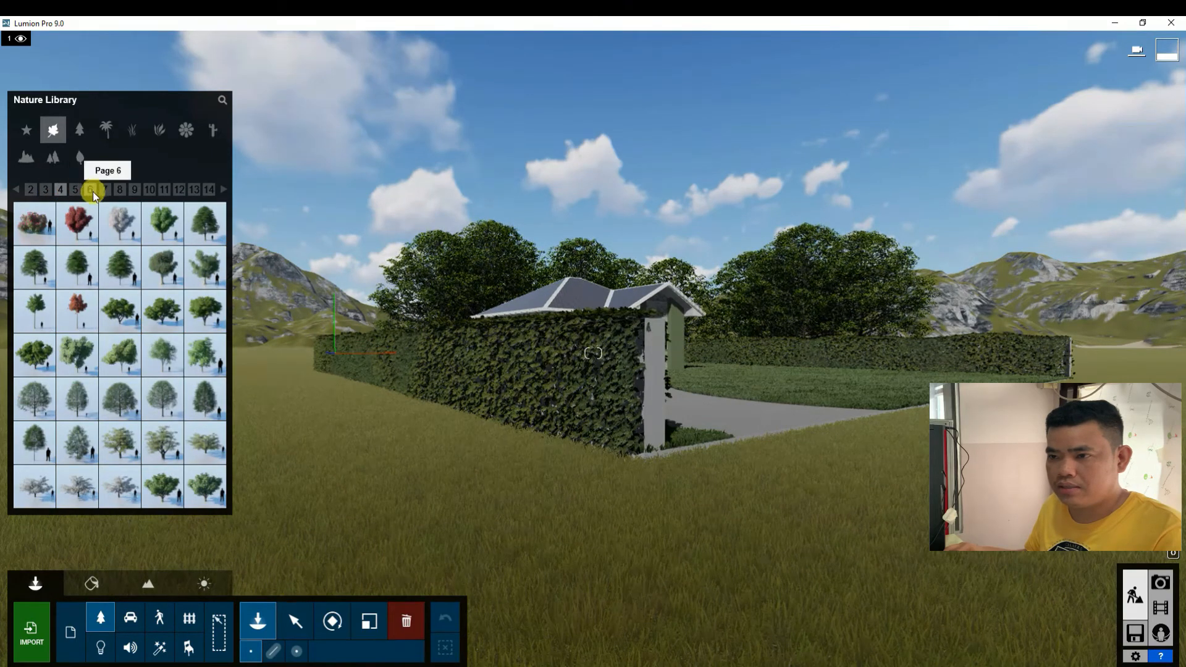
{"action": "left_click", "coordinate": [90, 190]}
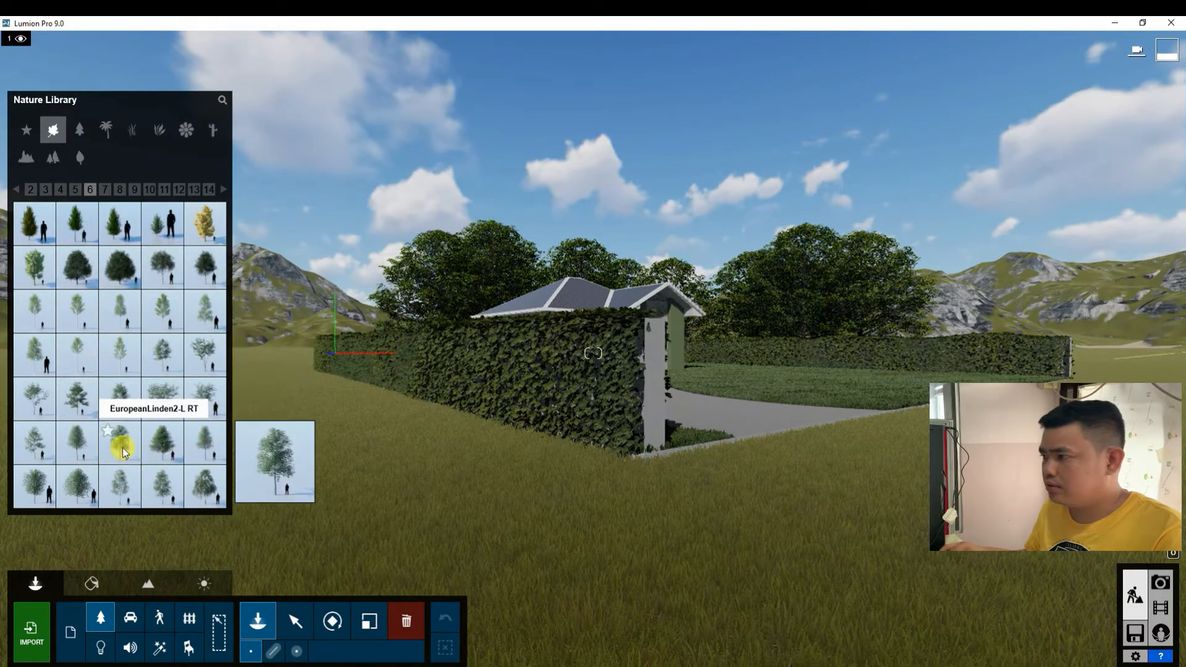
{"action": "left_click", "coordinate": [108, 431]}
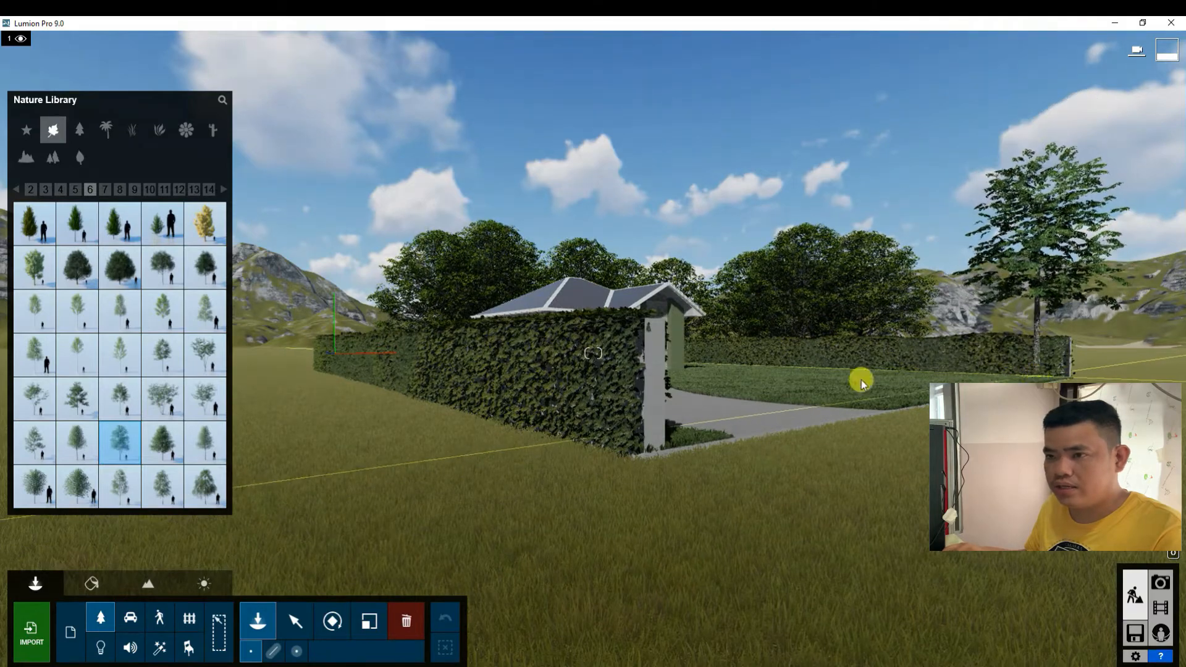
Step: Choose the slender fourth tree in the first row of library page 9 and preview it along the lawn's front edge
{"action": "left_click", "coordinate": [107, 190]}
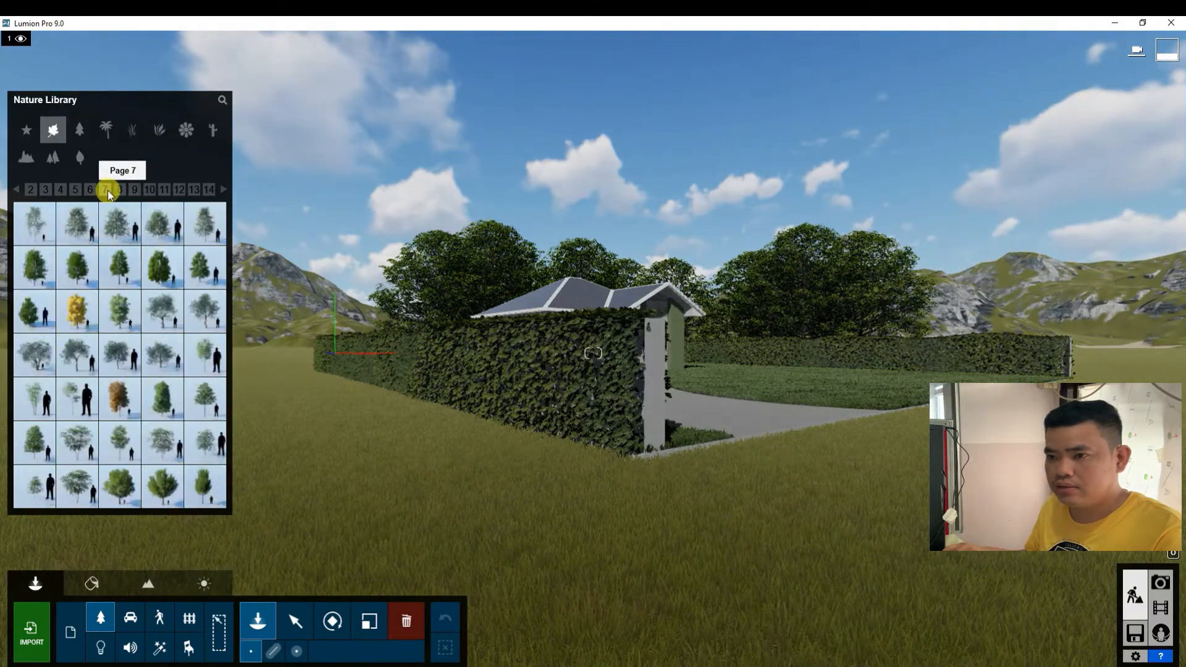
{"action": "left_click", "coordinate": [119, 189]}
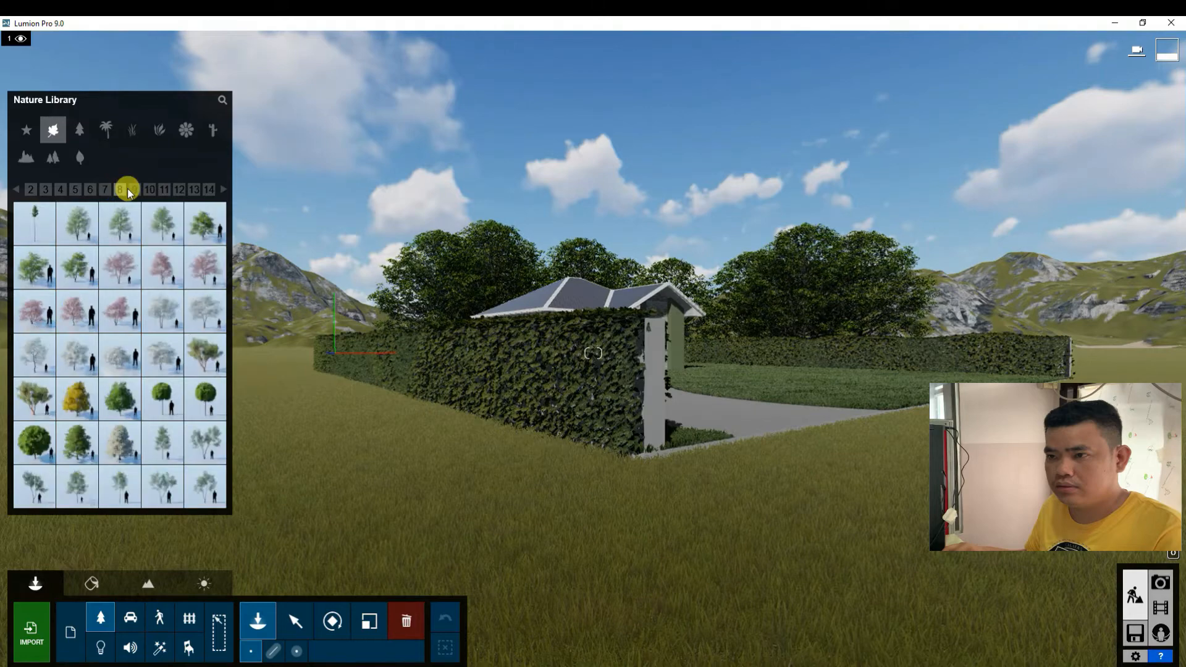
{"action": "left_click", "coordinate": [133, 189]}
{"action": "mouse_move", "coordinate": [159, 238]}
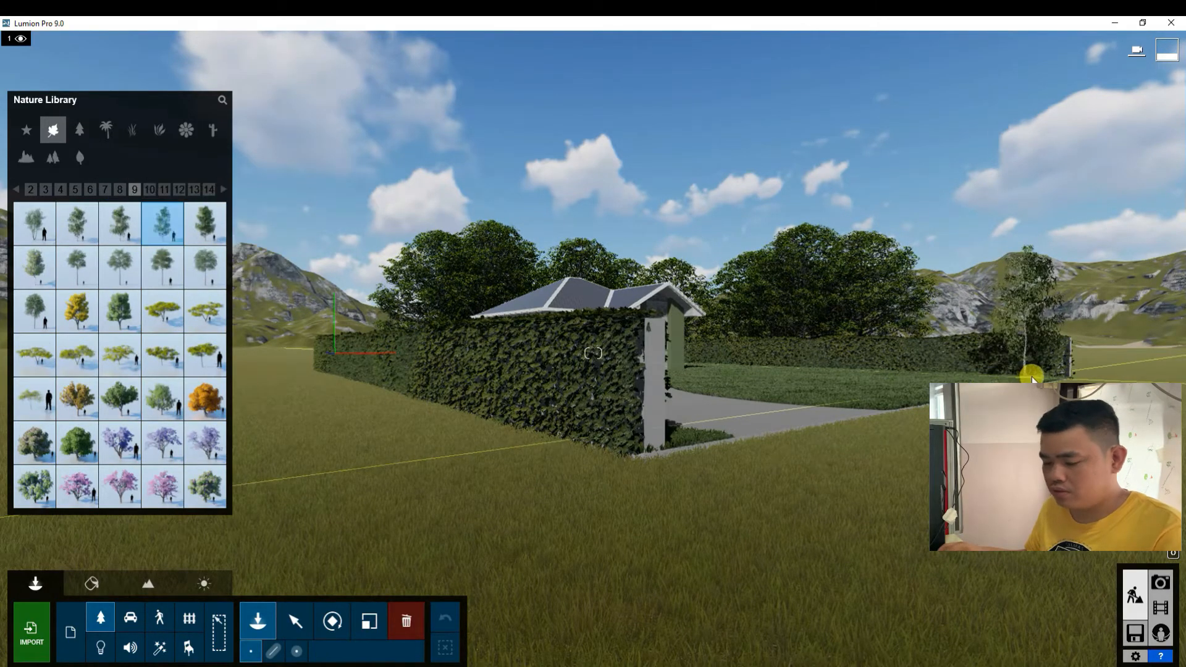
{"action": "key", "text": "q"}
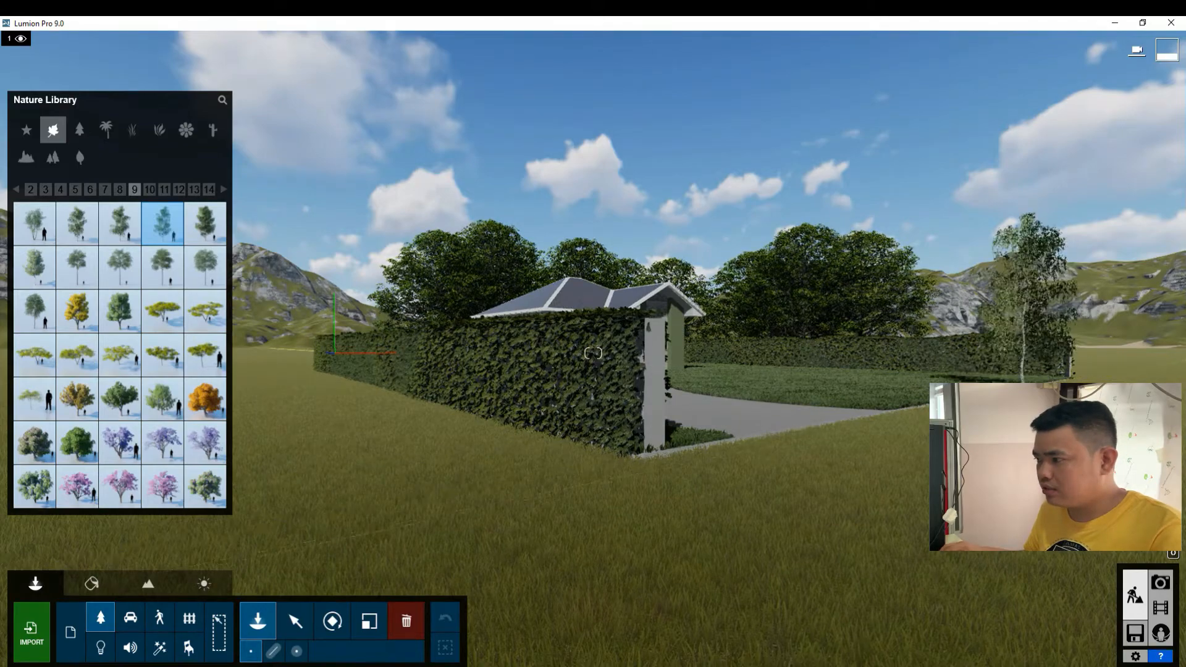
{"action": "right_click_drag", "start_coordinate": [1023, 384], "coordinate": [1026, 440]}
{"action": "key", "text": "d"}
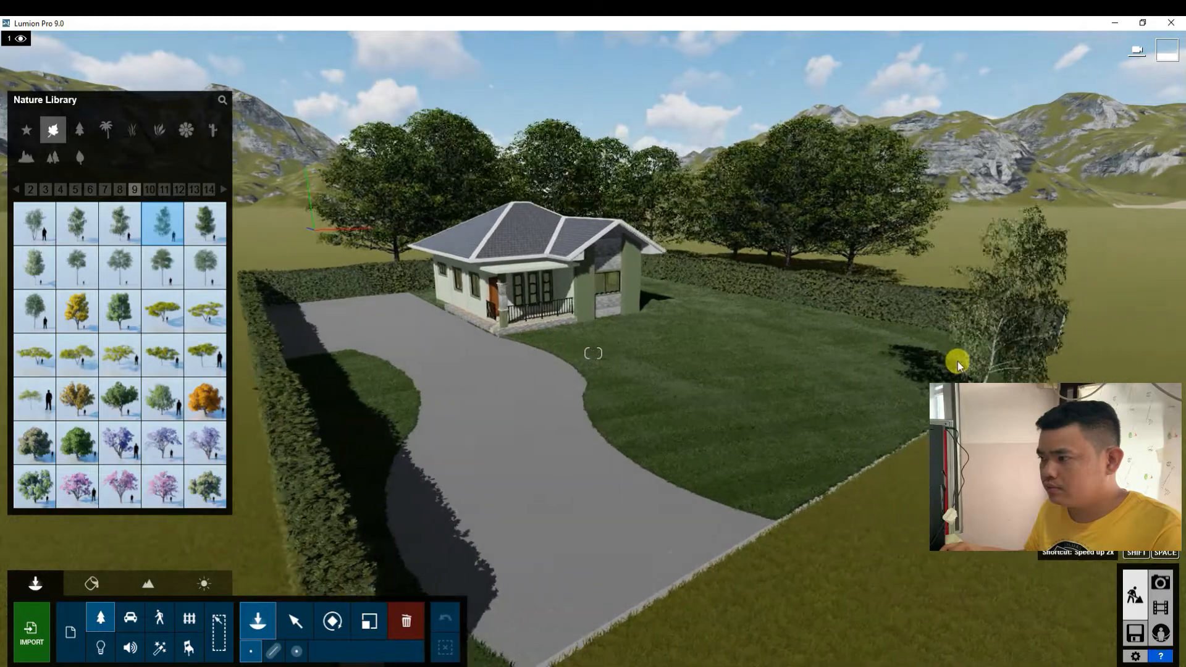
{"action": "left_click_drag", "start_coordinate": [876, 411], "coordinate": [871, 390]}
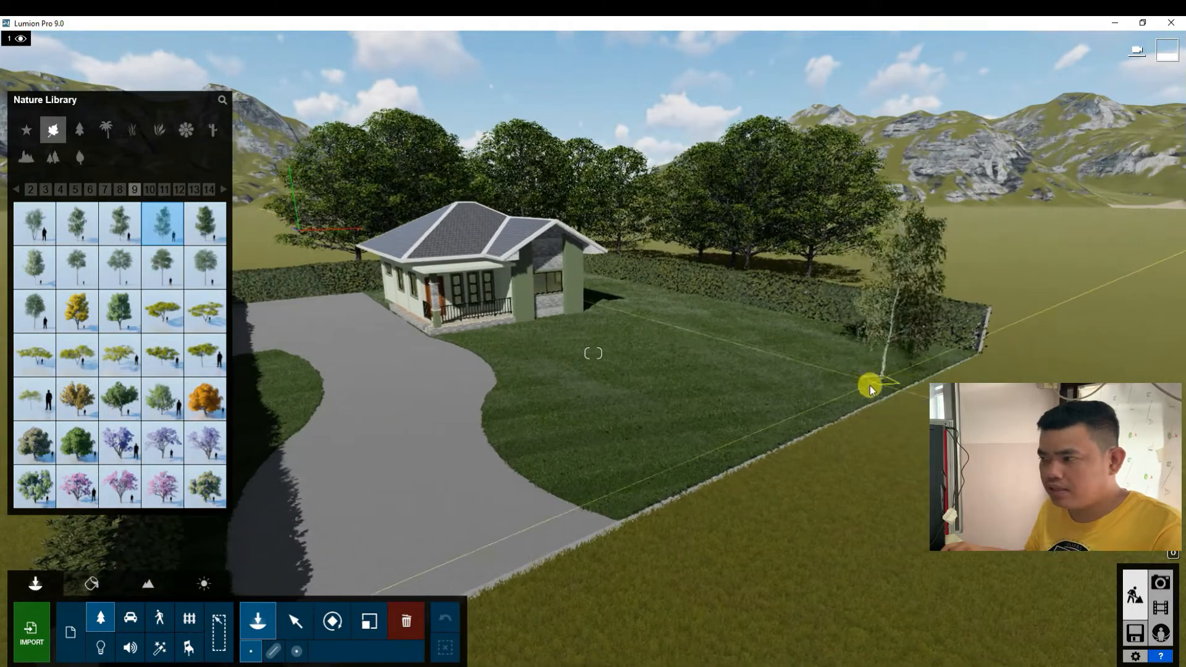
{"action": "left_click_drag", "start_coordinate": [950, 363], "coordinate": [792, 430]}
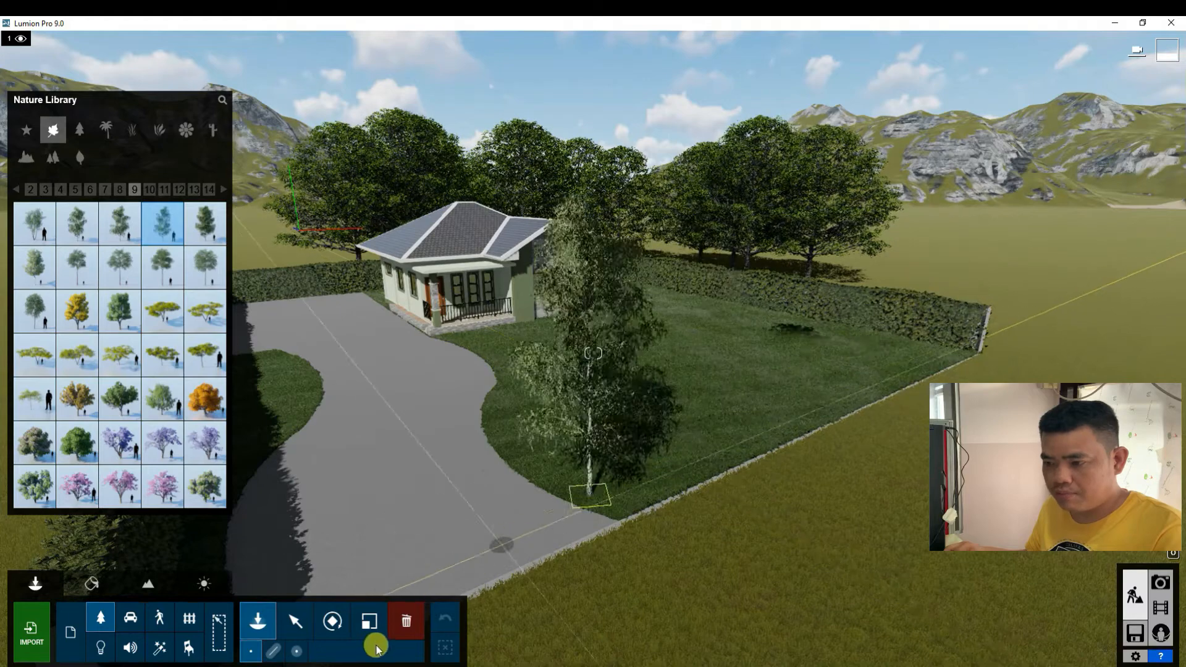
Step: Mass-place a row of six of the chosen trees along the lawn's front boundary, from the hedge corner to the driveway
{"action": "left_click", "coordinate": [272, 651]}
{"action": "left_click", "coordinate": [966, 354]}
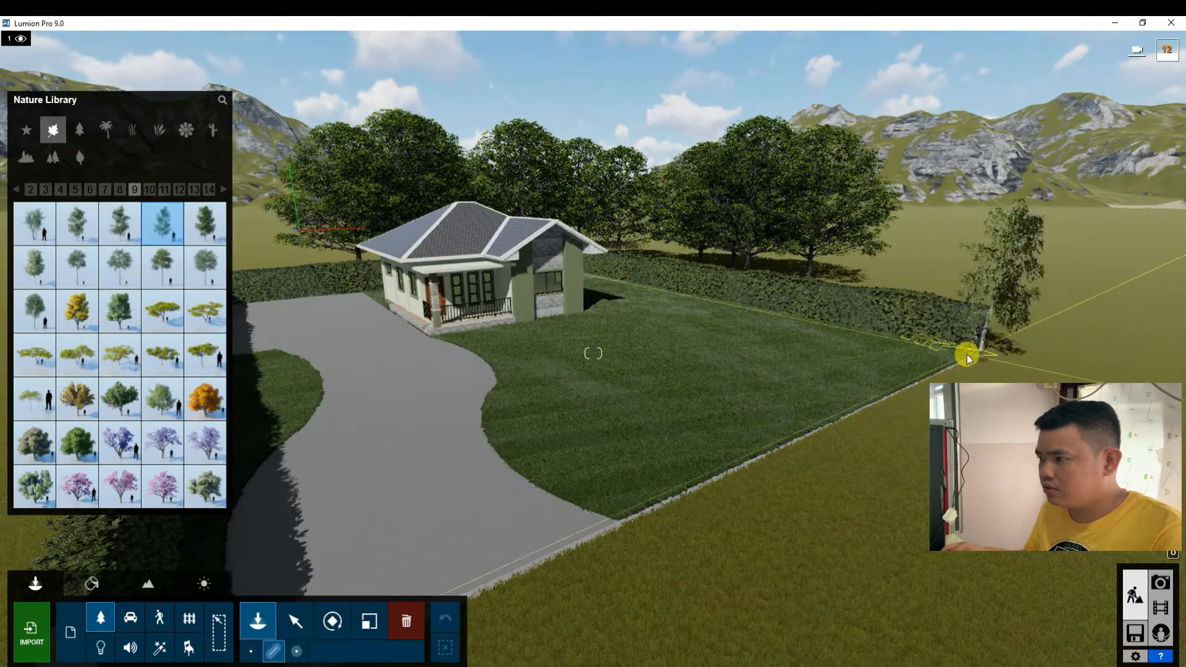
{"action": "left_click_drag", "start_coordinate": [965, 353], "coordinate": [855, 394]}
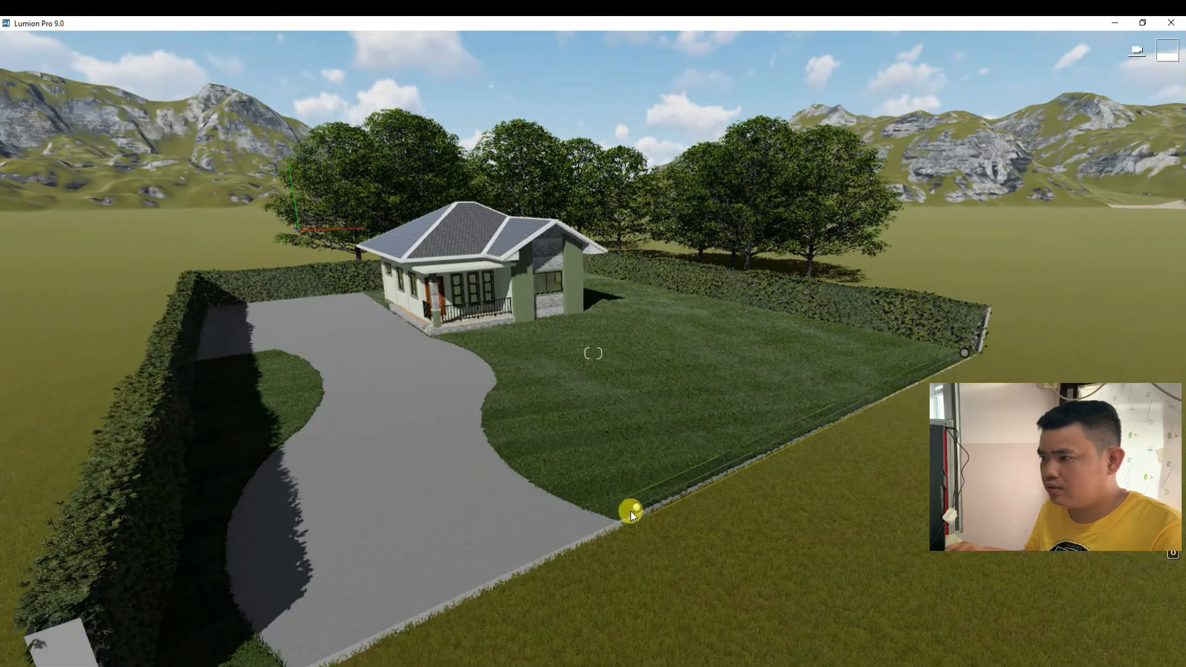
{"action": "left_click_drag", "start_coordinate": [631, 512], "coordinate": [628, 513]}
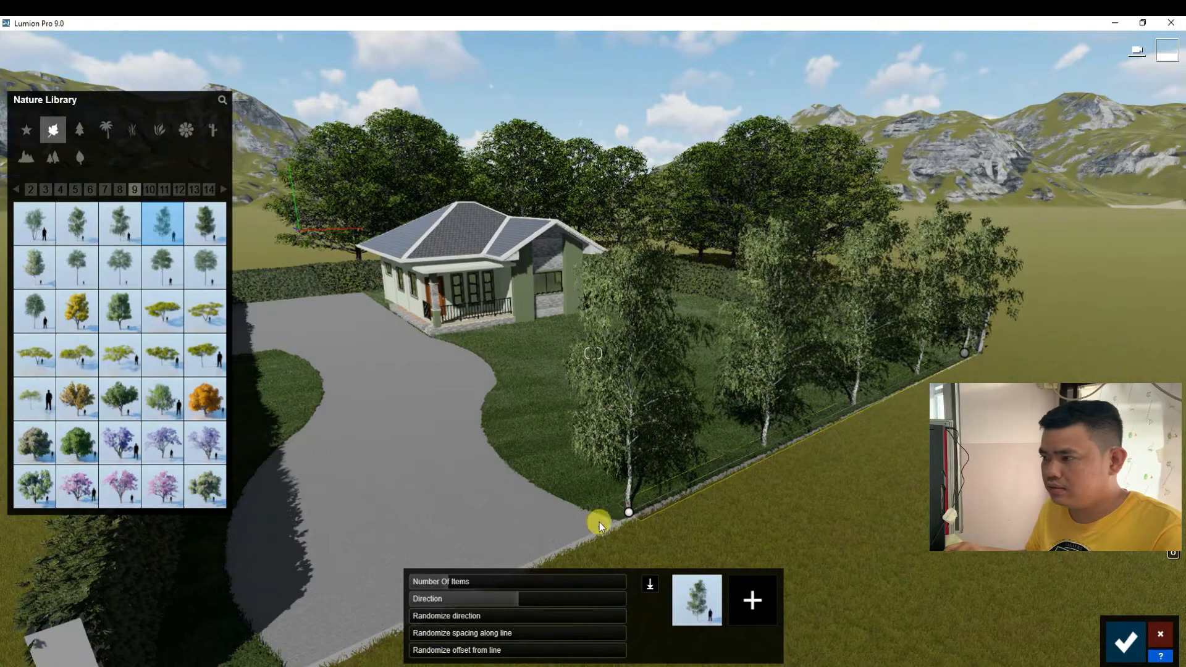
{"action": "mouse_move", "coordinate": [445, 581]}
{"action": "left_mouse_down"}
{"action": "mouse_move", "coordinate": [464, 580]}
{"action": "mouse_move", "coordinate": [452, 580]}
{"action": "left_mouse_up"}
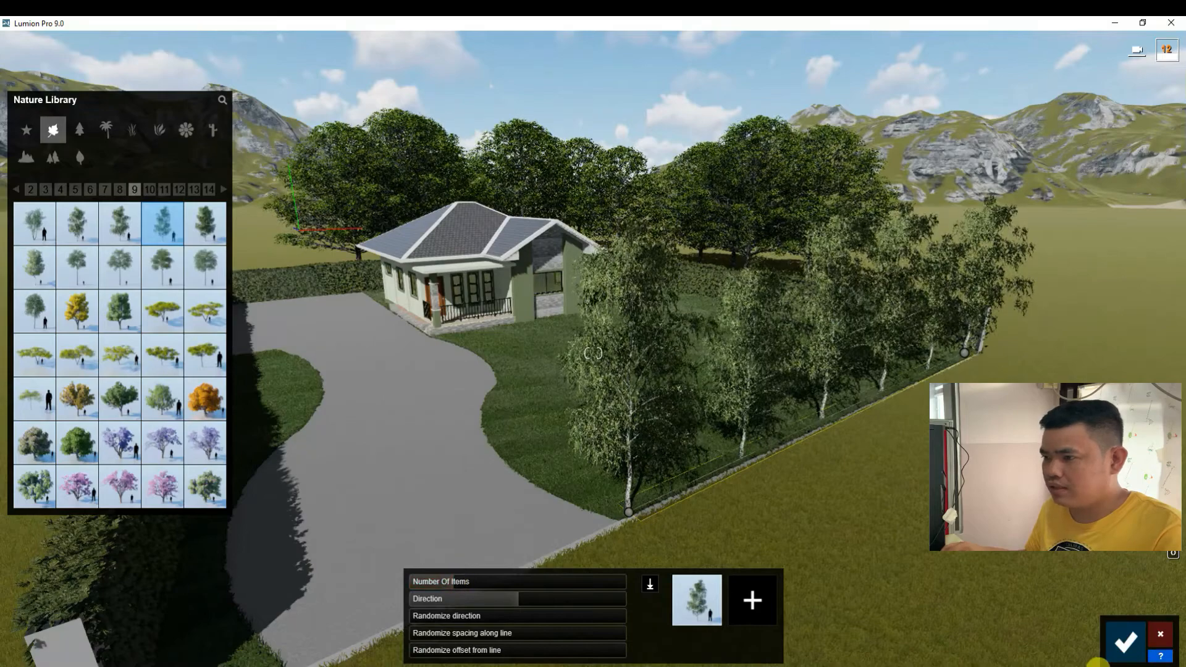
{"action": "left_click", "coordinate": [1121, 644]}
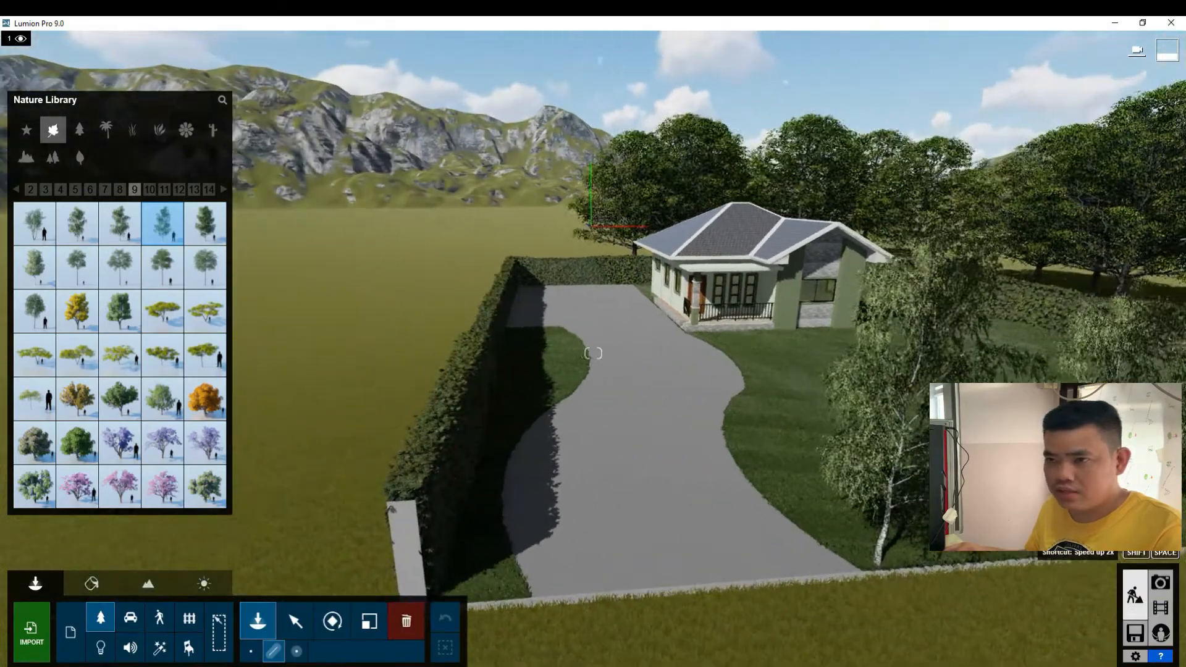
Step: Choose the first palm in the palm library and place two single palms at the far end of the driveway's hedge-side planting strip
{"action": "left_click", "coordinate": [569, 344]}
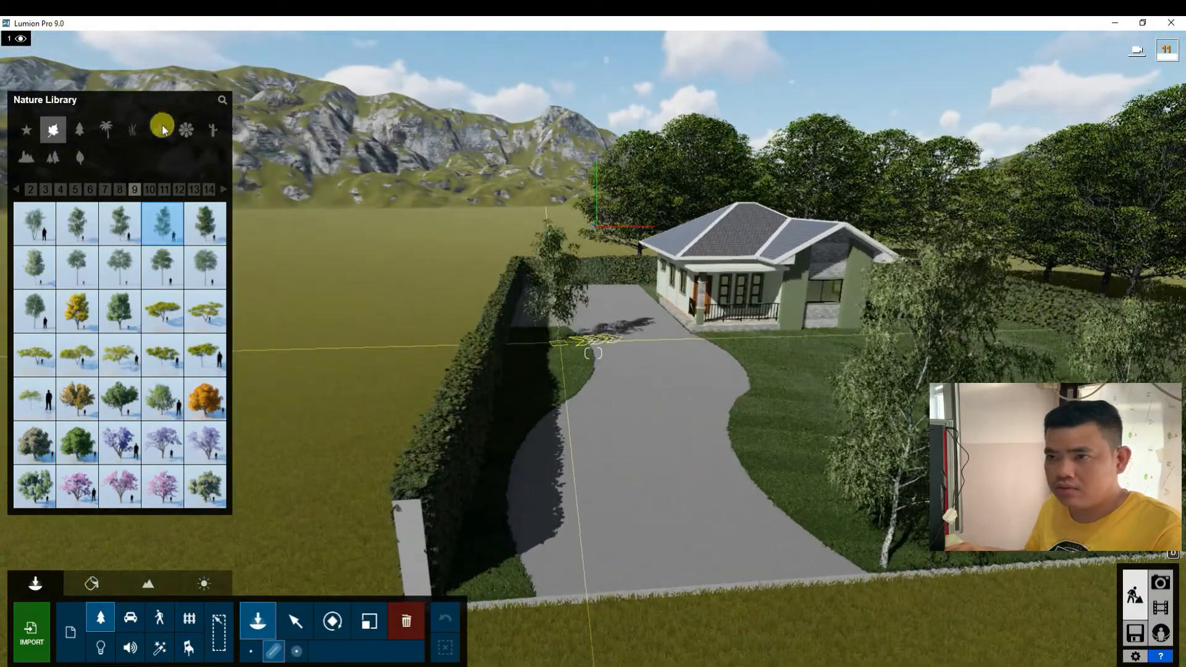
{"action": "left_click", "coordinate": [107, 129]}
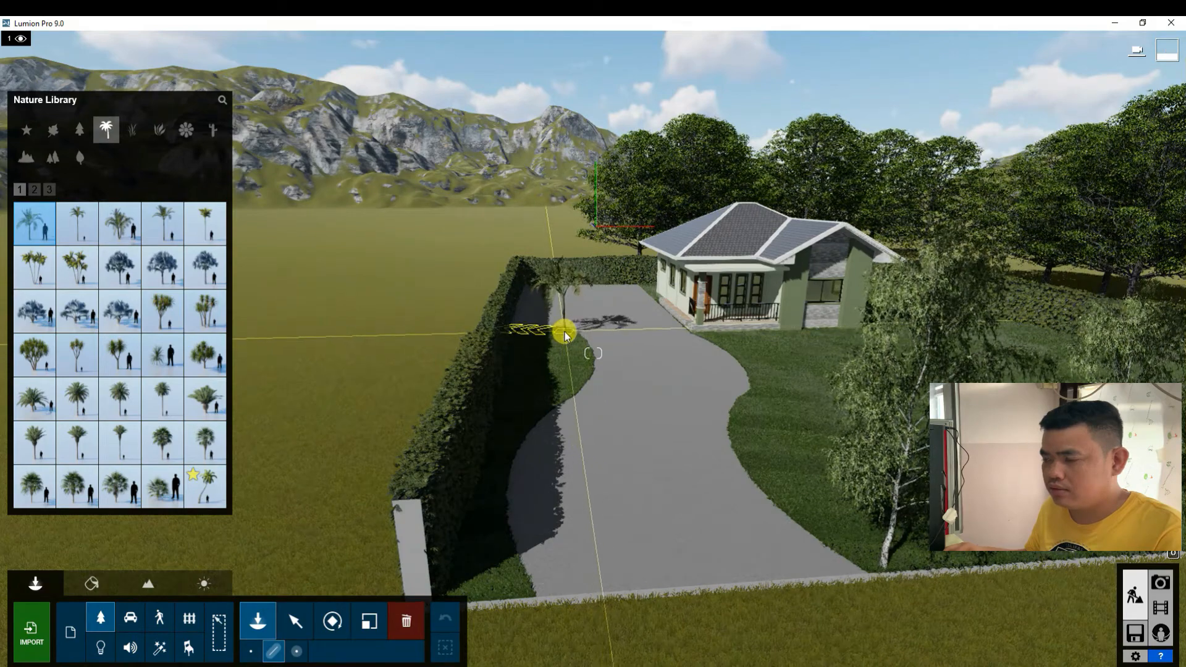
{"action": "left_click_drag", "start_coordinate": [565, 334], "coordinate": [578, 344]}
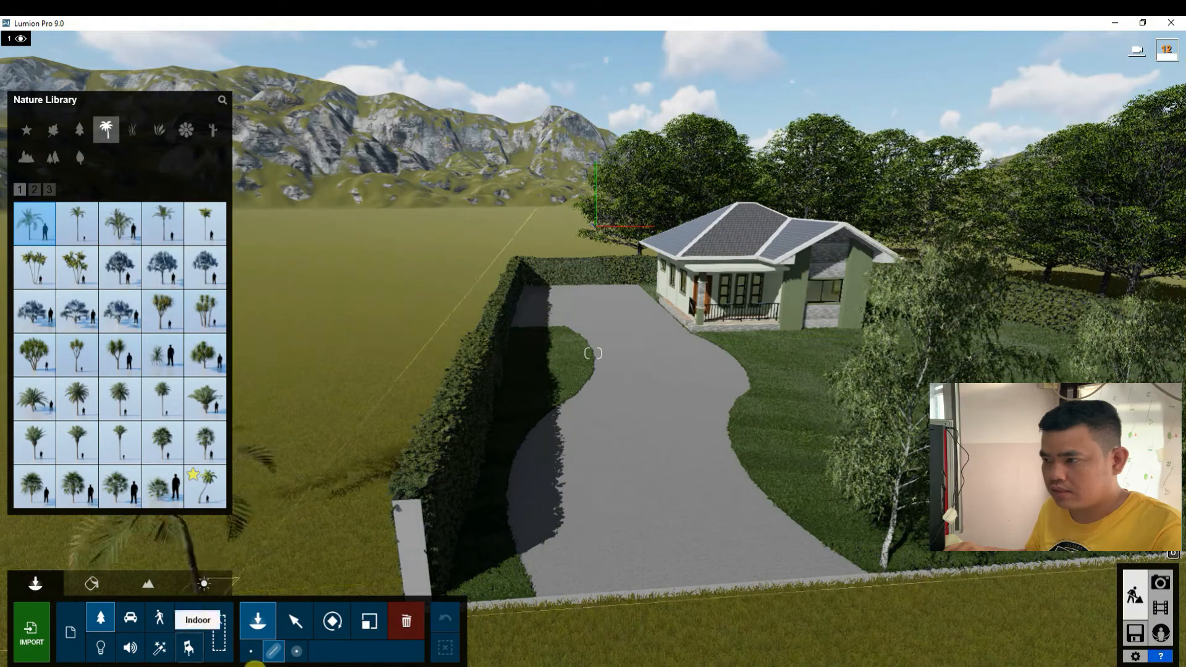
{"action": "left_click", "coordinate": [252, 653]}
{"action": "left_click", "coordinate": [564, 331]}
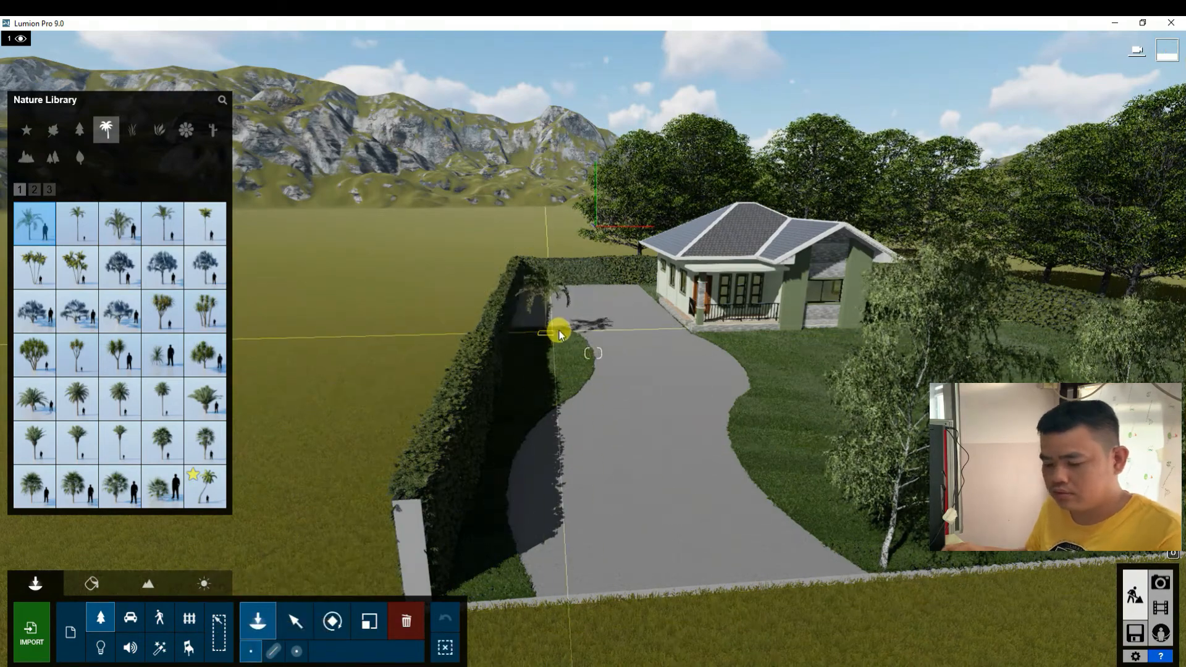
{"action": "left_click", "coordinate": [562, 328]}
Step: Place three more palms along the curved driveway edge of the hedge-side planting strip
{"action": "key", "text": "w"}
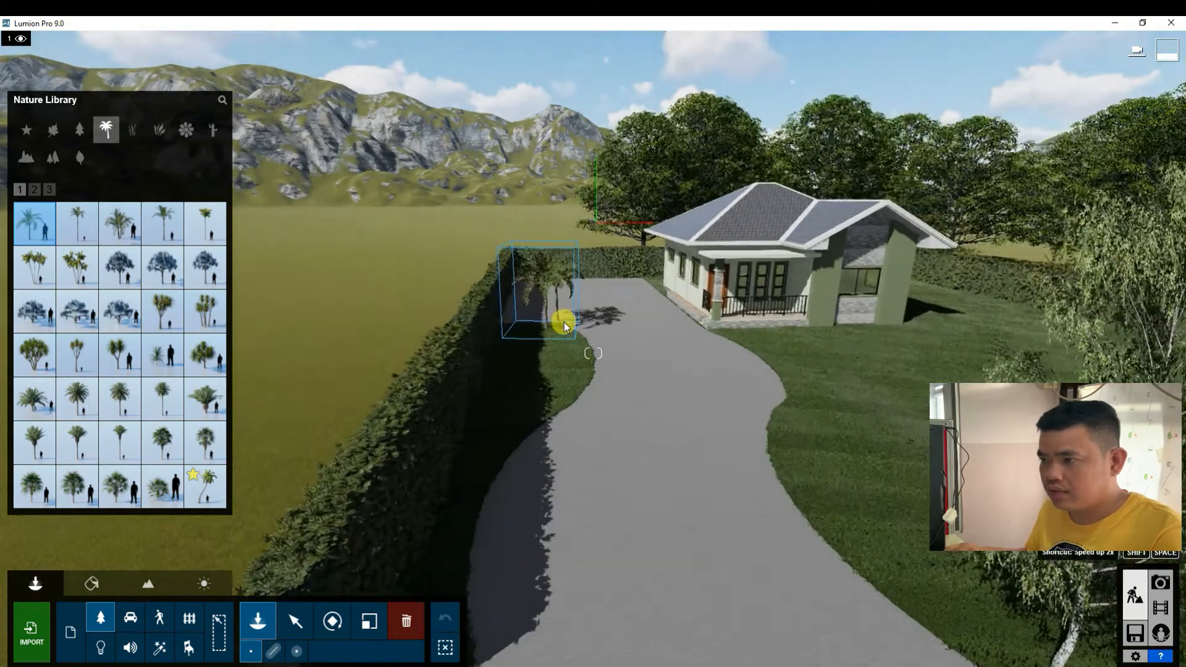
{"action": "key", "text": "w"}
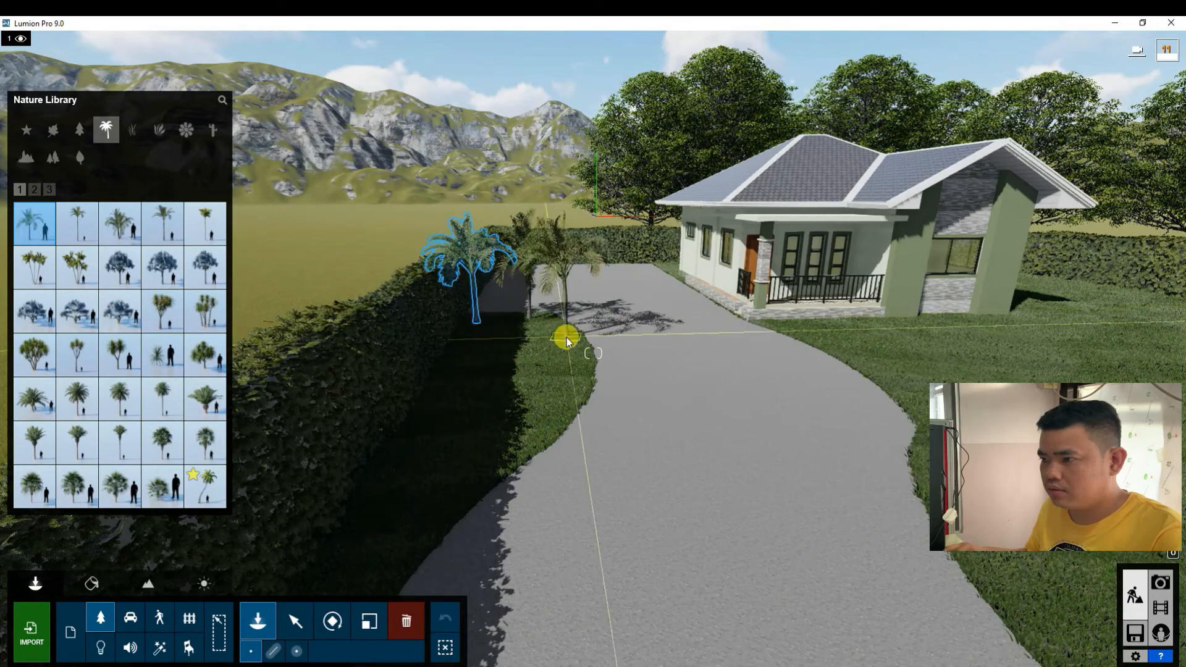
{"action": "left_click", "coordinate": [577, 365]}
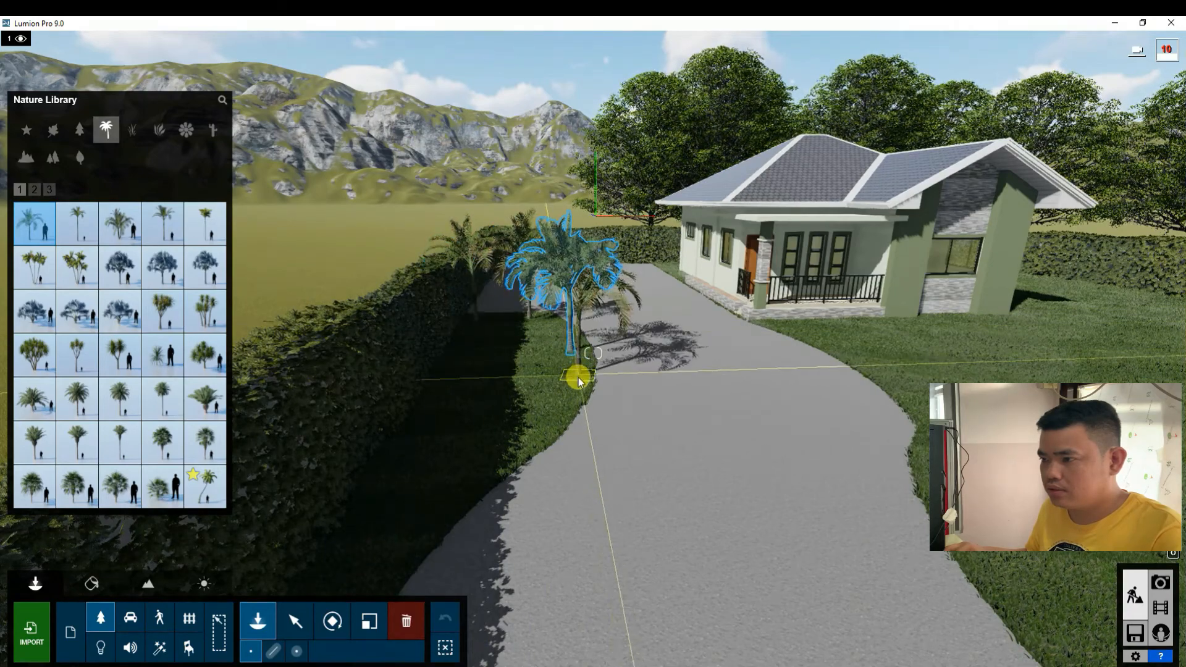
{"action": "left_click", "coordinate": [576, 379]}
{"action": "left_click", "coordinate": [510, 462]}
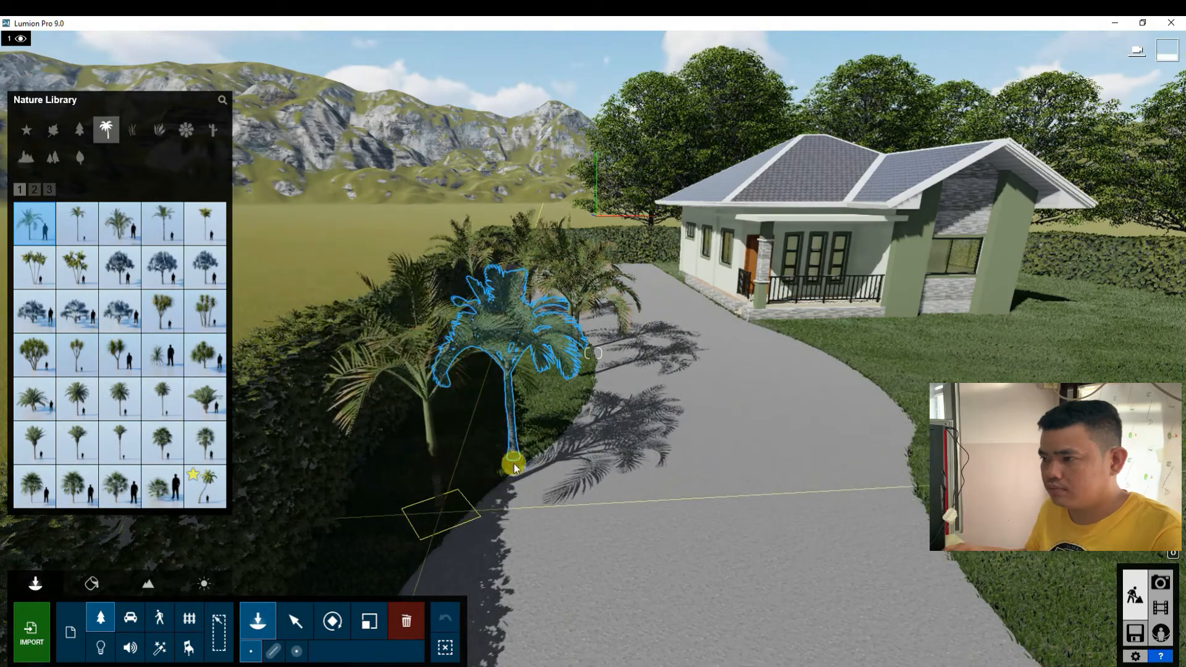
Step: Try another palm beside the last one at the driveway bend, and remove it again
{"action": "key", "text": "s"}
{"action": "key", "text": "s"}
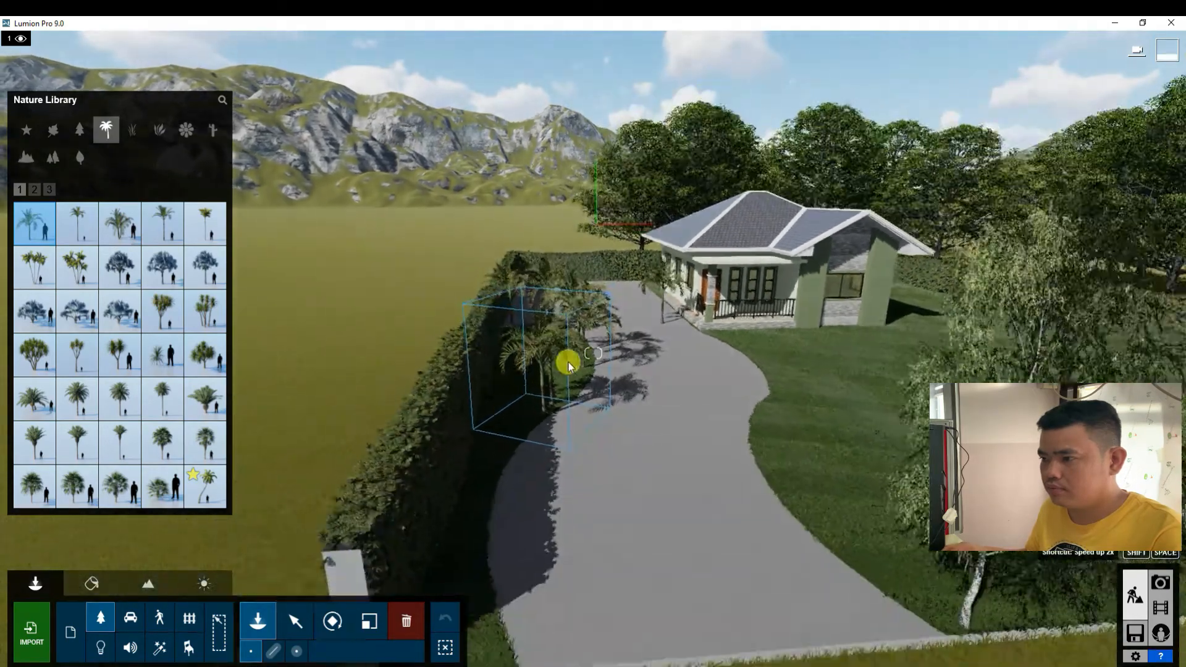
{"action": "key", "text": "w"}
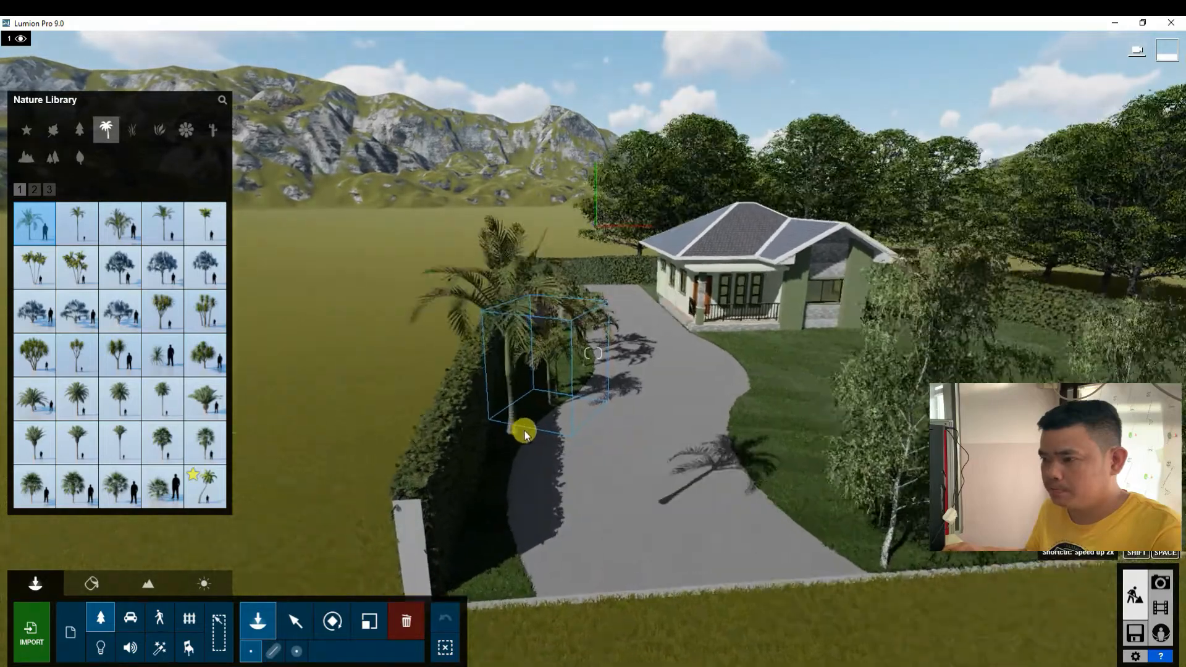
{"action": "key", "text": "w"}
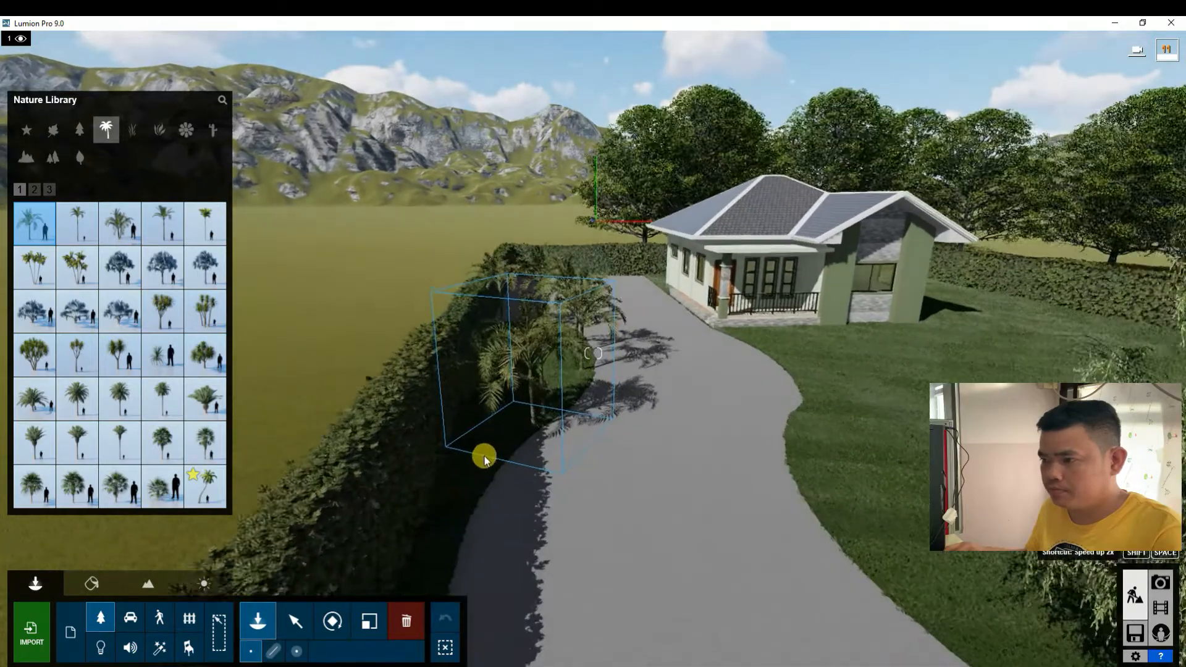
{"action": "left_click", "coordinate": [510, 433]}
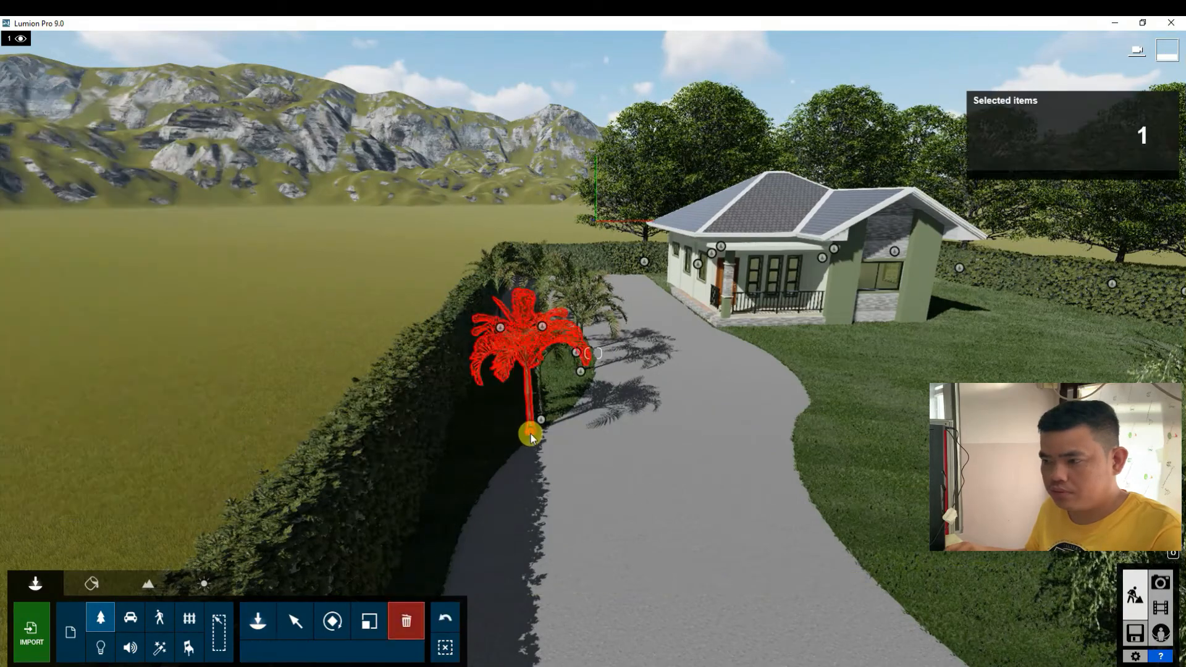
{"action": "left_click", "coordinate": [535, 425]}
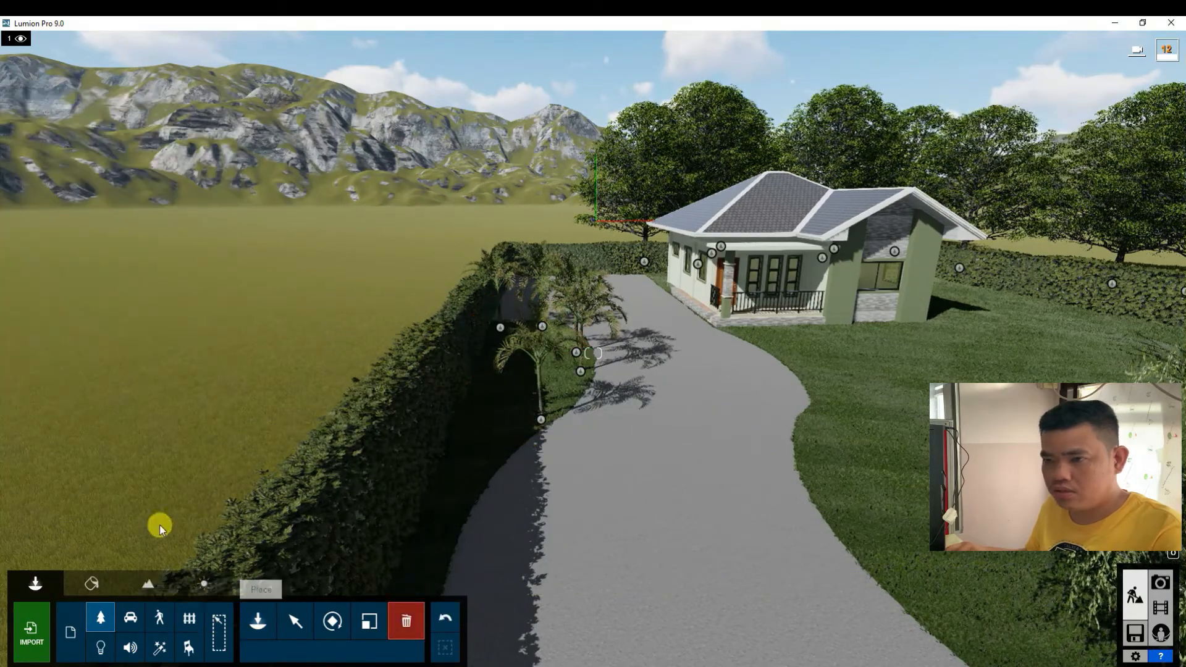
{"action": "left_click", "coordinate": [102, 621]}
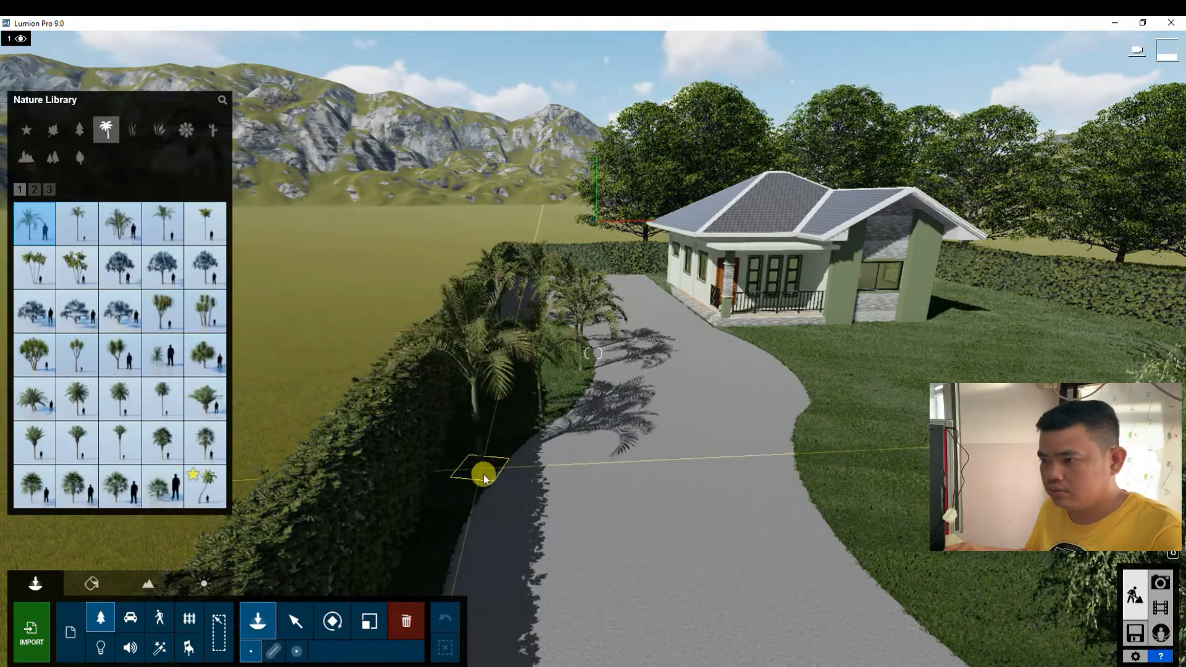
Step: Continue the single palms along the near end of the driveway's hedge-side planting strip, up to the gate post
{"action": "left_click", "coordinate": [484, 479]}
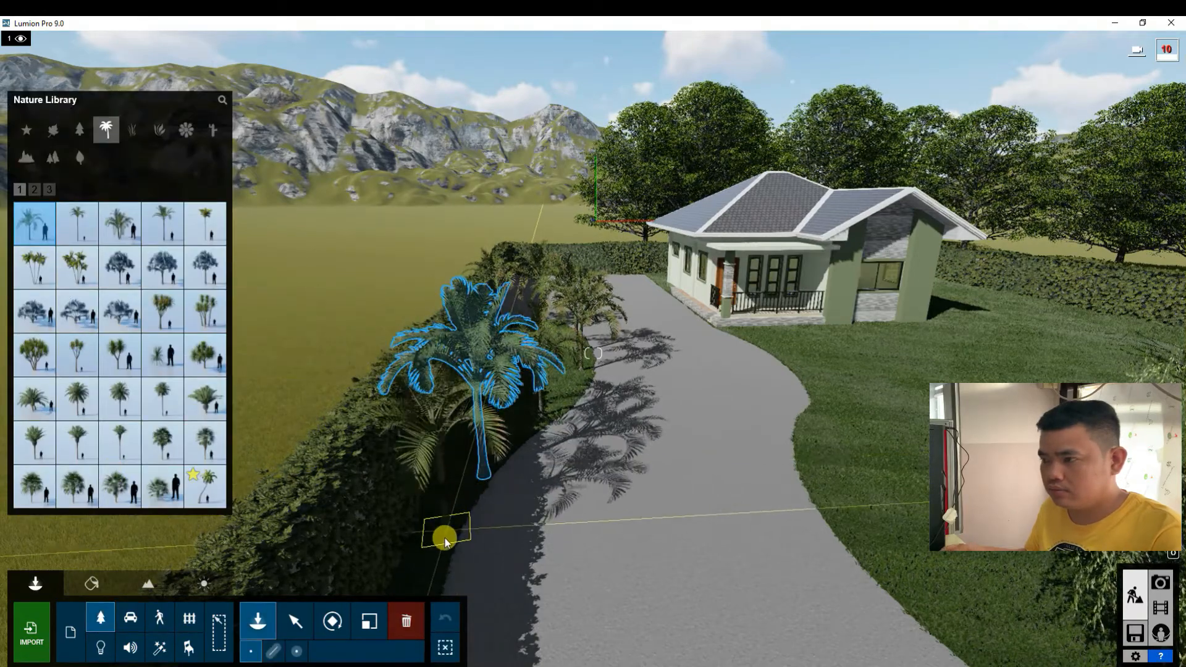
{"action": "key", "text": "s"}
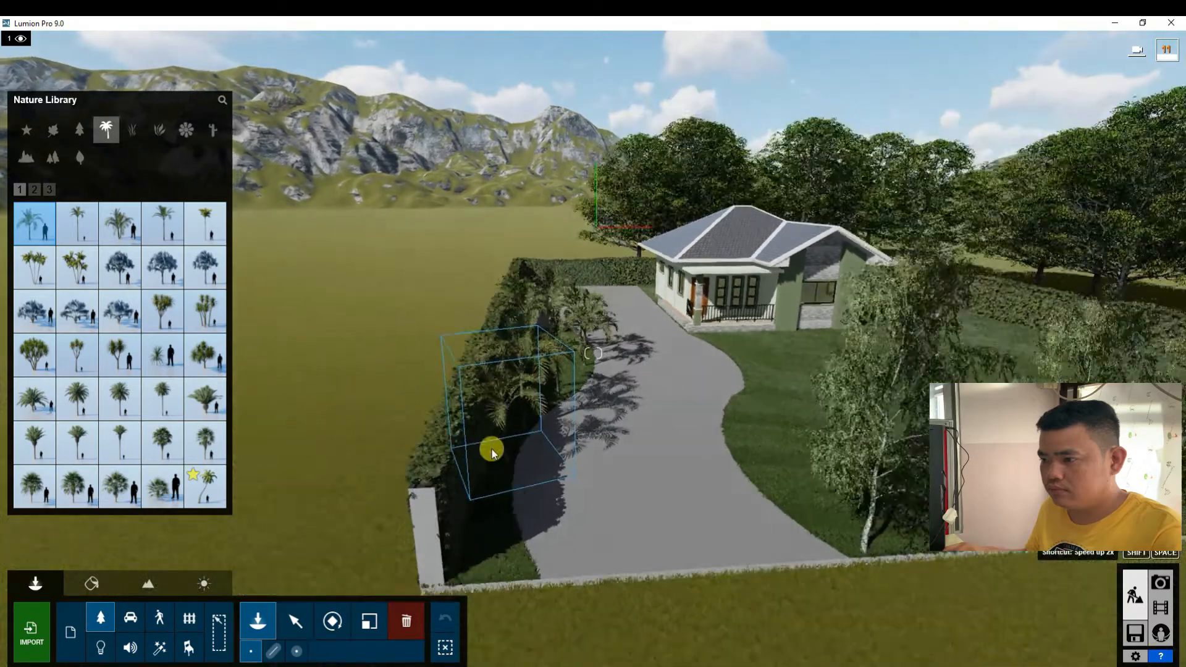
{"action": "left_click", "coordinate": [519, 494]}
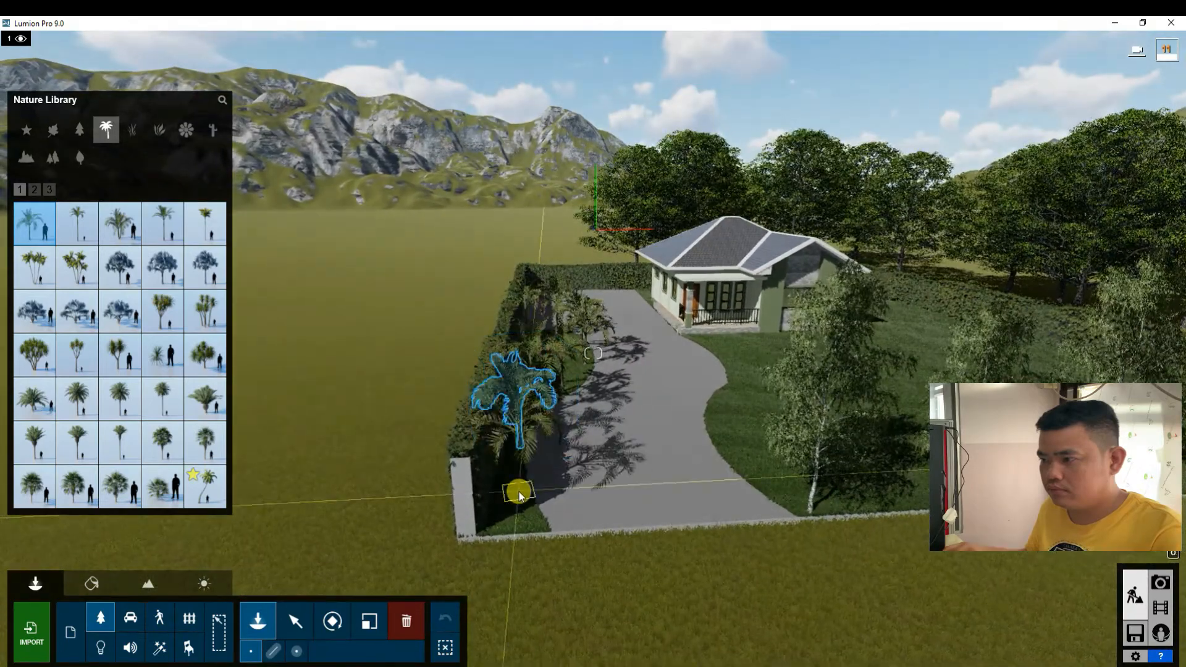
{"action": "left_click", "coordinate": [536, 524]}
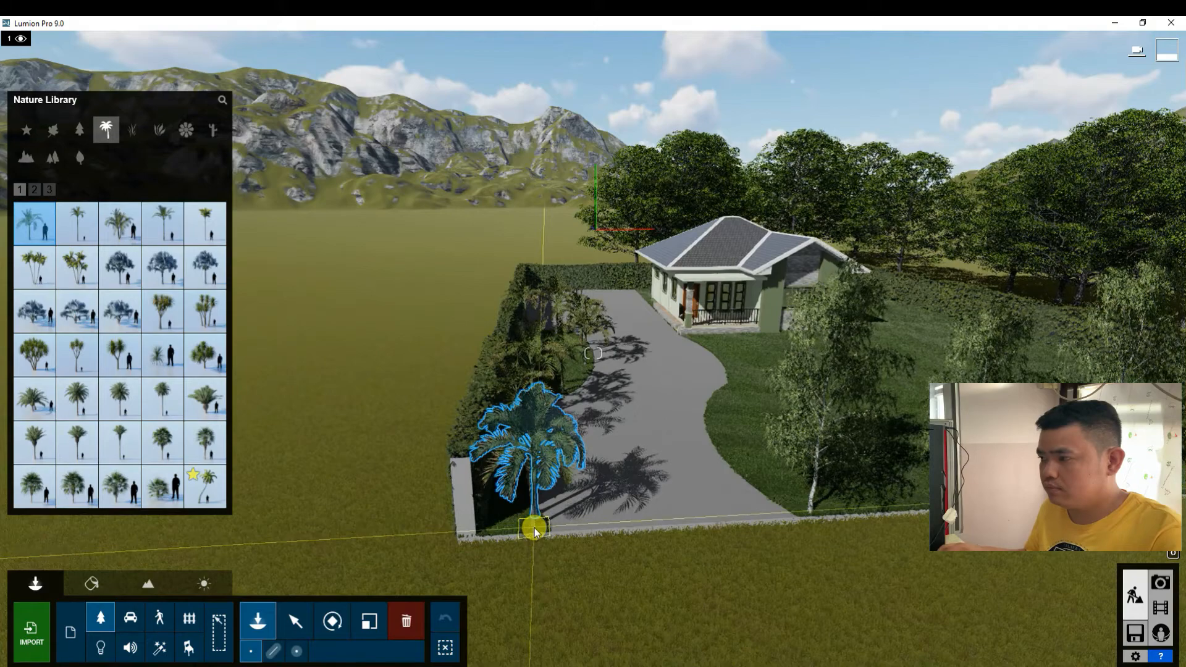
{"action": "left_click", "coordinate": [534, 528]}
Step: Choose CurlyPalm L2 on page 2 of the palm library and switch to mass placement for the lawn's side hedge
{"action": "key", "text": "w"}
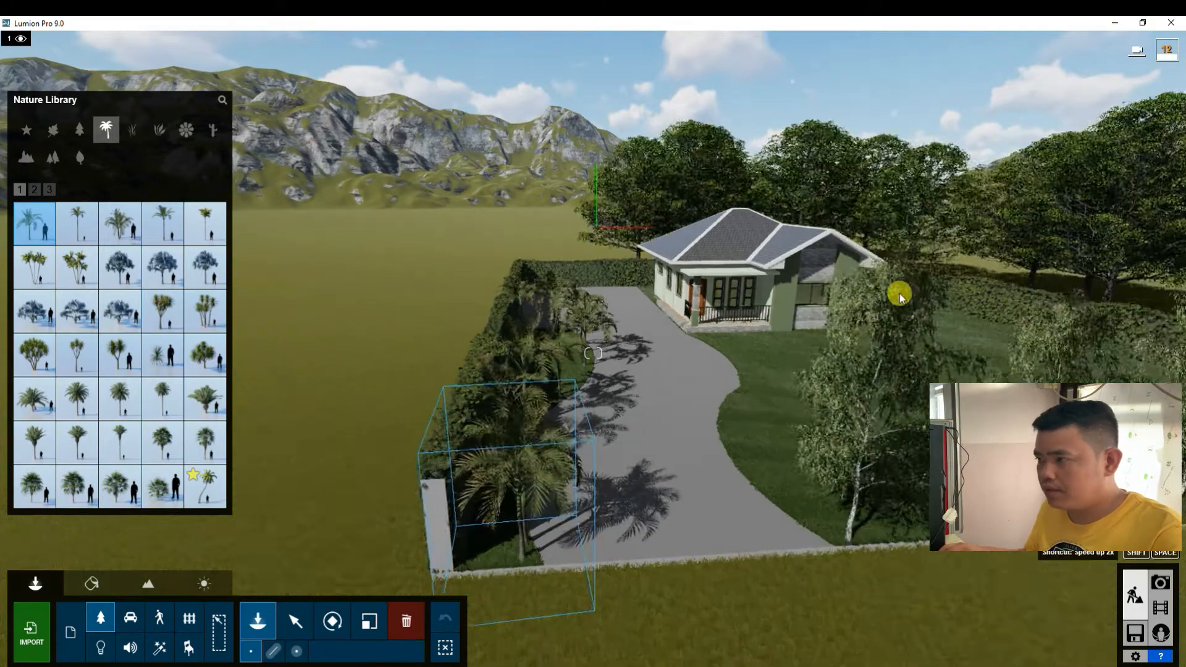
{"action": "key", "text": "w"}
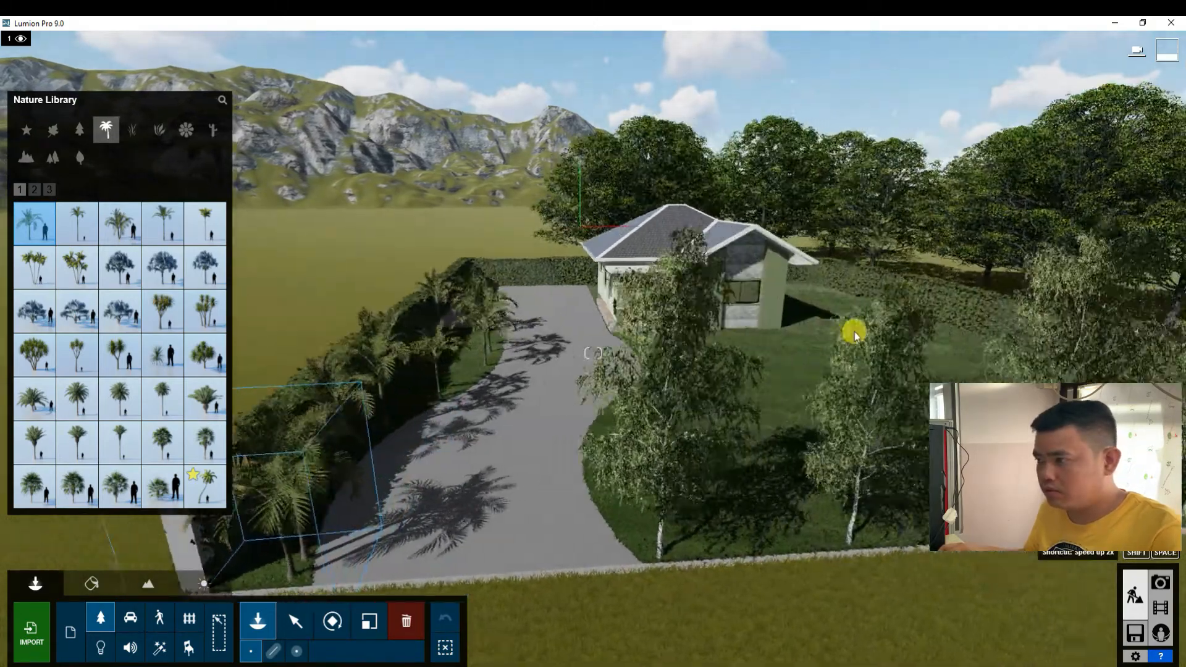
{"action": "key", "text": "w"}
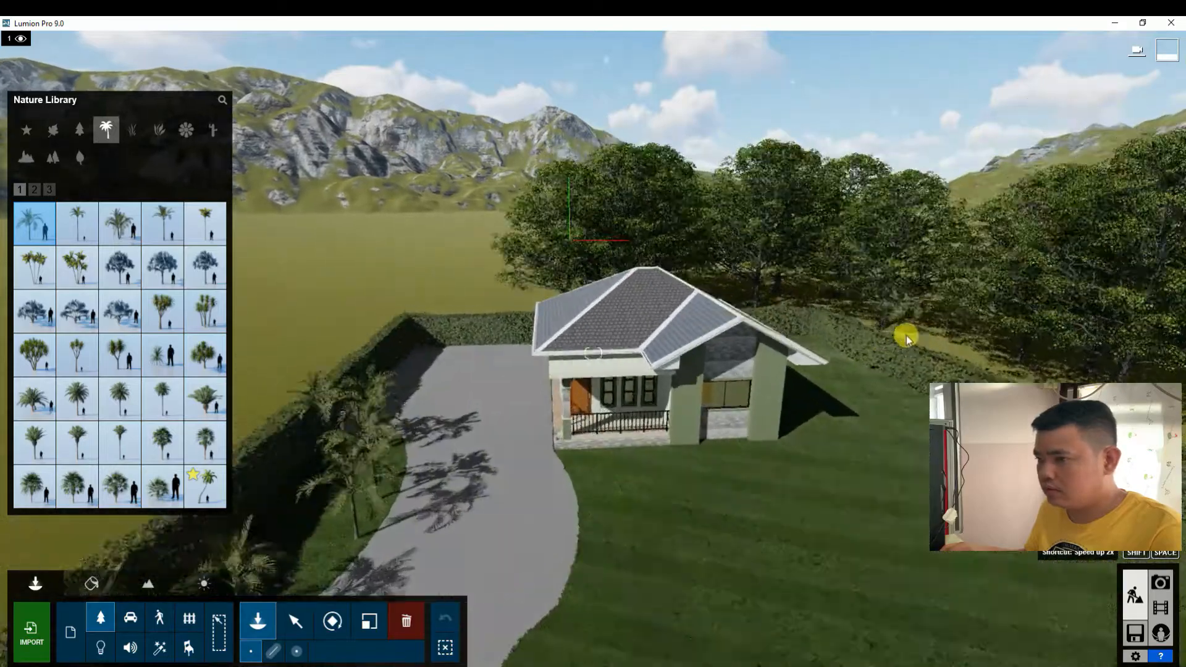
{"action": "key", "text": "d"}
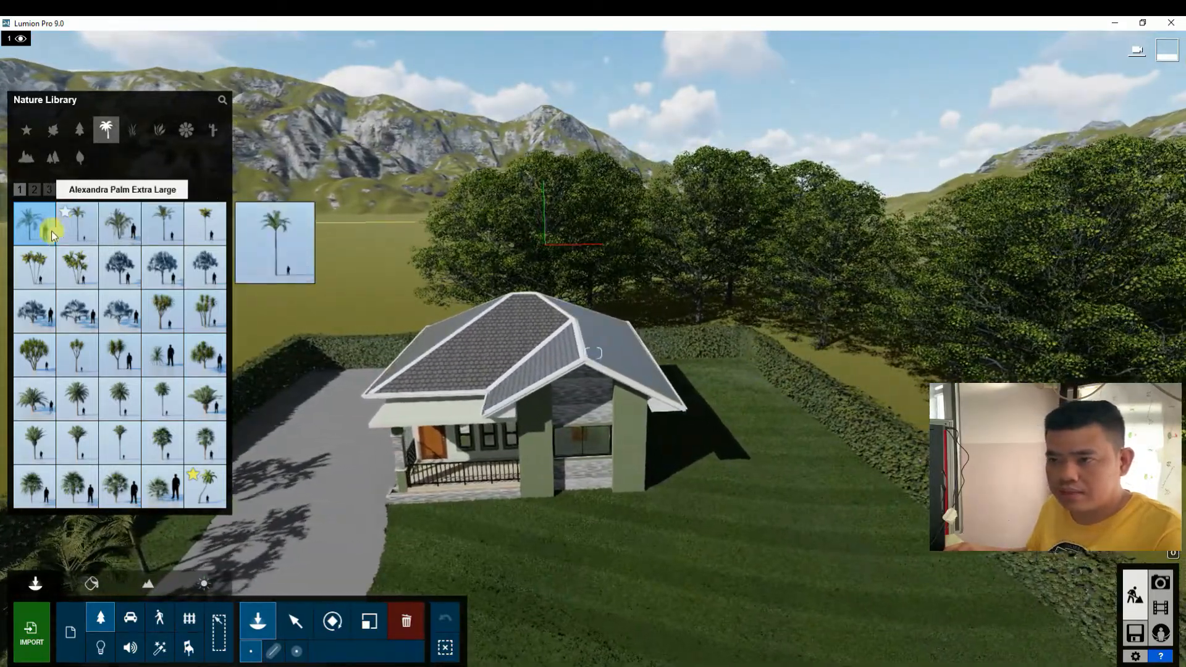
{"action": "left_click", "coordinate": [32, 191]}
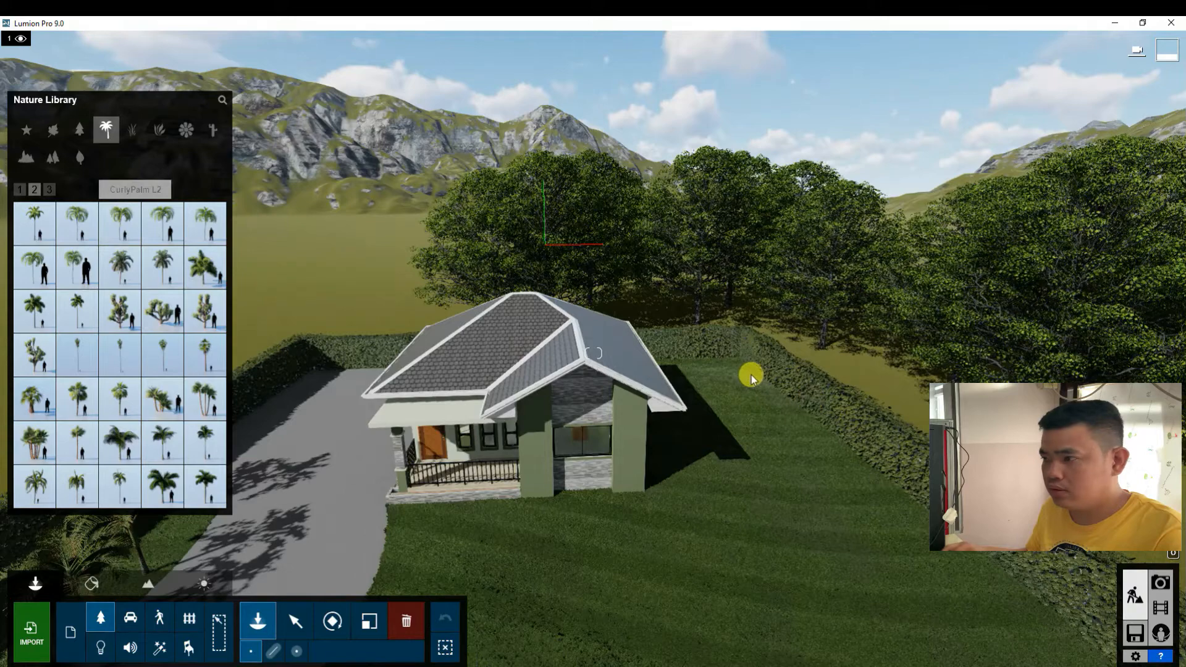
{"action": "left_click", "coordinate": [119, 221]}
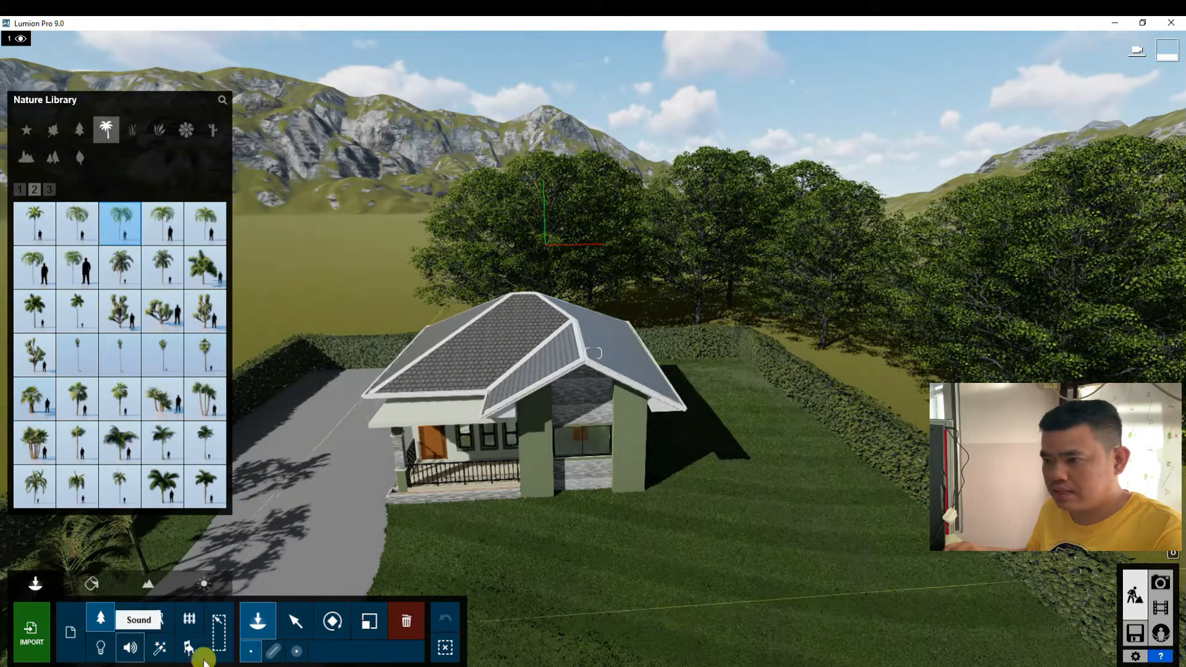
{"action": "left_click", "coordinate": [280, 651]}
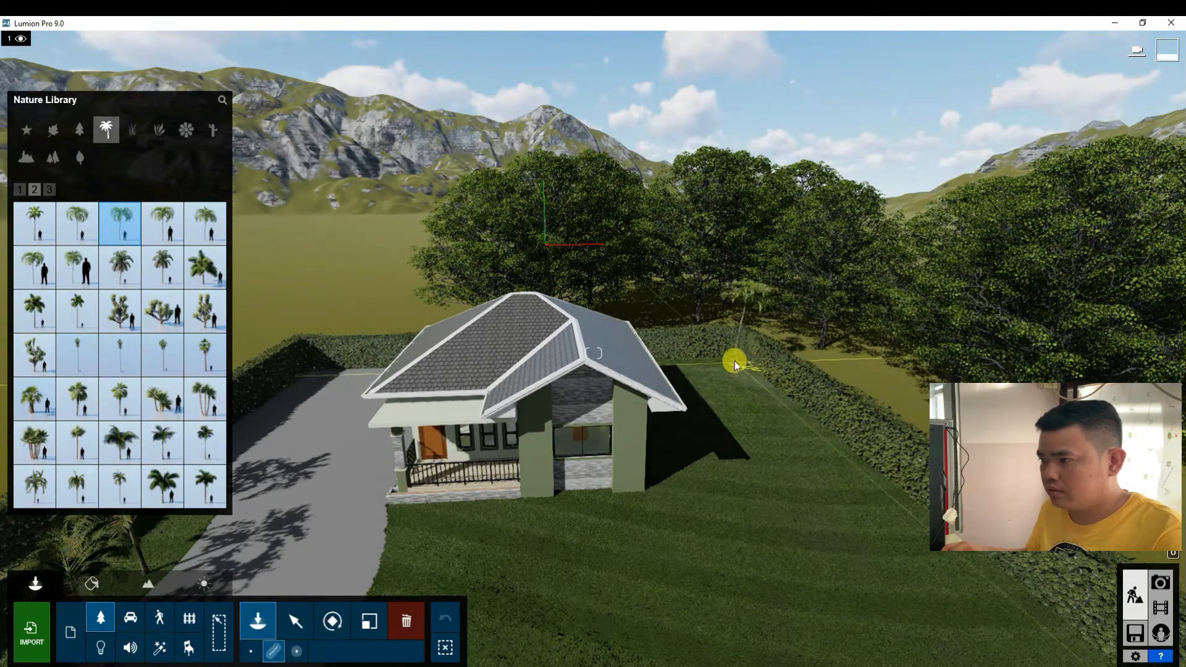
Step: Draw the mass-placement line along the inside of the lawn's side hedge, from the rear corner to the front boundary trees
{"action": "left_click", "coordinate": [734, 365]}
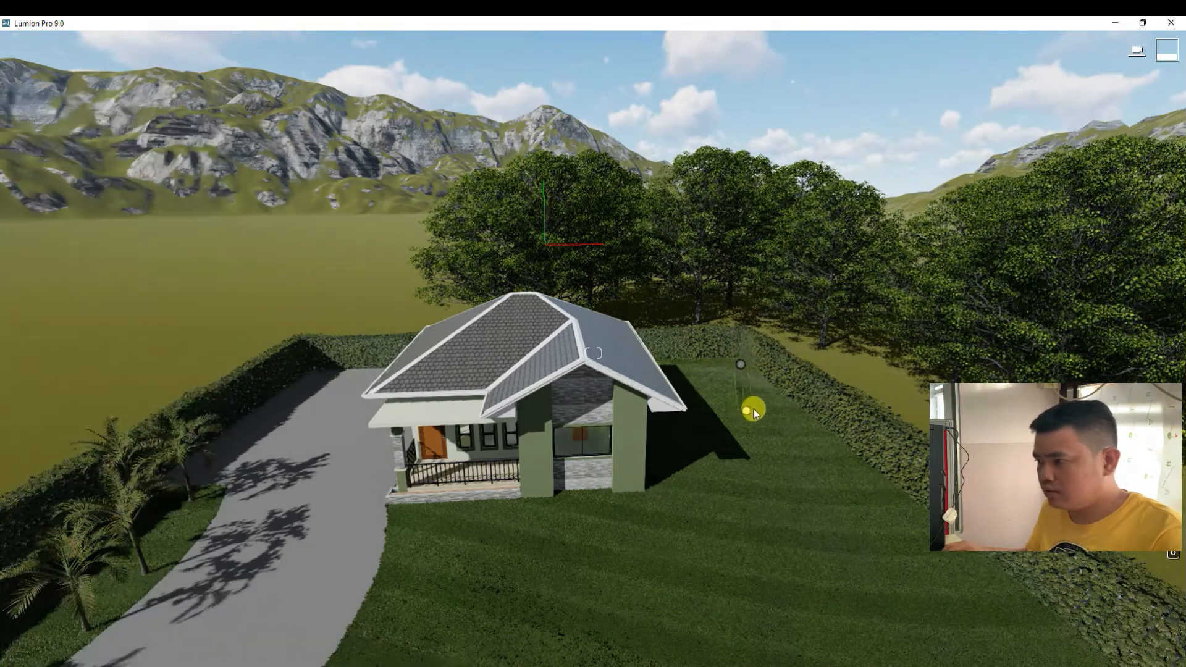
{"action": "key", "text": "s"}
{"action": "key", "text": "w"}
{"action": "right_click_drag", "start_coordinate": [776, 422], "coordinate": [820, 451]}
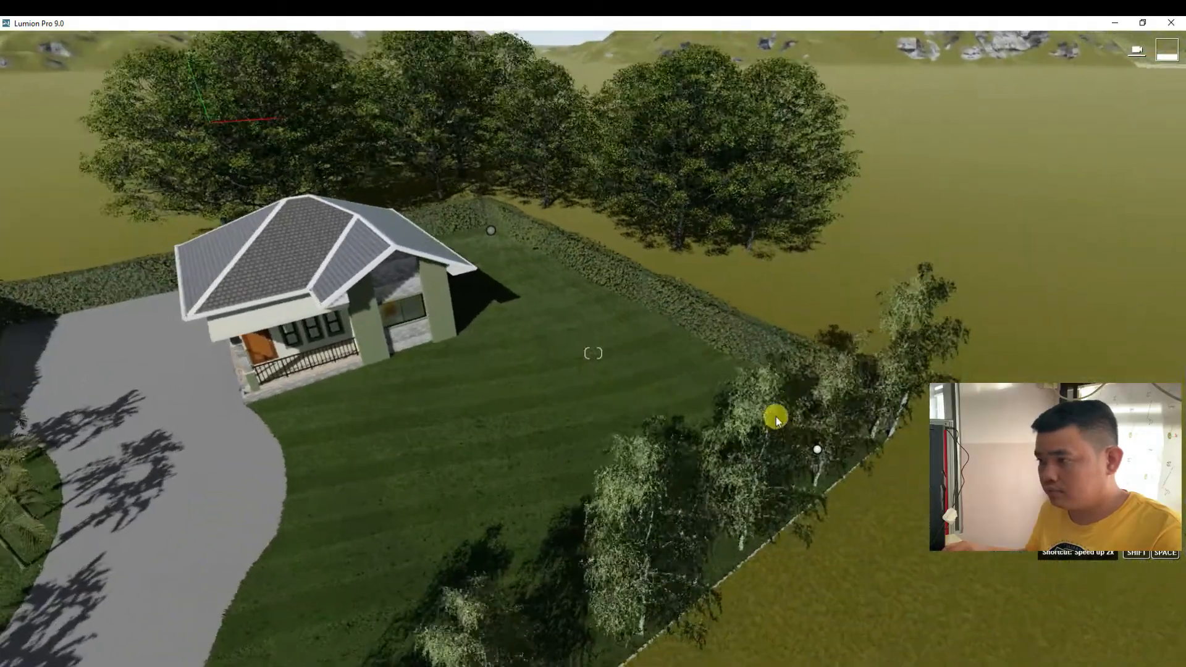
{"action": "key", "text": "a"}
{"action": "key", "text": "w"}
{"action": "right_click_drag", "start_coordinate": [768, 369], "coordinate": [759, 418]}
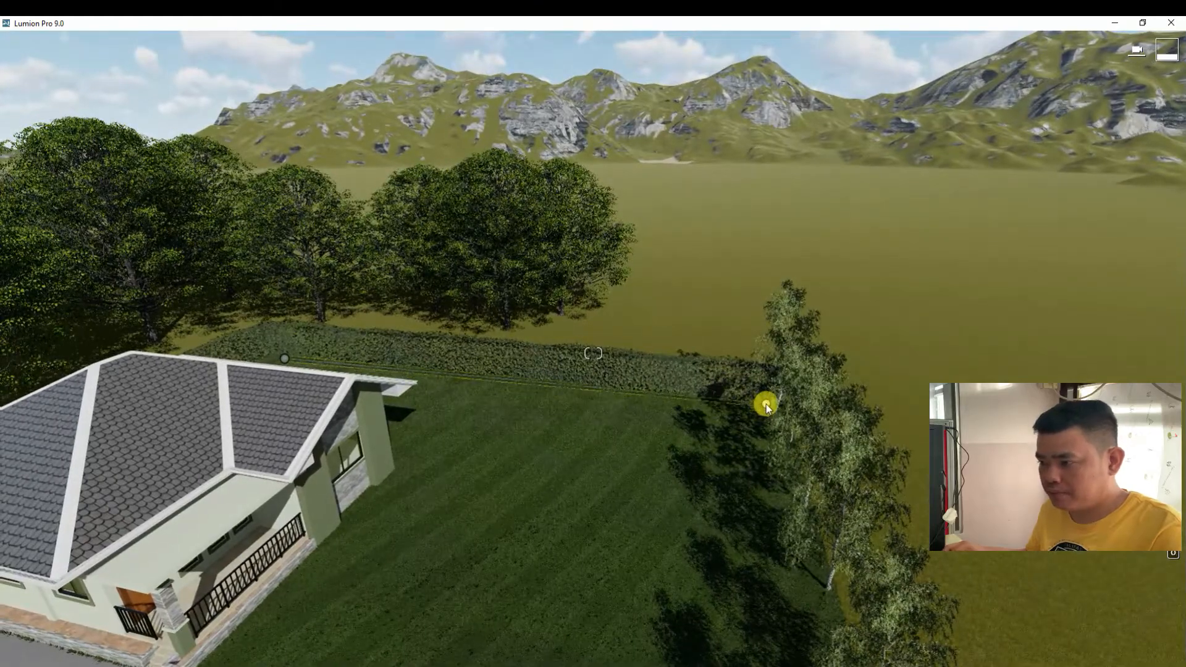
{"action": "left_click", "coordinate": [766, 404]}
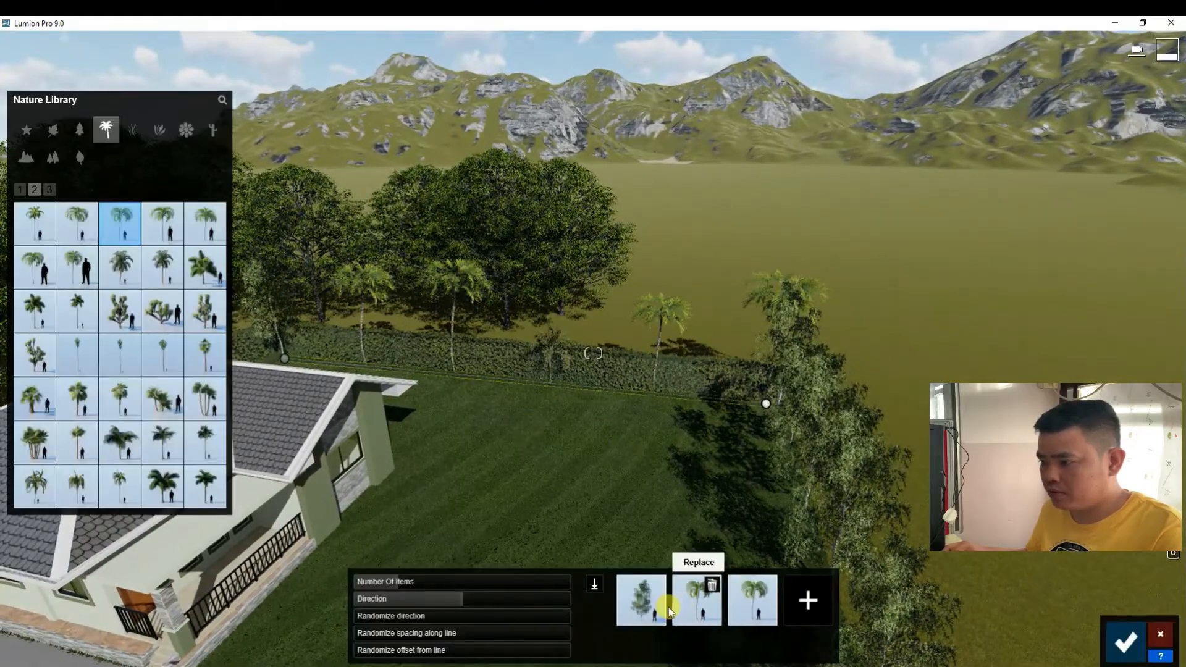
Step: Remove the tree and the duplicate palm from the placement mix, increase the number of items to a dense palm row, and accept it
{"action": "left_click", "coordinate": [655, 587]}
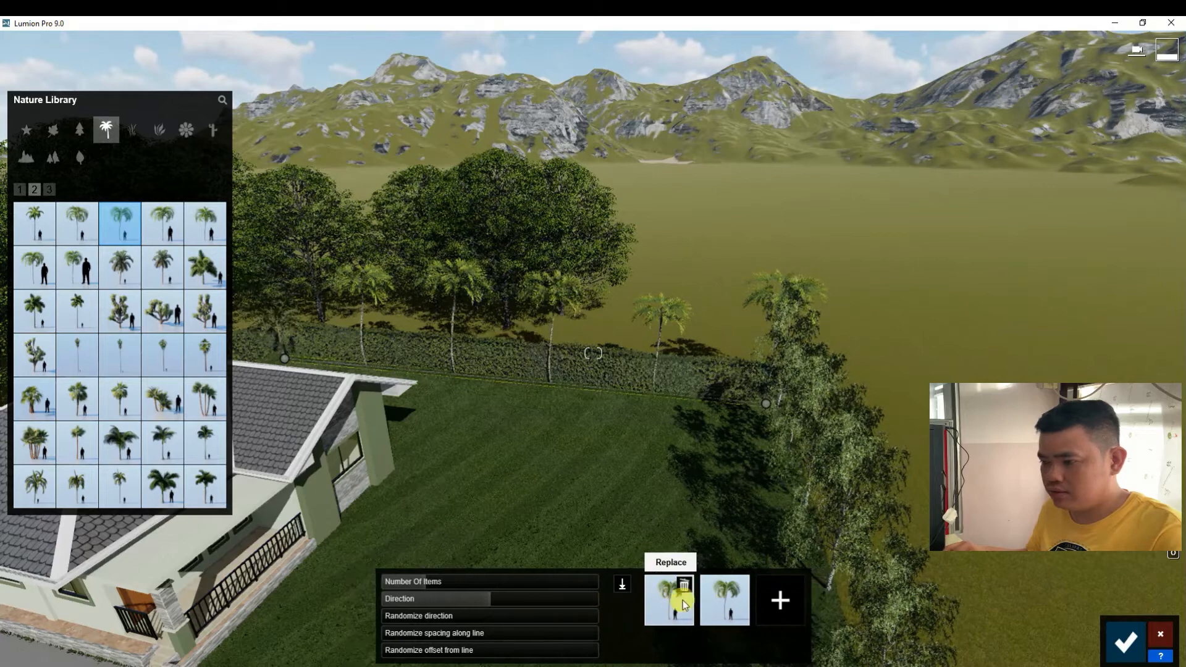
{"action": "left_click", "coordinate": [679, 587]}
{"action": "left_click_drag", "start_coordinate": [455, 581], "coordinate": [491, 583]}
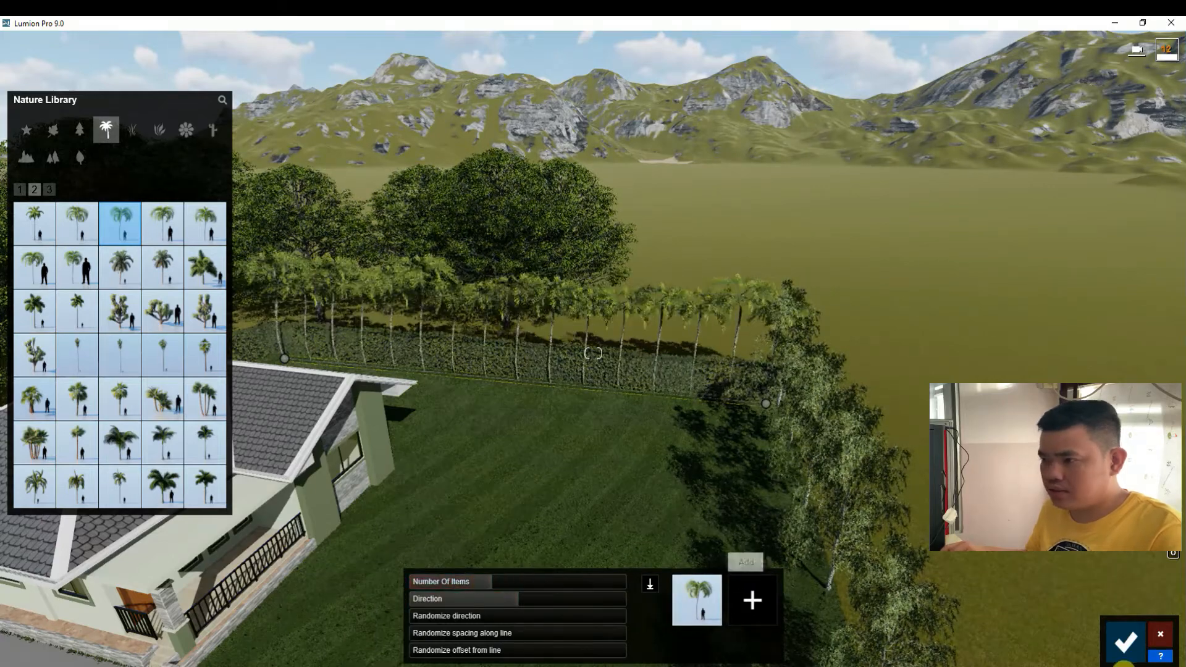
{"action": "left_click", "coordinate": [1126, 645]}
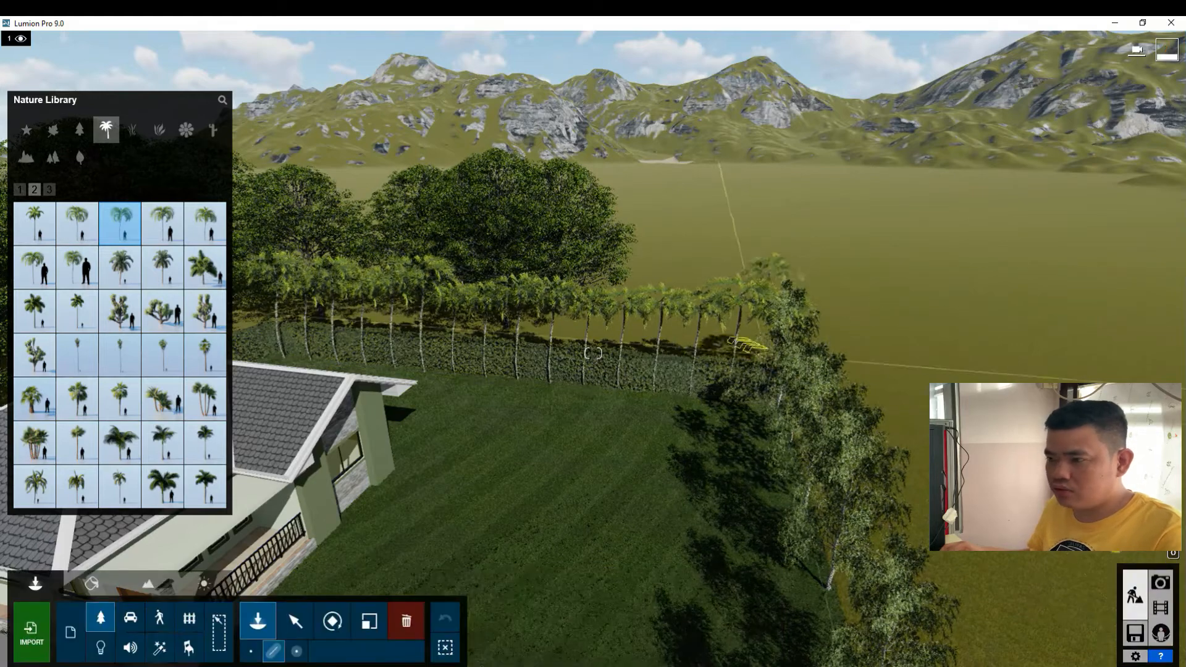
Step: Recall the saved view of photo 1 in Photo mode and shift the camera sideways, lowering it to a height of 0.93 m
{"action": "left_click", "coordinate": [1161, 590]}
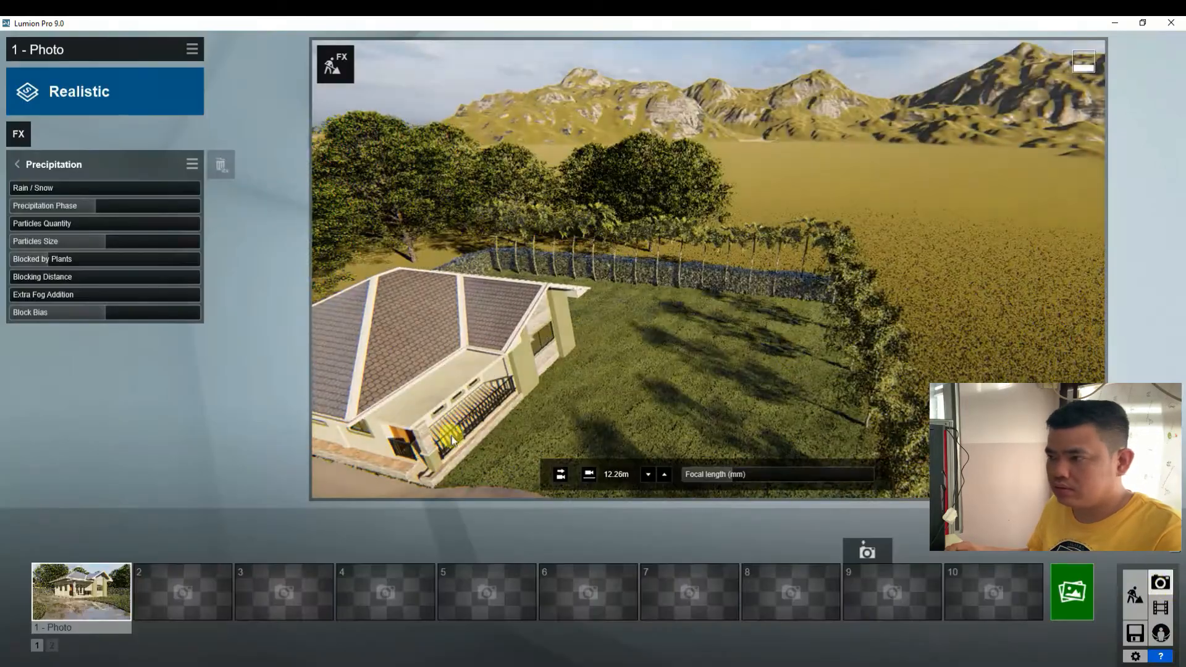
{"action": "left_click", "coordinate": [80, 594]}
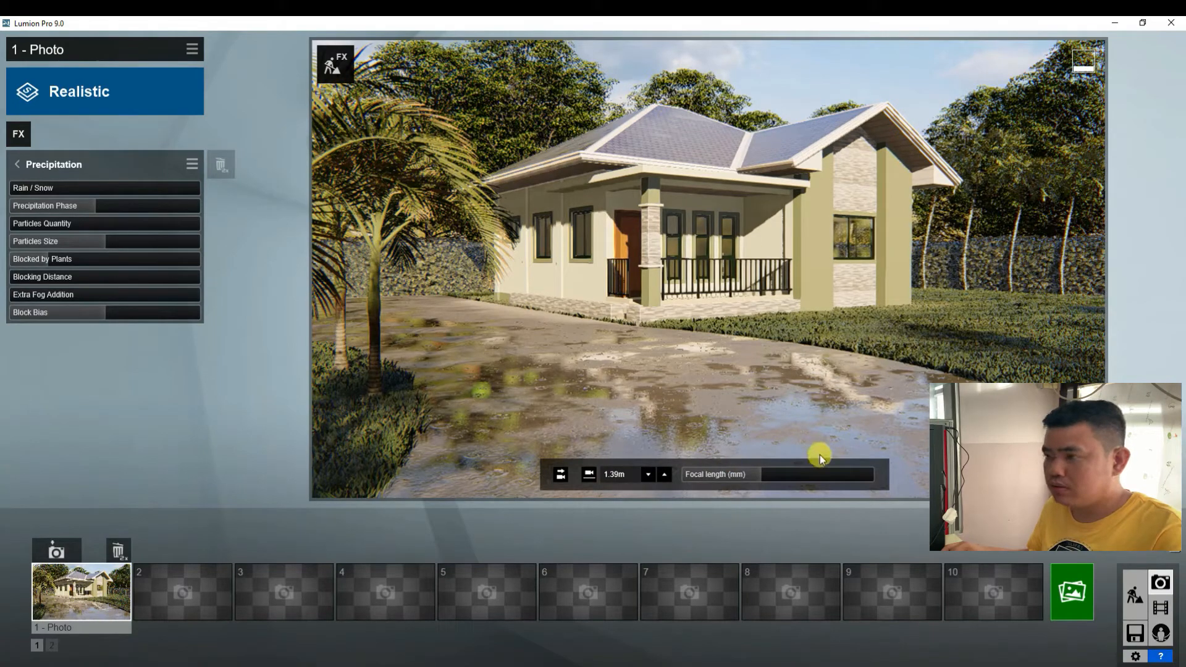
{"action": "key", "text": "d"}
{"action": "right_click_drag", "start_coordinate": [819, 453], "coordinate": [818, 445]}
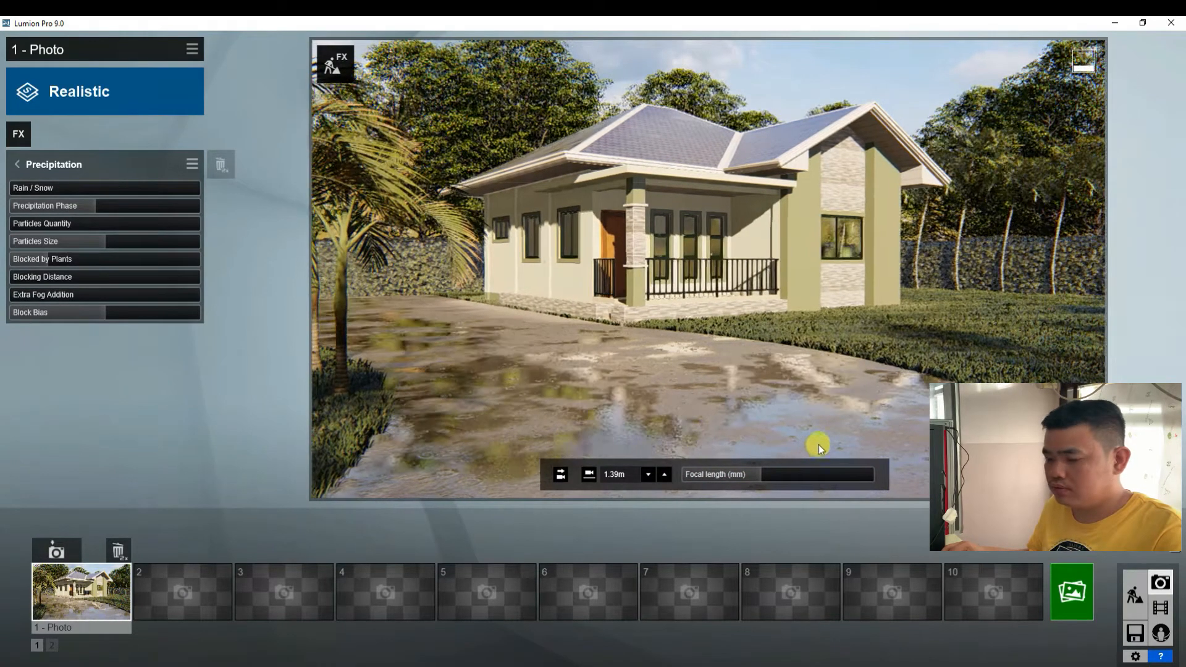
{"action": "key", "text": "q"}
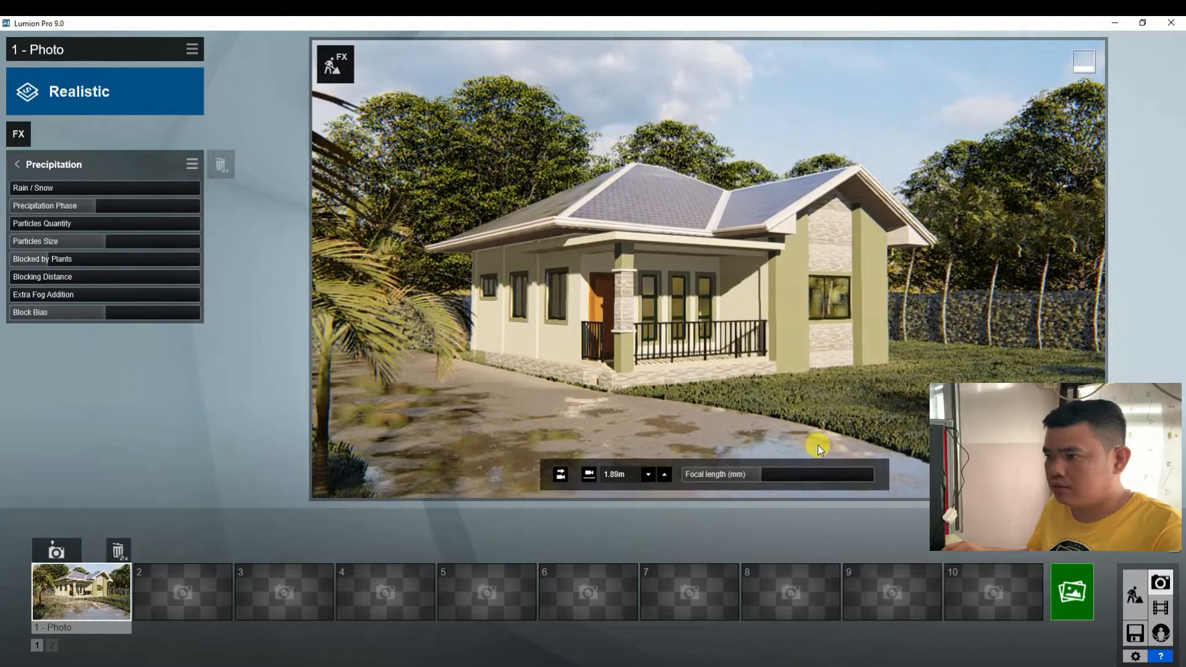
{"action": "key", "text": "e"}
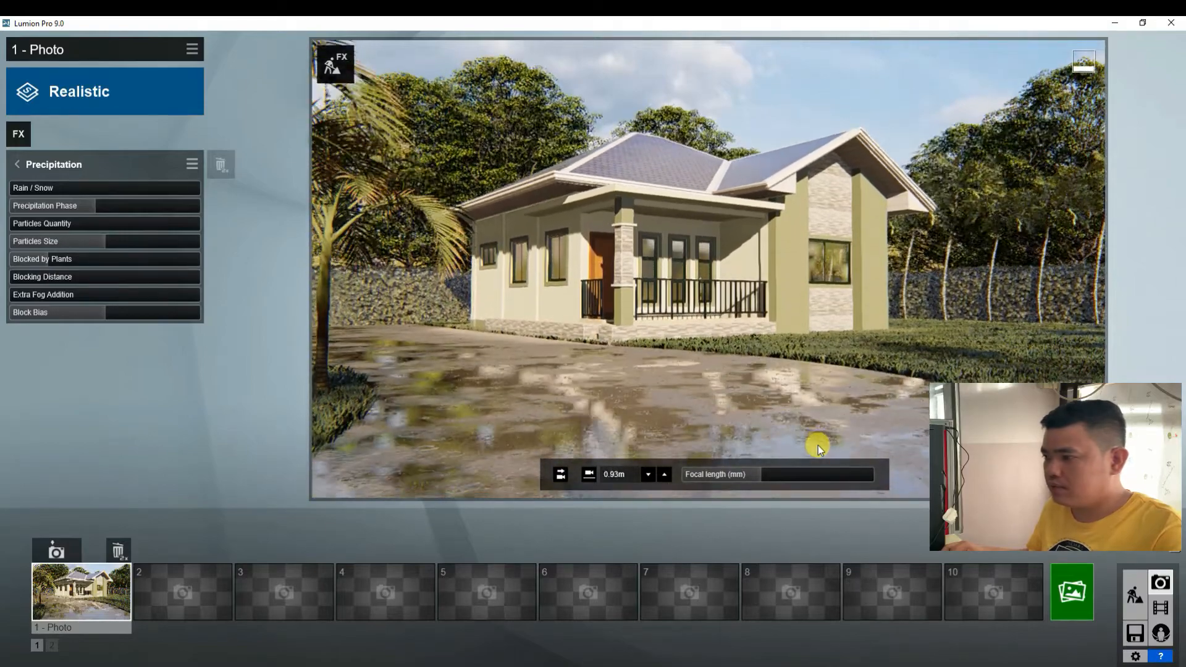
Step: Render the current shot at Desktop size 1920x1080, overwriting 1.jpg in Downloads, and close the finished render
{"action": "left_click", "coordinate": [1068, 584]}
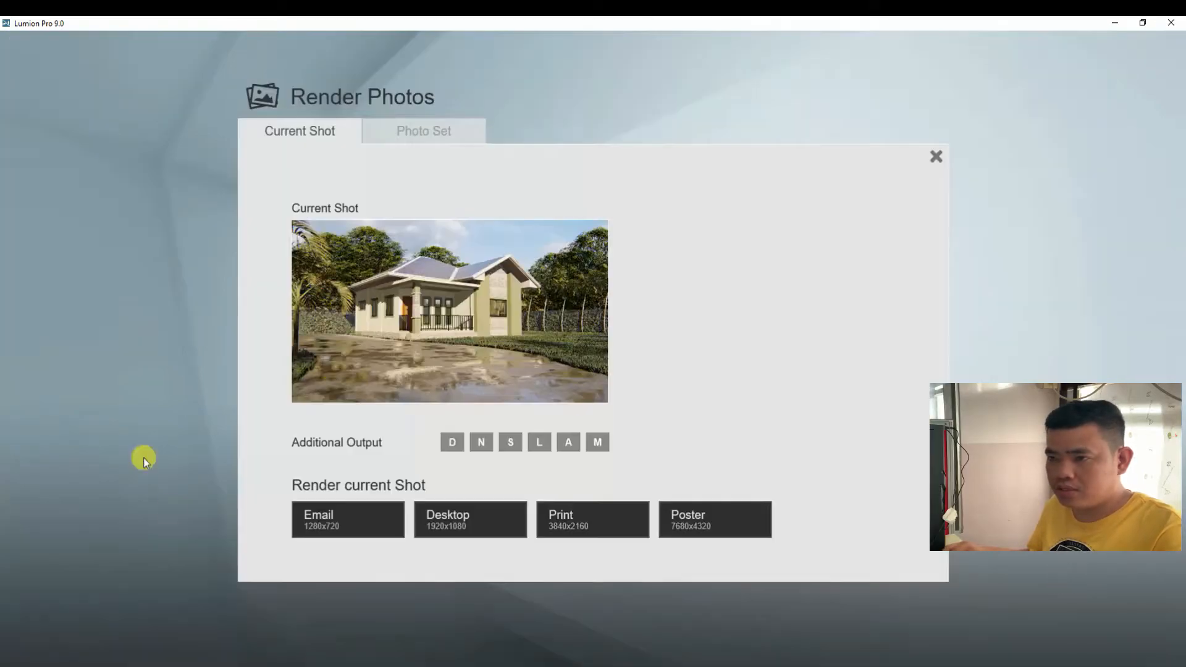
{"action": "left_click", "coordinate": [468, 523]}
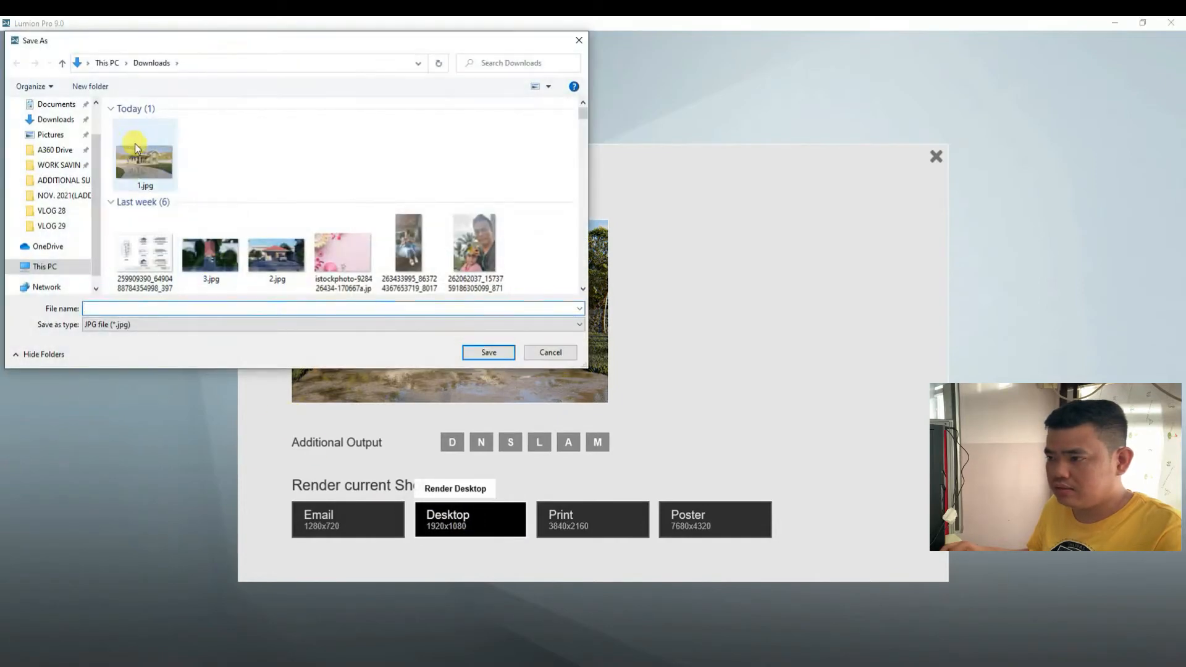
{"action": "left_click", "coordinate": [477, 354]}
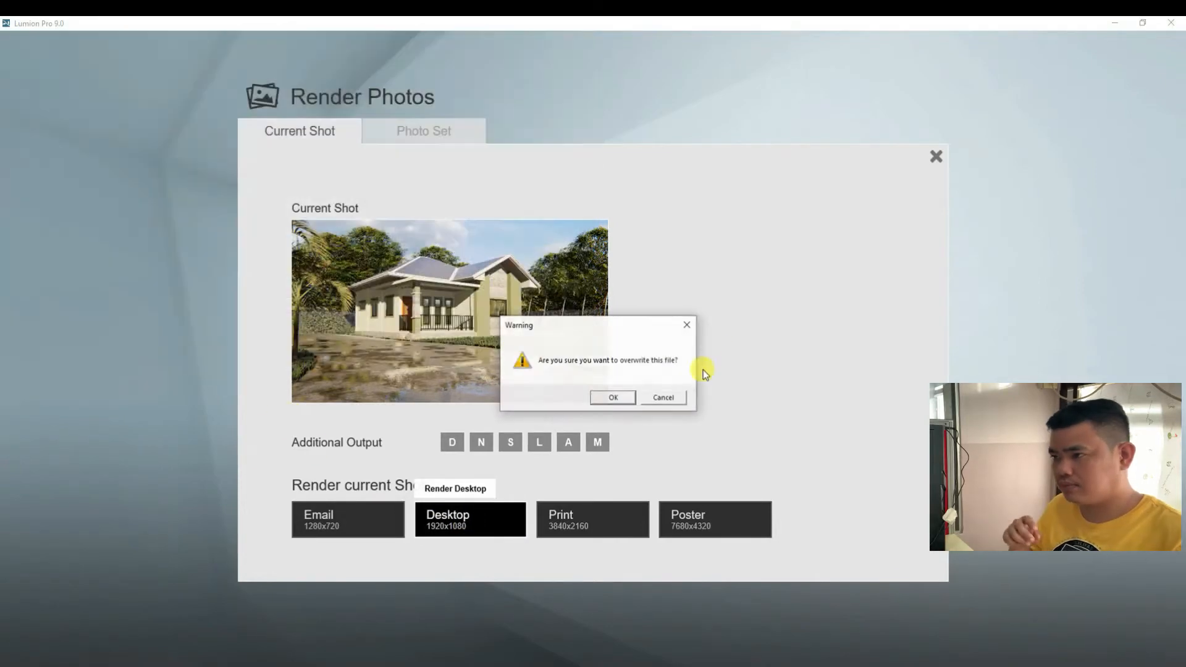
{"action": "left_click", "coordinate": [604, 399]}
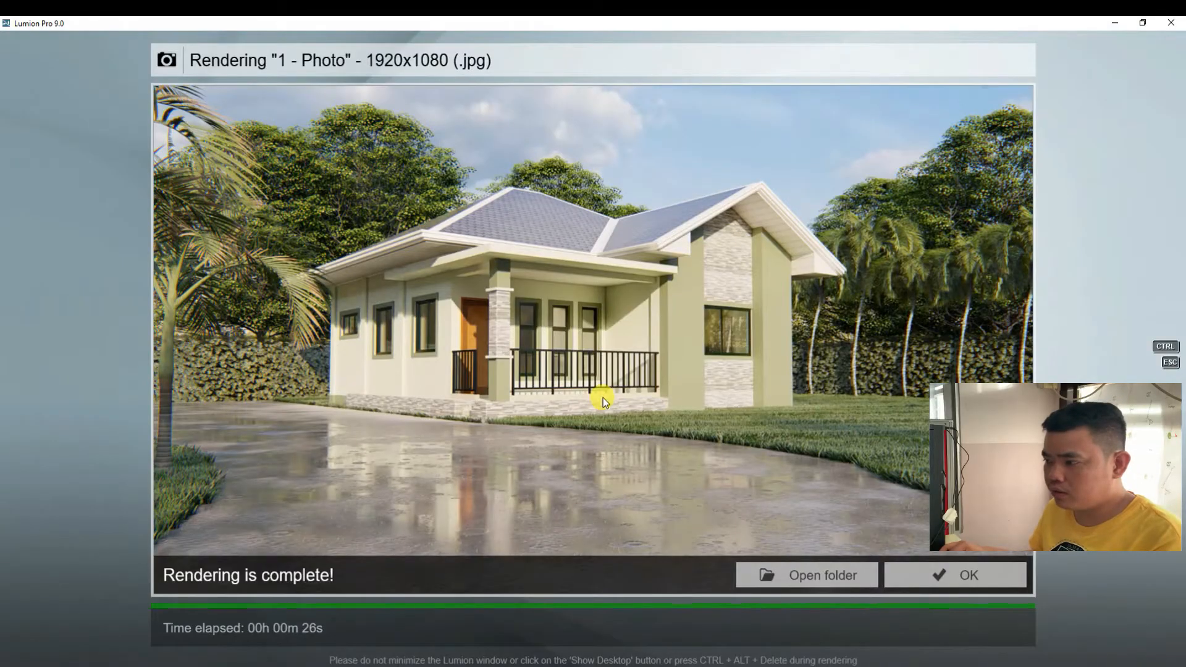
{"action": "left_click", "coordinate": [954, 576]}
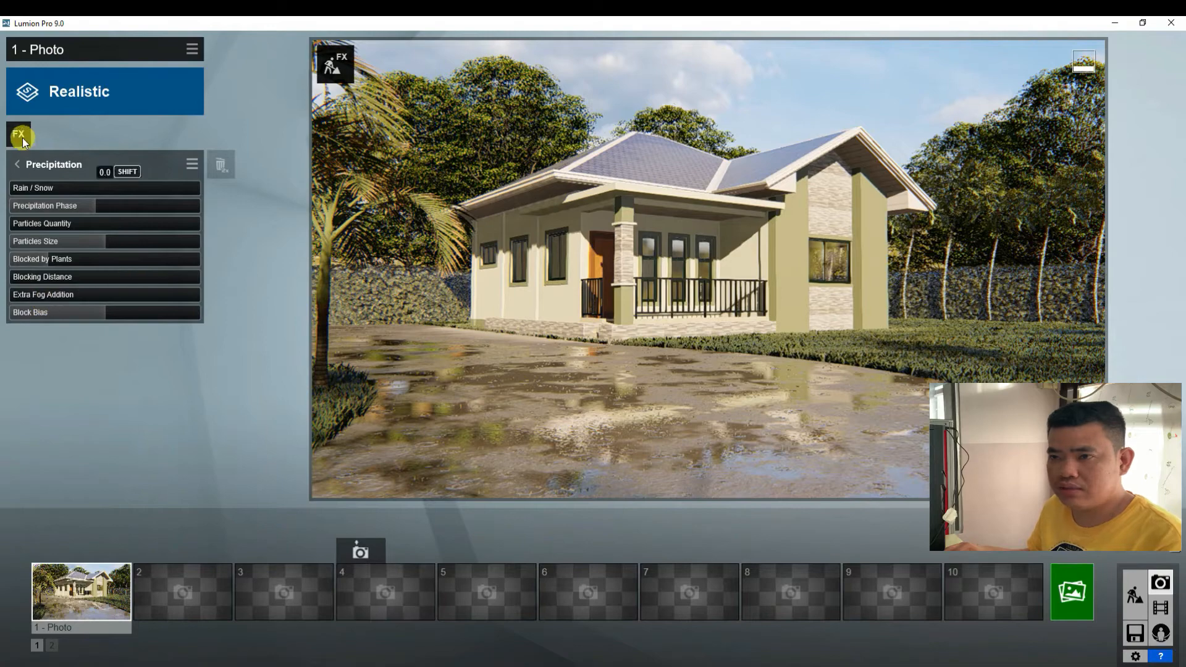
Step: Set the Real Skies heading to about -139.1 for photo 1 and return to the effects list
{"action": "left_click", "coordinate": [15, 162]}
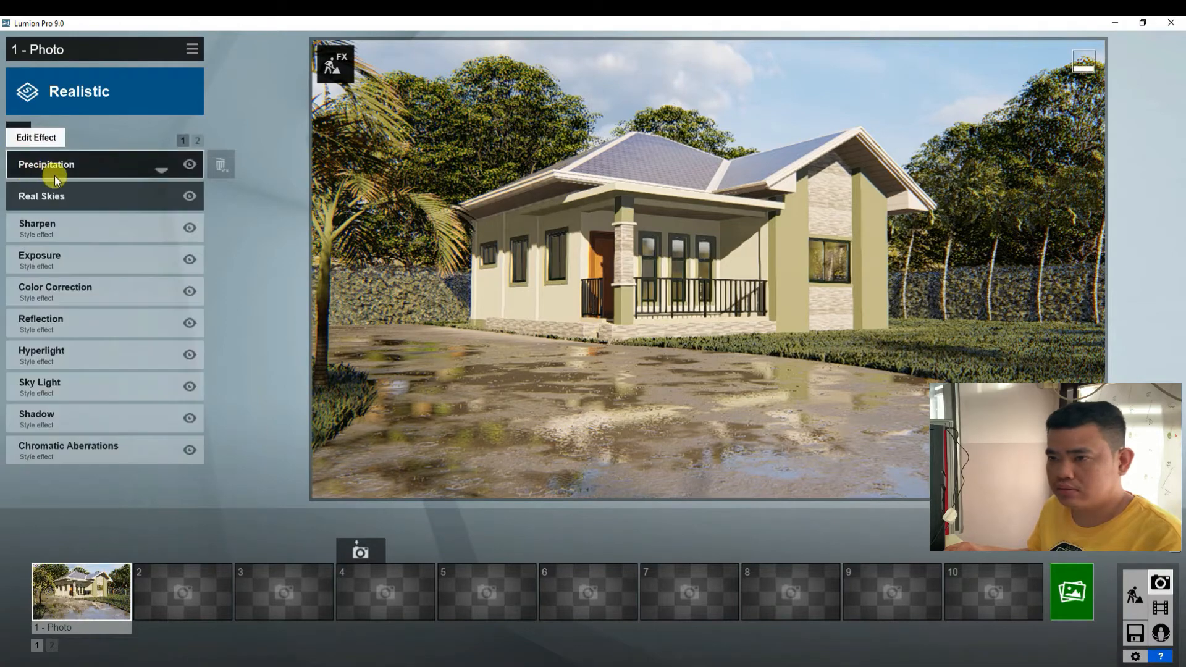
{"action": "left_click", "coordinate": [55, 197]}
{"action": "left_click", "coordinate": [55, 197]}
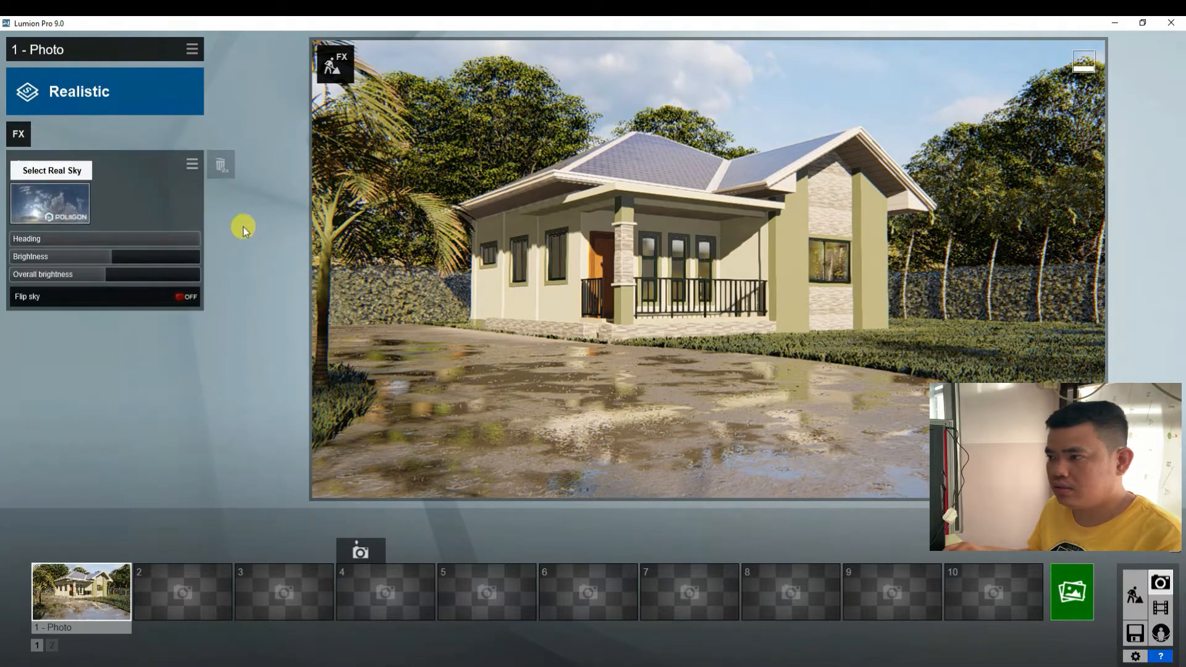
{"action": "left_click_drag", "start_coordinate": [189, 238], "coordinate": [34, 240]}
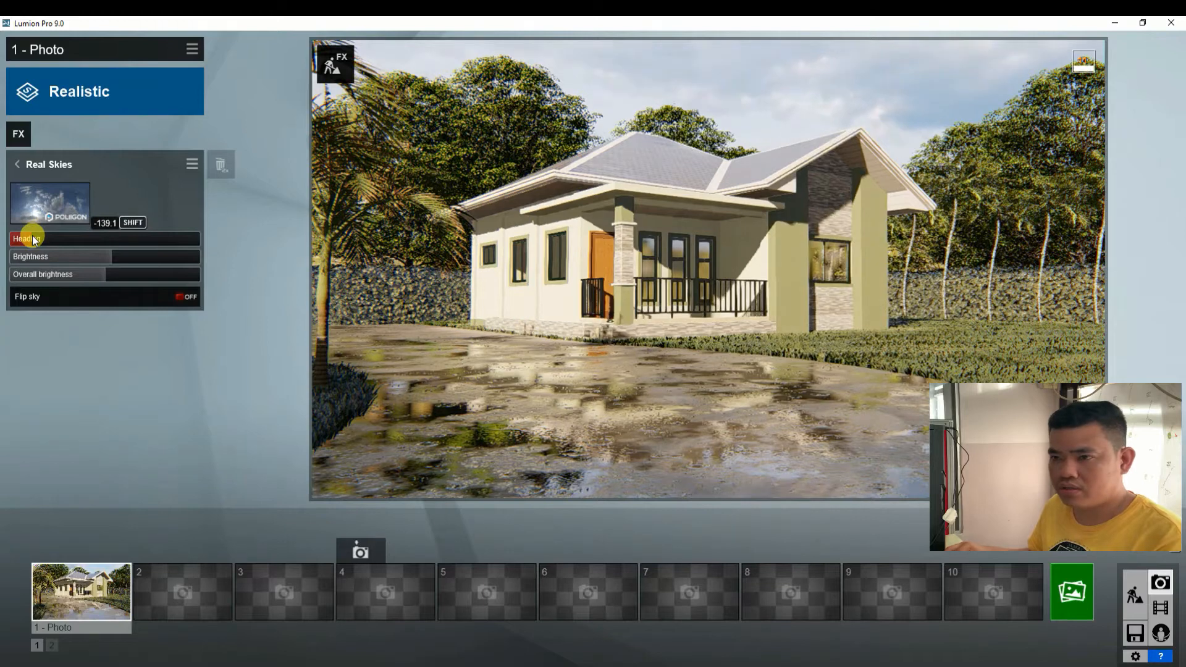
{"action": "left_click", "coordinate": [19, 164]}
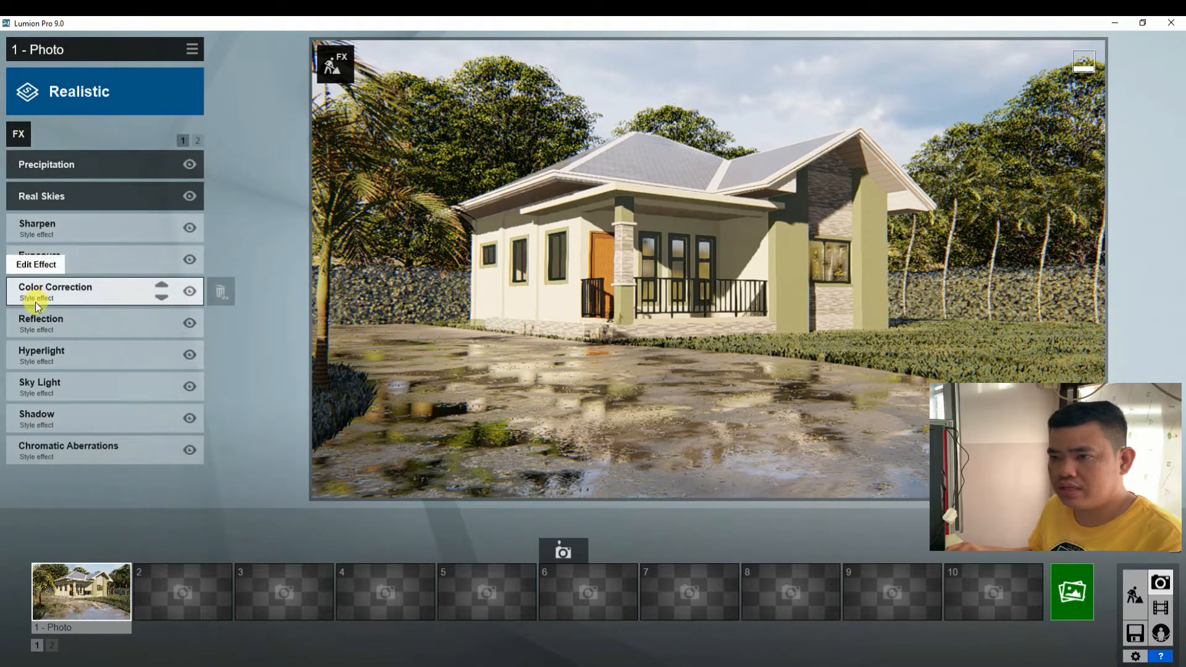
Step: Lower the Color Correction temperature slightly for a cooler image, and set the Exposure effect to 0.5
{"action": "left_click", "coordinate": [41, 300]}
{"action": "mouse_move", "coordinate": [122, 191]}
{"action": "left_mouse_down"}
{"action": "mouse_move", "coordinate": [139, 190]}
{"action": "mouse_move", "coordinate": [108, 189]}
{"action": "left_mouse_up"}
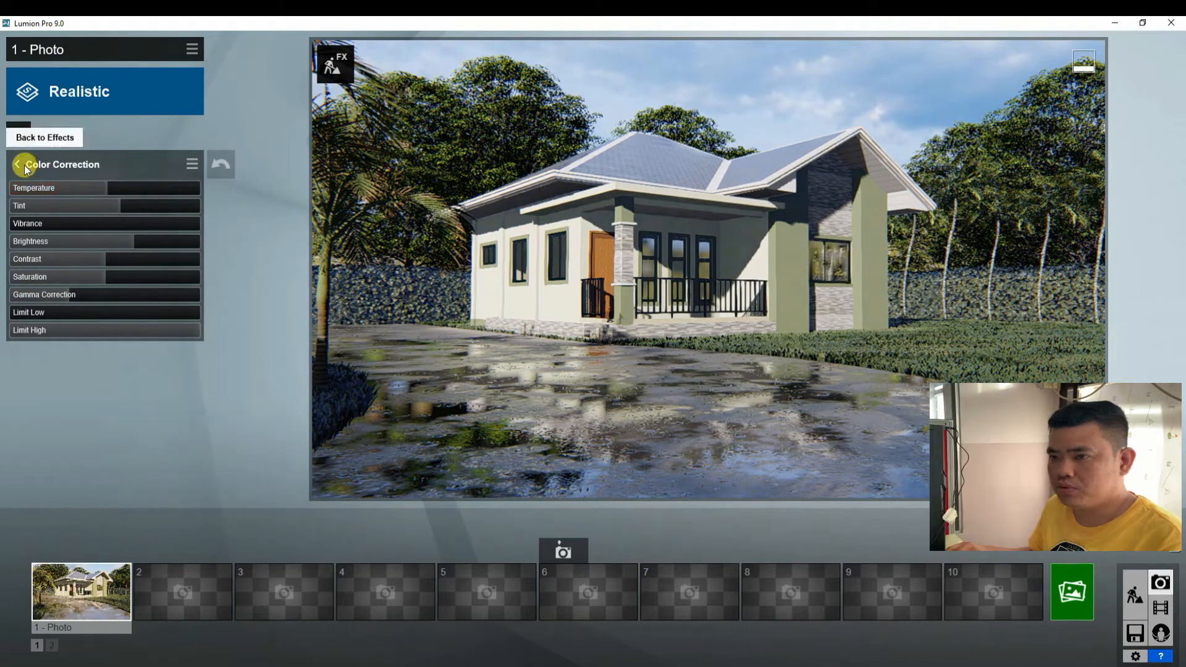
{"action": "left_click", "coordinate": [25, 166]}
{"action": "left_click", "coordinate": [39, 269]}
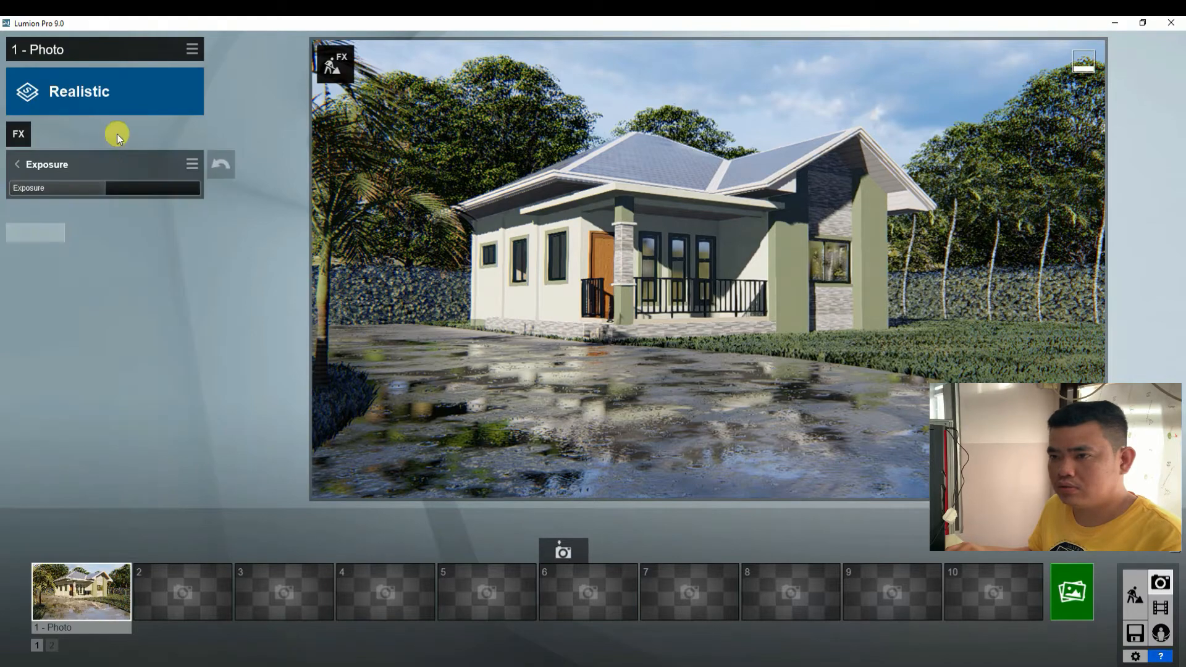
{"action": "left_click_drag", "start_coordinate": [91, 190], "coordinate": [99, 188]}
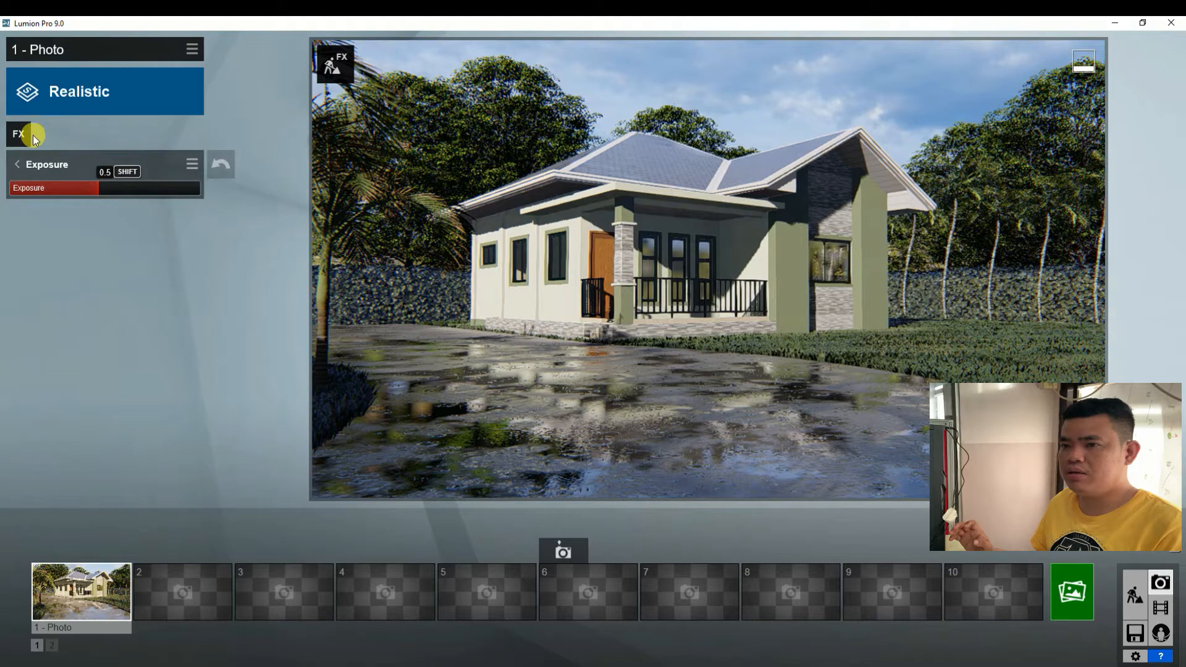
Step: Reduce the Precipitation effect's wetness for a drier driveway, and render the current shot at Desktop size 1920x1080, overwriting 1.jpg in Downloads
{"action": "left_click", "coordinate": [17, 165]}
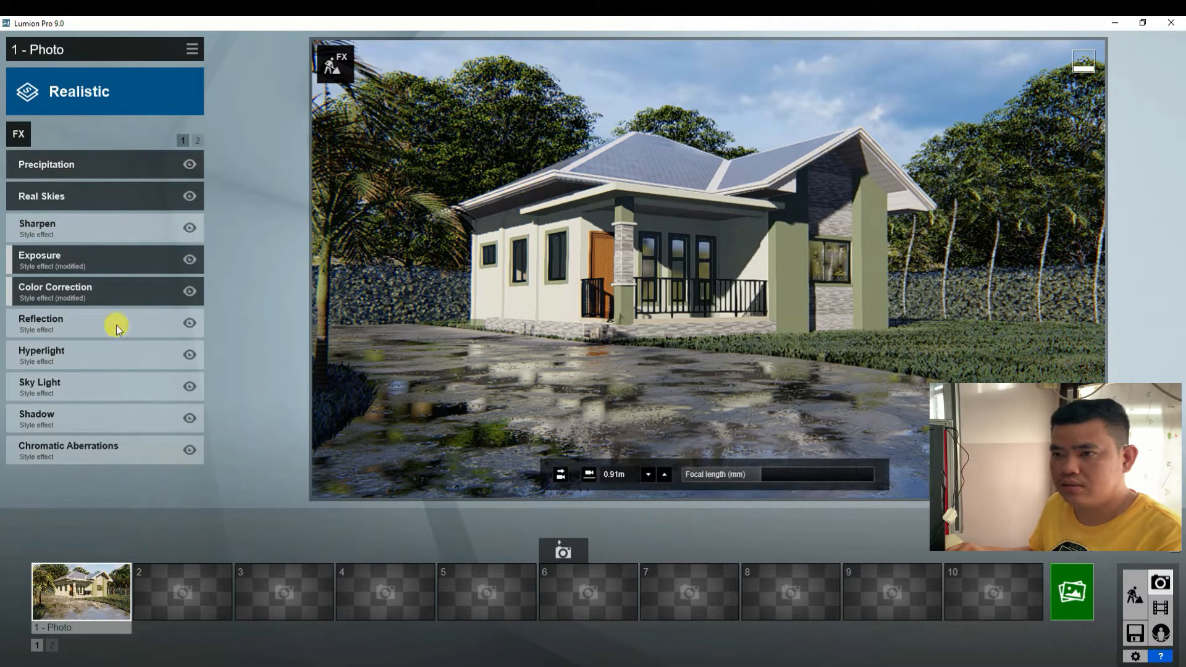
{"action": "left_click", "coordinate": [68, 169]}
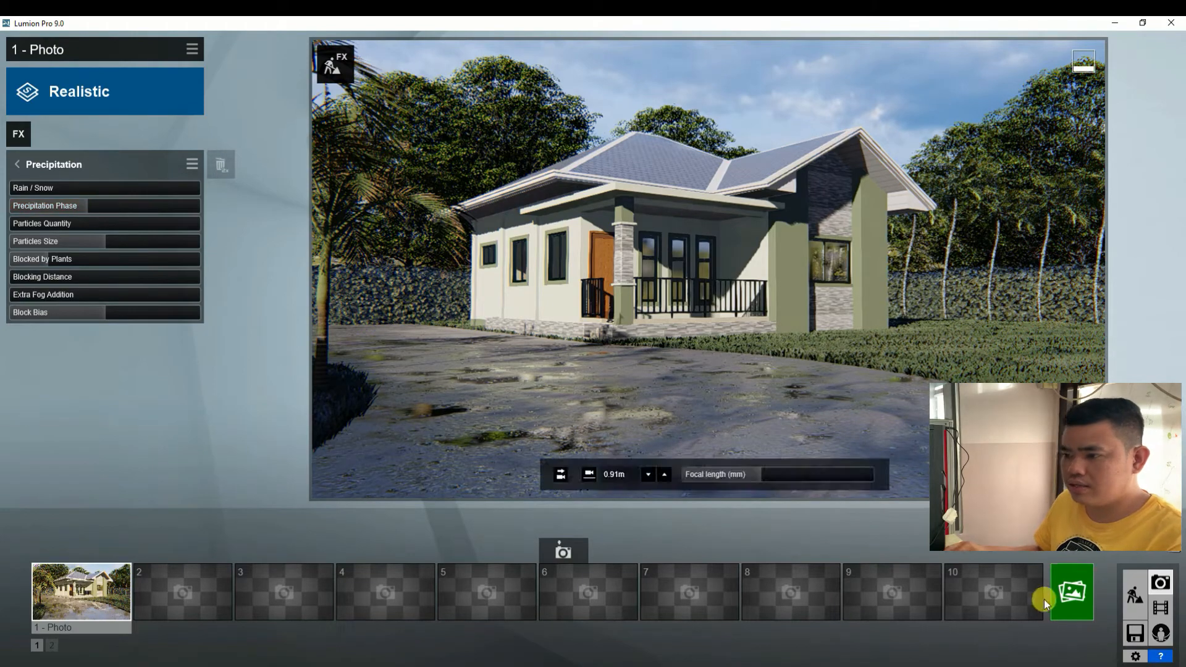
{"action": "left_click", "coordinate": [1074, 580]}
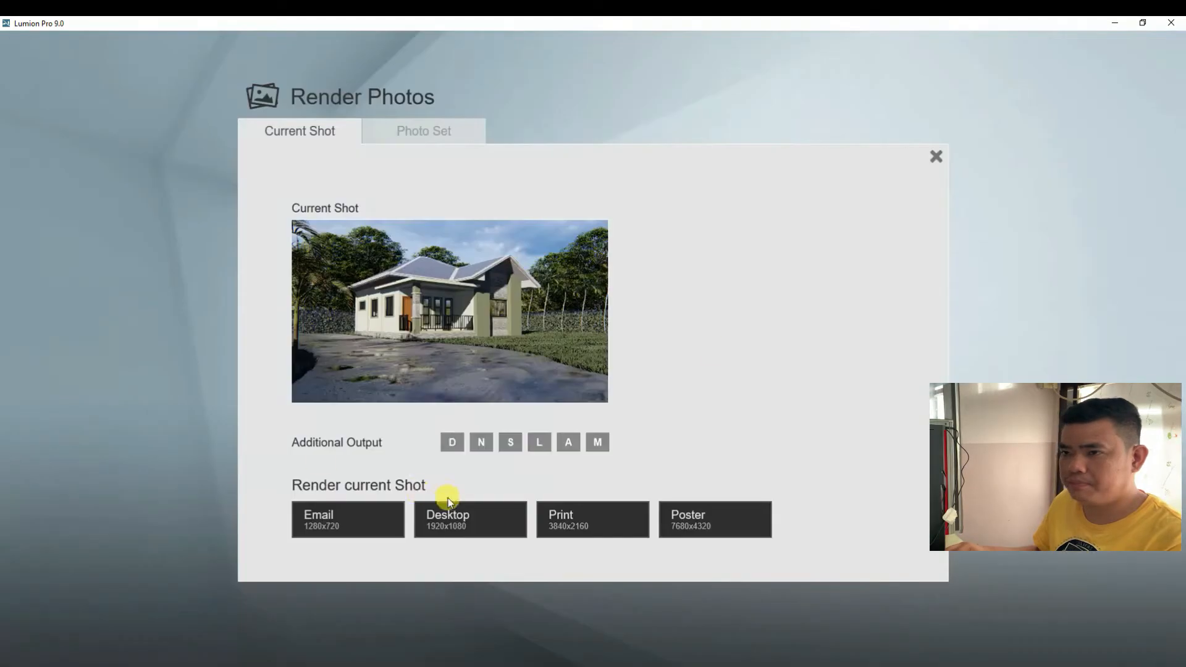
{"action": "left_click", "coordinate": [484, 518]}
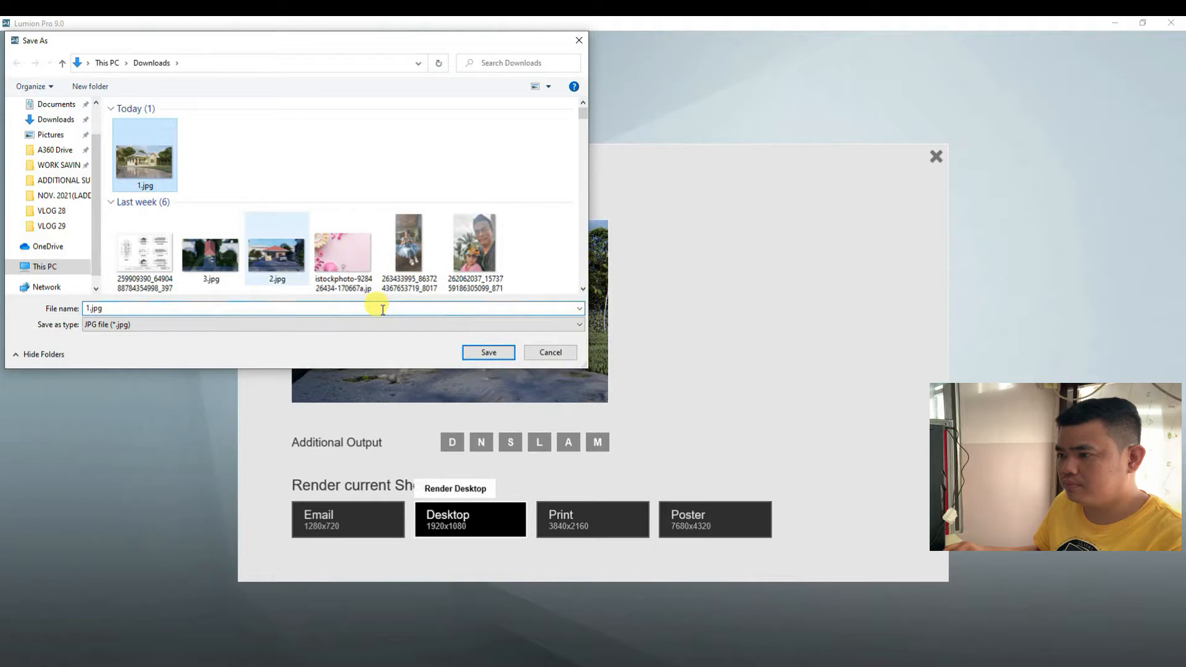
{"action": "left_click", "coordinate": [491, 351]}
{"action": "left_click", "coordinate": [600, 397]}
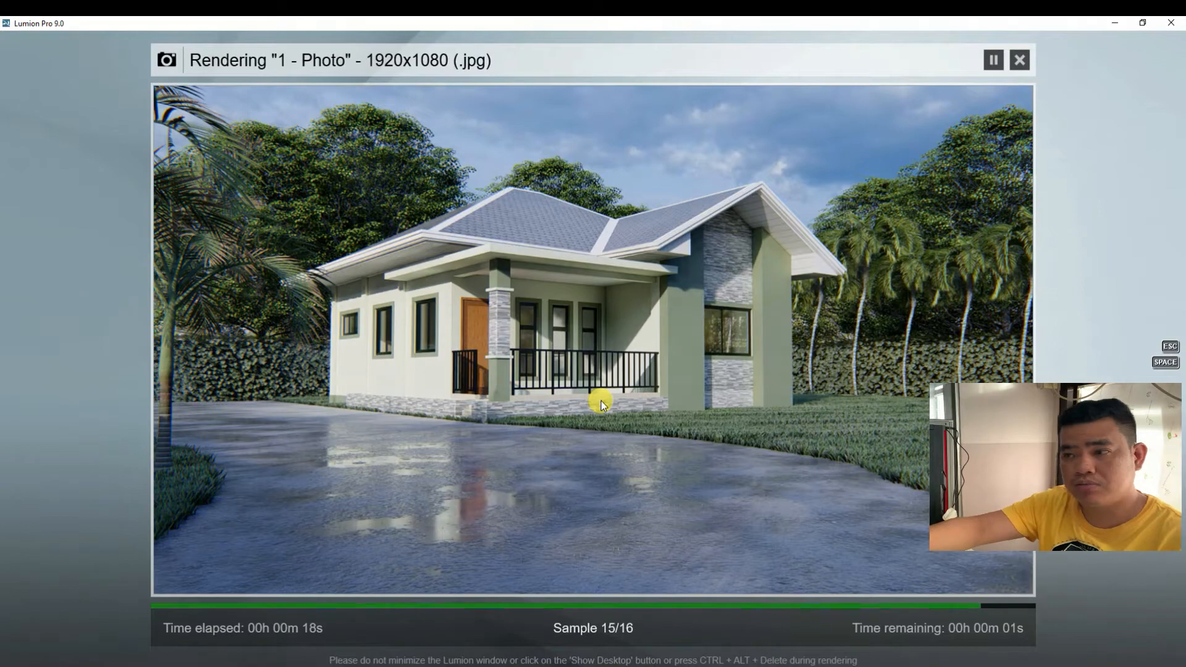
{"action": "key", "text": "ctrl"}
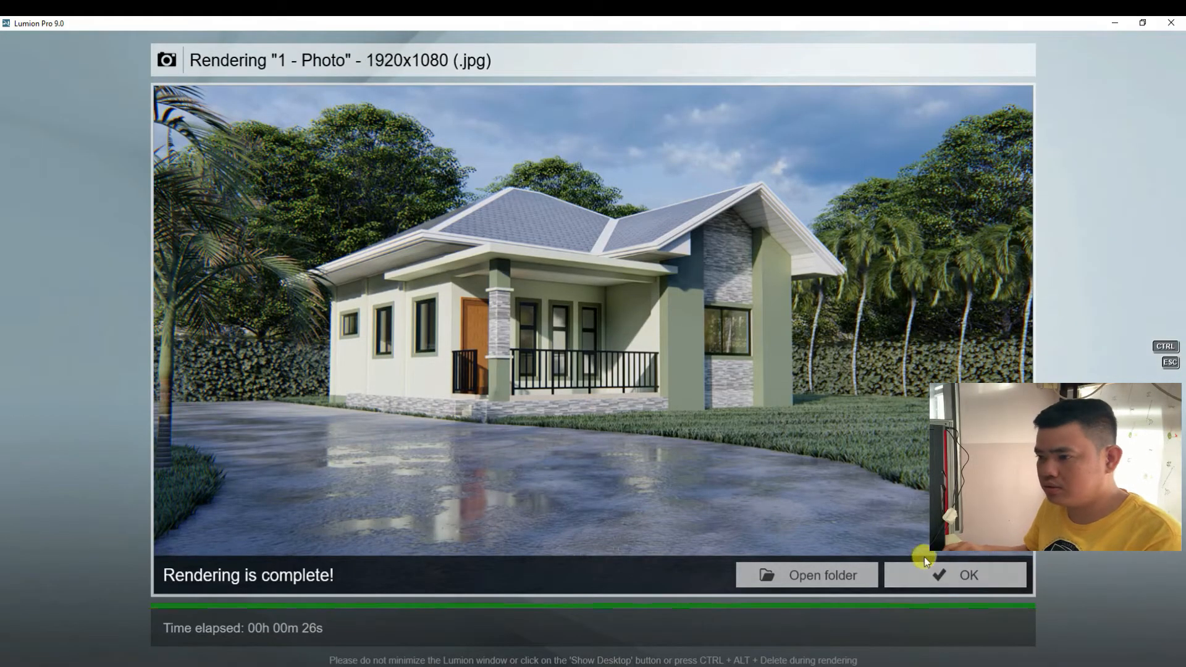
{"action": "left_click", "coordinate": [983, 581]}
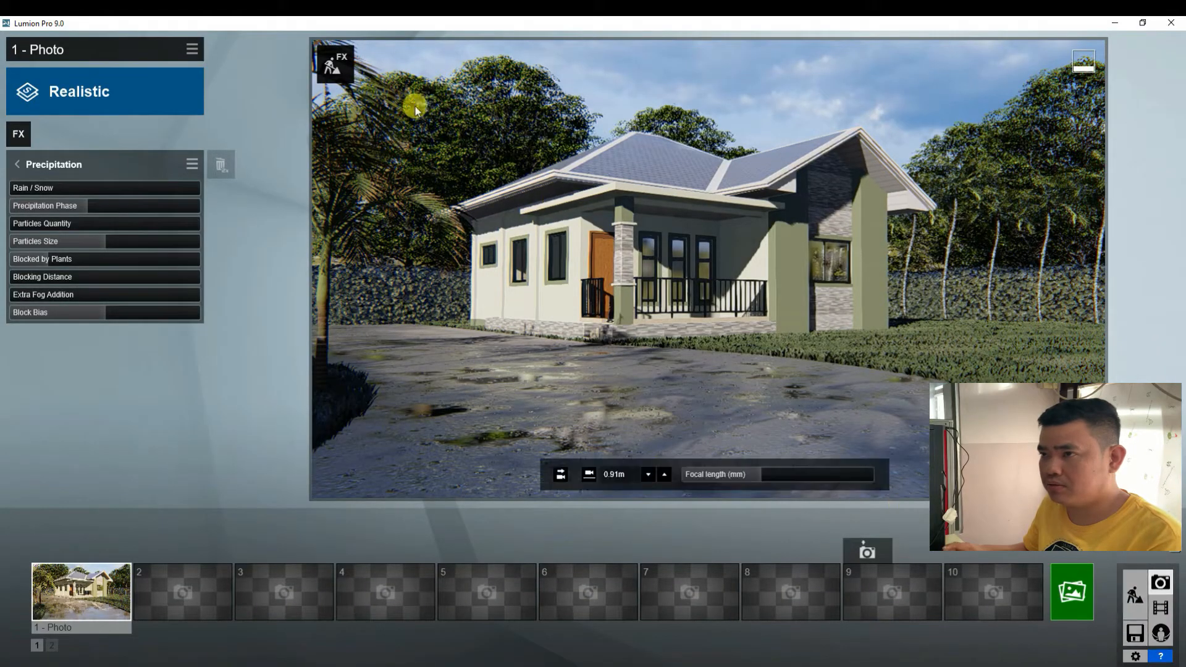
Step: Reduce the grass size and colorization of the lawn's Circular Grass 03 material, save the changes and return to the photo
{"action": "left_click", "coordinate": [339, 63]}
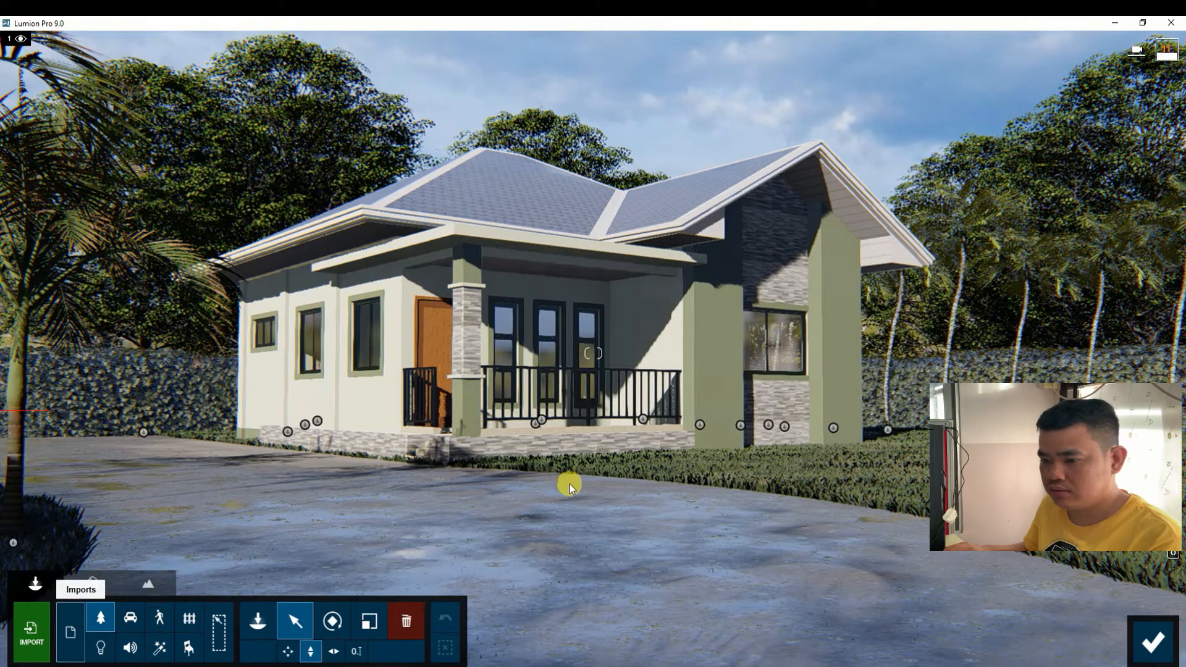
{"action": "left_click", "coordinate": [94, 590]}
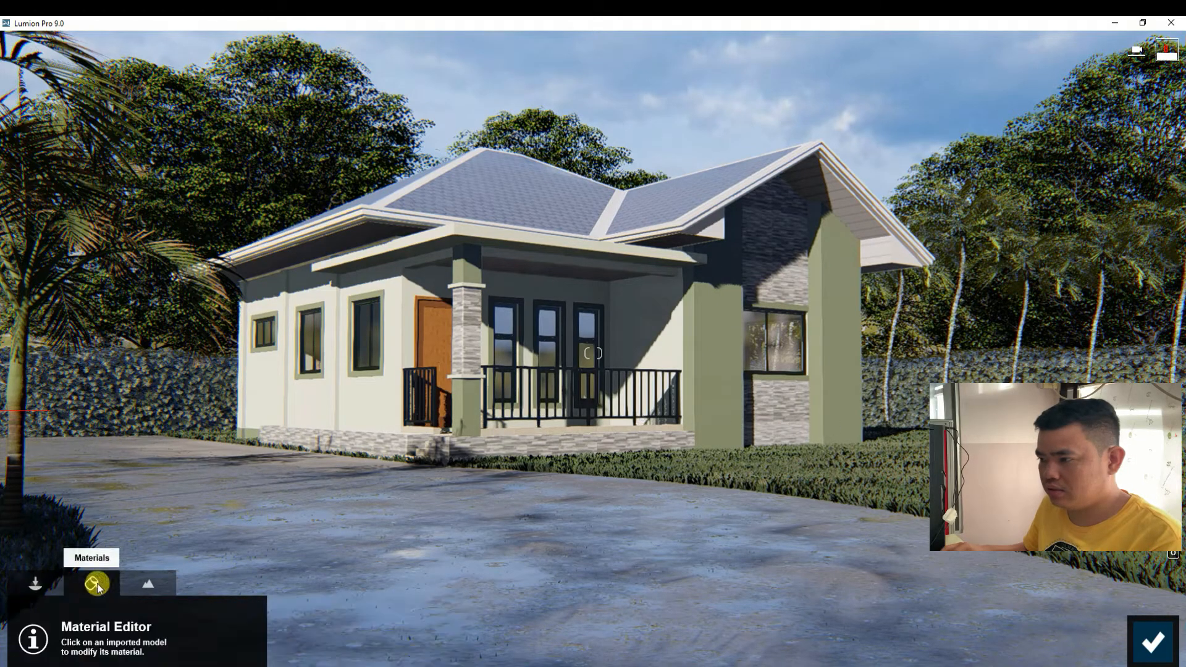
{"action": "left_click", "coordinate": [724, 480]}
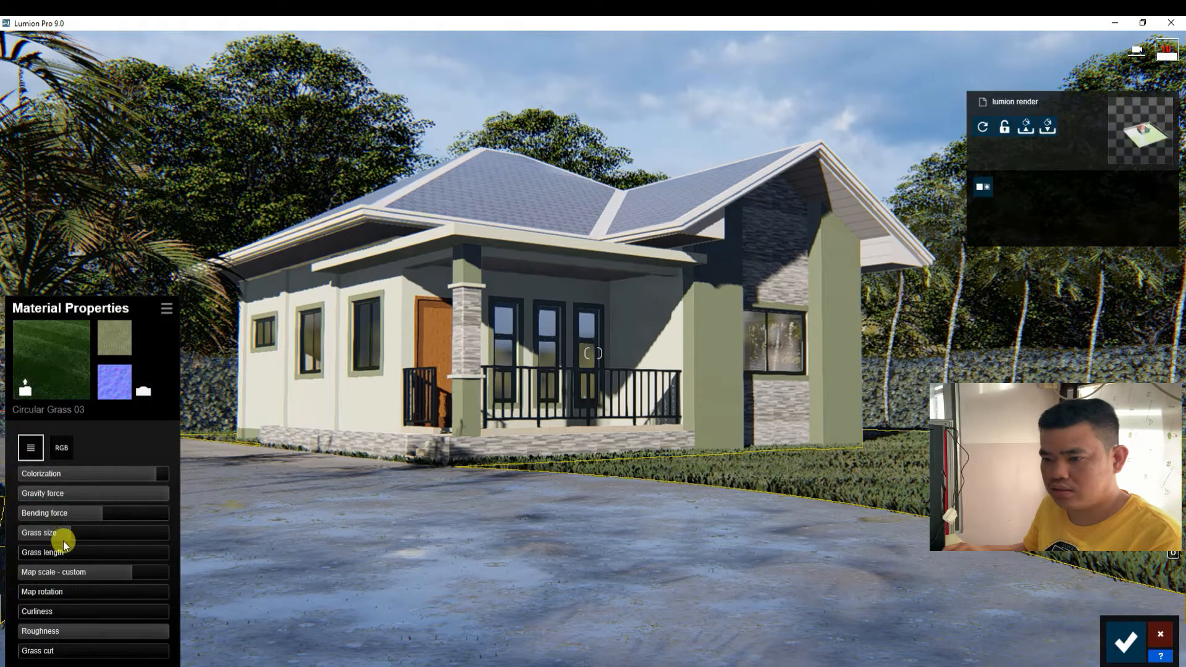
{"action": "left_click_drag", "start_coordinate": [70, 533], "coordinate": [33, 540]}
{"action": "left_click_drag", "start_coordinate": [140, 476], "coordinate": [91, 487]}
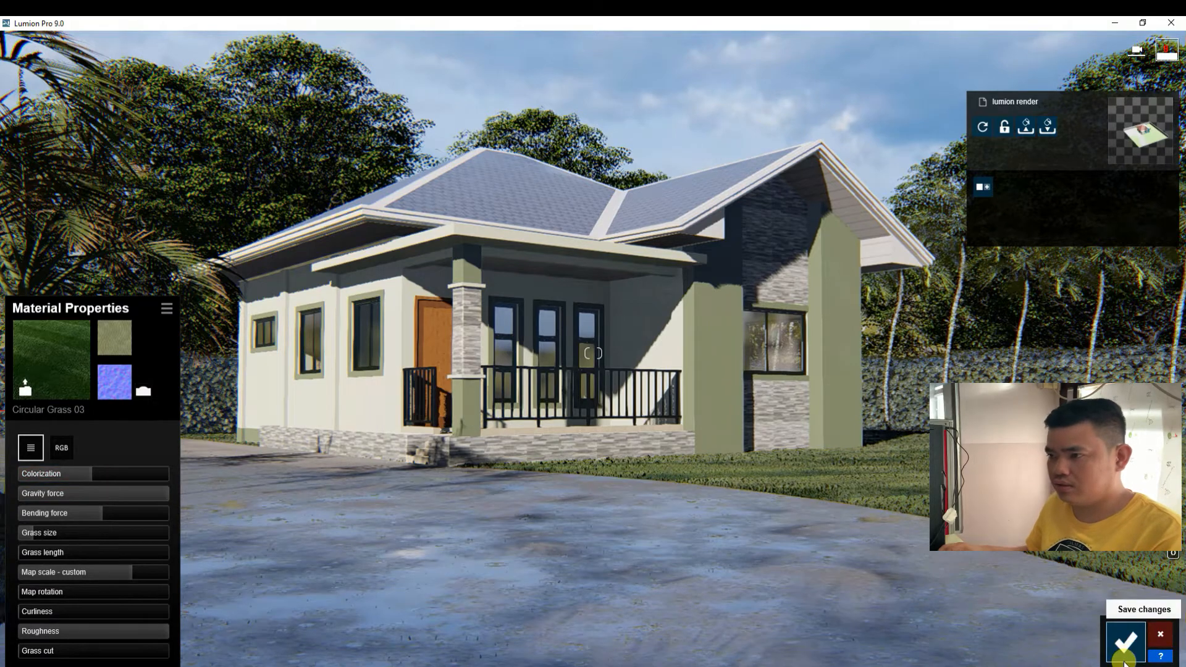
{"action": "left_click", "coordinate": [1124, 660]}
{"action": "left_click", "coordinate": [1152, 640]}
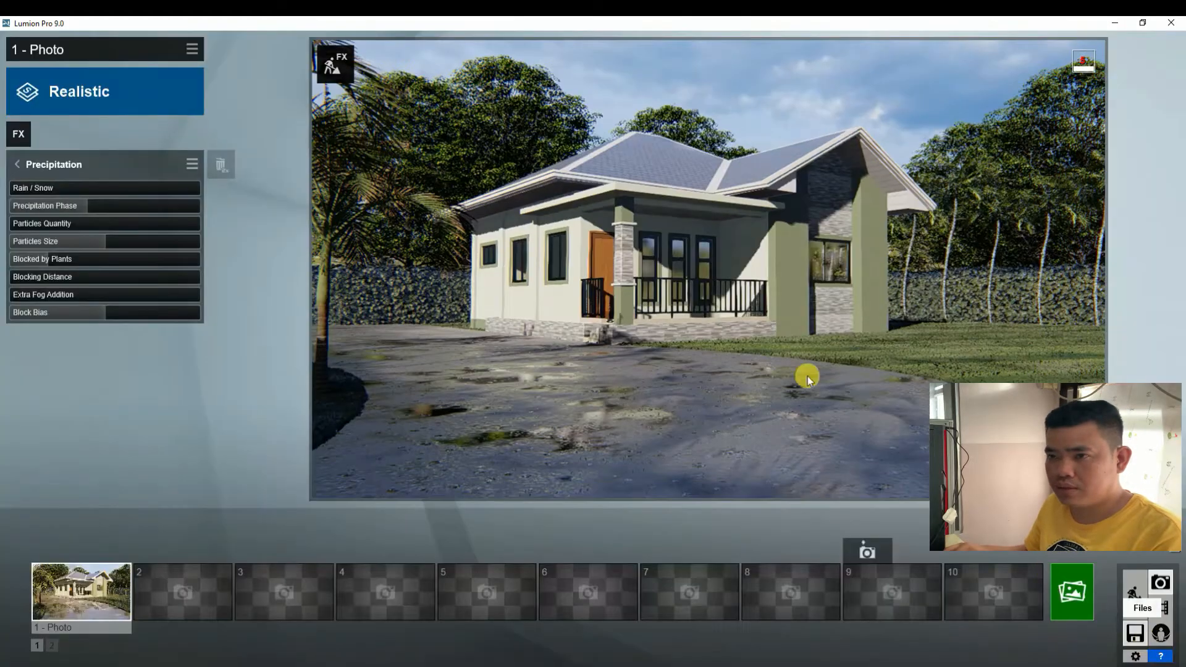
Step: Raise the Exposure effect of photo 1 slightly above 0.5 for a brighter image
{"action": "left_click", "coordinate": [17, 163]}
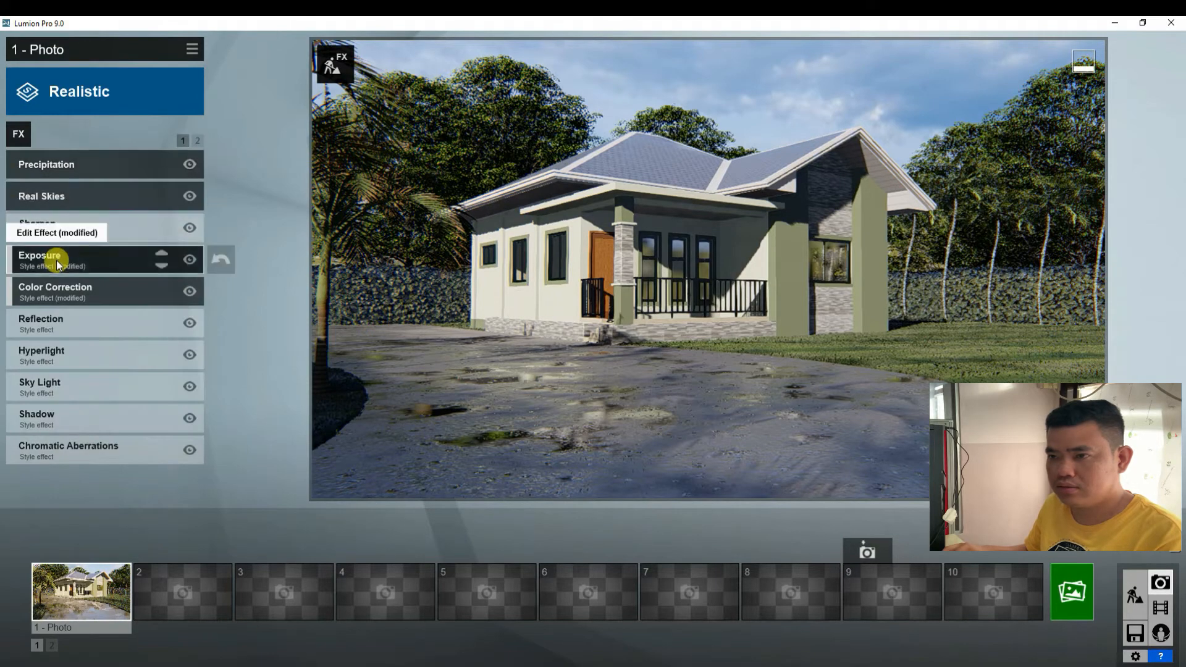
{"action": "left_click", "coordinate": [56, 260]}
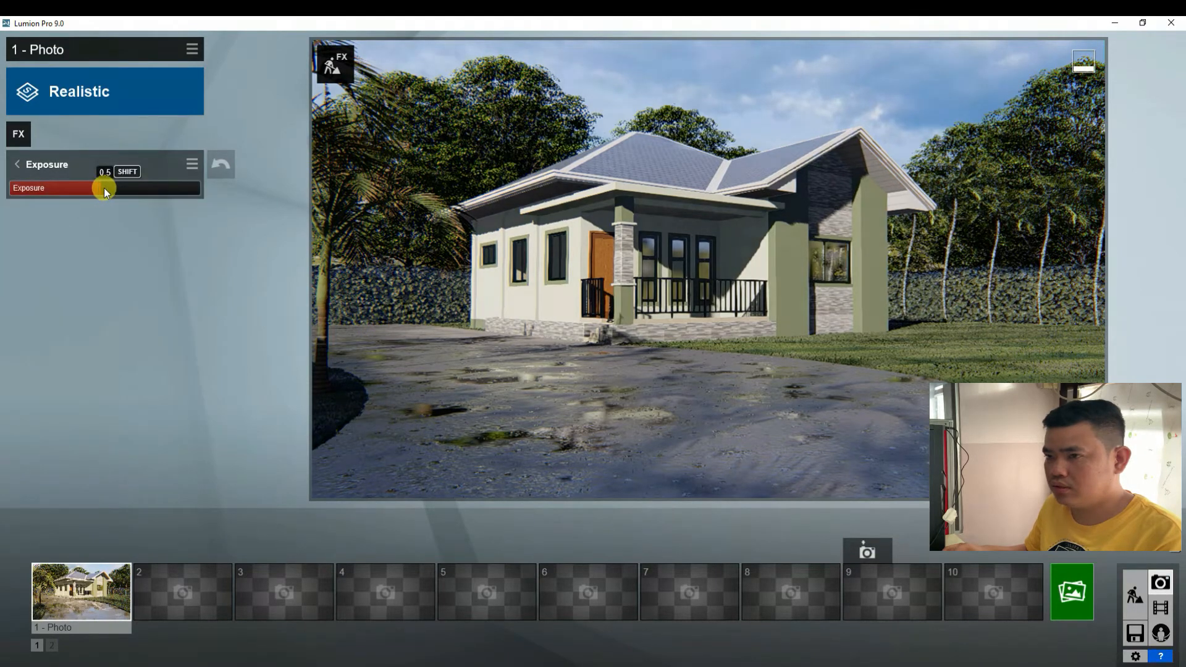
{"action": "left_click_drag", "start_coordinate": [104, 188], "coordinate": [113, 188]}
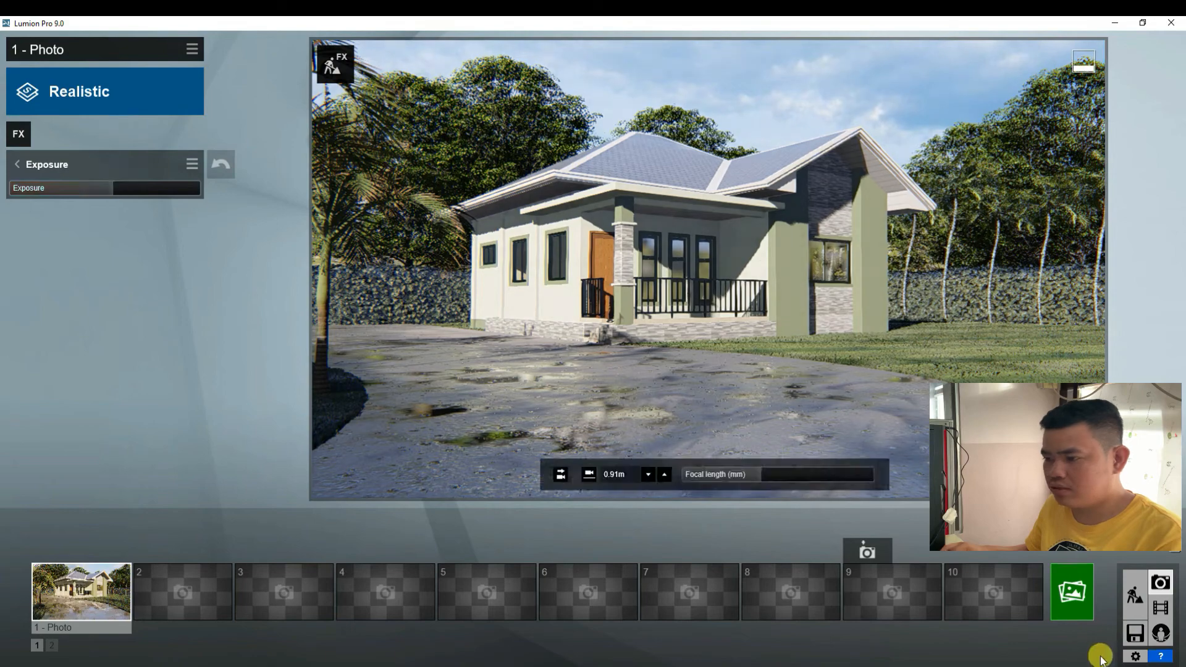
Step: Render the brightened shot with the trimmed lawn at Desktop size 1920x1080 over 1.jpg, and close the finished render
{"action": "left_click", "coordinate": [1081, 595]}
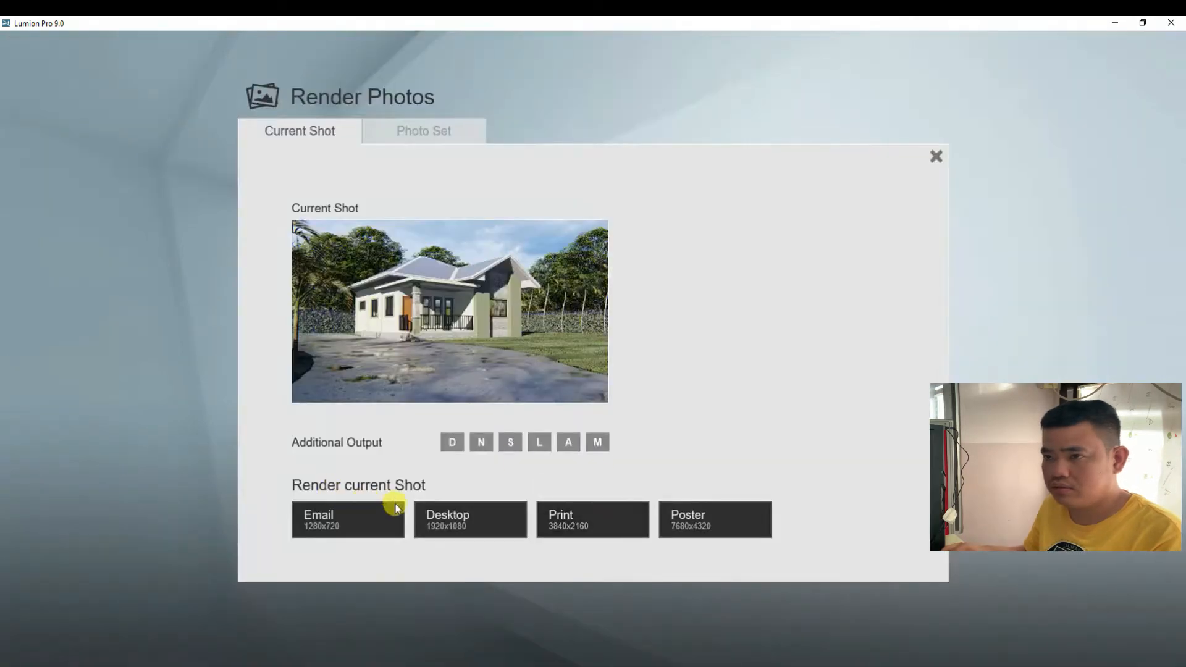
{"action": "left_click", "coordinate": [453, 519]}
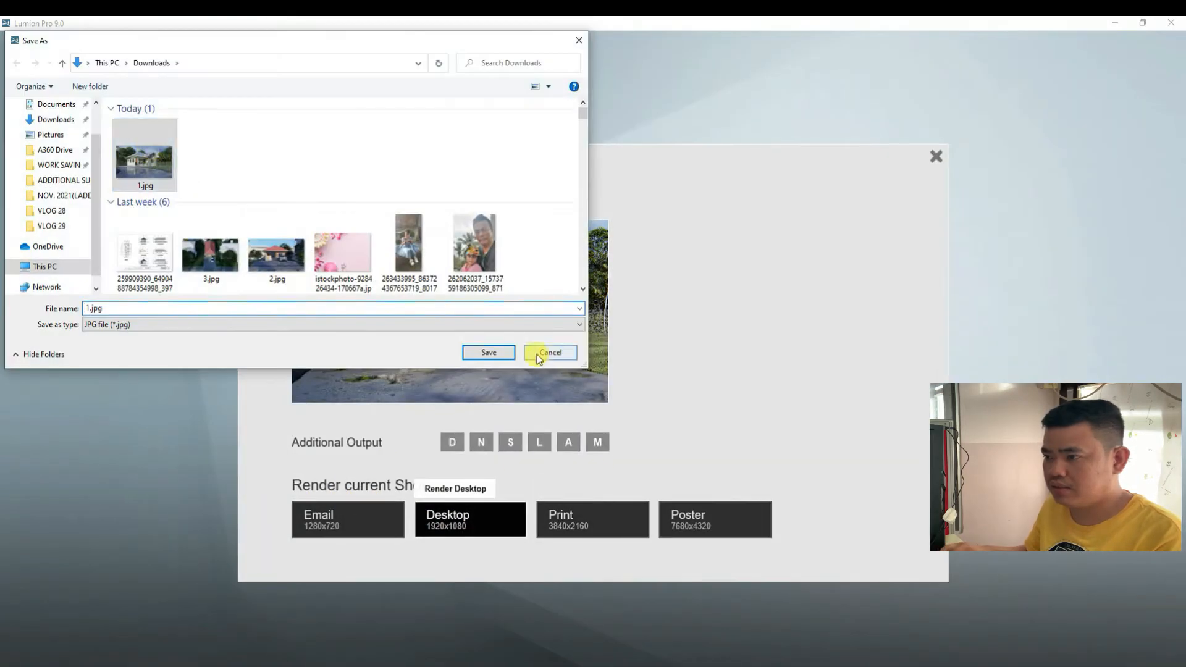
{"action": "left_click", "coordinate": [481, 347]}
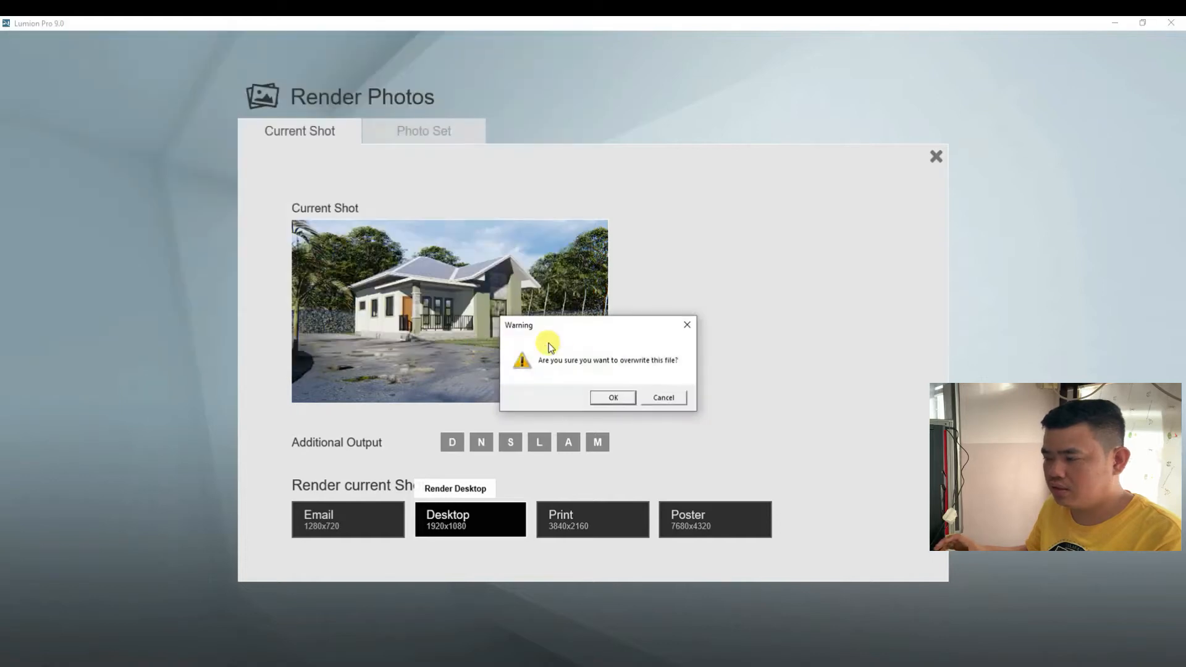
{"action": "left_click", "coordinate": [603, 397]}
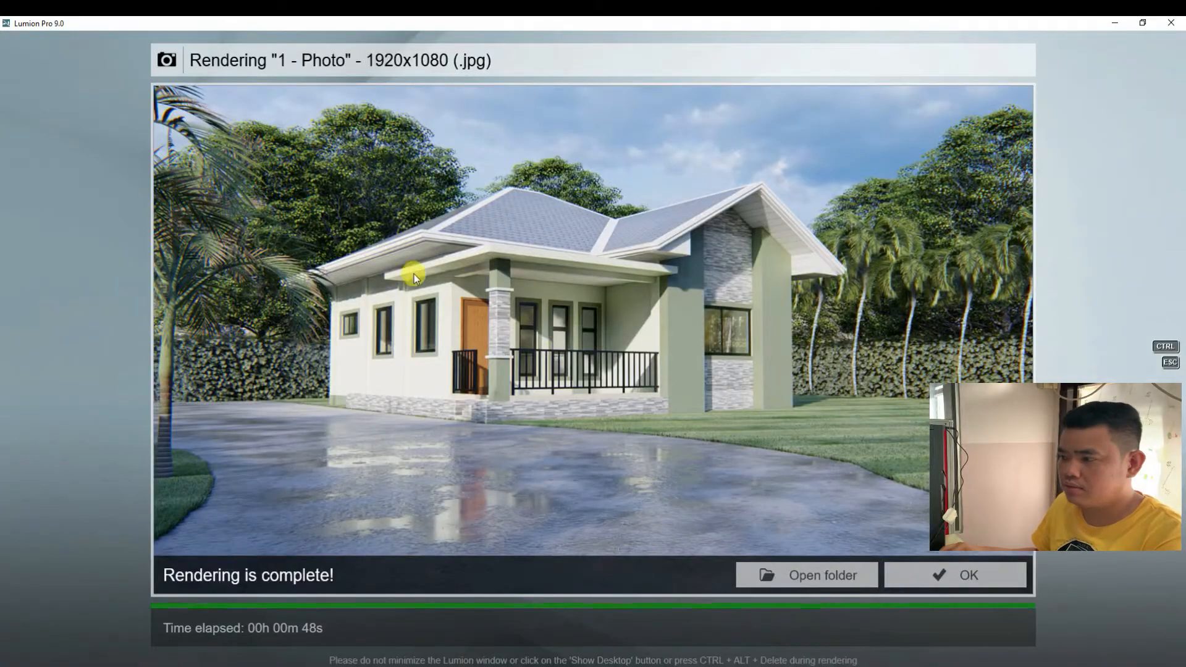
{"action": "left_click", "coordinate": [985, 576]}
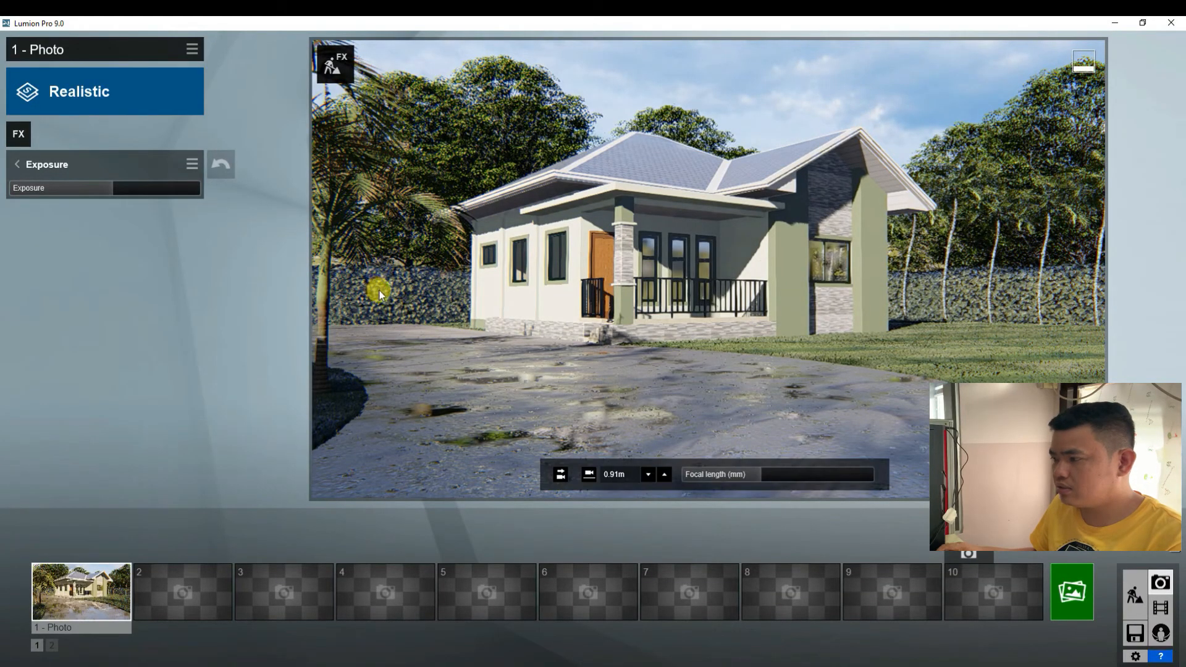
Step: In Build mode, reduce the spread of the perimeter hedge's Leaves2 material, set its leaves size to 0.1, and save the changes
{"action": "left_click", "coordinate": [1134, 594]}
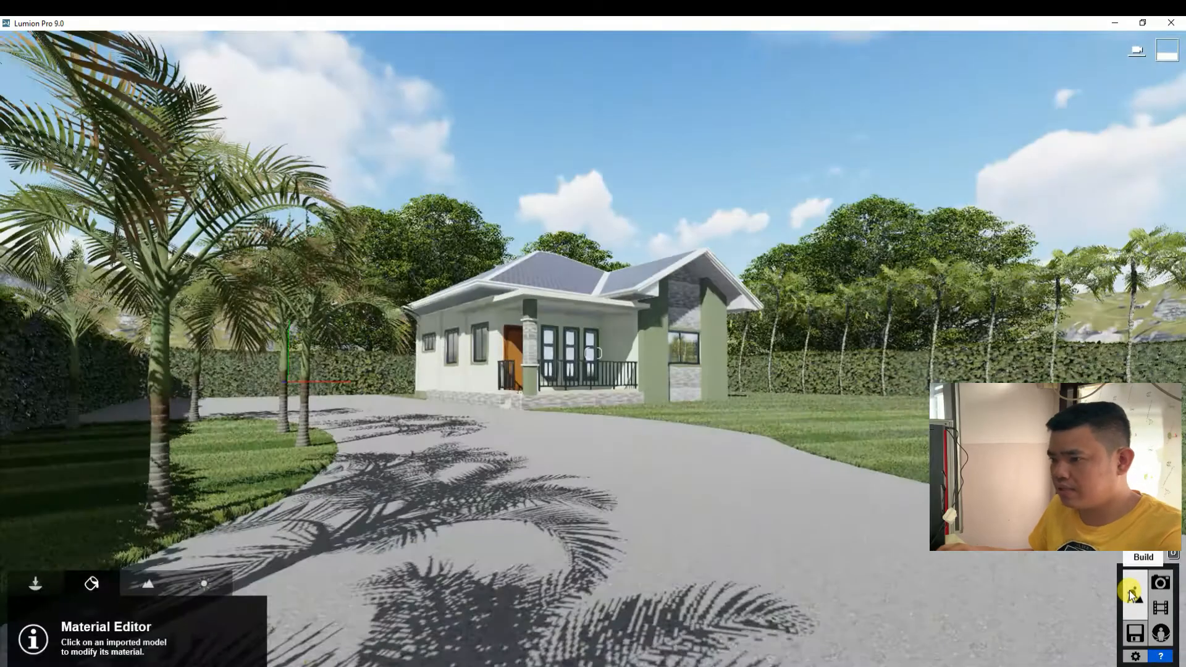
{"action": "key", "text": "w"}
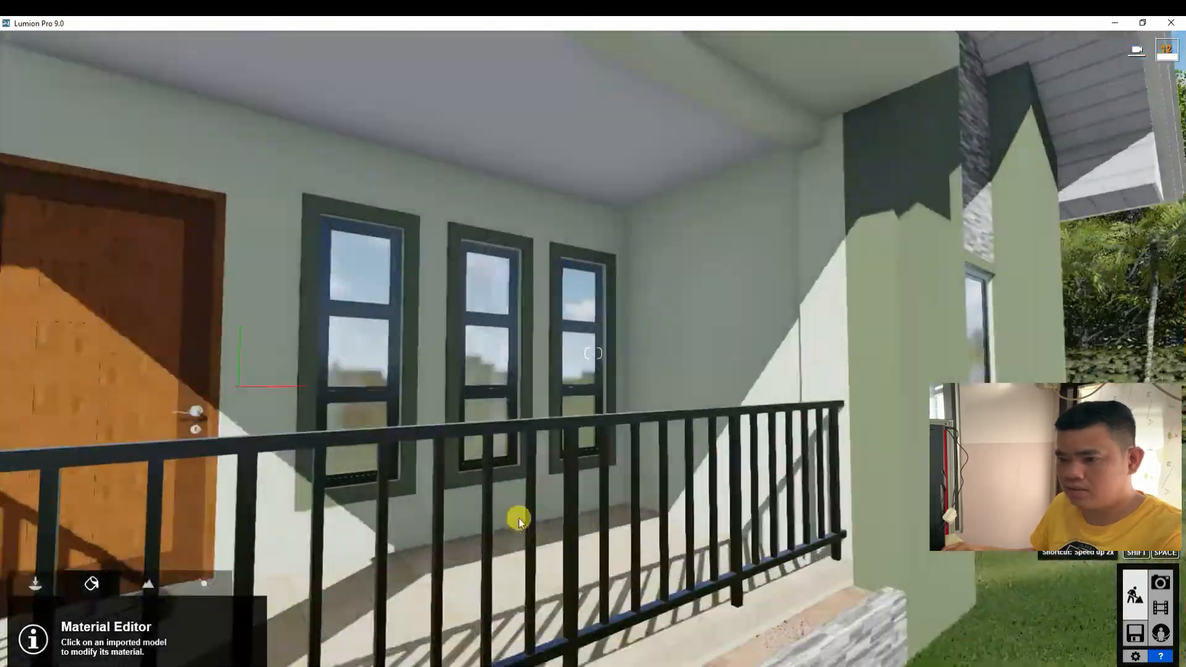
{"action": "key", "text": "s"}
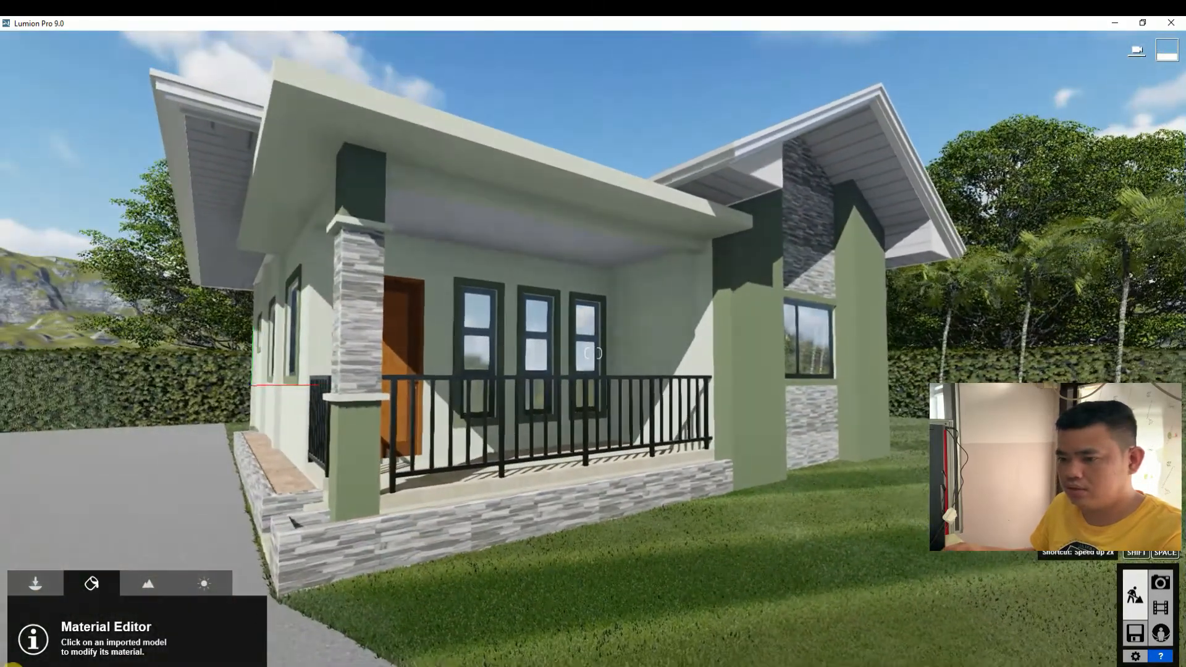
{"action": "left_click", "coordinate": [27, 587]}
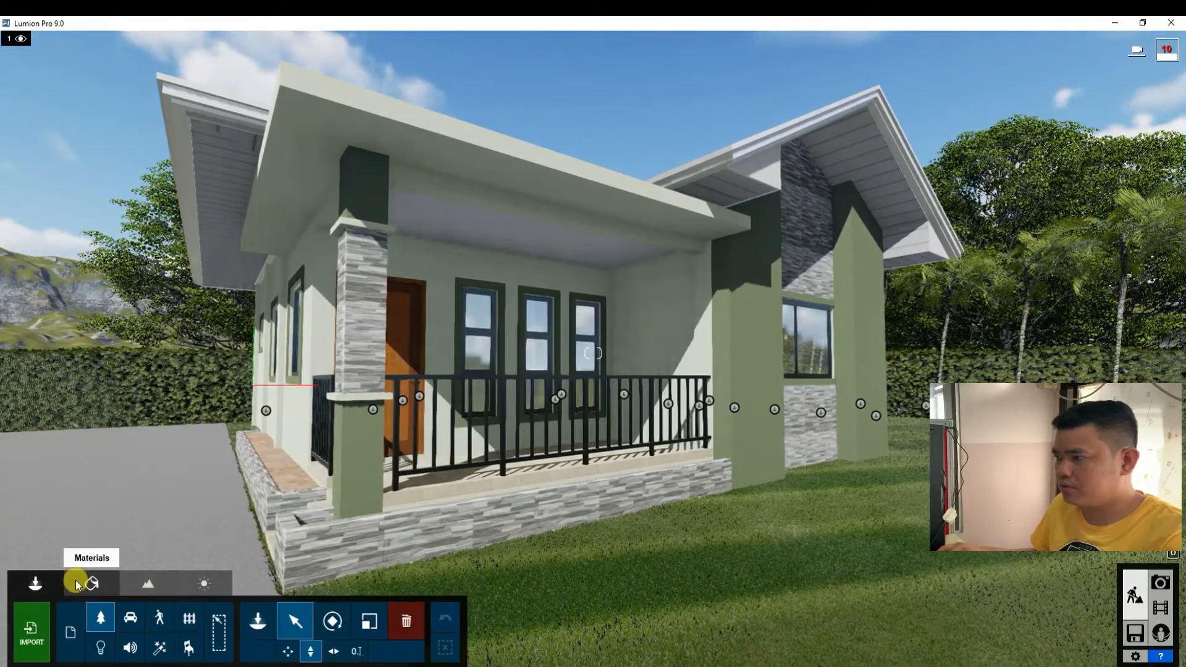
{"action": "left_click", "coordinate": [76, 584]}
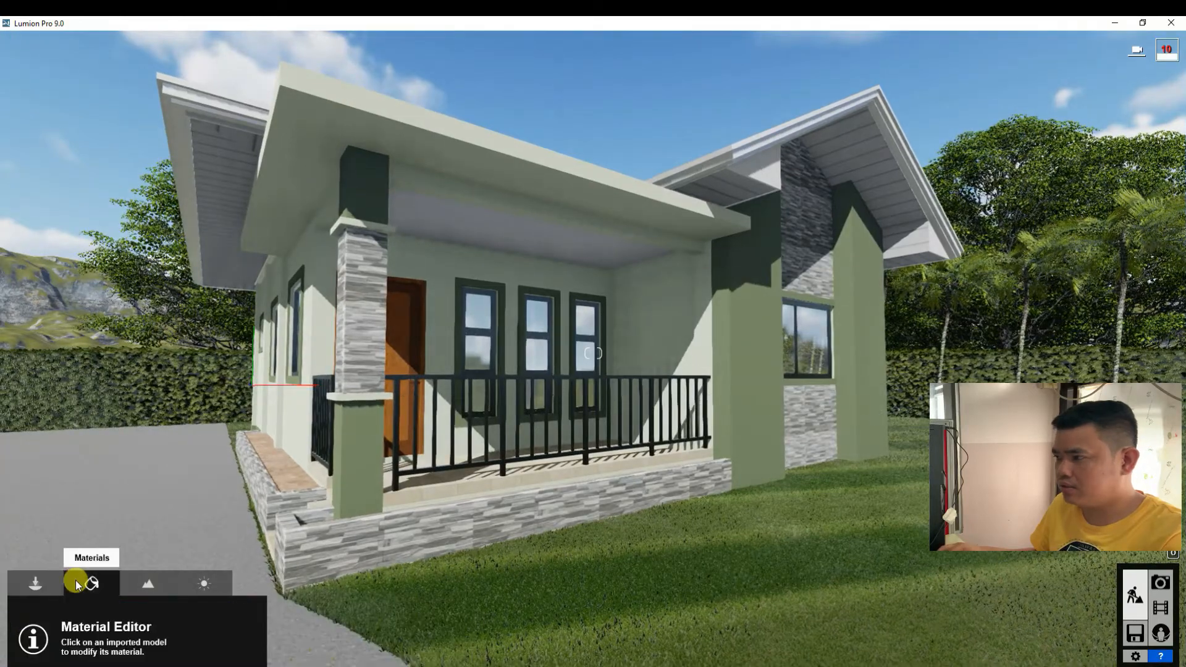
{"action": "left_click", "coordinate": [974, 380]}
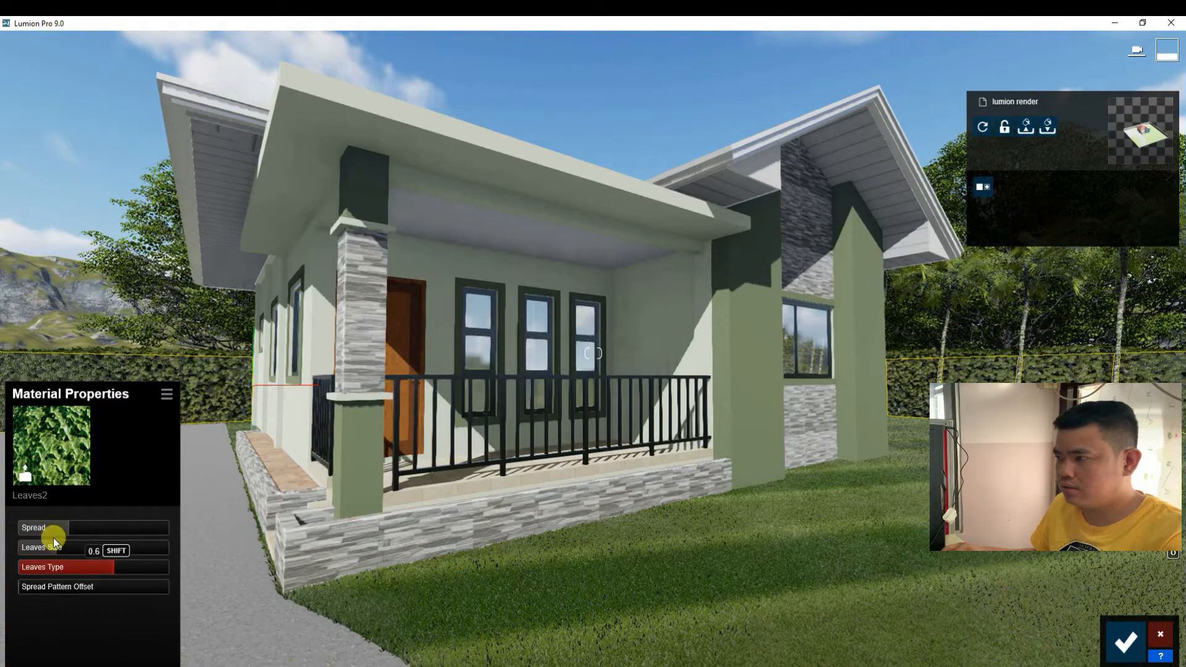
{"action": "left_click_drag", "start_coordinate": [66, 528], "coordinate": [45, 531]}
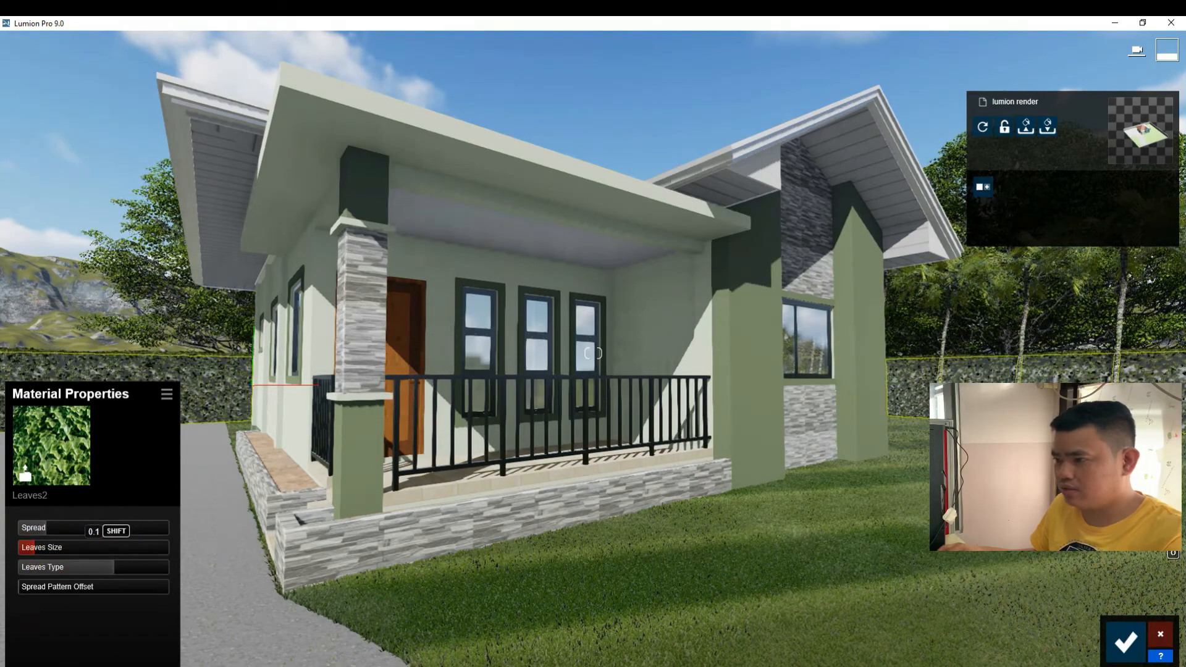
{"action": "left_click", "coordinate": [1125, 642]}
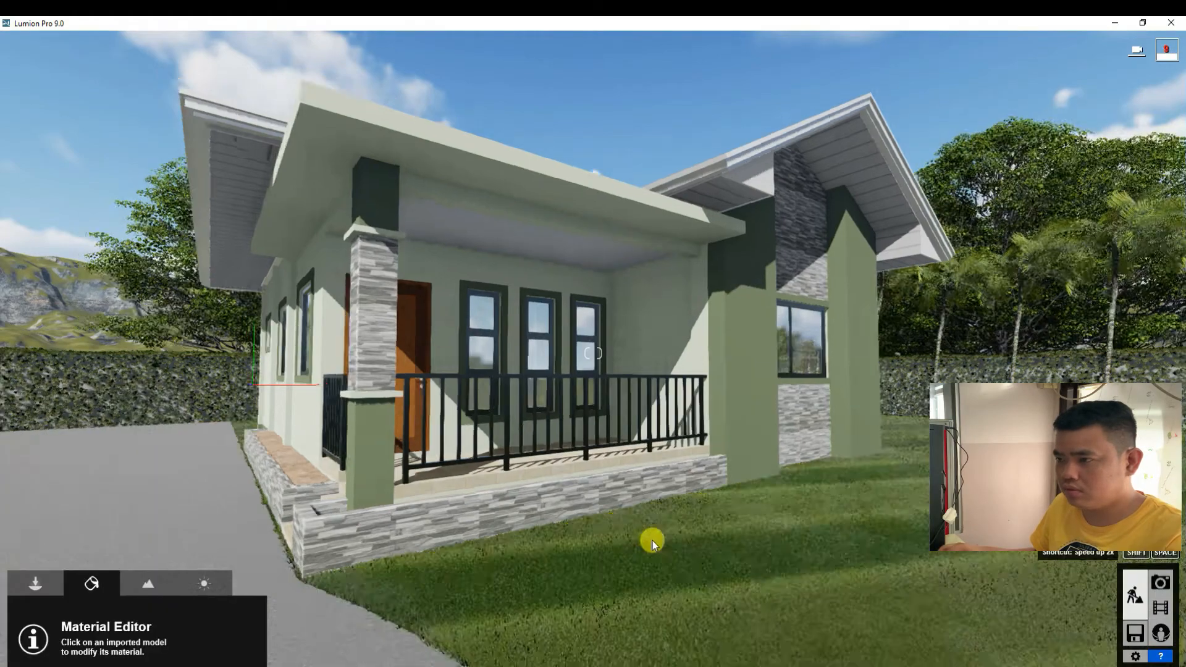
Step: Apply the outdoor wood material Wood 003 1024 to the front door's frame and small square insets
{"action": "key", "text": "s"}
{"action": "key", "text": "w"}
{"action": "key", "text": "a"}
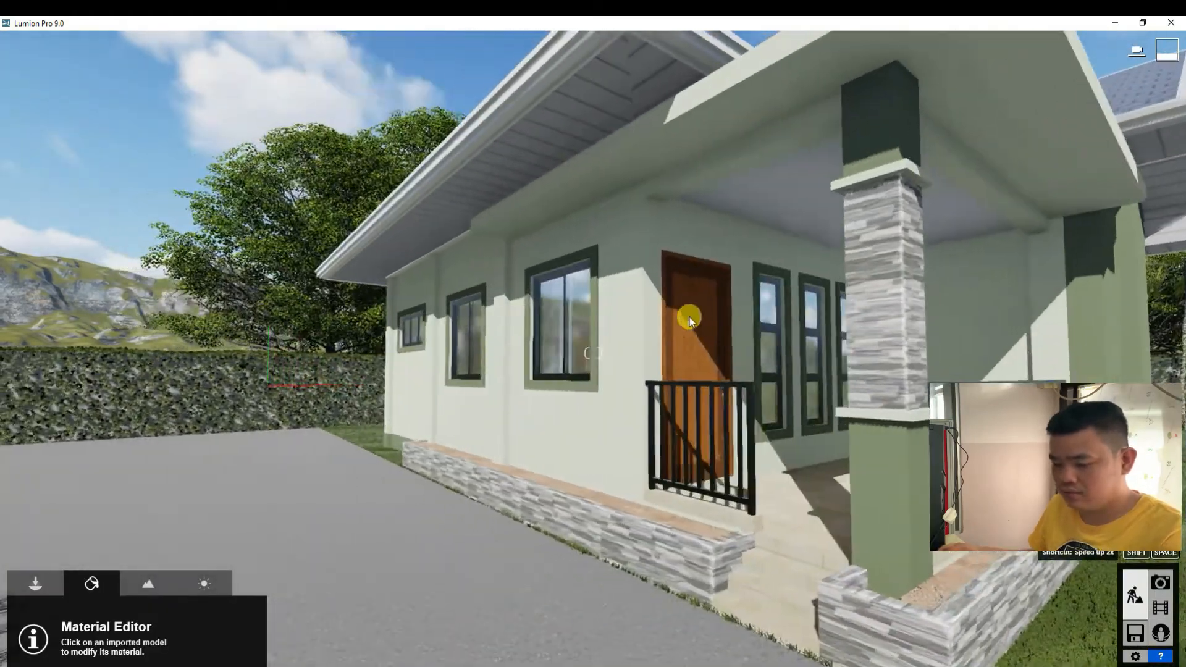
{"action": "key", "text": "w"}
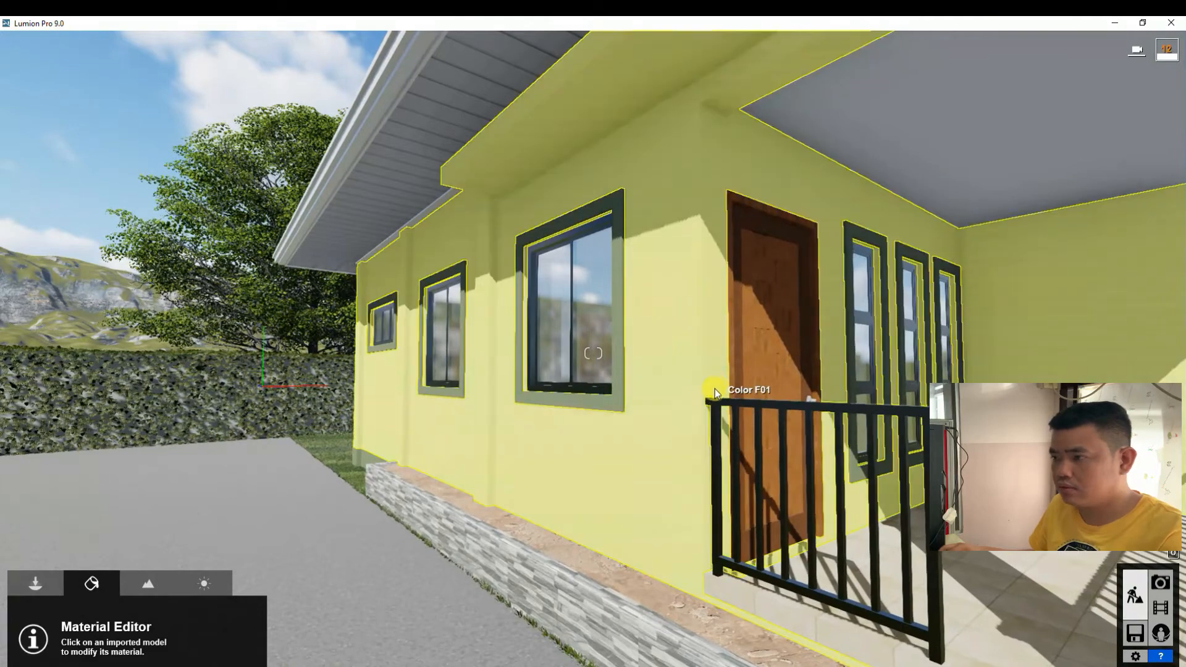
{"action": "key", "text": "d"}
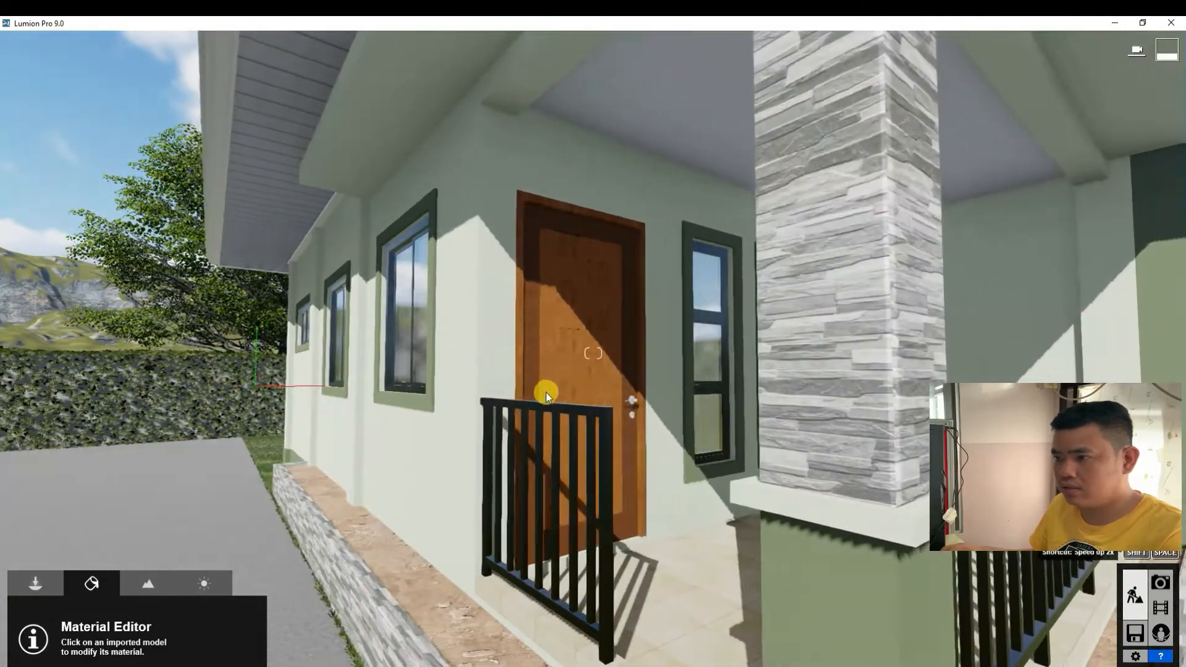
{"action": "left_click", "coordinate": [503, 380]}
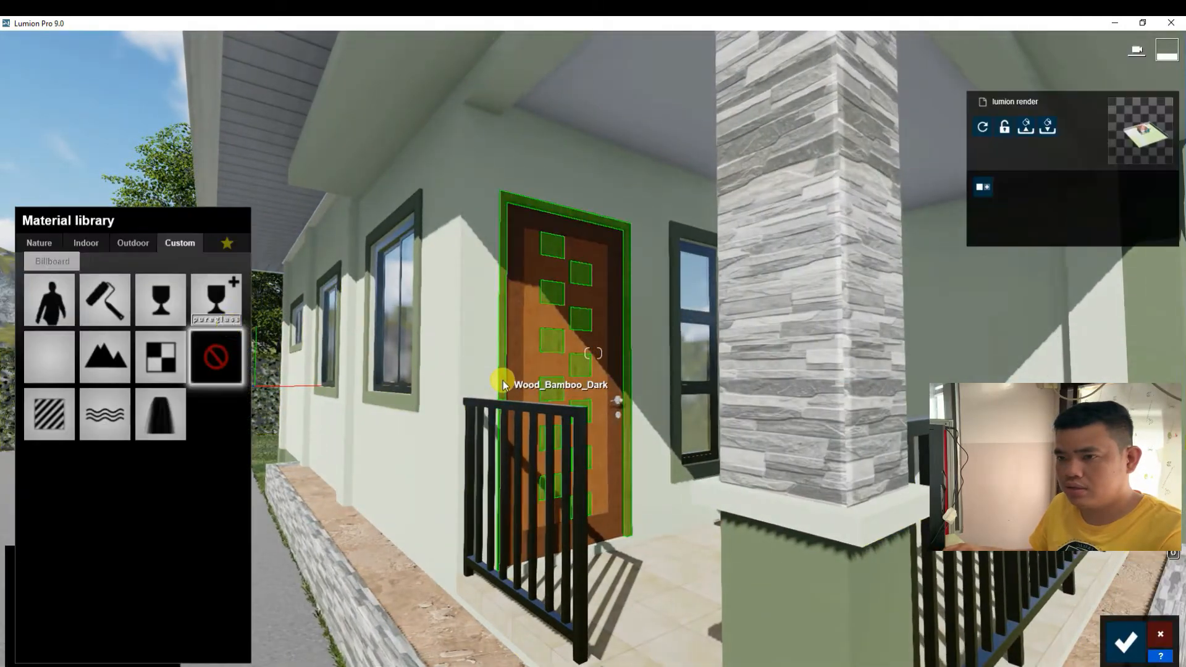
{"action": "left_click", "coordinate": [127, 244]}
{"action": "left_click", "coordinate": [128, 312]}
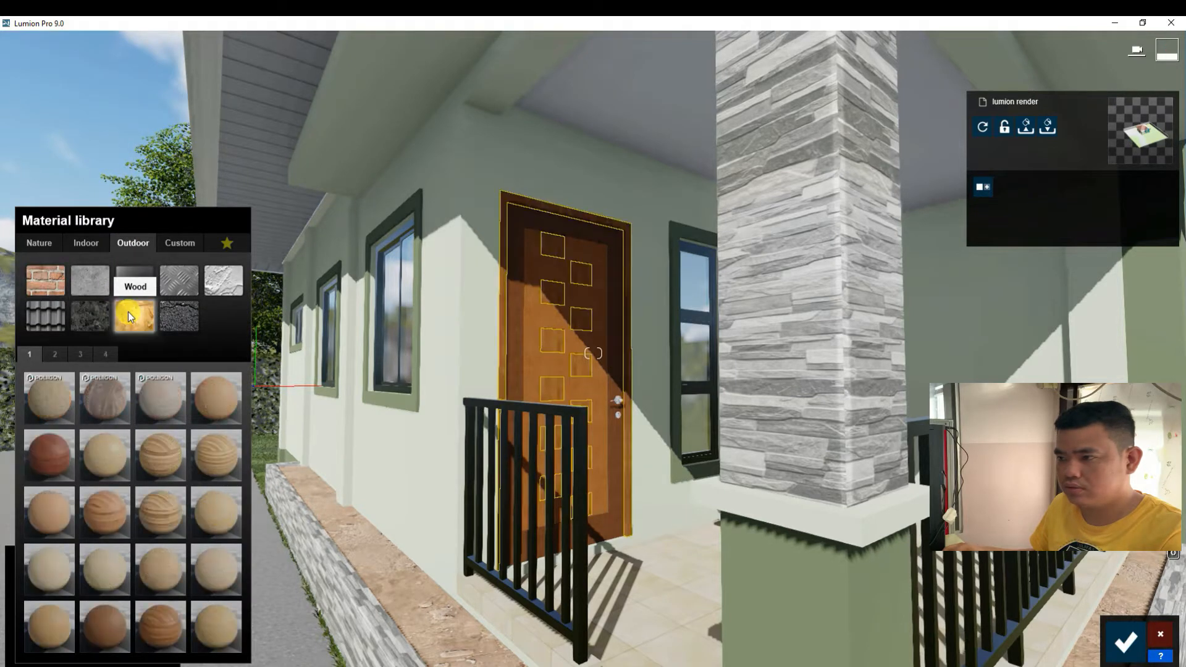
{"action": "left_click", "coordinate": [95, 437]}
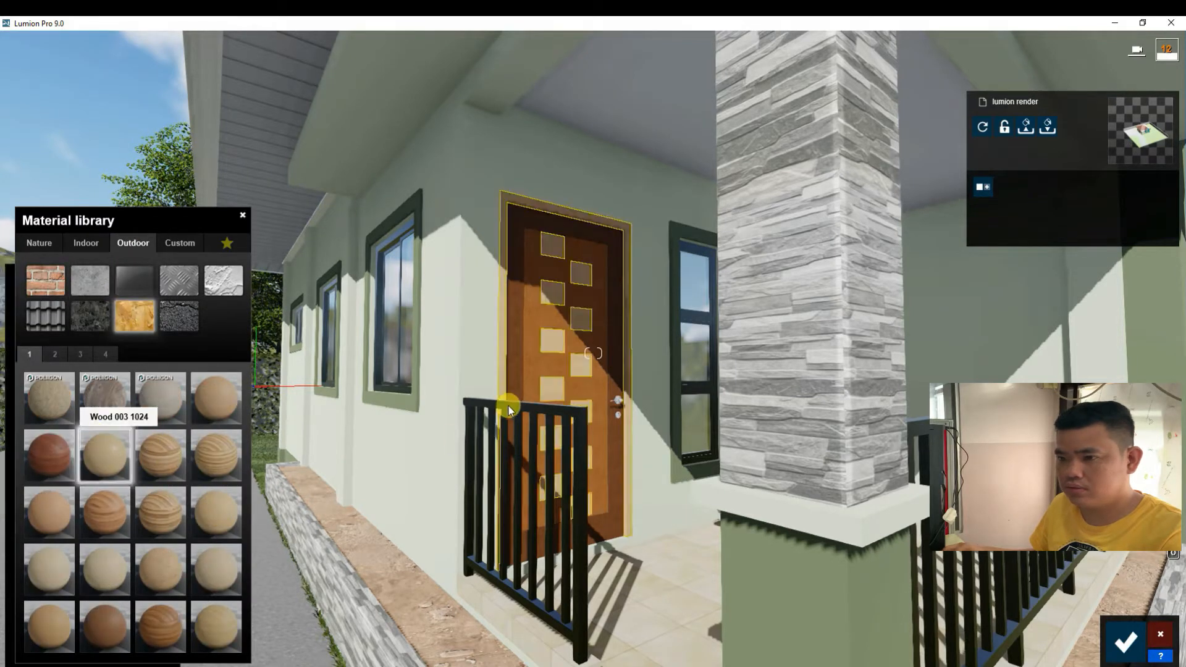
Step: Apply a dark brown material from the outdoor wood category to the outer border of the front door panel
{"action": "left_click", "coordinate": [521, 356]}
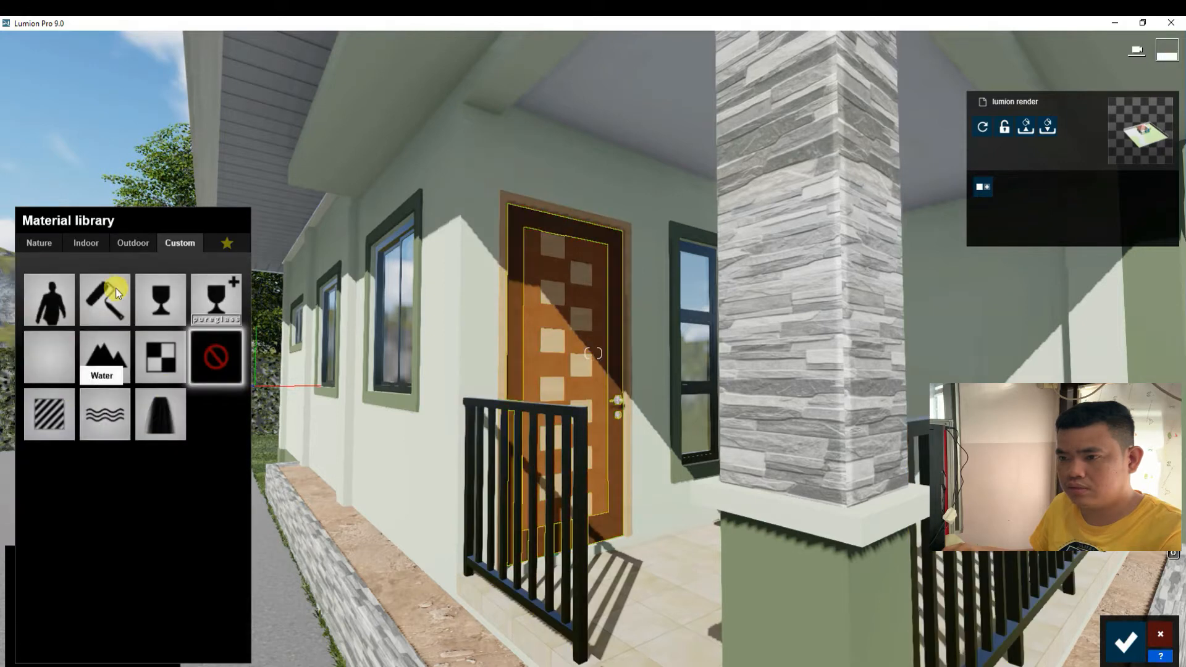
{"action": "left_click", "coordinate": [133, 243]}
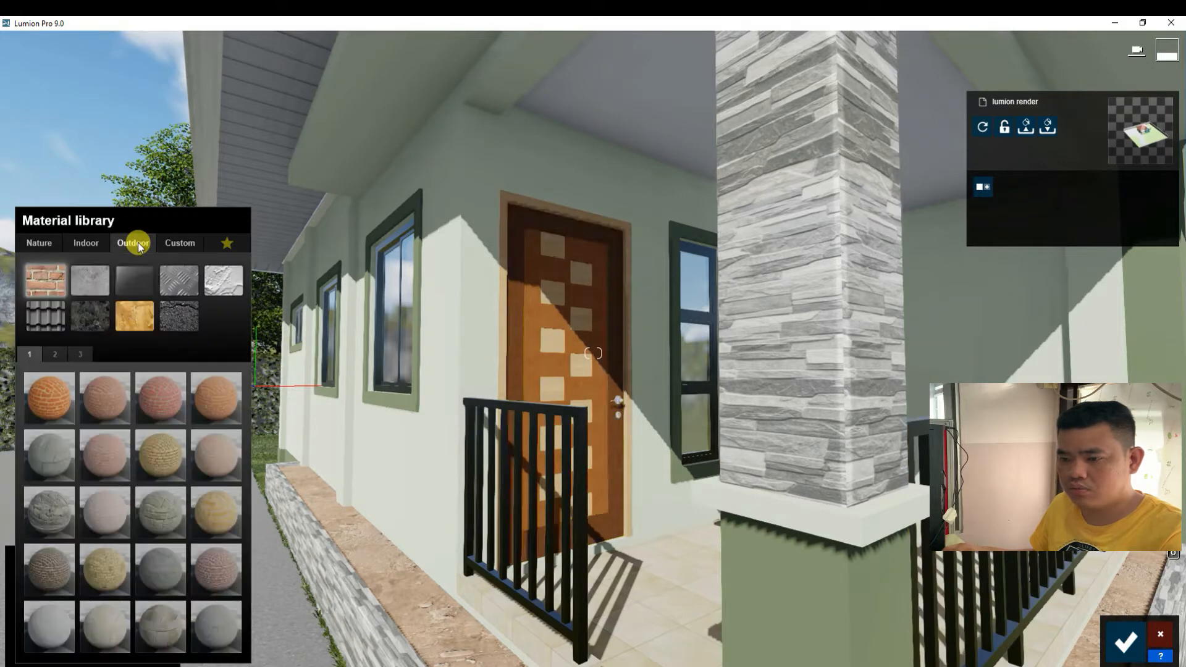
{"action": "left_click", "coordinate": [135, 316]}
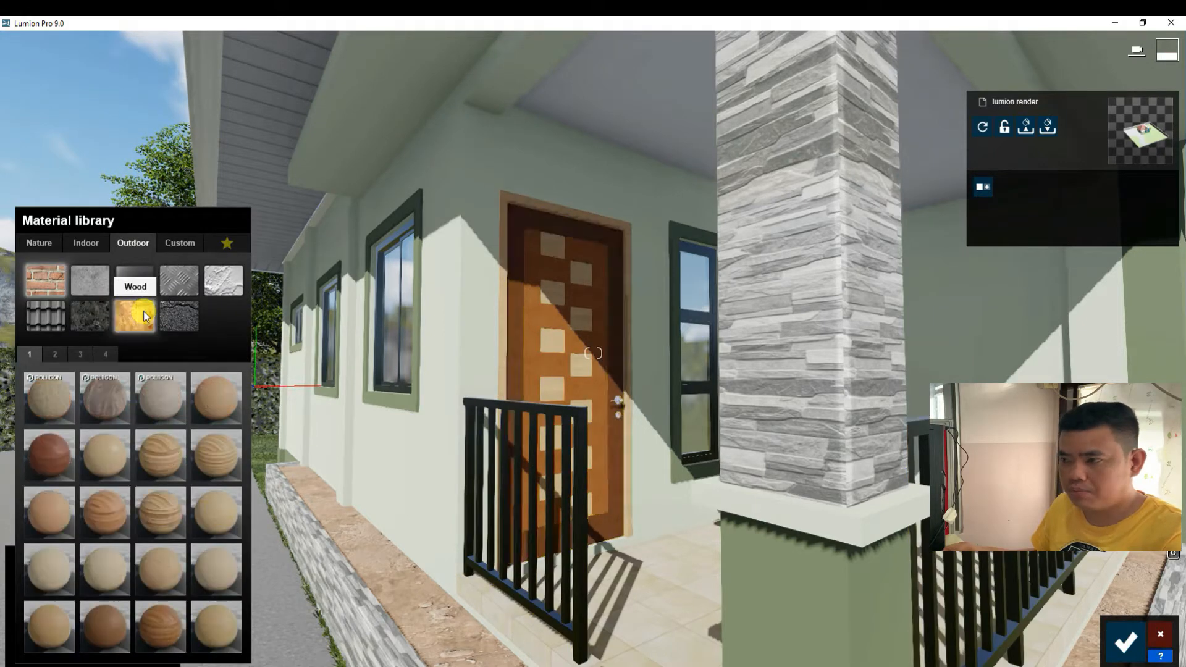
{"action": "left_click", "coordinate": [111, 635]}
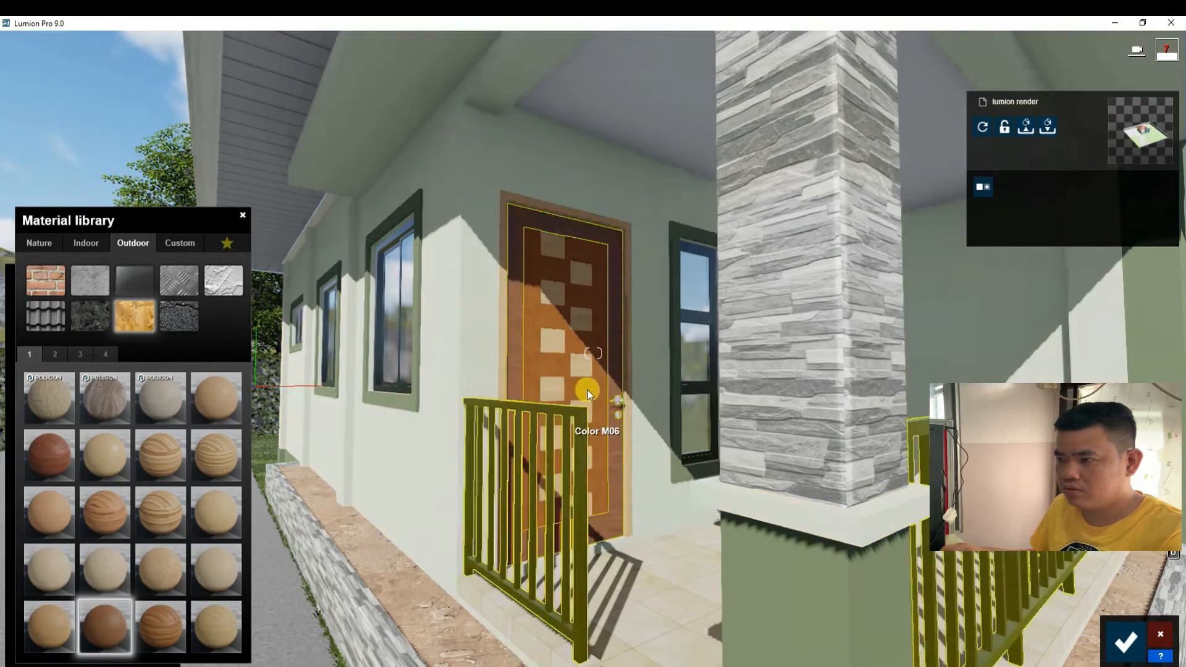
Step: Give the front door handle's material Silver weathering, adjust its gloss, and save the material changes
{"action": "left_click", "coordinate": [617, 399]}
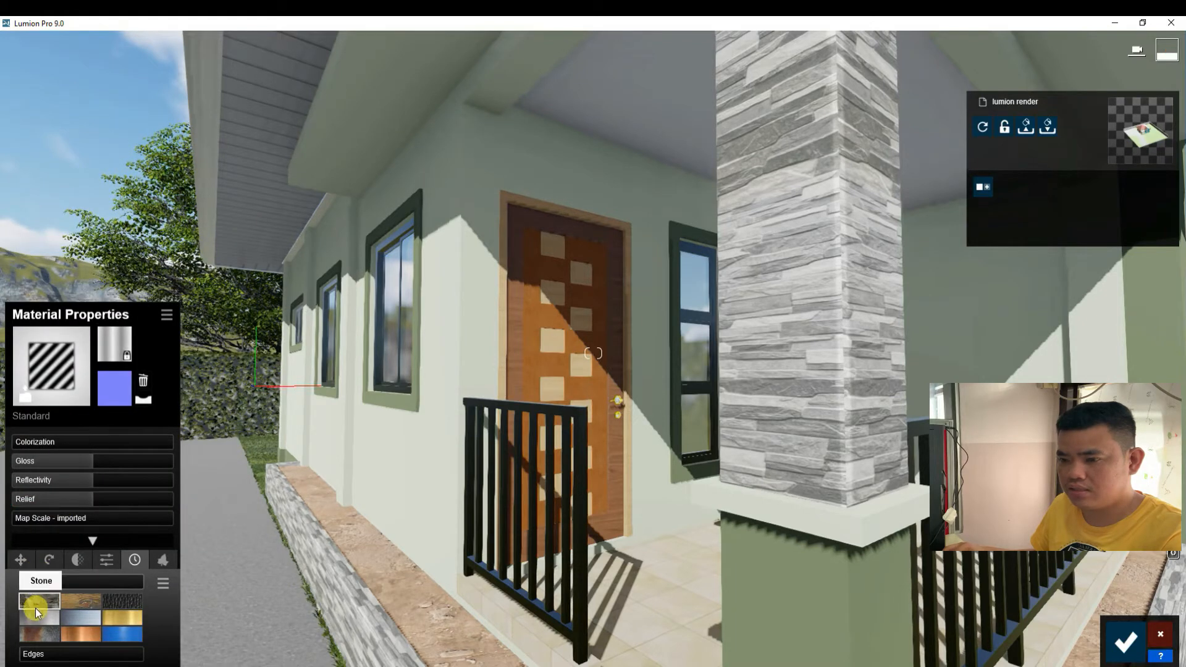
{"action": "left_click", "coordinate": [38, 617]}
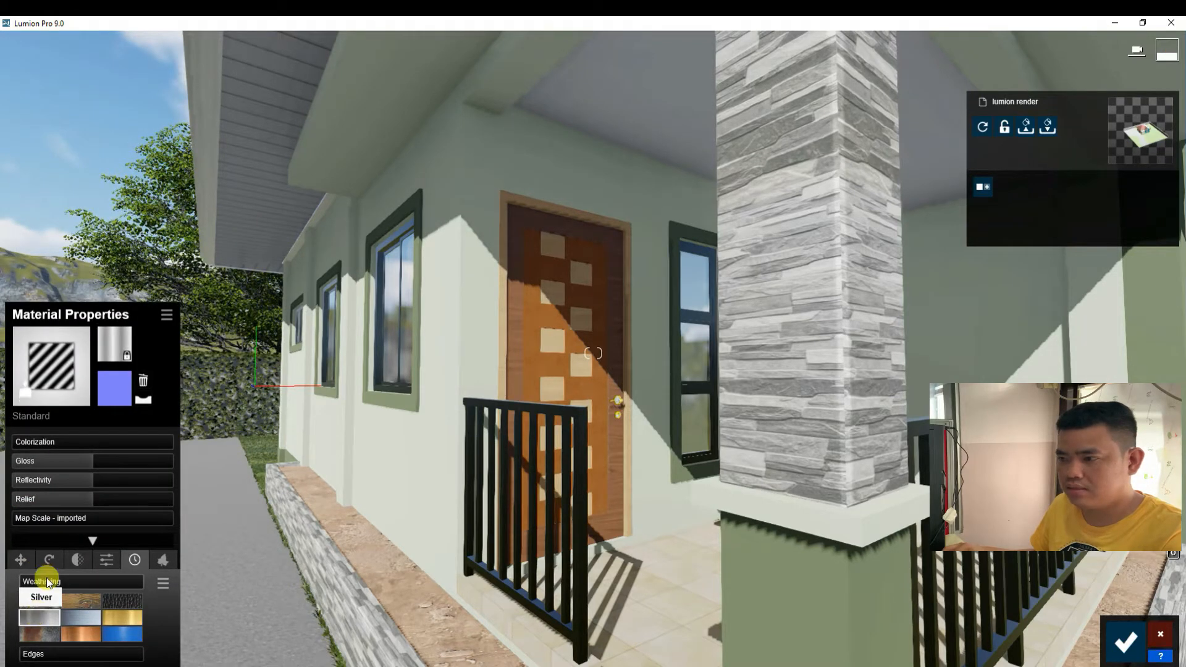
{"action": "left_click_drag", "start_coordinate": [86, 460], "coordinate": [112, 461]}
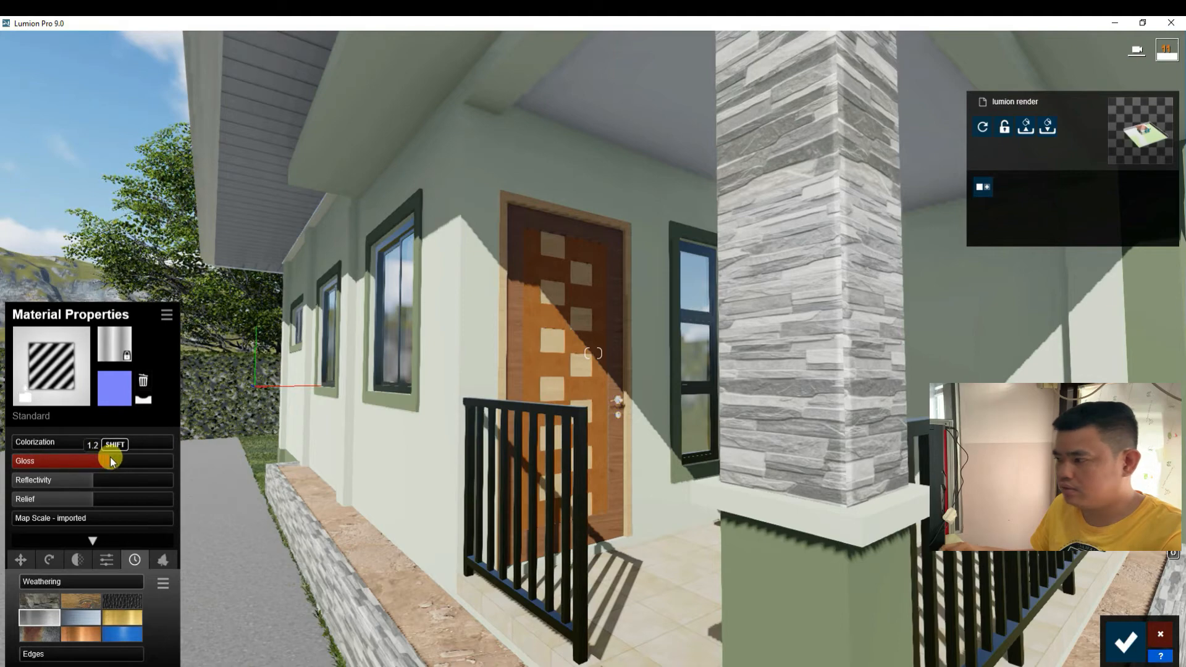
{"action": "left_click", "coordinate": [1121, 643]}
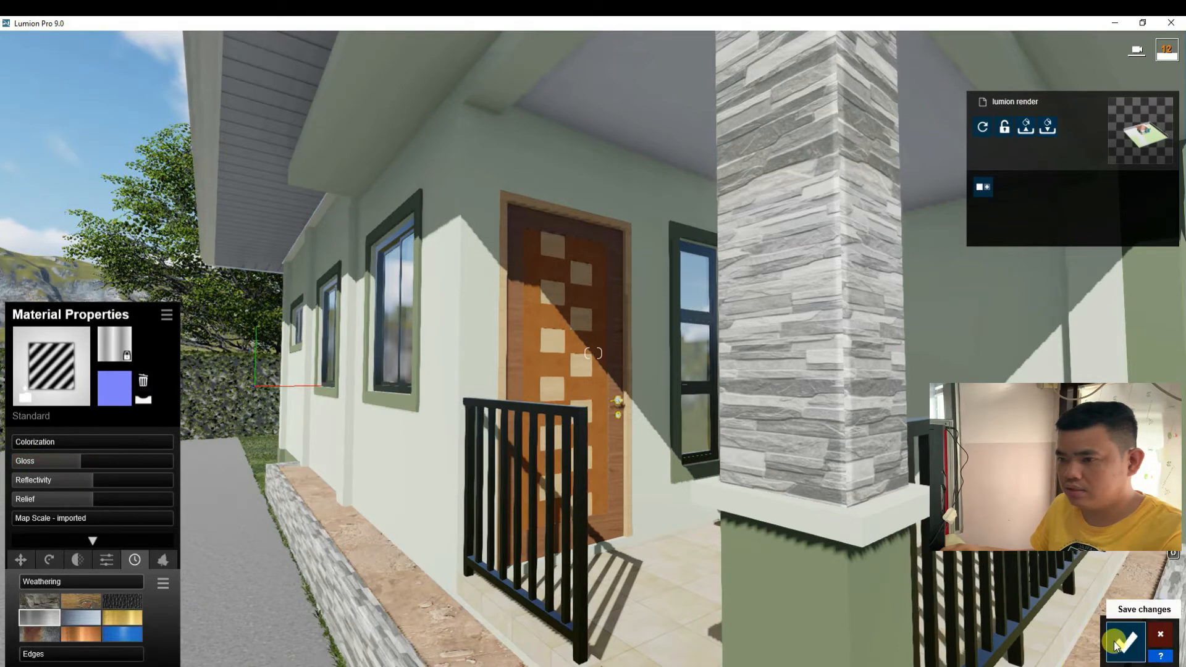
Step: Check the updated front door in the photo 1 view and return to Build mode
{"action": "key", "text": "s"}
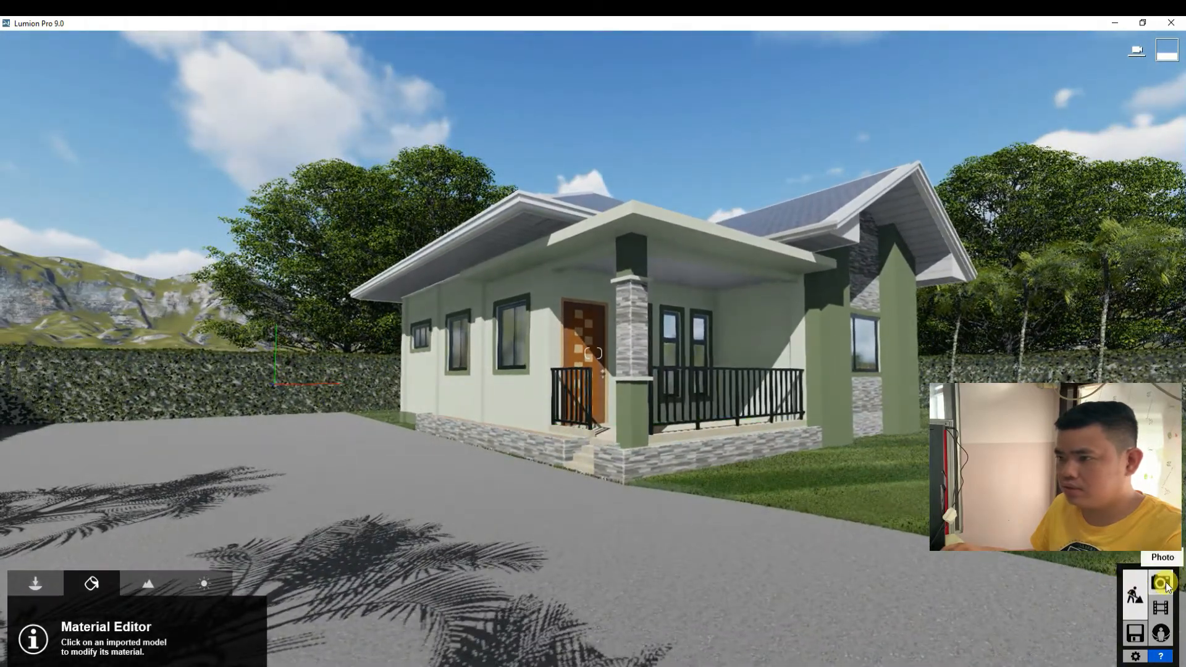
{"action": "left_click", "coordinate": [1163, 584]}
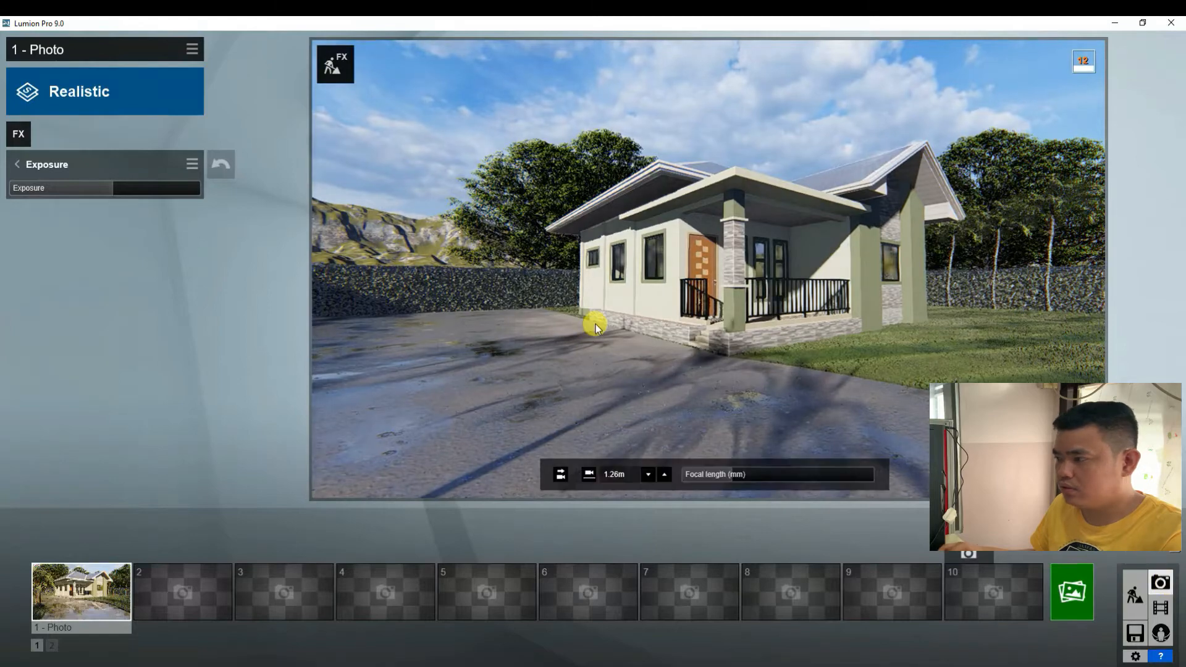
{"action": "left_click", "coordinate": [1130, 594]}
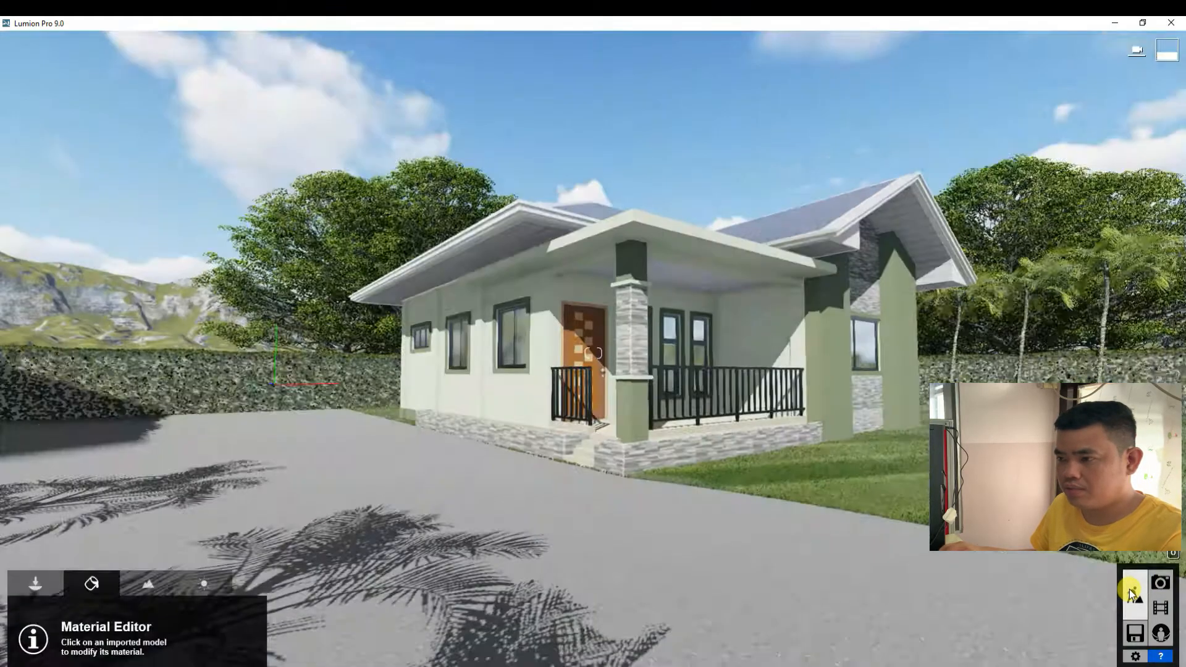
Step: Choose the first broadleaf tree on page 13 of the Nature Library for placement
{"action": "key", "text": "w"}
{"action": "right_click_drag", "start_coordinate": [593, 353], "coordinate": [426, 349]}
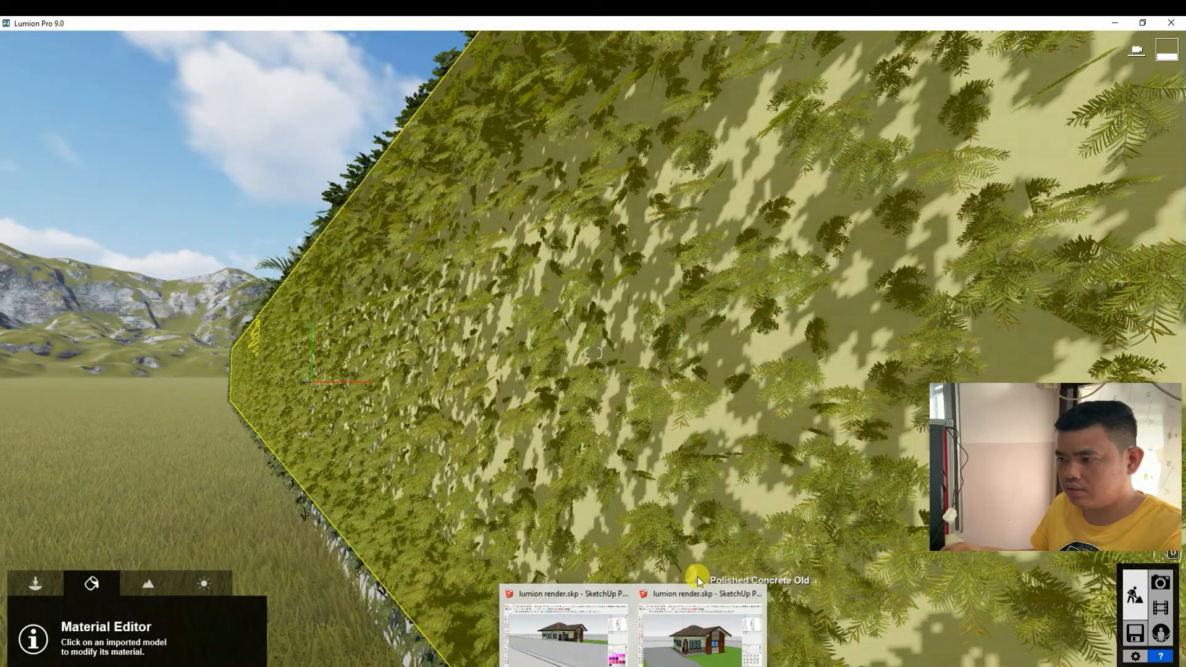
{"action": "key", "text": "s"}
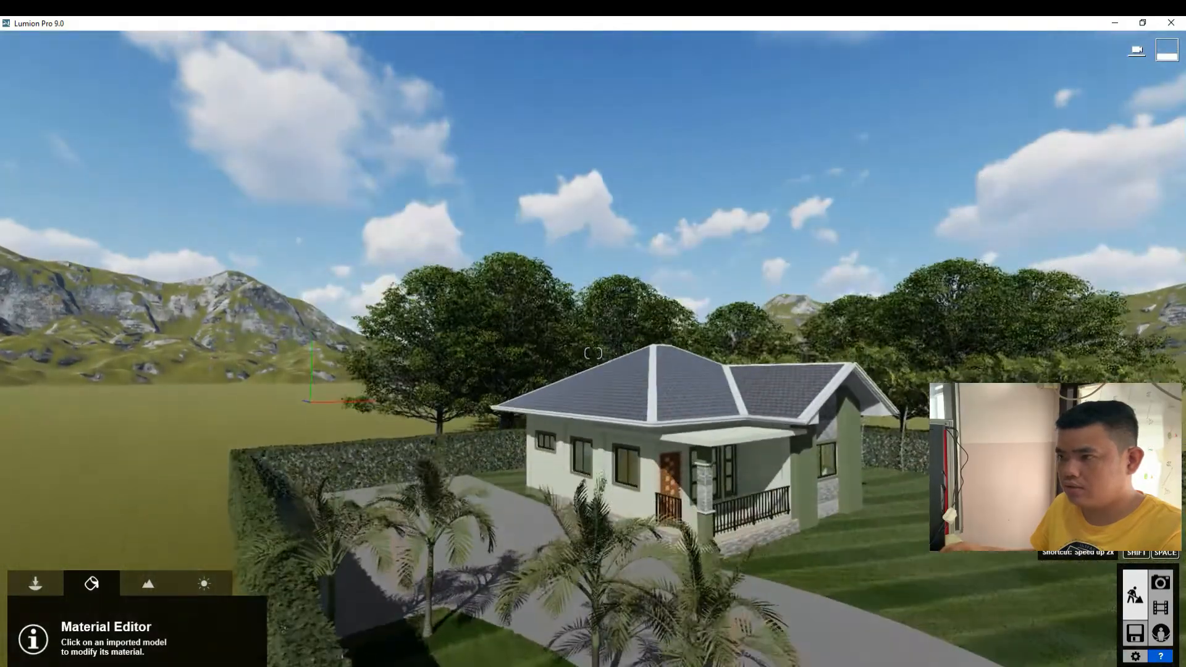
{"action": "right_click_drag", "start_coordinate": [592, 352], "coordinate": [437, 365]}
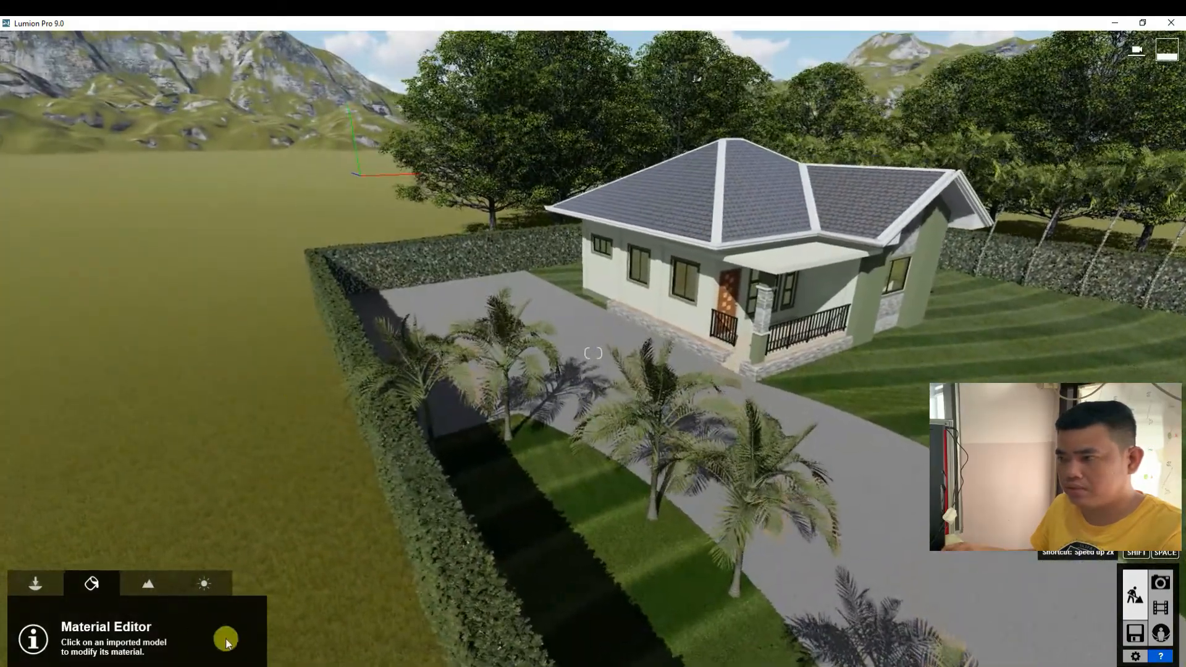
{"action": "left_click", "coordinate": [36, 582]}
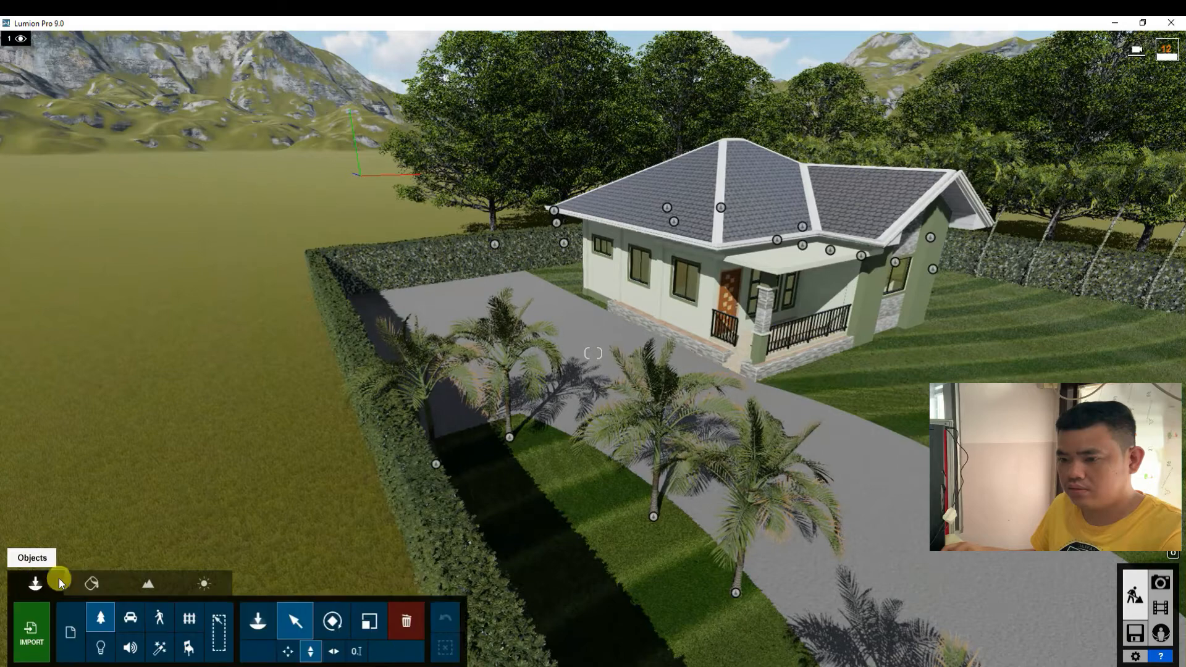
{"action": "left_click", "coordinate": [101, 617]}
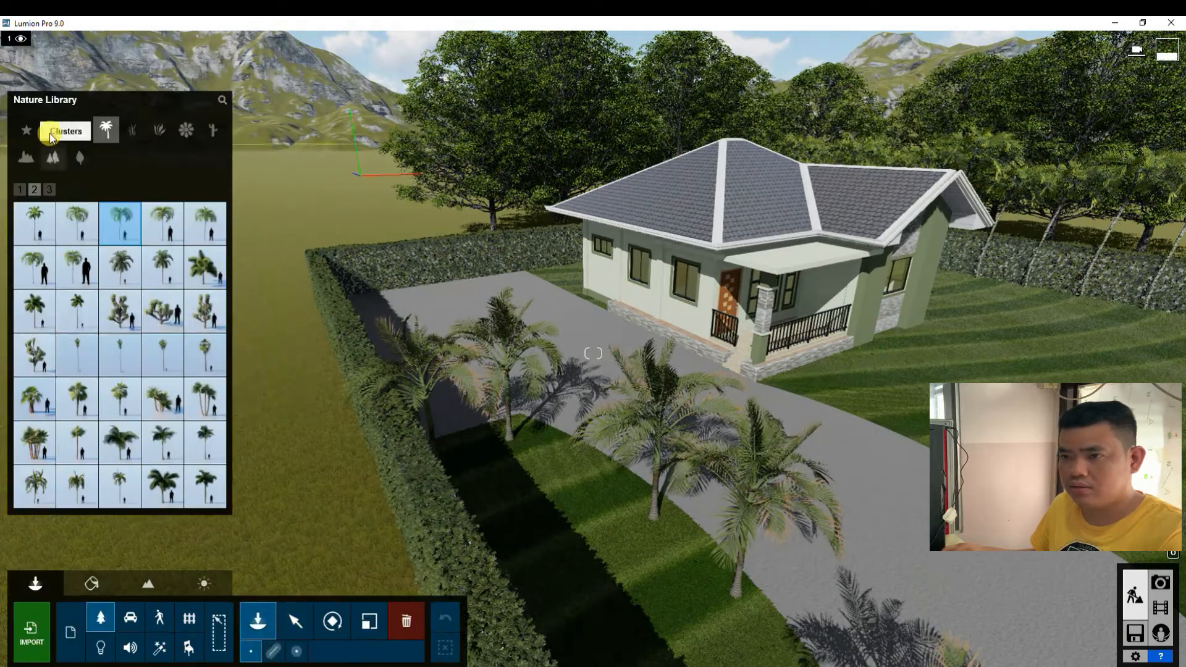
{"action": "left_click", "coordinate": [52, 131]}
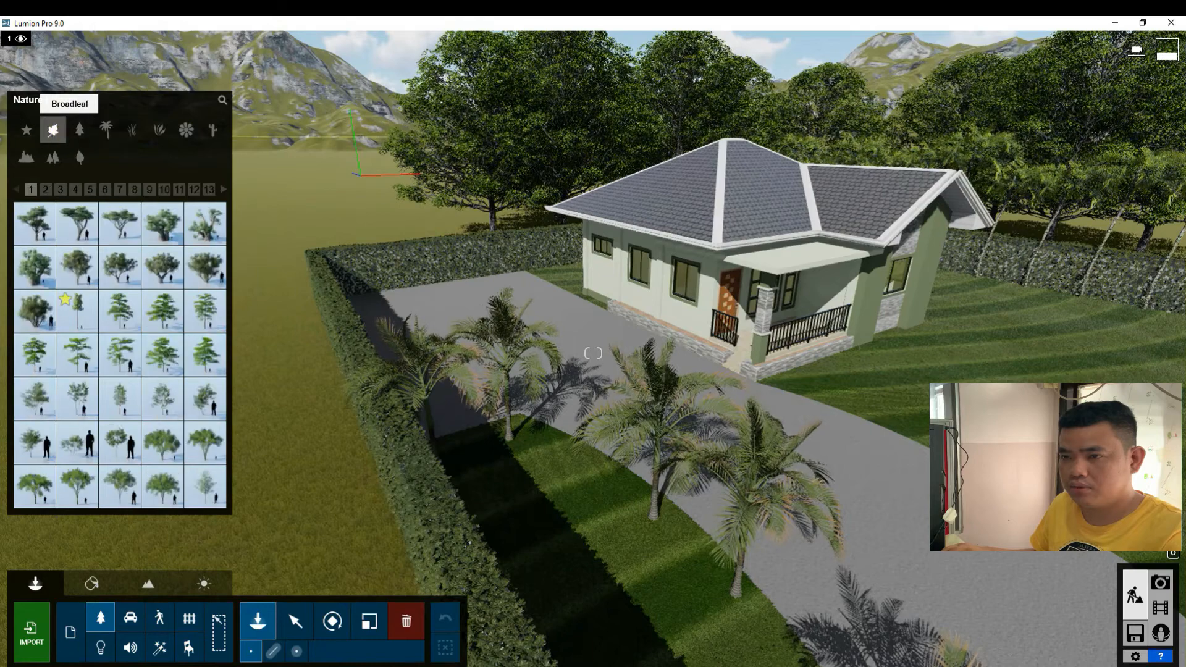
{"action": "left_click", "coordinate": [26, 132]}
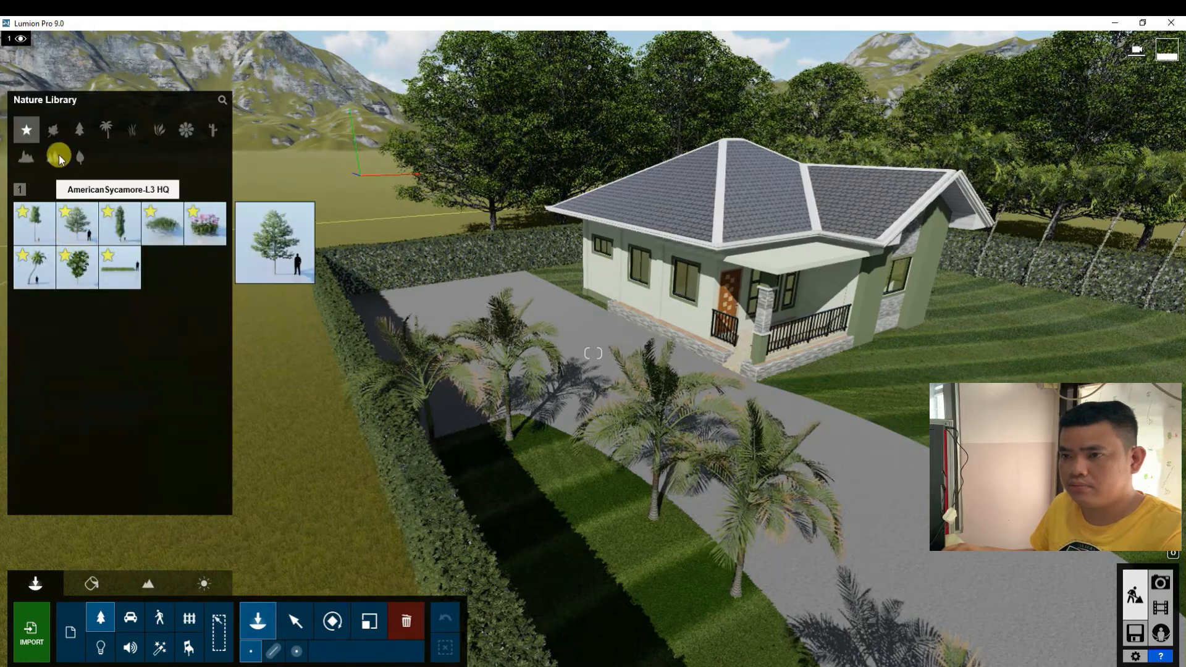
{"action": "left_click", "coordinate": [53, 130]}
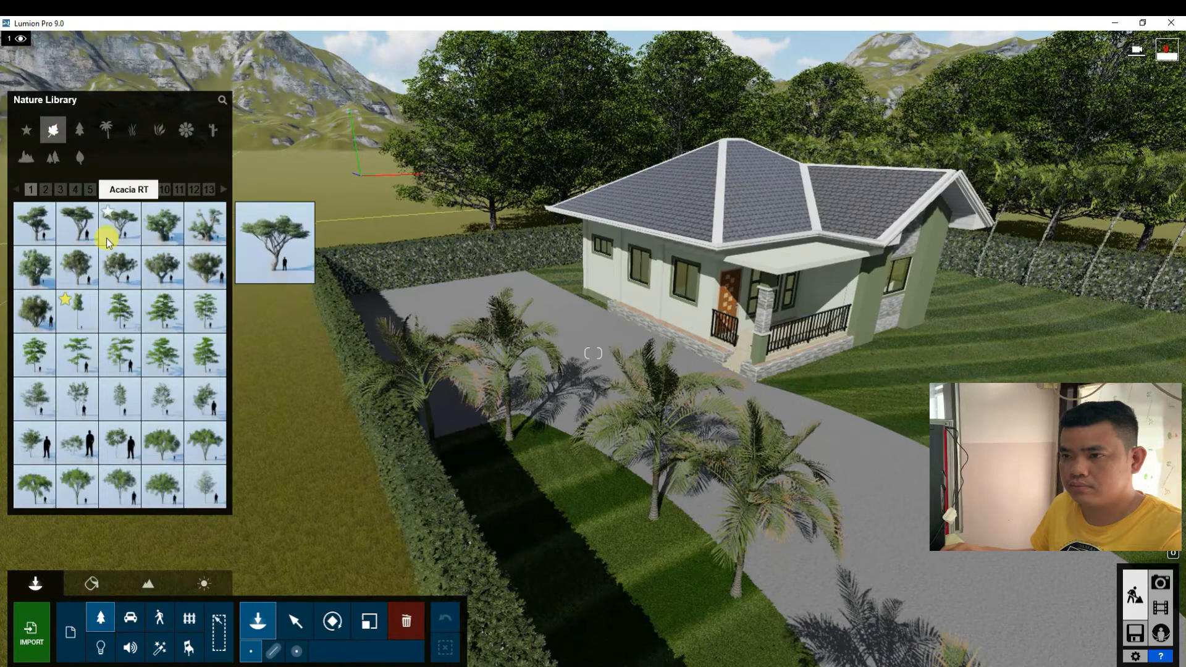
{"action": "left_click", "coordinate": [192, 189]}
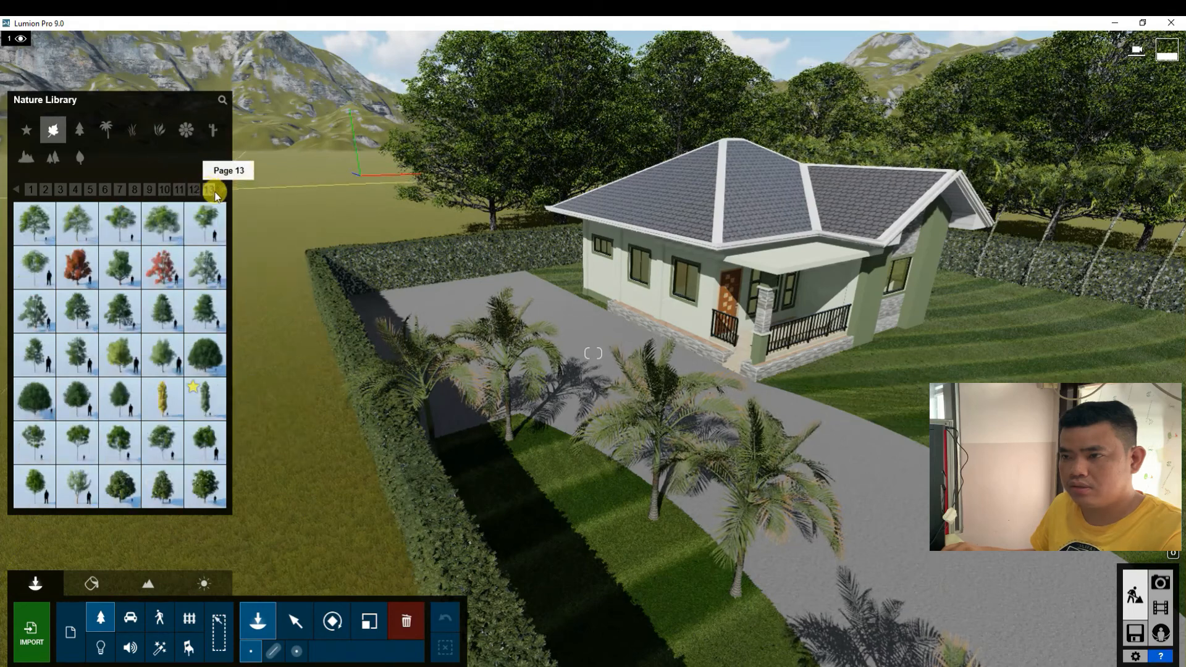
{"action": "mouse_move", "coordinate": [38, 239]}
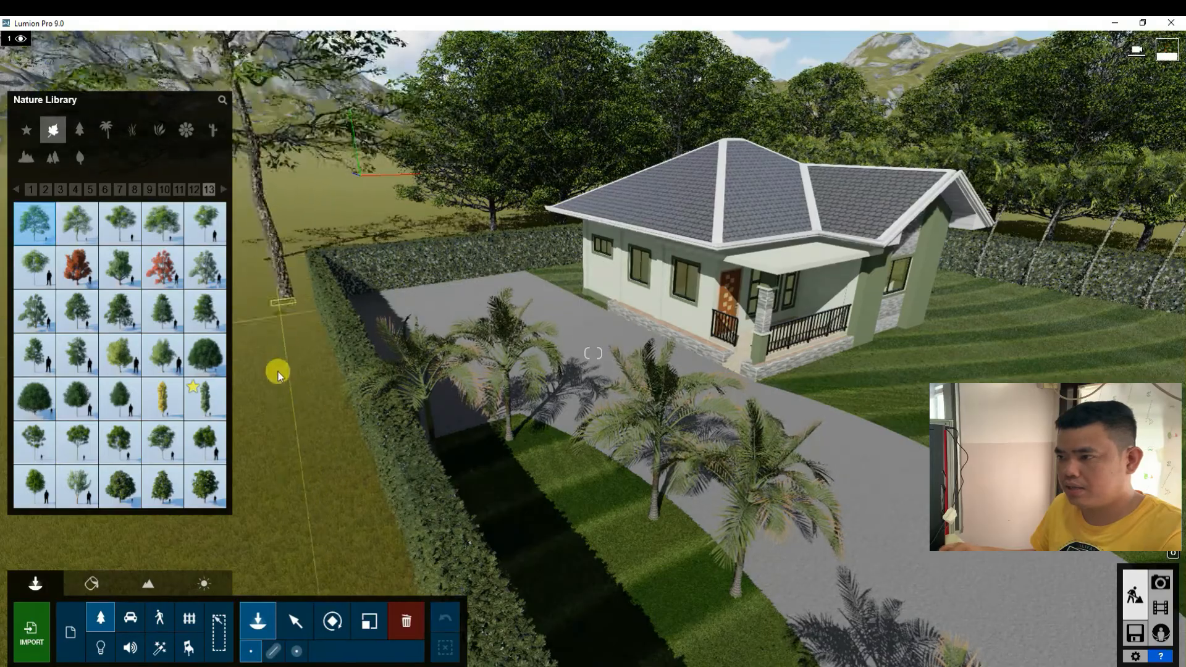
Step: Place two of the chosen broadleaf trees on the open ground outside the hedge along the driveway
{"action": "key", "text": "s"}
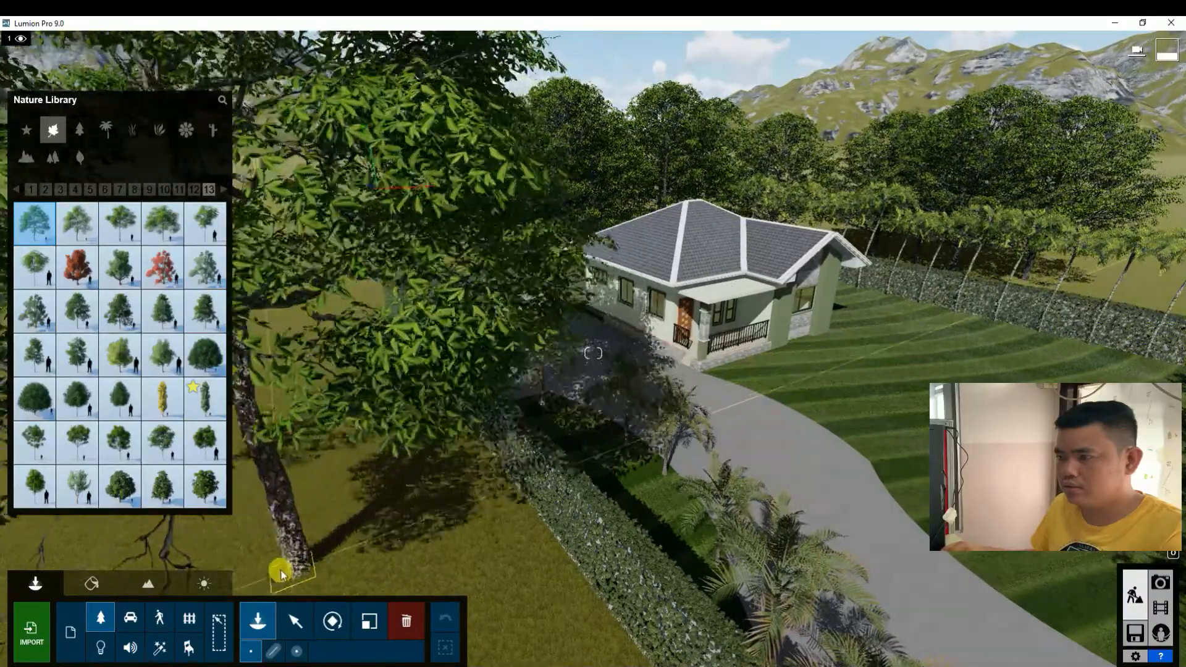
{"action": "left_click", "coordinate": [289, 564]}
{"action": "scroll", "coordinate": [458, 498], "scroll_direction": "down", "scroll_amount": 5}
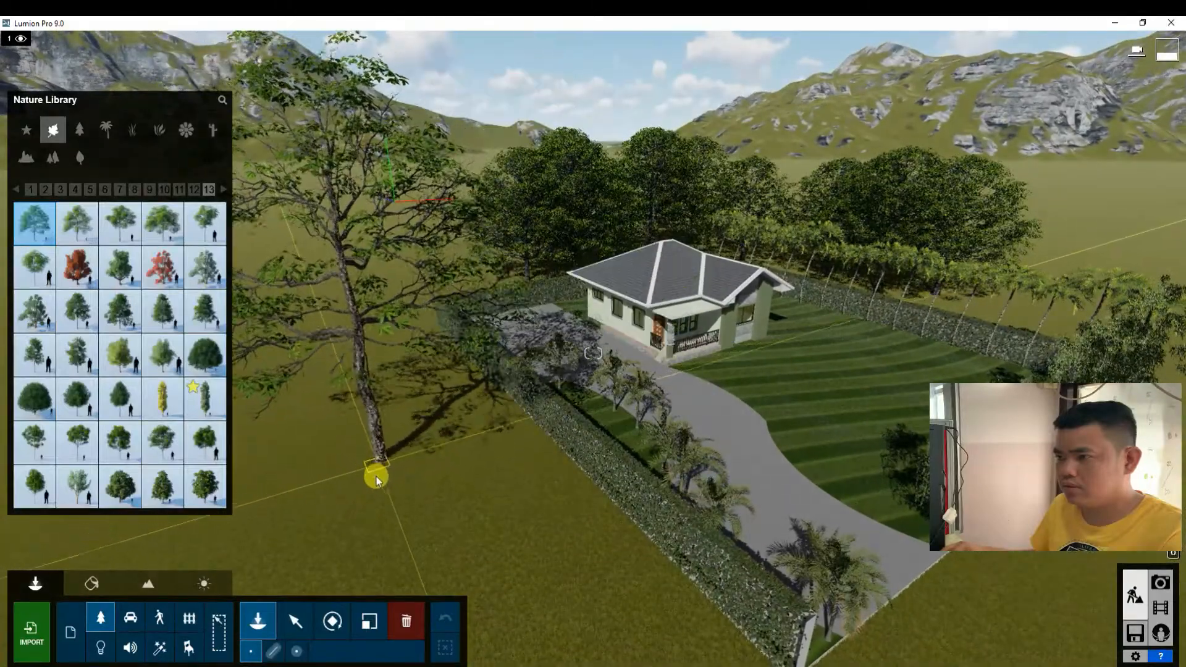
{"action": "left_click", "coordinate": [372, 487]}
{"action": "key", "text": "s"}
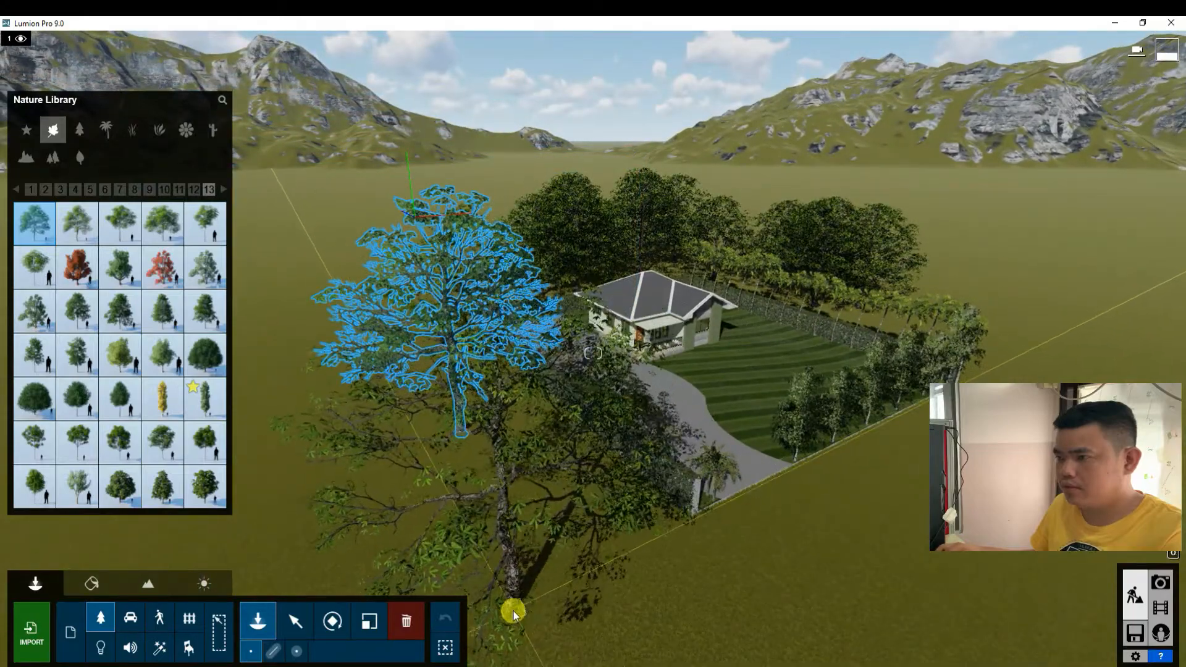
Step: Choose a small palm-like plant on page 2 of the plants category for mass placement
{"action": "key", "text": "w"}
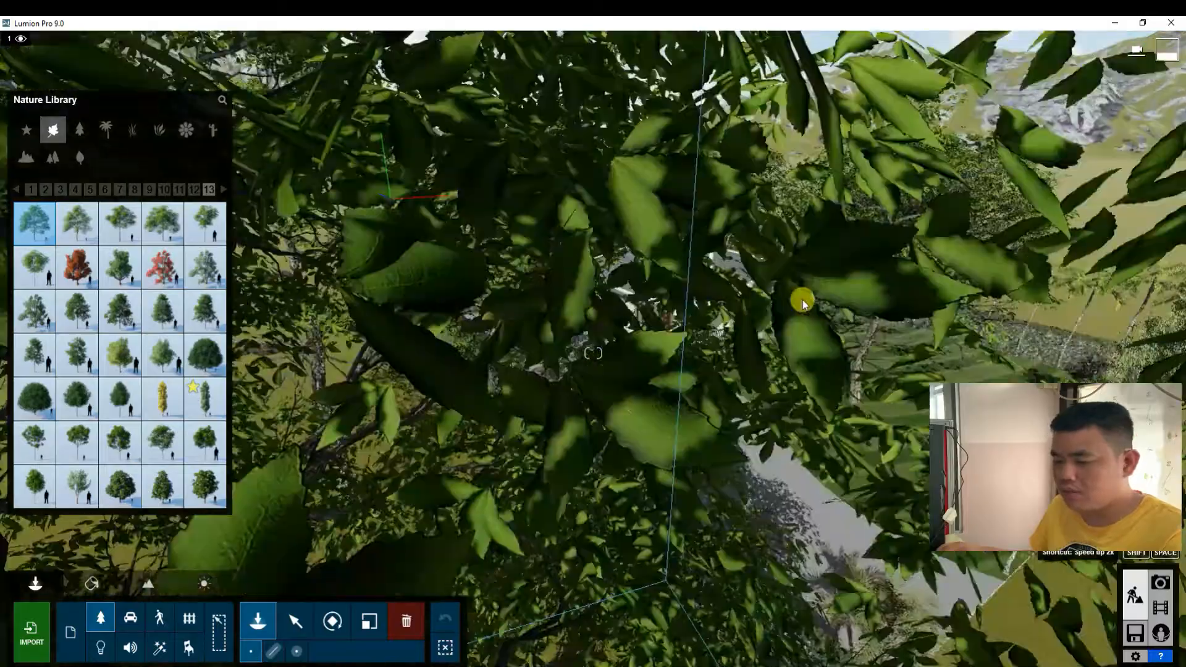
{"action": "key", "text": "w"}
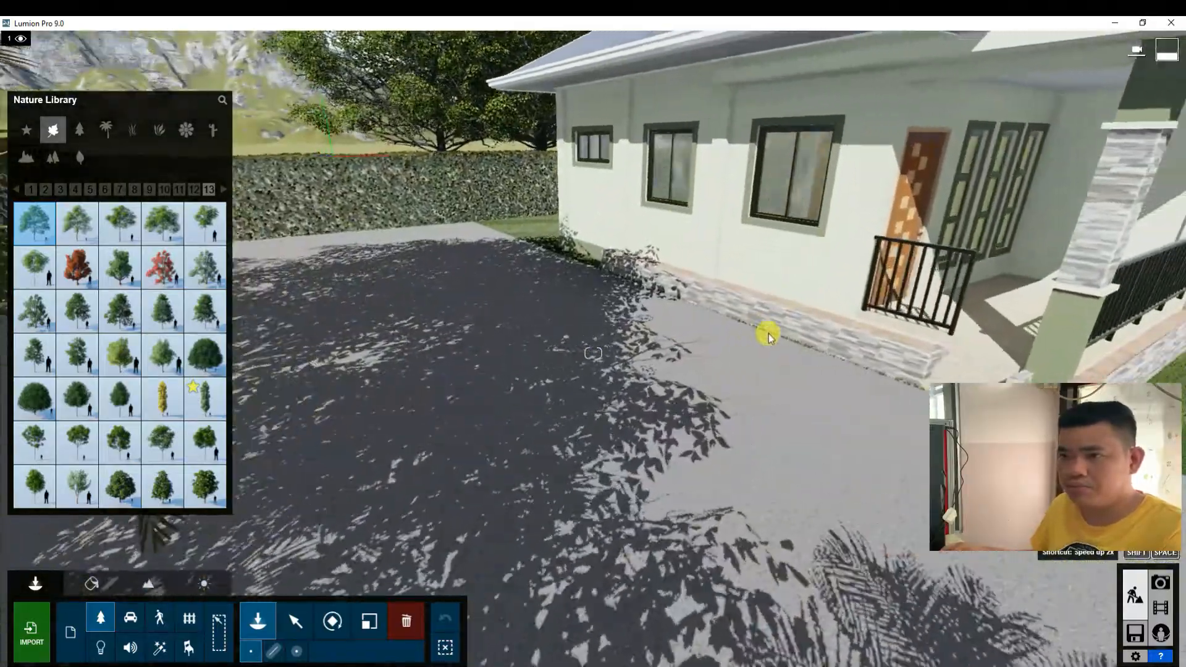
{"action": "key", "text": "s"}
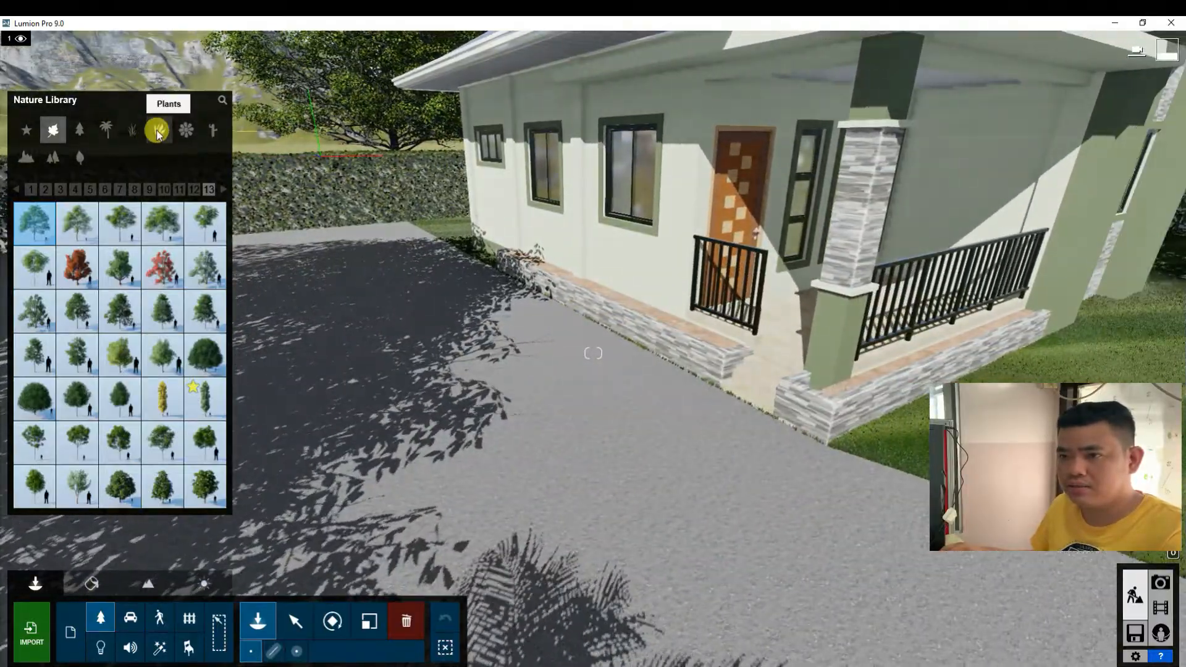
{"action": "left_click", "coordinate": [161, 131]}
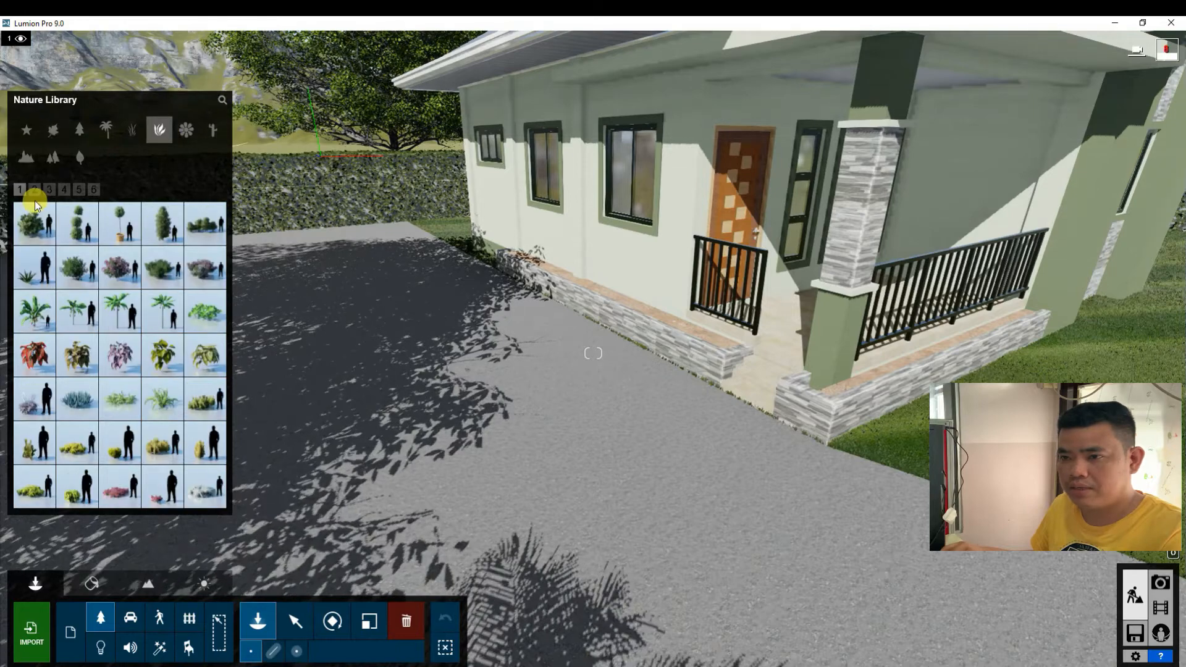
{"action": "left_click", "coordinate": [34, 190]}
{"action": "mouse_move", "coordinate": [121, 316]}
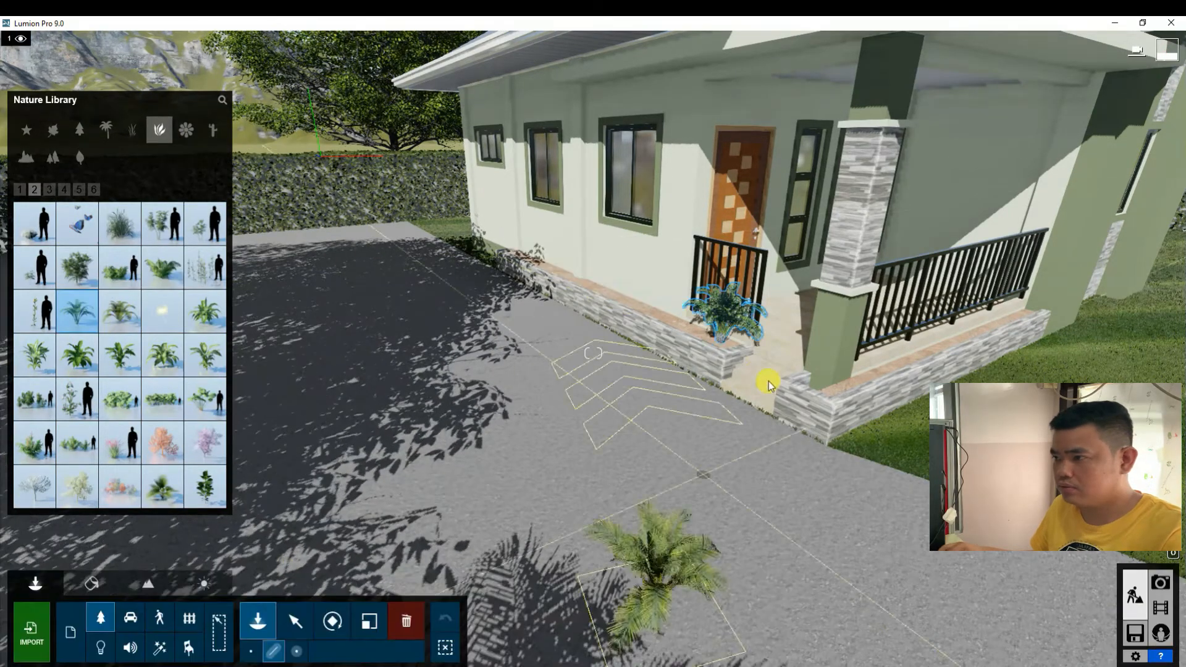
Step: Mass-place a row of 8 plants along the stone planter beneath the side windows
{"action": "left_click", "coordinate": [698, 339]}
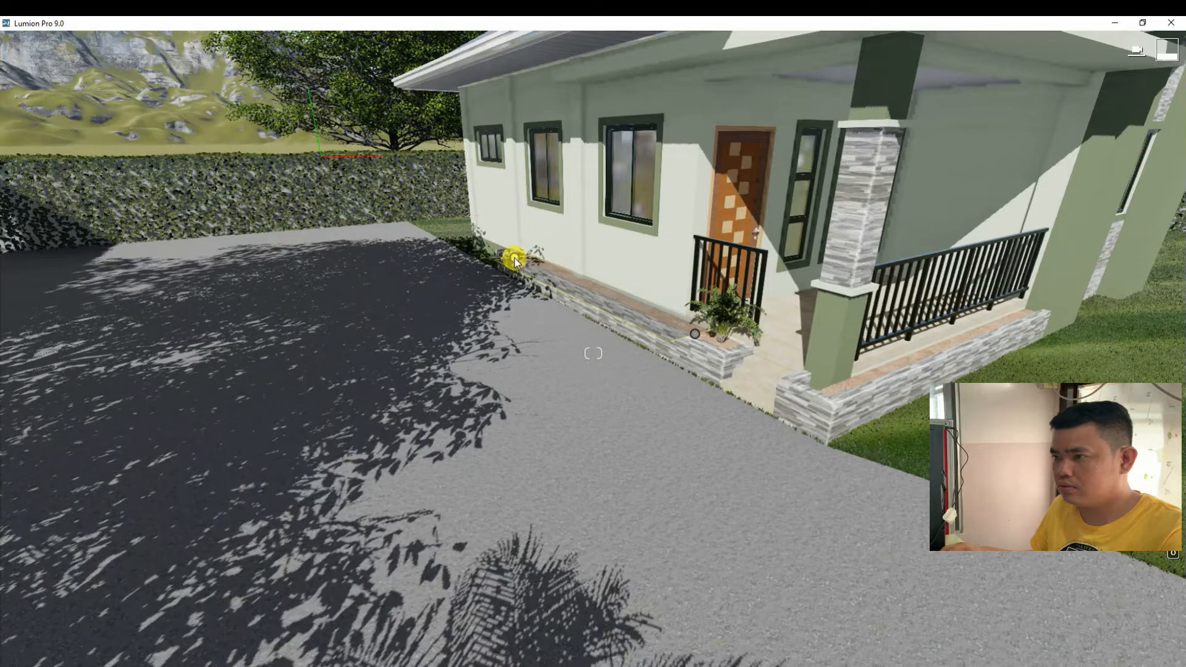
{"action": "left_click", "coordinate": [513, 252]}
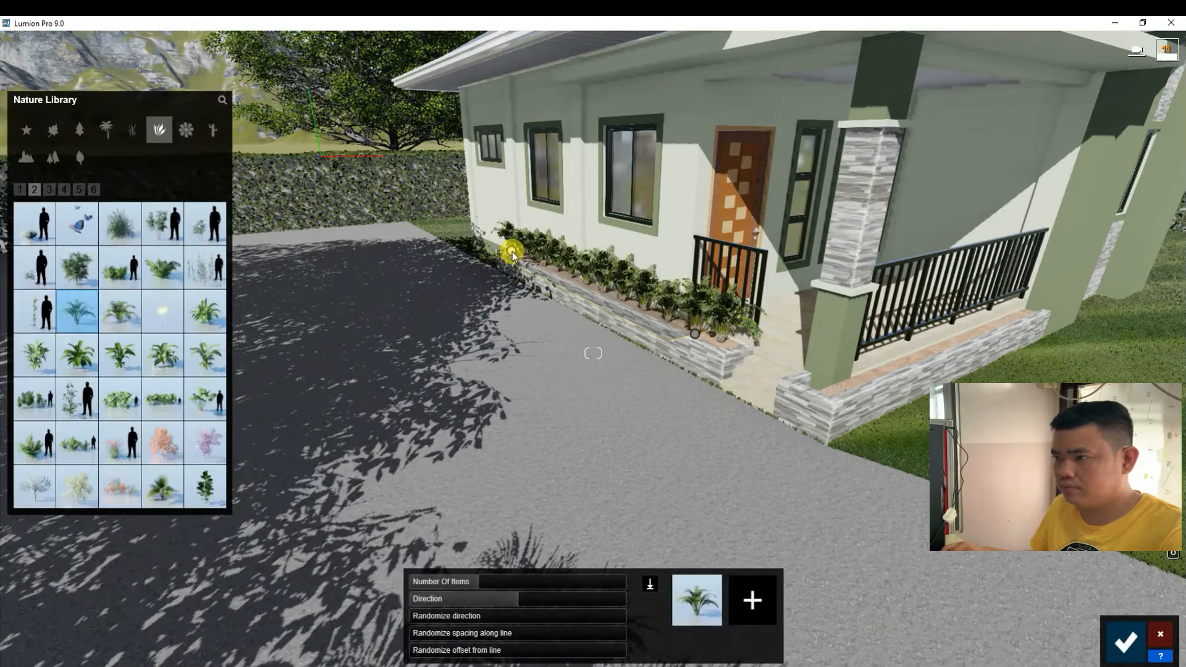
{"action": "left_click_drag", "start_coordinate": [582, 584], "coordinate": [458, 584], "text": "shift"}
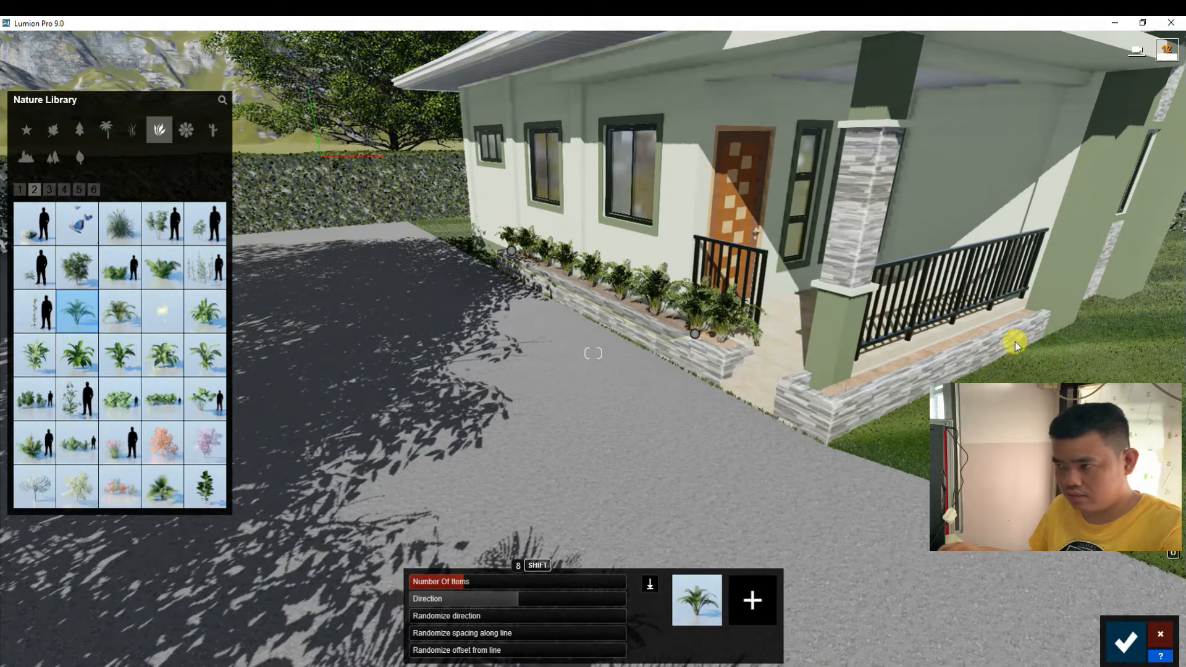
{"action": "left_click", "coordinate": [1124, 655]}
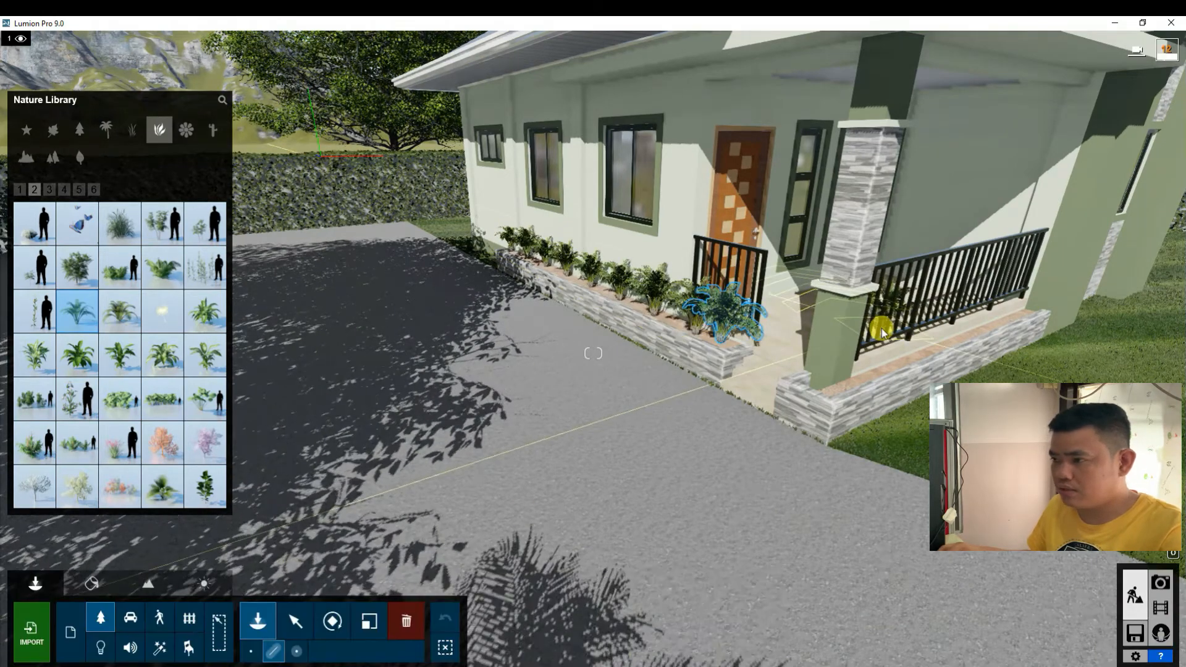
Step: Mass-place a row of the same palm-like plants along the stone planter in front of the porch railing
{"action": "left_click", "coordinate": [880, 331]}
{"action": "right_click_drag", "start_coordinate": [880, 331], "coordinate": [392, 386]}
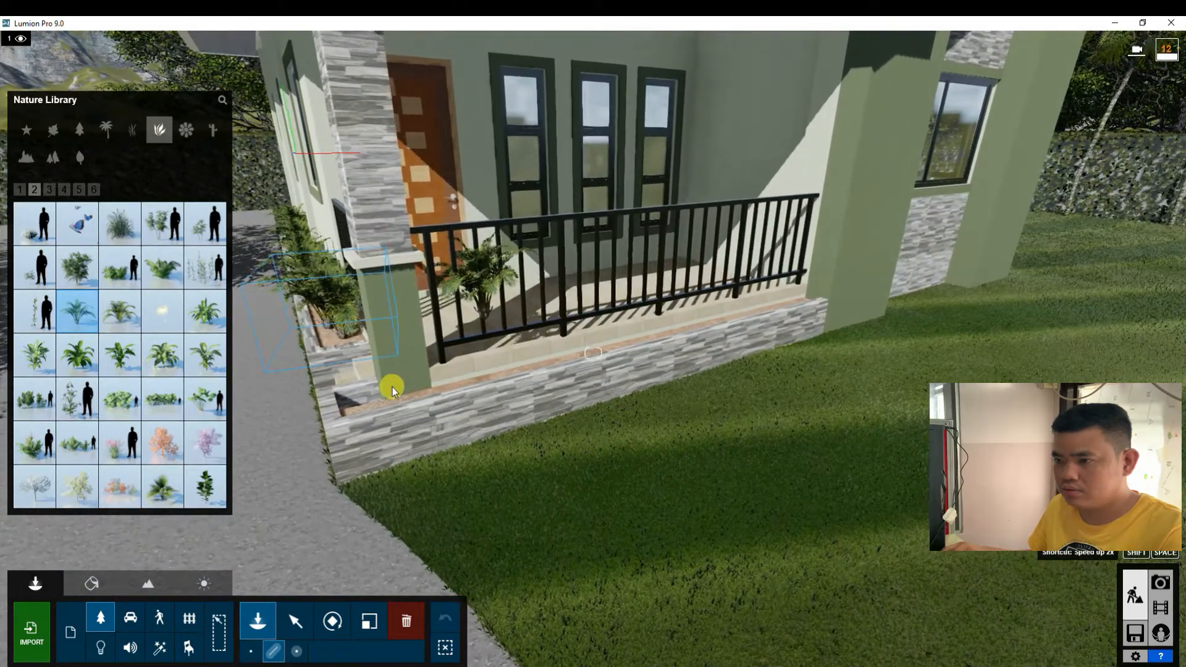
{"action": "left_click", "coordinate": [353, 412]}
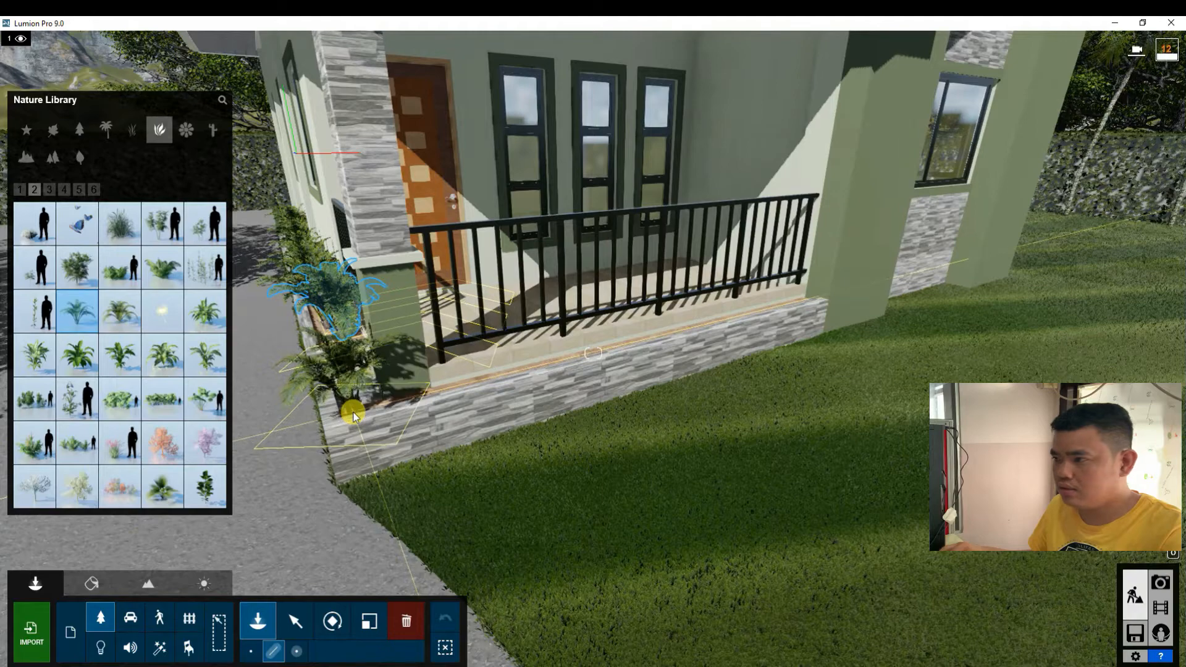
{"action": "left_click", "coordinate": [353, 412]}
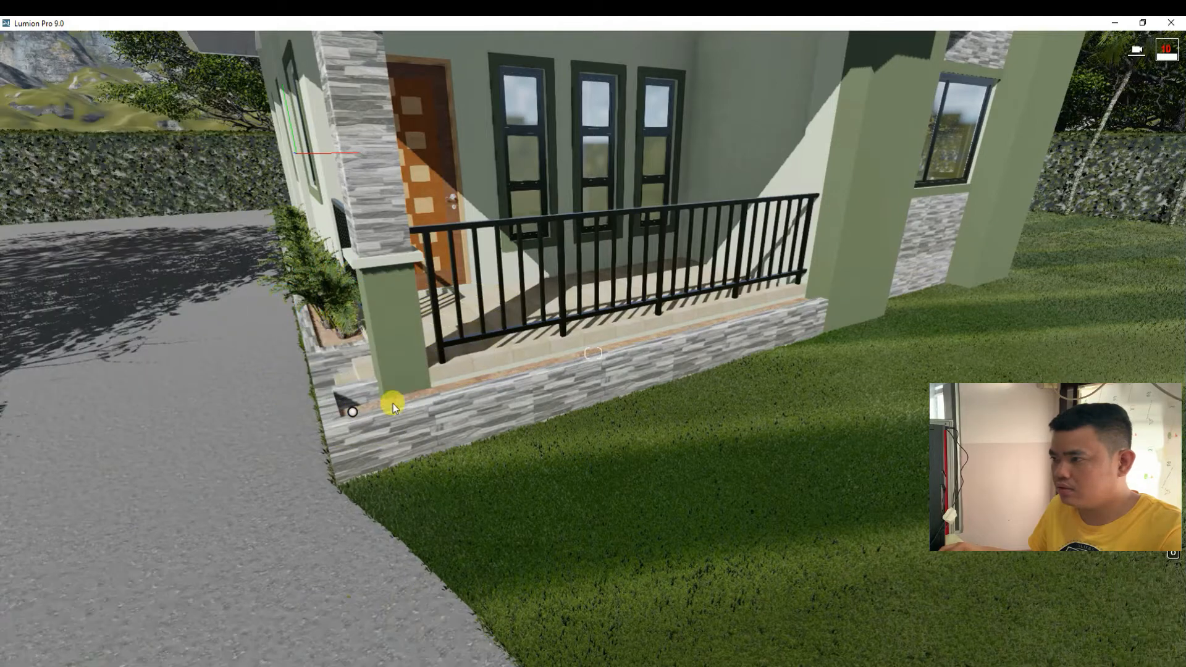
{"action": "left_click", "coordinate": [803, 303]}
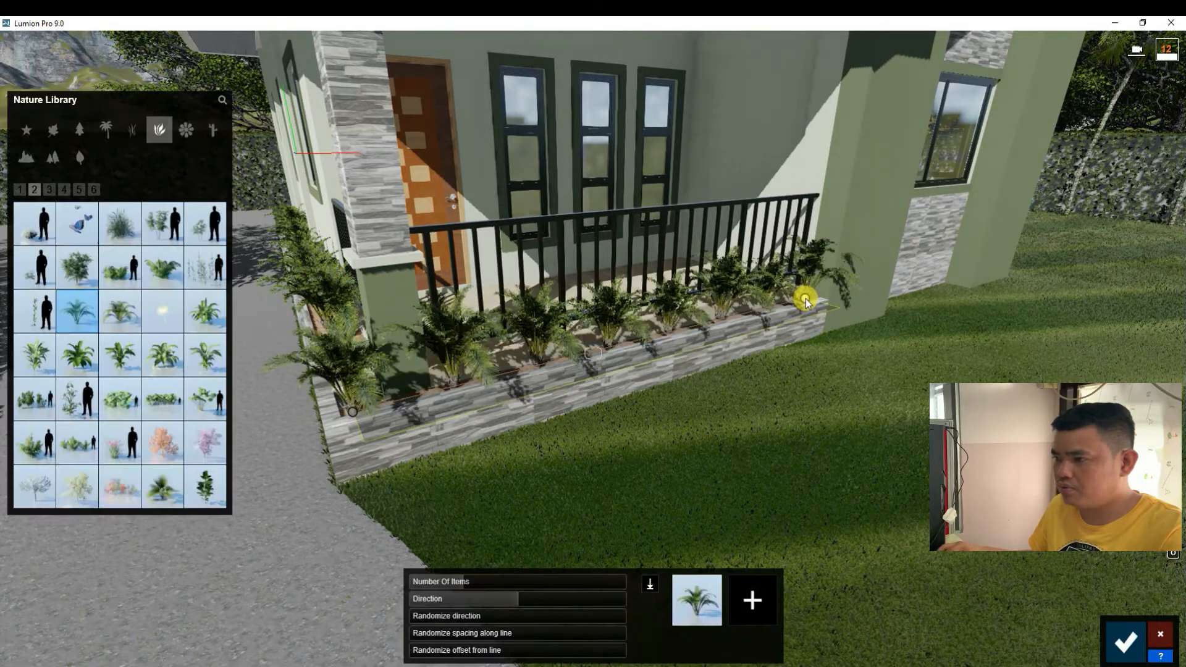
{"action": "left_click", "coordinate": [1119, 643]}
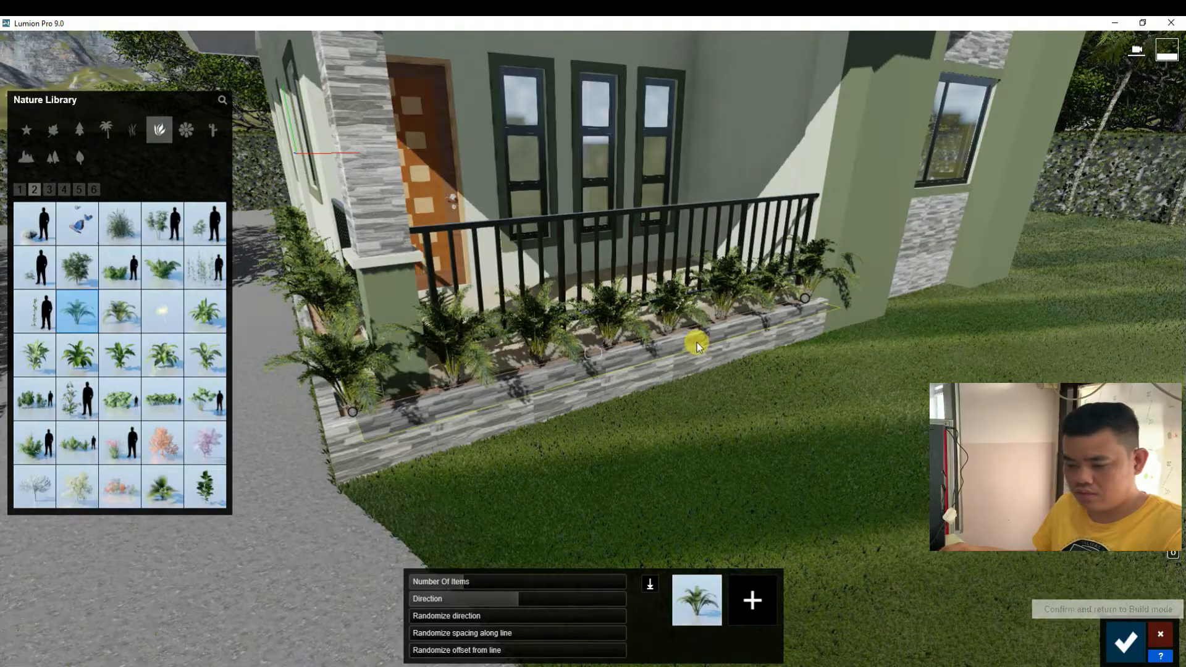
Step: Switch from building to Photo mode and restore the saved camera of photo 1
{"action": "key", "text": "s"}
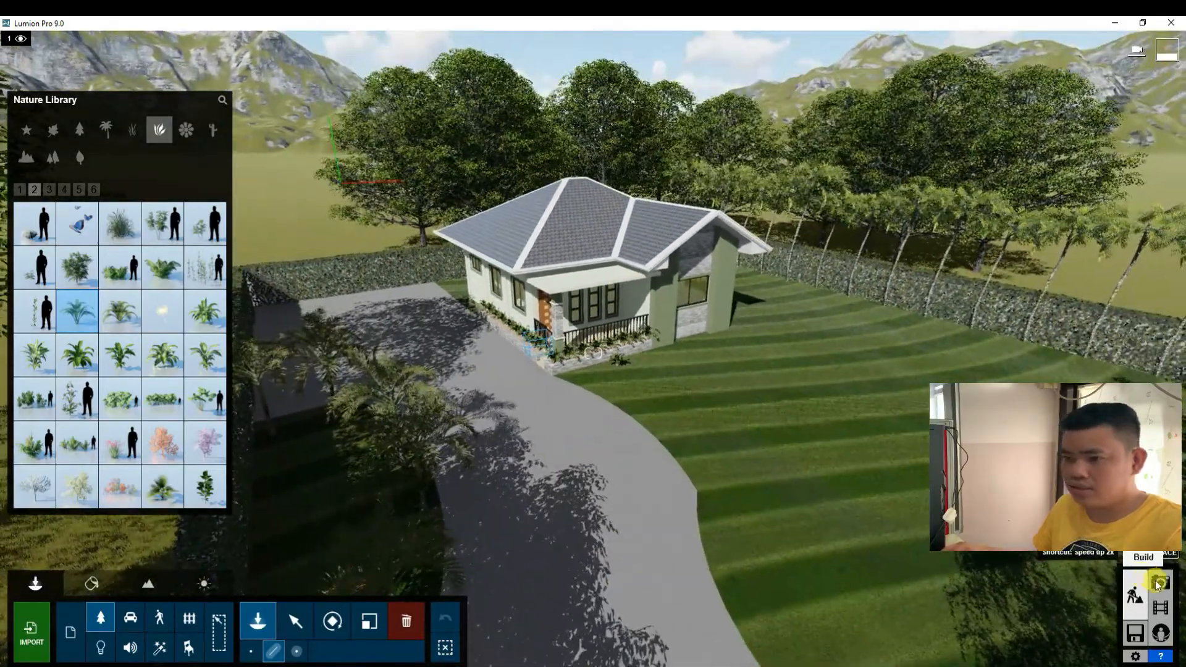
{"action": "left_click", "coordinate": [1160, 583]}
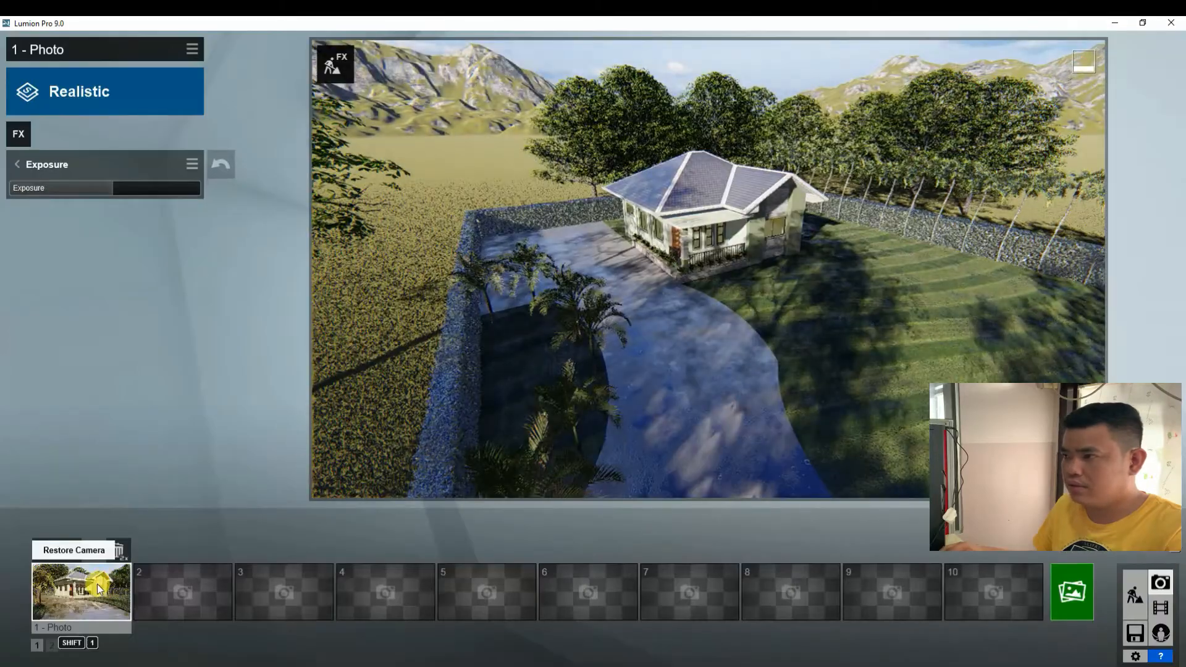
{"action": "left_click", "coordinate": [98, 584]}
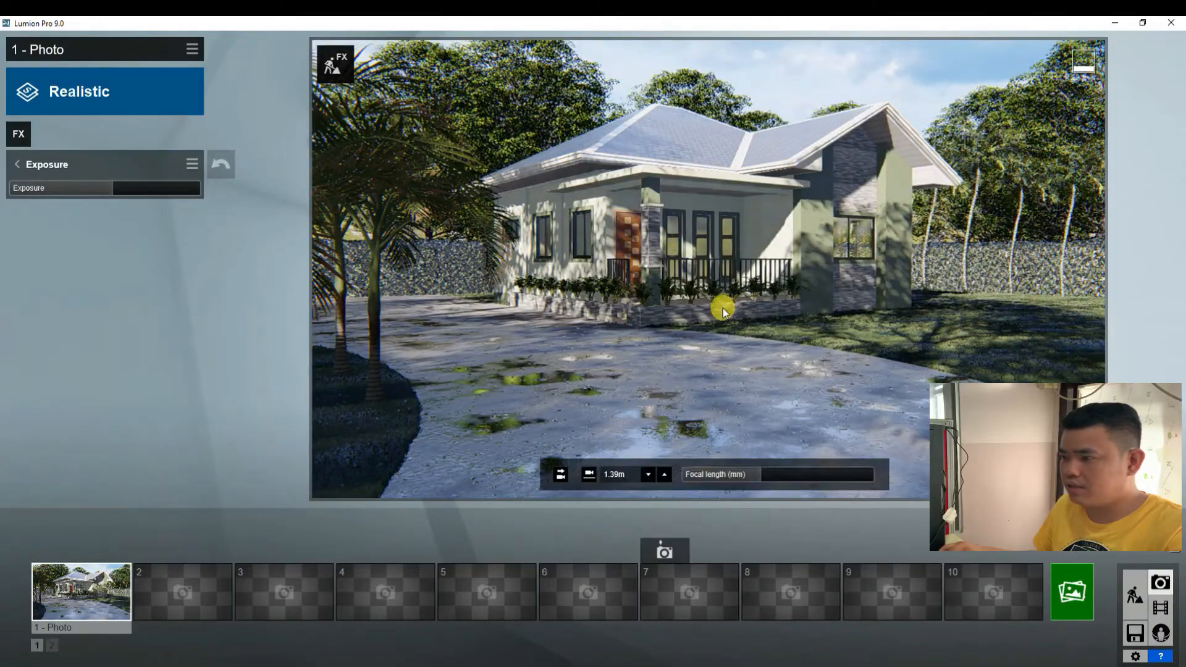
Step: Render the current shot at Desktop size, 1920x1080, to 1.jpg in Downloads, overwriting the existing file
{"action": "left_click", "coordinate": [1063, 586]}
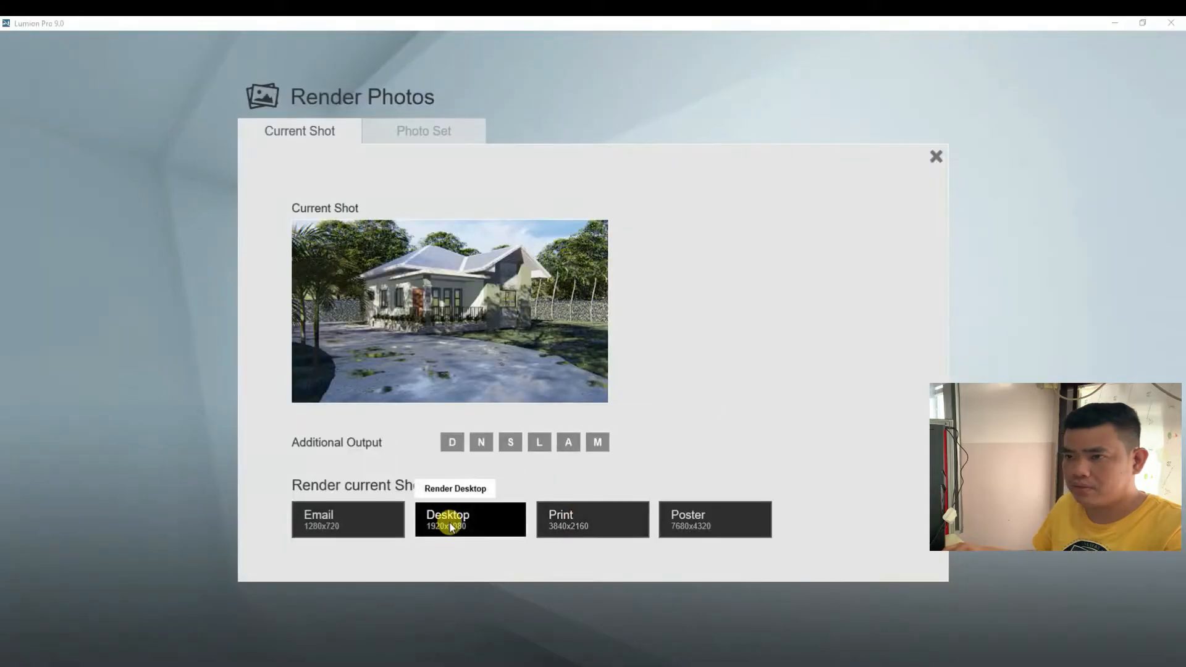
{"action": "left_click", "coordinate": [450, 523]}
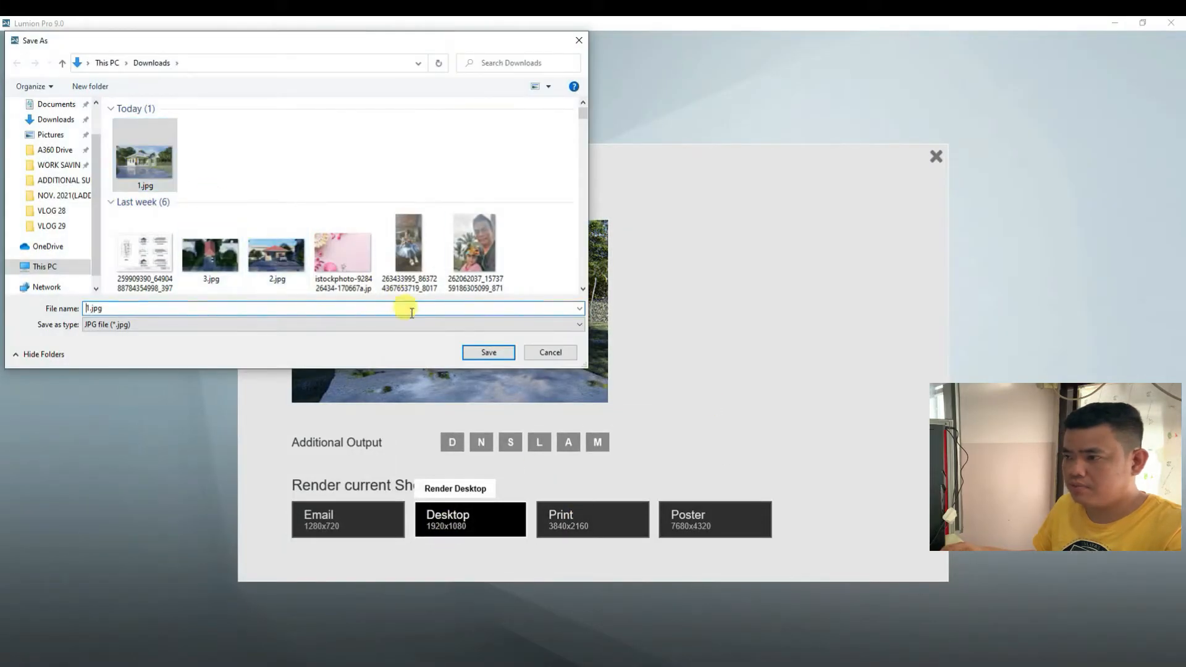
{"action": "left_click", "coordinate": [484, 352]}
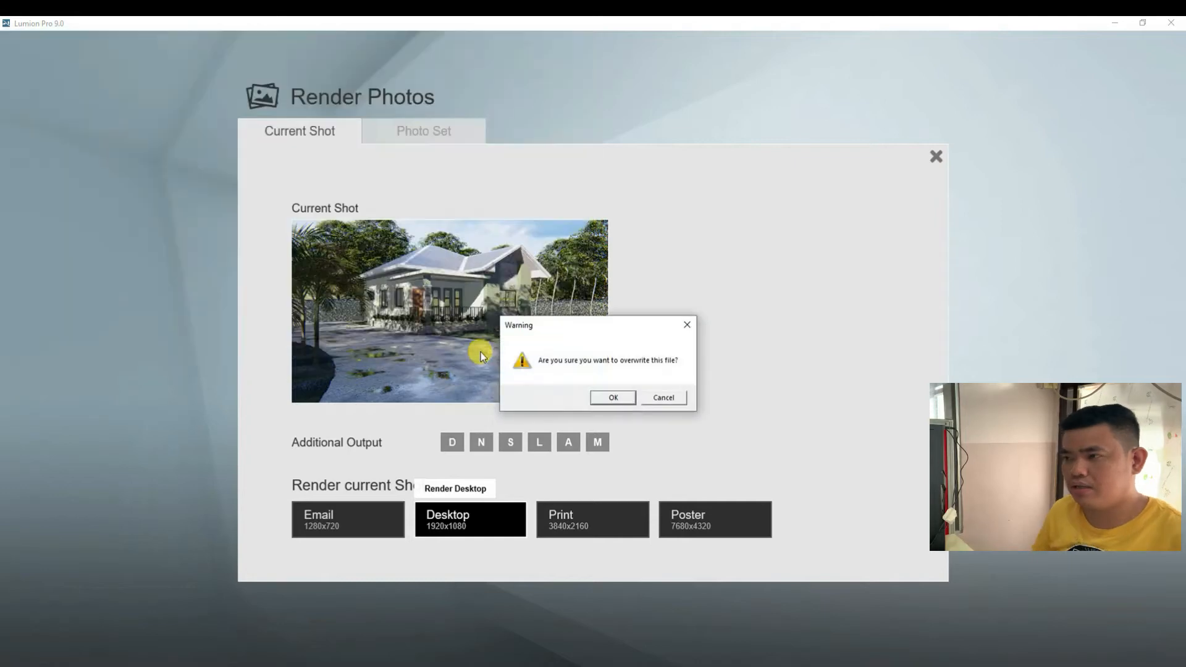
{"action": "left_click", "coordinate": [605, 402]}
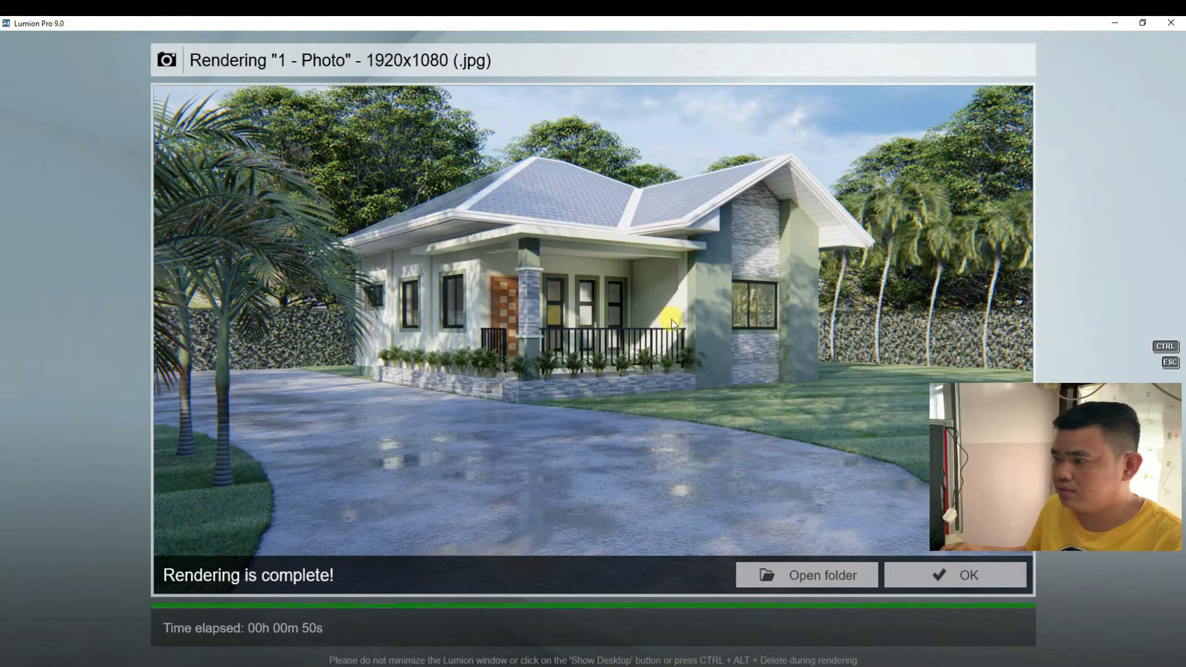
{"action": "left_click", "coordinate": [978, 576]}
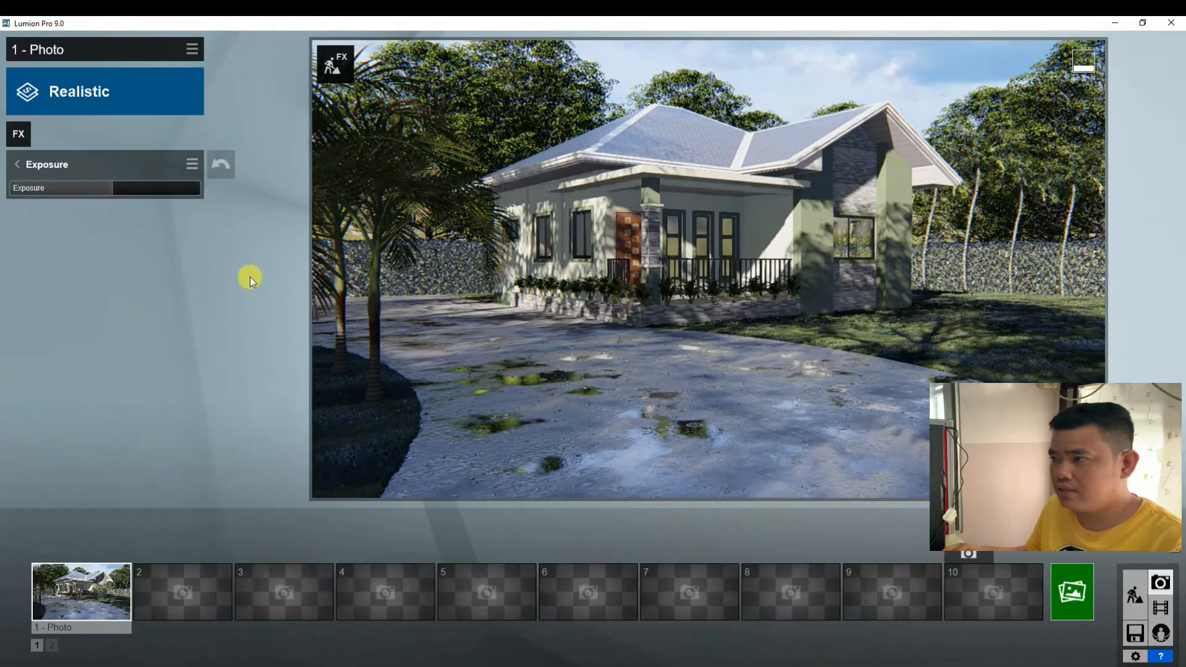
Step: Set the photo's Exposure effect to 0.5
{"action": "left_click_drag", "start_coordinate": [102, 191], "coordinate": [114, 189]}
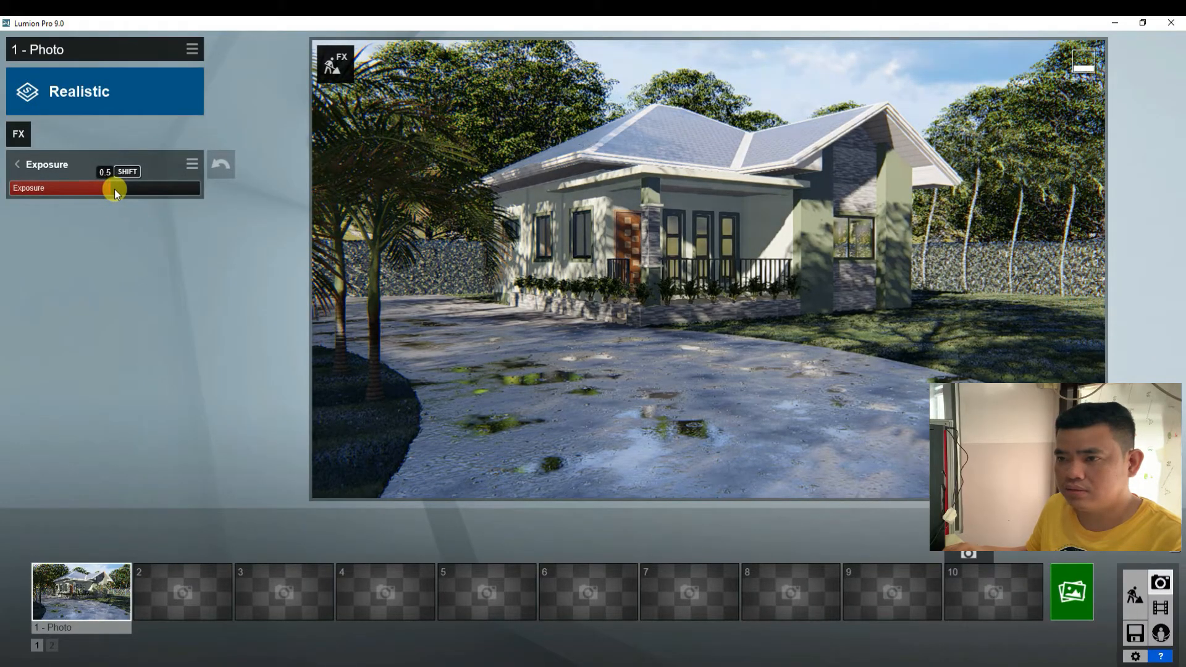
{"action": "left_click", "coordinate": [21, 166]}
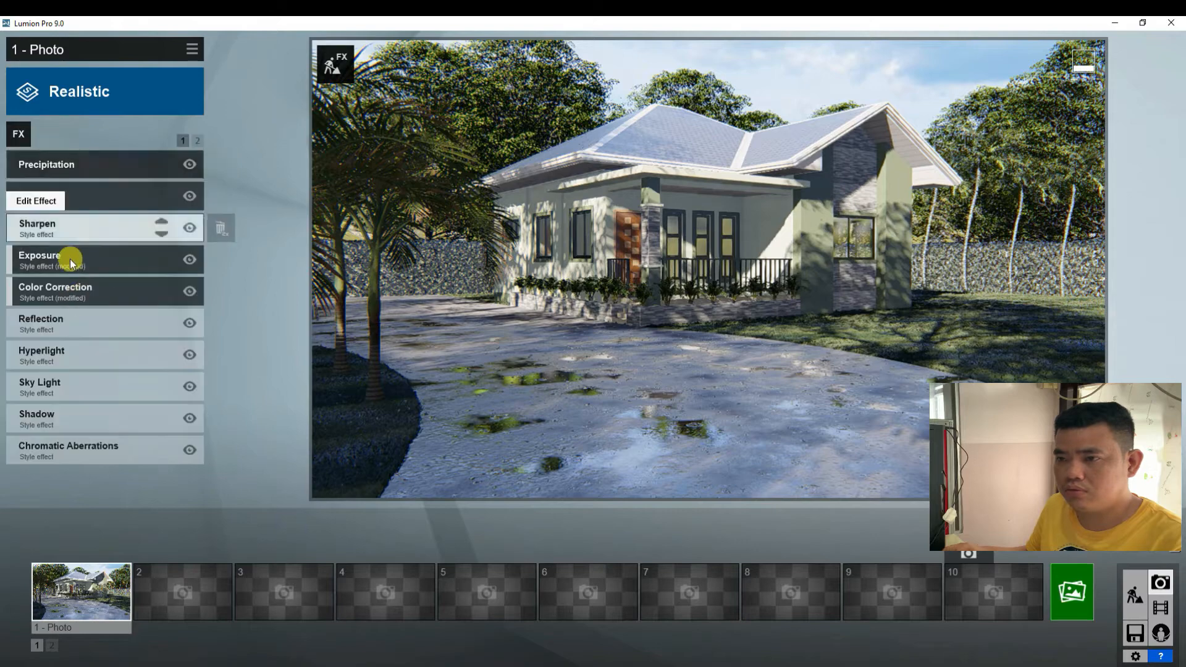
Step: In the Color Correction effect, reduce the temperature slightly to about 0.0 and raise the brightness to 0.8
{"action": "left_click", "coordinate": [67, 294]}
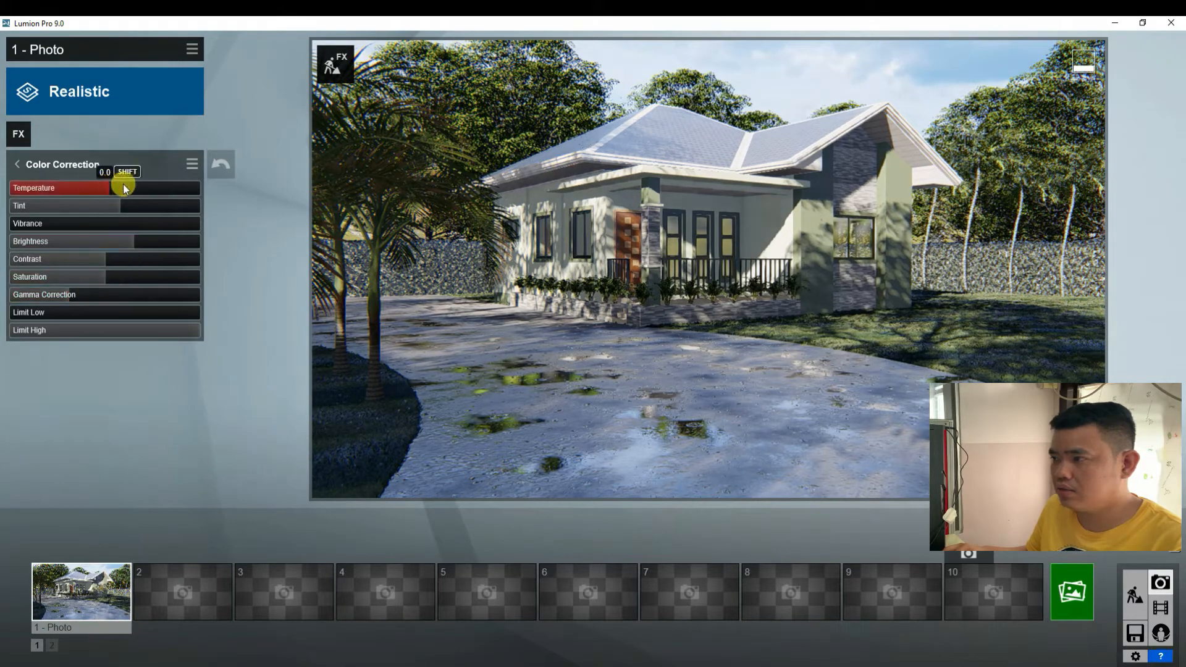
{"action": "left_click_drag", "start_coordinate": [131, 185], "coordinate": [83, 199]}
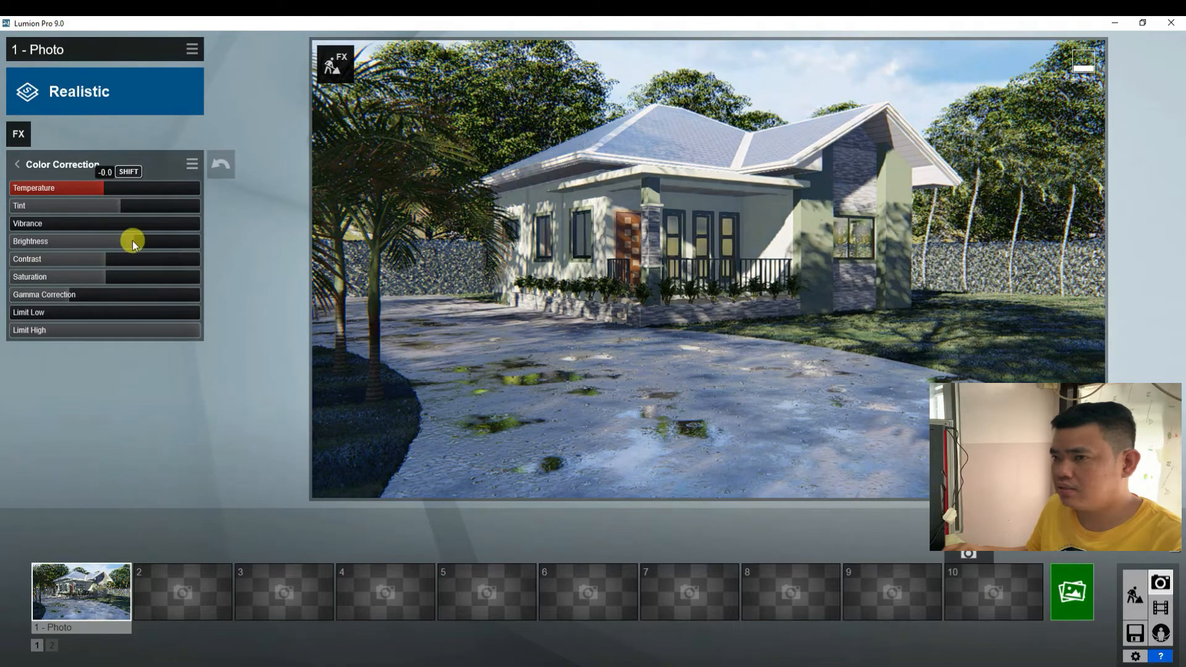
{"action": "left_click_drag", "start_coordinate": [132, 240], "coordinate": [162, 240]}
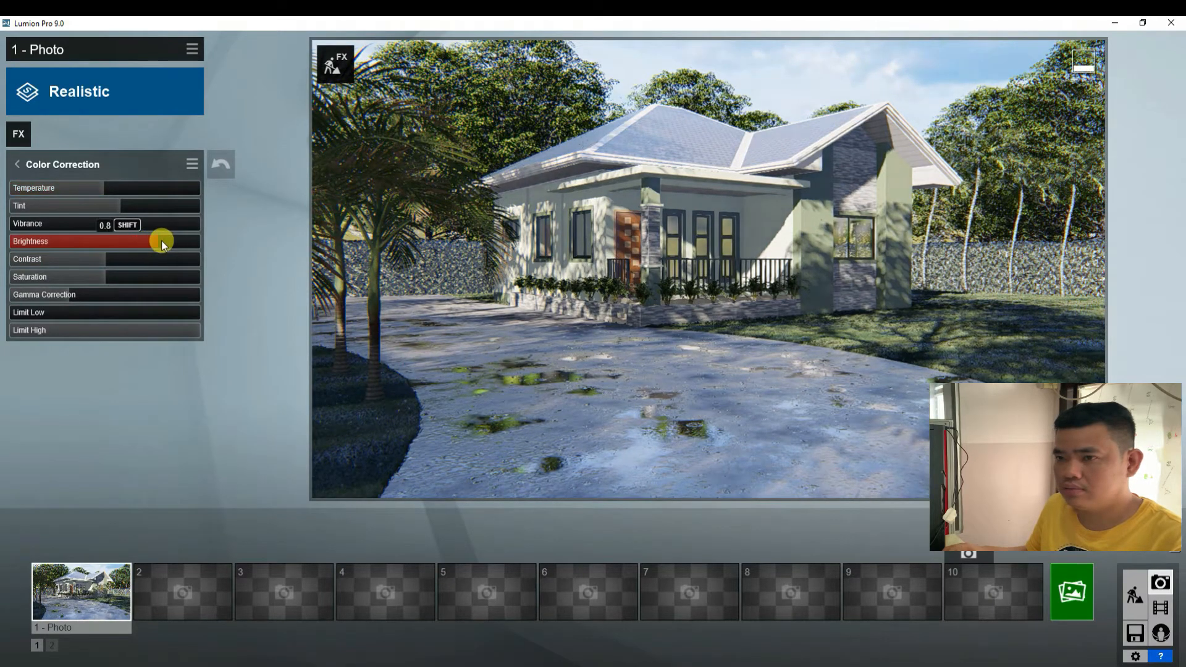
{"action": "left_click", "coordinate": [19, 164]}
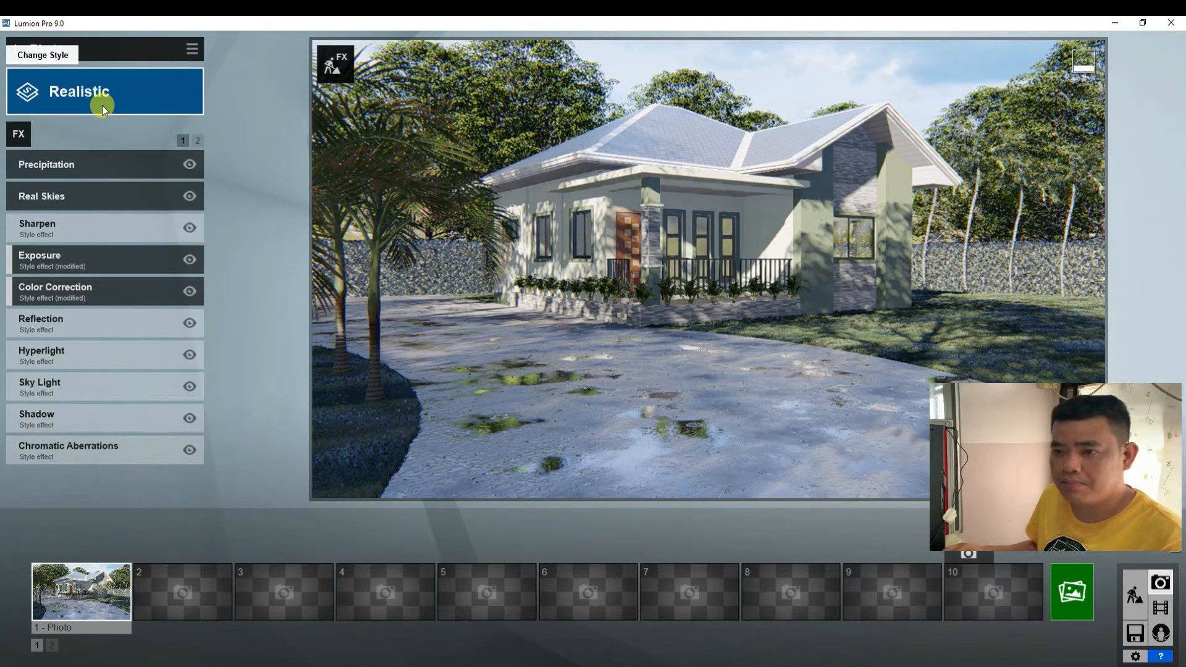
Step: Lower the photo's Exposure effect slightly
{"action": "left_click", "coordinate": [84, 264]}
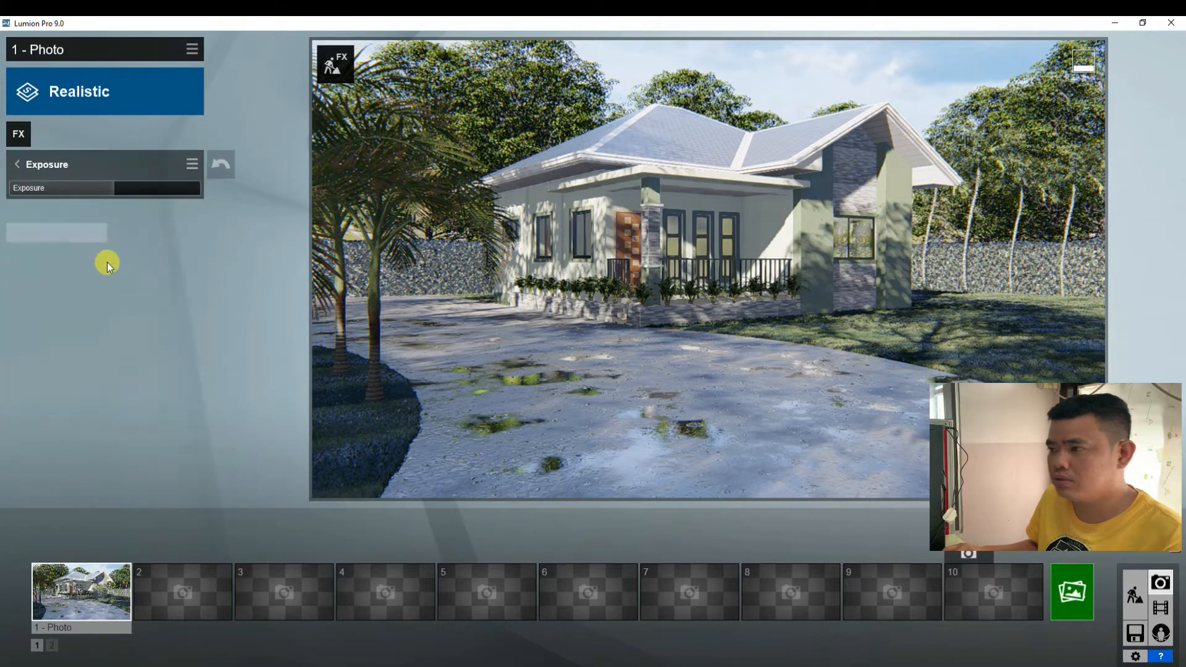
{"action": "left_click", "coordinate": [106, 187]}
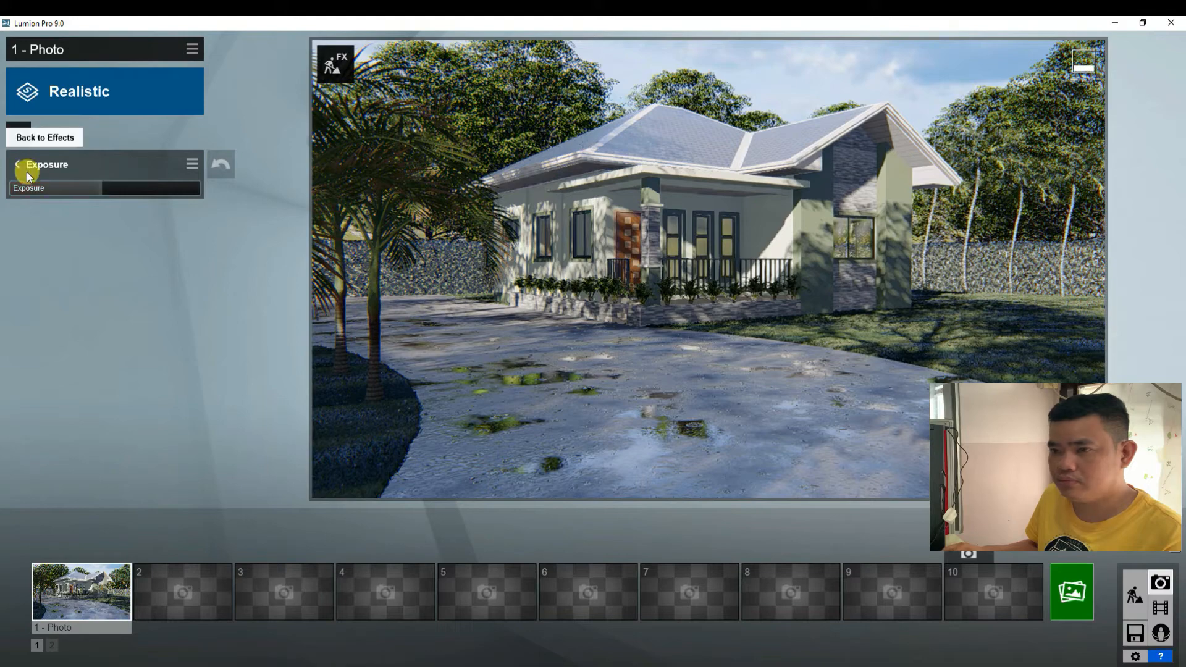
{"action": "left_click", "coordinate": [20, 164]}
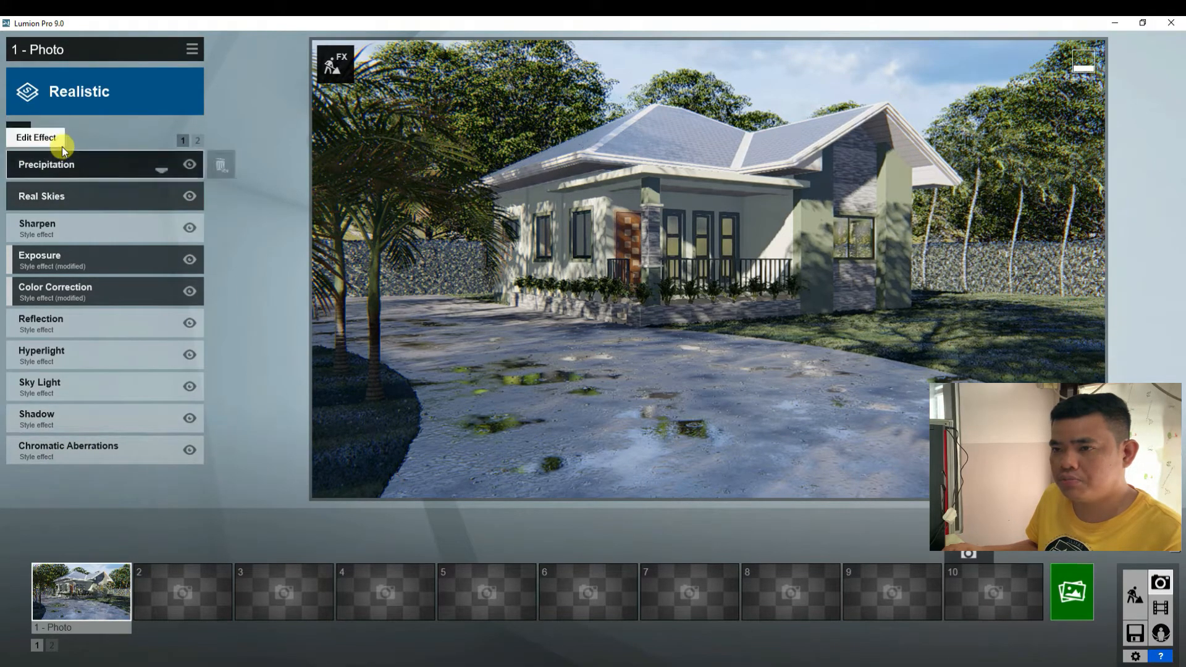
{"action": "left_click", "coordinate": [44, 172]}
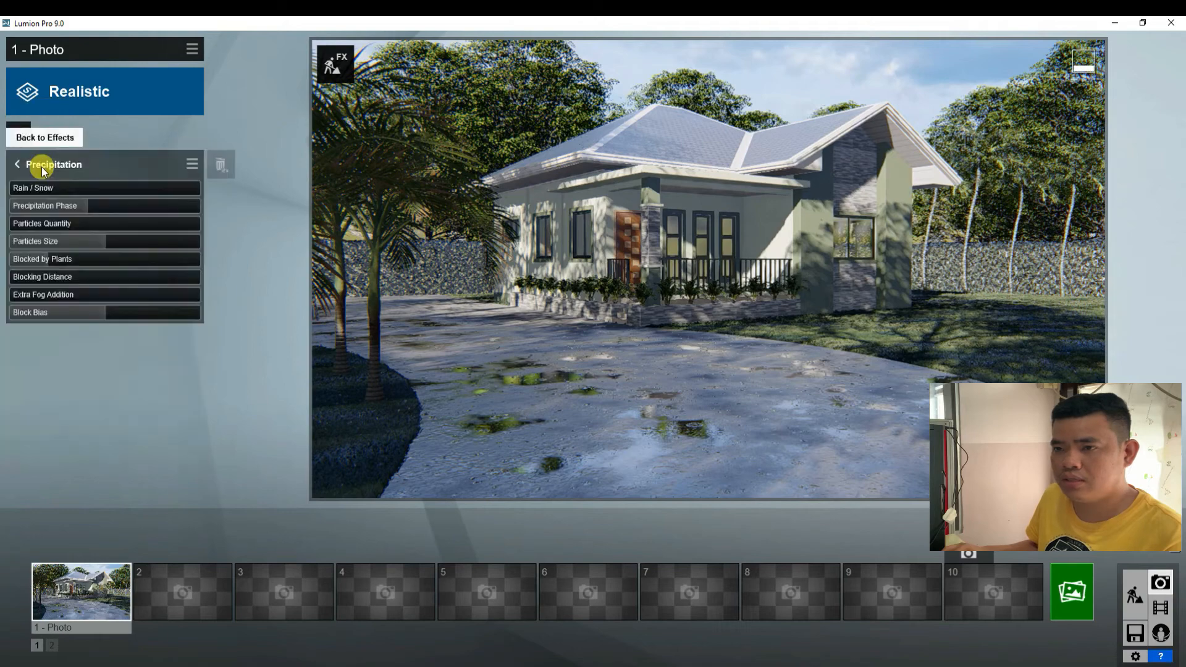
{"action": "left_click", "coordinate": [20, 127]}
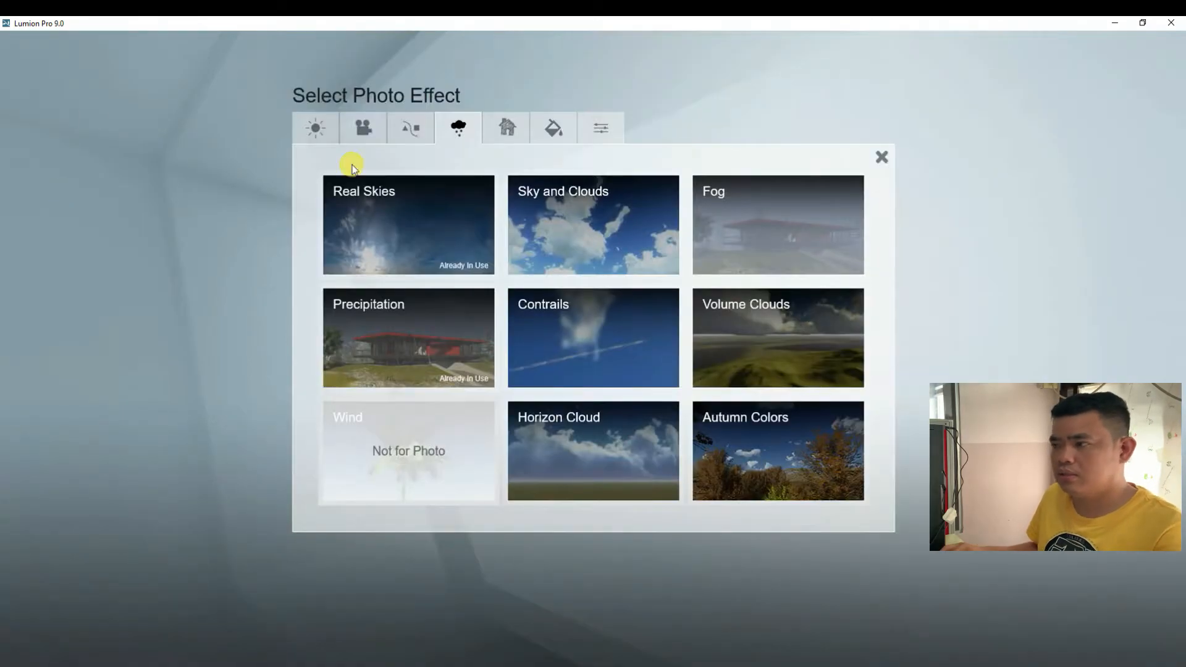
{"action": "left_click", "coordinate": [402, 255]}
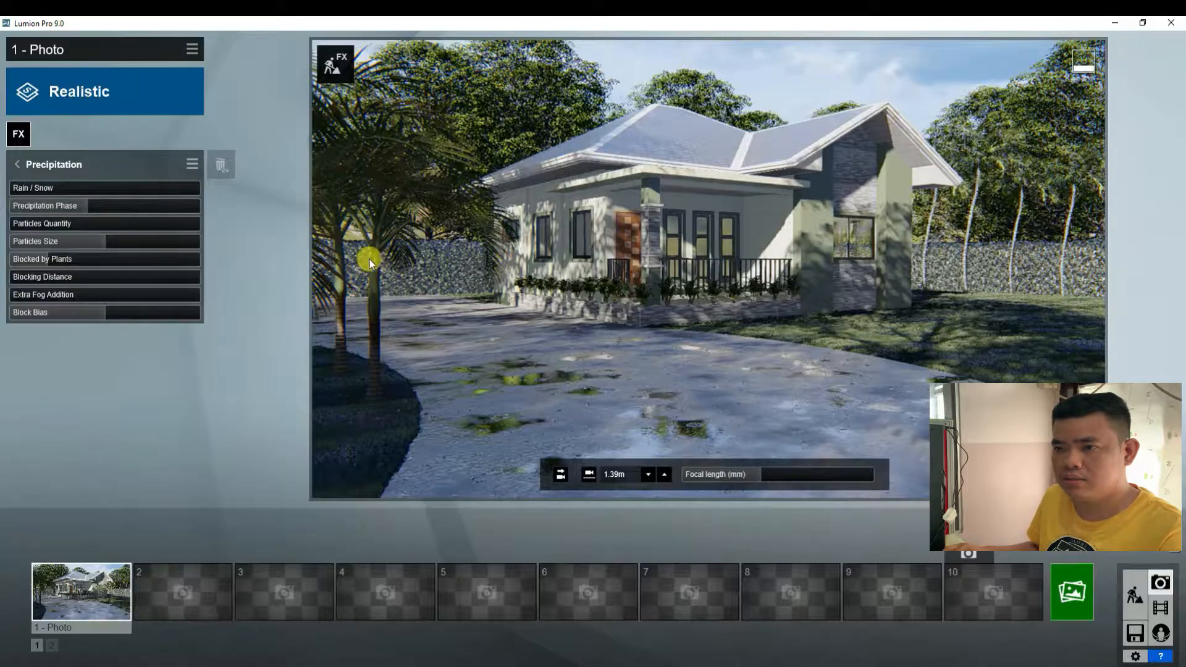
{"action": "left_click", "coordinate": [17, 163]}
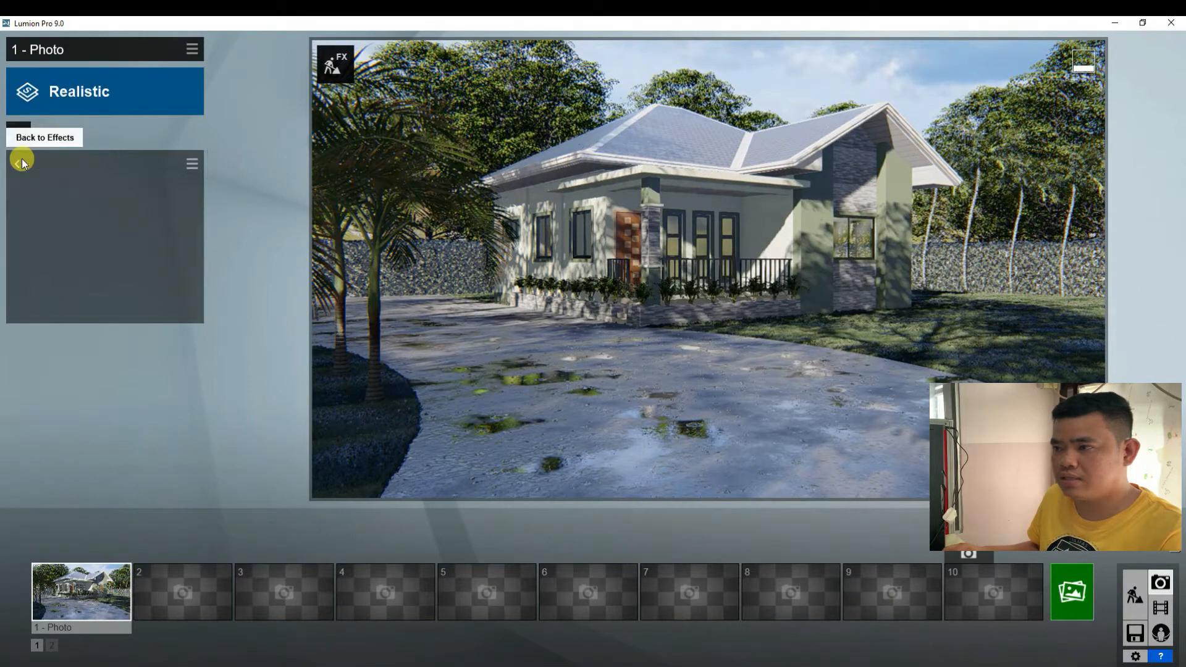
Step: Try the deep blue Cloudy sky with small clouds near the horizon in the Real Skies effect and rotate its heading
{"action": "left_click", "coordinate": [67, 196]}
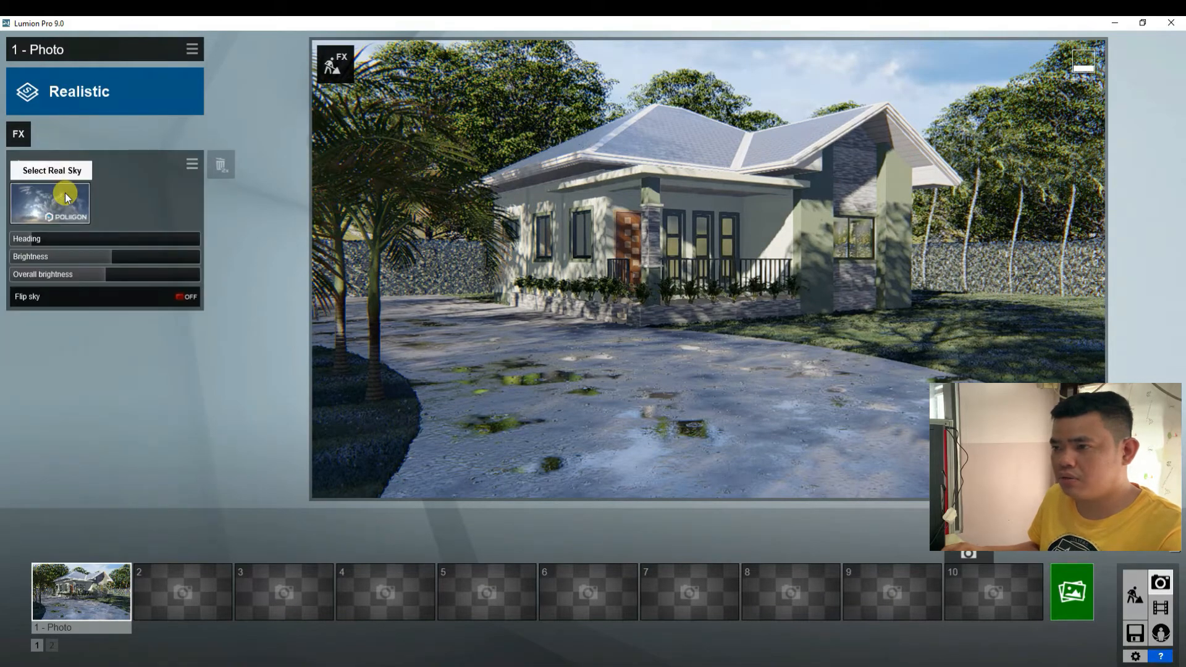
{"action": "left_click", "coordinate": [62, 194]}
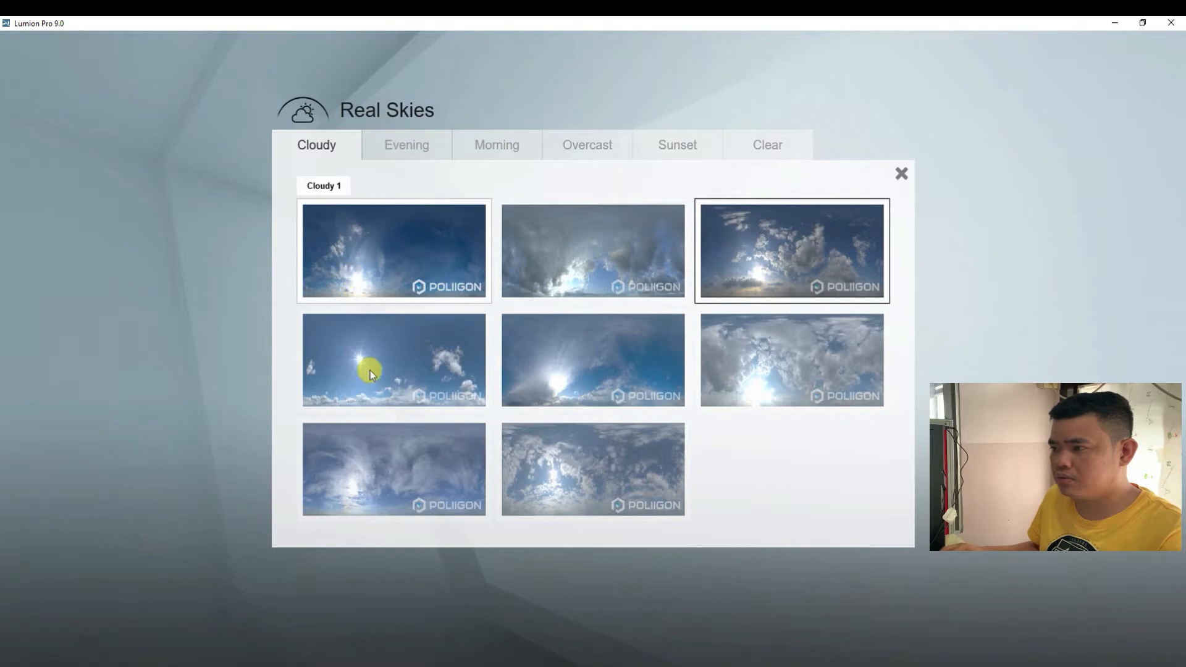
{"action": "left_click", "coordinate": [397, 347]}
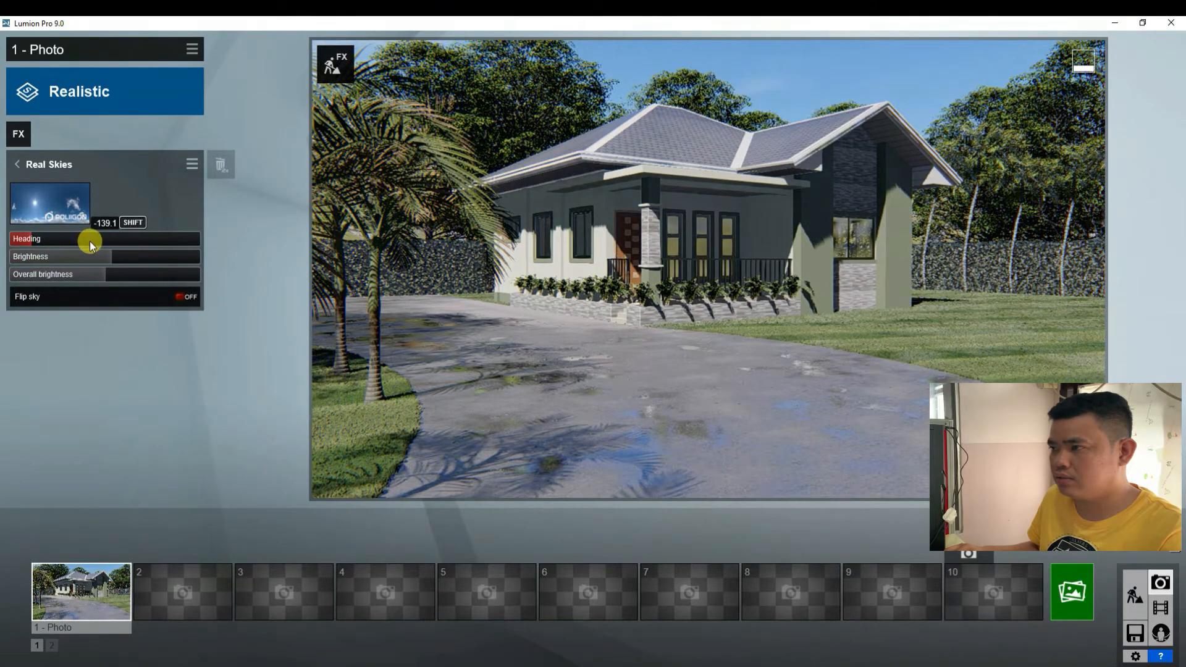
{"action": "left_click_drag", "start_coordinate": [90, 241], "coordinate": [170, 258]}
Step: Change the Real Skies image to Cloudy 1 and set its heading to 139.1
{"action": "left_click", "coordinate": [50, 206]}
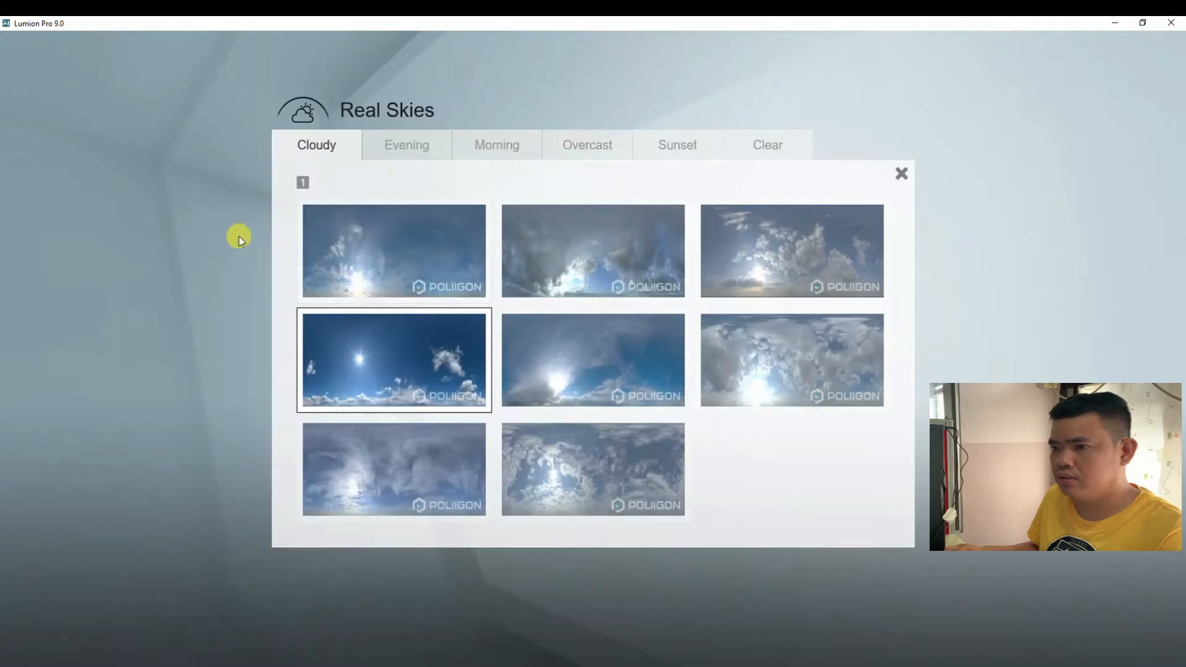
{"action": "left_click", "coordinate": [345, 239]}
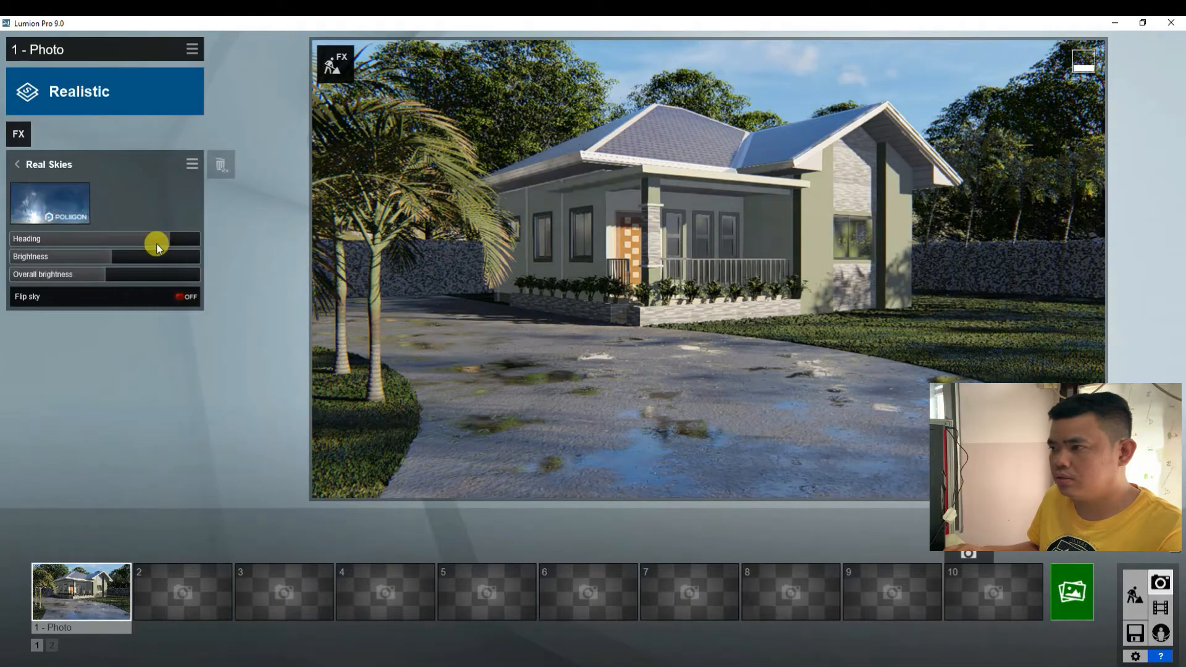
{"action": "left_click_drag", "start_coordinate": [174, 243], "coordinate": [180, 242]}
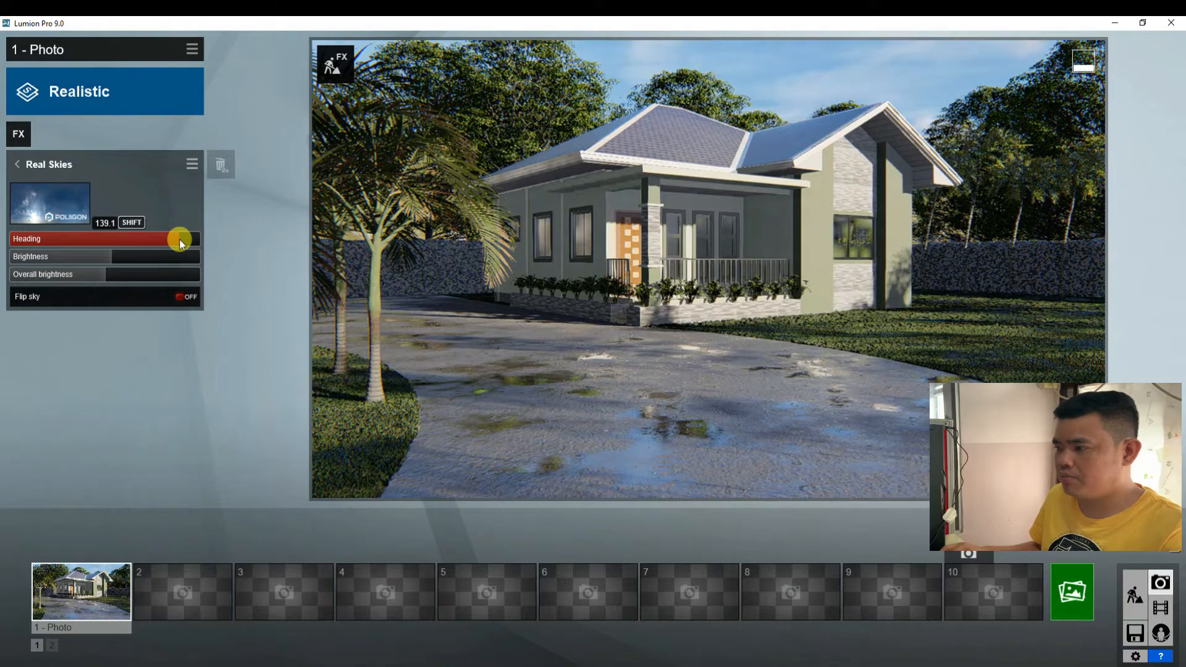
Step: Render the shot with the changed sky at Desktop size, 1920x1080, overwriting 1.jpg in Downloads
{"action": "left_click", "coordinate": [1065, 590]}
{"action": "left_click", "coordinate": [472, 520]}
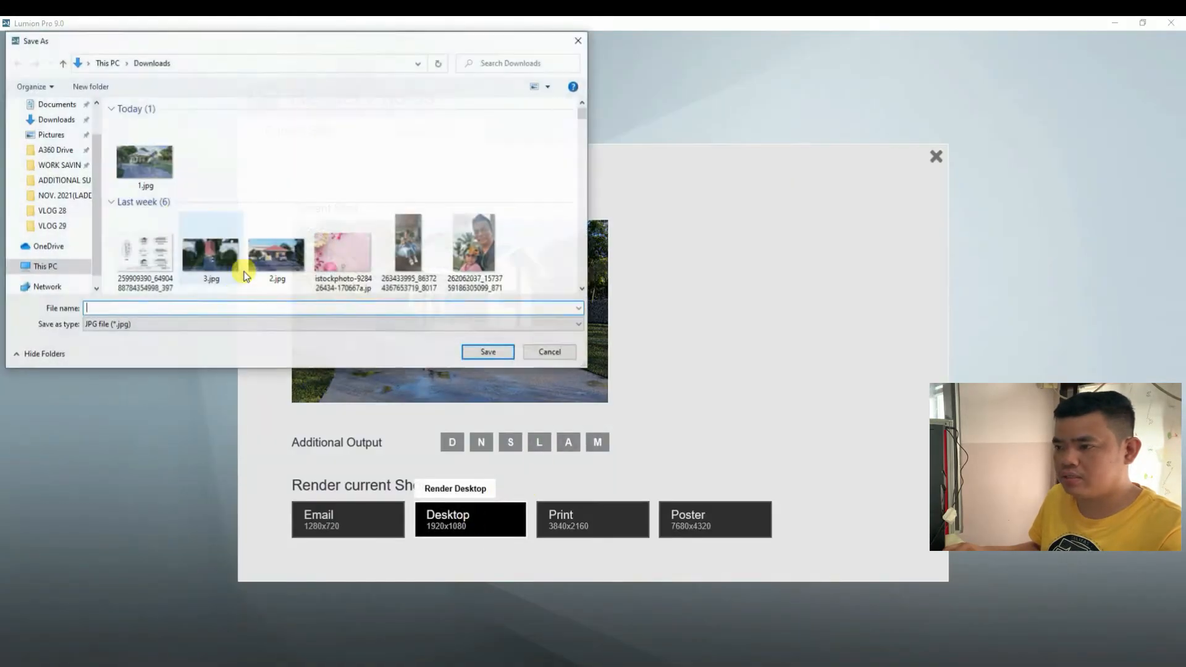
{"action": "left_click", "coordinate": [488, 353]}
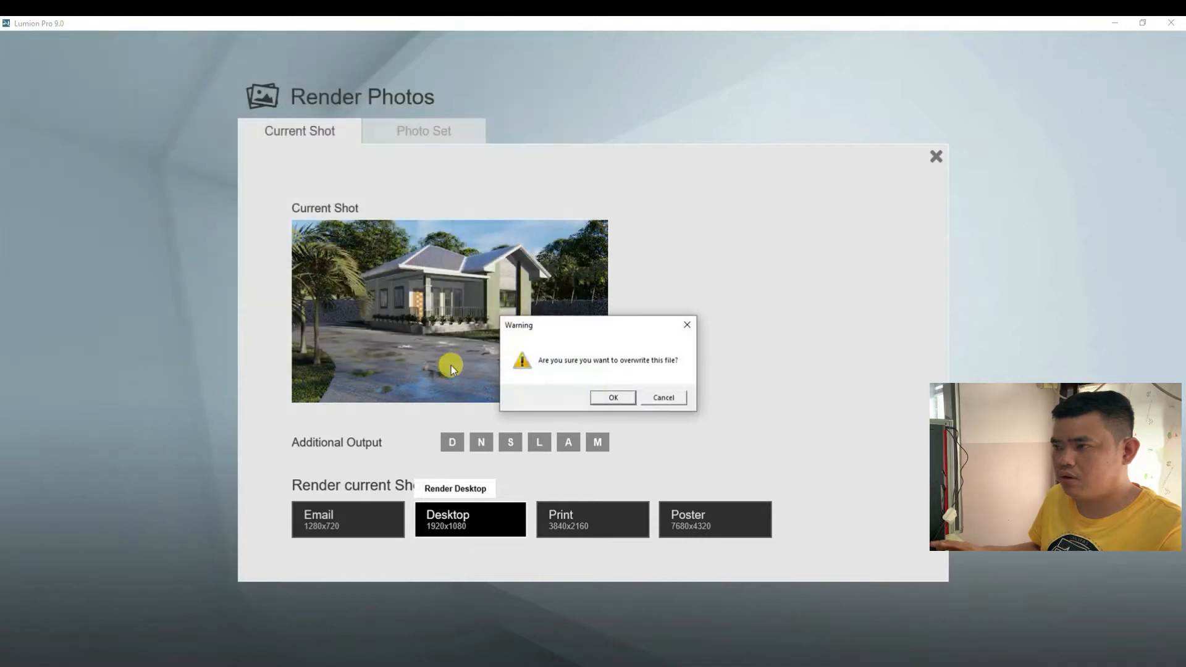
{"action": "left_click", "coordinate": [612, 398]}
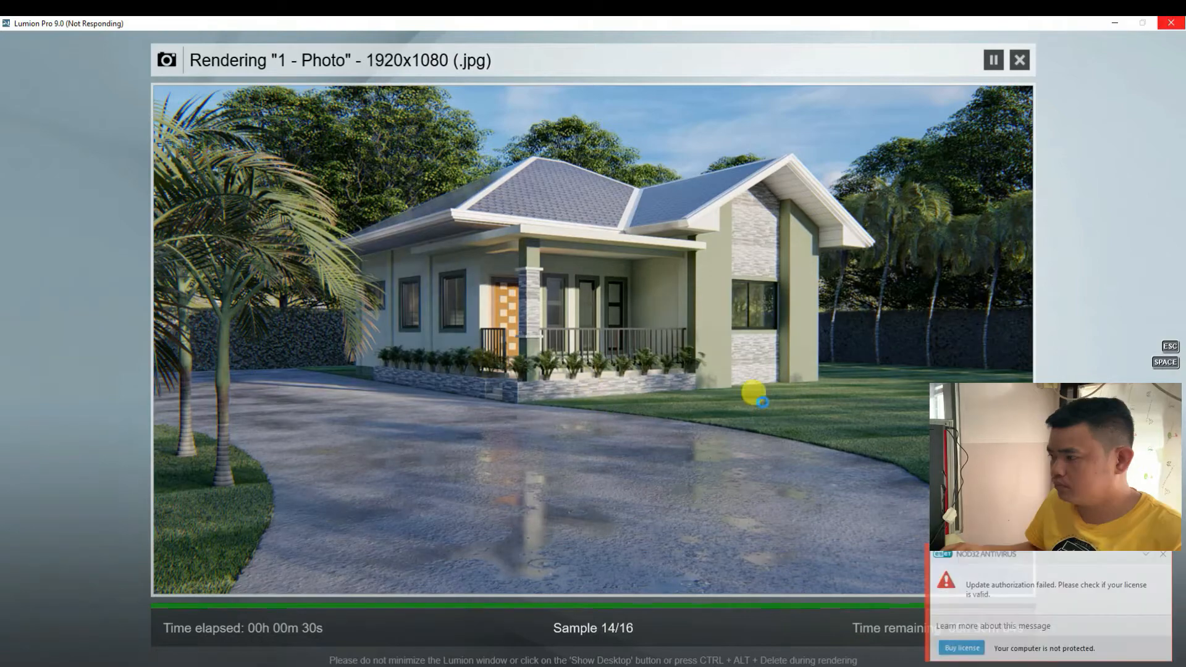
Step: Dismiss the antivirus notification and close the finished render
{"action": "left_click", "coordinate": [1163, 554]}
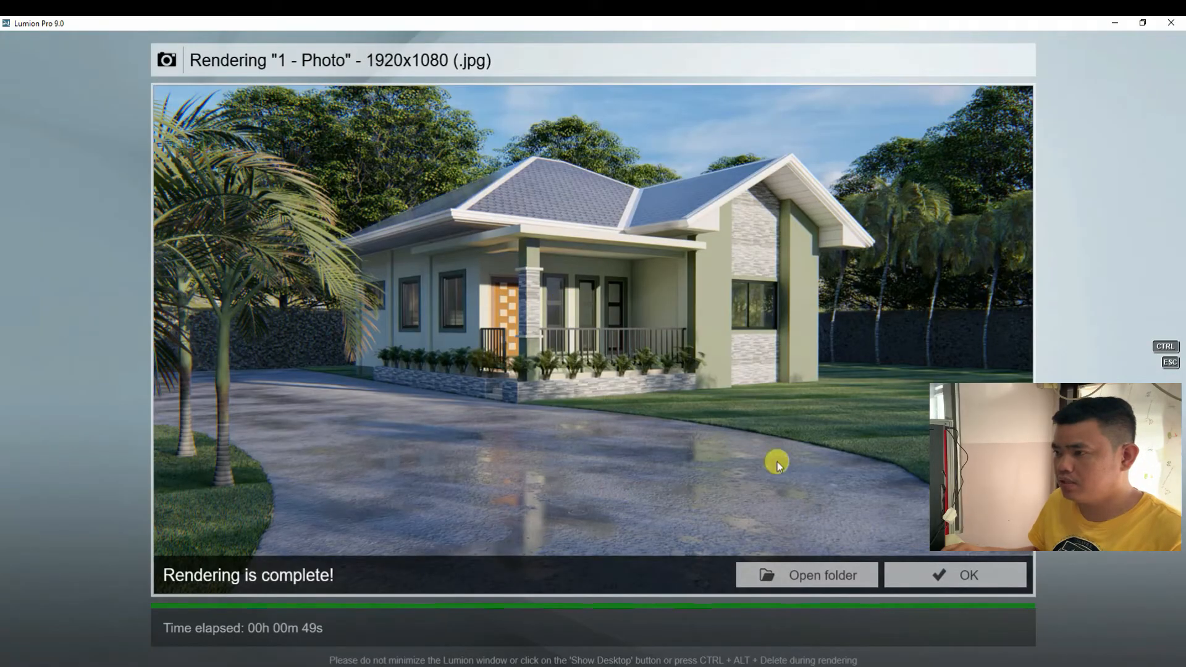
{"action": "left_click", "coordinate": [958, 580]}
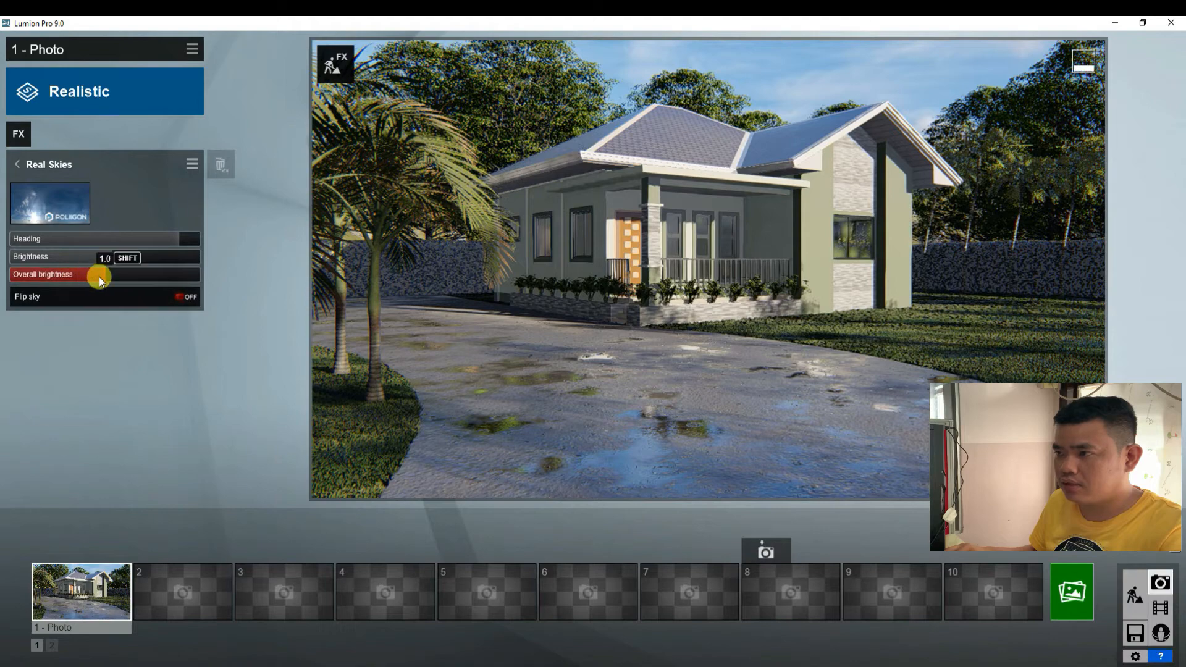
Step: Raise the Overall brightness of the Real Skies effect slightly and set its heading to 180.0
{"action": "left_click", "coordinate": [122, 280]}
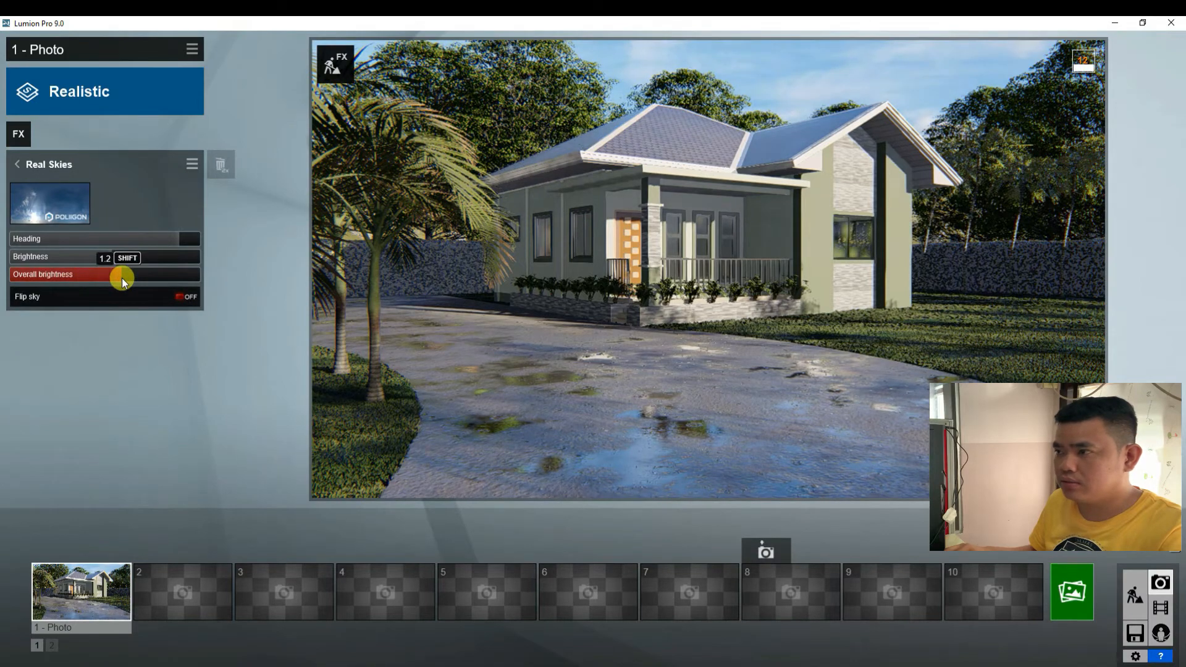
{"action": "left_click", "coordinate": [168, 283]}
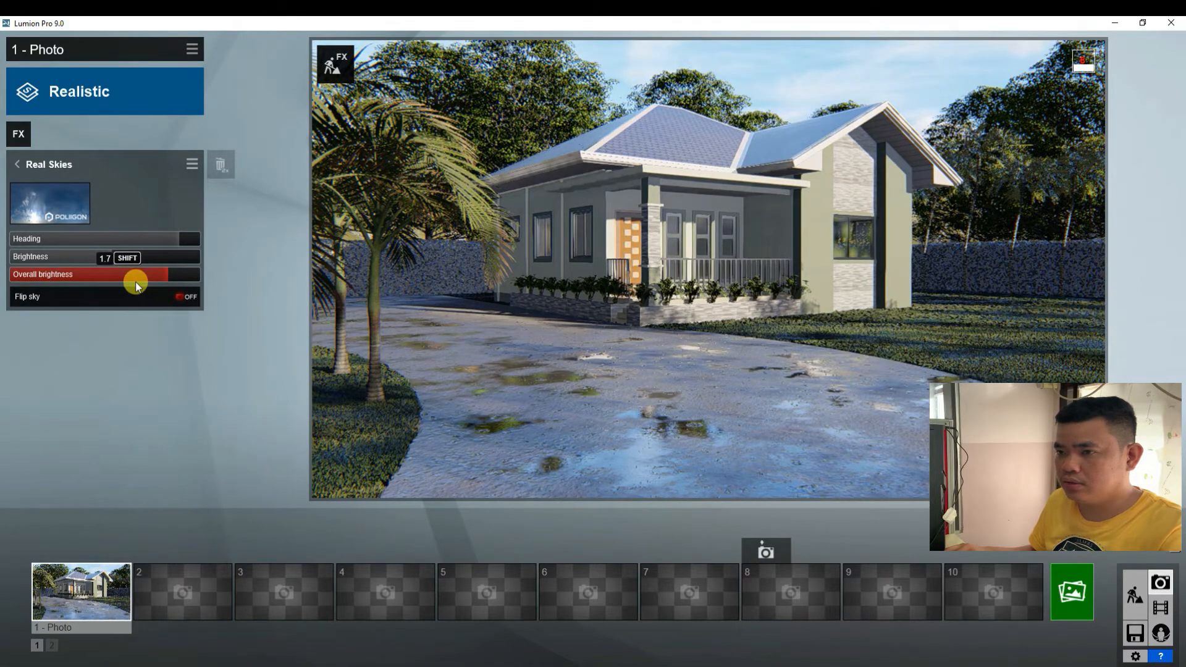
{"action": "left_click", "coordinate": [142, 285]}
{"action": "left_click", "coordinate": [183, 238]}
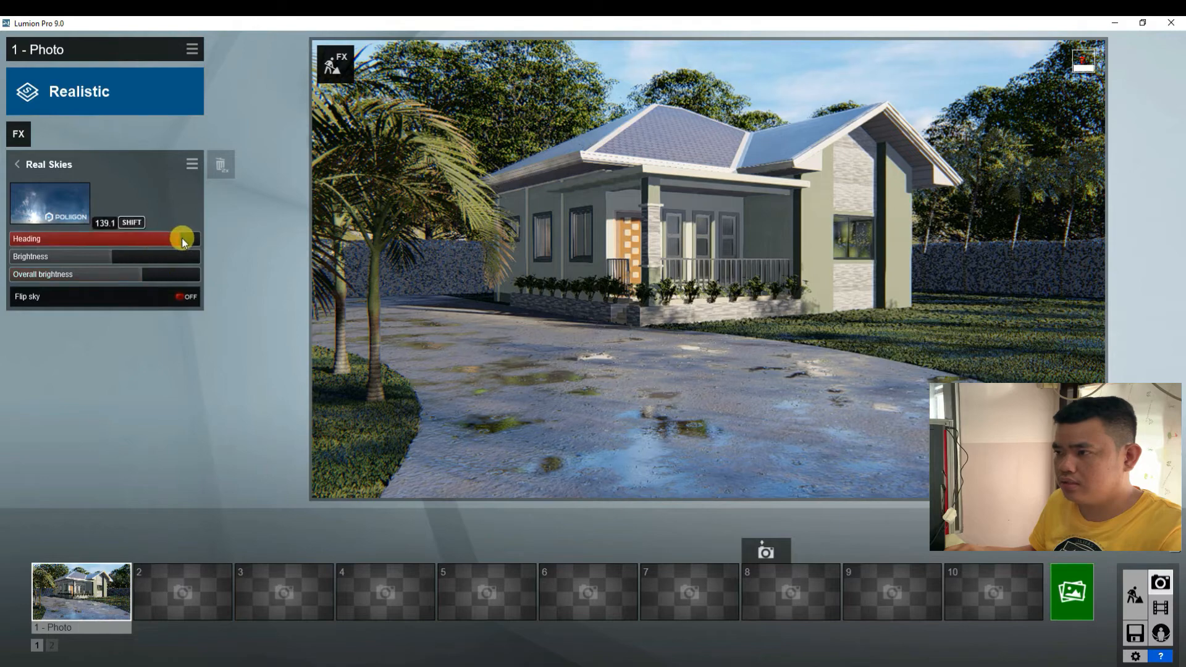
{"action": "left_click_drag", "start_coordinate": [191, 240], "coordinate": [217, 246]}
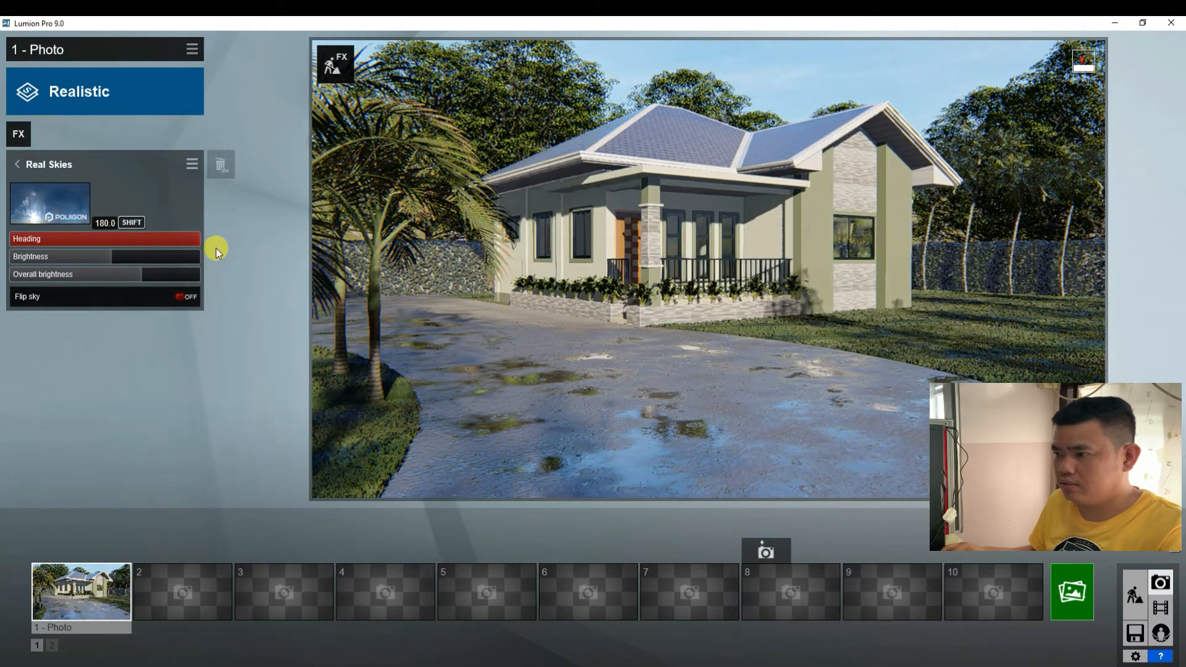
Step: Reframe the corner view of the bungalow from farther back and set the focal length to 36.7 mm
{"action": "right_click_drag", "start_coordinate": [747, 421], "coordinate": [763, 467]}
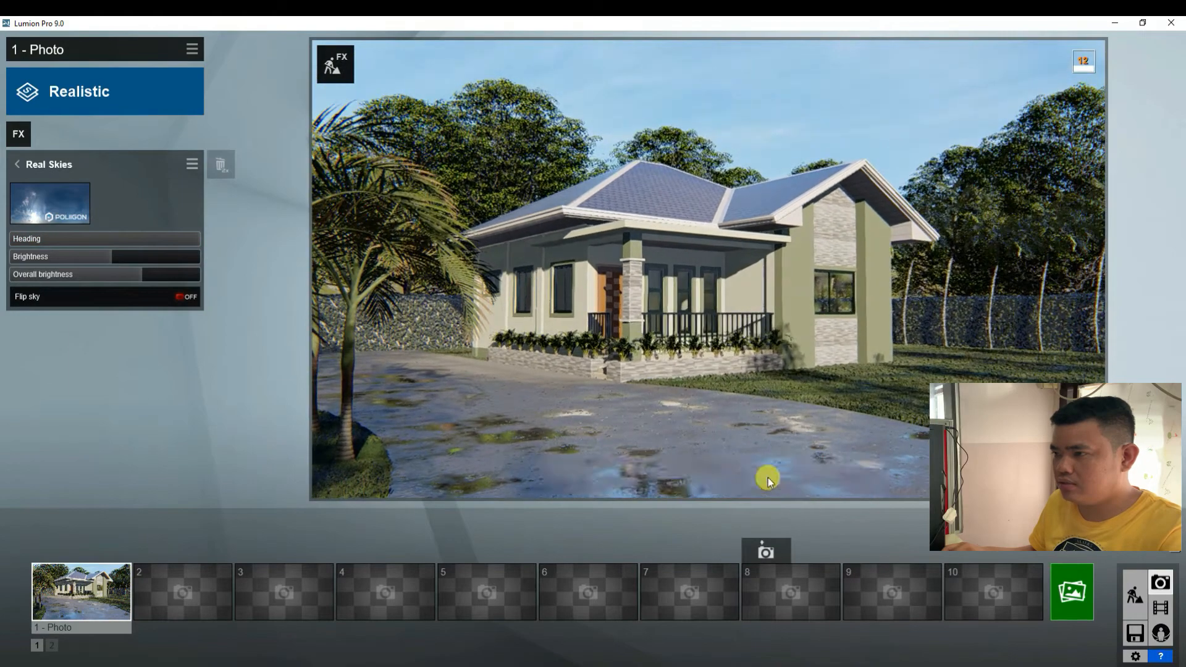
{"action": "left_click_drag", "start_coordinate": [764, 474], "coordinate": [776, 477]}
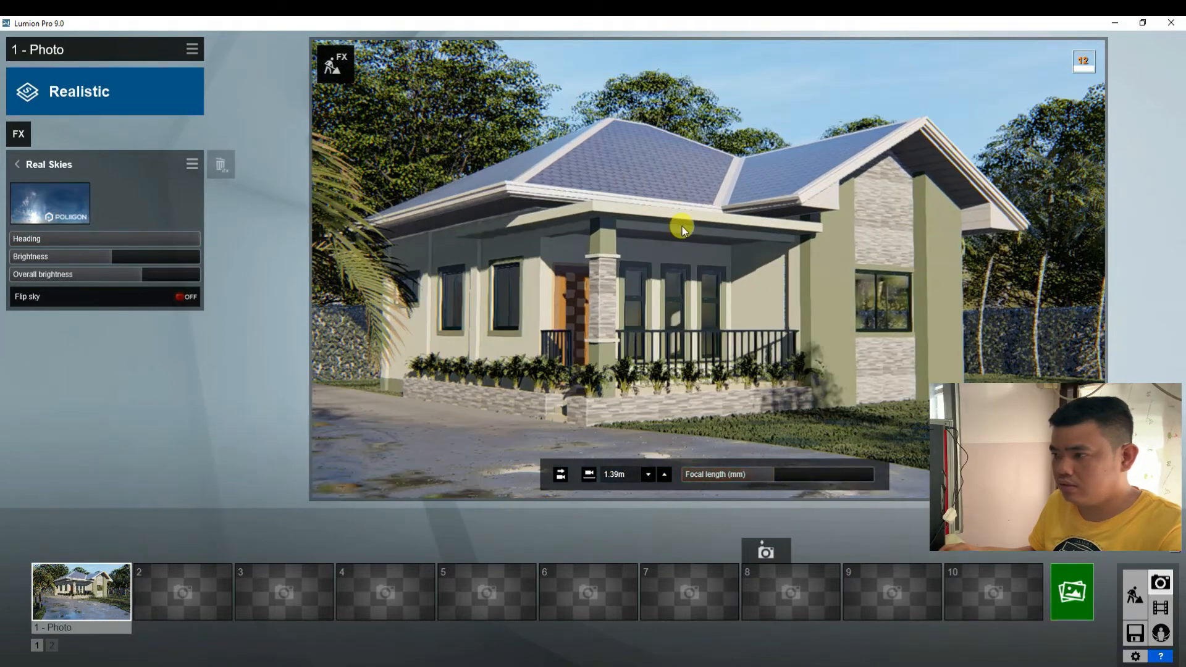
{"action": "scroll", "coordinate": [682, 229], "scroll_direction": "down", "scroll_amount": 10}
{"action": "scroll", "coordinate": [724, 317], "scroll_direction": "up", "scroll_amount": 10}
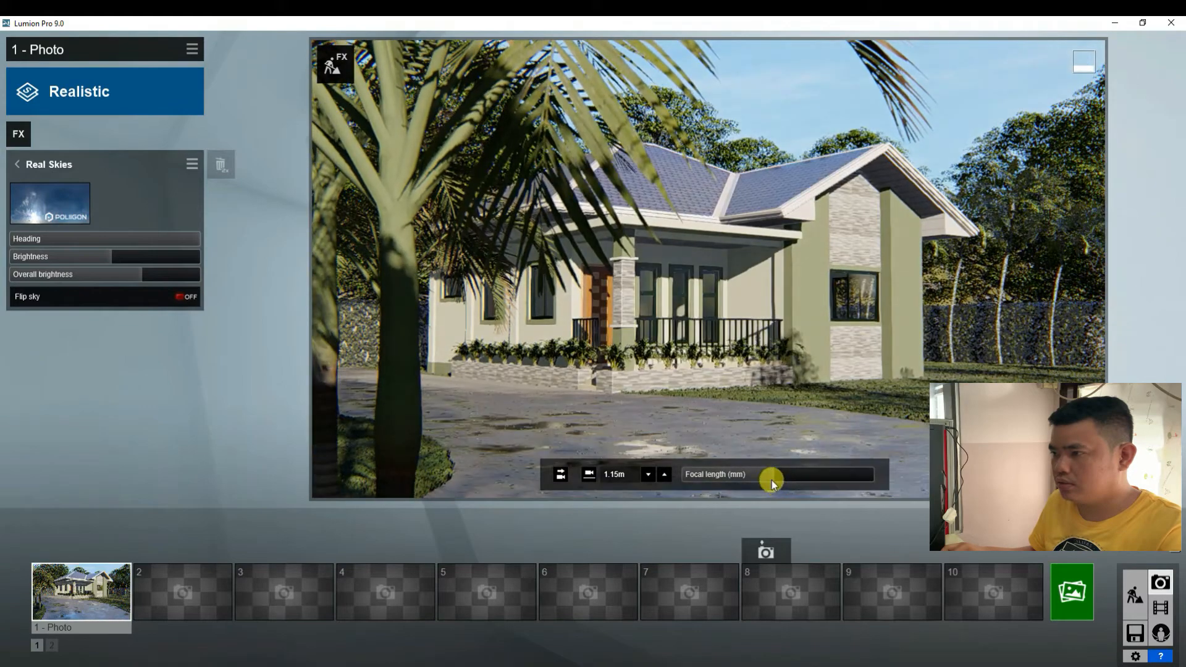
{"action": "left_click_drag", "start_coordinate": [772, 480], "coordinate": [750, 474]}
Step: Adjust the camera to a height of 0.92 m with palm fronds framing the house, and set the focal length to 39.1 mm
{"action": "key", "text": "q"}
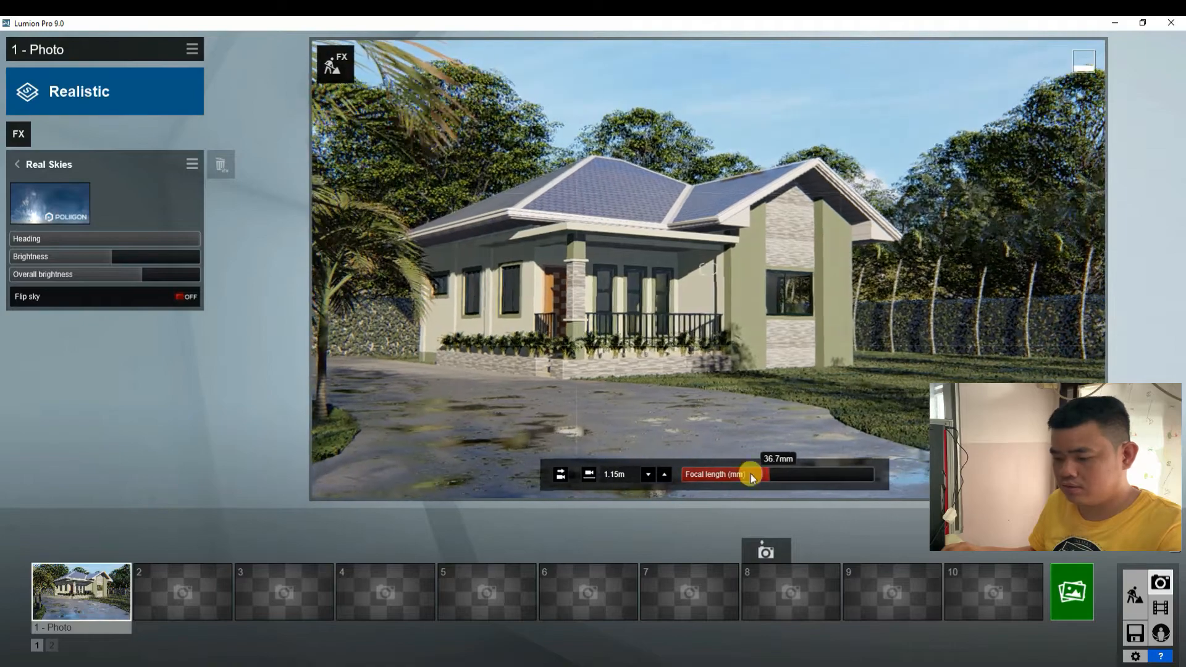
{"action": "key", "text": "e"}
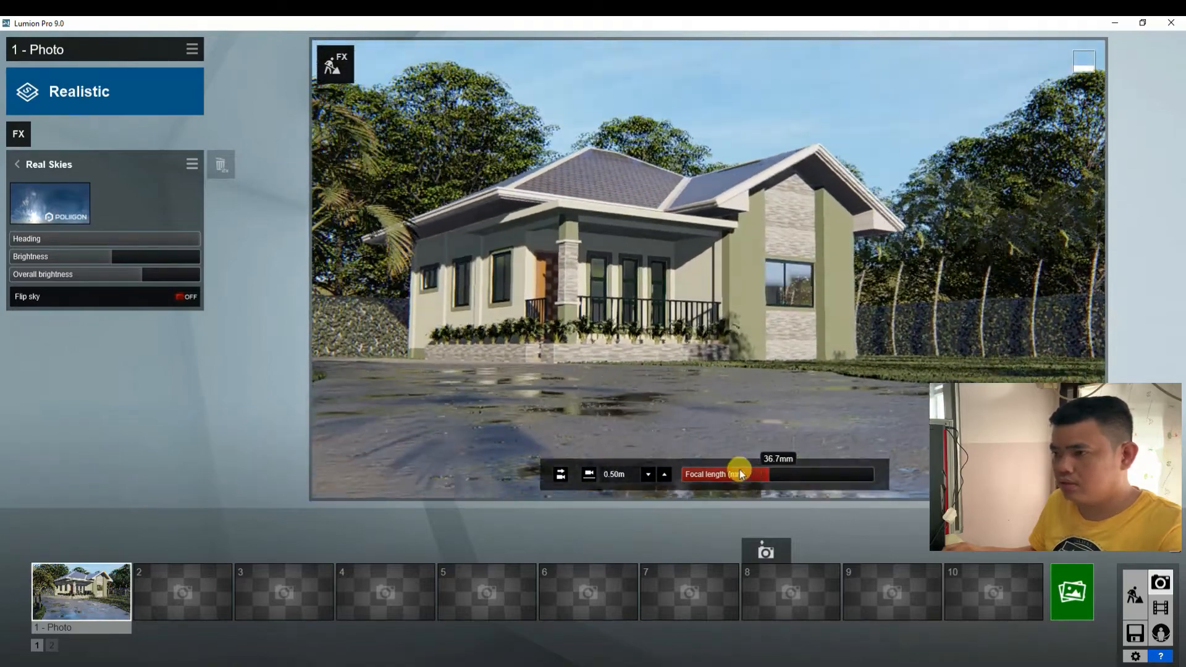
{"action": "mouse_move", "coordinate": [740, 469]}
{"action": "left_mouse_down"}
{"action": "mouse_move", "coordinate": [754, 488]}
{"action": "mouse_move", "coordinate": [784, 476]}
{"action": "mouse_move", "coordinate": [751, 473]}
{"action": "left_mouse_up"}
{"action": "key", "text": "a"}
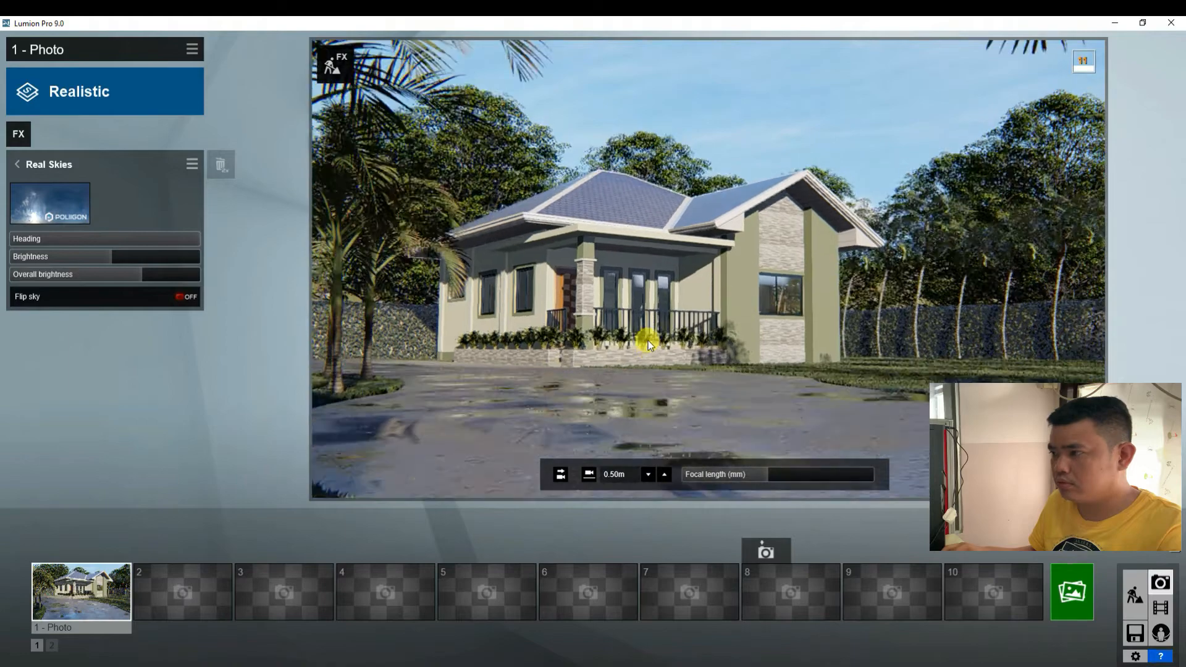
{"action": "key", "text": "q"}
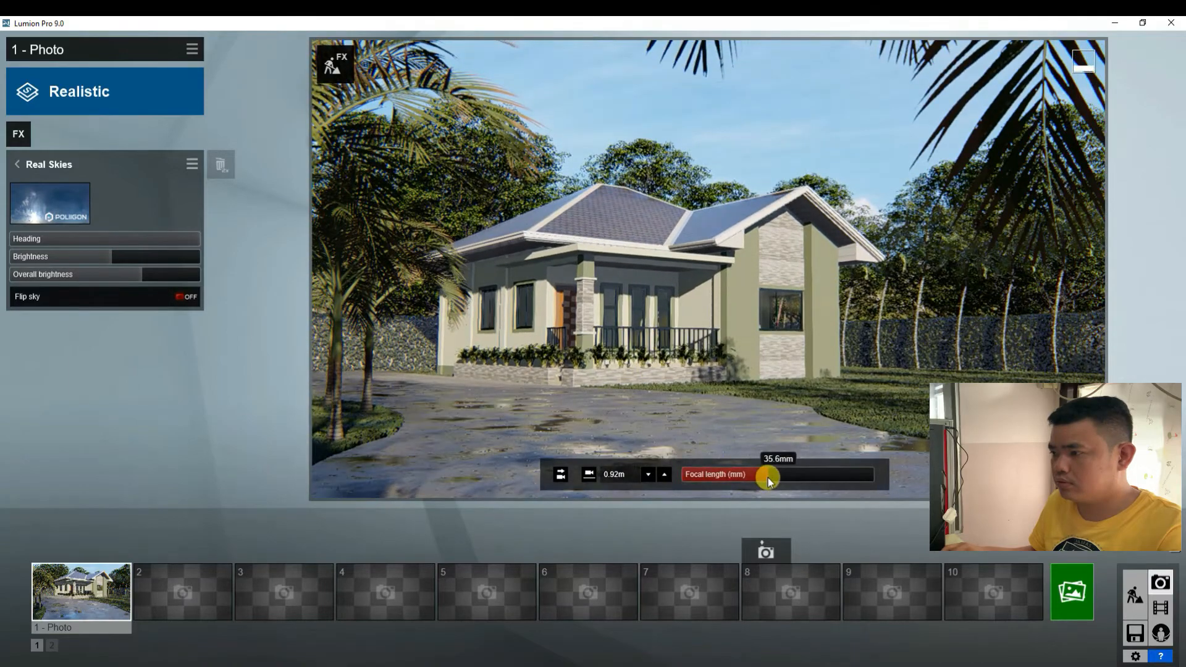
{"action": "left_click_drag", "start_coordinate": [769, 481], "coordinate": [773, 472]}
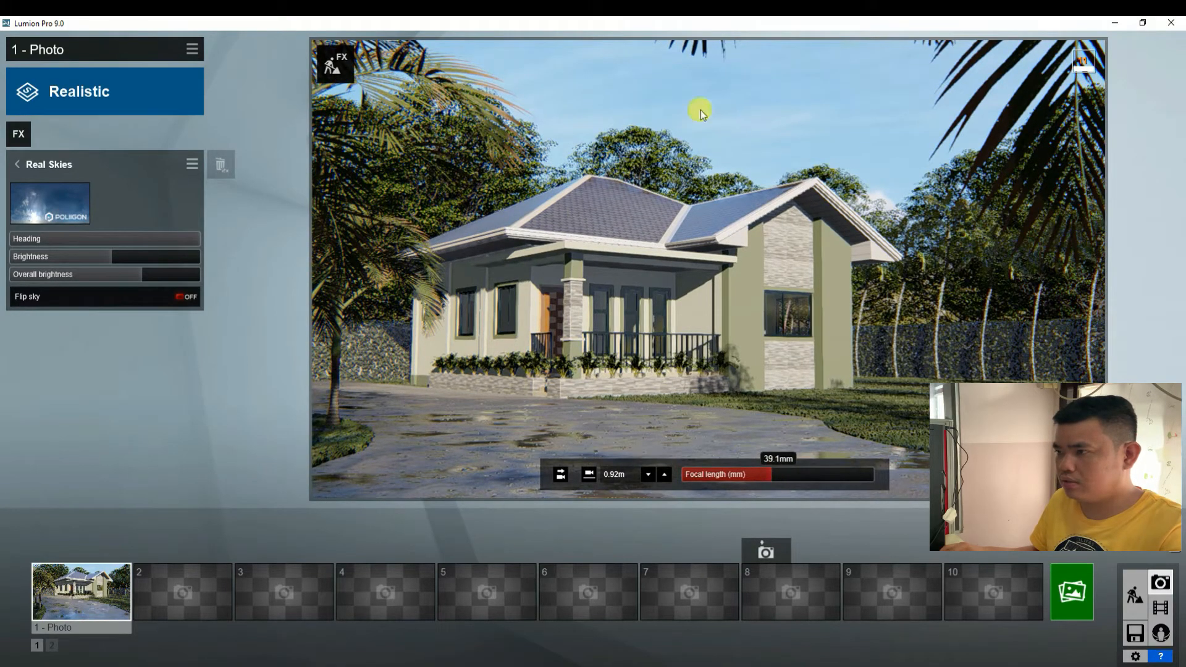
Step: Render the reframed corner view at Desktop size, 1920x1080, overwriting 1.jpg in Downloads, and close the finished render
{"action": "left_click", "coordinate": [1066, 593]}
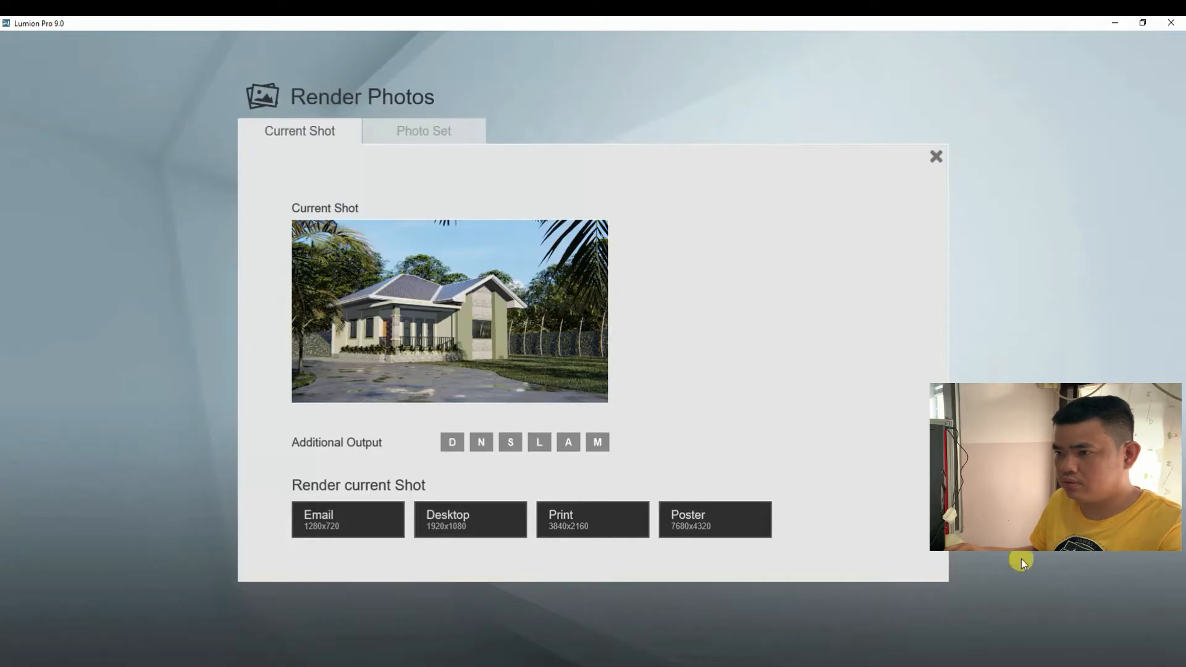
{"action": "left_click", "coordinate": [469, 523]}
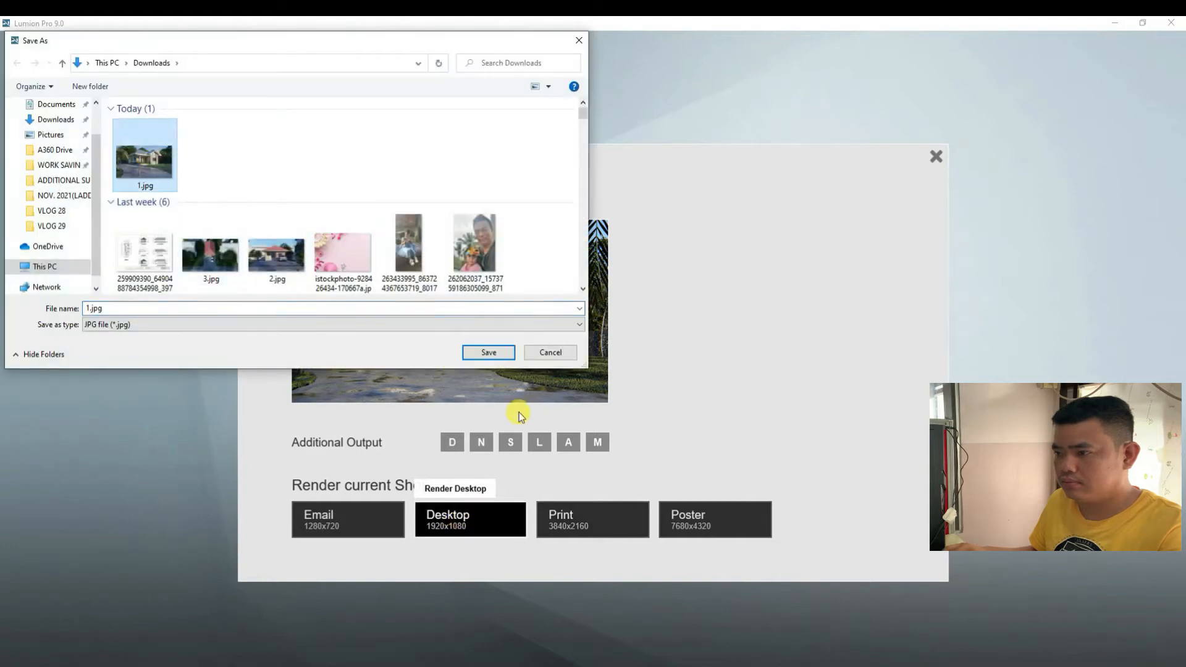
{"action": "left_click", "coordinate": [483, 352]}
{"action": "left_click", "coordinate": [599, 398]}
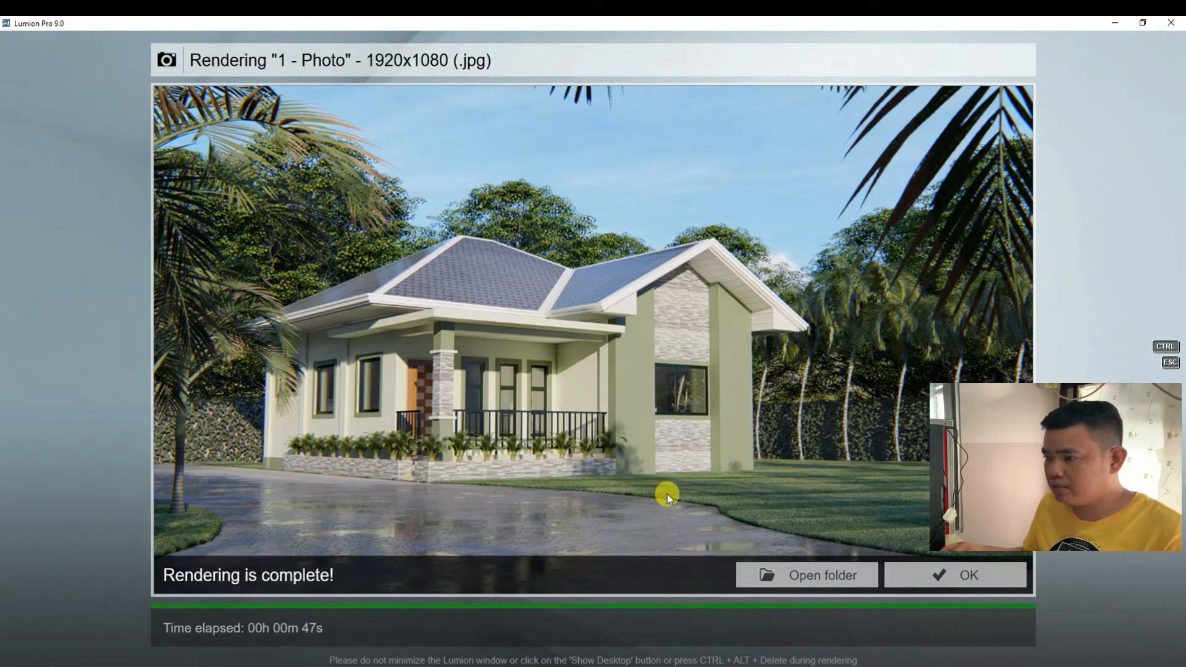
{"action": "left_click", "coordinate": [928, 575]}
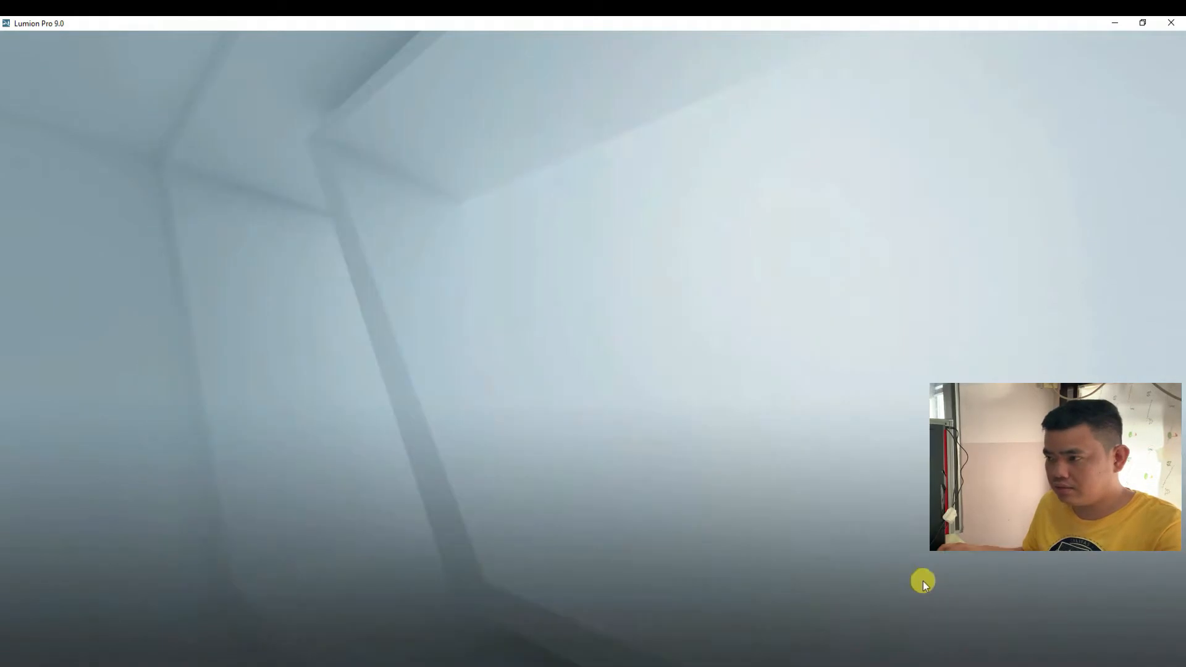
Step: Frame the bungalow's front elevation from a camera height of about 1.82 m and store the view in photo slot 2
{"action": "key", "text": "w"}
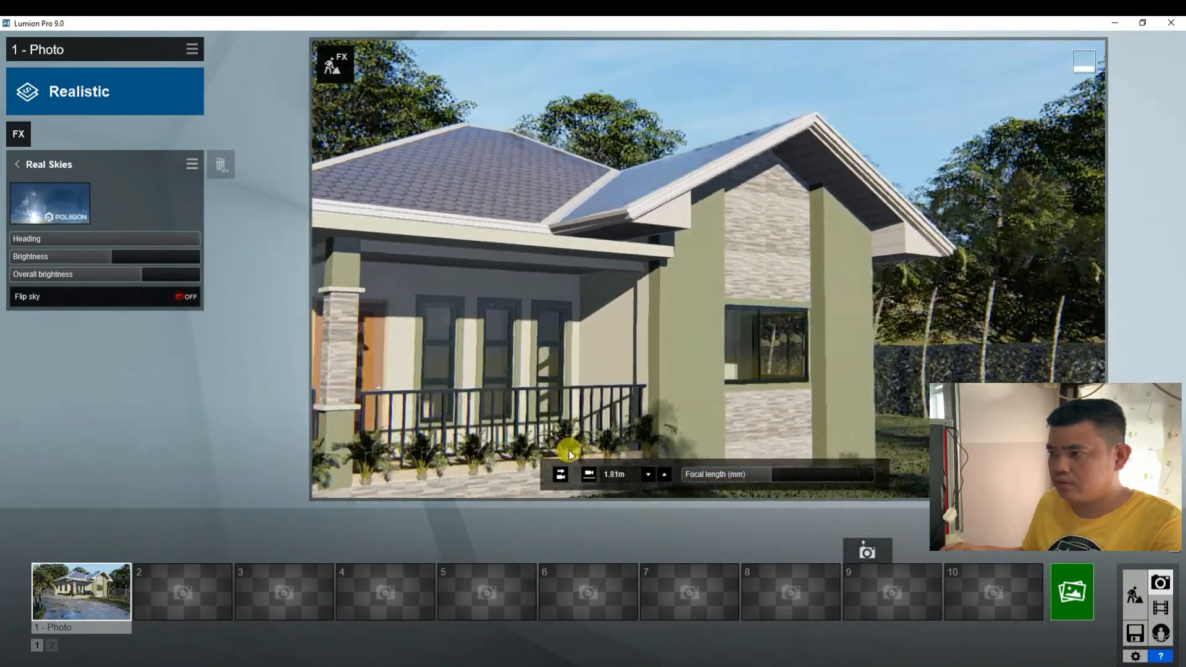
{"action": "right_click_drag", "start_coordinate": [570, 454], "coordinate": [399, 298]}
{"action": "key", "text": "d"}
{"action": "key", "text": "w"}
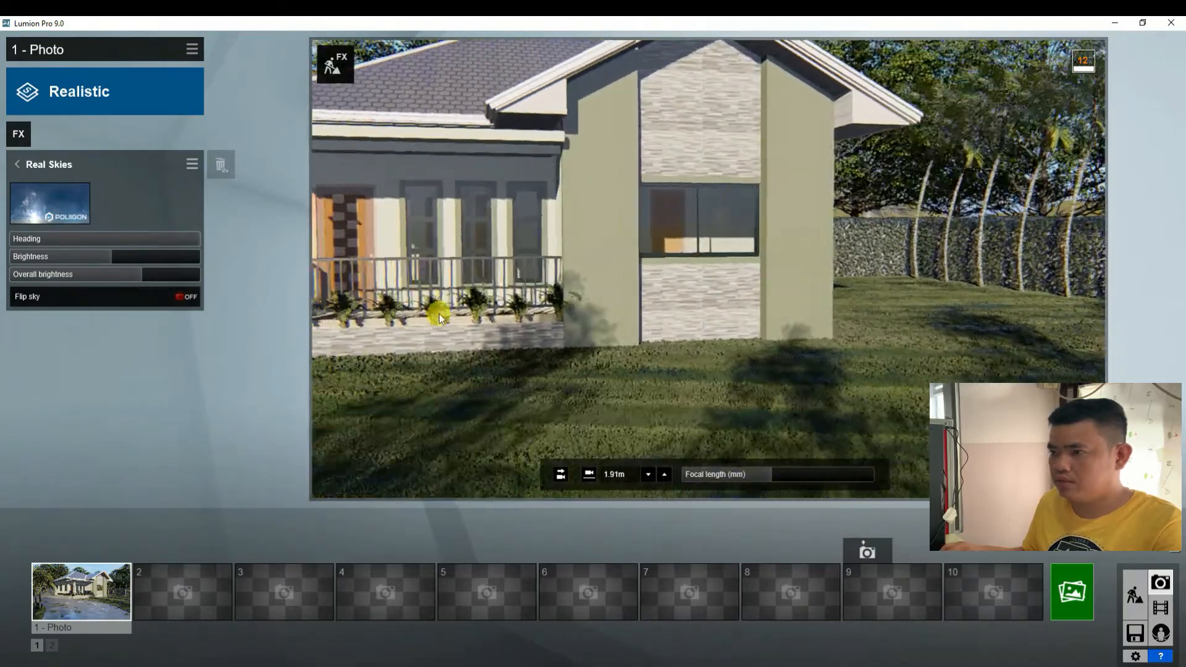
{"action": "key", "text": "a"}
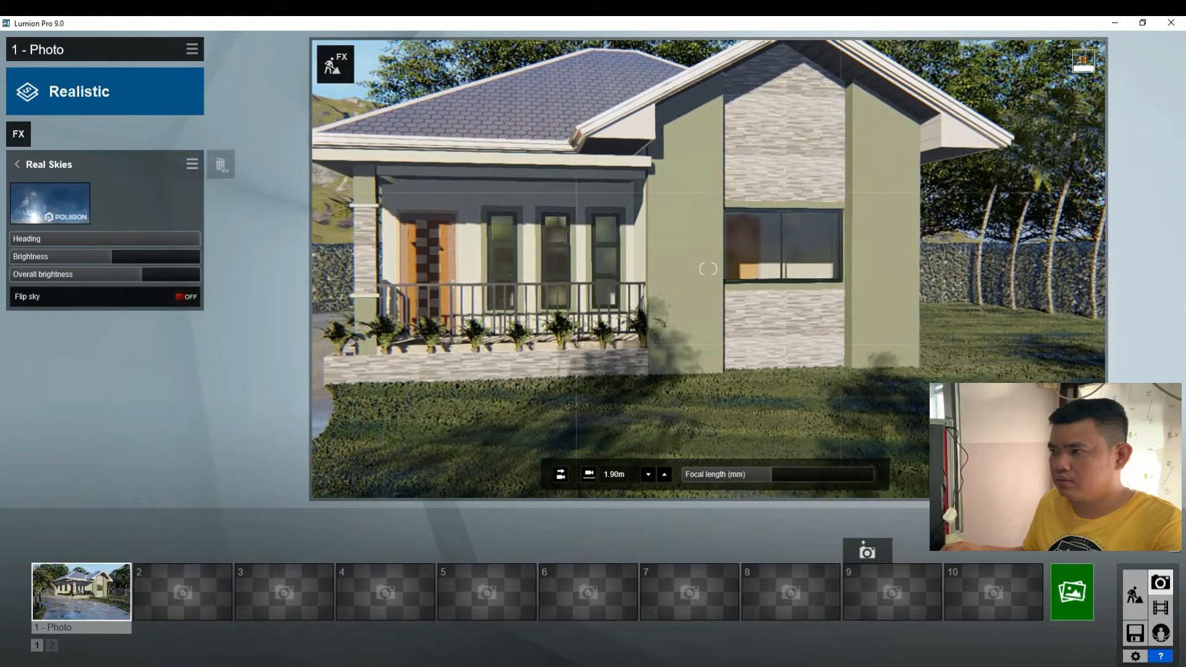
{"action": "key", "text": "a"}
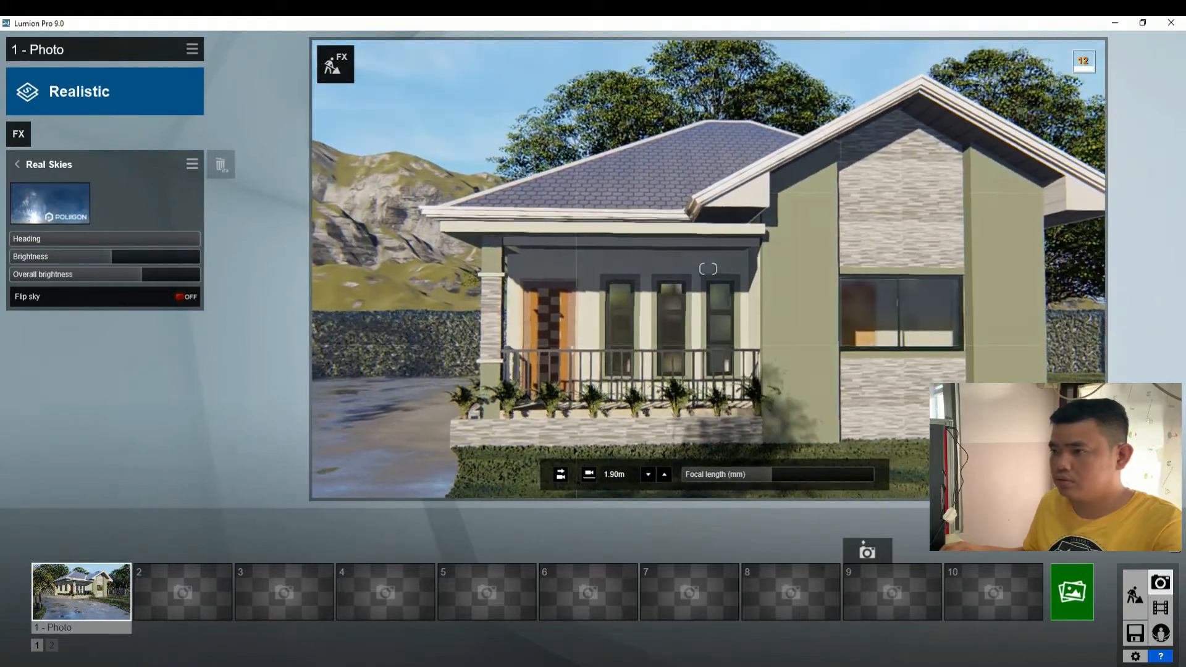
{"action": "key", "text": "d"}
{"action": "right_click_drag", "start_coordinate": [436, 318], "coordinate": [436, 321]}
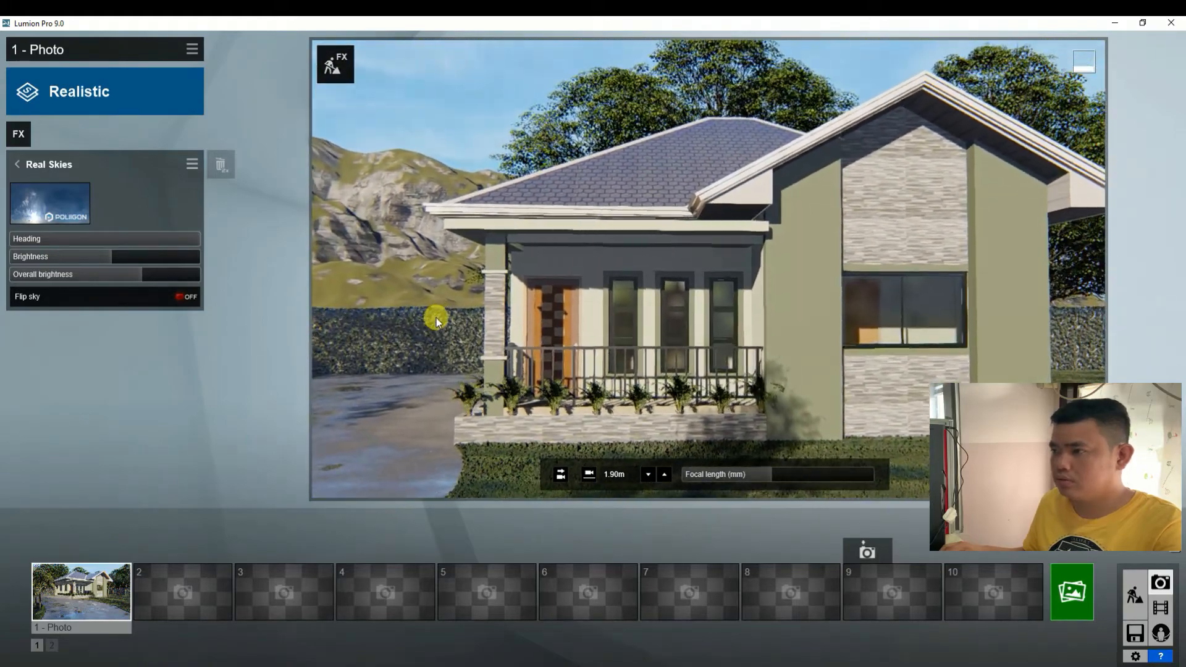
{"action": "key", "text": "d"}
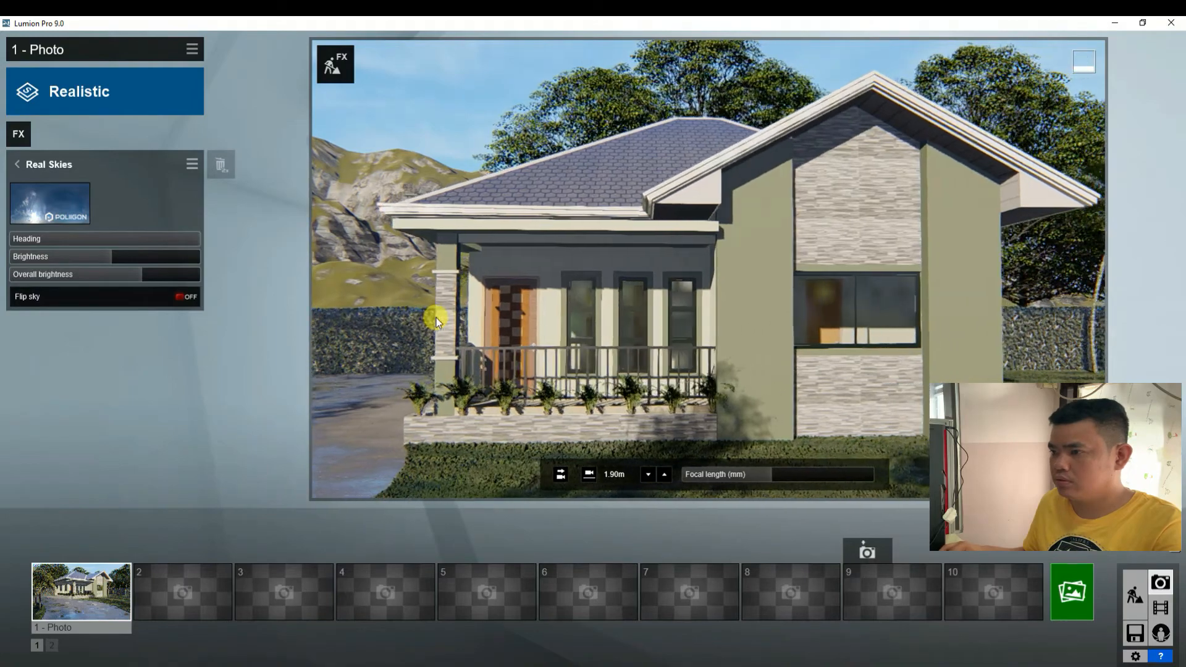
{"action": "key", "text": "s"}
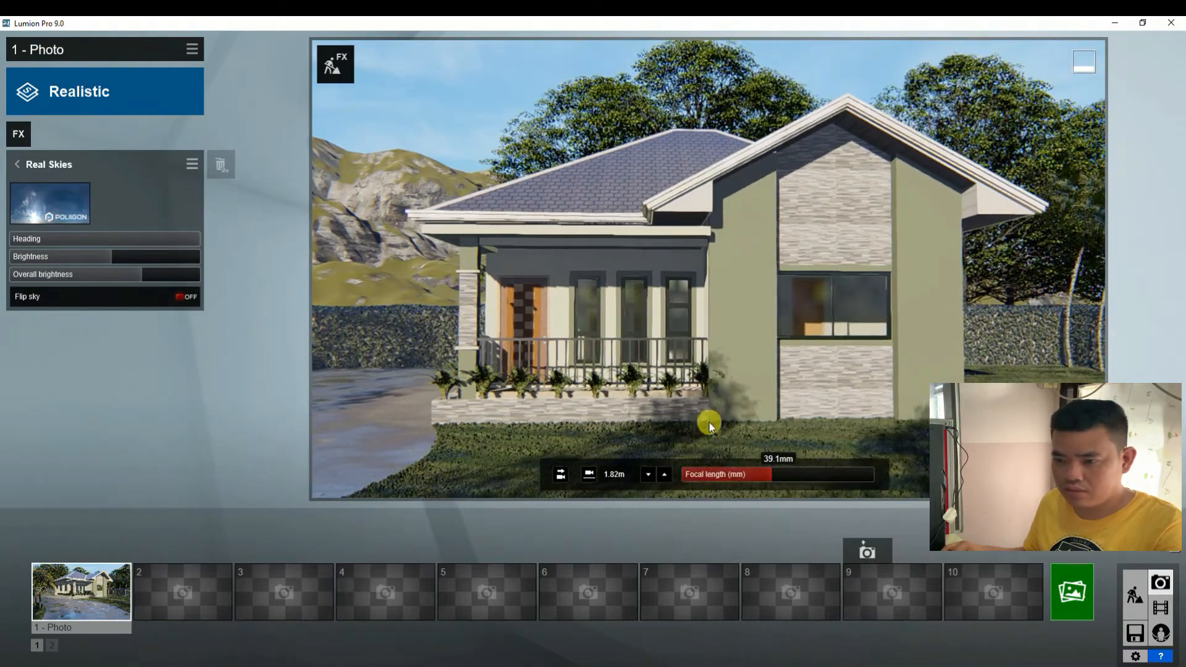
{"action": "left_click", "coordinate": [160, 597]}
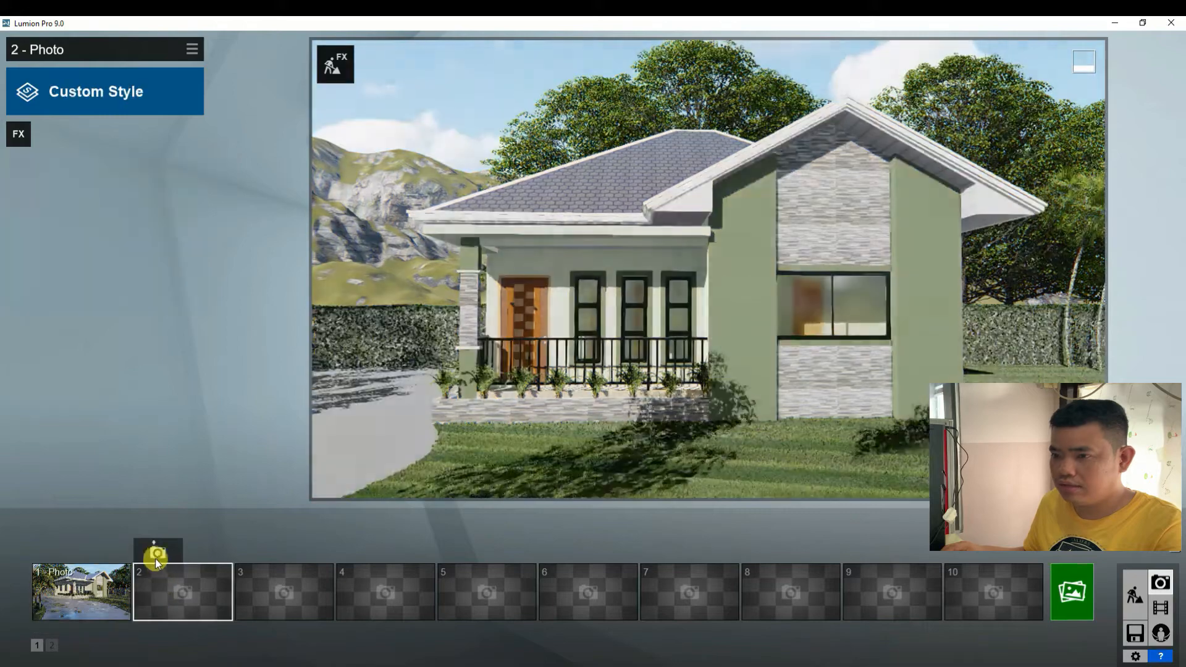
{"action": "left_click", "coordinate": [158, 553]}
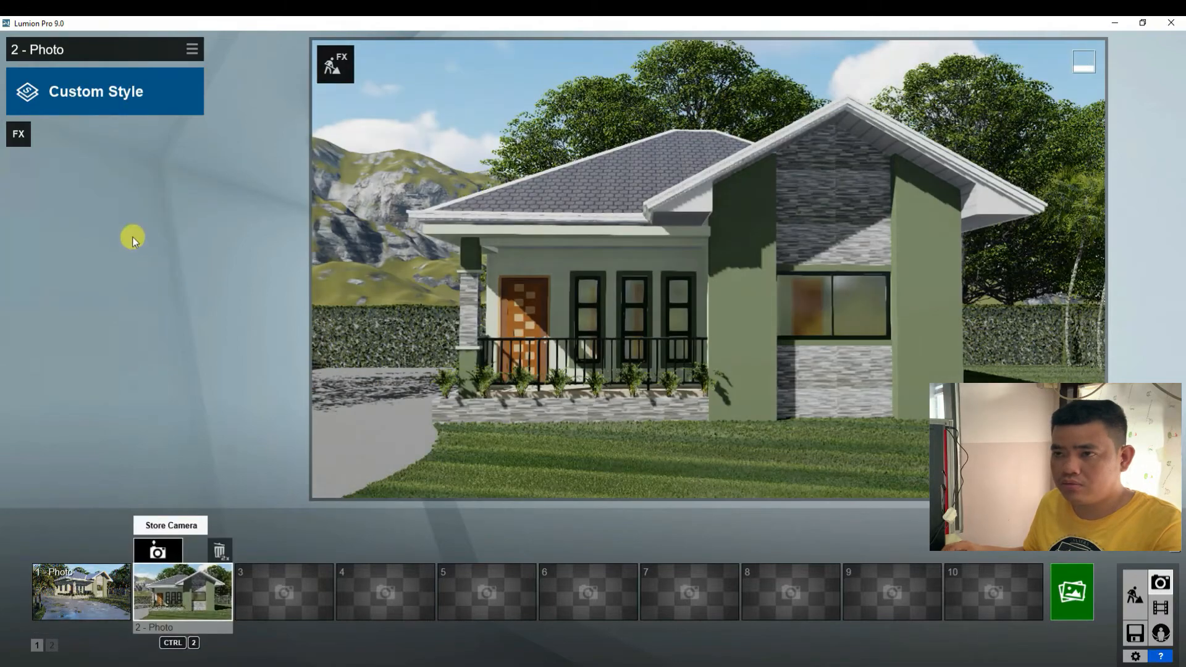
Step: Copy all effects from photo 1 and paste them onto photo 2
{"action": "left_click", "coordinate": [79, 592]}
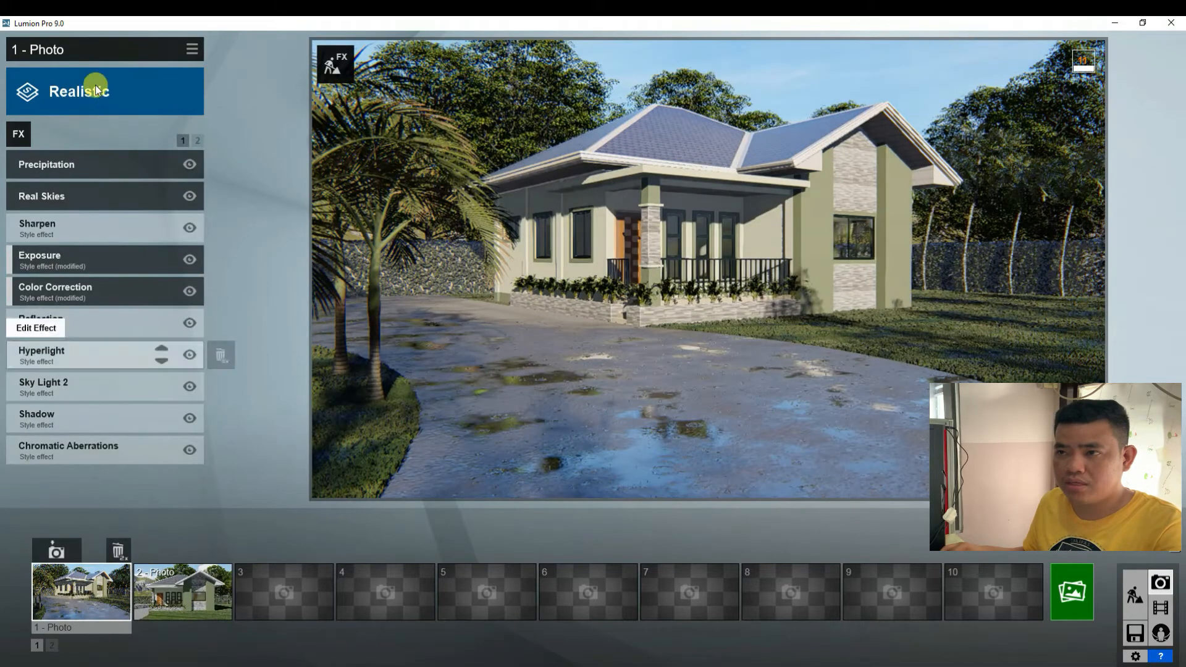
{"action": "left_click", "coordinate": [192, 50]}
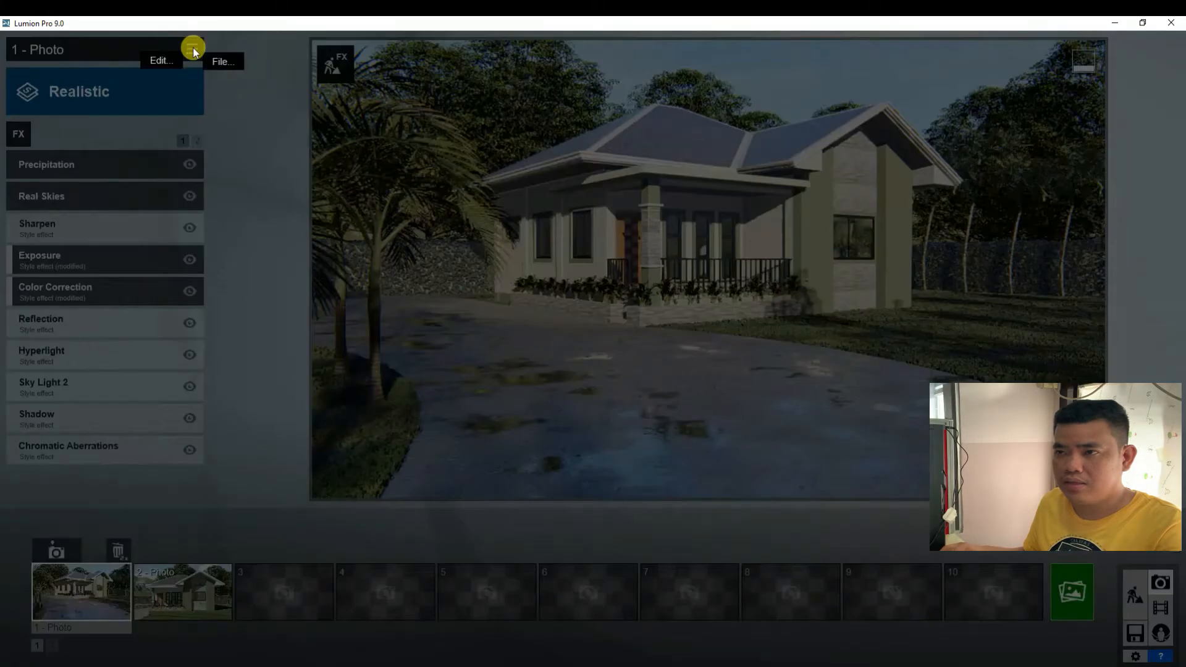
{"action": "left_click", "coordinate": [167, 62]}
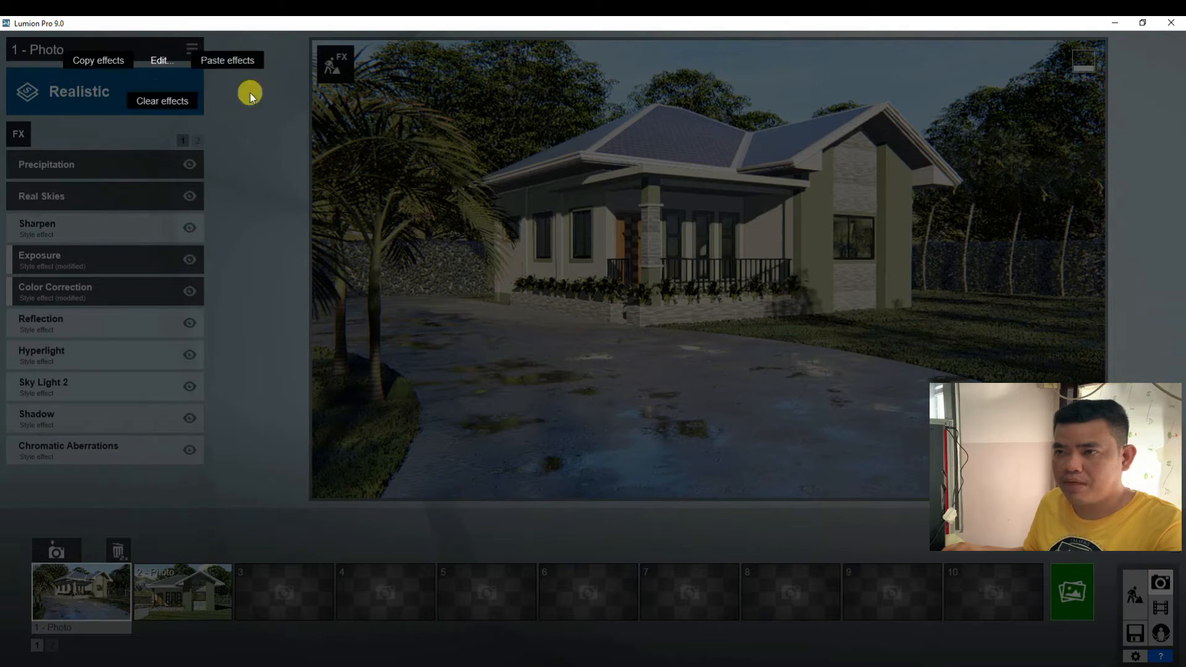
{"action": "left_click", "coordinate": [111, 54]}
{"action": "left_click", "coordinate": [187, 593]}
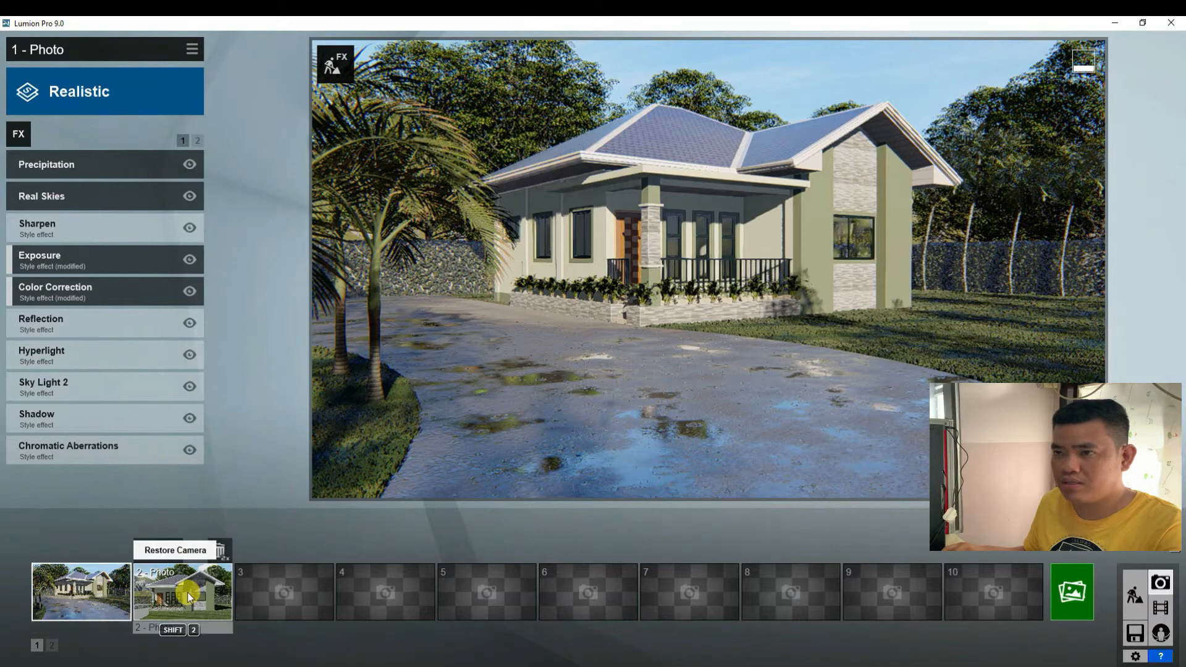
{"action": "left_click", "coordinate": [193, 50]}
{"action": "left_click", "coordinate": [158, 62]}
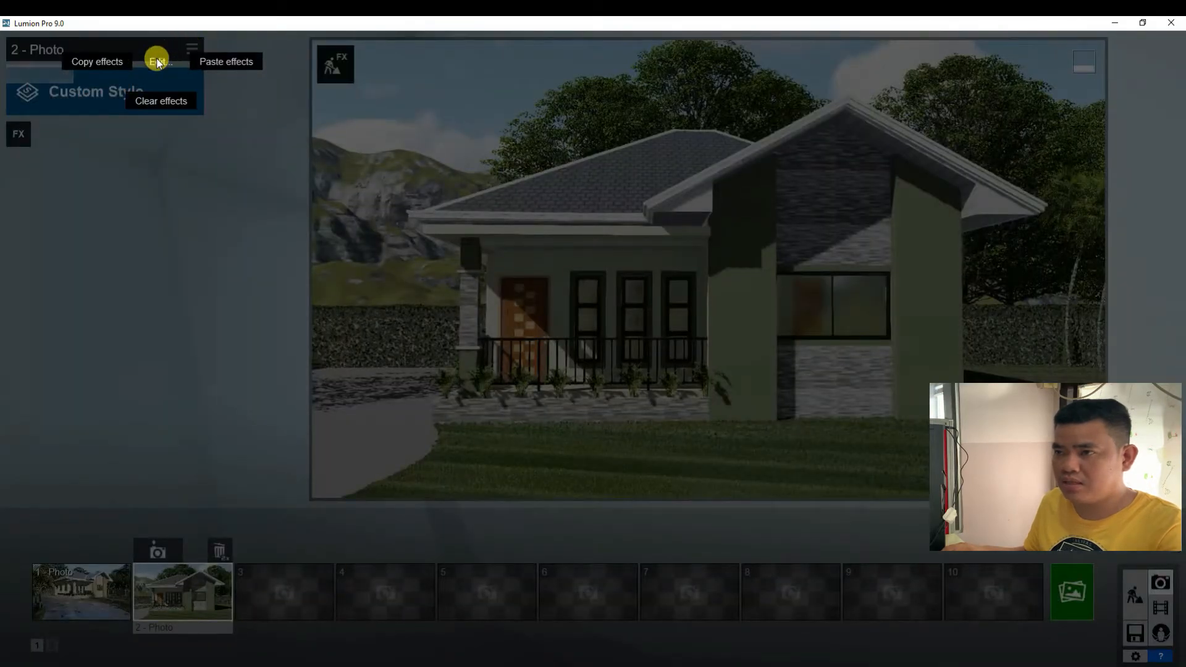
{"action": "left_click", "coordinate": [213, 65]}
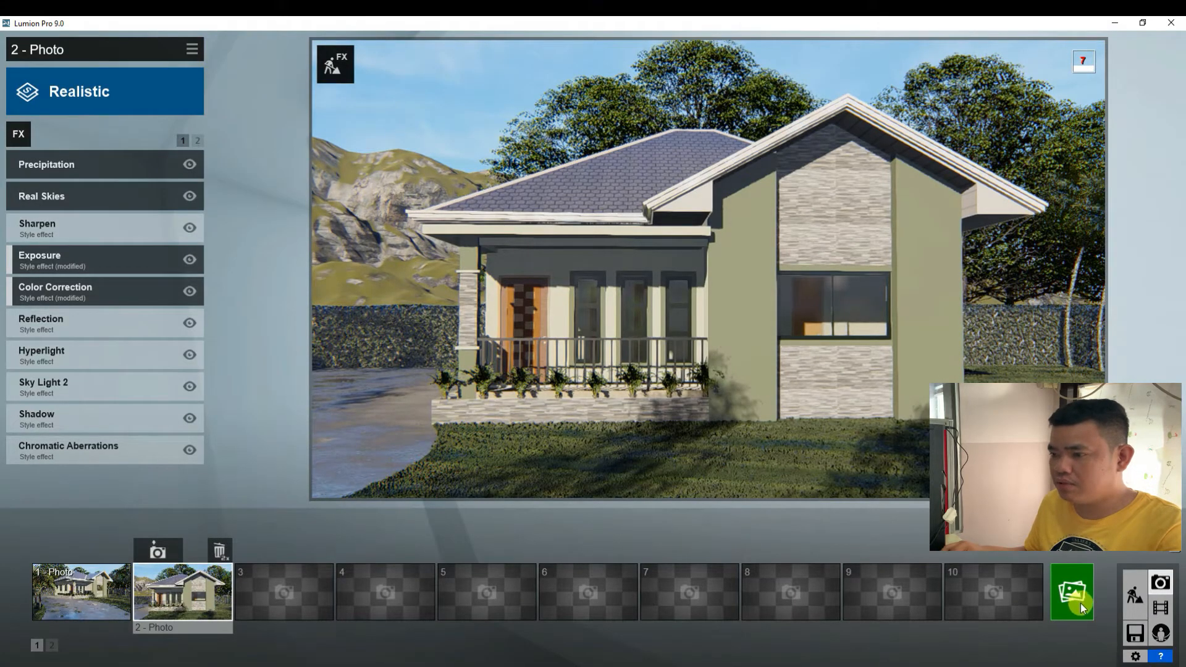
Step: Render the front view at Desktop size, 1920x1080, overwriting 2.jpg in Downloads, and close the finished render
{"action": "left_click", "coordinate": [1071, 597]}
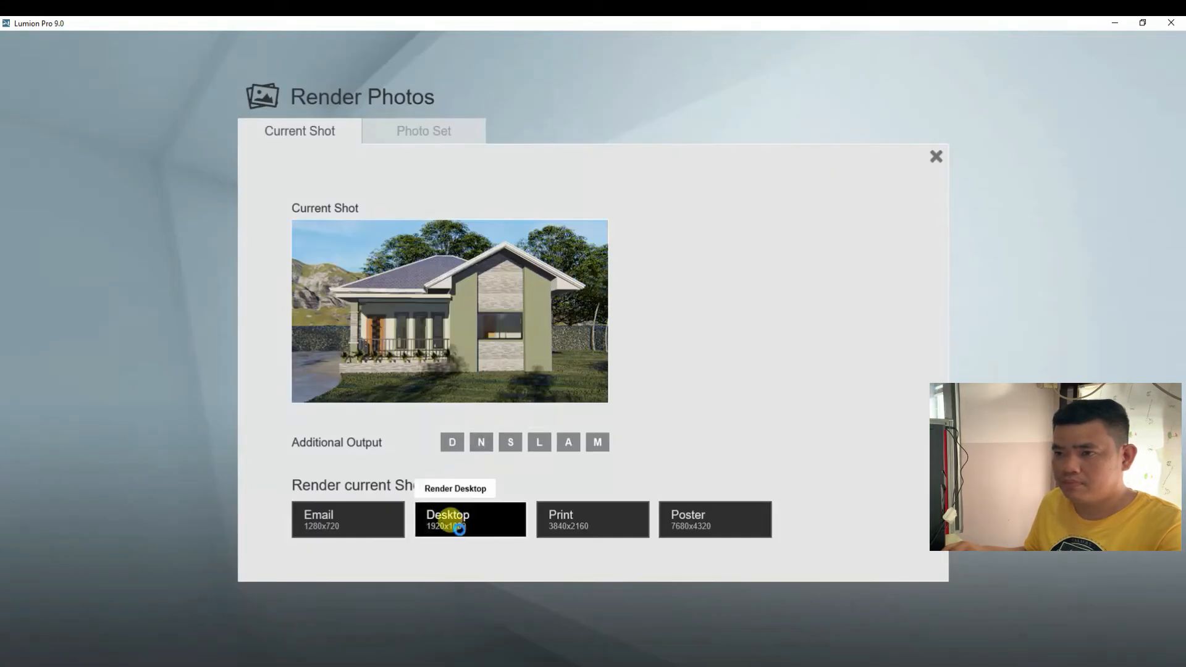
{"action": "left_click", "coordinate": [442, 516]}
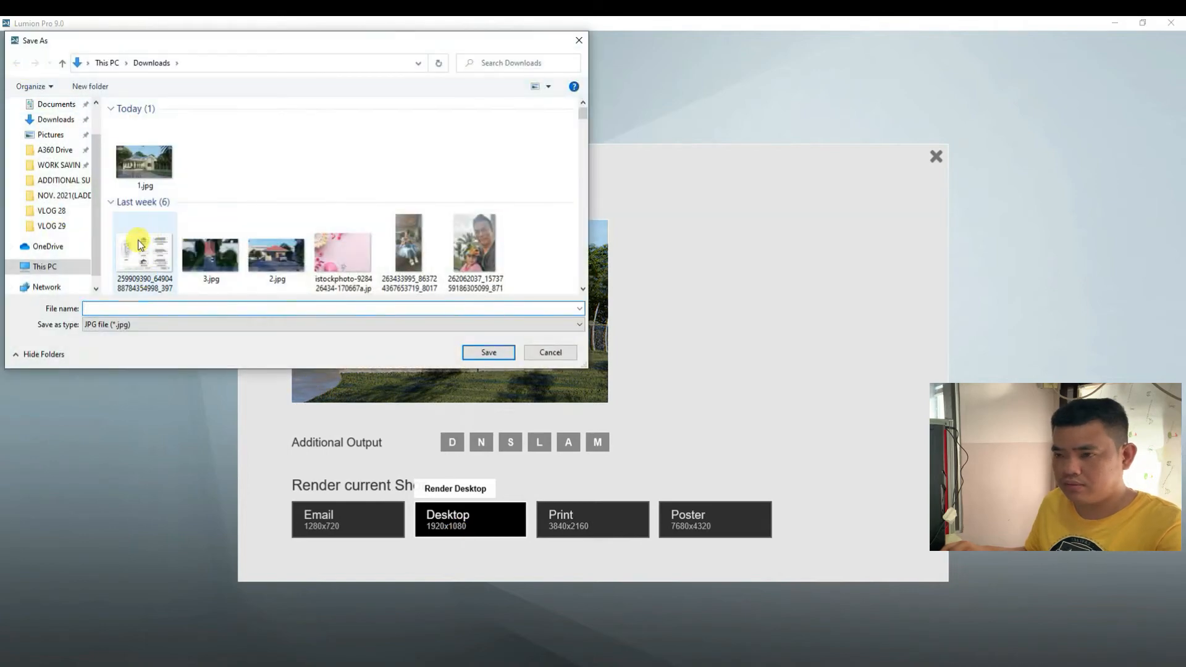
{"action": "type", "text": "2"}
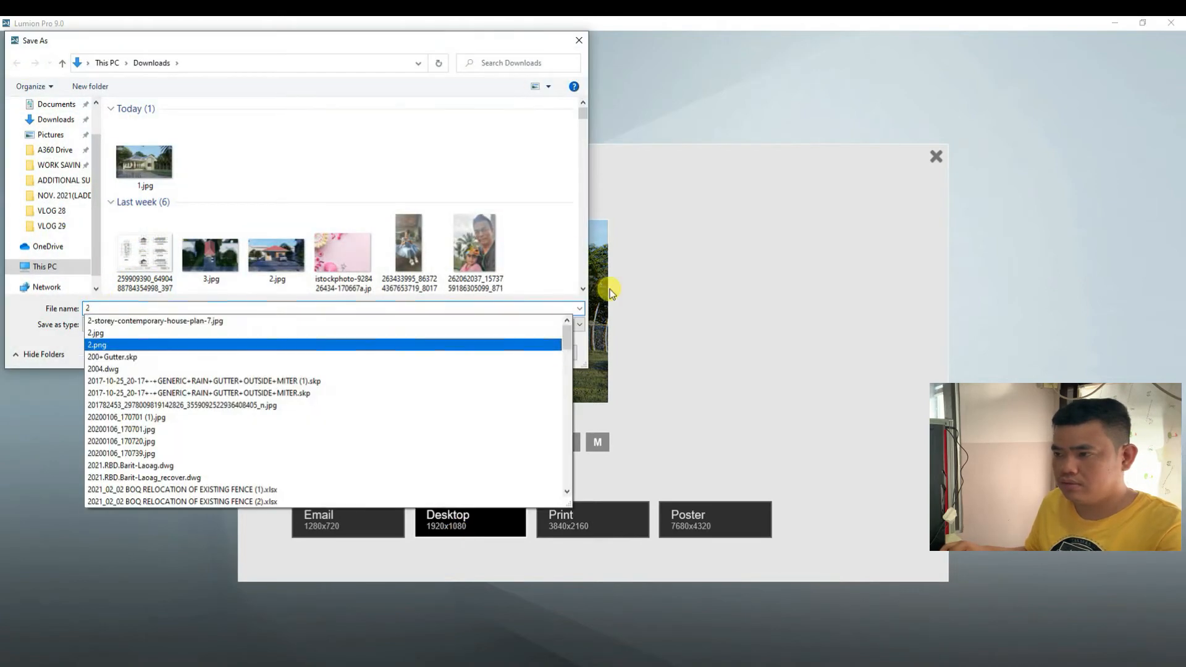
{"action": "left_click", "coordinate": [565, 232]}
{"action": "left_click", "coordinate": [481, 352]}
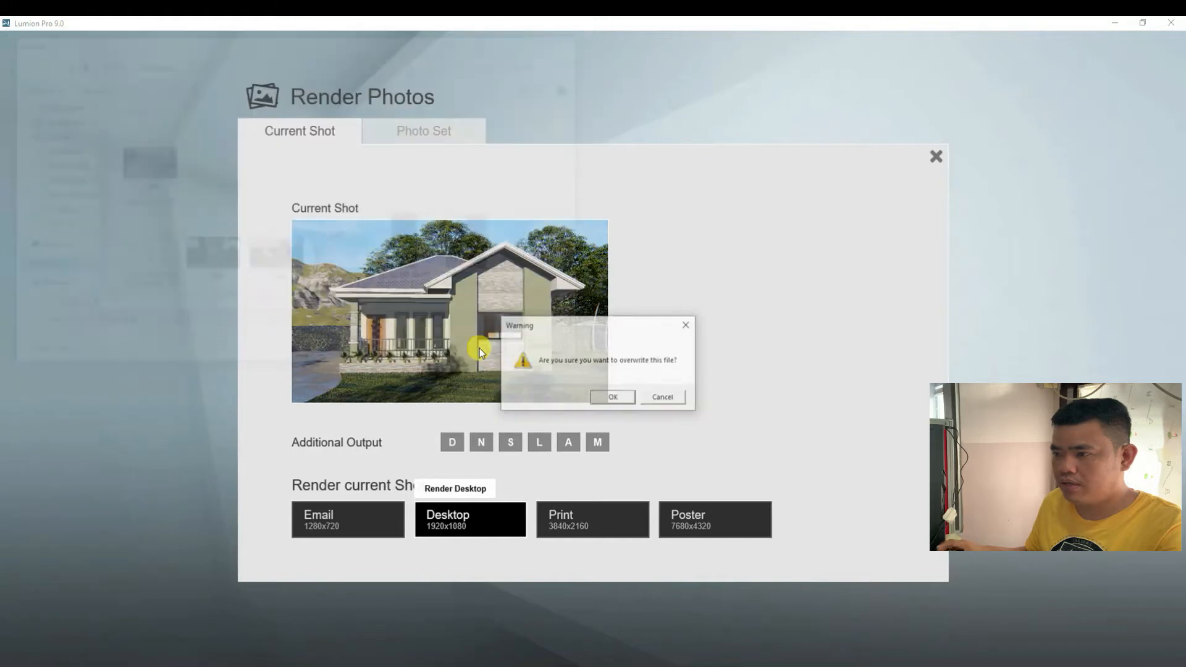
{"action": "left_click", "coordinate": [602, 393]}
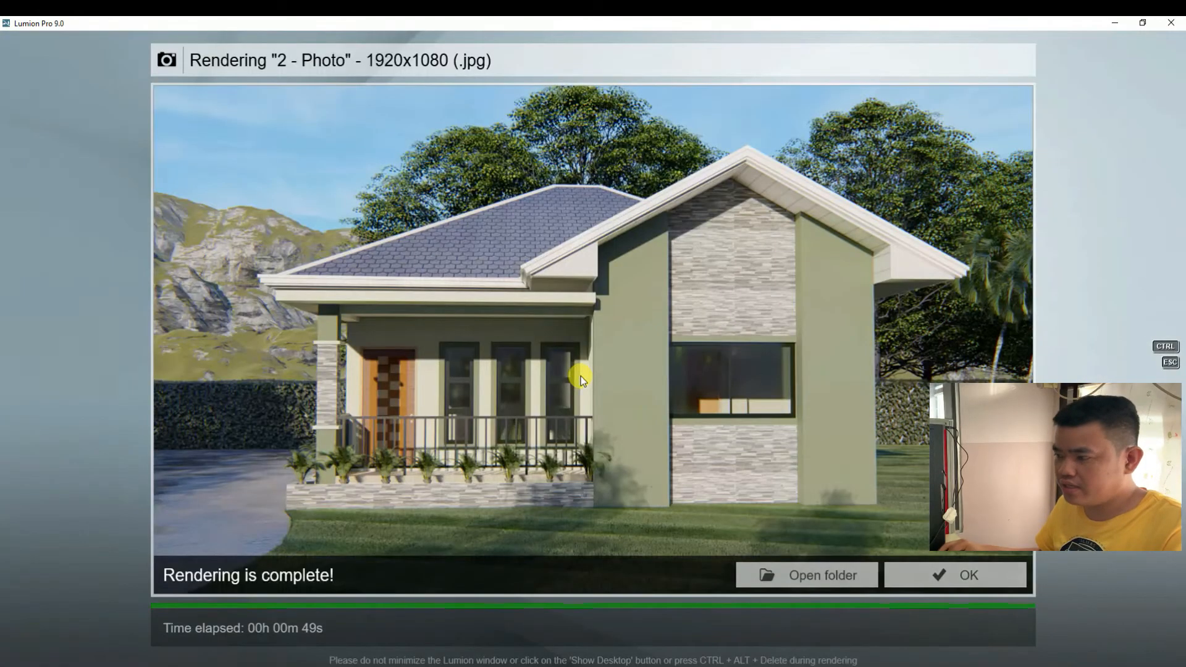
{"action": "left_click", "coordinate": [937, 576]}
Step: Raise the camera to about 67.44 m looking down on the bungalow's roof and lot, and store the view in photo slot 3
{"action": "key", "text": "q"}
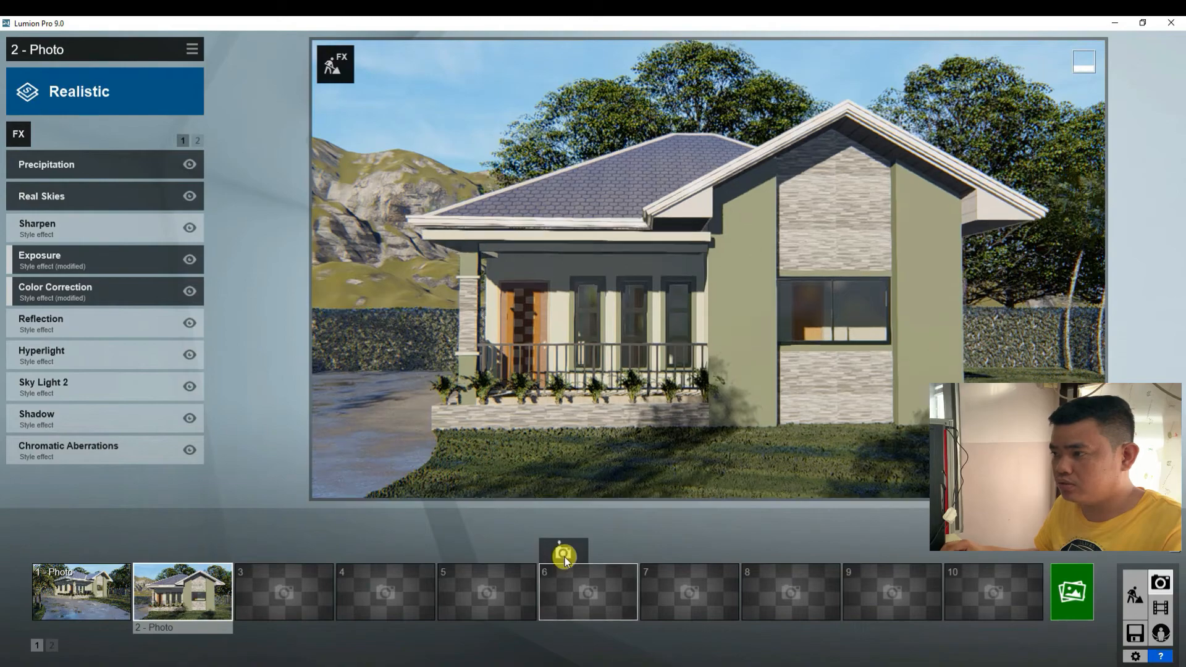
{"action": "right_click_drag", "start_coordinate": [563, 557], "coordinate": [565, 569]}
{"action": "key", "text": "q"}
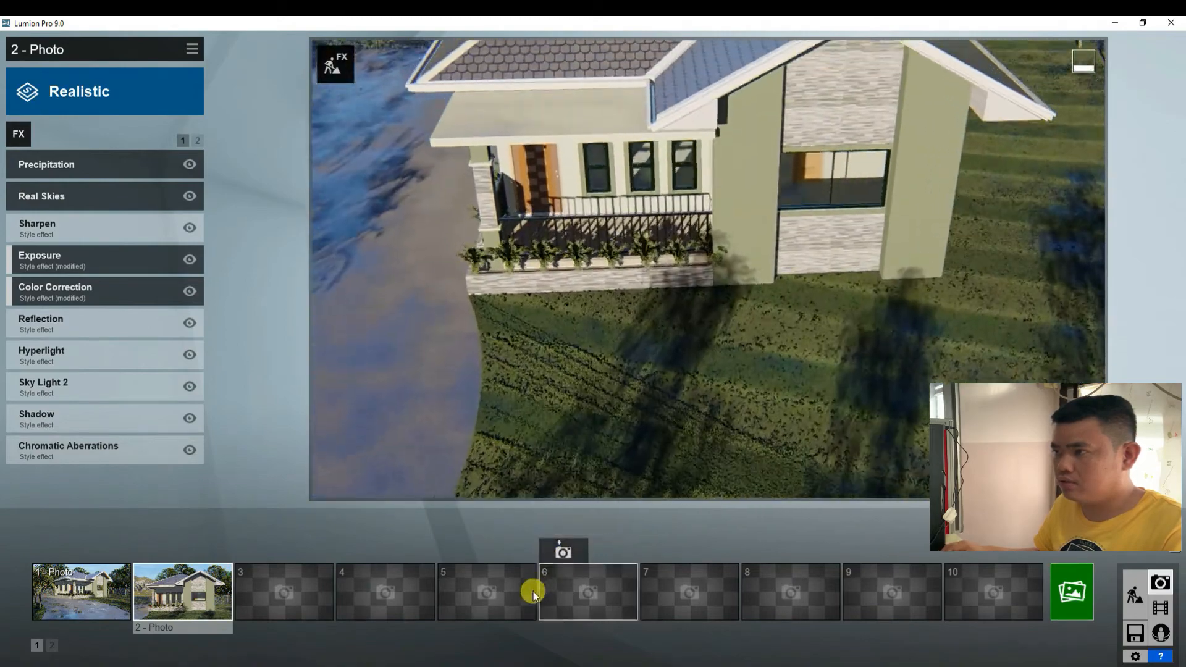
{"action": "key", "text": "q"}
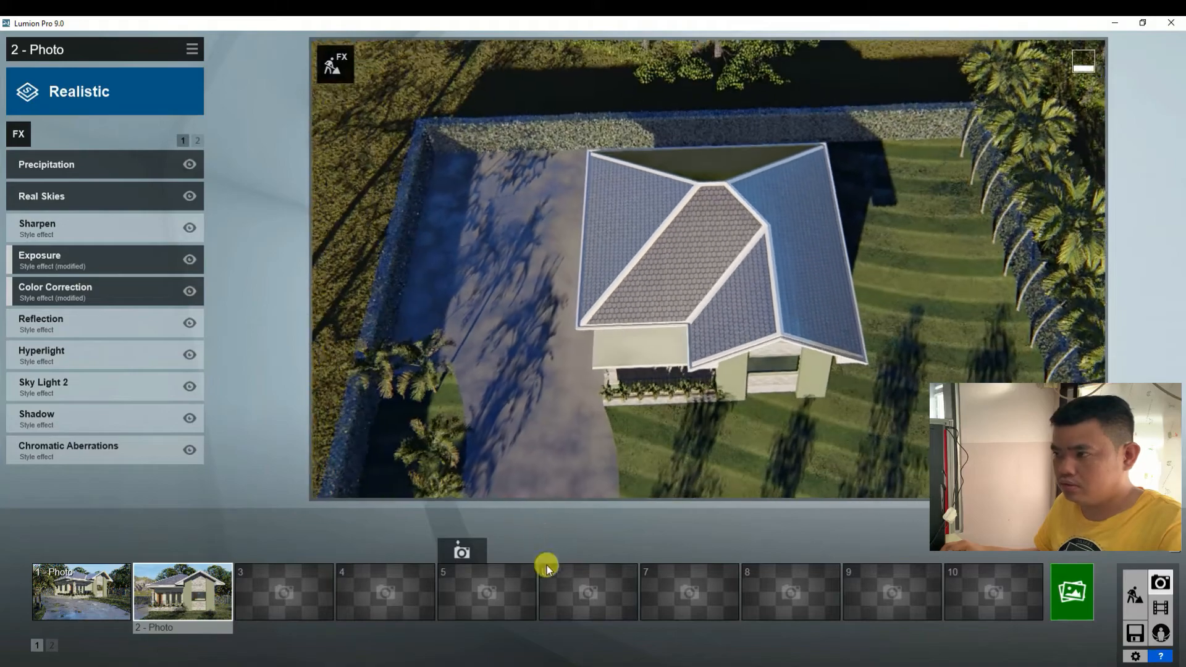
{"action": "key", "text": "q"}
{"action": "mouse_move", "coordinate": [546, 565]}
{"action": "right_mouse_down"}
{"action": "mouse_move", "coordinate": [609, 557]}
{"action": "mouse_move", "coordinate": [533, 575]}
{"action": "right_mouse_up"}
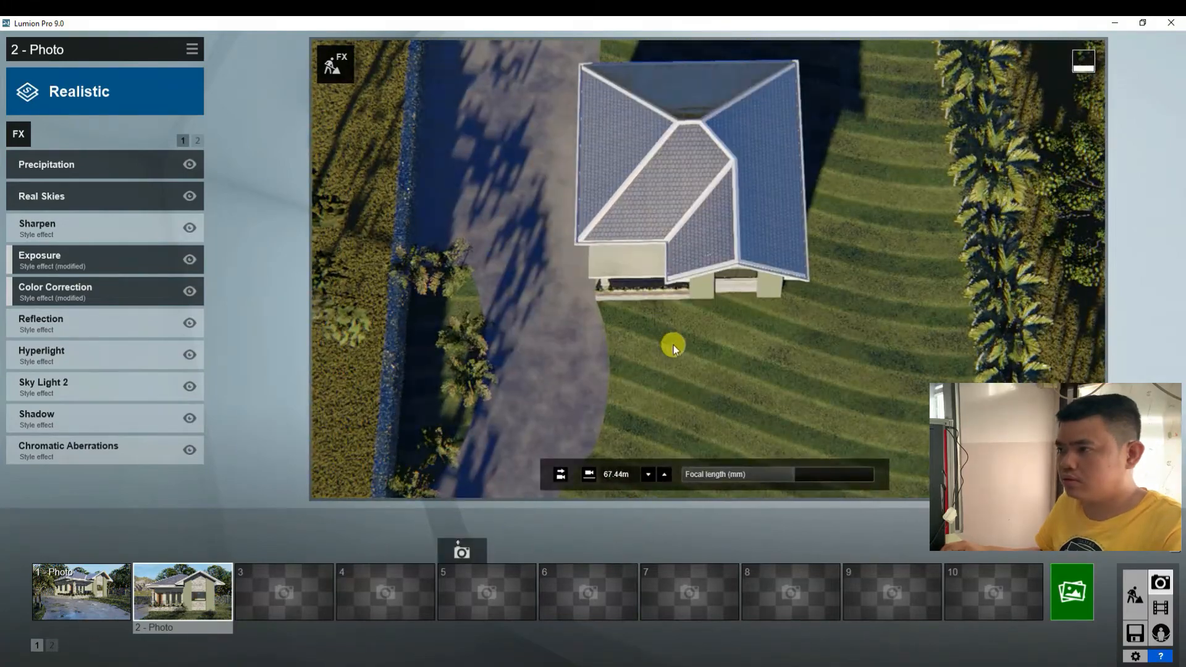
{"action": "key", "text": "d"}
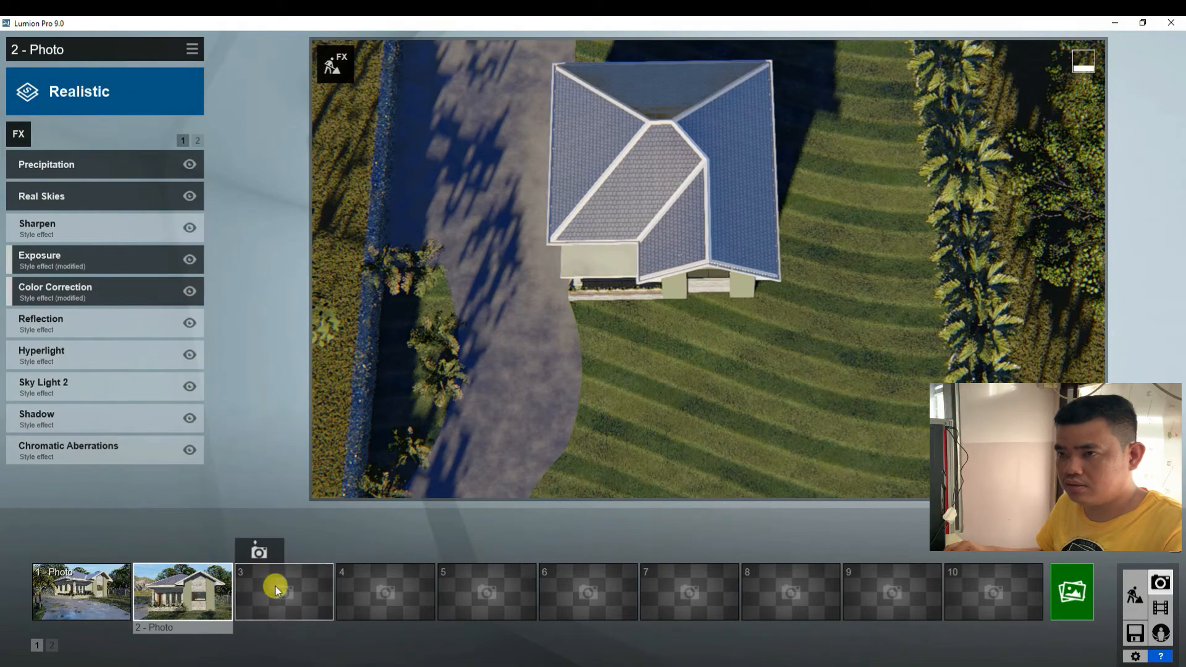
{"action": "left_click", "coordinate": [260, 554]}
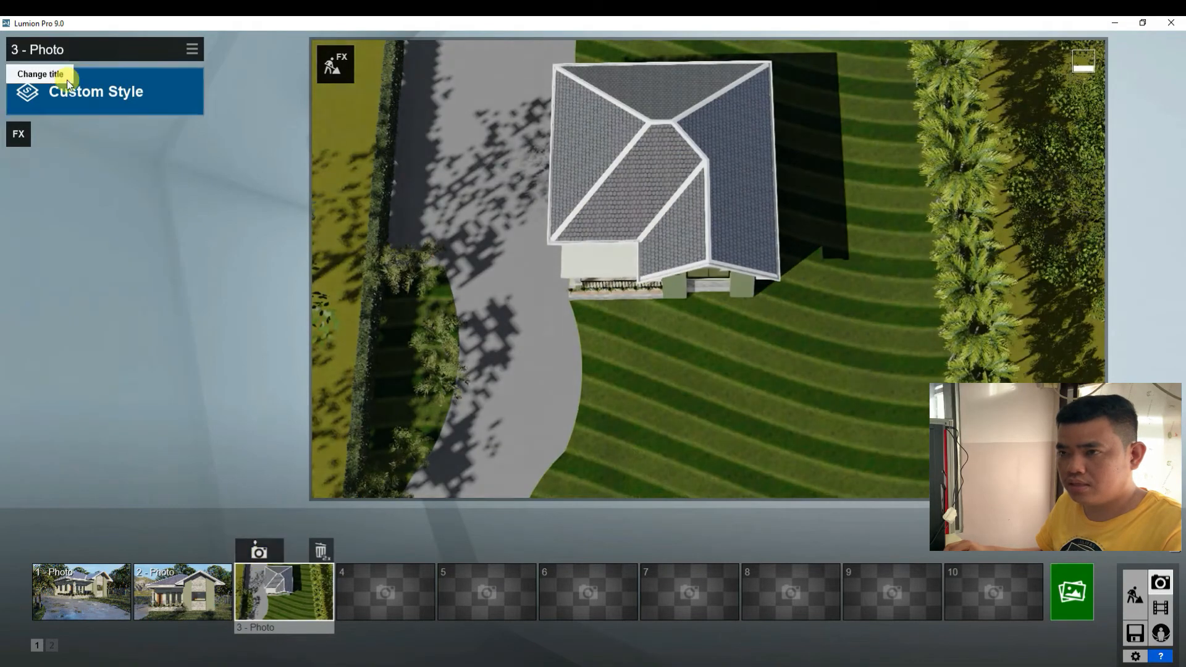
Step: Copy all effects from photo 2 and paste them onto photo 3
{"action": "left_click", "coordinate": [162, 580]}
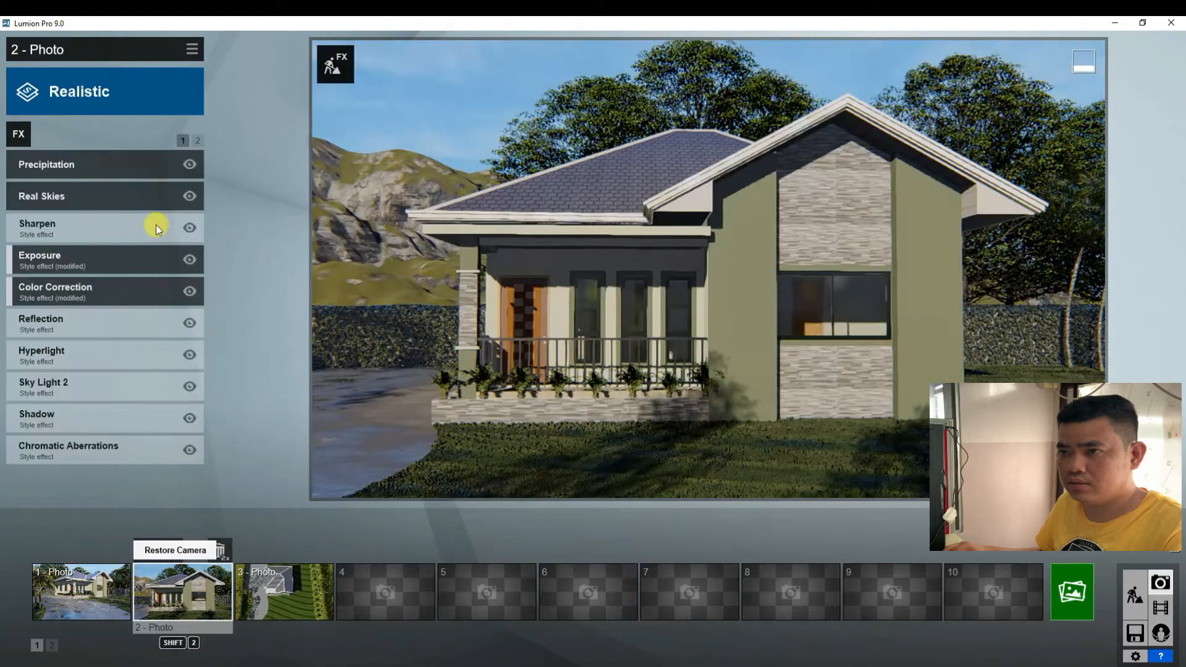
{"action": "left_click", "coordinate": [189, 48]}
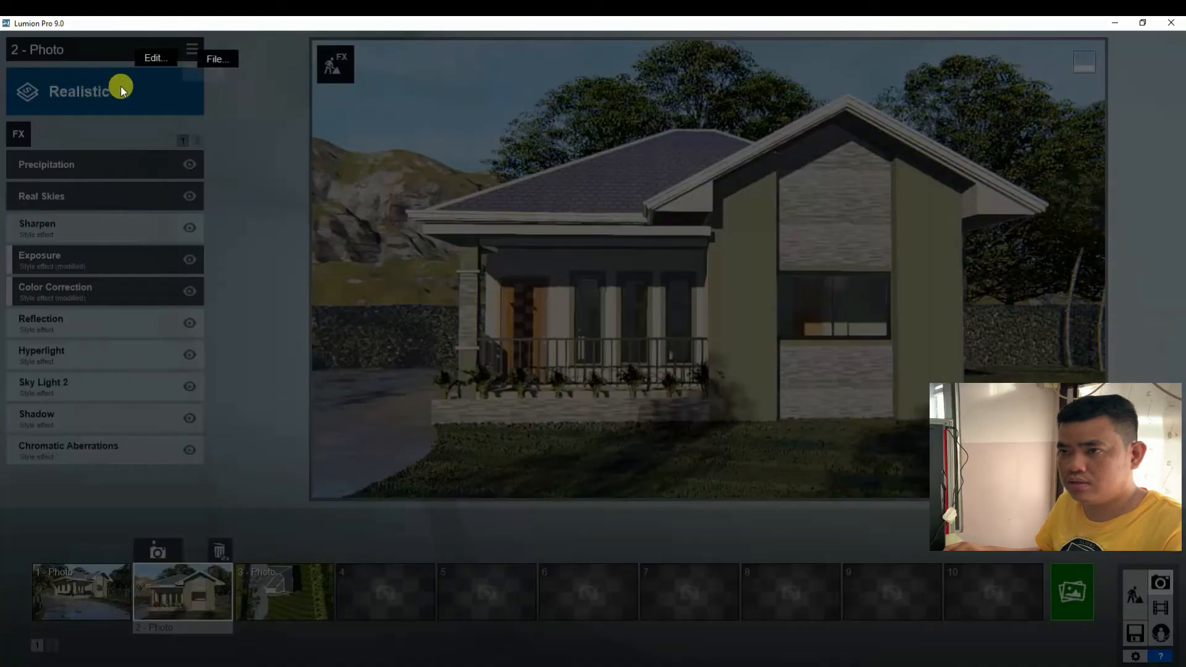
{"action": "left_click", "coordinate": [154, 59]}
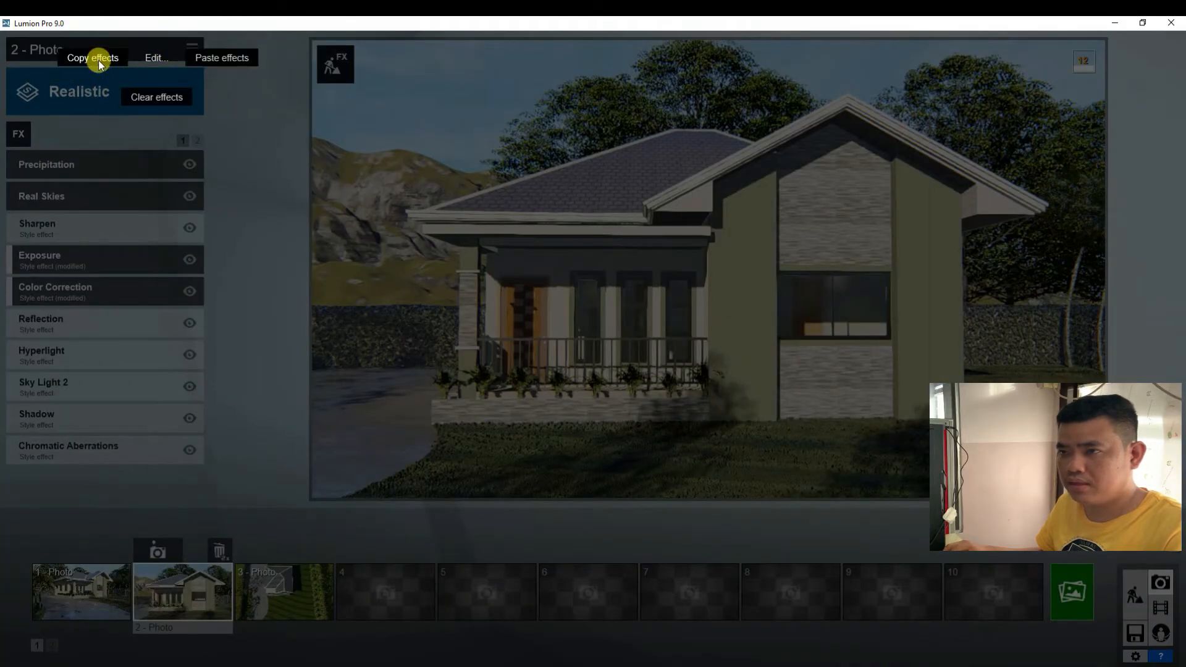
{"action": "left_click", "coordinate": [98, 60]}
{"action": "left_click", "coordinate": [266, 599]}
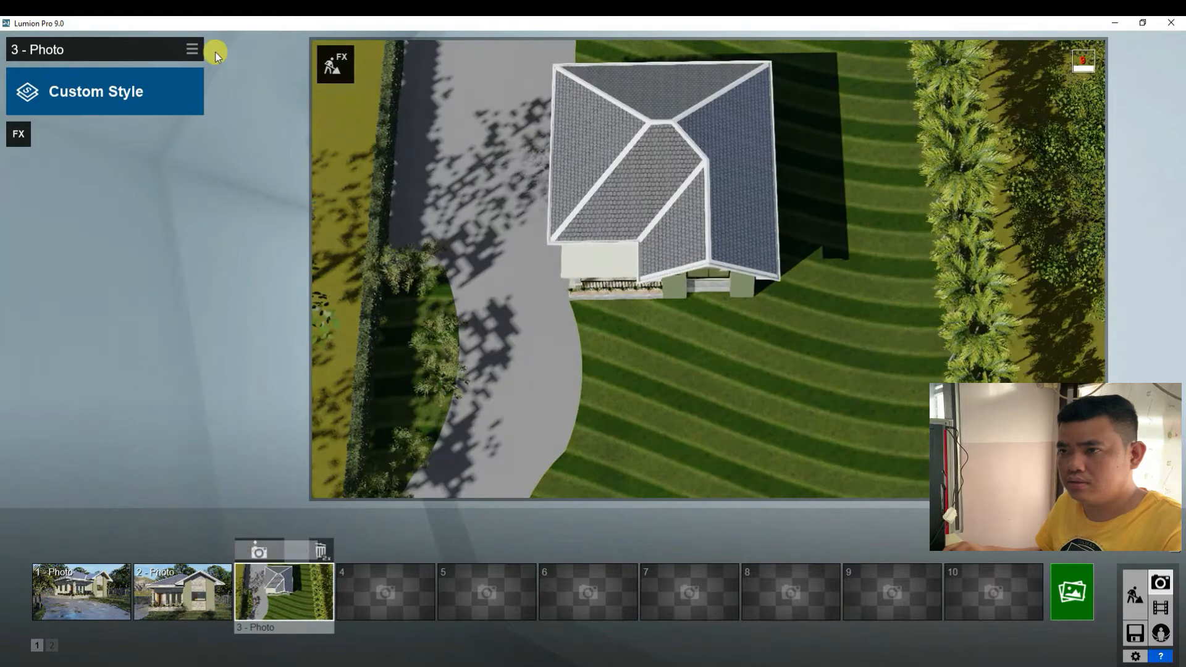
{"action": "left_click", "coordinate": [191, 49]}
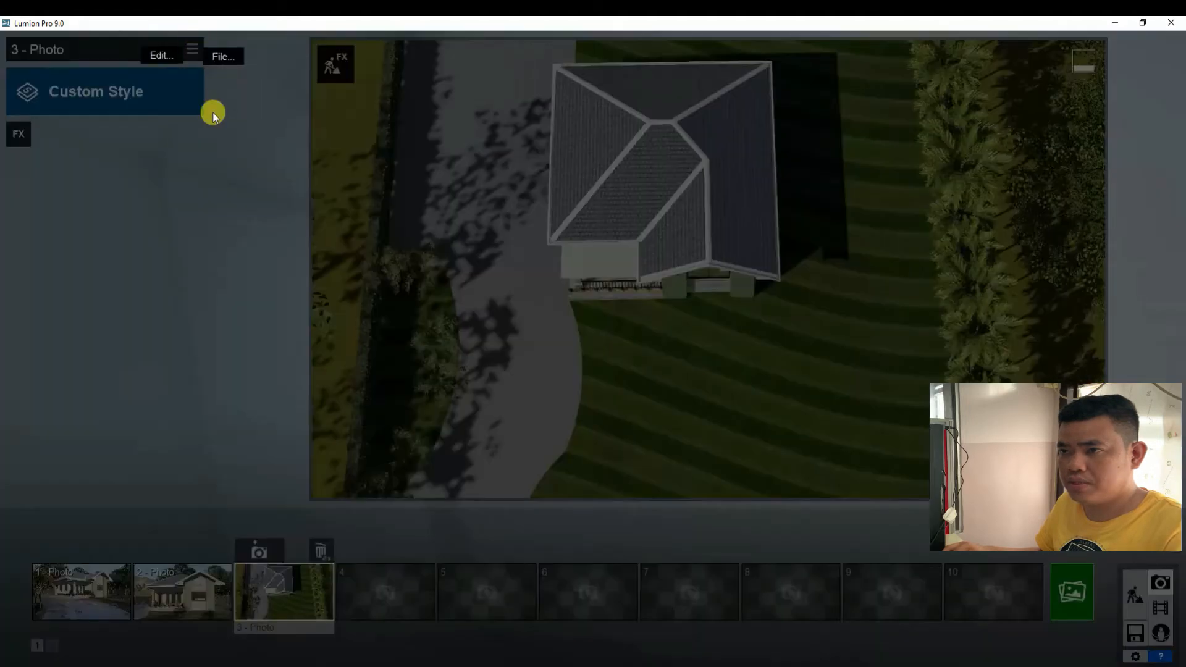
{"action": "left_click", "coordinate": [163, 57]}
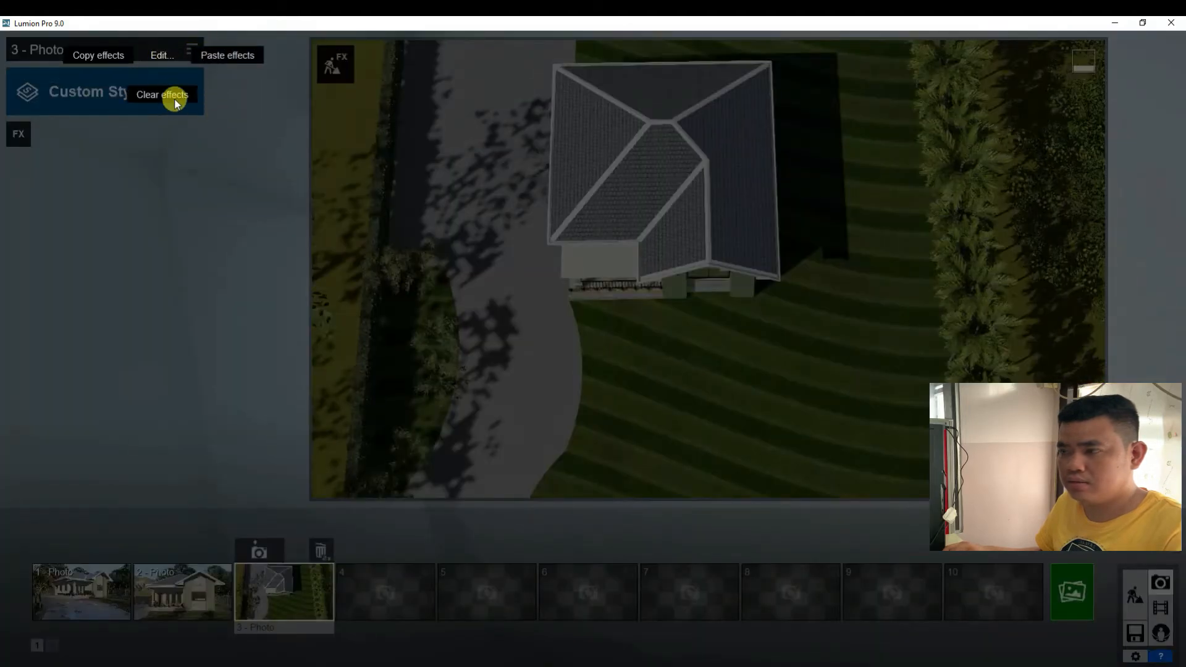
{"action": "left_click", "coordinate": [215, 58]}
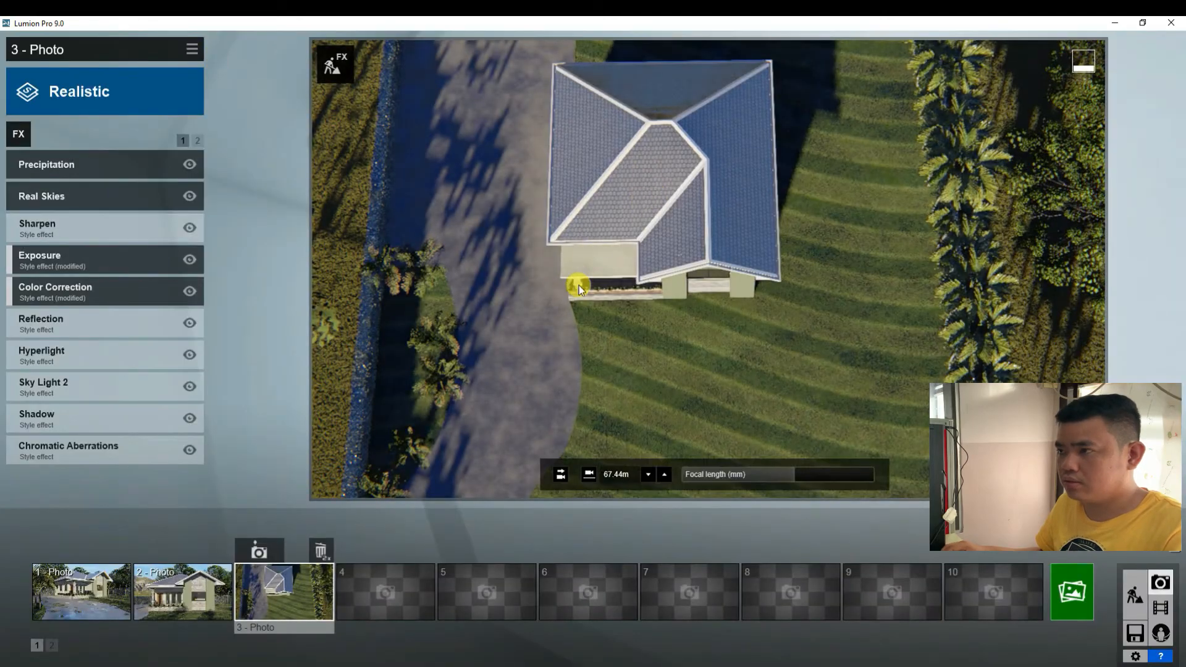
Step: Raise the overhead camera to about 68.6 m, render it at Desktop size, 1920x1080, overwriting 3.jpg in Downloads, and close the finished render
{"action": "key", "text": "q"}
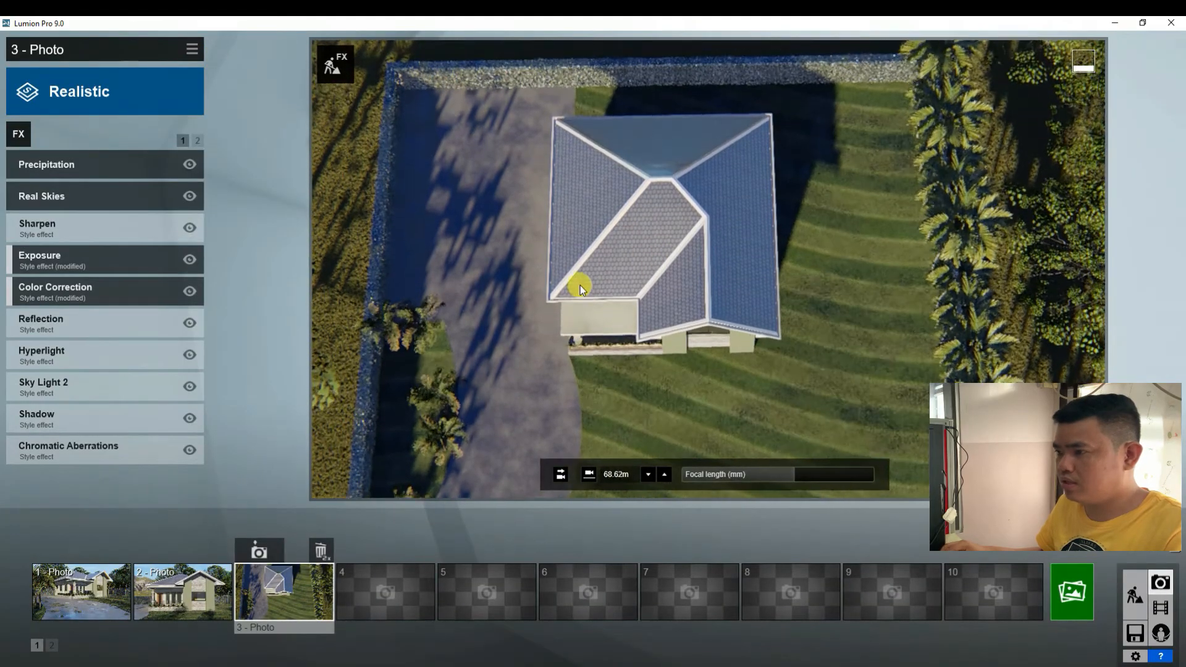
{"action": "left_click", "coordinate": [1068, 595]}
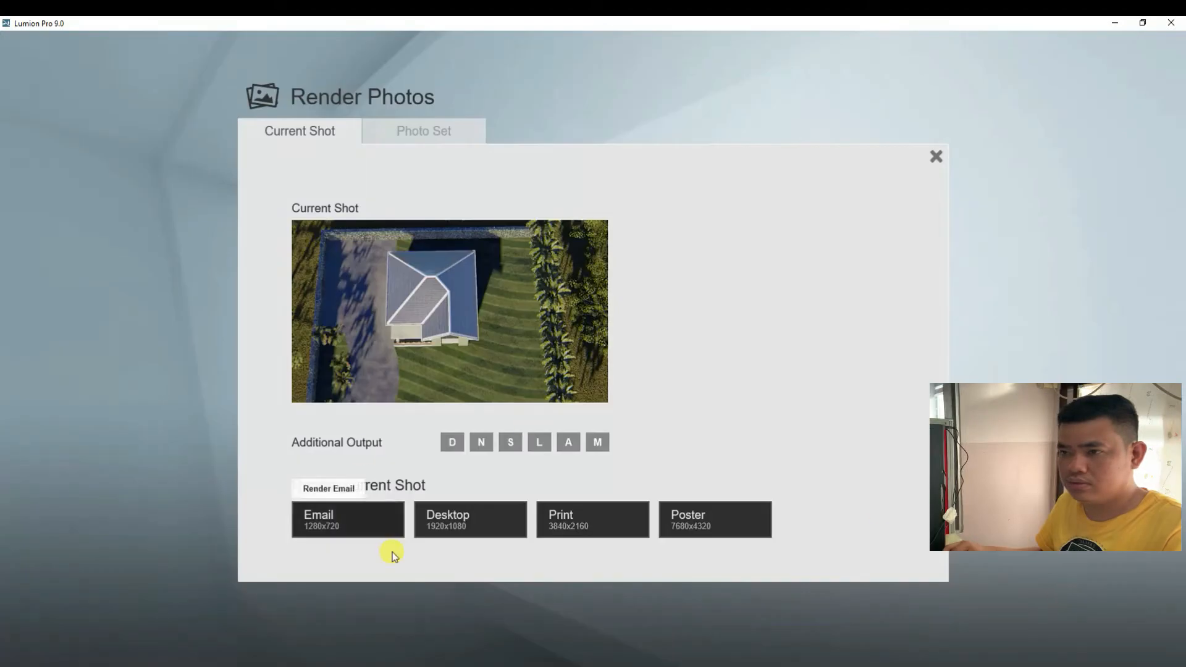
{"action": "left_click", "coordinate": [464, 514]}
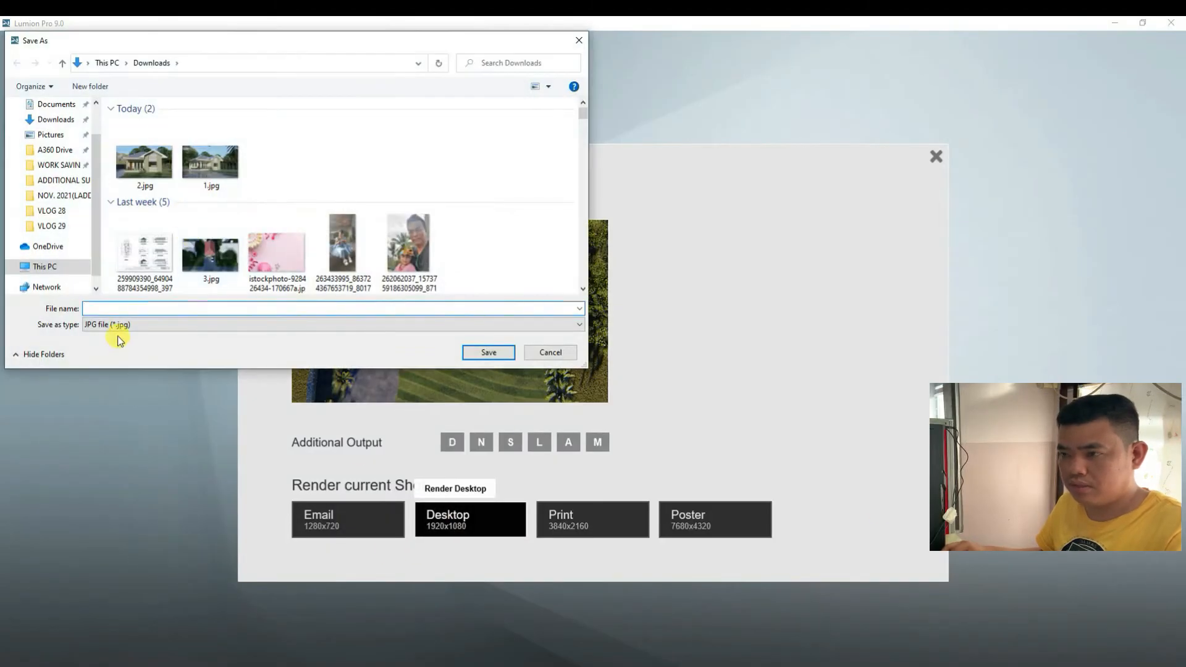
{"action": "type", "text": "3"}
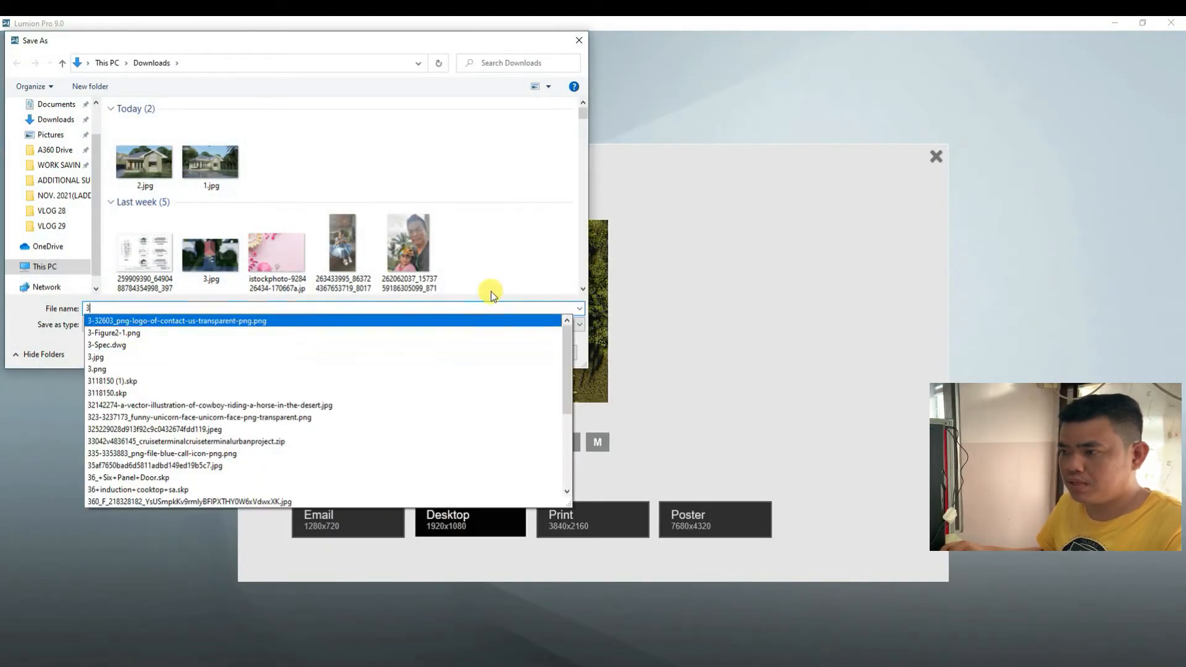
{"action": "left_click", "coordinate": [481, 352]}
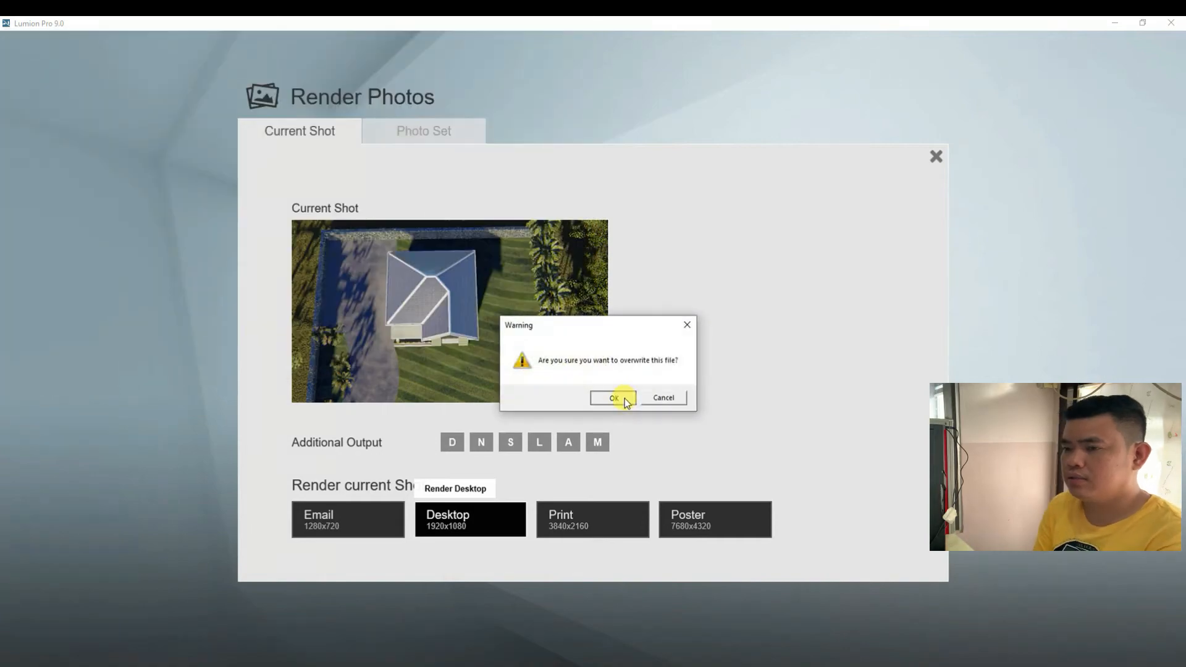
{"action": "left_click", "coordinate": [617, 399]}
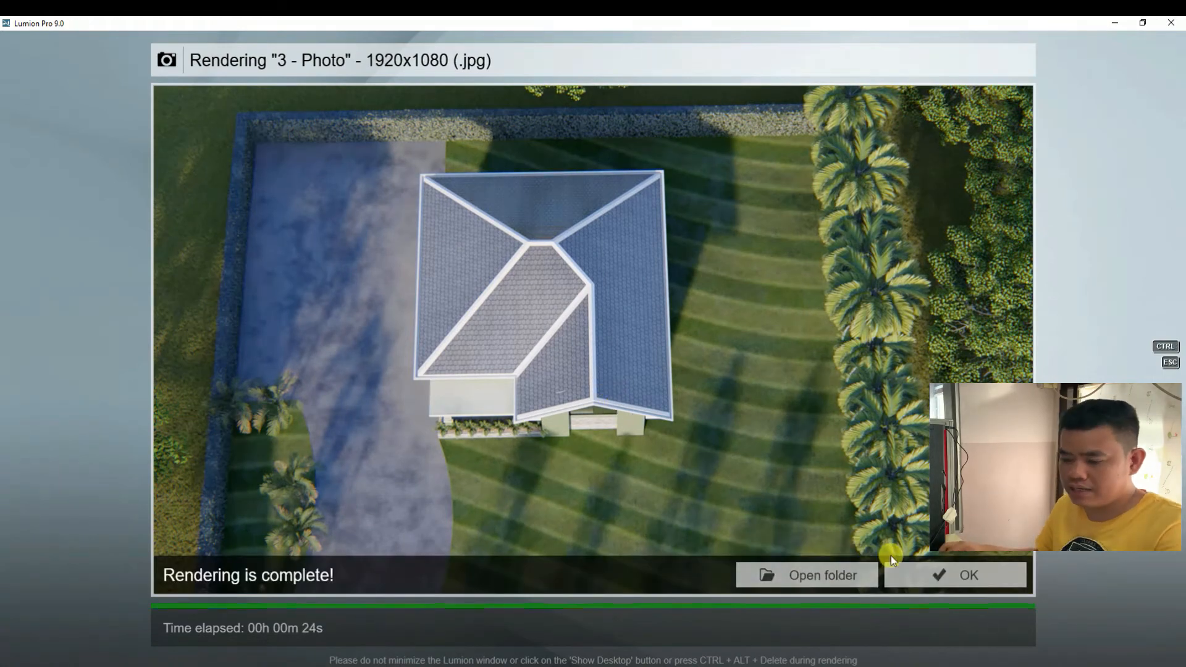
{"action": "left_click", "coordinate": [941, 574]}
{"action": "mouse_move", "coordinate": [776, 466]}
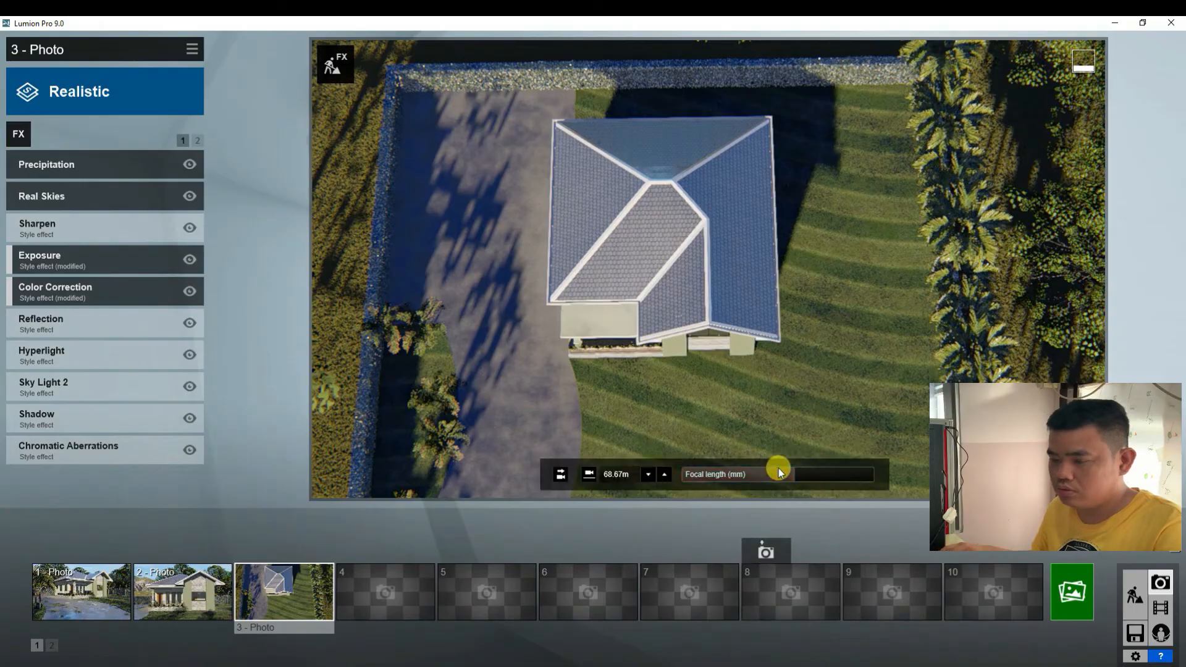
{"action": "left_click_drag", "start_coordinate": [776, 469], "coordinate": [778, 436]}
{"action": "scroll", "coordinate": [721, 391], "scroll_direction": "up", "scroll_amount": 1}
{"action": "right_click_drag", "start_coordinate": [778, 437], "coordinate": [757, 397]}
{"action": "scroll", "coordinate": [536, 173], "scroll_direction": "down", "scroll_amount": 4}
{"action": "middle_click_drag", "start_coordinate": [758, 396], "coordinate": [709, 27]}
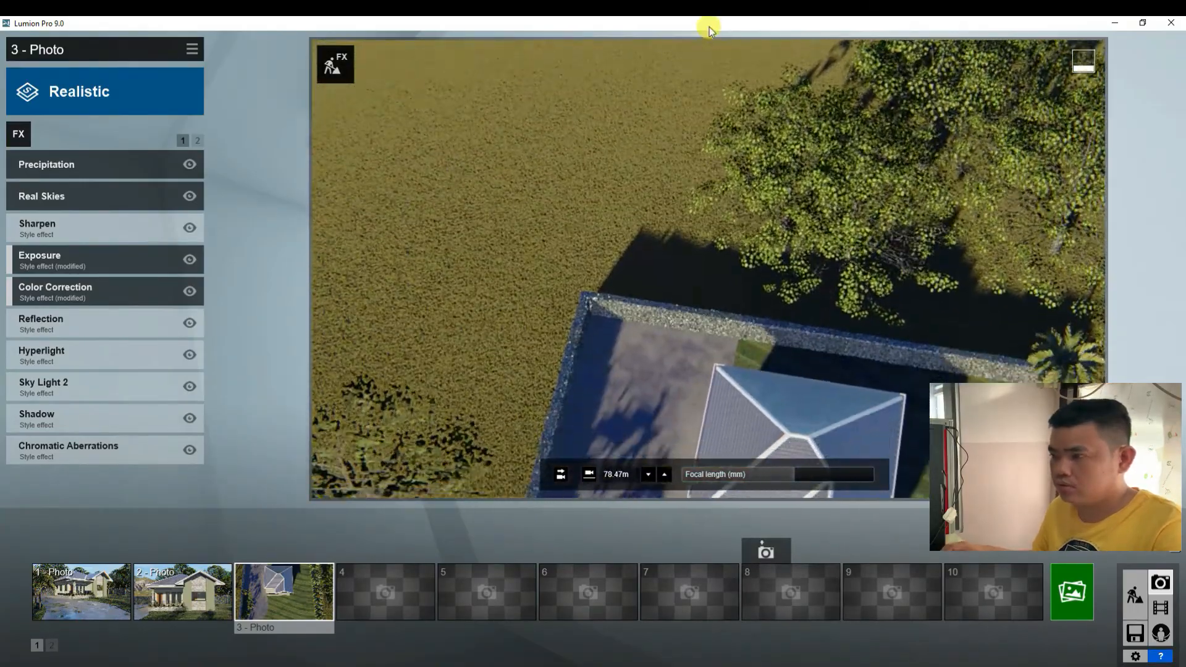
{"action": "middle_click_drag", "start_coordinate": [761, 402], "coordinate": [765, 107]}
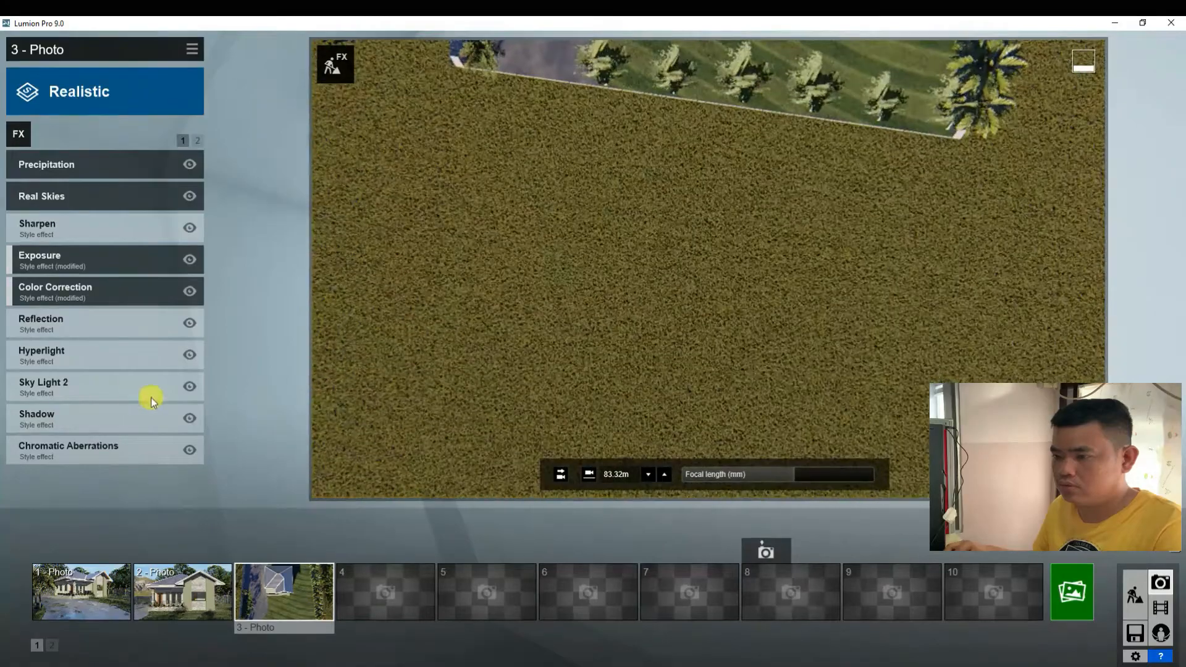
Step: Starting from photo 2's camera, frame the bungalow's front gable and window-lined side wall in a corner view and store it in photo slot 4
{"action": "left_click", "coordinate": [176, 583]}
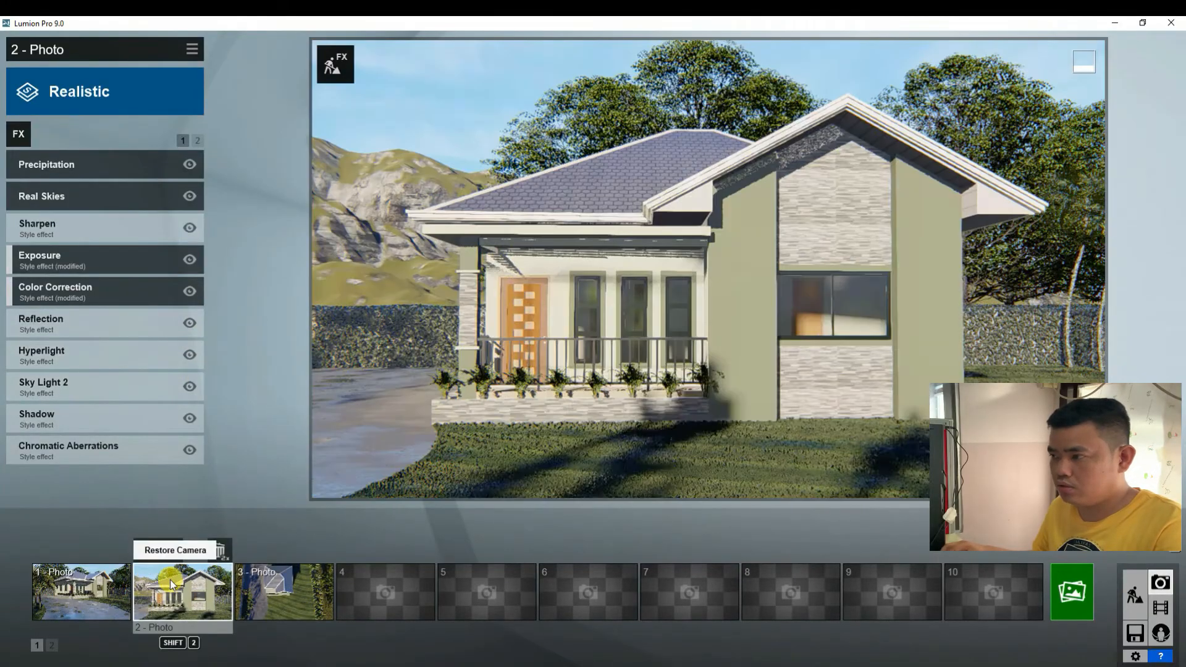
{"action": "key", "text": "s"}
{"action": "key", "text": "d"}
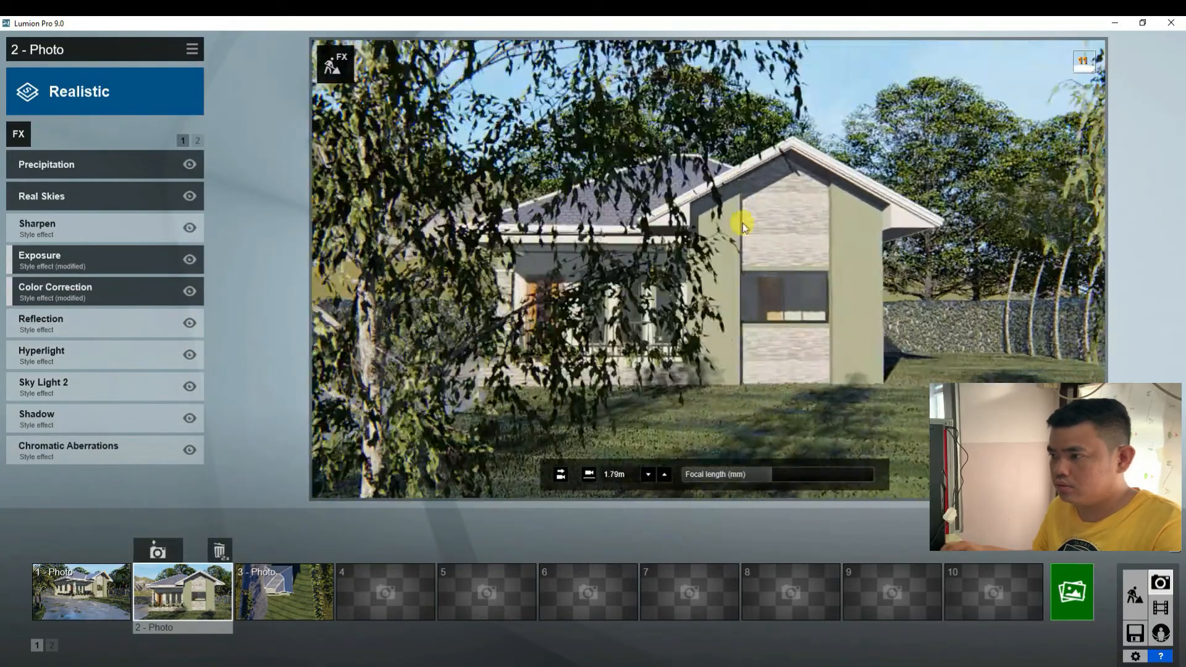
{"action": "key", "text": "w"}
{"action": "key", "text": "w"}
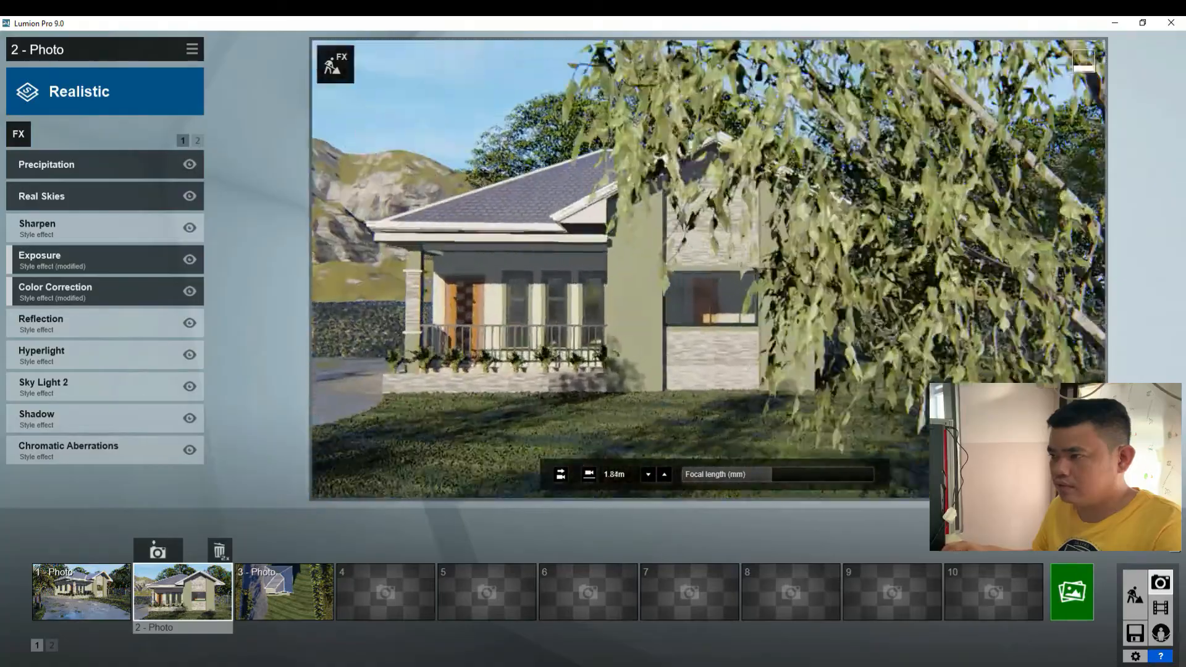
{"action": "key", "text": "d"}
{"action": "right_click_drag", "start_coordinate": [979, 267], "coordinate": [828, 267]}
{"action": "key", "text": "d"}
{"action": "key", "text": "d"}
{"action": "key", "text": "s"}
{"action": "key", "text": "d"}
{"action": "key", "text": "w"}
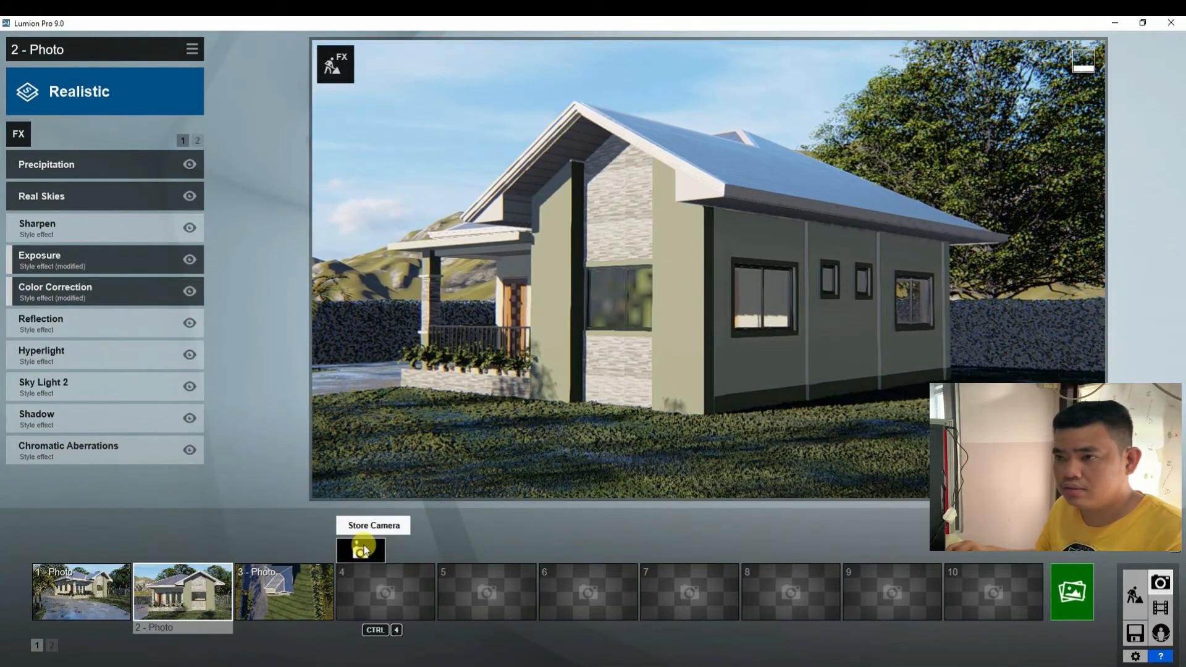
{"action": "left_click", "coordinate": [365, 546]}
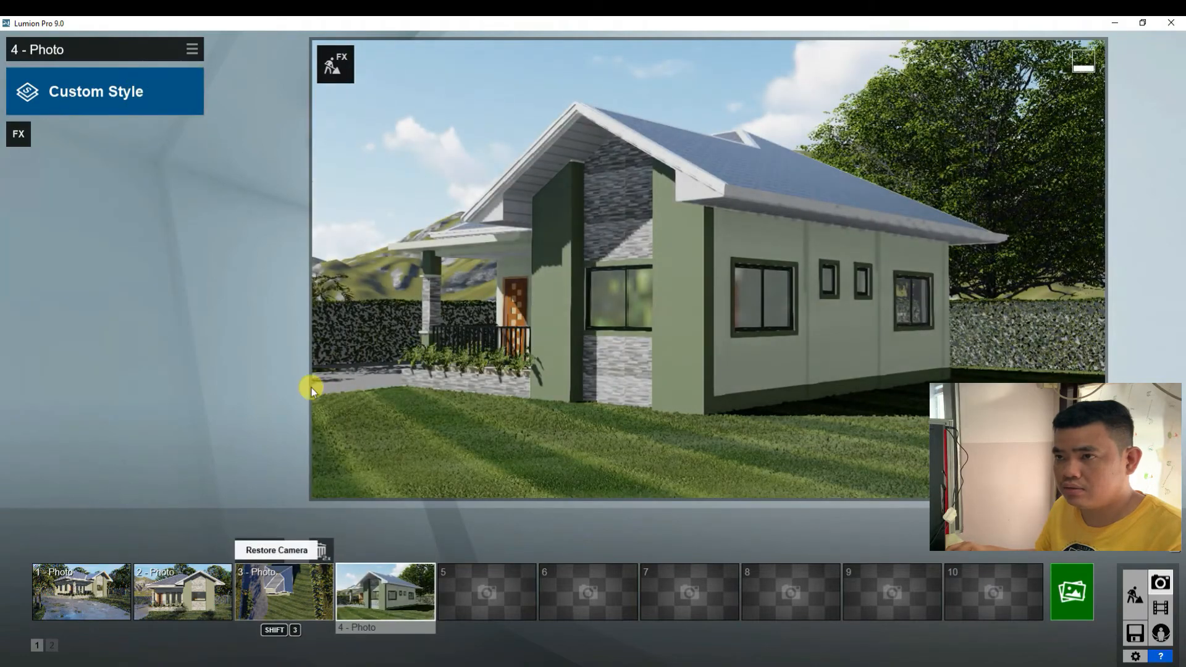
Step: Paste the copied effects onto photo 4 and rotate its Real Skies heading so sunlight and tree shadows fall across the window-lined side wall
{"action": "left_click", "coordinate": [194, 49]}
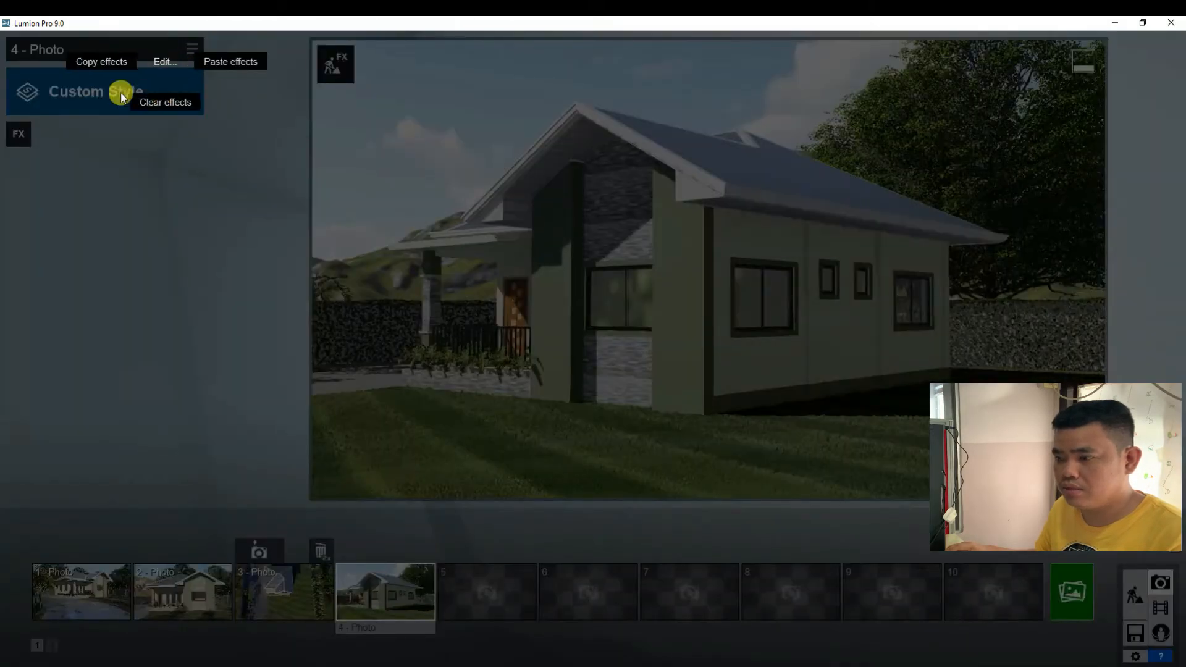
{"action": "left_click", "coordinate": [214, 59]}
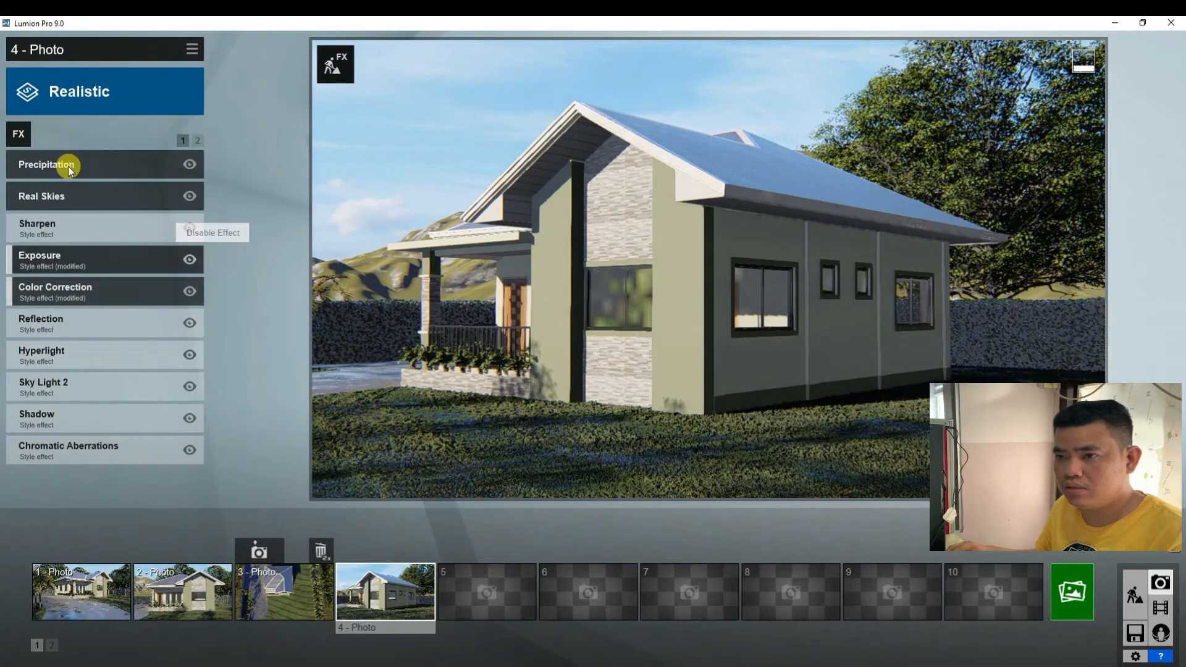
{"action": "left_click", "coordinate": [60, 197]}
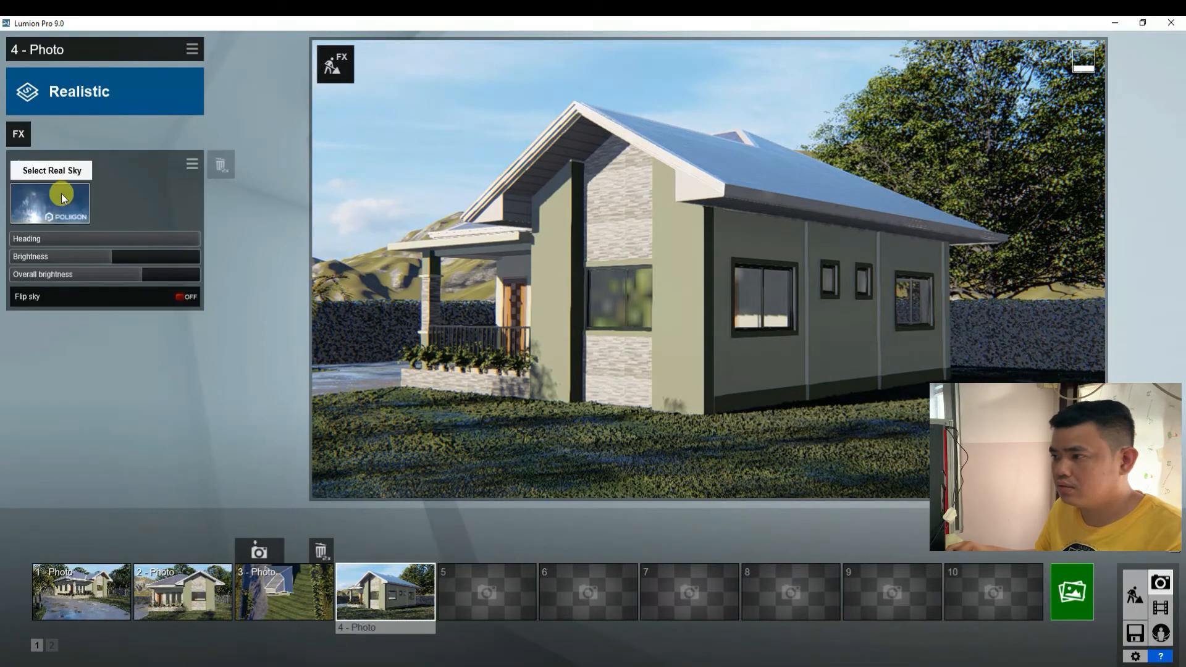
{"action": "left_click_drag", "start_coordinate": [156, 239], "coordinate": [5, 241]}
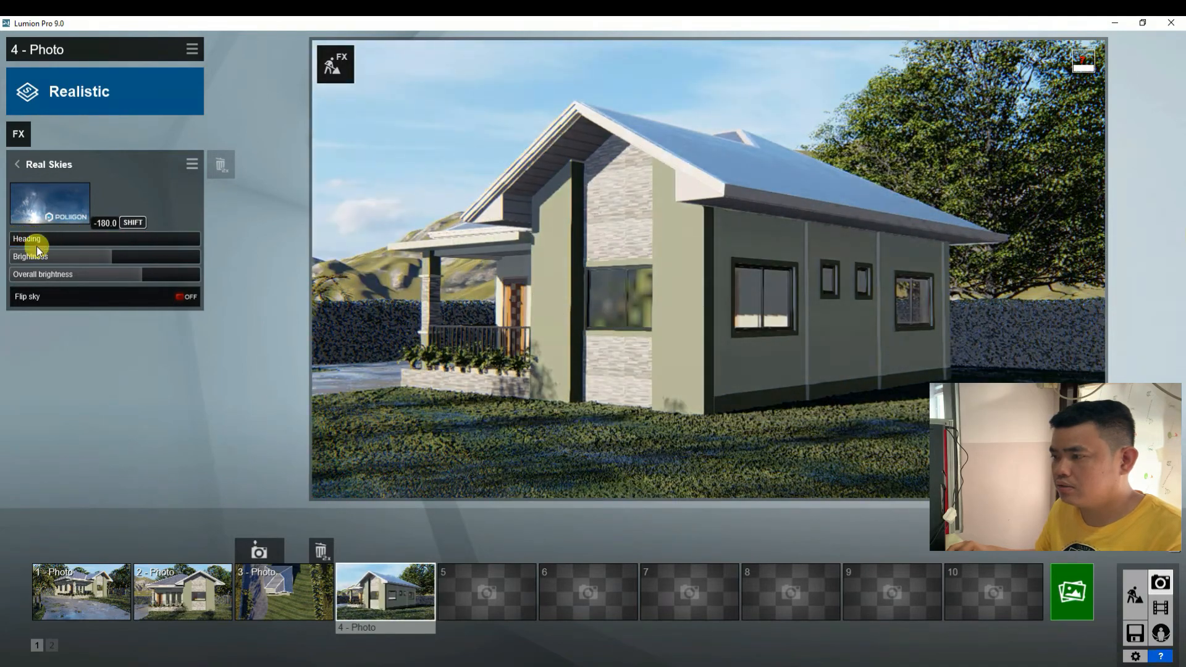
{"action": "left_click", "coordinate": [42, 243]}
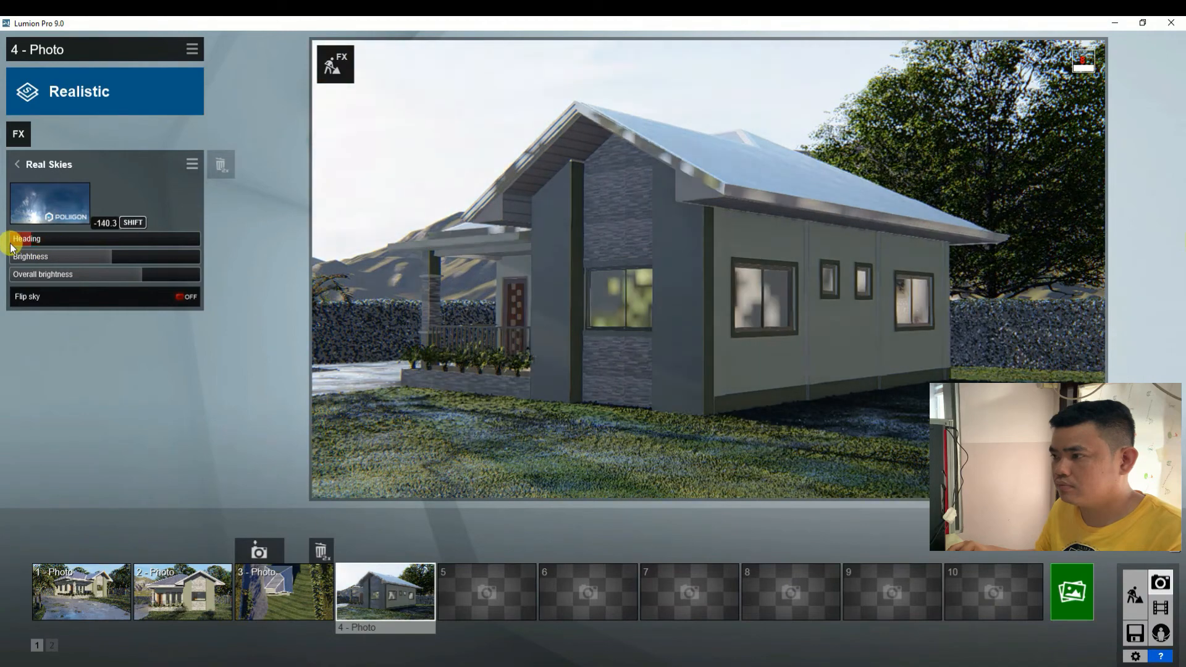
{"action": "left_click_drag", "start_coordinate": [11, 246], "coordinate": [5, 246]}
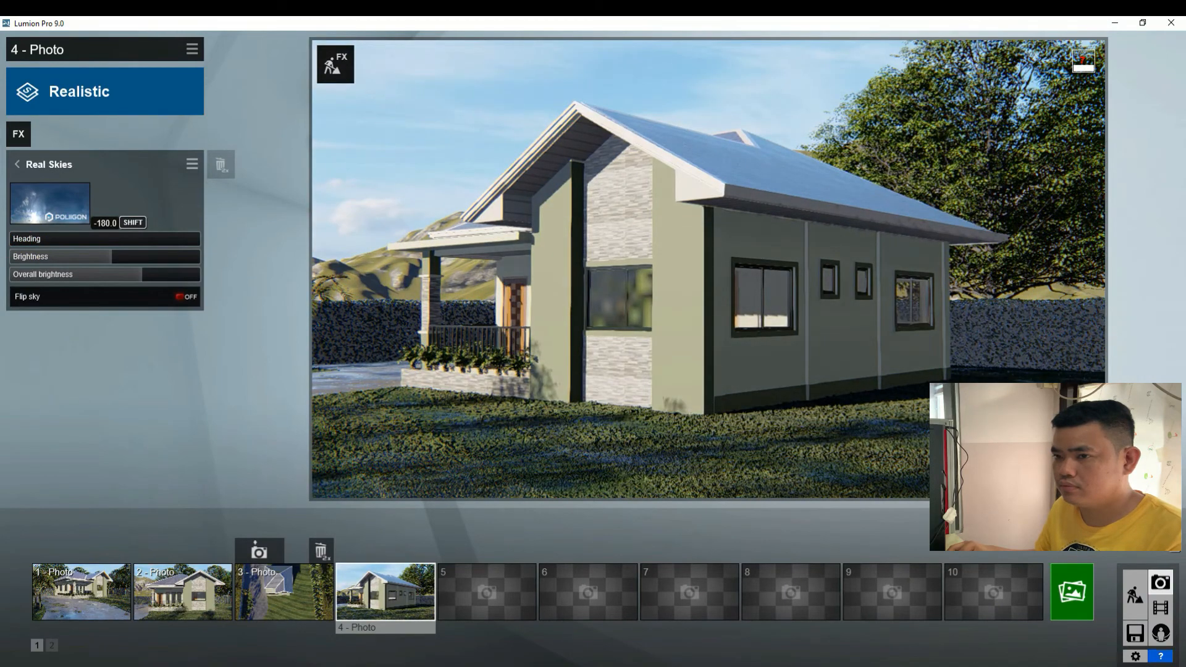
{"action": "left_click", "coordinate": [73, 237]}
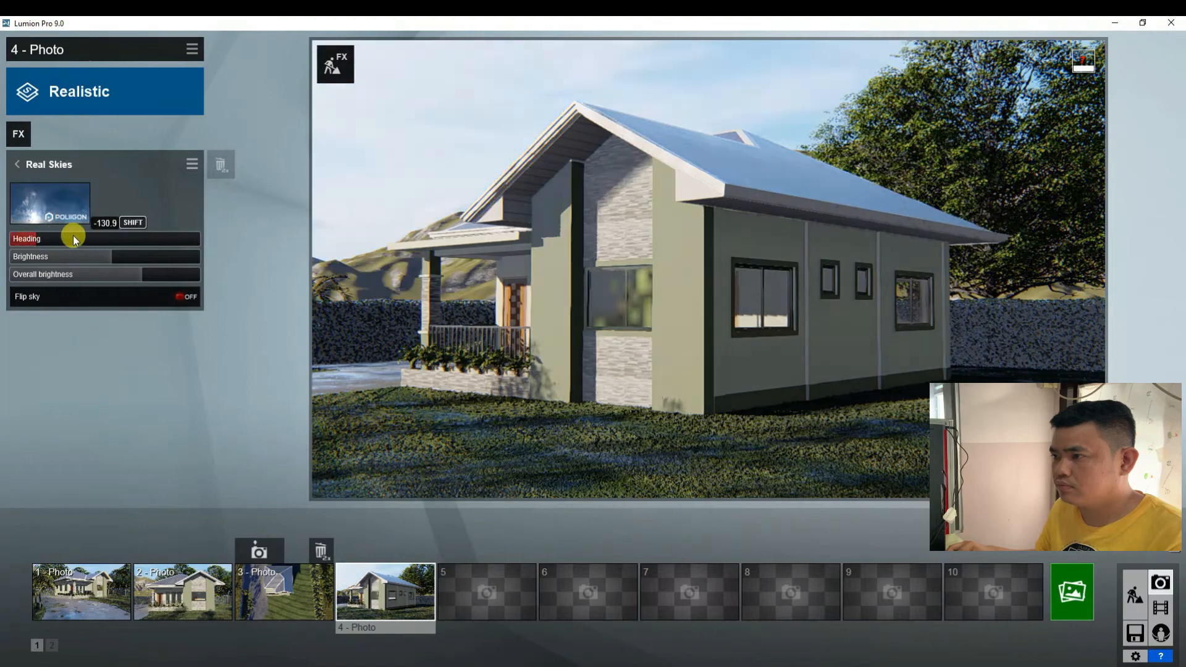
{"action": "left_click_drag", "start_coordinate": [148, 249], "coordinate": [169, 247]}
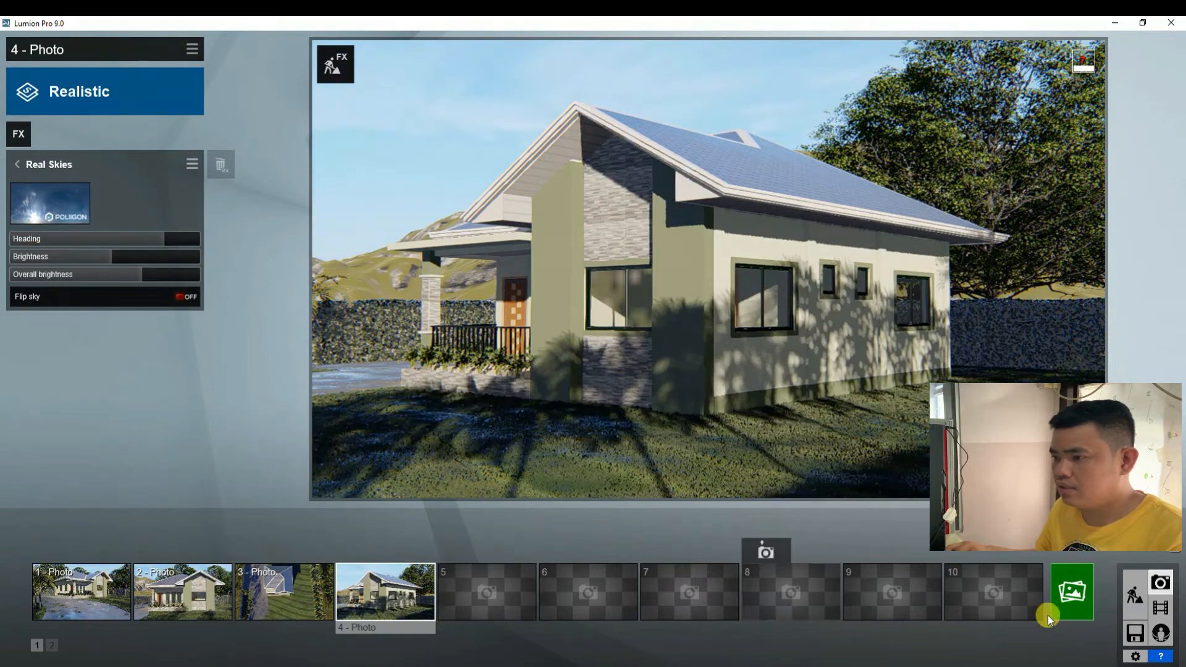
Step: Render photo 4 at Desktop size, 1920x1080, as JPG file 4 in Downloads, and close the finished render
{"action": "left_click", "coordinate": [1073, 596]}
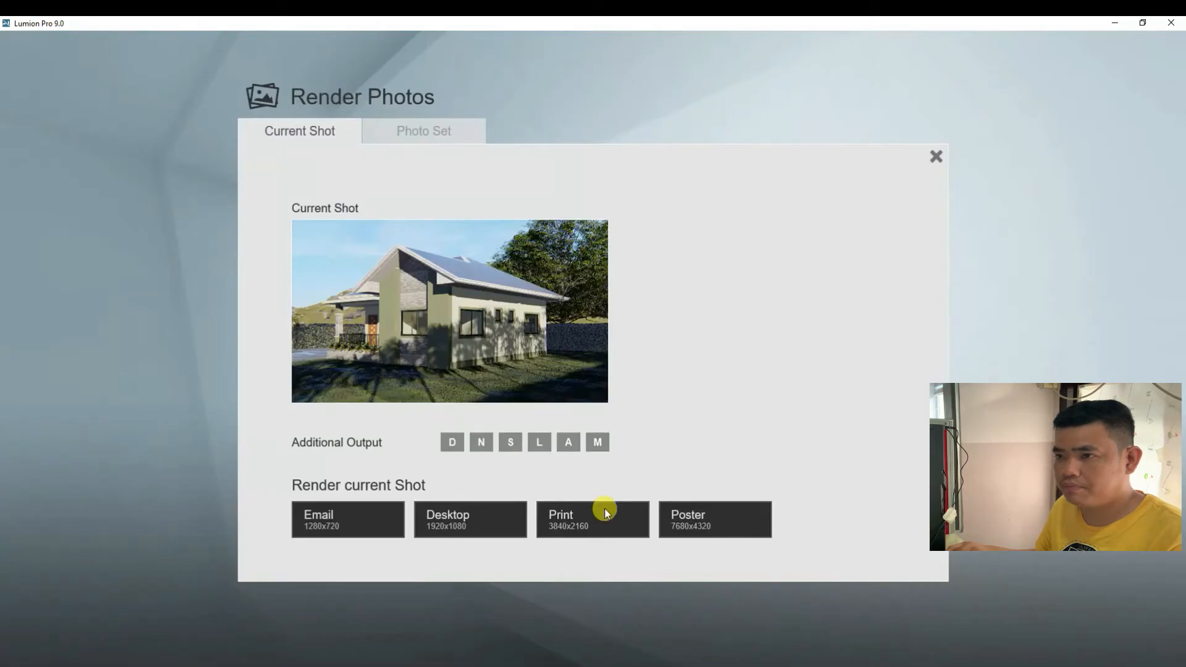
{"action": "left_click", "coordinate": [468, 520]}
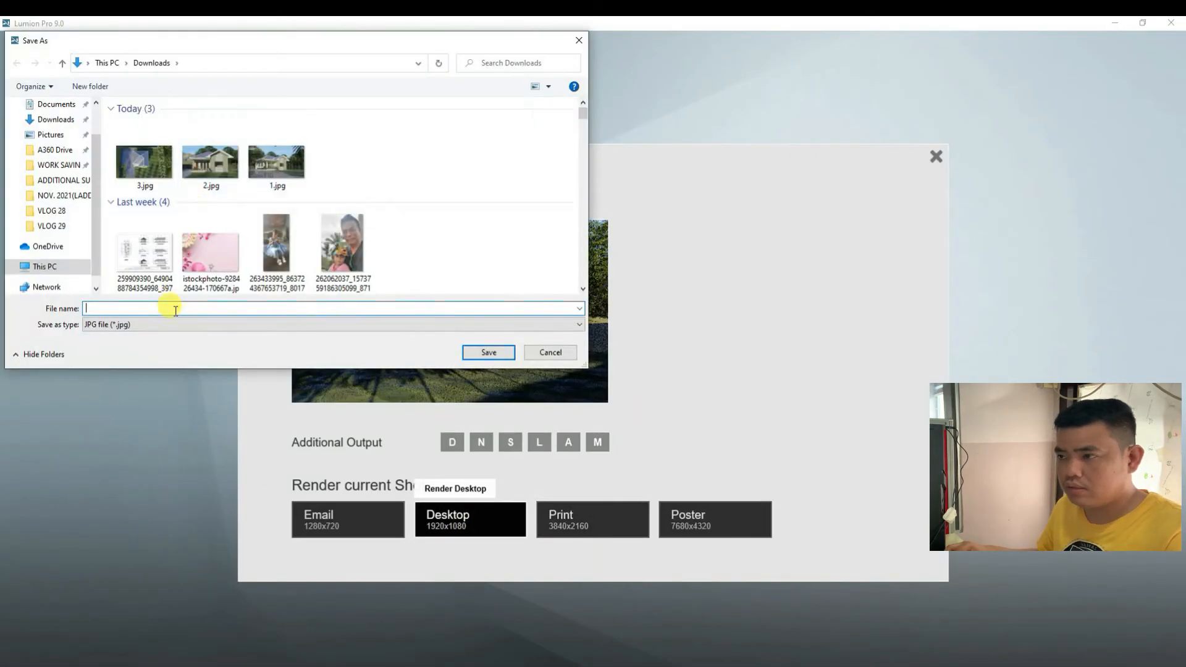
{"action": "type", "text": "4"}
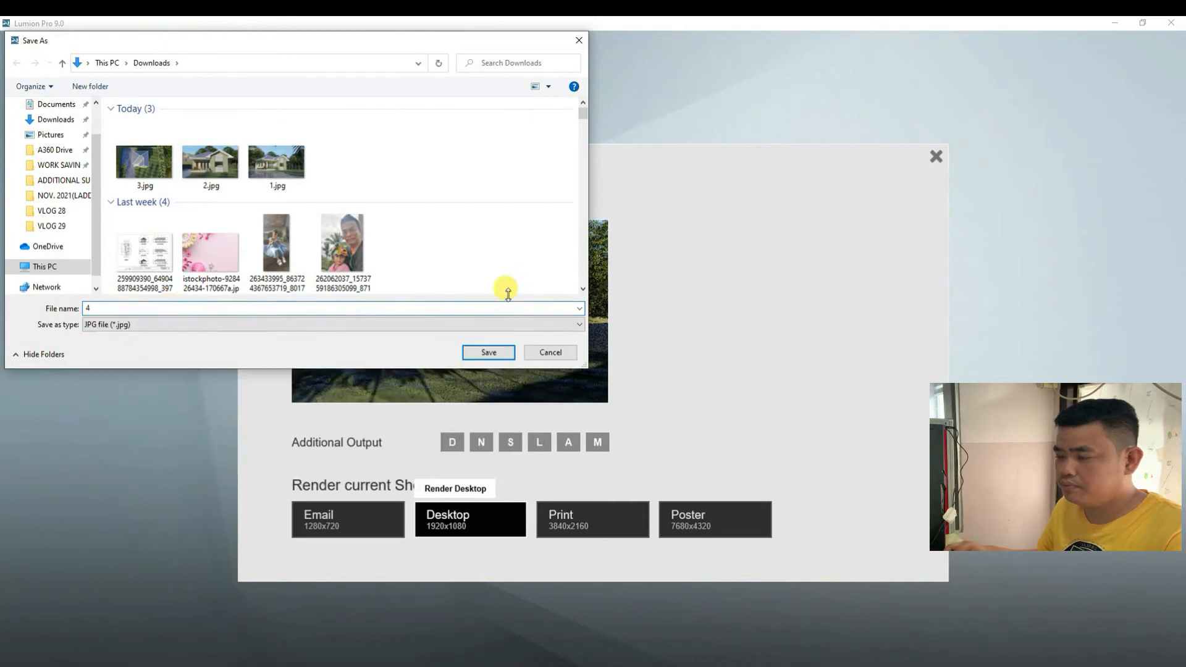
{"action": "left_click", "coordinate": [488, 354]}
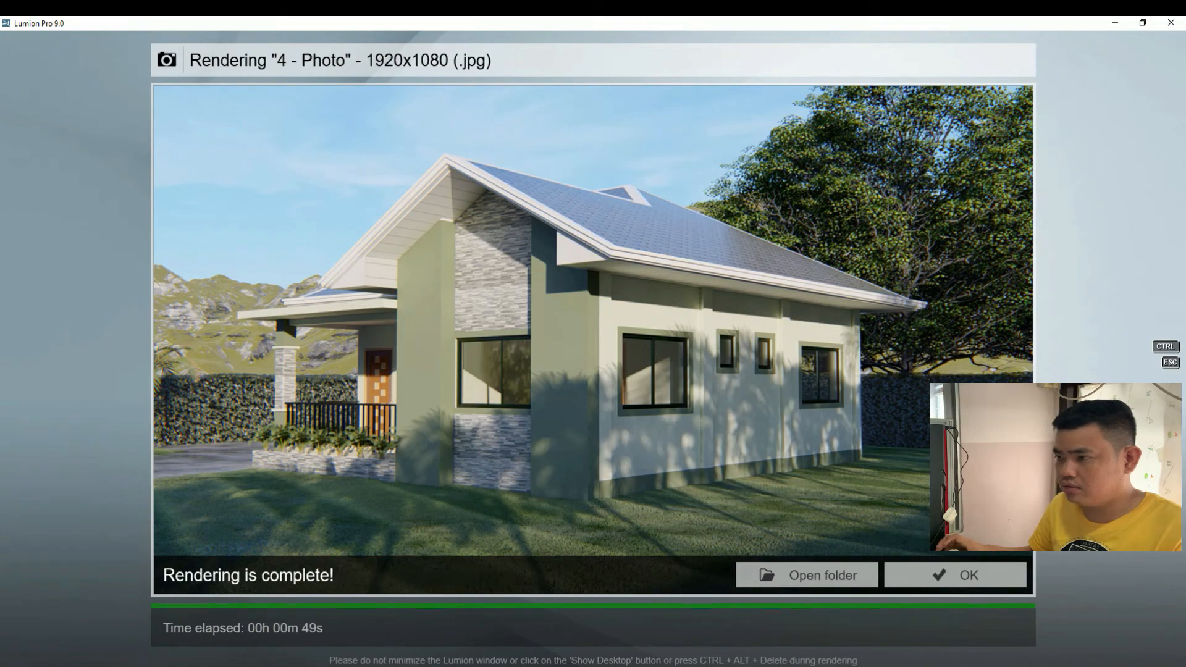
{"action": "left_click", "coordinate": [966, 578]}
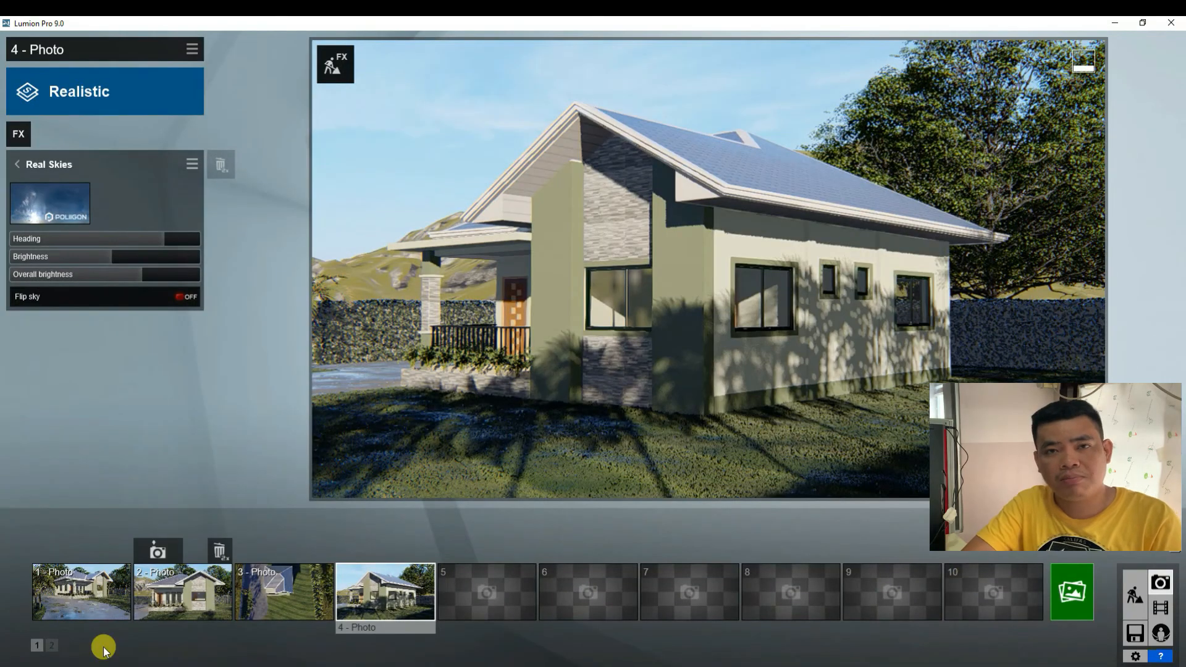